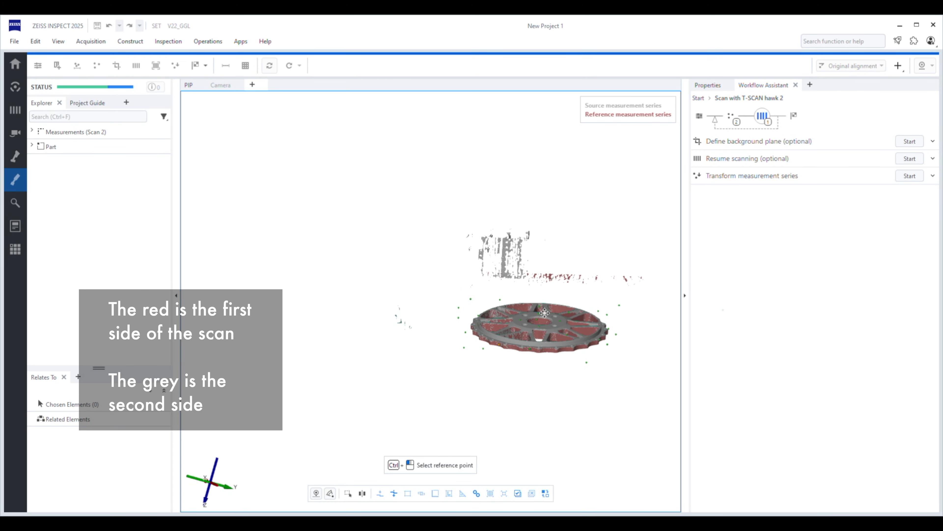
Step: Examine from several angles how the first and second scan sides of the sprocket-shaped wheel part overlap
{"action": "middle_click_drag", "start_coordinate": [544, 313], "coordinate": [426, 240]}
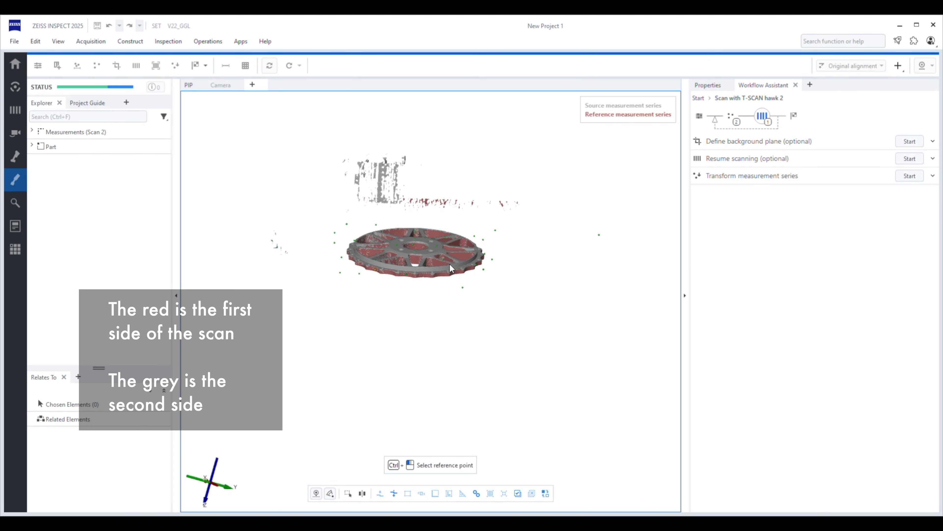
{"action": "scroll", "coordinate": [452, 268], "scroll_direction": "up", "scroll_amount": 6}
{"action": "mouse_move", "coordinate": [434, 258]}
{"action": "left_mouse_down"}
{"action": "mouse_move", "coordinate": [432, 243]}
{"action": "mouse_move", "coordinate": [427, 286]}
{"action": "mouse_move", "coordinate": [413, 283]}
{"action": "mouse_move", "coordinate": [420, 259]}
{"action": "left_mouse_up"}
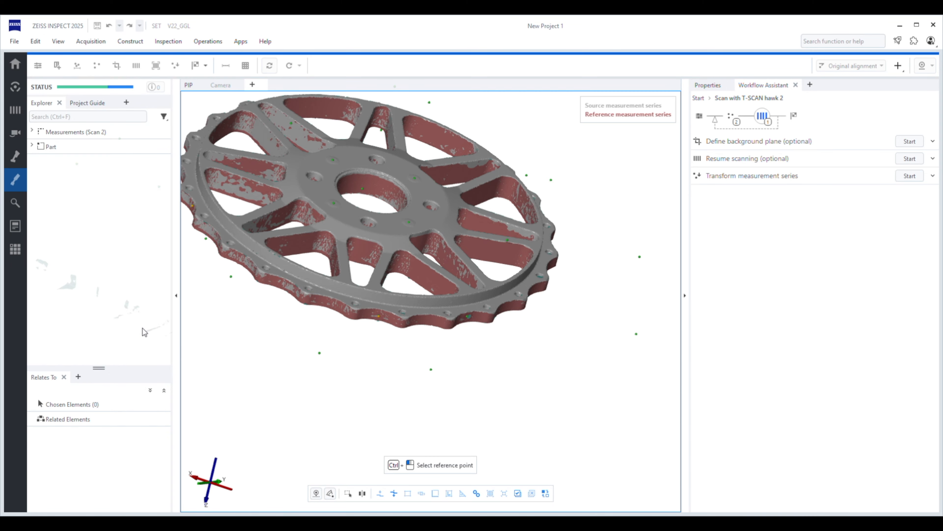
{"action": "left_click_drag", "start_coordinate": [247, 245], "coordinate": [388, 274]}
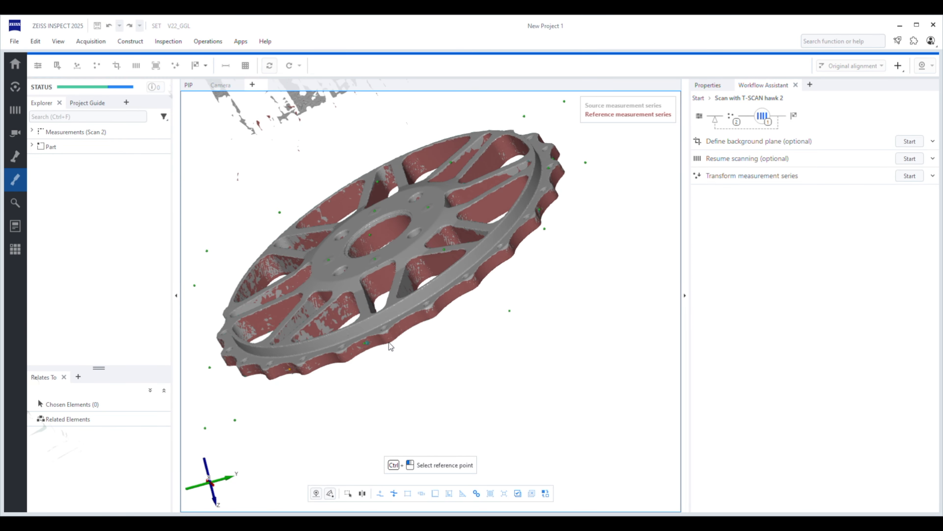
{"action": "scroll", "coordinate": [338, 349], "scroll_direction": "up", "scroll_amount": 5}
{"action": "scroll", "coordinate": [353, 356], "scroll_direction": "down", "scroll_amount": 5}
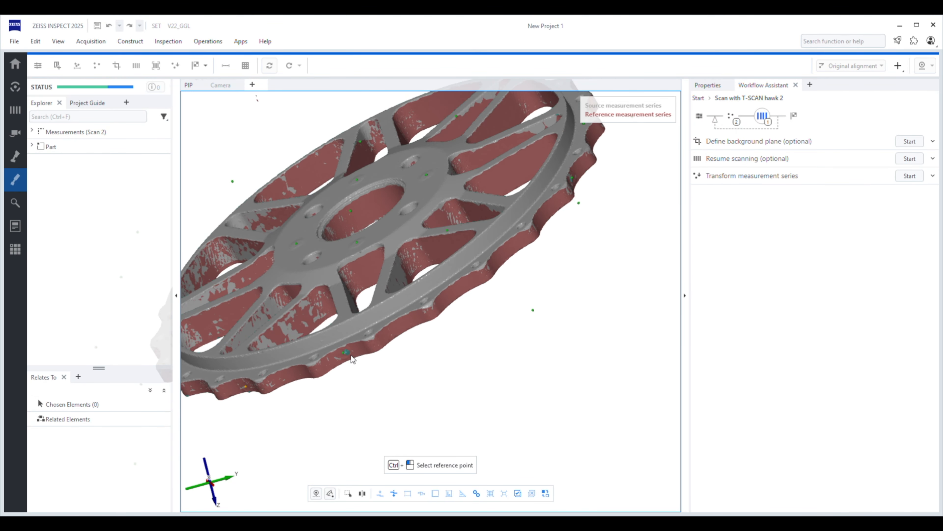
{"action": "left_click_drag", "start_coordinate": [403, 214], "coordinate": [457, 215]}
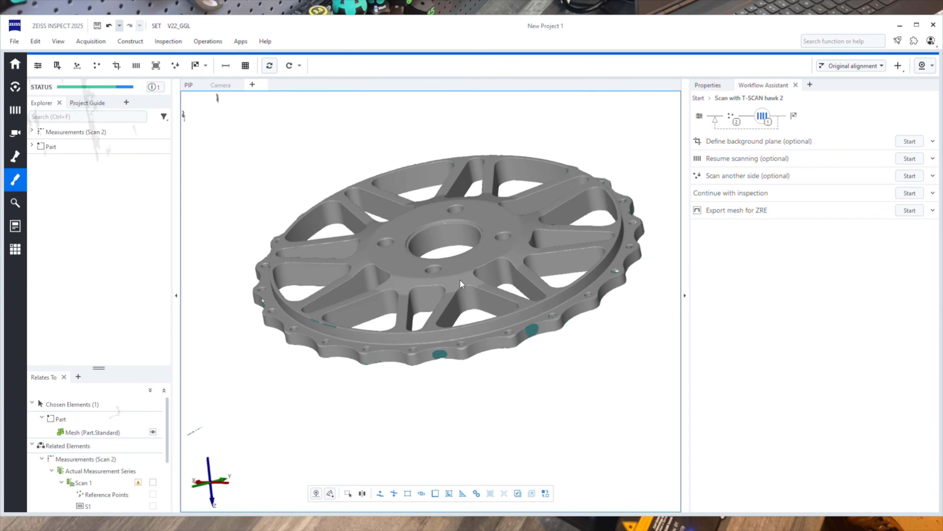
Step: Inspect the polygonized mesh of the wheel part on both faces and around its rim in an enlarged 3D view
{"action": "left_click_drag", "start_coordinate": [461, 285], "coordinate": [498, 198]}
{"action": "right_click_drag", "start_coordinate": [498, 198], "coordinate": [491, 127]}
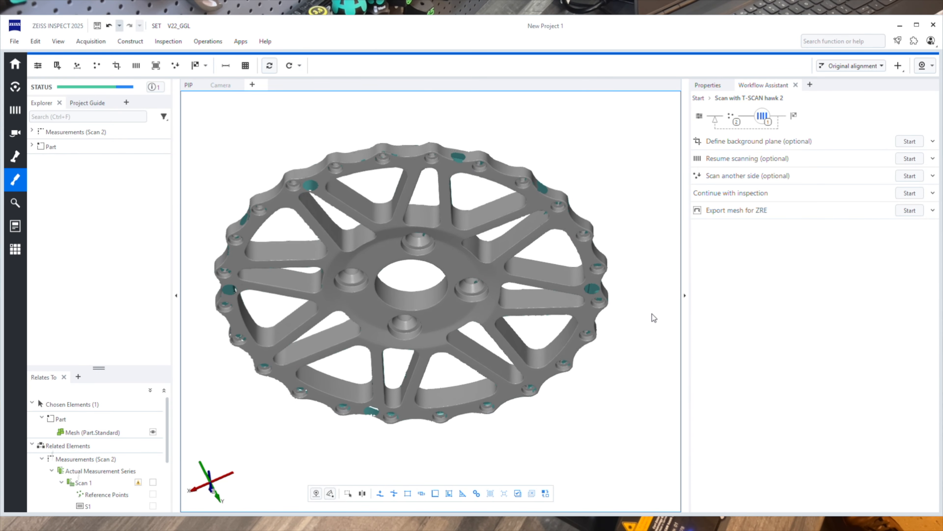
{"action": "left_click", "coordinate": [686, 296]}
{"action": "right_click_drag", "start_coordinate": [457, 291], "coordinate": [602, 309]}
{"action": "left_click_drag", "start_coordinate": [602, 309], "coordinate": [589, 197]}
{"action": "left_click_drag", "start_coordinate": [439, 285], "coordinate": [532, 297]}
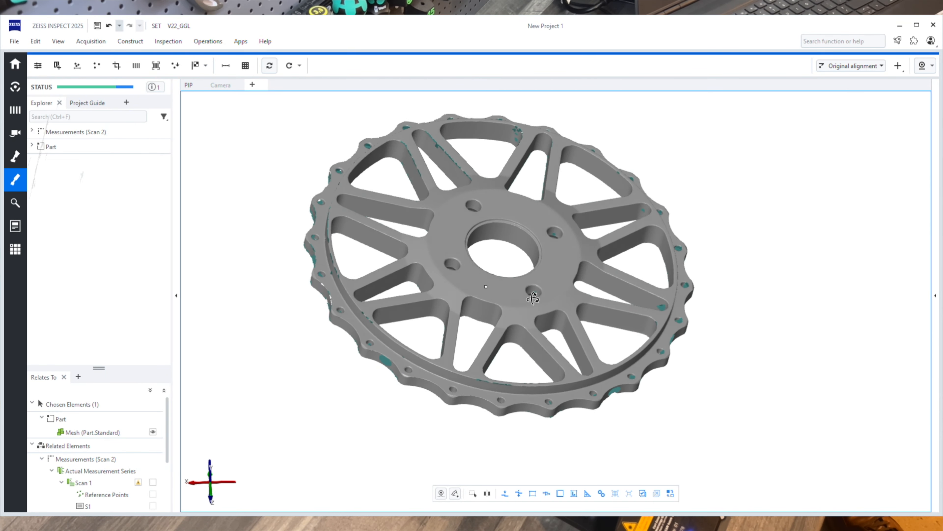
{"action": "left_click_drag", "start_coordinate": [482, 269], "coordinate": [527, 371]}
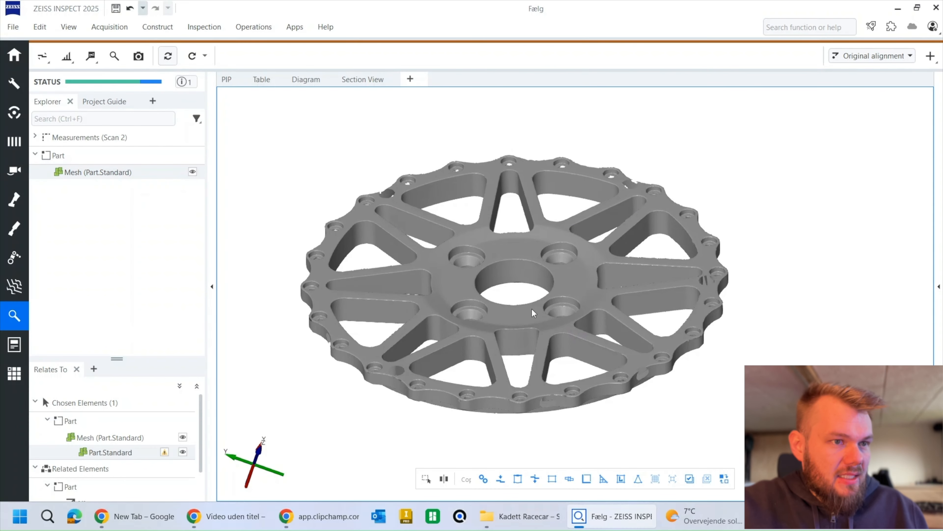
Step: Check the wheel mesh's orientation against the global coordinate axes, using a view straight along one axis
{"action": "mouse_move", "coordinate": [531, 308]}
{"action": "left_mouse_down"}
{"action": "mouse_move", "coordinate": [546, 328]}
{"action": "mouse_move", "coordinate": [519, 301]}
{"action": "left_mouse_up"}
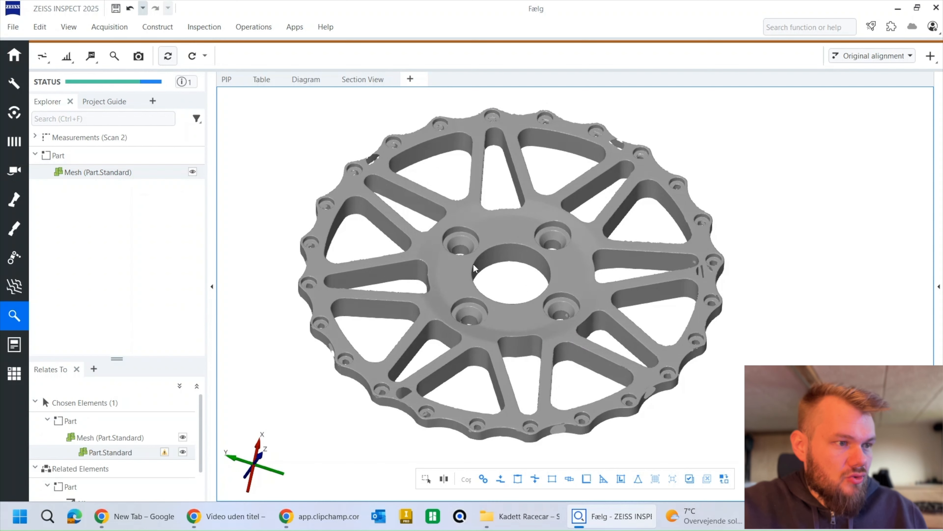
{"action": "left_click_drag", "start_coordinate": [492, 323], "coordinate": [459, 282]}
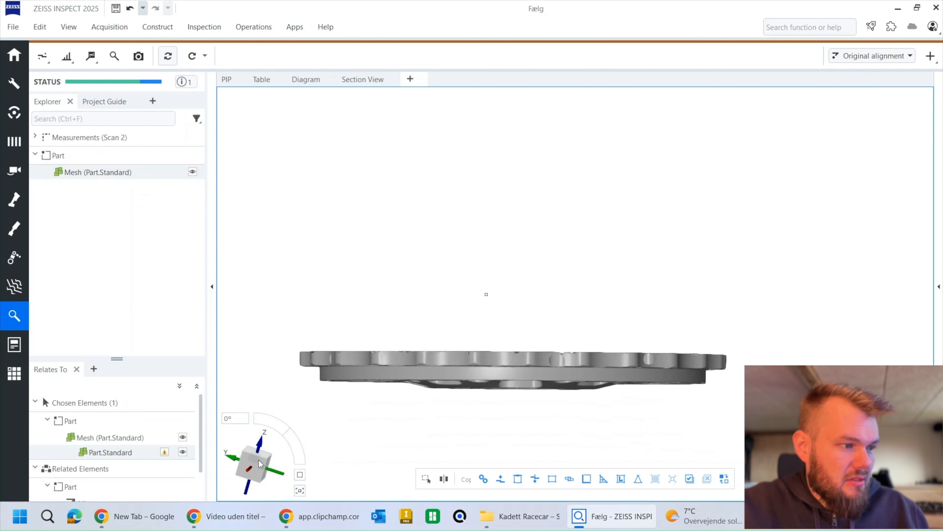
{"action": "left_click", "coordinate": [254, 466]}
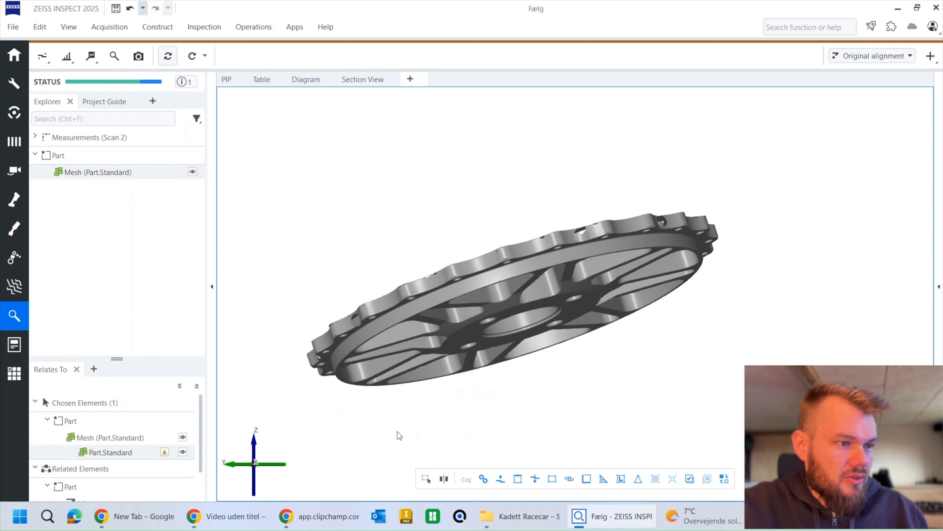
Step: Construct a Gaussian best-fit fitting plane with 3 sigma points on the flat hub face opposite the counterbored bolt holes
{"action": "left_click_drag", "start_coordinate": [556, 238], "coordinate": [557, 315]}
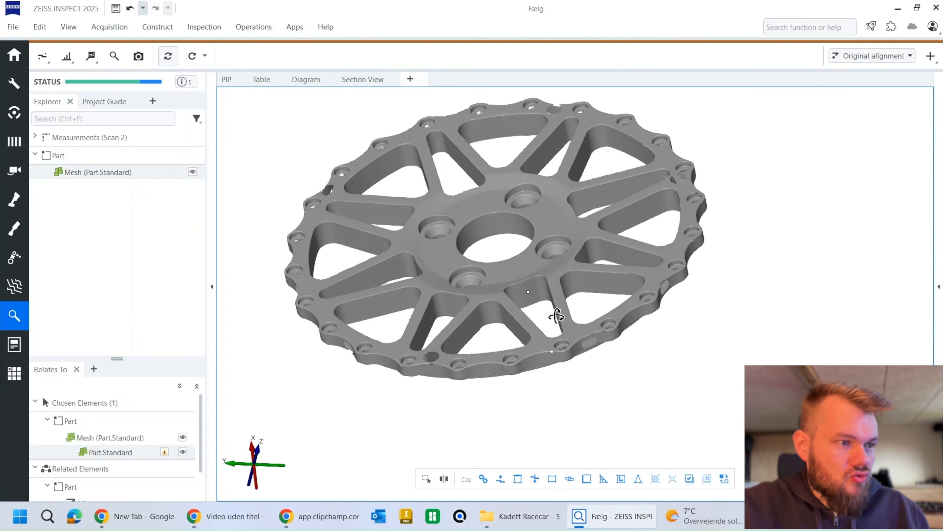
{"action": "mouse_move", "coordinate": [517, 290]}
{"action": "left_mouse_down"}
{"action": "mouse_move", "coordinate": [520, 225]}
{"action": "mouse_move", "coordinate": [510, 305]}
{"action": "left_mouse_up"}
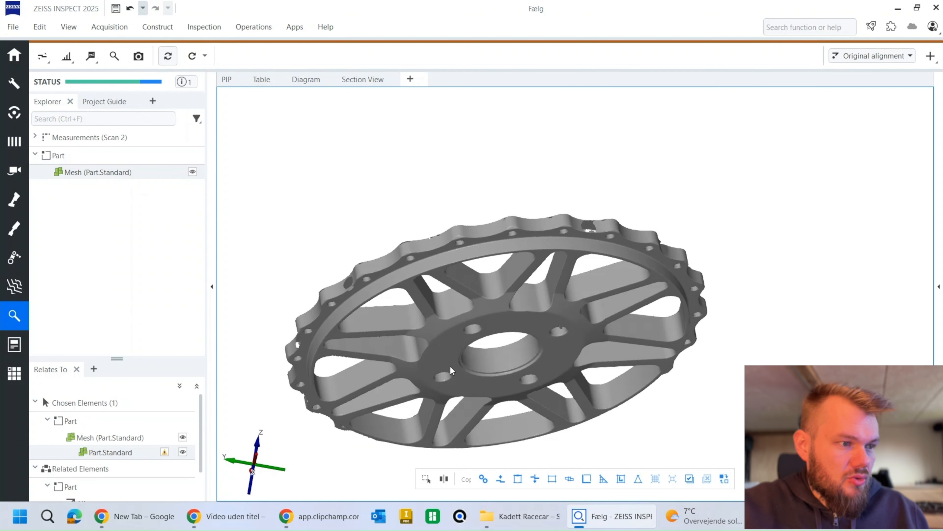
{"action": "left_click", "coordinate": [157, 27]}
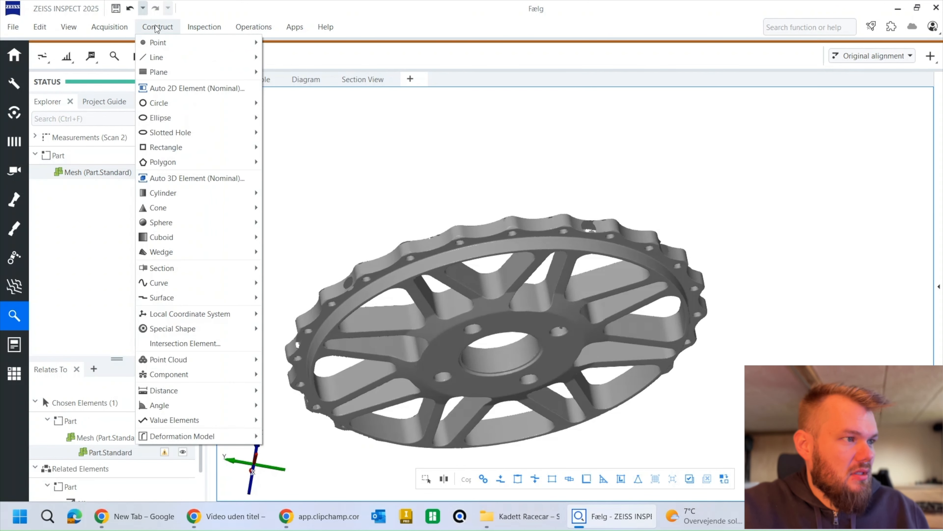
{"action": "mouse_move", "coordinate": [165, 73]}
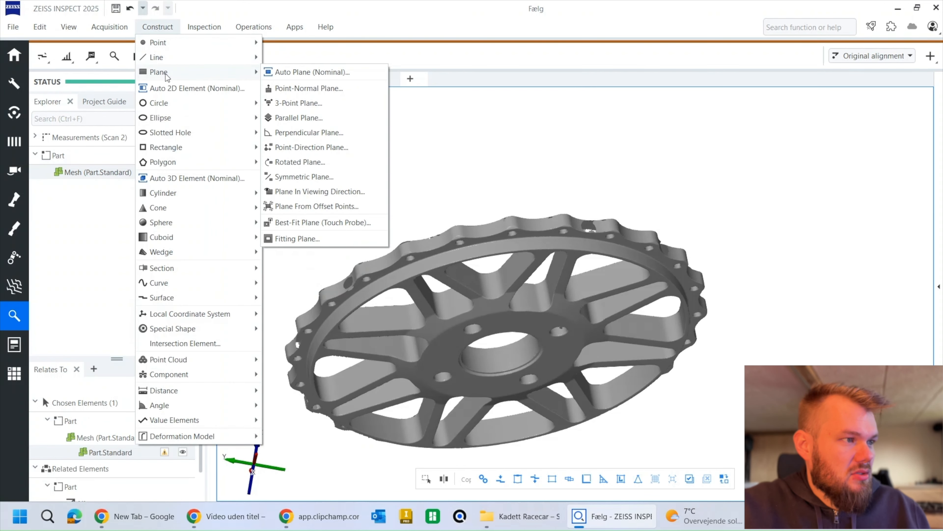
{"action": "left_click", "coordinate": [297, 238]}
{"action": "left_click", "coordinate": [509, 326]}
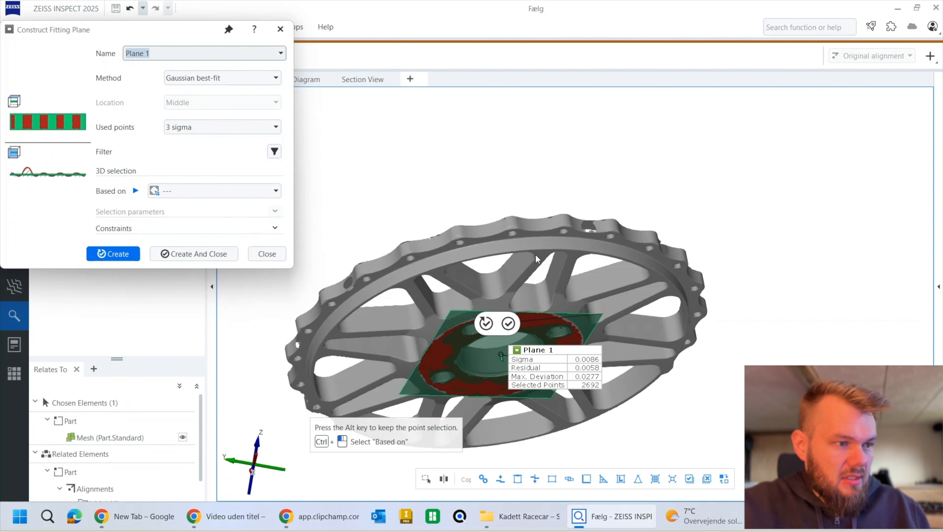
{"action": "left_click", "coordinate": [508, 324]}
Step: Construct a Gaussian best-fit fitting cylinder with 3 sigma points on the wall of the central hub bore
{"action": "left_click_drag", "start_coordinate": [531, 257], "coordinate": [512, 259]}
{"action": "right_click_drag", "start_coordinate": [510, 257], "coordinate": [491, 280]}
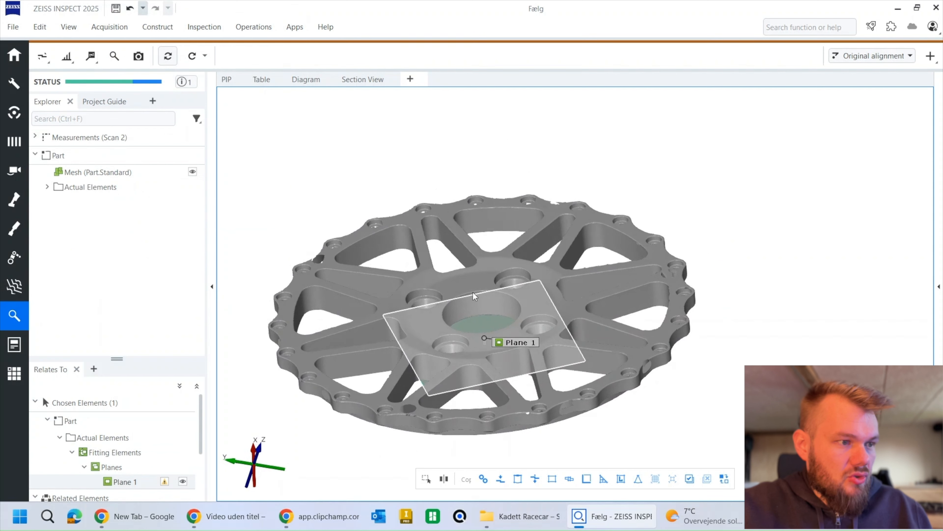
{"action": "left_click", "coordinate": [156, 28]}
{"action": "mouse_move", "coordinate": [181, 197]}
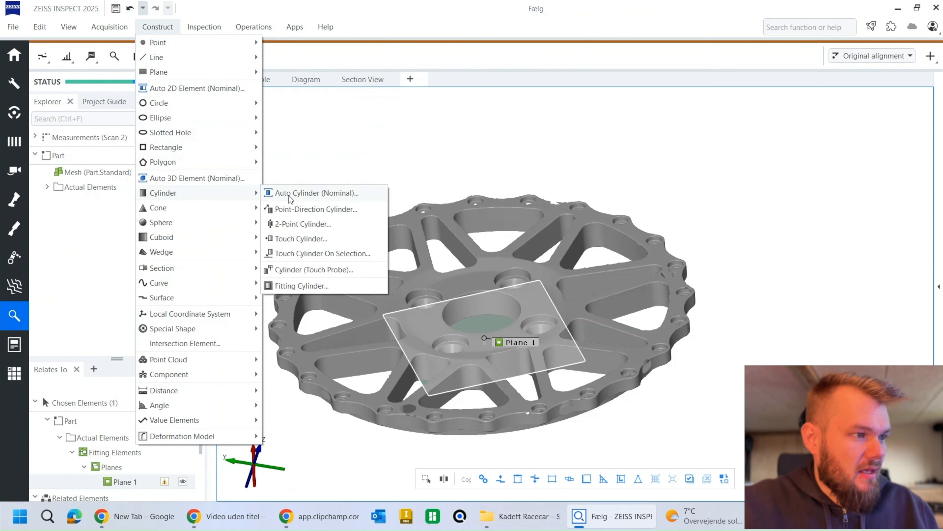
{"action": "left_click", "coordinate": [302, 285]}
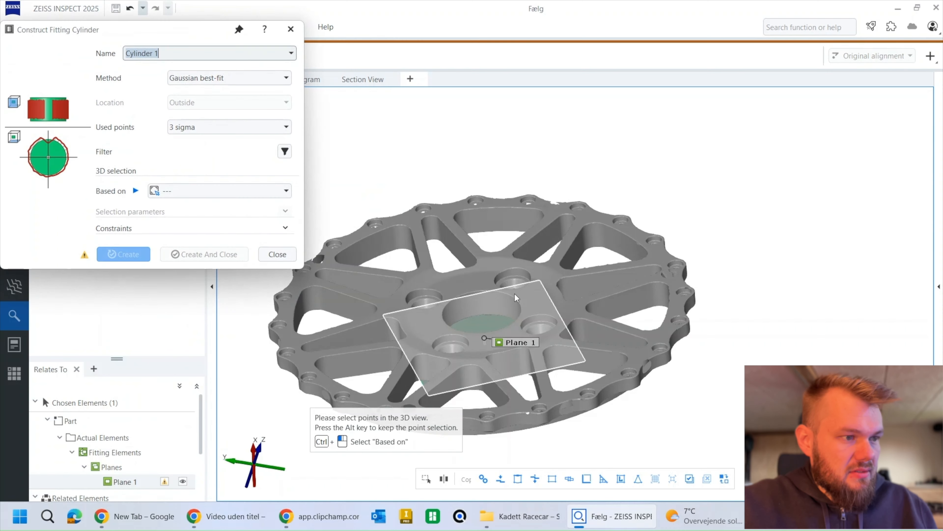
{"action": "left_click", "coordinate": [481, 304]}
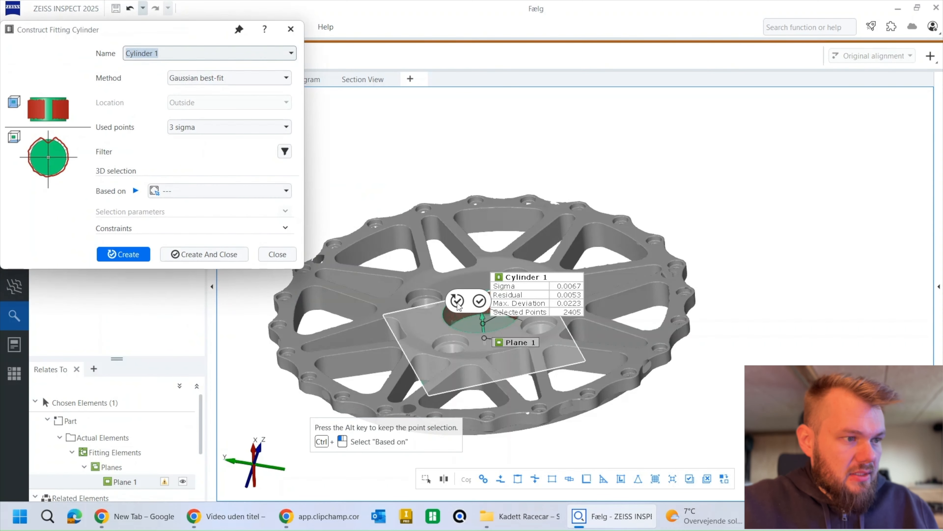
{"action": "left_click", "coordinate": [457, 301]}
Step: Construct a second fitting cylinder on the narrow bore inside one of the counterbored bolt holes and finish the cylinder construction
{"action": "scroll", "coordinate": [515, 271], "scroll_direction": "up", "scroll_amount": 6}
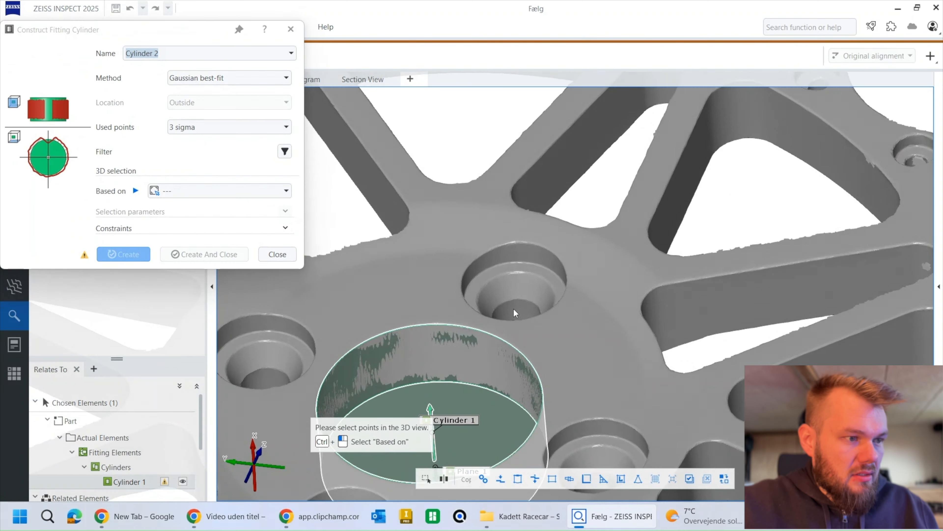
{"action": "left_click", "coordinate": [514, 315]}
{"action": "scroll", "coordinate": [512, 311], "scroll_direction": "down", "scroll_amount": 5}
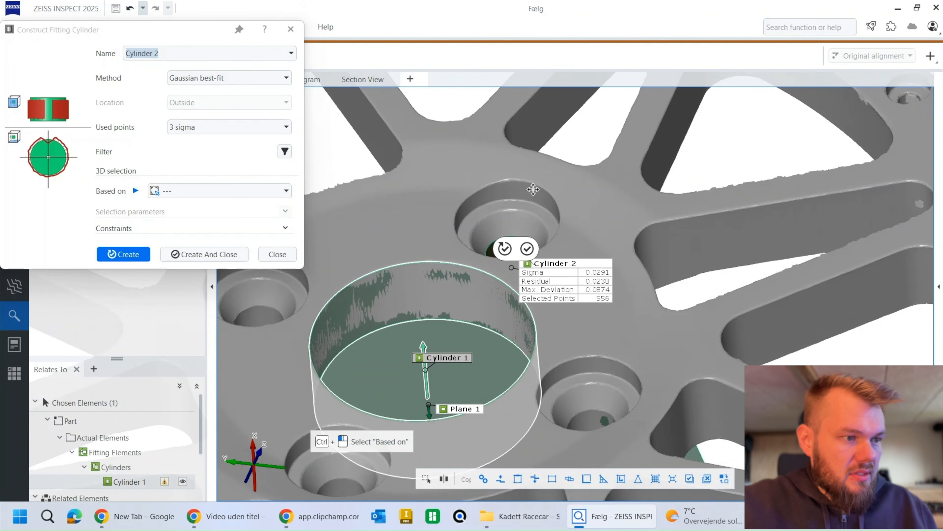
{"action": "scroll", "coordinate": [511, 238], "scroll_direction": "down", "scroll_amount": 3}
{"action": "left_click", "coordinate": [521, 237]}
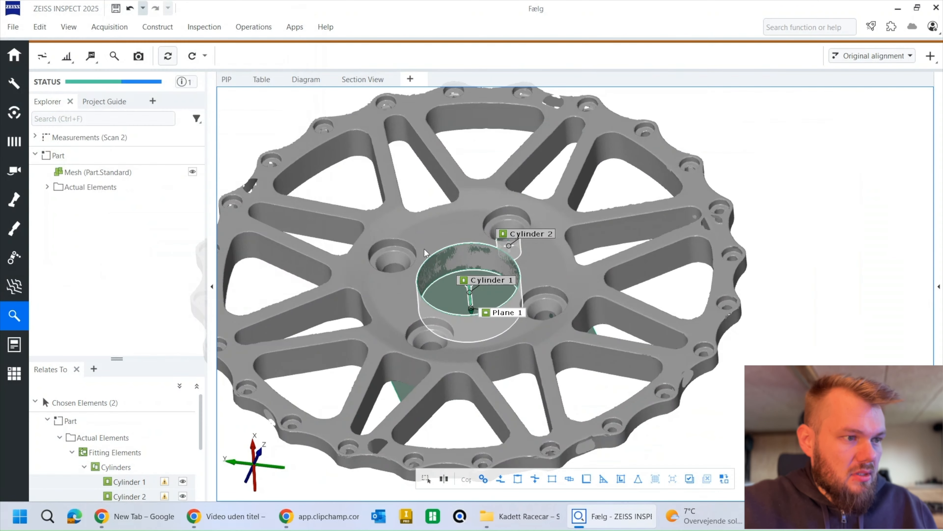
Step: Define the original alignment as the initial alignment
{"action": "left_click_drag", "start_coordinate": [437, 232], "coordinate": [543, 258]}
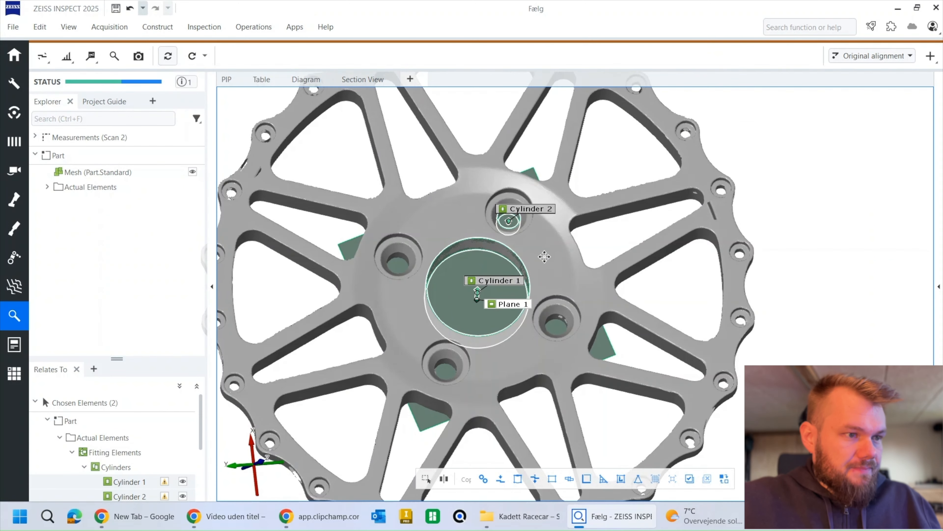
{"action": "left_click", "coordinate": [930, 56]}
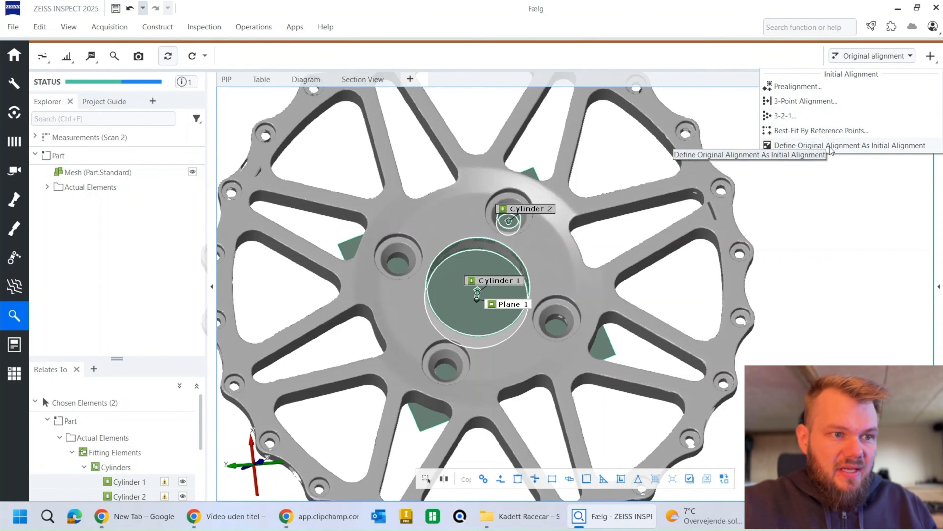
{"action": "left_click", "coordinate": [845, 146]}
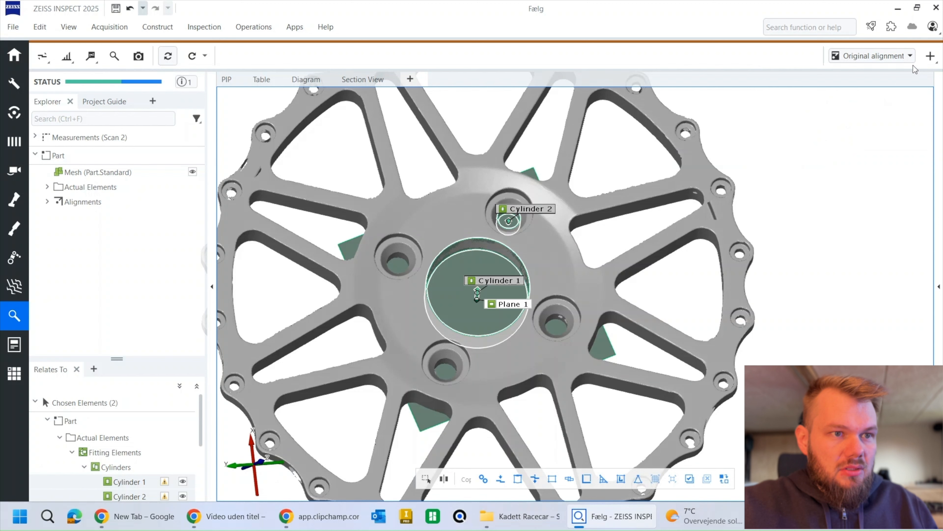
Step: Start a main alignment by geometric elements and match Plane 1 as the first element to target Plane Z
{"action": "left_click", "coordinate": [931, 57]}
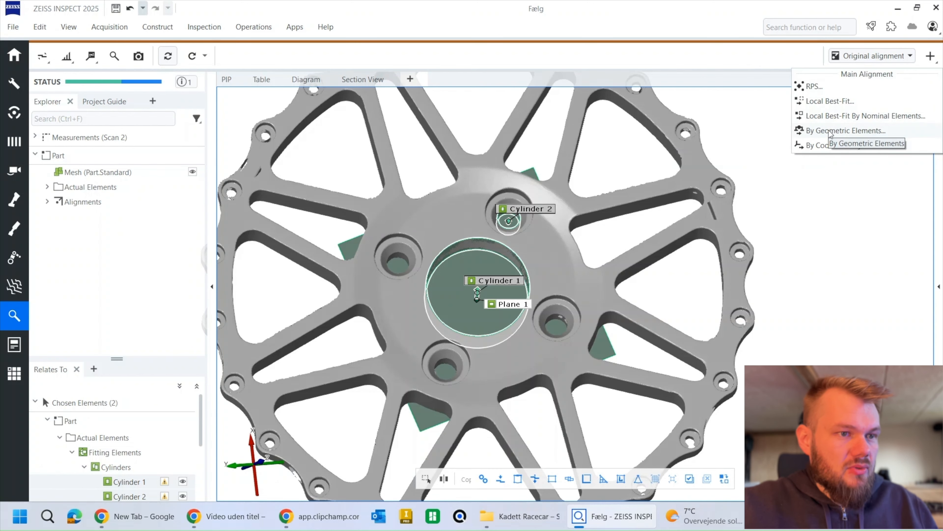
{"action": "left_click", "coordinate": [843, 131]}
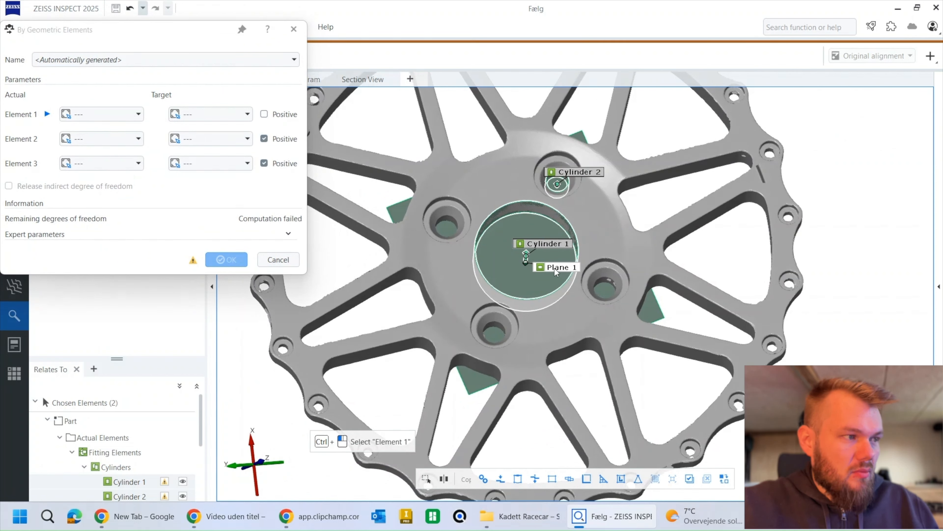
{"action": "left_click", "coordinate": [554, 269]}
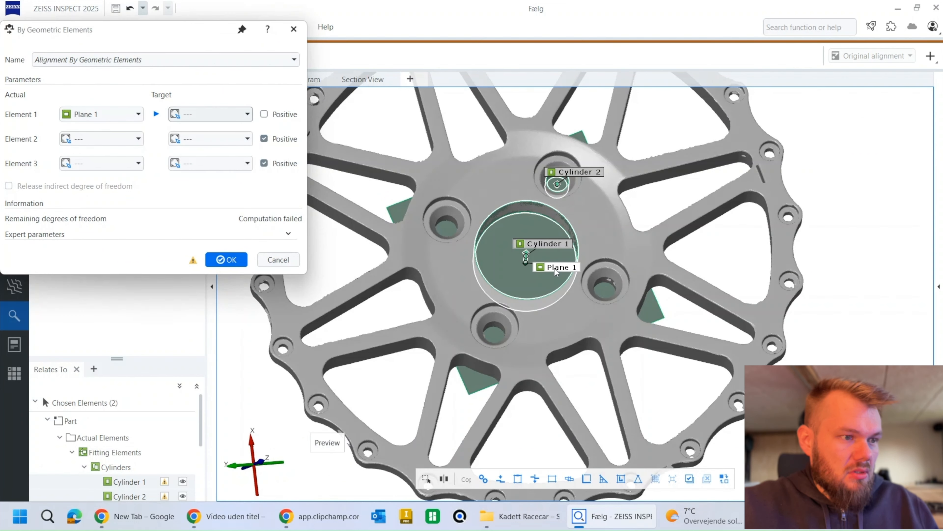
{"action": "left_click", "coordinate": [246, 118]}
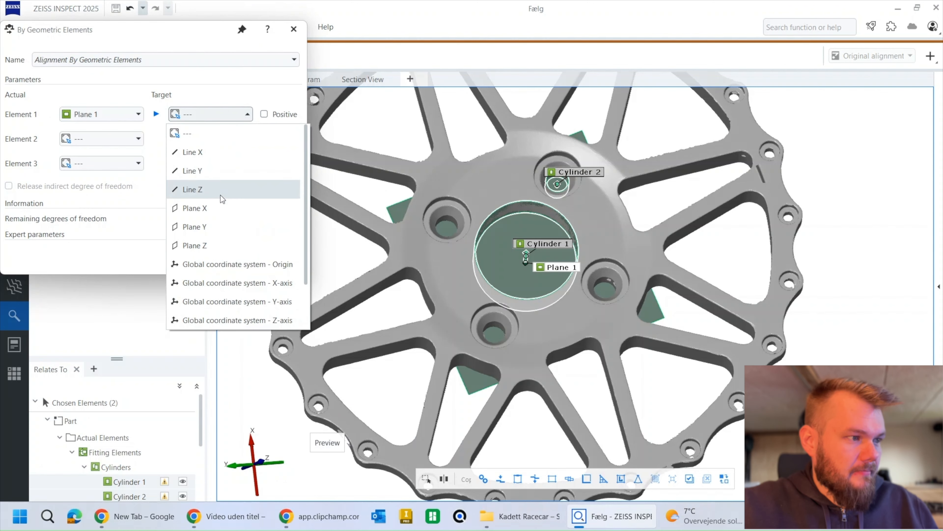
{"action": "left_click", "coordinate": [189, 246]}
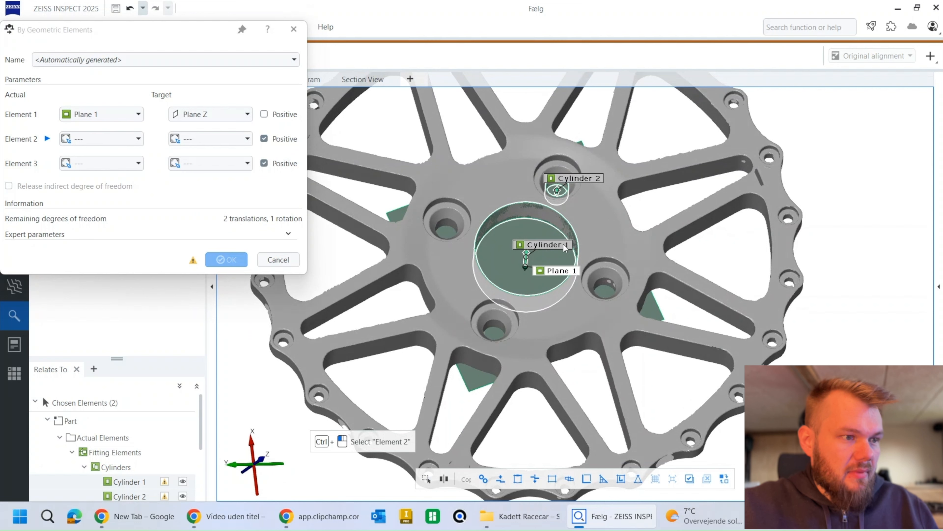
Step: Match Cylinder 1 as the second alignment element to target Line Z
{"action": "left_click", "coordinate": [543, 246]}
{"action": "left_click", "coordinate": [237, 139]}
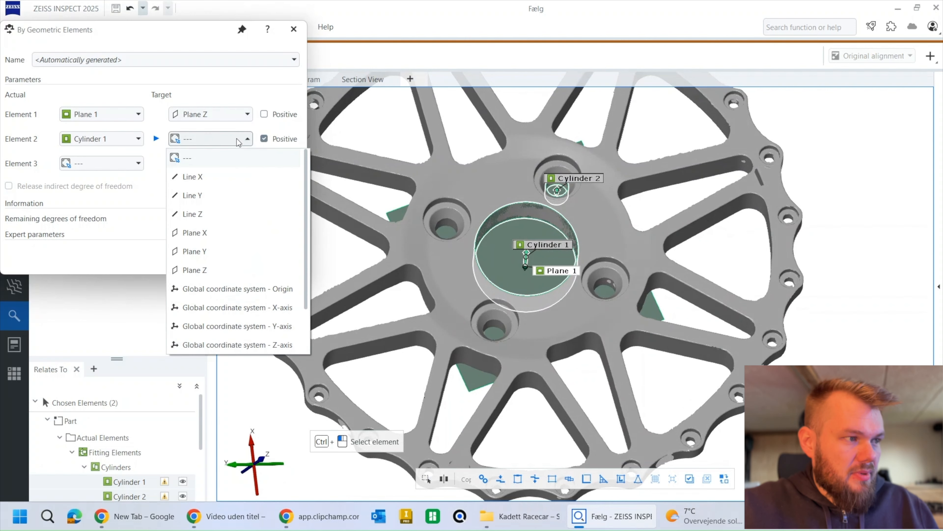
{"action": "left_click", "coordinate": [205, 213]}
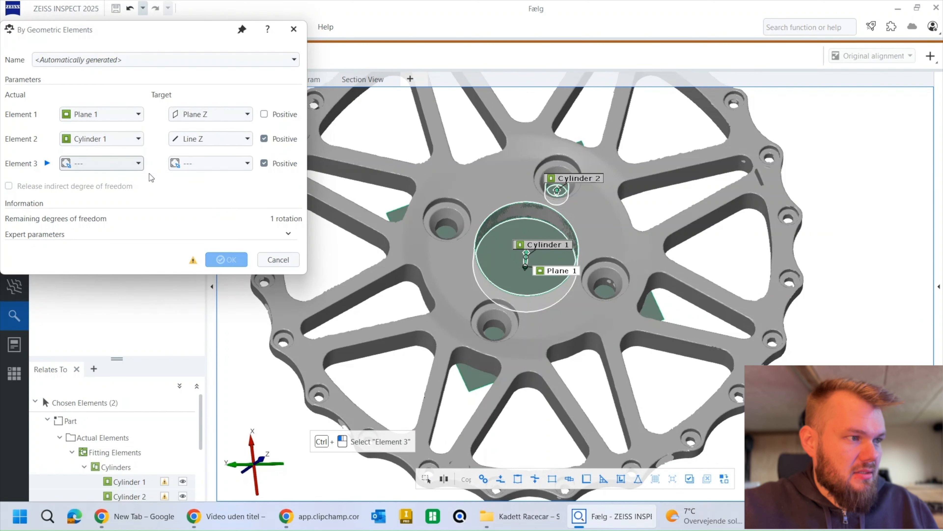
Step: Match Cylinder 2 as the third alignment element to target Line X, check the previewed orientation along the axes, and create the alignment
{"action": "left_click", "coordinate": [591, 182]}
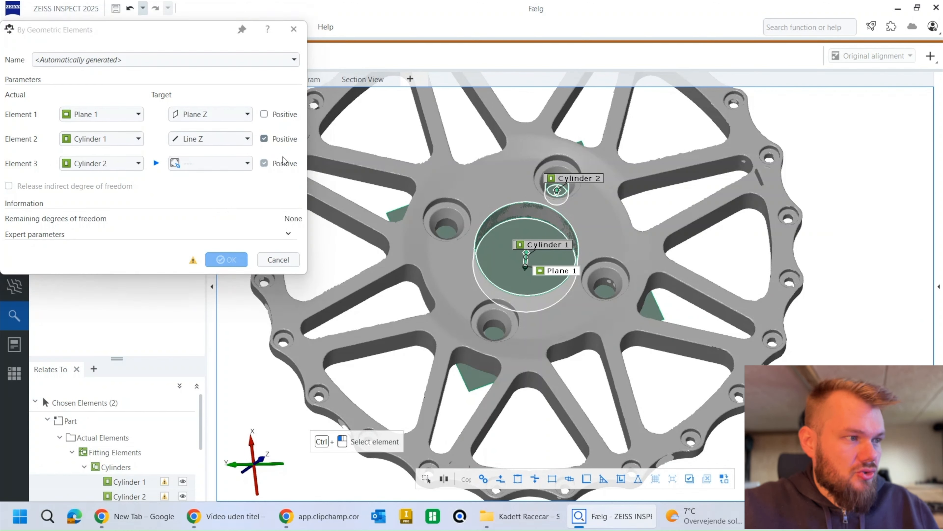
{"action": "left_click", "coordinate": [247, 163]}
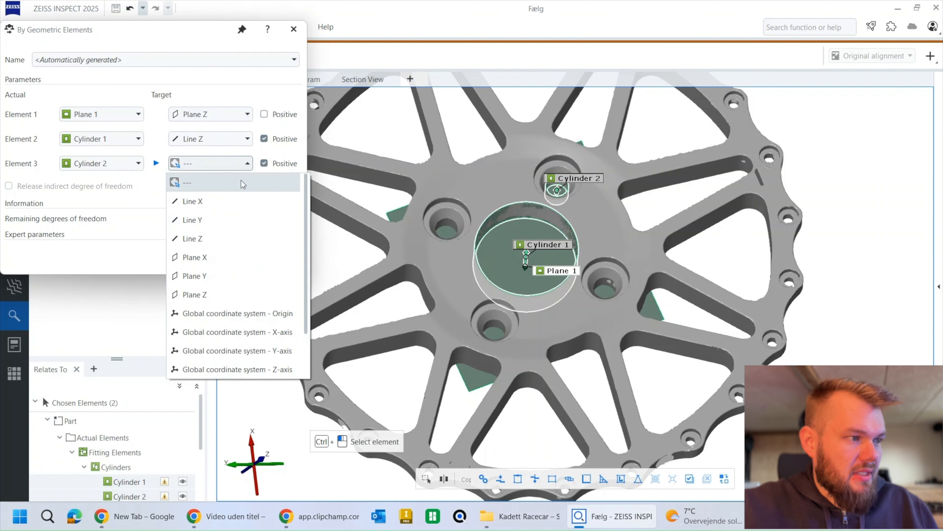
{"action": "left_click", "coordinate": [209, 203]}
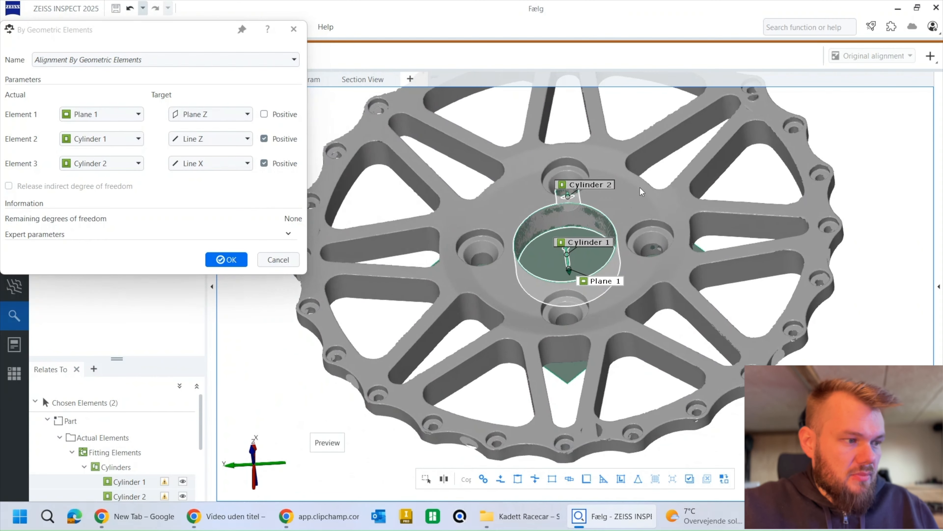
{"action": "mouse_move", "coordinate": [256, 472]}
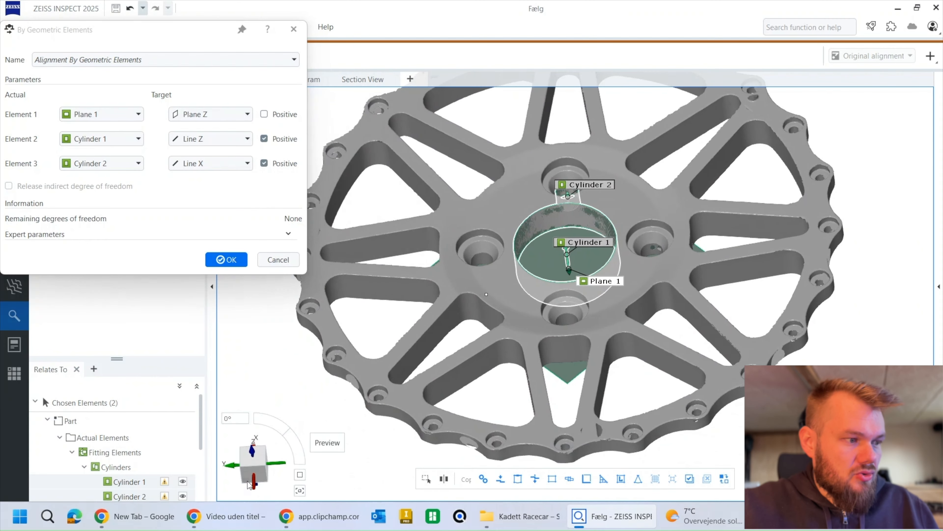
{"action": "left_click", "coordinate": [256, 476]}
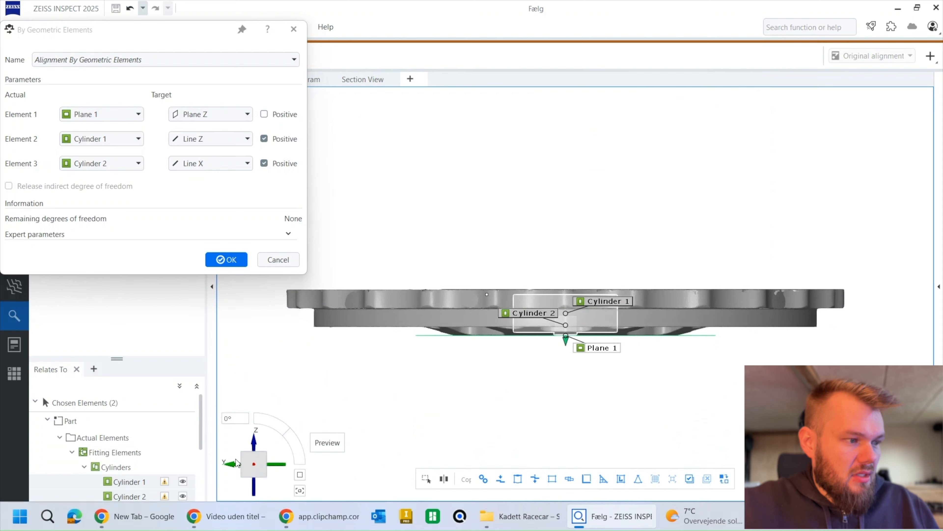
{"action": "left_click", "coordinate": [255, 447]}
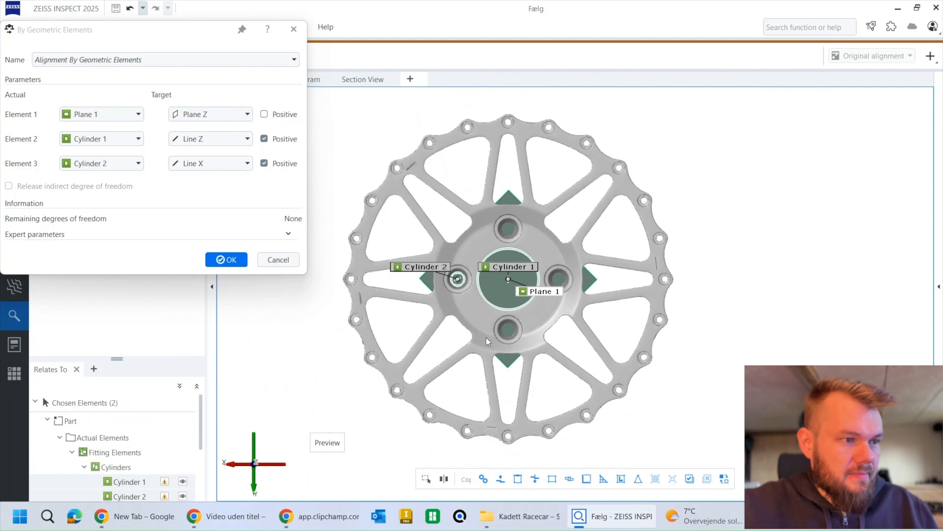
{"action": "left_click", "coordinate": [226, 259]}
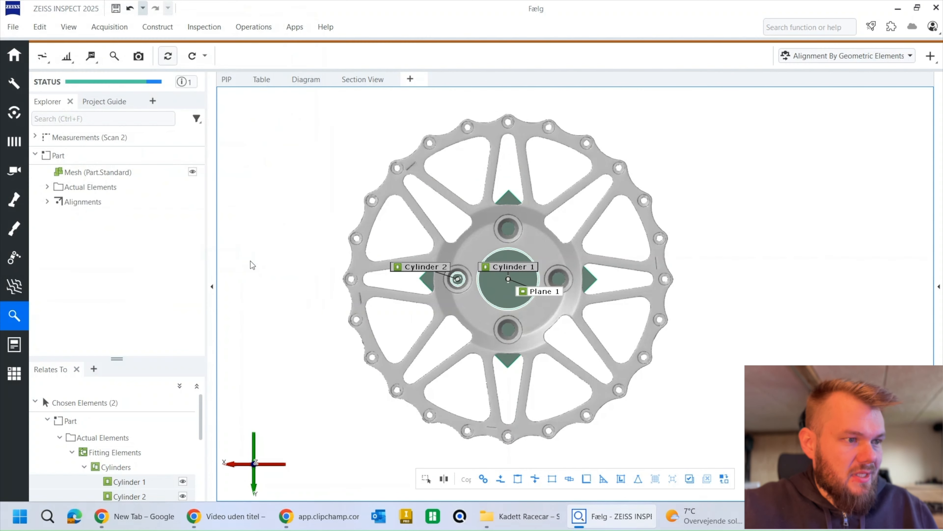
Step: Show only the wheel mesh in the 3D view, without the fitted plane and cylinders, and inspect its hub and bolt holes
{"action": "left_click_drag", "start_coordinate": [481, 275], "coordinate": [458, 257]}
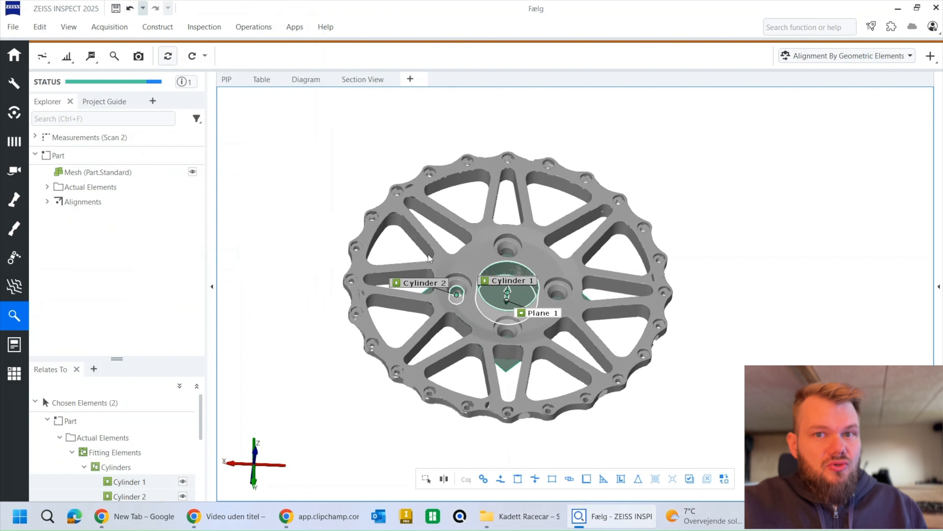
{"action": "right_click_drag", "start_coordinate": [467, 263], "coordinate": [415, 282]}
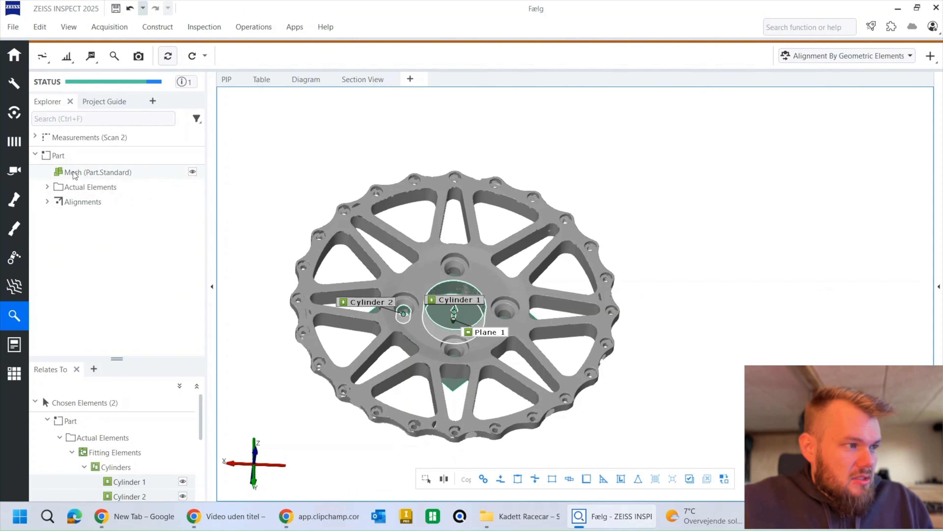
{"action": "left_click_drag", "start_coordinate": [74, 174], "coordinate": [484, 234]}
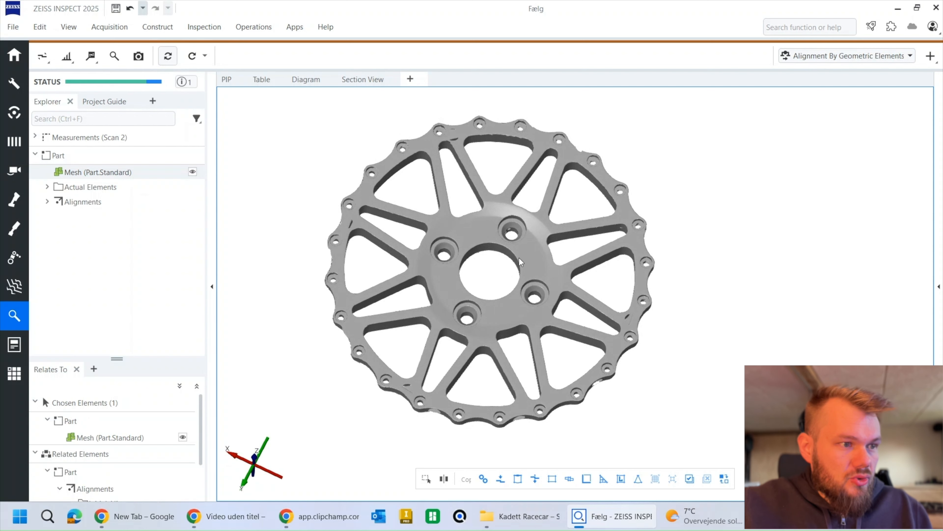
{"action": "left_click_drag", "start_coordinate": [518, 254], "coordinate": [510, 290]}
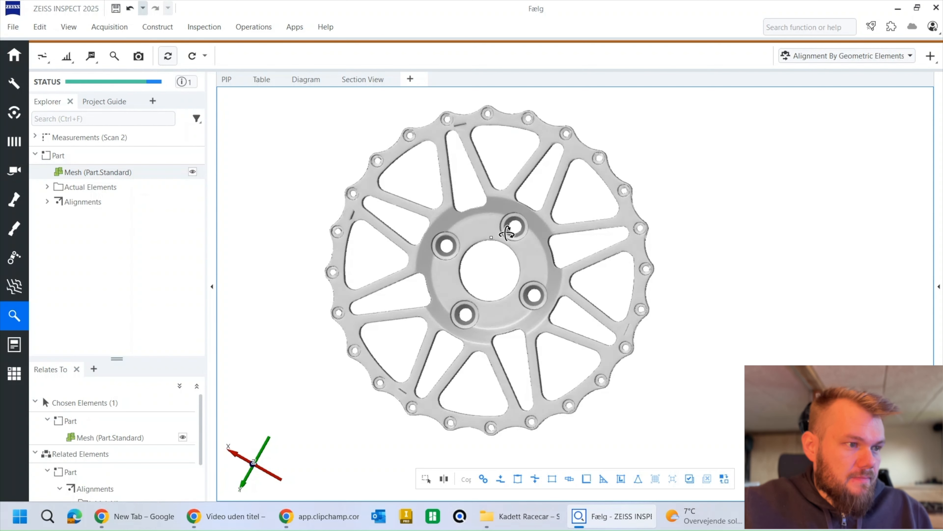
{"action": "scroll", "coordinate": [510, 246], "scroll_direction": "up", "scroll_amount": 5}
{"action": "left_click_drag", "start_coordinate": [510, 247], "coordinate": [512, 234]}
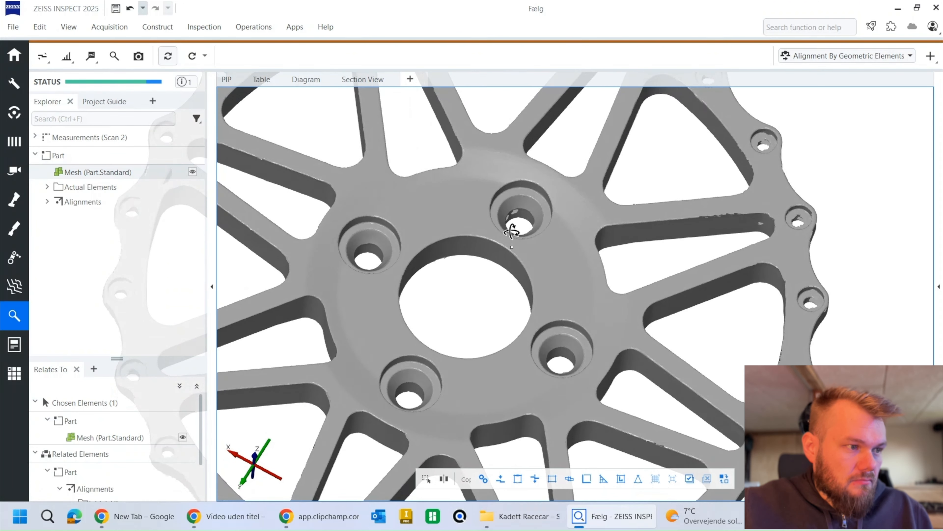
{"action": "scroll", "coordinate": [507, 228], "scroll_direction": "down", "scroll_amount": 5}
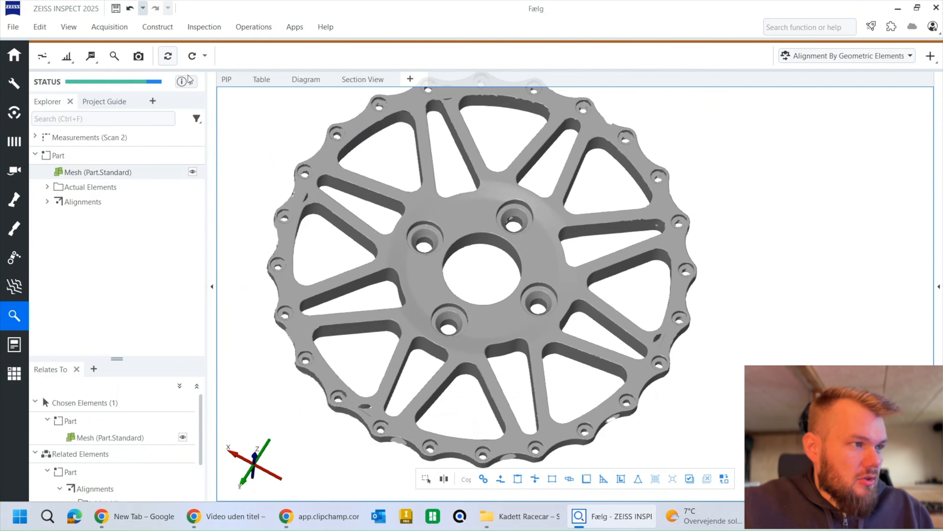
Step: Start constructing a silhouette section with Plane Z as the reference plane and its position set to 0 mm
{"action": "left_click", "coordinate": [153, 29]}
{"action": "mouse_move", "coordinate": [207, 268]}
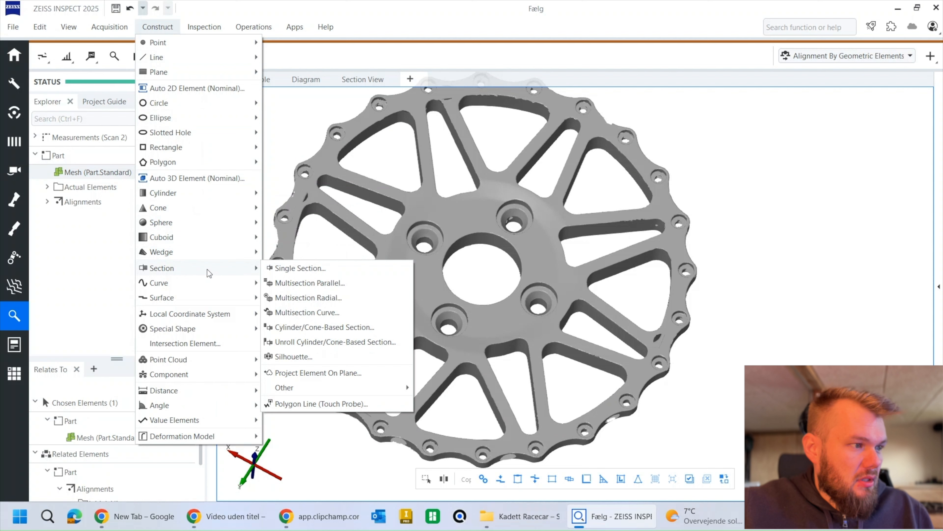
{"action": "left_click", "coordinate": [293, 356]}
{"action": "left_click", "coordinate": [147, 94]}
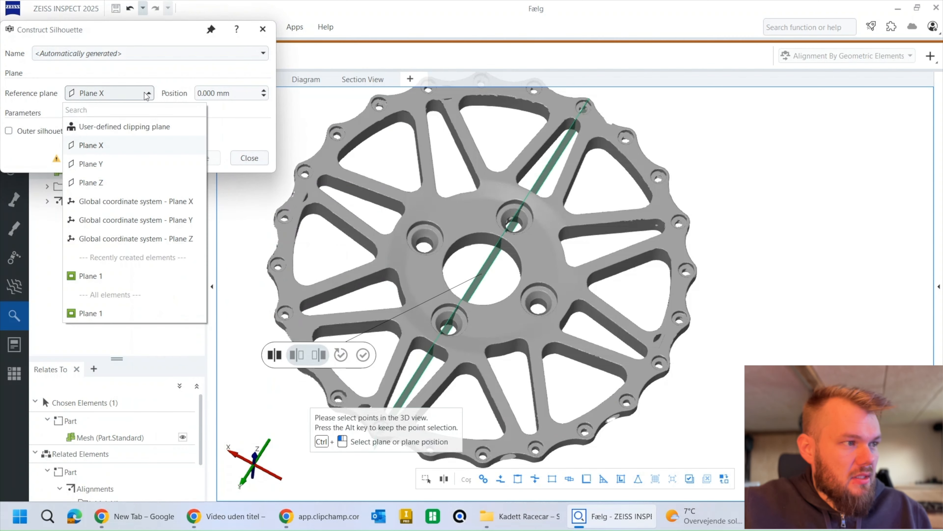
{"action": "left_click", "coordinate": [108, 182]}
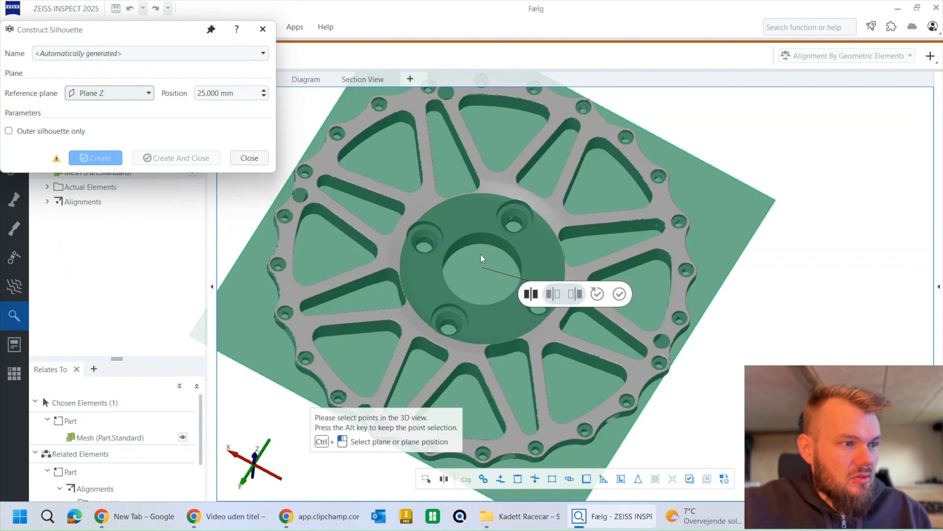
{"action": "left_click_drag", "start_coordinate": [480, 253], "coordinate": [498, 201]}
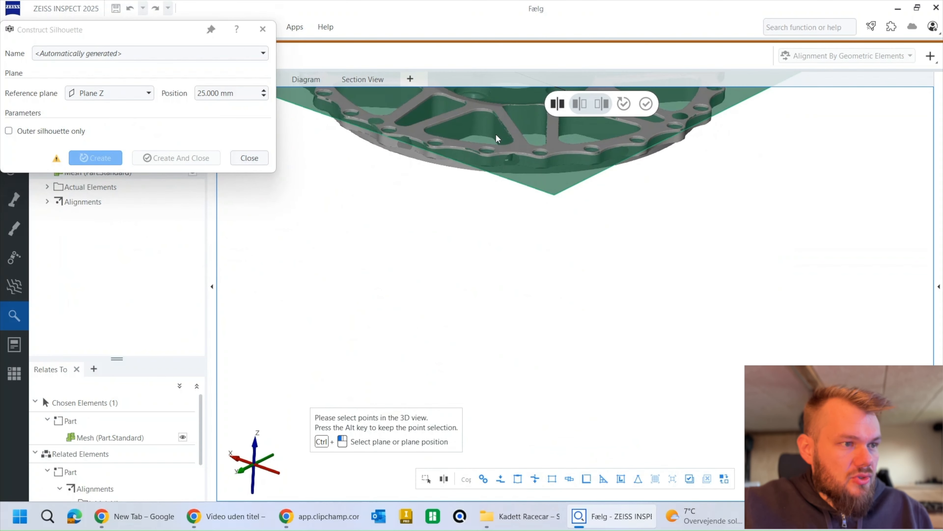
{"action": "left_click_drag", "start_coordinate": [498, 138], "coordinate": [390, 244]}
{"action": "triple_click", "coordinate": [219, 93]}
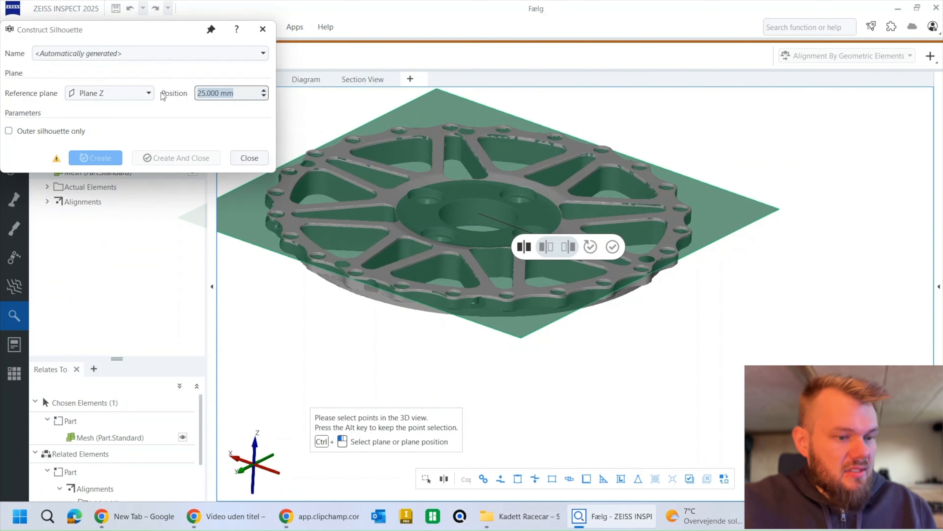
{"action": "type", "text": "0"}
Step: Select the whole wheel mesh as the silhouette's source and create the silhouette, finishing the construction
{"action": "left_click_drag", "start_coordinate": [501, 182], "coordinate": [512, 244]}
{"action": "scroll", "coordinate": [511, 232], "scroll_direction": "down", "scroll_amount": 3}
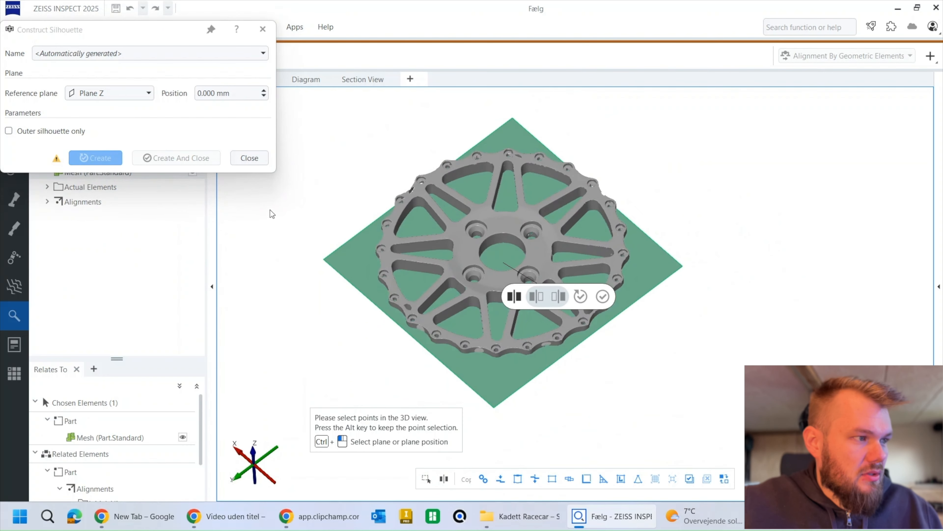
{"action": "left_click", "coordinate": [690, 478]}
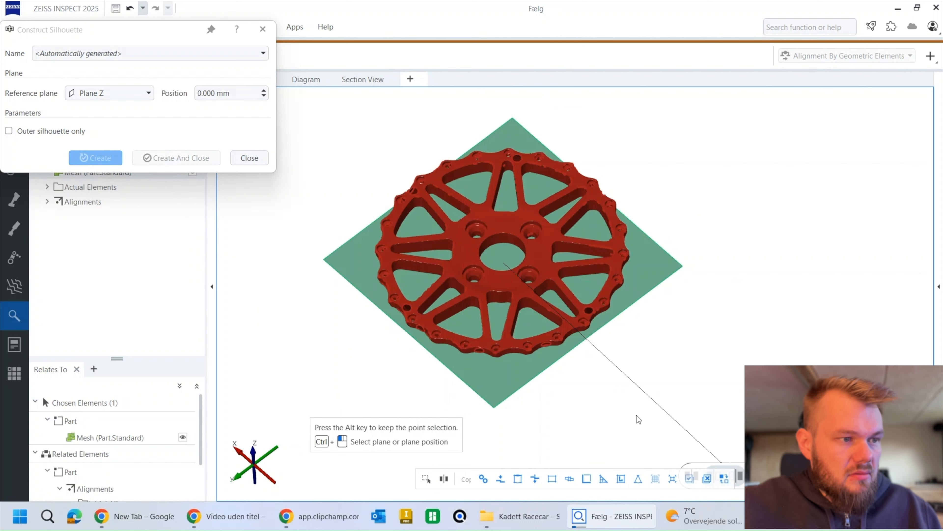
{"action": "left_click", "coordinate": [534, 263]}
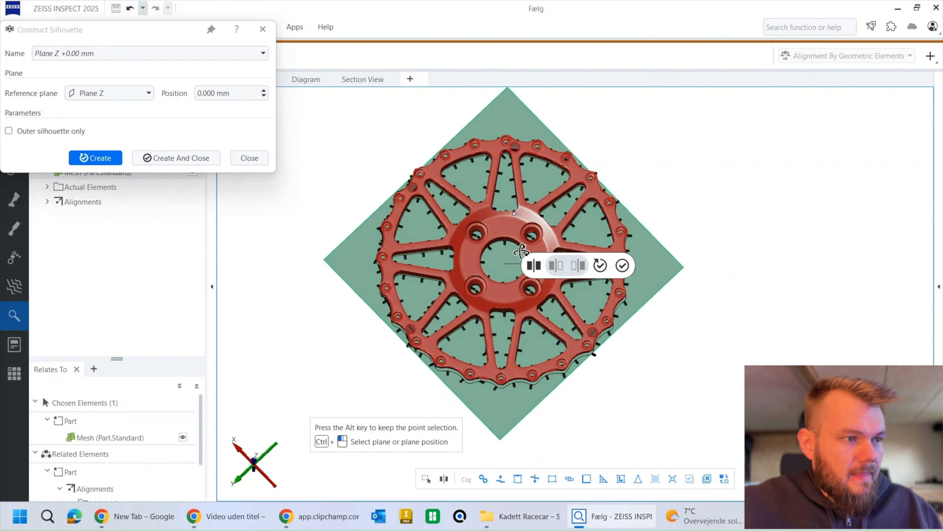
{"action": "left_click", "coordinate": [190, 158]}
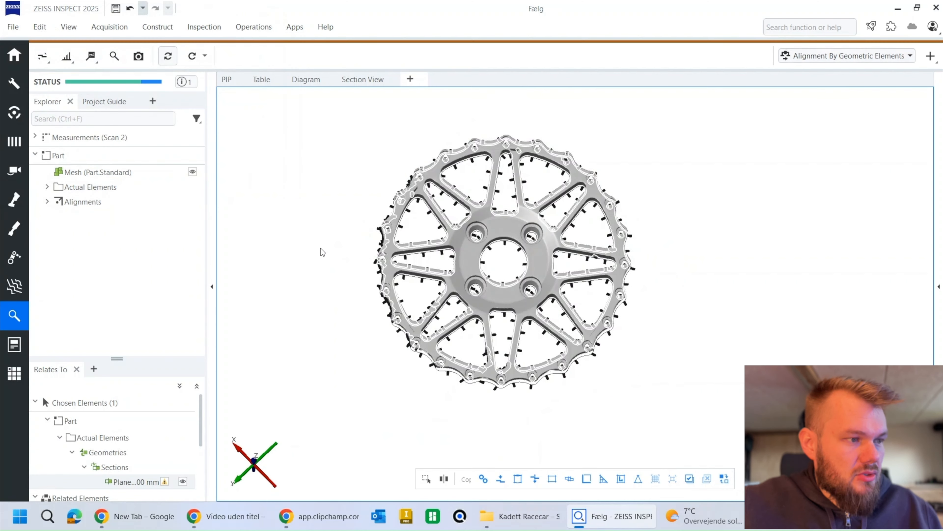
Step: Hide the wheel mesh and deselect the silhouette so only its plain outline is displayed
{"action": "key", "text": "ctrl+e"}
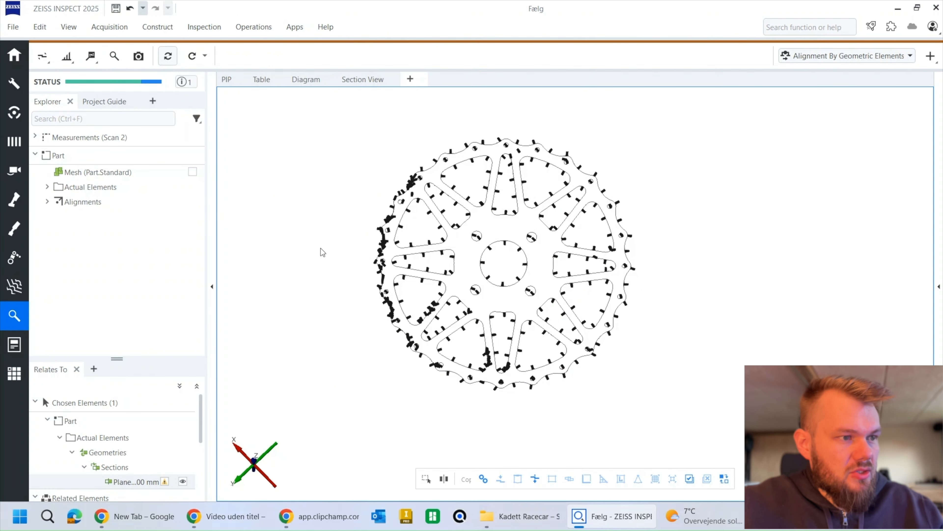
{"action": "left_click", "coordinate": [485, 264]}
{"action": "scroll", "coordinate": [488, 268], "scroll_direction": "up", "scroll_amount": 2}
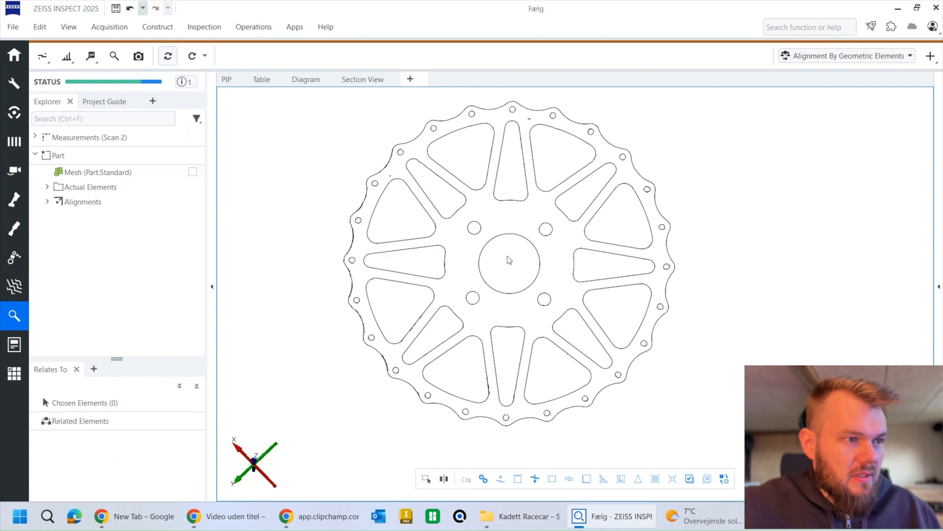
{"action": "right_click_drag", "start_coordinate": [507, 256], "coordinate": [501, 275]}
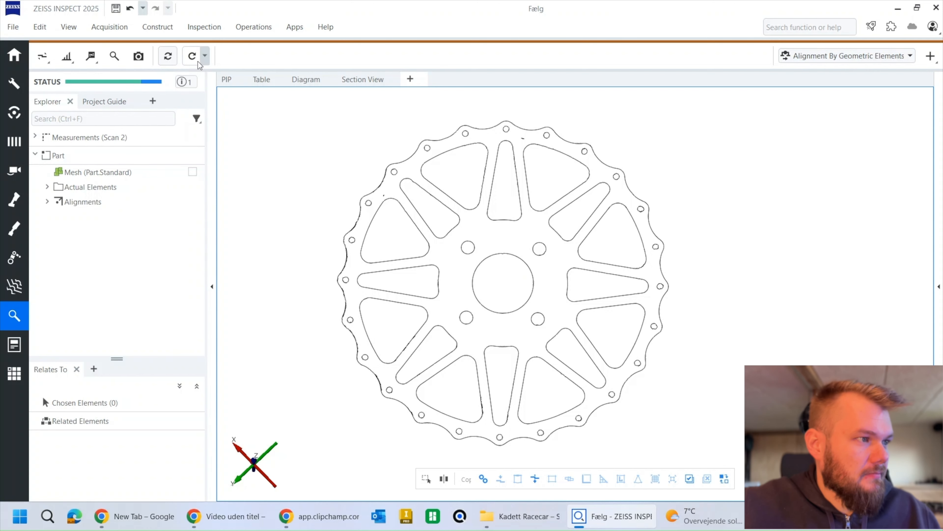
Step: Construct a fitting circle on the silhouette's large central bore, keeping the circle construction open for more circles
{"action": "left_click", "coordinate": [160, 28]}
{"action": "mouse_move", "coordinate": [168, 99]}
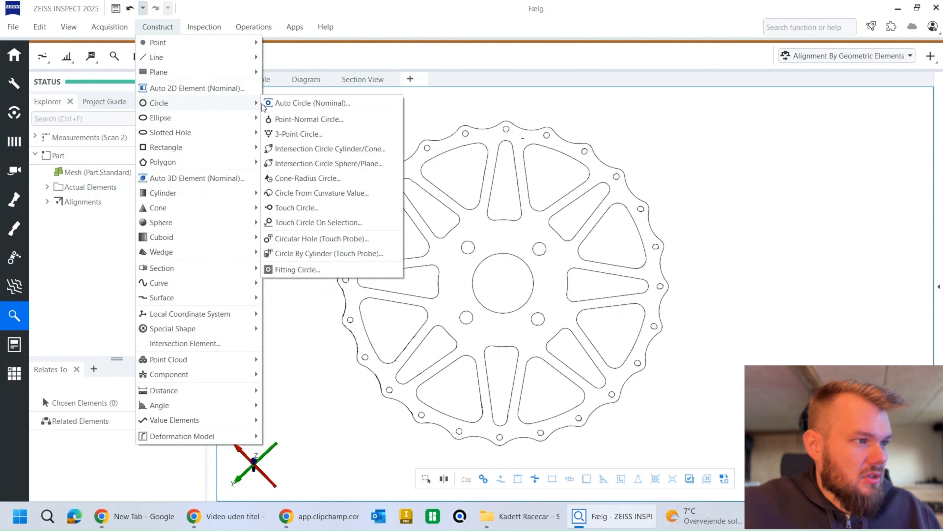
{"action": "left_click", "coordinate": [300, 270]}
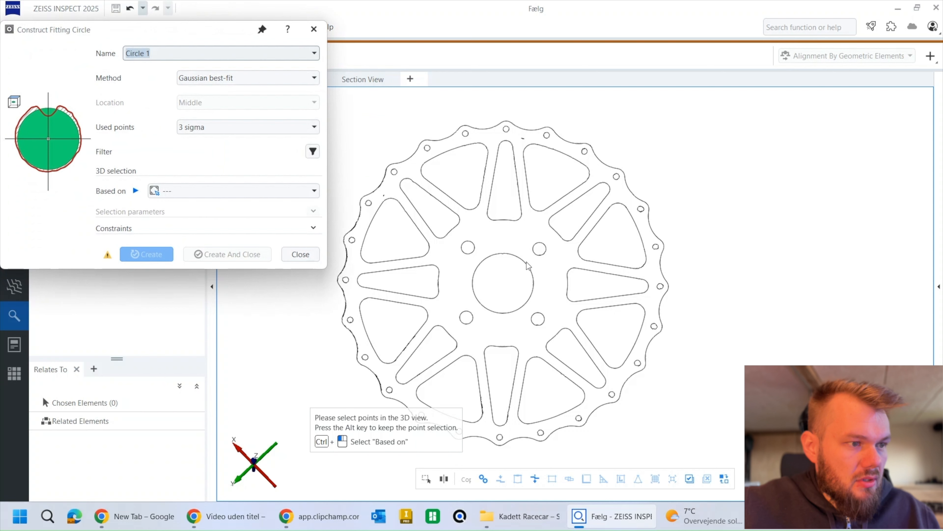
{"action": "left_click", "coordinate": [529, 265]}
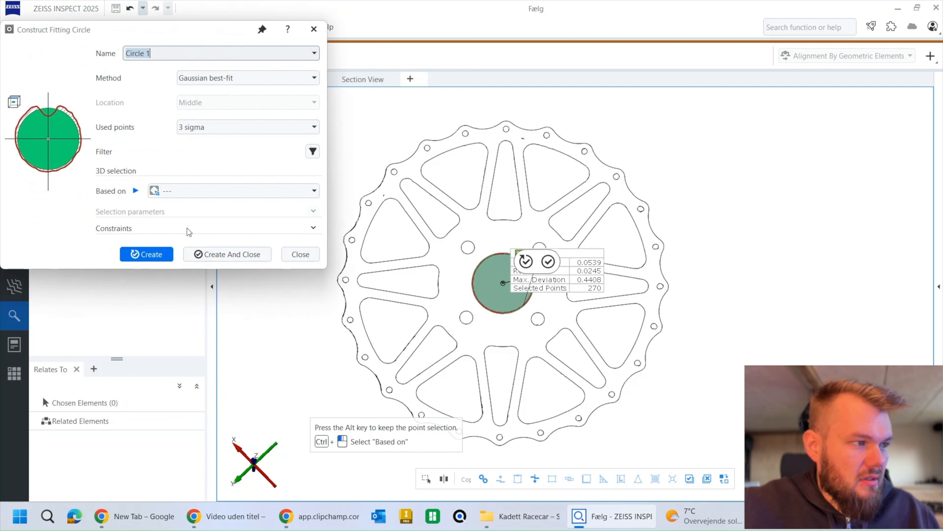
{"action": "left_click", "coordinate": [154, 253]}
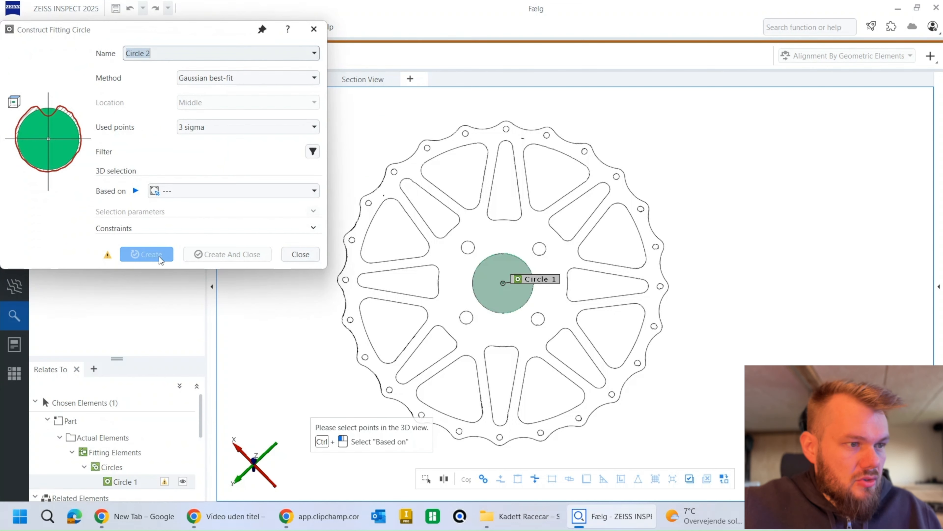
Step: View the silhouette along the Z axis and construct a second fitting circle on the bolt hole directly above the central bore
{"action": "left_click", "coordinate": [254, 464]}
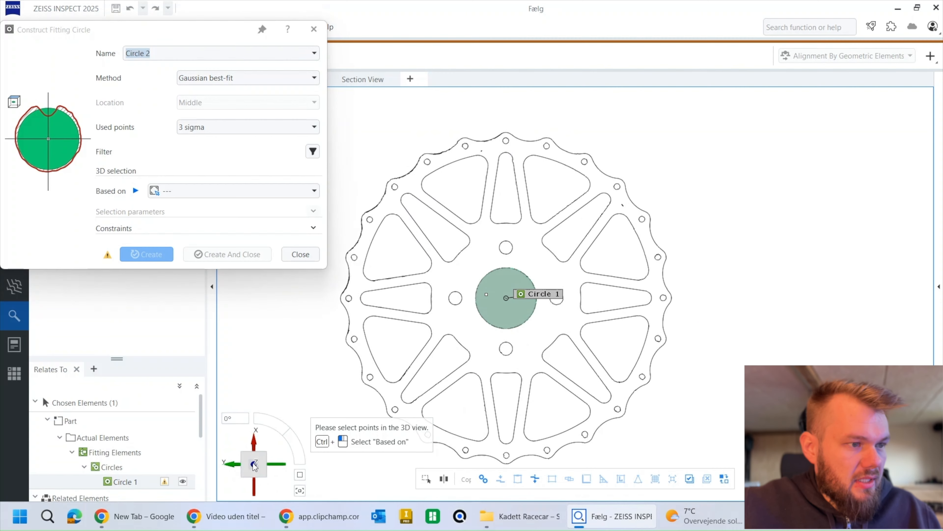
{"action": "scroll", "coordinate": [511, 261], "scroll_direction": "up", "scroll_amount": 3}
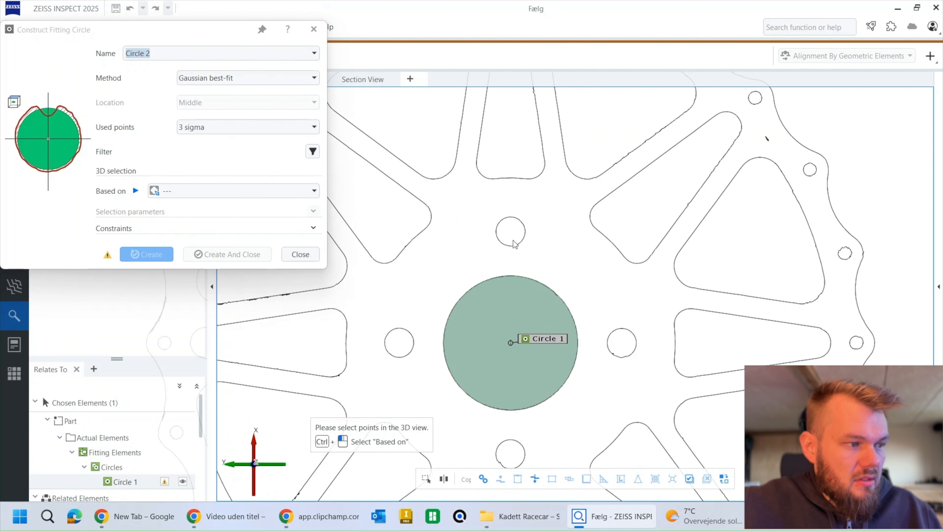
{"action": "left_click", "coordinate": [518, 246]}
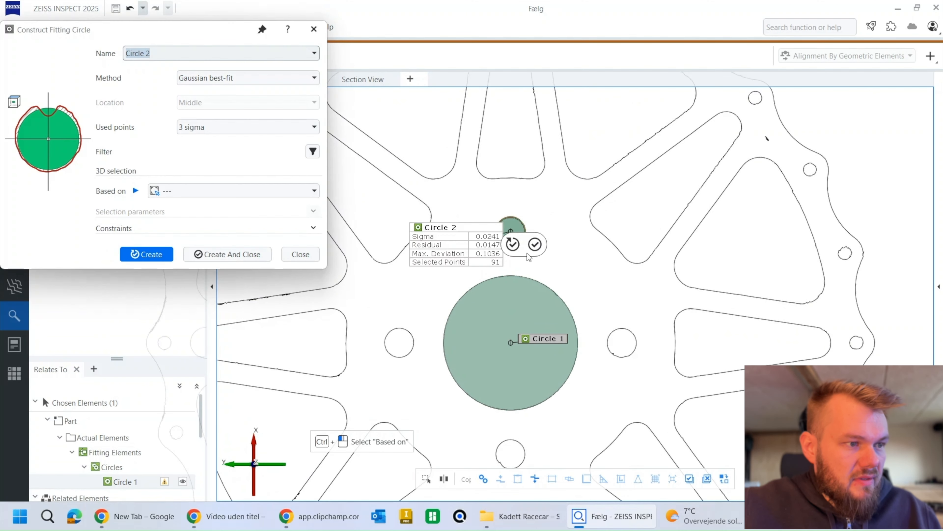
{"action": "left_click", "coordinate": [513, 244]}
Step: Construct a third fitting circle on the small rim hole directly above the fitted bolt hole
{"action": "right_click_drag", "start_coordinate": [568, 283], "coordinate": [553, 322]}
{"action": "scroll", "coordinate": [555, 318], "scroll_direction": "down", "scroll_amount": 2}
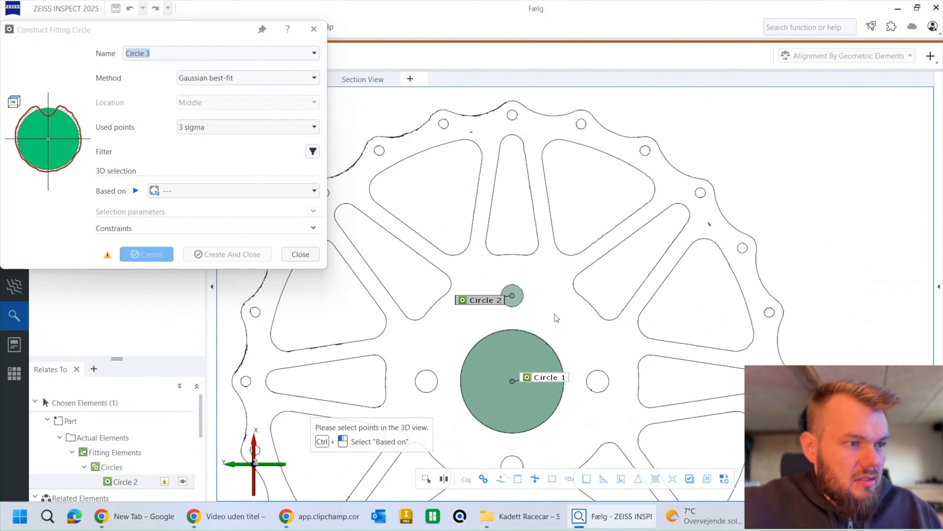
{"action": "left_click", "coordinate": [515, 120]}
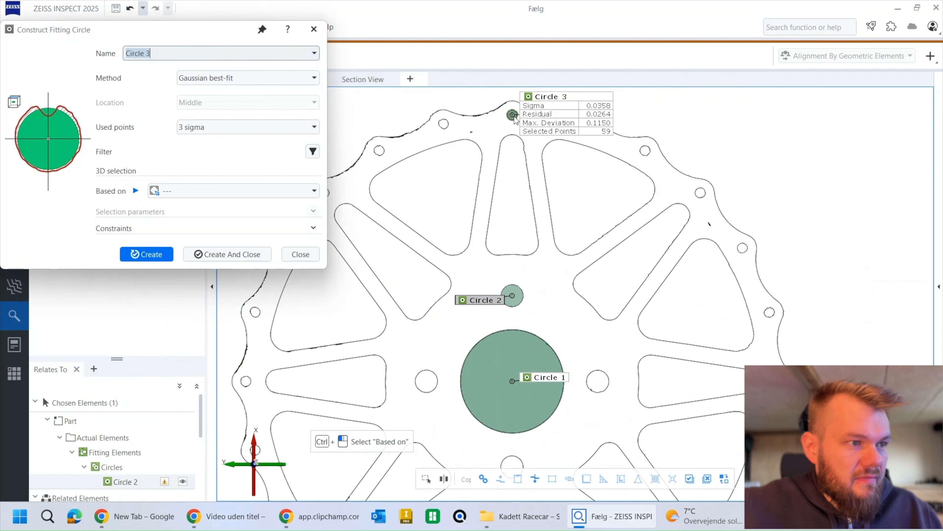
{"action": "left_click", "coordinate": [514, 116]}
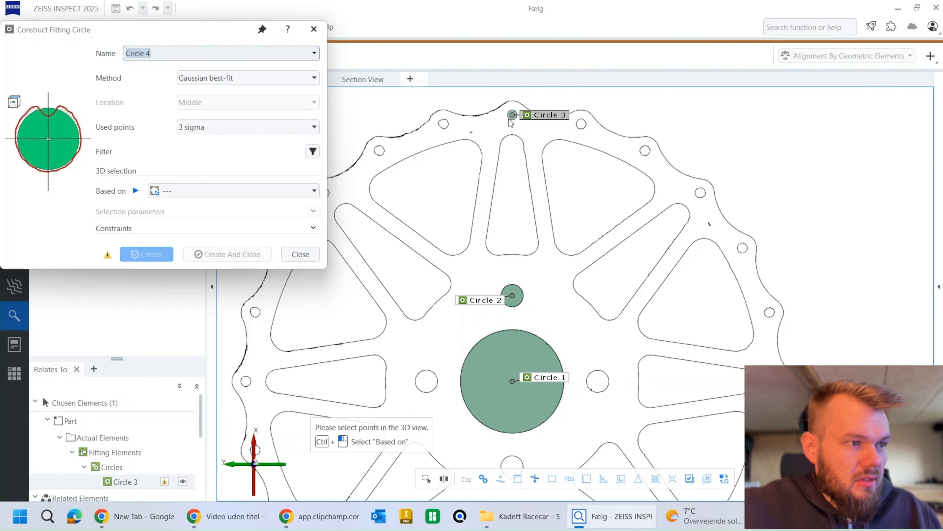
Step: Move the Circle 3 label so it sits just above its rim hole
{"action": "scroll", "coordinate": [512, 122], "scroll_direction": "down", "scroll_amount": 4}
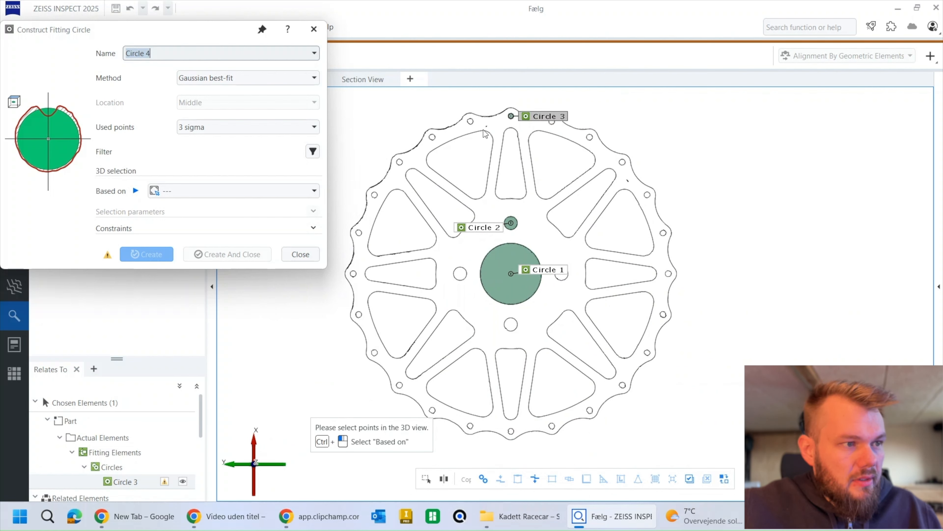
{"action": "left_click_drag", "start_coordinate": [521, 120], "coordinate": [511, 100]}
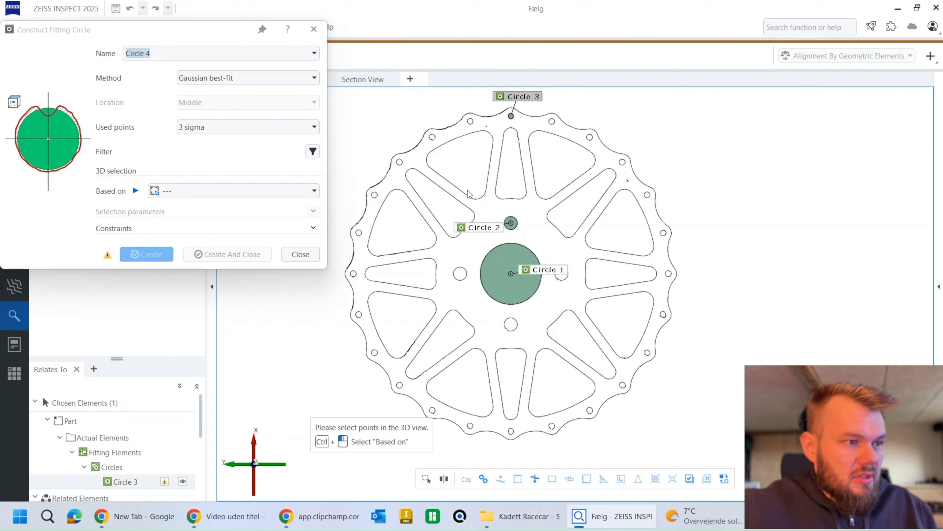
Step: Construct fitting circles on the two inner corners and the rounded outer end of the narrow cutout directly above the central bore
{"action": "scroll", "coordinate": [512, 201], "scroll_direction": "up", "scroll_amount": 5}
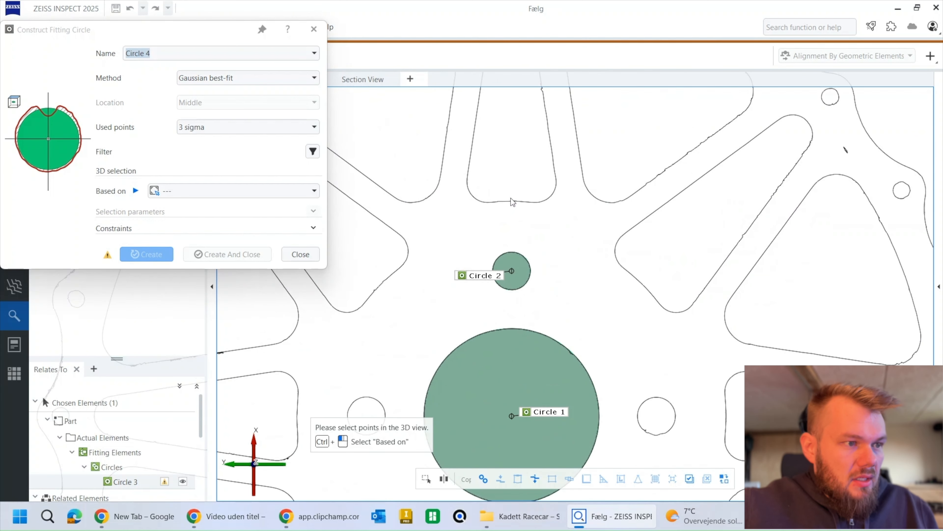
{"action": "left_click", "coordinate": [493, 217]}
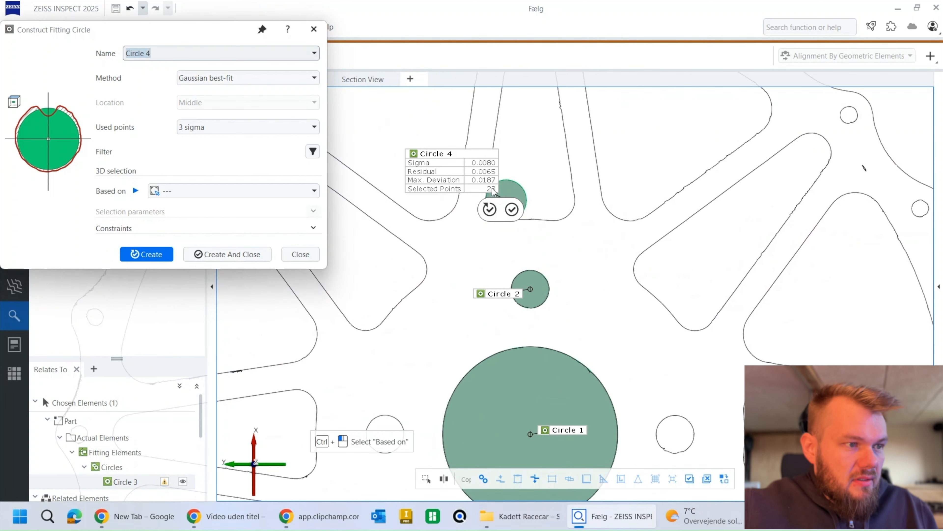
{"action": "left_click", "coordinate": [491, 210]}
{"action": "left_click", "coordinate": [576, 219]}
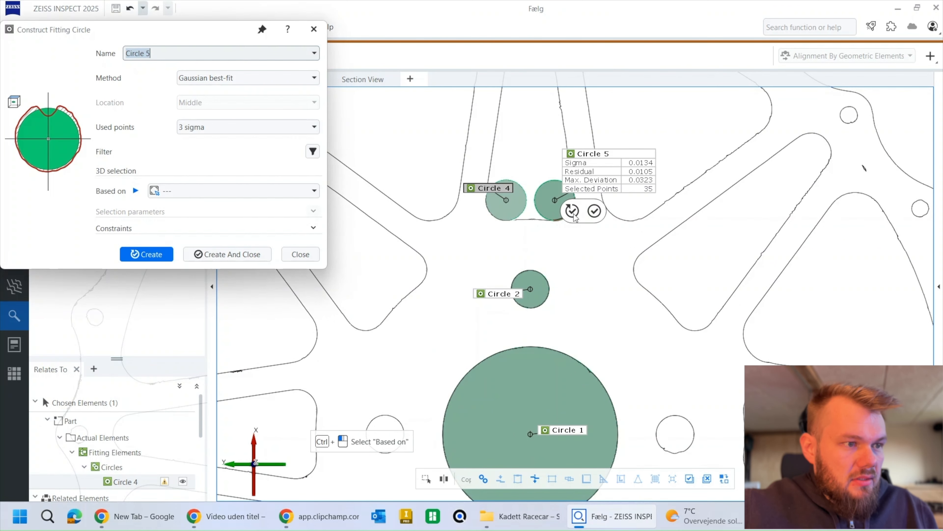
{"action": "left_click", "coordinate": [574, 214]}
{"action": "middle_click_drag", "start_coordinate": [537, 88], "coordinate": [538, 229]}
{"action": "left_click", "coordinate": [539, 163]}
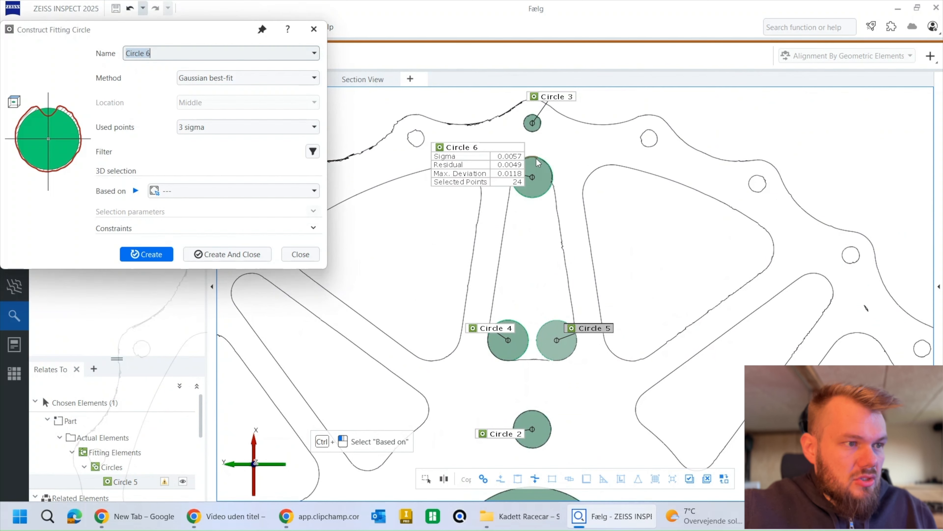
{"action": "left_click", "coordinate": [537, 159]}
Step: Construct fitting circles on the upper-left and lower corners of the wide cutout just right of the top narrow cutout
{"action": "middle_click_drag", "start_coordinate": [613, 257], "coordinate": [569, 235]}
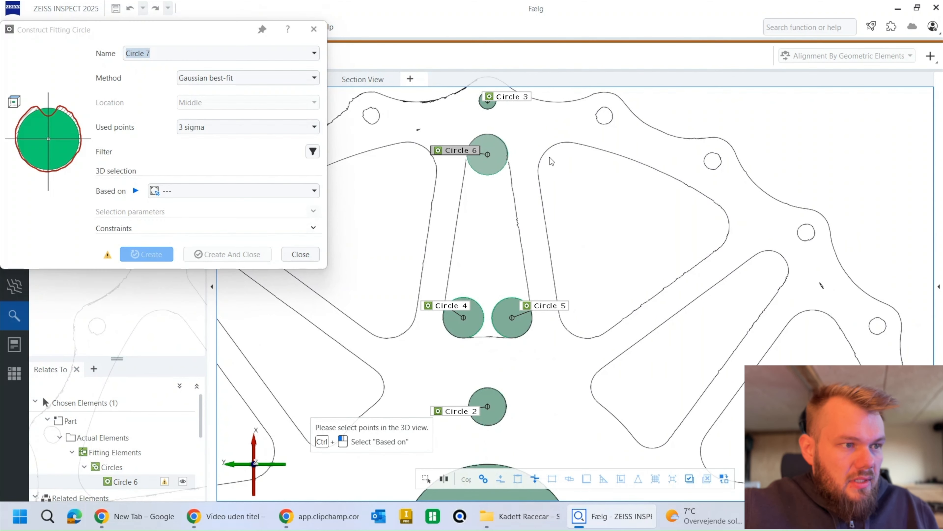
{"action": "left_click", "coordinate": [552, 156]}
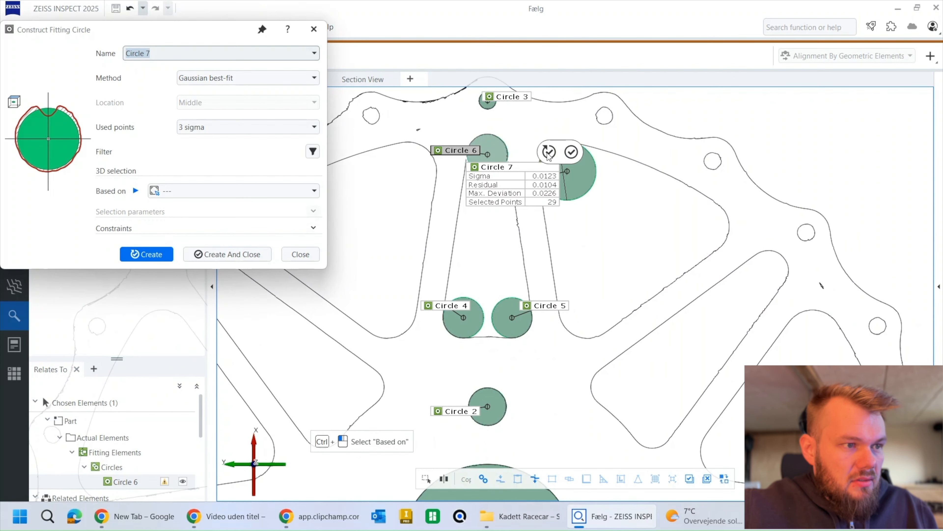
{"action": "left_click", "coordinate": [548, 152]}
{"action": "left_click", "coordinate": [580, 338]}
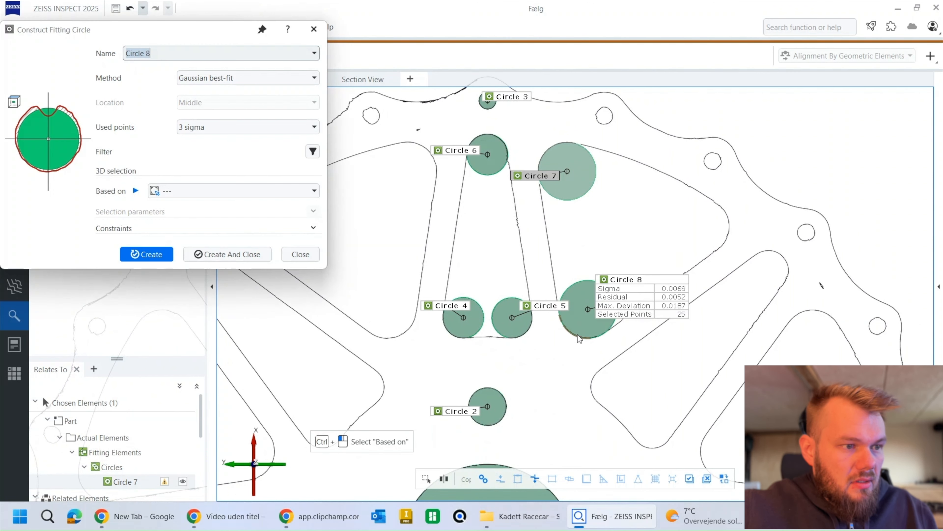
{"action": "left_click", "coordinate": [586, 330]}
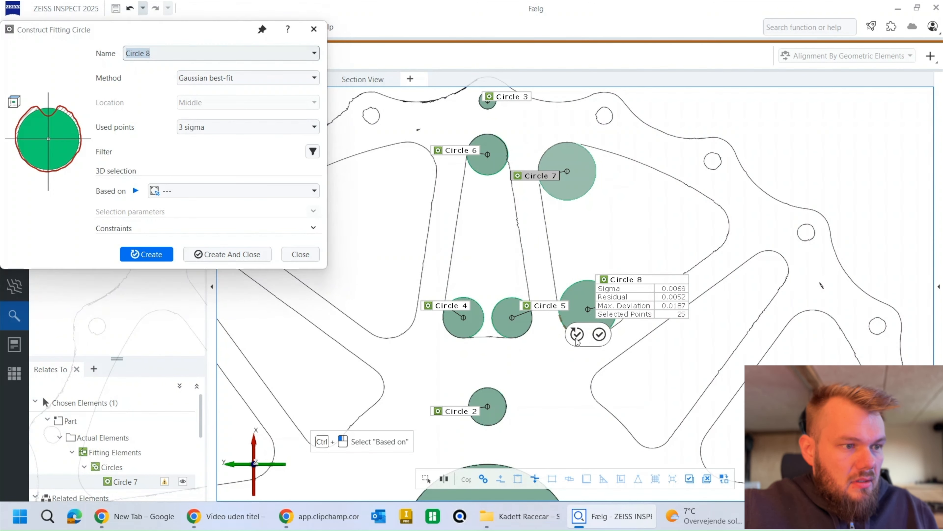
Step: Fit a circle to the outer right corner of the same wide cutout, adding points from the upper part of its arc before creating it
{"action": "left_click", "coordinate": [727, 232]}
{"action": "scroll", "coordinate": [688, 232], "scroll_direction": "up", "scroll_amount": 5}
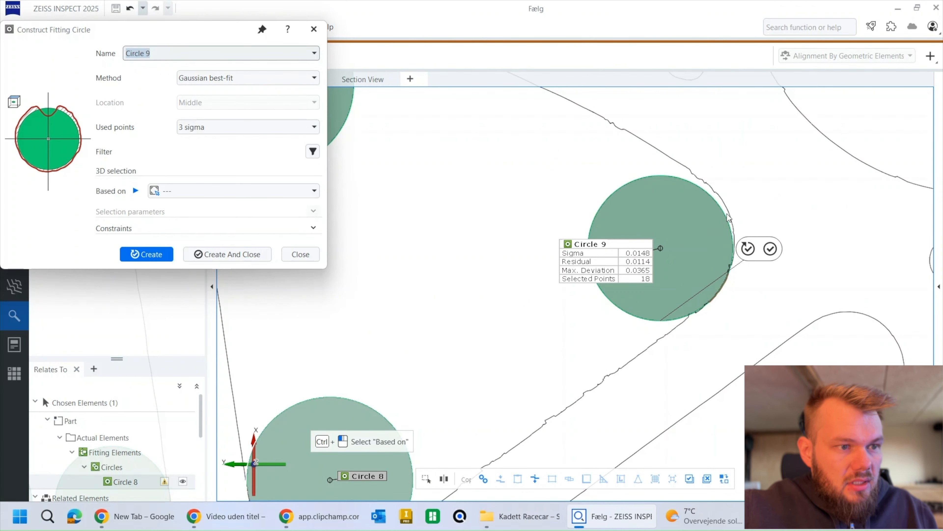
{"action": "left_click", "coordinate": [729, 215]}
{"action": "scroll", "coordinate": [729, 219], "scroll_direction": "down", "scroll_amount": 2}
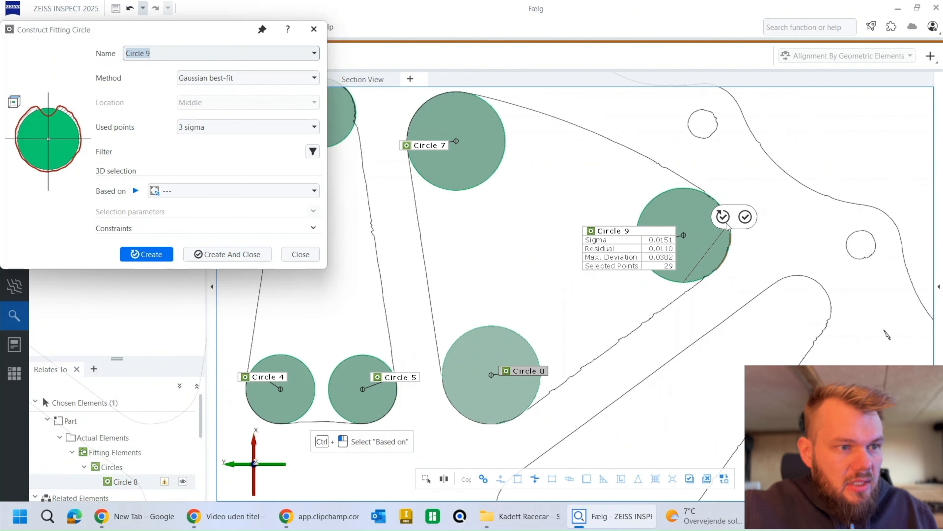
{"action": "scroll", "coordinate": [709, 246], "scroll_direction": "down", "scroll_amount": 2}
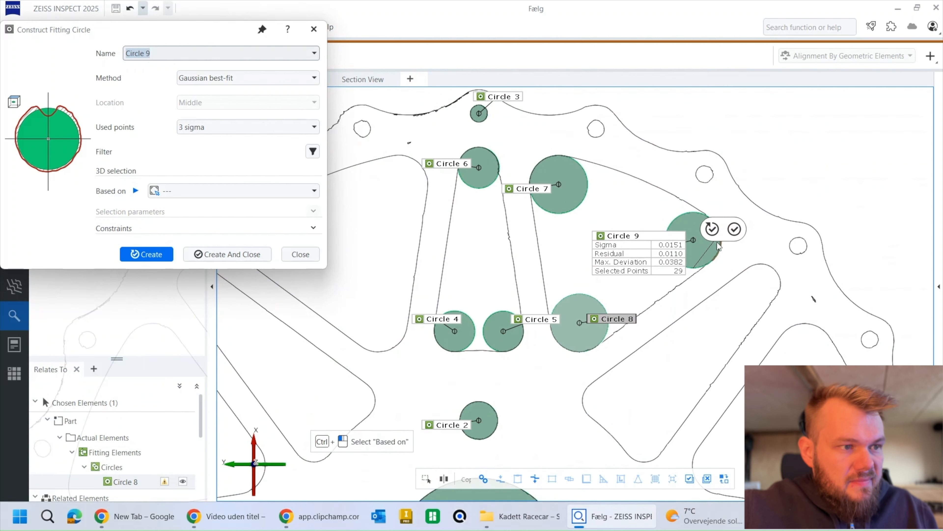
{"action": "left_click", "coordinate": [148, 256]}
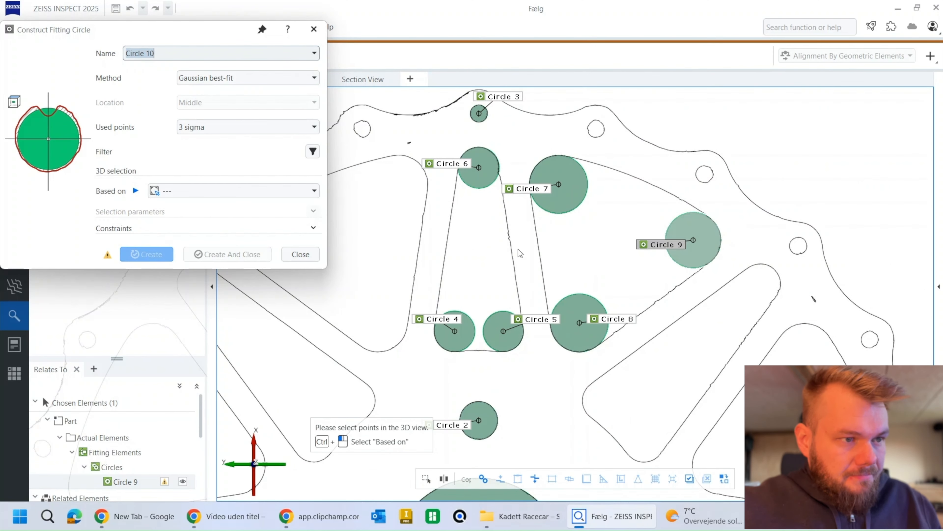
Step: Construct fitting circles on the two inner corners and the outer end of the diagonal narrow cutout at the upper right of the wheel
{"action": "middle_click_drag", "start_coordinate": [672, 265], "coordinate": [632, 195]}
{"action": "scroll", "coordinate": [627, 214], "scroll_direction": "down", "scroll_amount": 2}
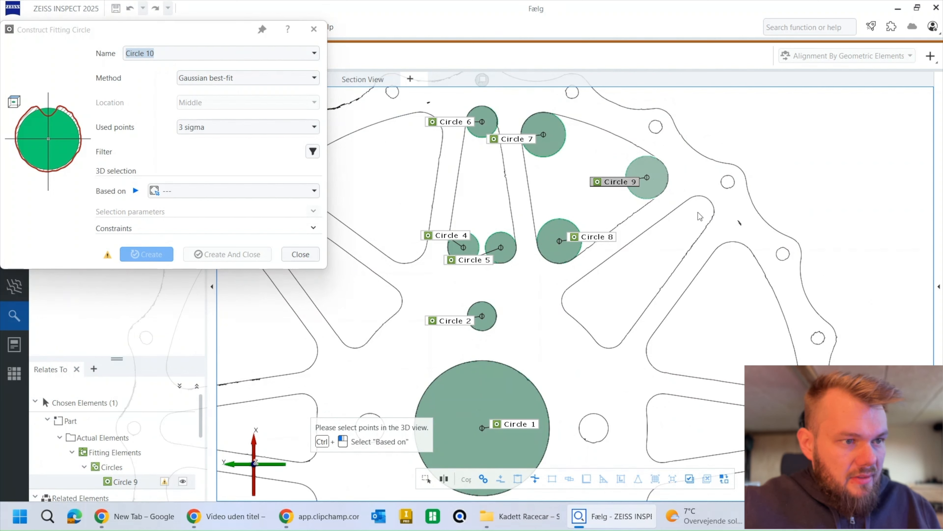
{"action": "left_click", "coordinate": [611, 349], "text": "ctrl"}
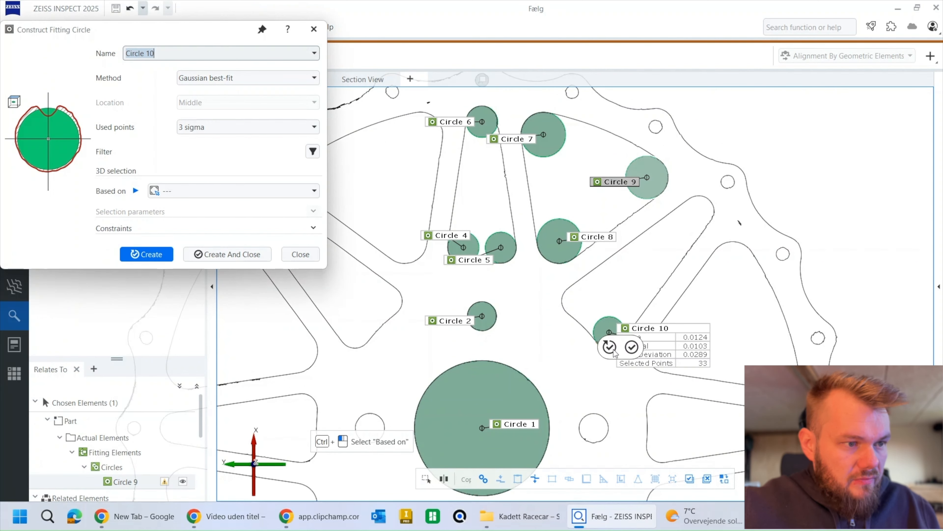
{"action": "key", "text": "Return"}
{"action": "left_click", "coordinate": [563, 304], "text": "ctrl"}
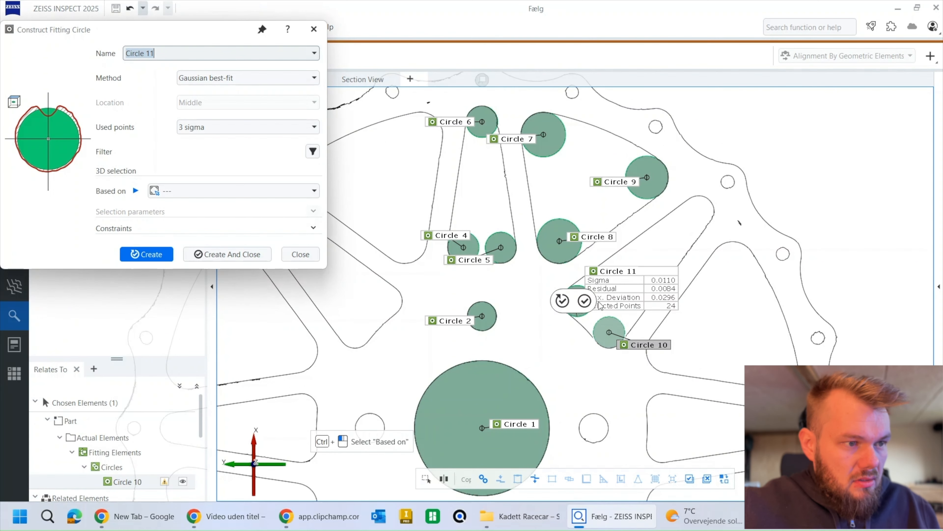
{"action": "left_click", "coordinate": [562, 301]}
{"action": "left_click", "coordinate": [709, 218], "text": "ctrl"}
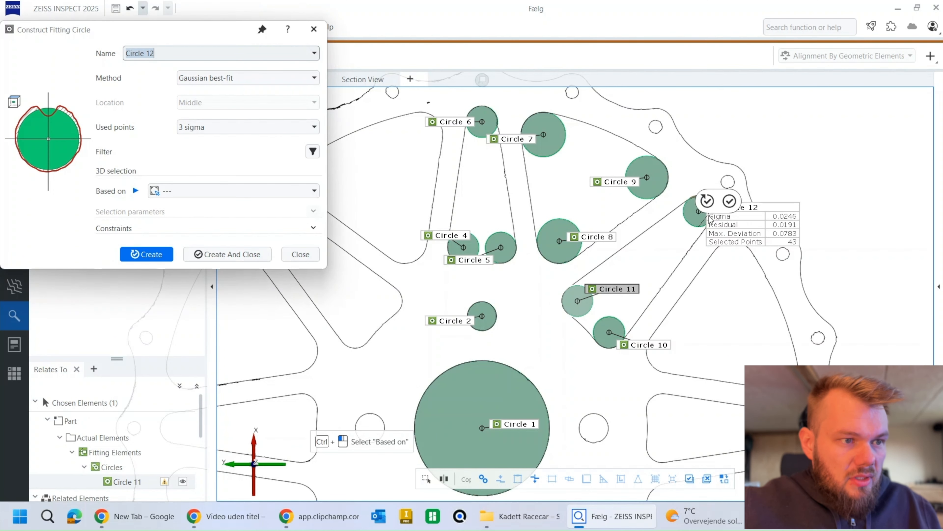
{"action": "left_click", "coordinate": [707, 201]}
Step: Select points through the surface along the outer arc of the wide cutout left of the top narrow cutout for Circle 13
{"action": "scroll", "coordinate": [710, 262], "scroll_direction": "down", "scroll_amount": 3}
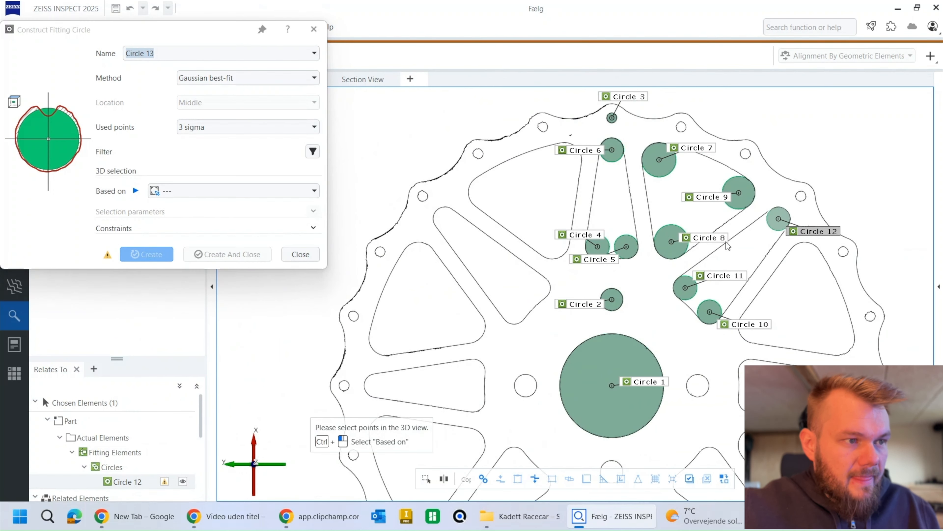
{"action": "scroll", "coordinate": [710, 262], "scroll_direction": "down", "scroll_amount": 3}
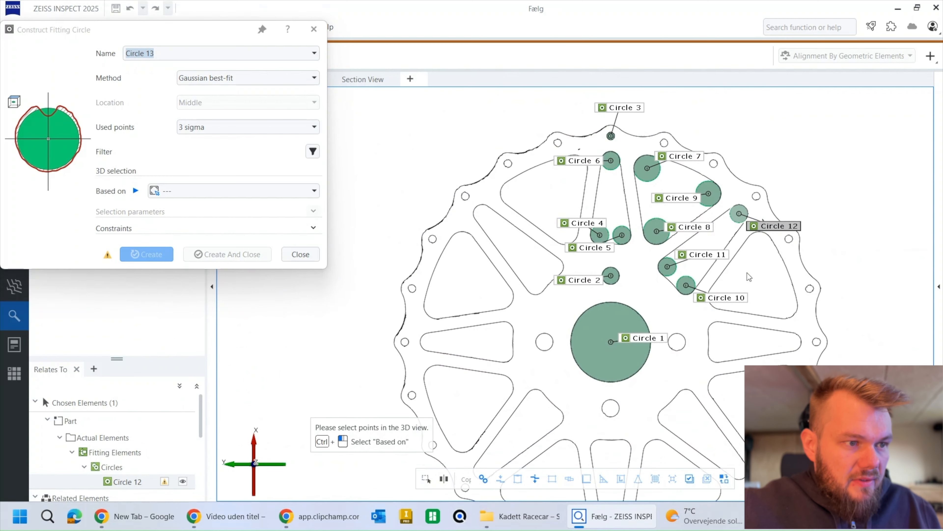
{"action": "right_click_drag", "start_coordinate": [777, 294], "coordinate": [748, 255]}
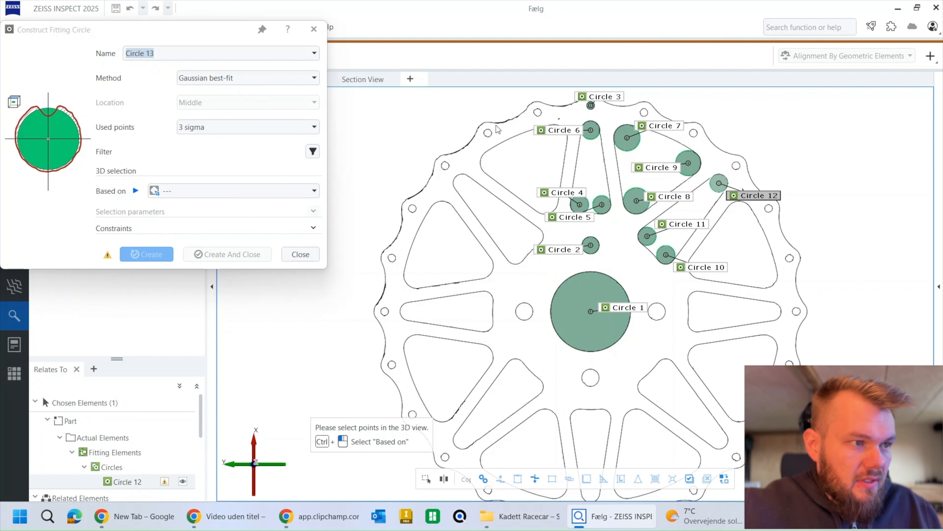
{"action": "scroll", "coordinate": [497, 128], "scroll_direction": "up", "scroll_amount": 5}
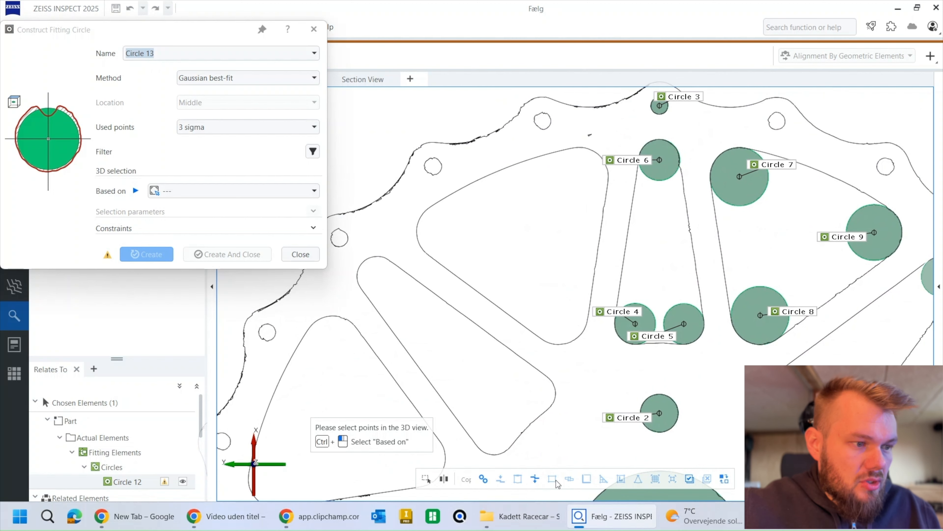
{"action": "left_click", "coordinate": [534, 479]}
{"action": "left_click", "coordinate": [422, 201]}
{"action": "left_click", "coordinate": [432, 220]}
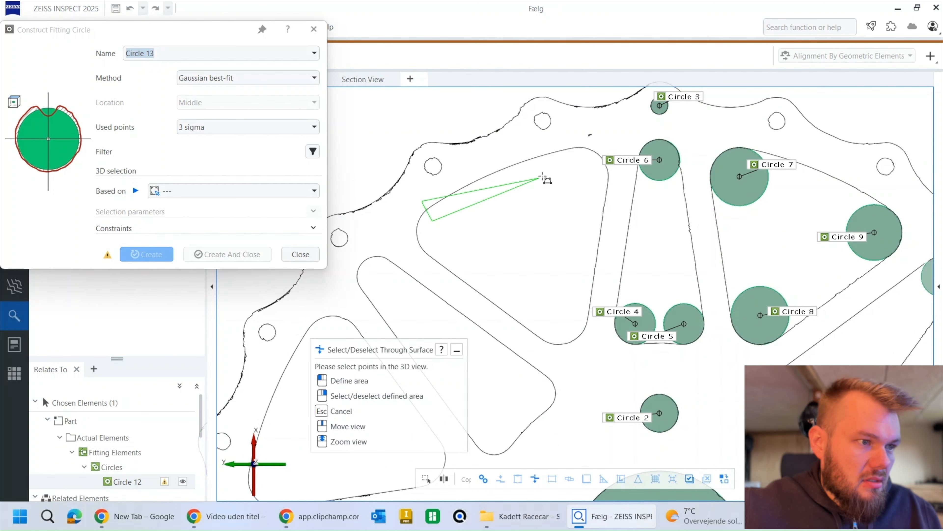
{"action": "left_click", "coordinate": [583, 162]}
{"action": "left_click", "coordinate": [569, 142]}
{"action": "right_click", "coordinate": [569, 141]}
Step: Add the outer arc of the wide cutout between Circle 7 and Circle 9 to the Circle 13 point selection
{"action": "middle_click_drag", "start_coordinate": [657, 241], "coordinate": [555, 228]}
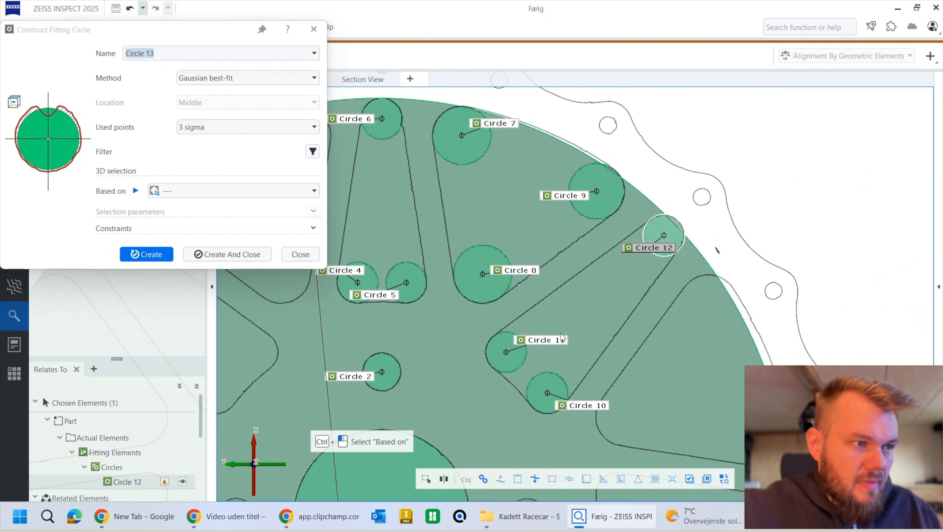
{"action": "left_click", "coordinate": [534, 479]}
{"action": "left_click", "coordinate": [504, 106]}
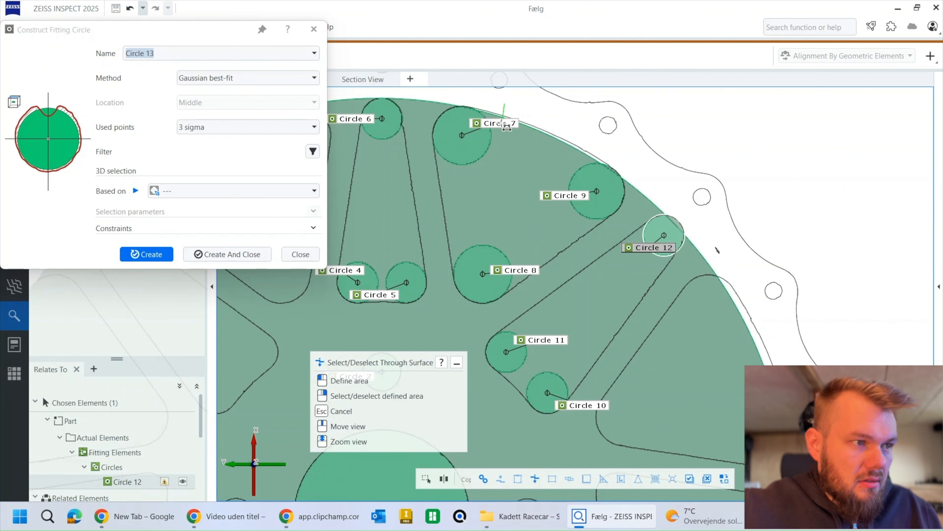
{"action": "left_click", "coordinate": [502, 150]}
{"action": "left_click", "coordinate": [563, 164]}
{"action": "left_click", "coordinate": [602, 146]}
{"action": "right_click", "coordinate": [602, 146]}
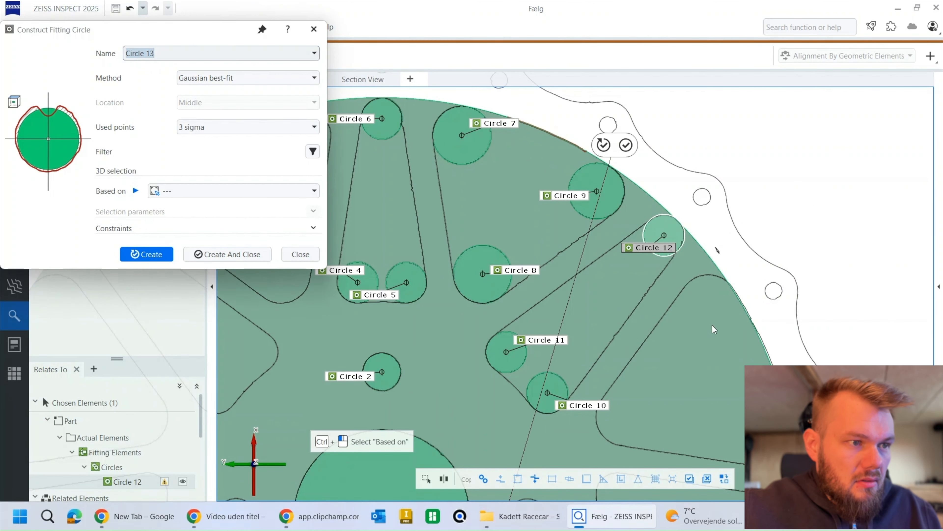
Step: Add the outer arc of the wide cutout just above the horizontal narrow cutout on the wheel's right side to the Circle 13 selection
{"action": "middle_click_drag", "start_coordinate": [713, 326], "coordinate": [586, 140]}
{"action": "left_click", "coordinate": [534, 478]}
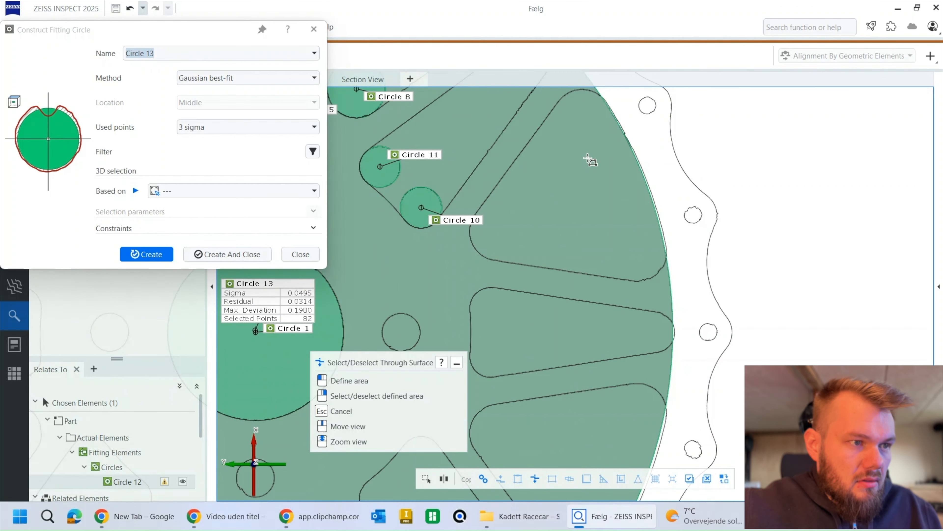
{"action": "left_click", "coordinate": [618, 103]}
{"action": "left_click", "coordinate": [593, 121]}
{"action": "left_click", "coordinate": [640, 237]}
{"action": "left_click", "coordinate": [673, 233]}
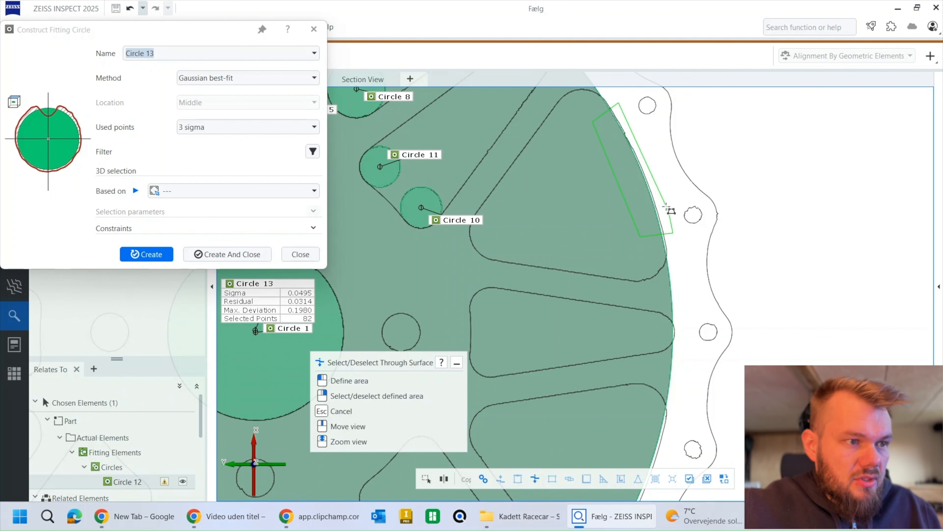
{"action": "right_click", "coordinate": [652, 167]}
Step: Add the outer arc of the wide cutout just below the horizontal narrow cutout on the wheel's right side to the Circle 13 selection
{"action": "middle_click_drag", "start_coordinate": [649, 306], "coordinate": [645, 96]}
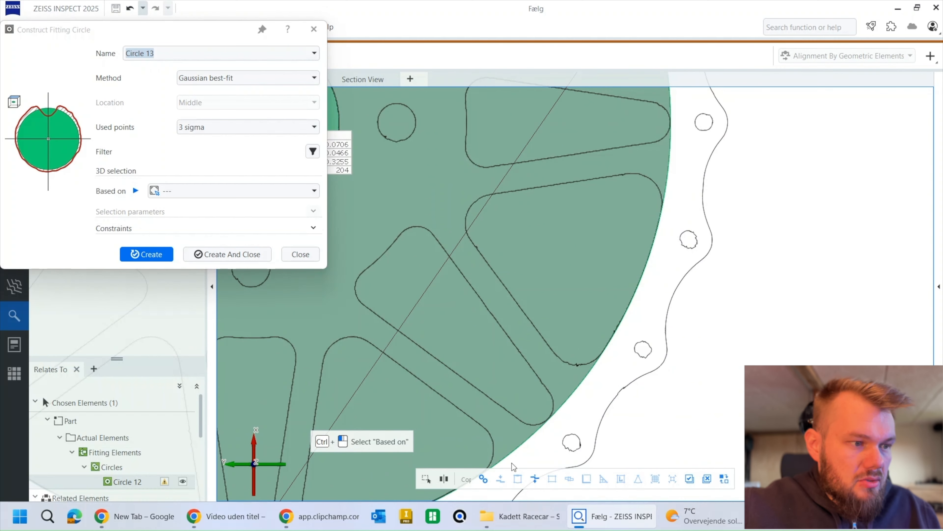
{"action": "left_click", "coordinate": [535, 478]}
{"action": "left_click", "coordinate": [585, 335]}
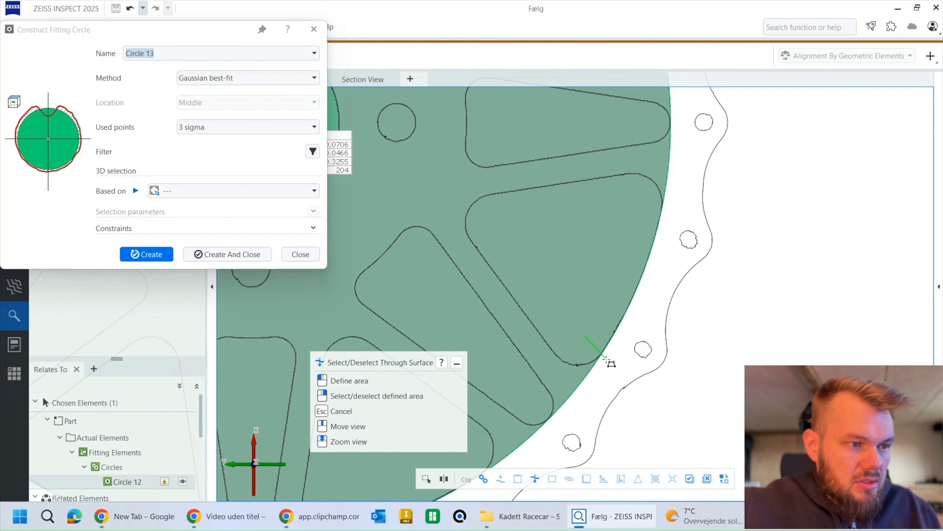
{"action": "left_click", "coordinate": [607, 359]}
{"action": "left_click", "coordinate": [671, 221]}
{"action": "left_click", "coordinate": [641, 207]}
{"action": "right_click", "coordinate": [641, 207]}
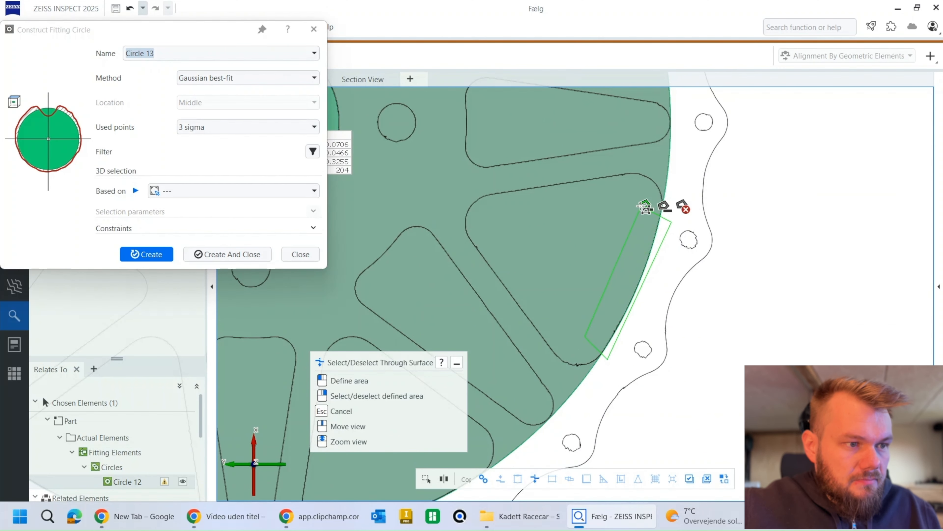
{"action": "left_click", "coordinate": [641, 207]}
Step: Add the outer arc of the wide cutout immediately right of the bottom narrow cutout to the Circle 13 point selection
{"action": "middle_click_drag", "start_coordinate": [563, 347], "coordinate": [626, 260]}
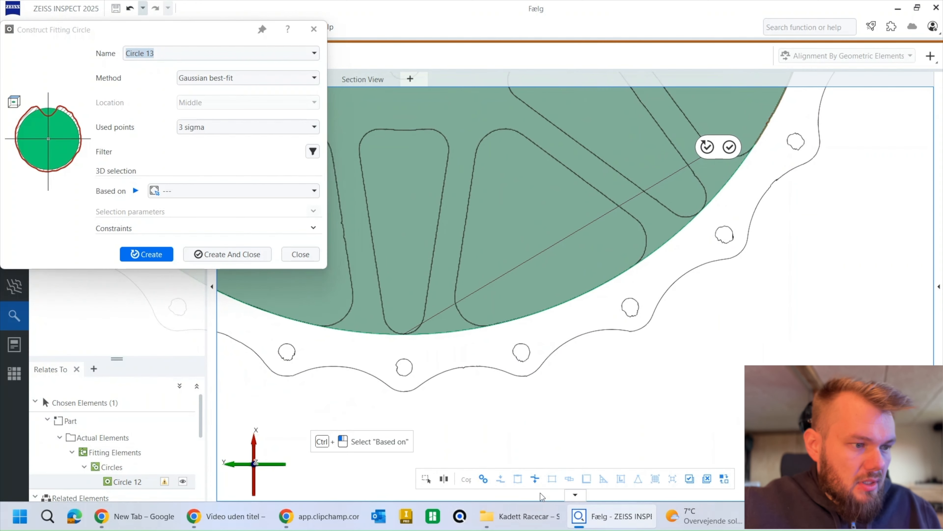
{"action": "left_click", "coordinate": [535, 478]}
{"action": "left_click", "coordinate": [494, 316]}
{"action": "left_click", "coordinate": [502, 334]}
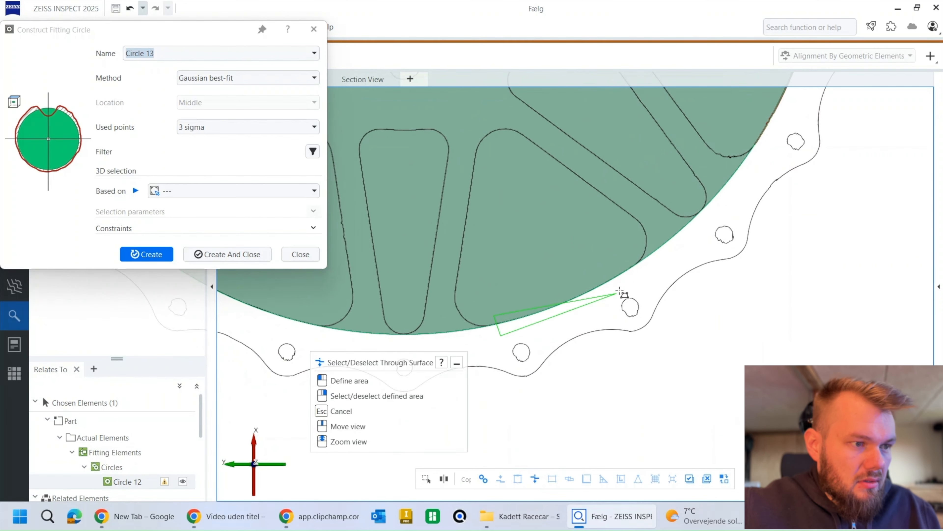
{"action": "left_click", "coordinate": [640, 280]}
{"action": "left_click", "coordinate": [626, 253]}
{"action": "right_click", "coordinate": [550, 274]}
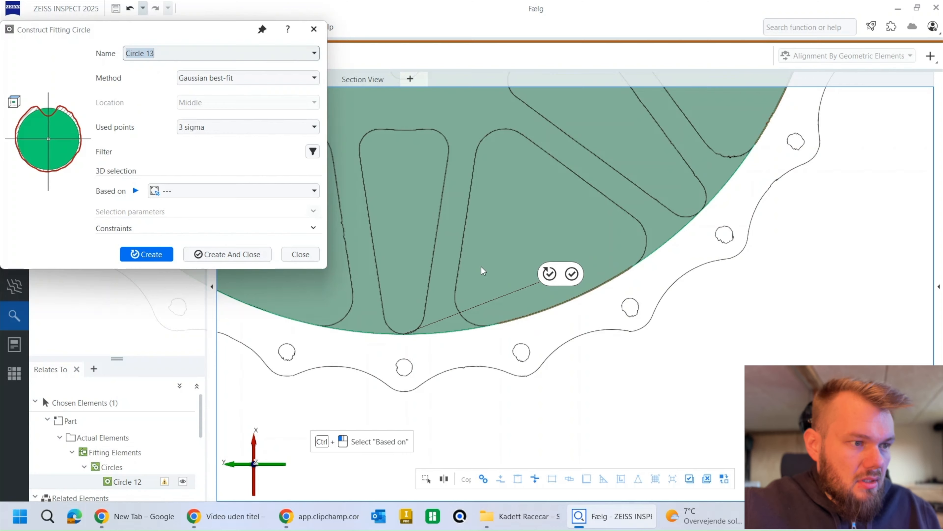
Step: Add the outer arc of the wide cutout immediately left of the bottom narrow cutout to the Circle 13 point selection
{"action": "middle_click_drag", "start_coordinate": [482, 271], "coordinate": [789, 285]}
{"action": "left_click", "coordinate": [535, 479]}
{"action": "left_click", "coordinate": [495, 263]}
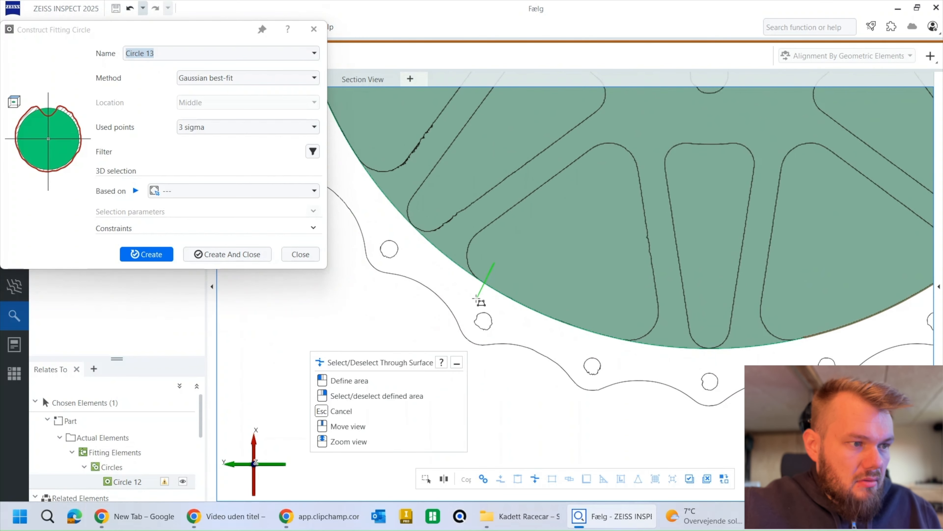
{"action": "left_click", "coordinate": [478, 304]}
{"action": "left_click", "coordinate": [598, 345]}
{"action": "left_click", "coordinate": [608, 309]}
{"action": "right_click", "coordinate": [608, 308]}
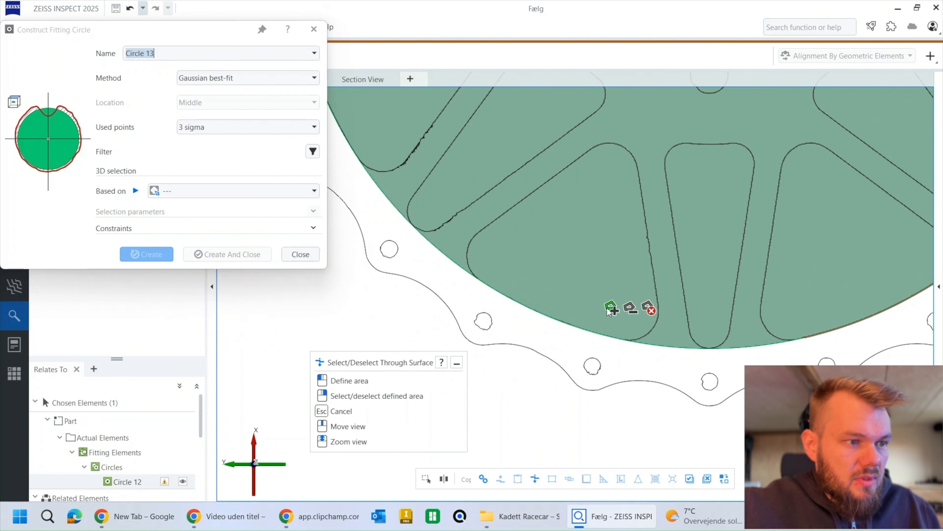
Step: Add the outer arc of the wide cutout just below the horizontal narrow cutout on the wheel's left side to the Circle 13 selection
{"action": "middle_click_drag", "start_coordinate": [548, 201], "coordinate": [732, 379]}
{"action": "left_click", "coordinate": [534, 479]}
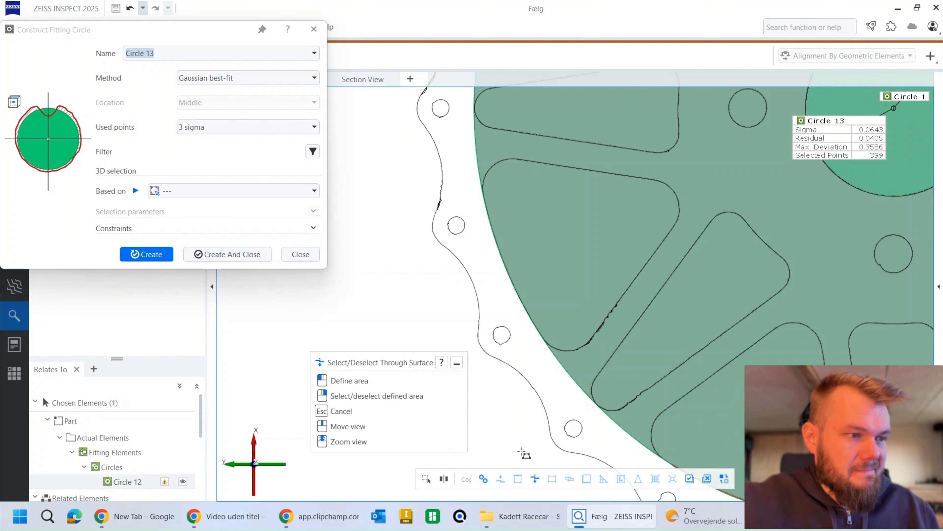
{"action": "left_click", "coordinate": [474, 205]}
{"action": "left_click", "coordinate": [524, 339]}
{"action": "left_click", "coordinate": [552, 319]}
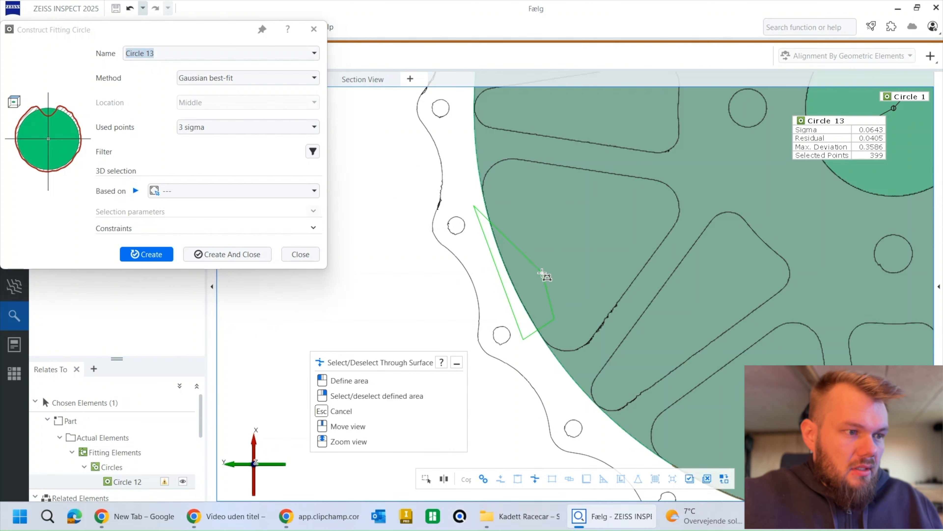
{"action": "left_click", "coordinate": [514, 208]}
{"action": "right_click", "coordinate": [514, 209]}
Step: Add the outer arc of the wide cutout just above the wheel's left horizontal narrow cutout to the selection and create the Gaussian best-fit circle
{"action": "mouse_move", "coordinate": [522, 170]}
{"action": "middle_mouse_down"}
{"action": "mouse_move", "coordinate": [528, 276]}
{"action": "mouse_move", "coordinate": [501, 405]}
{"action": "middle_mouse_up"}
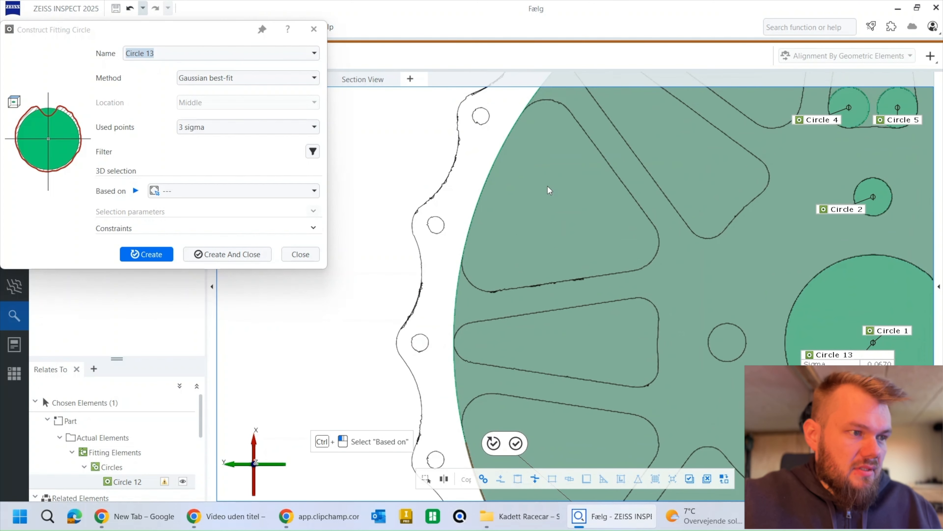
{"action": "middle_click_drag", "start_coordinate": [547, 186], "coordinate": [529, 311]}
{"action": "left_click", "coordinate": [535, 480]}
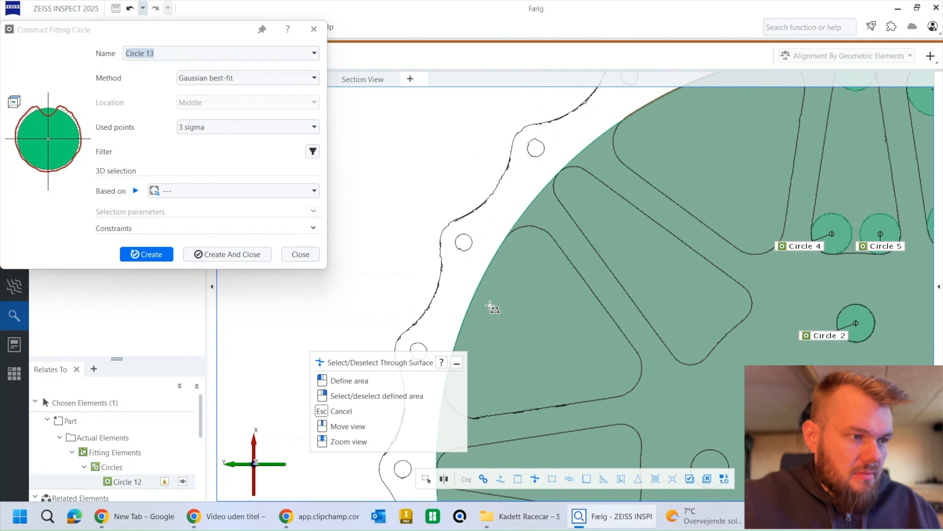
{"action": "left_click", "coordinate": [483, 252]}
{"action": "left_click", "coordinate": [508, 255]}
{"action": "middle_click_drag", "start_coordinate": [517, 304], "coordinate": [537, 227]}
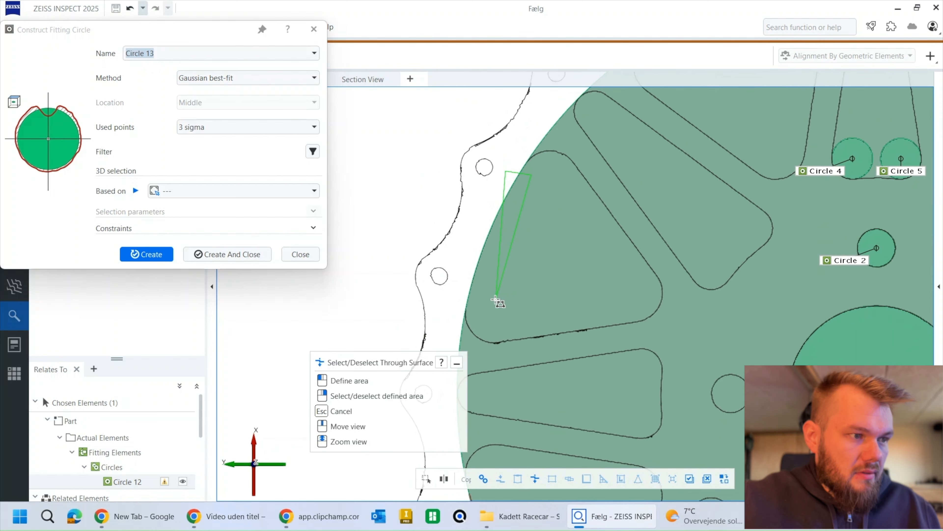
{"action": "right_click", "coordinate": [465, 294]}
{"action": "scroll", "coordinate": [464, 286], "scroll_direction": "down", "scroll_amount": 5}
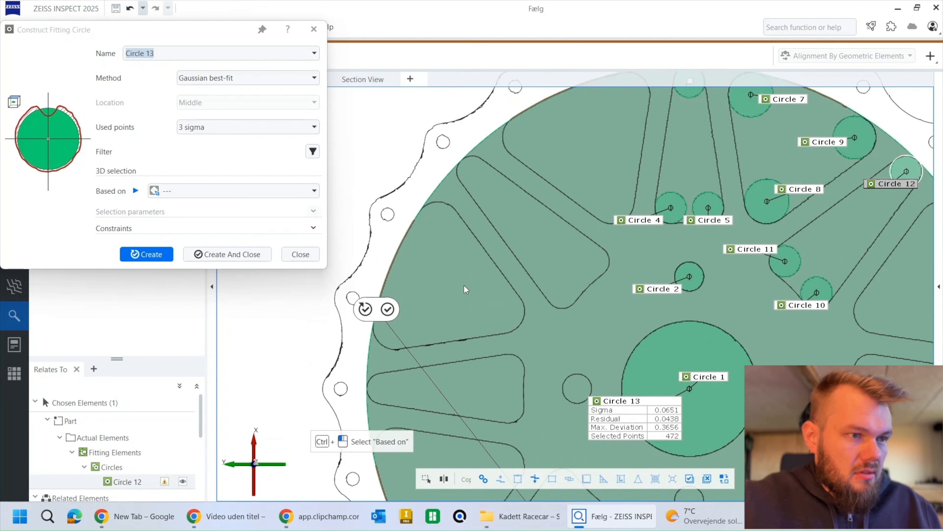
{"action": "left_click", "coordinate": [148, 260]}
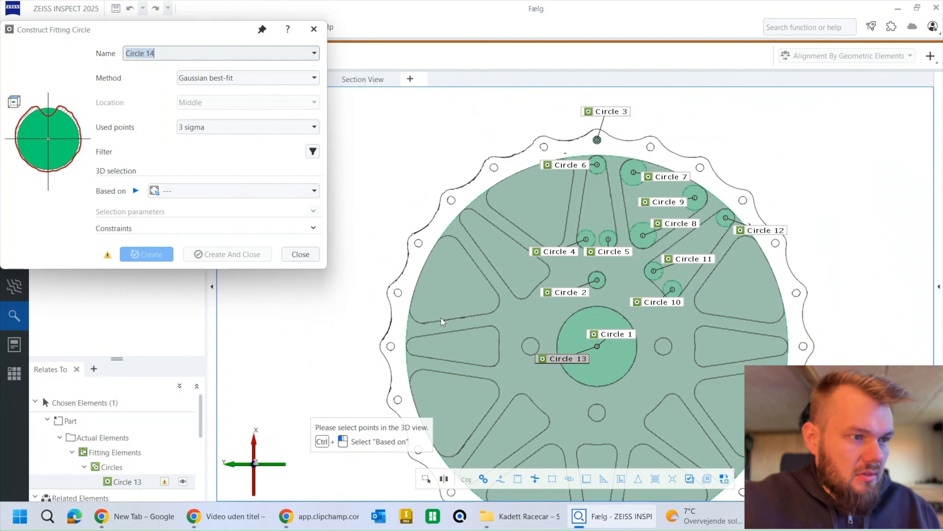
Step: Move the Circle 13 label to the other side of the Circle 1 label and hide Circle 13 from the view
{"action": "middle_click_drag", "start_coordinate": [539, 280], "coordinate": [476, 219]}
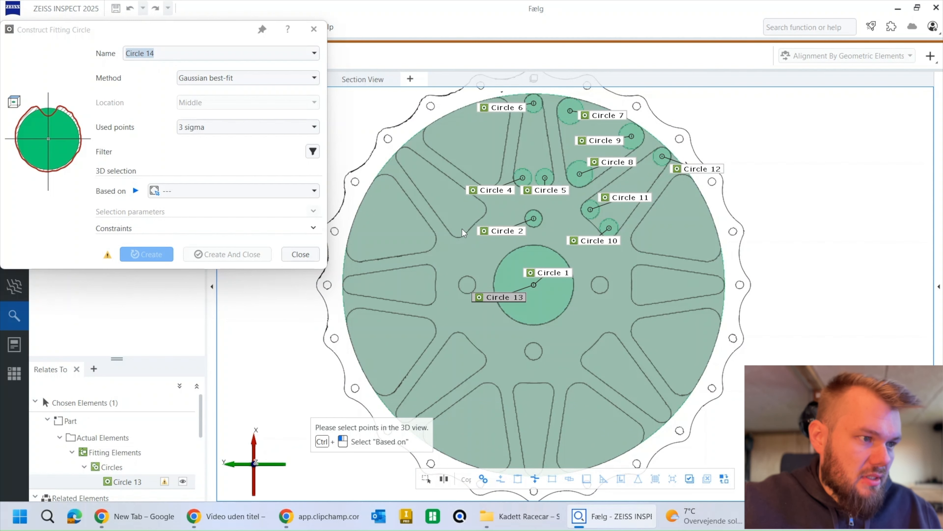
{"action": "middle_click_drag", "start_coordinate": [480, 278], "coordinate": [522, 288]}
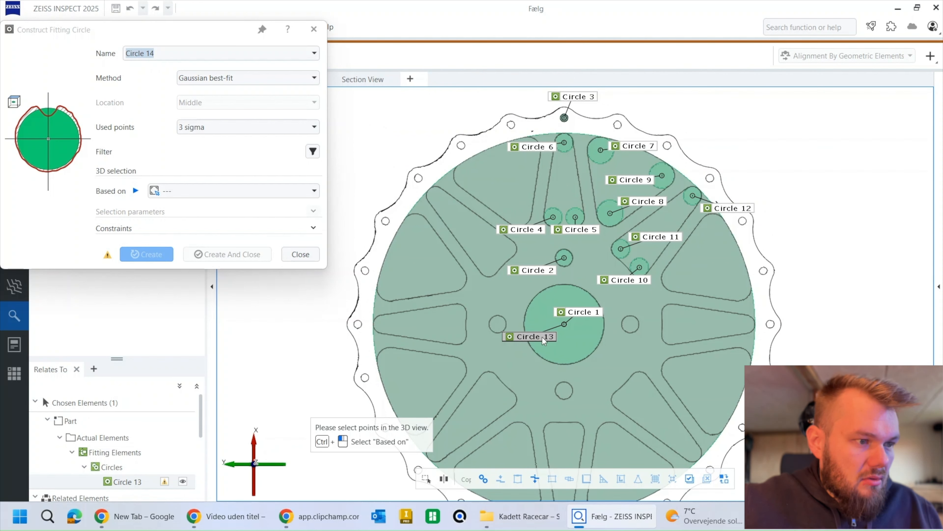
{"action": "left_click_drag", "start_coordinate": [531, 336], "coordinate": [572, 336]}
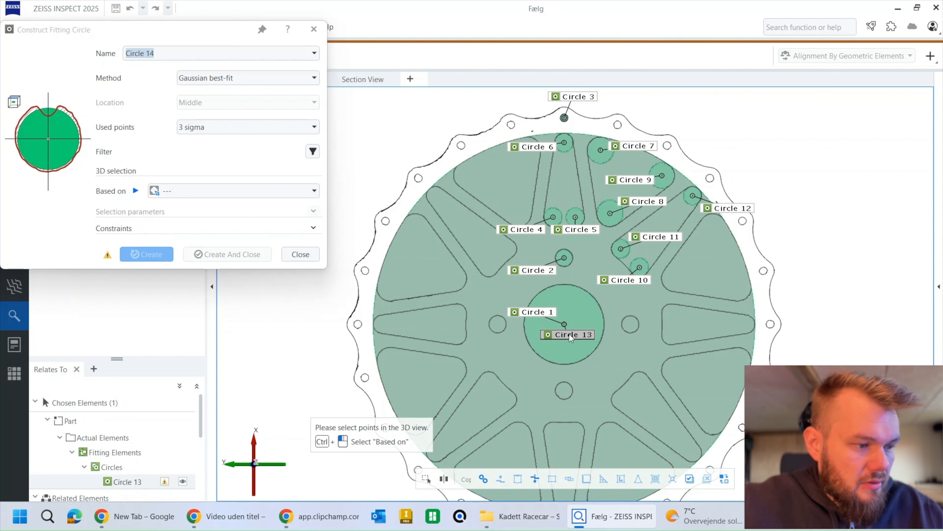
{"action": "middle_click", "coordinate": [569, 334]}
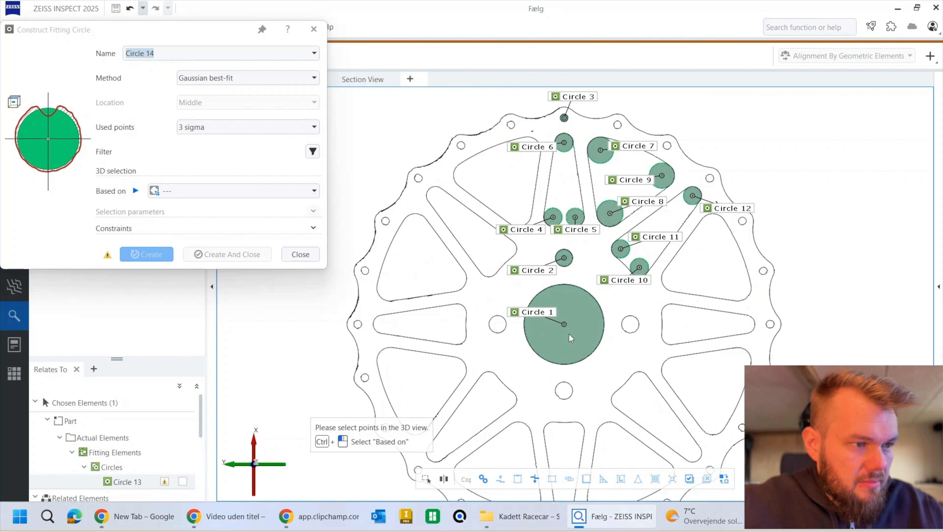
Step: Select the inner arc of the upper-left diagonal narrow cutout as points for a new fitting circle
{"action": "right_click_drag", "start_coordinate": [506, 289], "coordinate": [517, 254]}
{"action": "scroll", "coordinate": [516, 254], "scroll_direction": "up", "scroll_amount": 4}
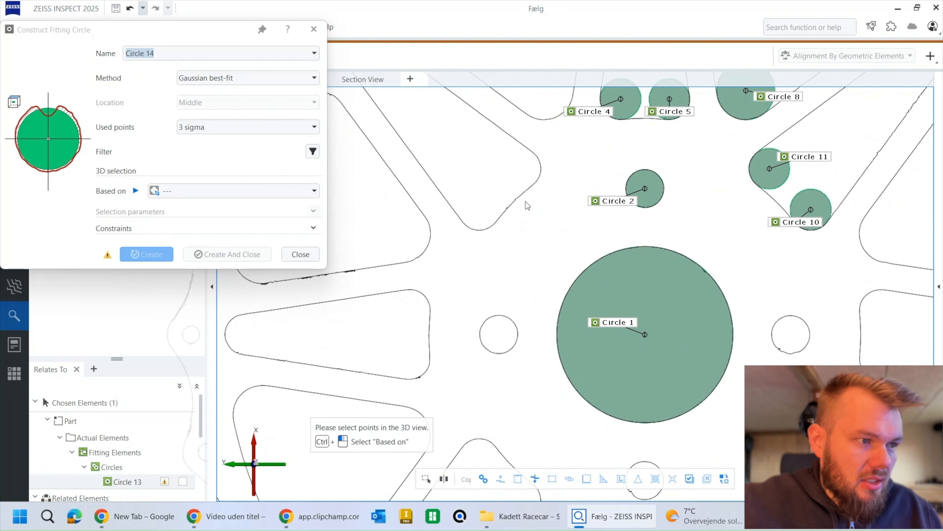
{"action": "left_click", "coordinate": [485, 219]}
{"action": "left_click", "coordinate": [501, 236]}
{"action": "left_click", "coordinate": [551, 188]}
{"action": "left_click", "coordinate": [531, 176]}
{"action": "right_click", "coordinate": [531, 176]}
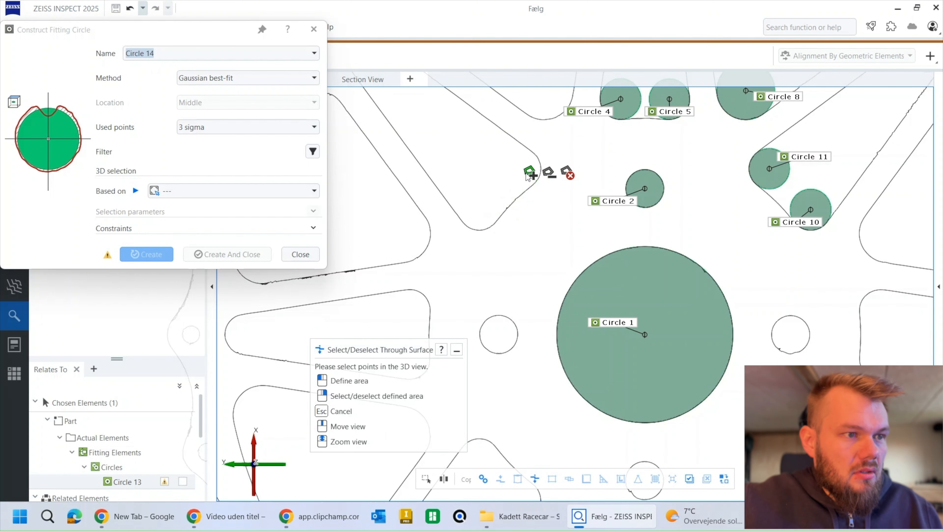
{"action": "left_click", "coordinate": [532, 175]}
Step: Add the inner arc of the narrow cutout between Circle 10 and Circle 11 to the Circle 14 point selection
{"action": "middle_click_drag", "start_coordinate": [785, 214], "coordinate": [682, 188]}
{"action": "scroll", "coordinate": [684, 178], "scroll_direction": "up", "scroll_amount": 3}
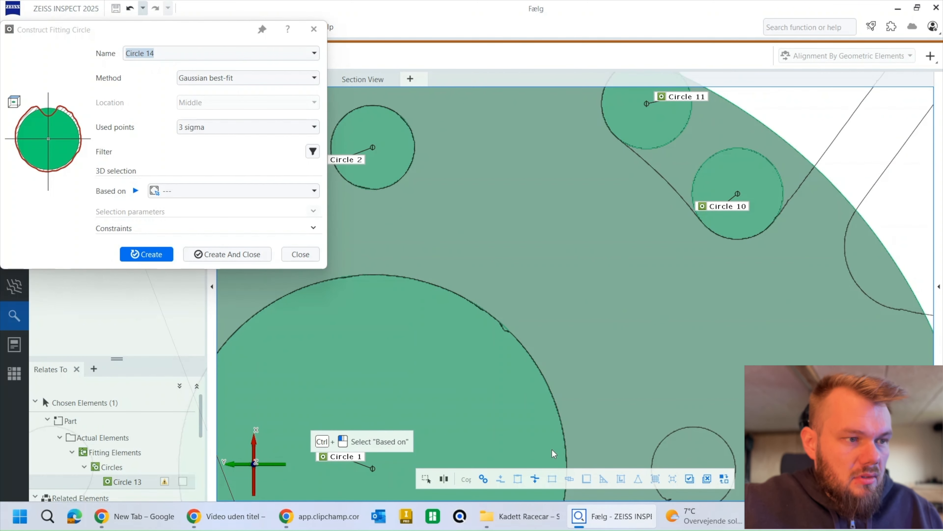
{"action": "left_click", "coordinate": [528, 482]}
{"action": "left_click", "coordinate": [604, 156]}
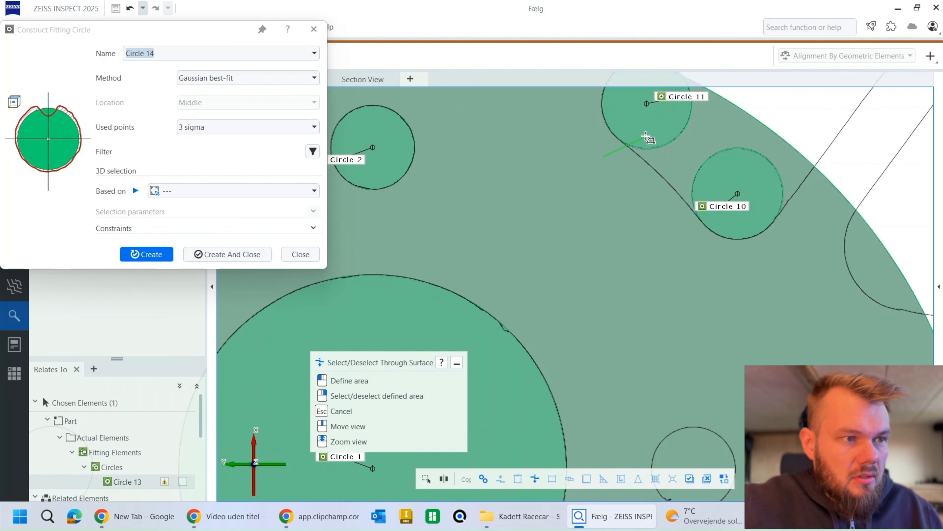
{"action": "left_click", "coordinate": [646, 137]}
{"action": "left_click", "coordinate": [700, 217]}
{"action": "left_click", "coordinate": [673, 246]}
{"action": "right_click", "coordinate": [673, 246]}
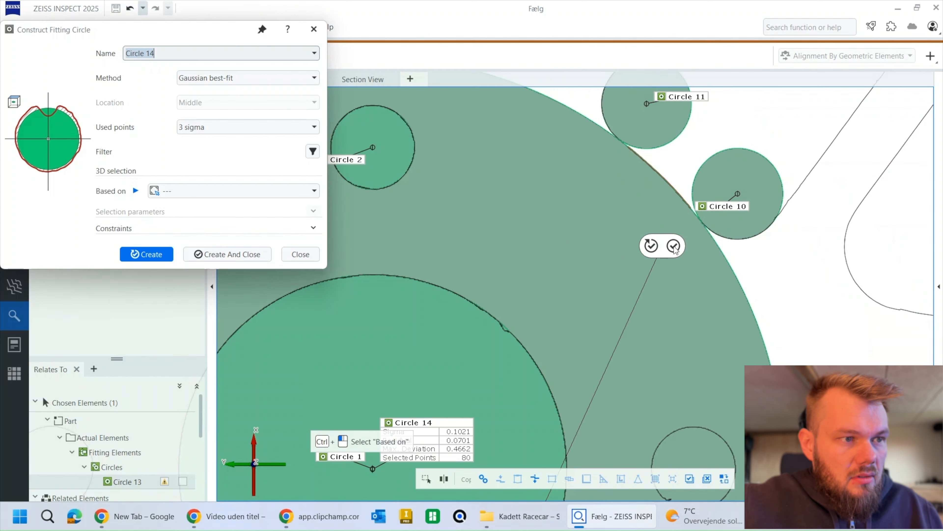
Step: Add the inner arc of the lower-right diagonal narrow cutout to the Circle 14 point selection
{"action": "mouse_move", "coordinate": [710, 290]}
{"action": "middle_mouse_down"}
{"action": "mouse_move", "coordinate": [620, 176]}
{"action": "mouse_move", "coordinate": [591, 108]}
{"action": "middle_mouse_up"}
{"action": "middle_click_drag", "start_coordinate": [680, 249], "coordinate": [679, 108]}
{"action": "mouse_move", "coordinate": [671, 270]}
{"action": "middle_mouse_down"}
{"action": "mouse_move", "coordinate": [670, 200]}
{"action": "mouse_move", "coordinate": [697, 69]}
{"action": "middle_mouse_up"}
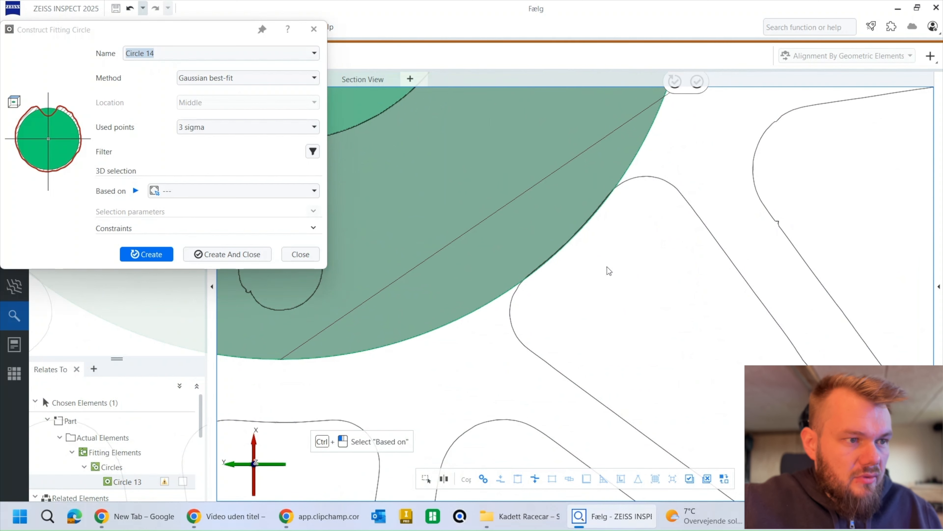
{"action": "left_click", "coordinate": [543, 479]}
{"action": "left_click", "coordinate": [519, 266]}
{"action": "left_click", "coordinate": [538, 292]}
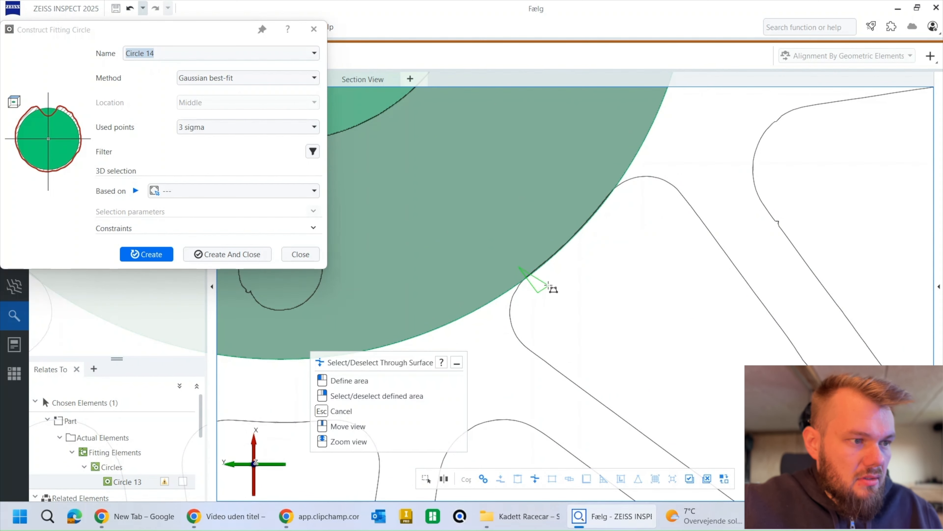
{"action": "left_click", "coordinate": [623, 203]}
{"action": "left_click", "coordinate": [598, 180]}
{"action": "right_click", "coordinate": [598, 179]}
Step: Add the inner arc of the lower-left diagonal narrow cutout to the Circle 14 point selection
{"action": "middle_click_drag", "start_coordinate": [487, 262], "coordinate": [793, 230]}
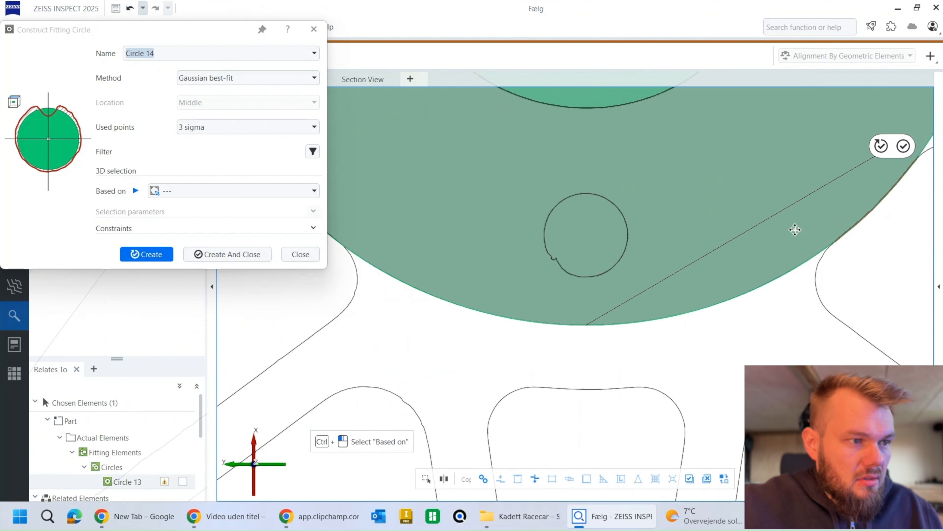
{"action": "middle_click_drag", "start_coordinate": [568, 252], "coordinate": [833, 340]}
{"action": "left_click", "coordinate": [538, 483]}
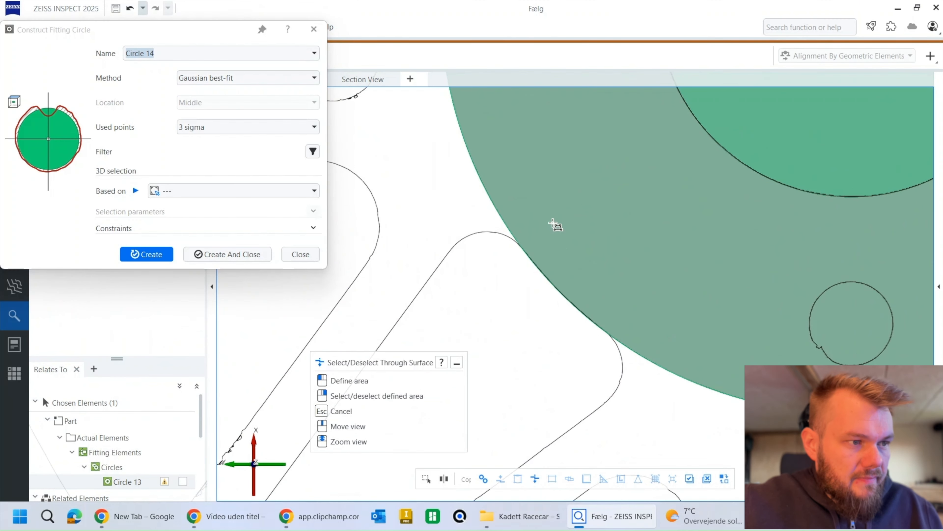
{"action": "left_click", "coordinate": [541, 229]}
{"action": "left_click", "coordinate": [515, 262]}
{"action": "left_click", "coordinate": [581, 342]}
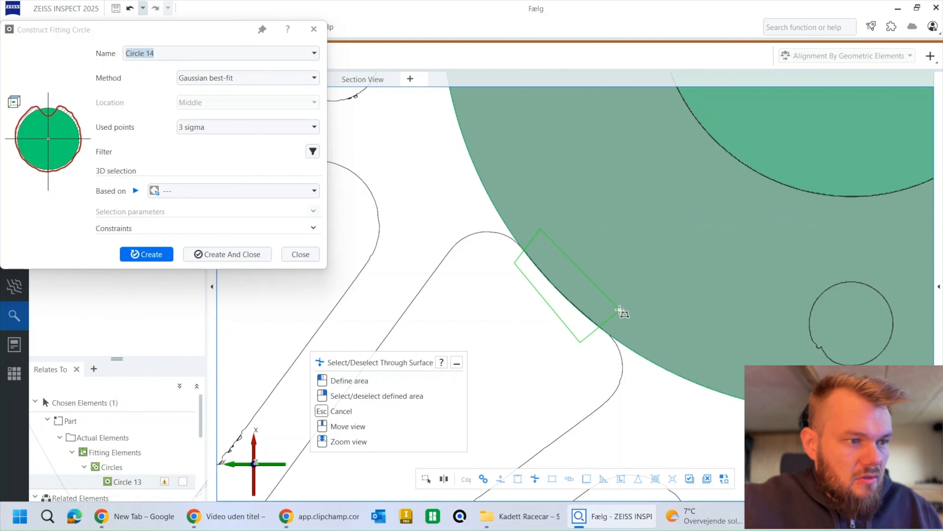
{"action": "left_click", "coordinate": [621, 312]}
{"action": "right_click", "coordinate": [621, 311]}
Step: Check the selected inner arcs around the hub and create the Gaussian best-fit circle through them
{"action": "middle_click_drag", "start_coordinate": [514, 89], "coordinate": [585, 288]}
{"action": "middle_click_drag", "start_coordinate": [579, 93], "coordinate": [557, 283]}
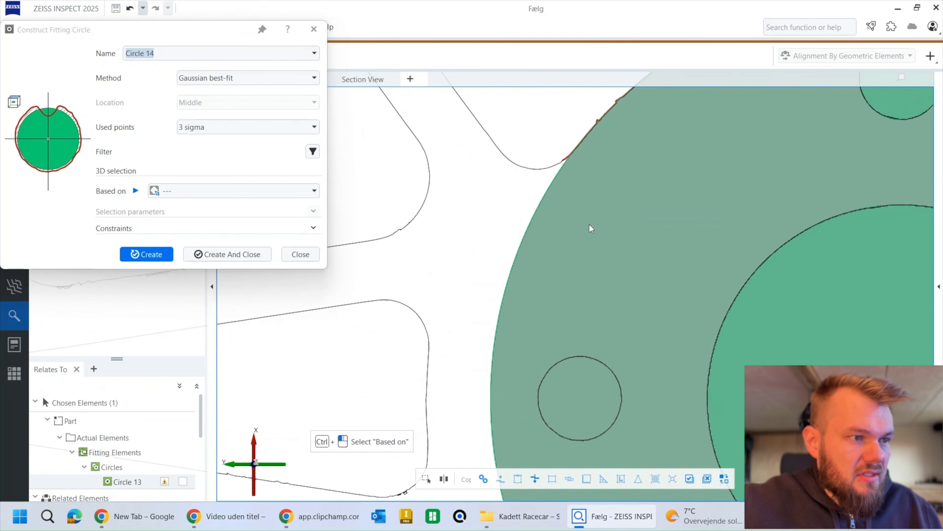
{"action": "middle_click_drag", "start_coordinate": [621, 125], "coordinate": [522, 190]}
{"action": "scroll", "coordinate": [570, 162], "scroll_direction": "down", "scroll_amount": 4}
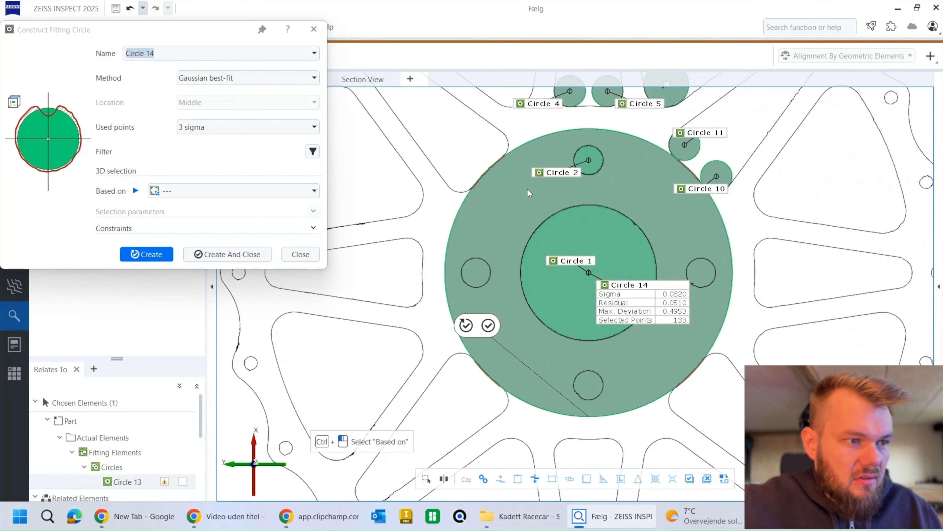
{"action": "left_click", "coordinate": [144, 255]}
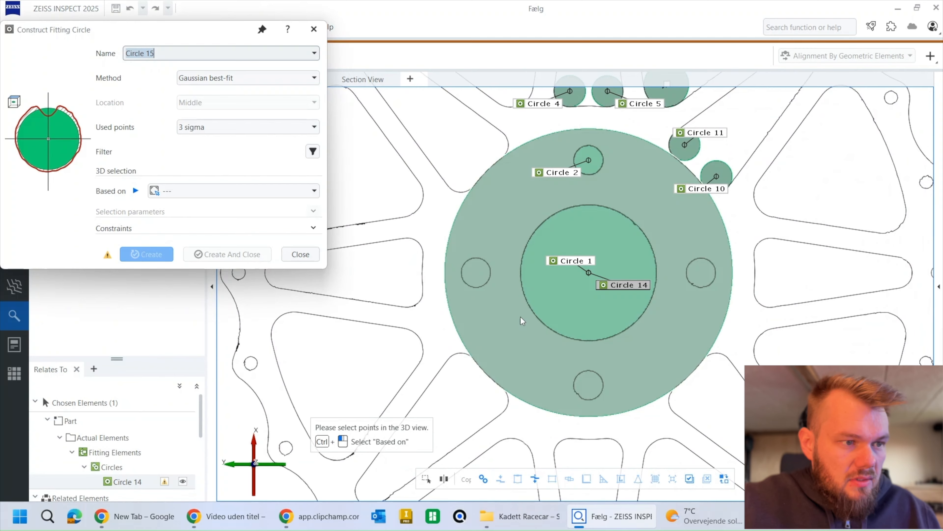
Step: Fit a circle to the convex rim lobe around the small hole immediately right of Circle 3 and create it
{"action": "scroll", "coordinate": [531, 320], "scroll_direction": "down", "scroll_amount": 3}
{"action": "scroll", "coordinate": [534, 199], "scroll_direction": "up", "scroll_amount": 7}
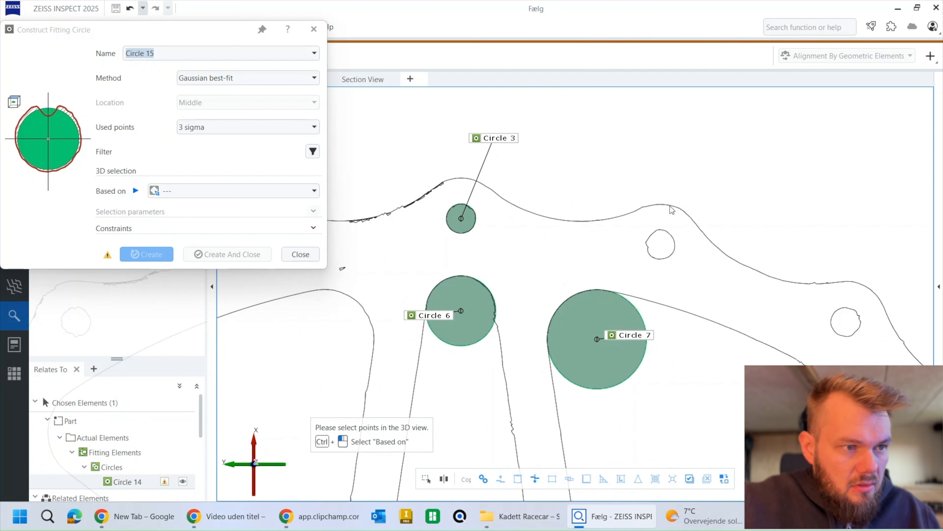
{"action": "left_click", "coordinate": [535, 479]}
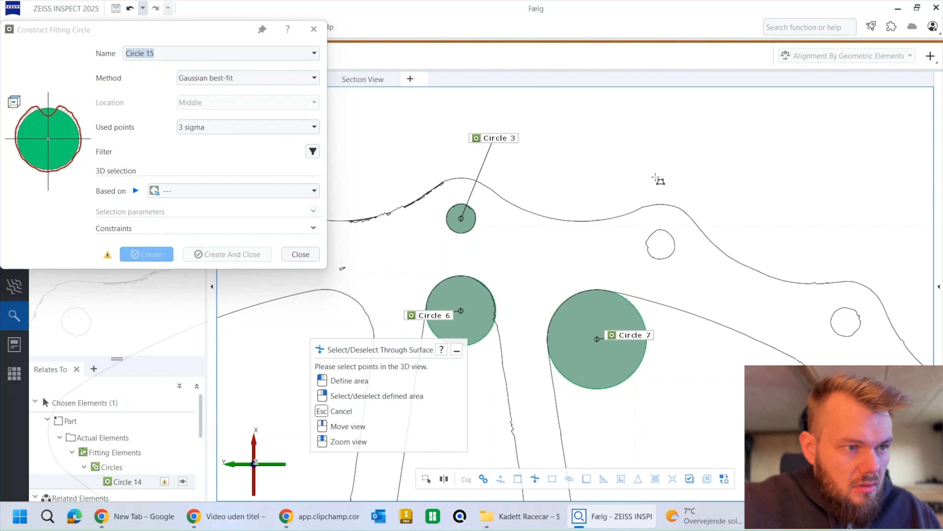
{"action": "mouse_move", "coordinate": [645, 192]}
{"action": "left_mouse_down"}
{"action": "mouse_move", "coordinate": [647, 207]}
{"action": "mouse_move", "coordinate": [700, 228]}
{"action": "mouse_move", "coordinate": [704, 189]}
{"action": "left_mouse_up"}
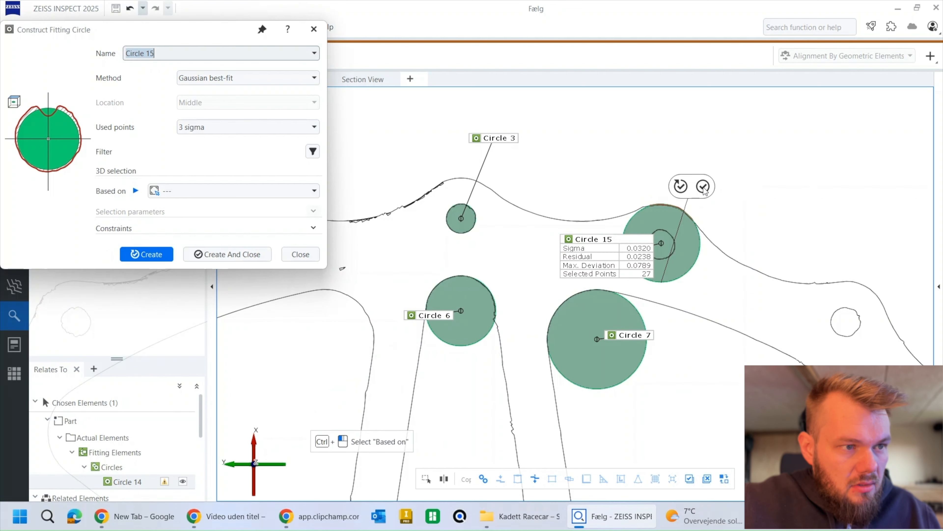
{"action": "left_click", "coordinate": [682, 187]}
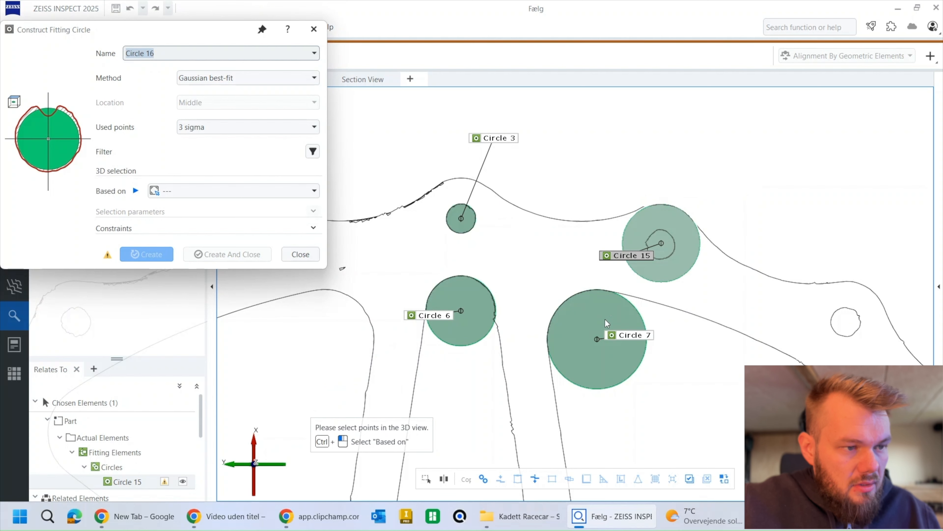
Step: Fit a circle to the concave rim valley between Circle 3 and Circle 15, create it and finish circle construction
{"action": "left_click", "coordinate": [536, 478]}
{"action": "mouse_move", "coordinate": [498, 172]}
{"action": "left_mouse_down"}
{"action": "mouse_move", "coordinate": [492, 199]}
{"action": "mouse_move", "coordinate": [564, 246]}
{"action": "mouse_move", "coordinate": [625, 221]}
{"action": "mouse_move", "coordinate": [631, 192]}
{"action": "left_mouse_up"}
{"action": "scroll", "coordinate": [602, 179], "scroll_direction": "down", "scroll_amount": 5}
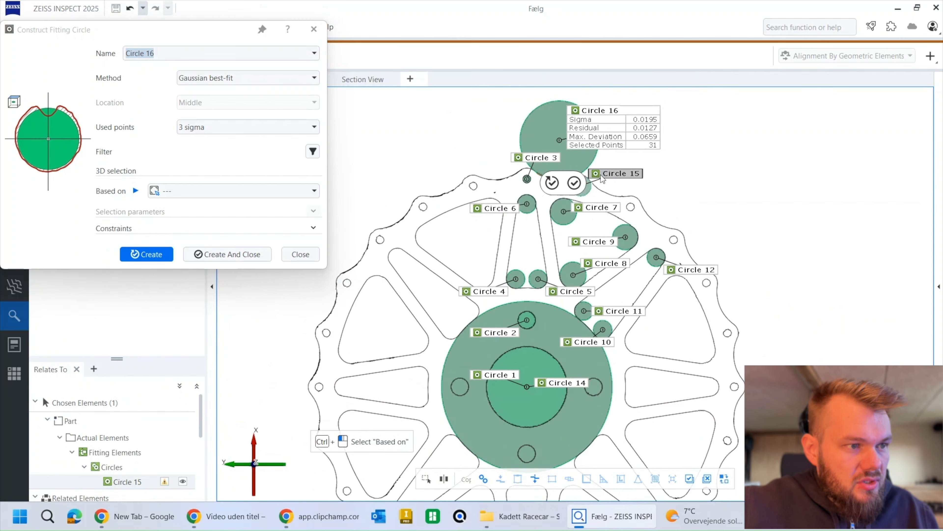
{"action": "scroll", "coordinate": [602, 179], "scroll_direction": "down", "scroll_amount": 2}
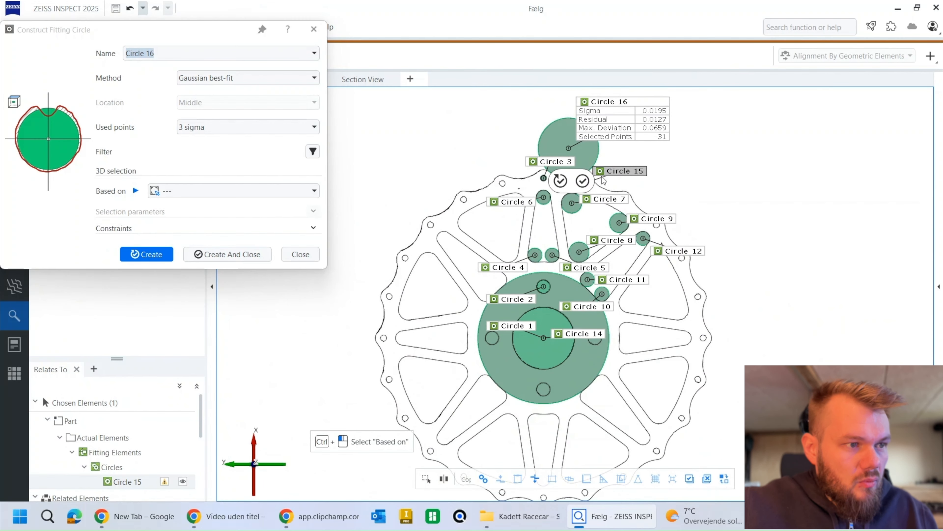
{"action": "left_click", "coordinate": [242, 253]}
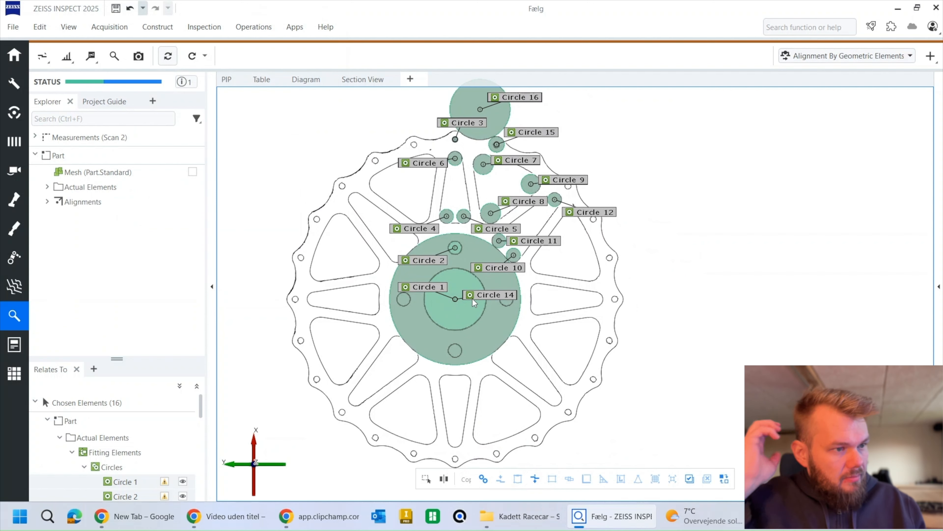
{"action": "scroll", "coordinate": [467, 294], "scroll_direction": "up", "scroll_amount": 3}
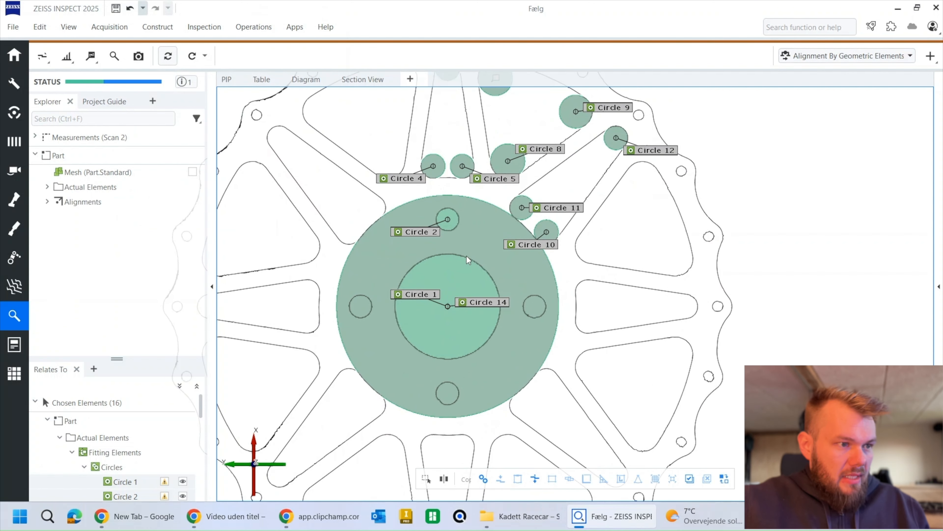
{"action": "right_click_drag", "start_coordinate": [466, 256], "coordinate": [506, 321]}
{"action": "scroll", "coordinate": [505, 322], "scroll_direction": "down", "scroll_amount": 2}
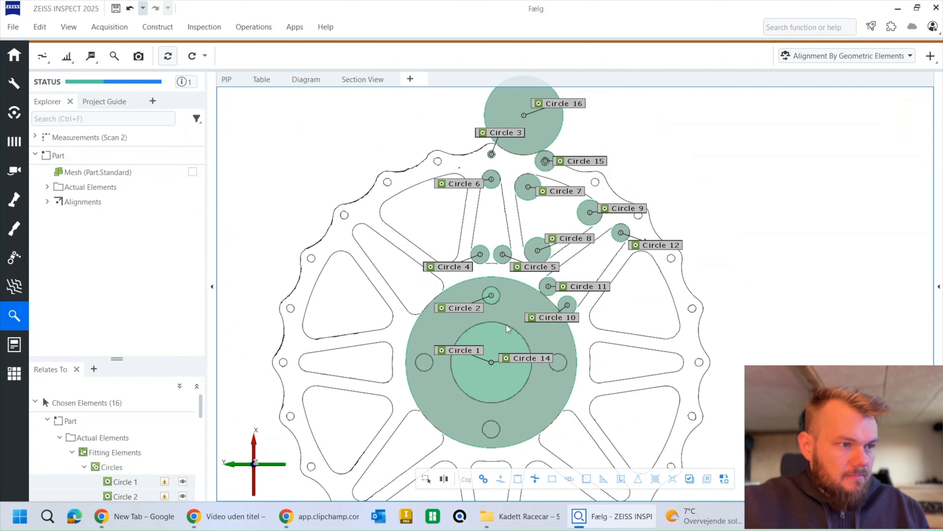
Step: Expand the fitted circles in the element tree and display only Circle 1 in the 3D view
{"action": "left_click", "coordinate": [47, 186]}
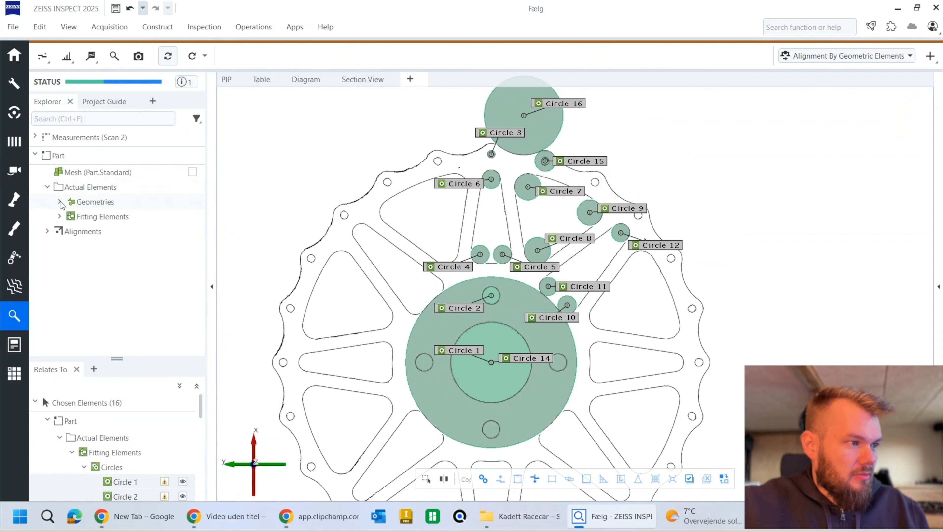
{"action": "left_click", "coordinate": [59, 217]}
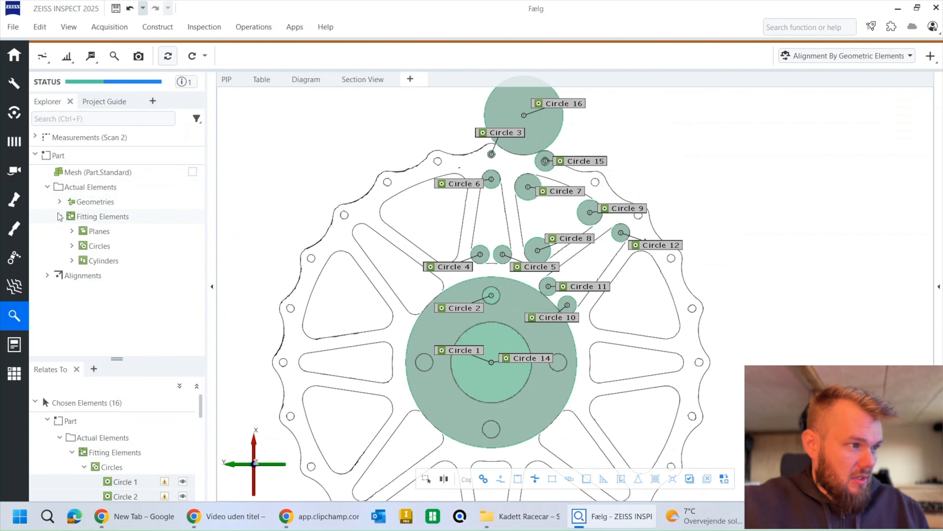
{"action": "left_click", "coordinate": [72, 246]}
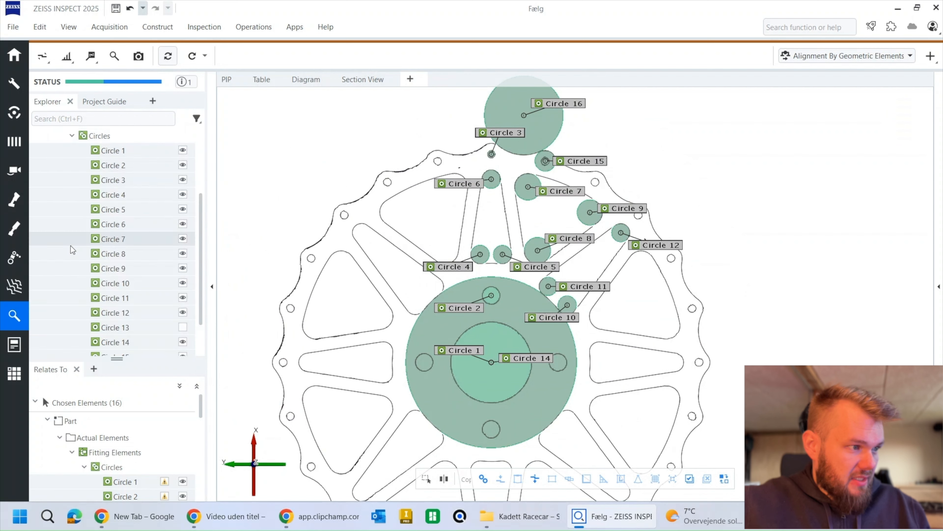
{"action": "scroll", "coordinate": [164, 183], "scroll_direction": "up", "scroll_amount": 2}
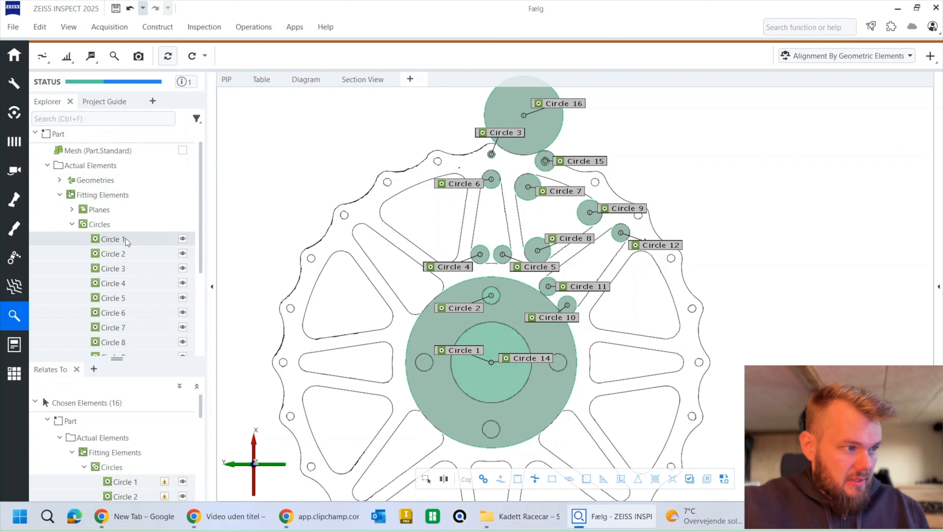
{"action": "left_click", "coordinate": [182, 239]}
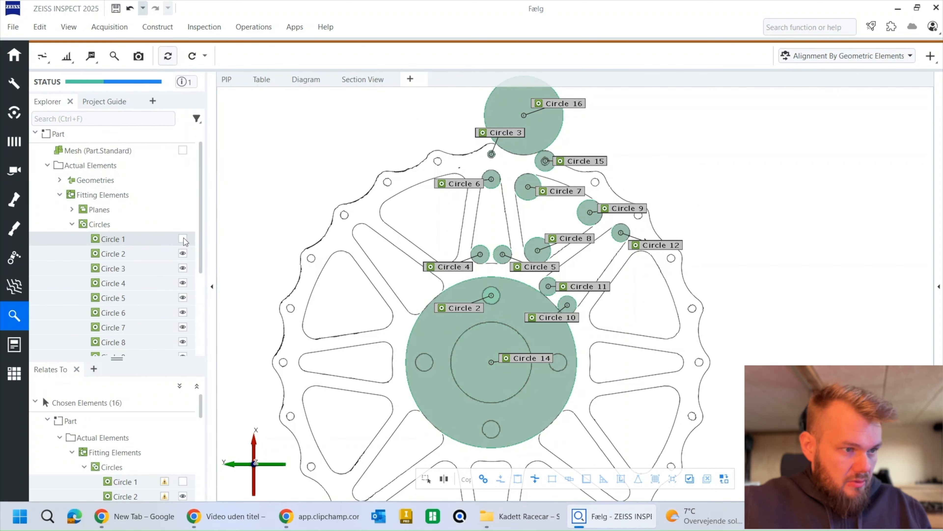
{"action": "left_click_drag", "start_coordinate": [137, 241], "coordinate": [375, 268]}
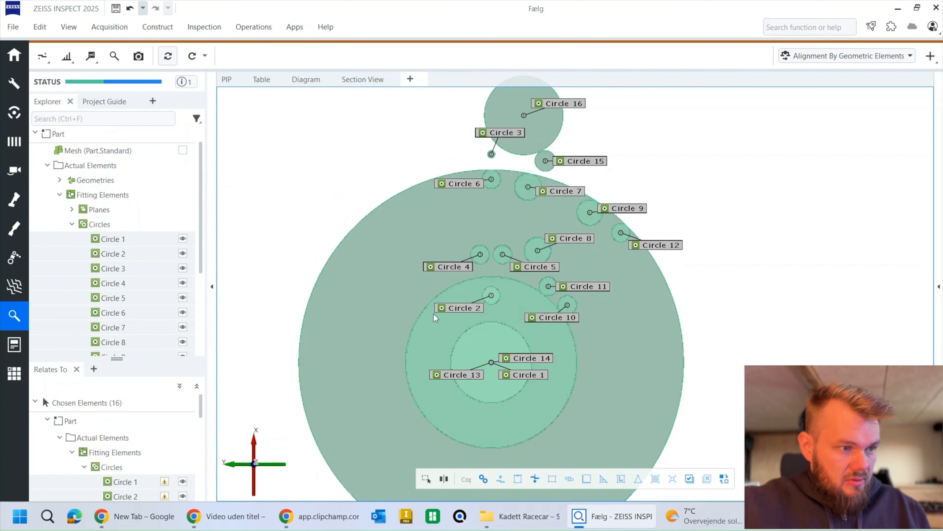
{"action": "left_click_drag", "start_coordinate": [113, 238], "coordinate": [368, 227]}
Step: Show Circles 2, 3, 4, 5 and 6 together with Circle 1
{"action": "left_click", "coordinate": [183, 253]}
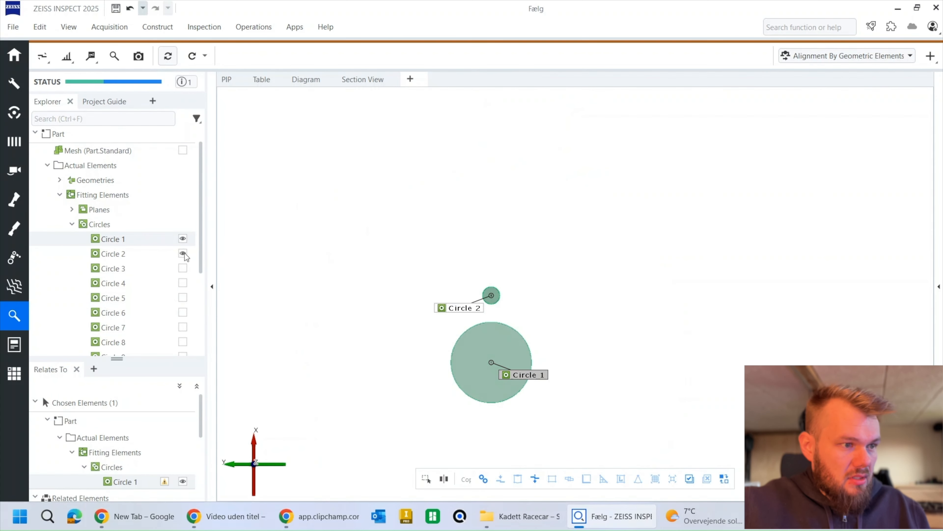
{"action": "left_click", "coordinate": [183, 268]}
{"action": "left_click", "coordinate": [183, 283]}
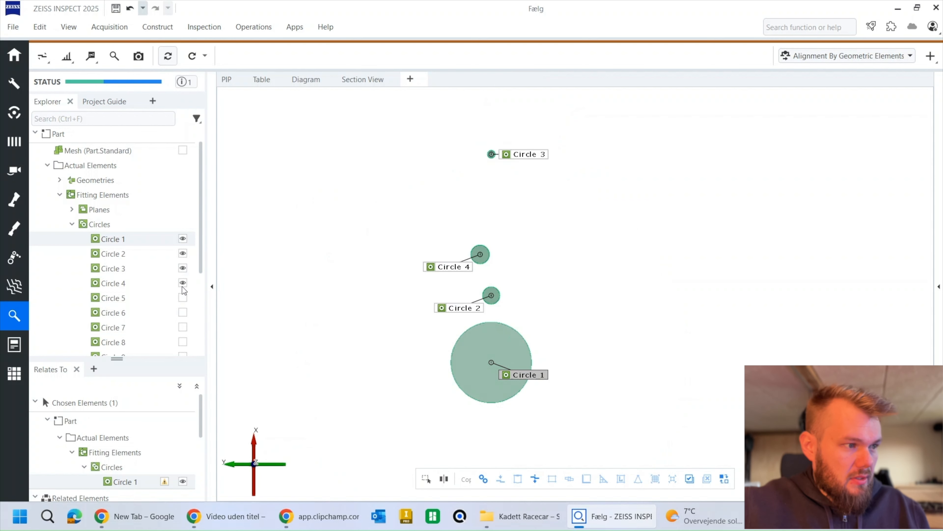
{"action": "left_click", "coordinate": [182, 298]}
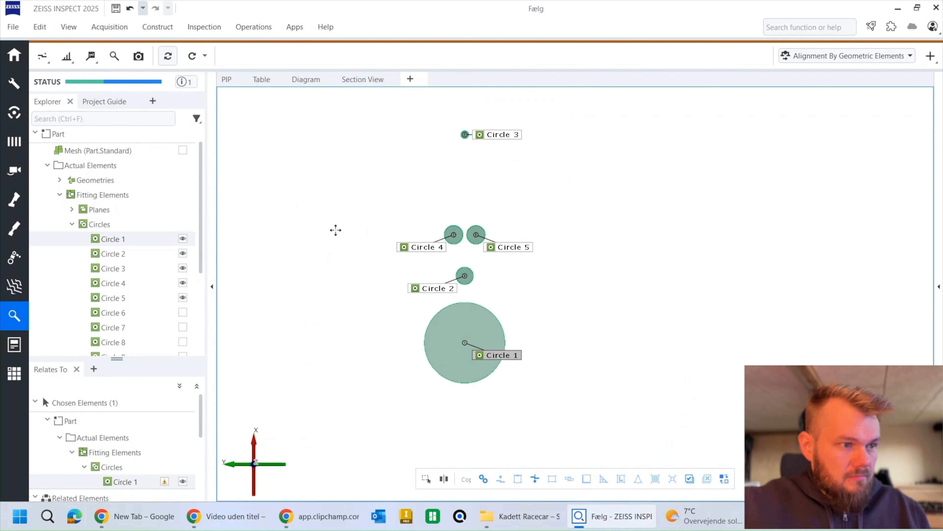
{"action": "left_click", "coordinate": [182, 312]}
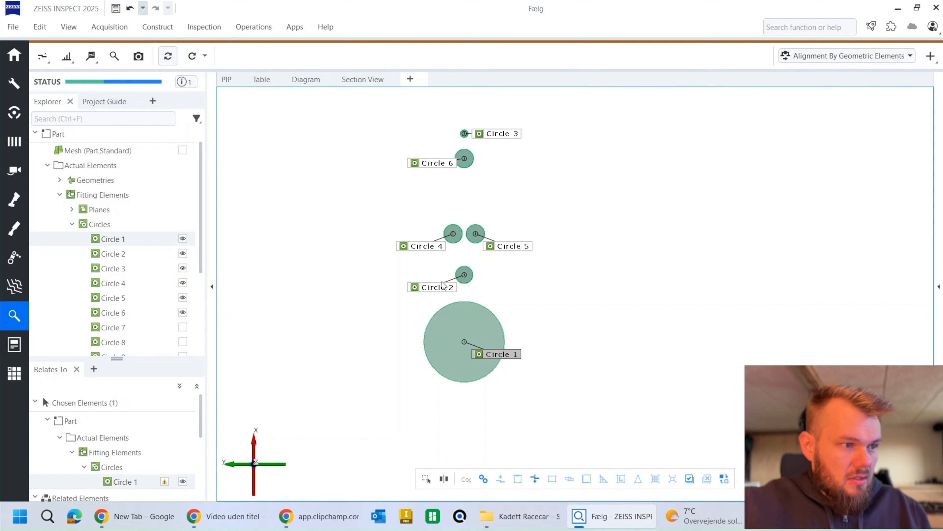
Step: Spread out the labels of Circles 2, 5, 4, 6 and 3 so that they sit clear of the circles
{"action": "left_click_drag", "start_coordinate": [432, 287], "coordinate": [564, 281]}
{"action": "left_click", "coordinate": [514, 249]}
{"action": "left_click_drag", "start_coordinate": [514, 248], "coordinate": [558, 232]}
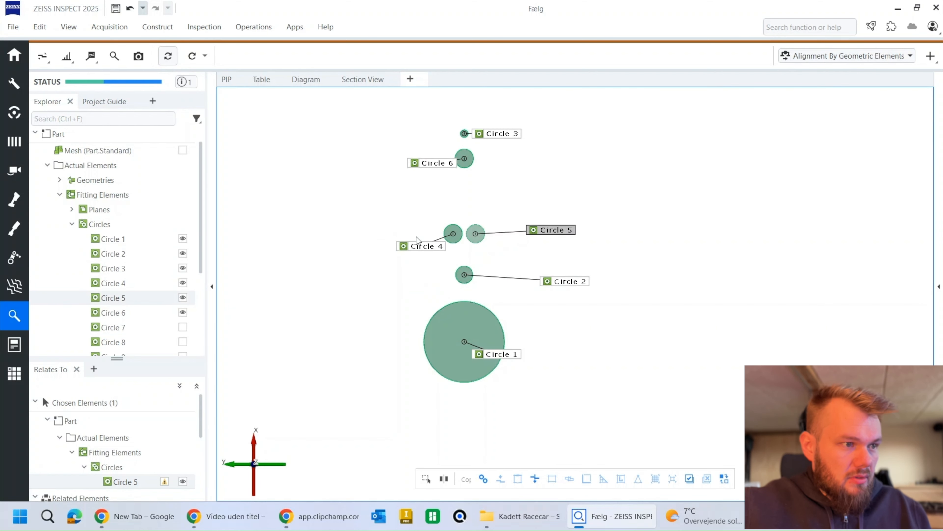
{"action": "left_click_drag", "start_coordinate": [419, 241], "coordinate": [417, 214]}
{"action": "left_click", "coordinate": [437, 164]}
{"action": "left_click_drag", "start_coordinate": [437, 165], "coordinate": [468, 185]}
{"action": "left_click_drag", "start_coordinate": [484, 139], "coordinate": [457, 108]}
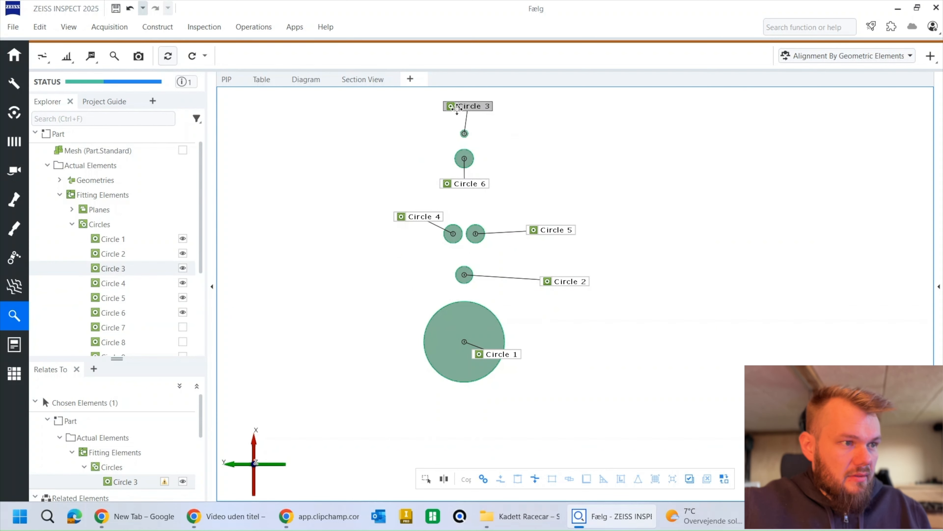
{"action": "left_click", "coordinate": [292, 145]}
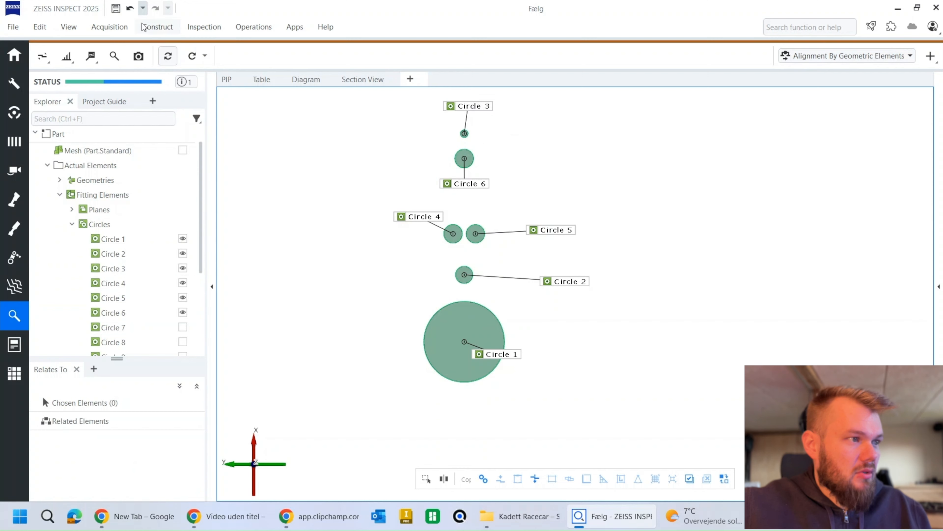
Step: Construct a 2-point distance from Circle 1 to Circle 2
{"action": "left_click", "coordinate": [158, 30]}
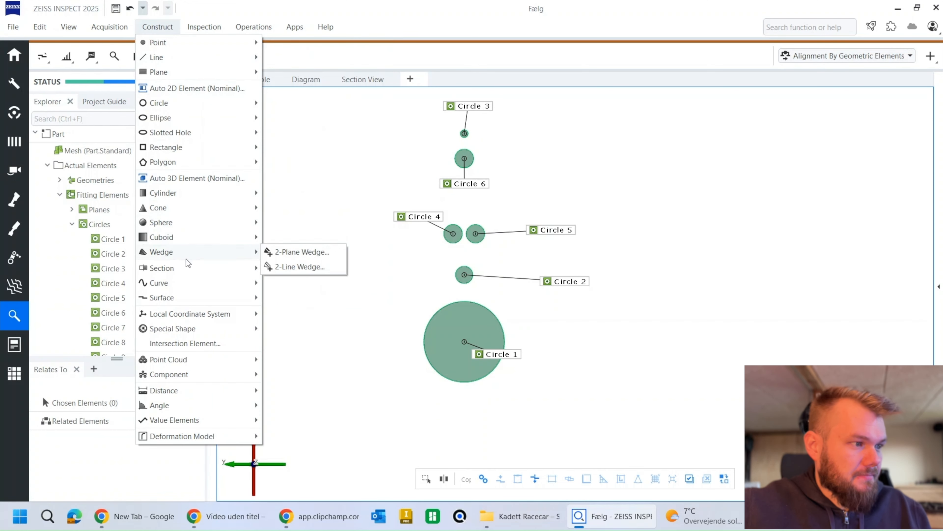
{"action": "mouse_move", "coordinate": [187, 393]}
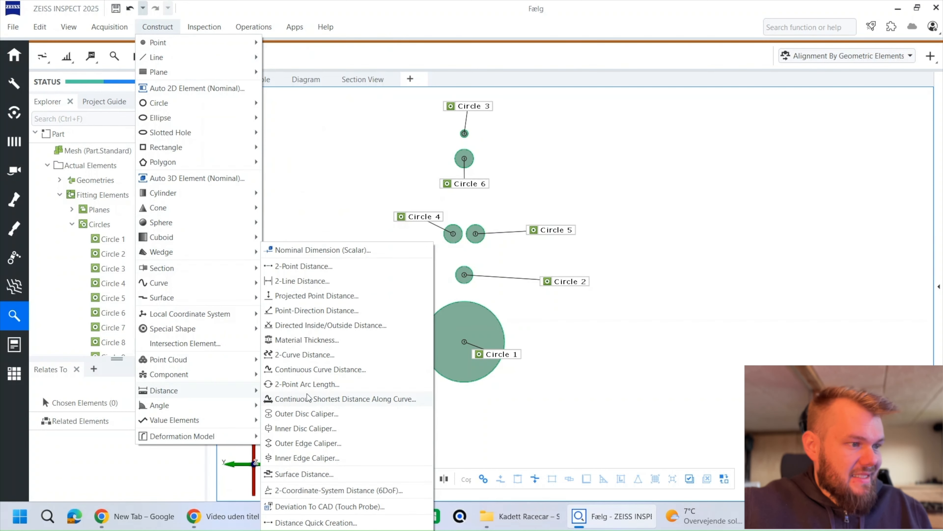
{"action": "left_click", "coordinate": [311, 266]}
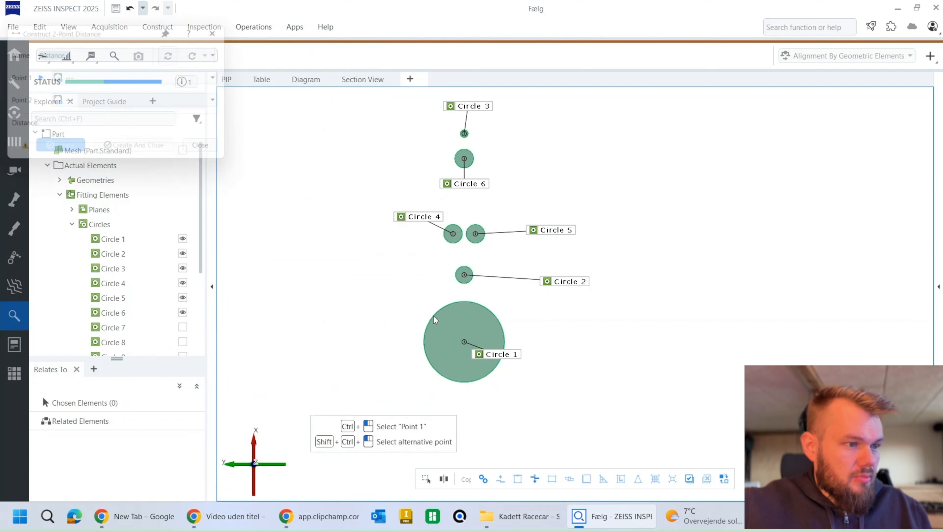
{"action": "left_click", "coordinate": [508, 356]}
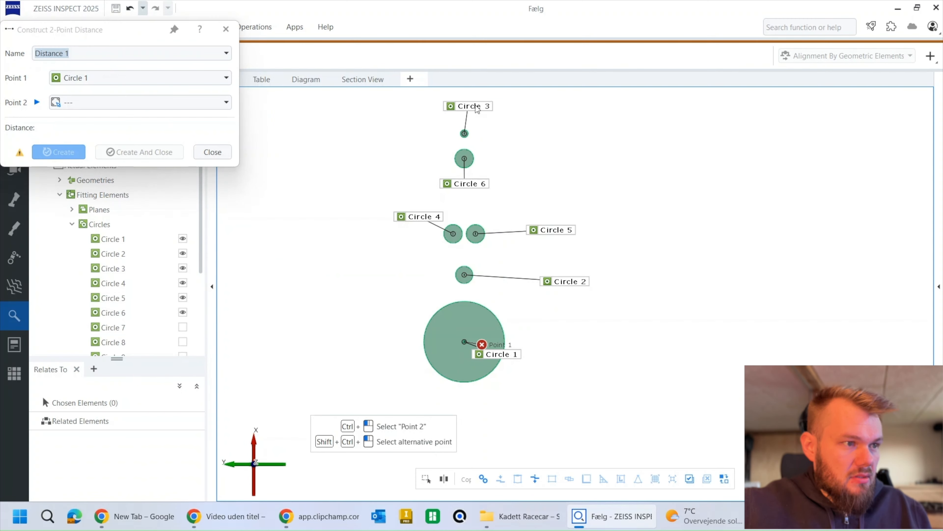
{"action": "left_click", "coordinate": [572, 283]}
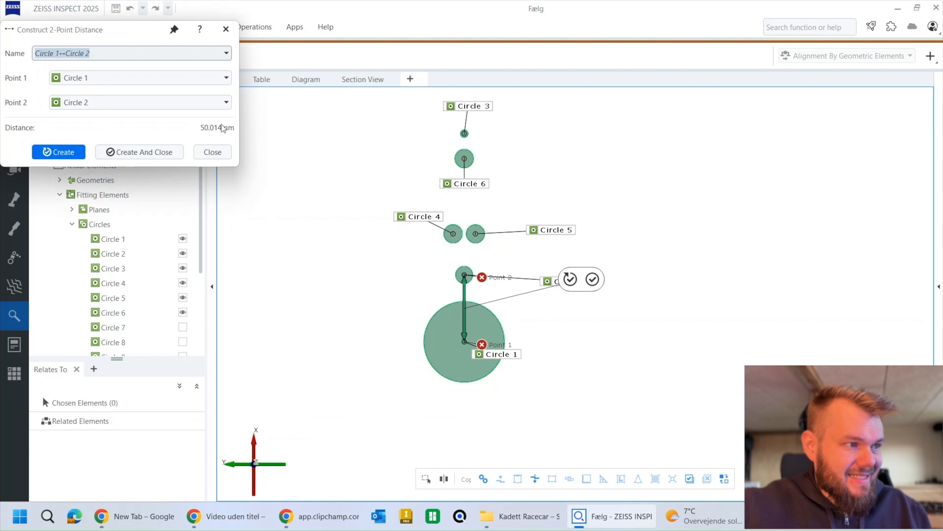
{"action": "left_click", "coordinate": [61, 152]}
Step: Create 2-point distances from Circle 1 to Circle 5 and from Circle 1 to Circle 6
{"action": "left_click", "coordinate": [505, 355], "text": "ctrl"}
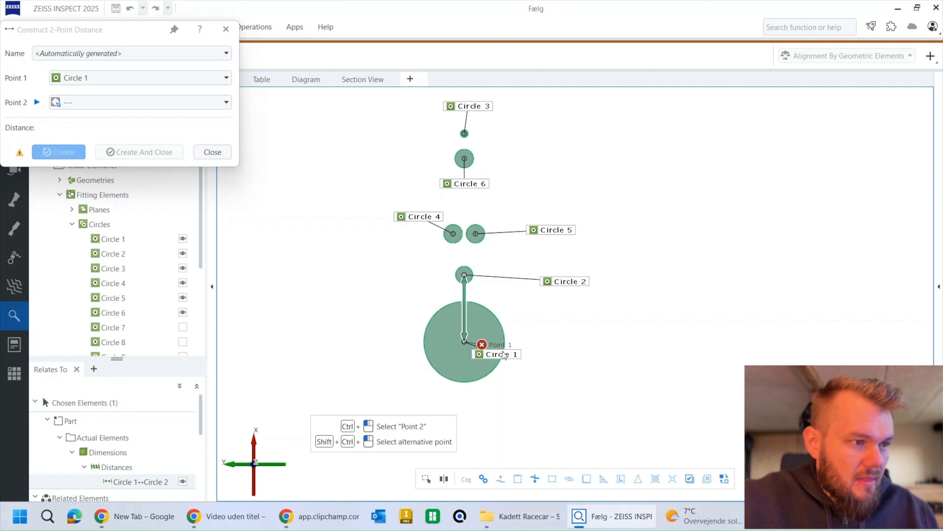
{"action": "left_click", "coordinate": [571, 231], "text": "ctrl"}
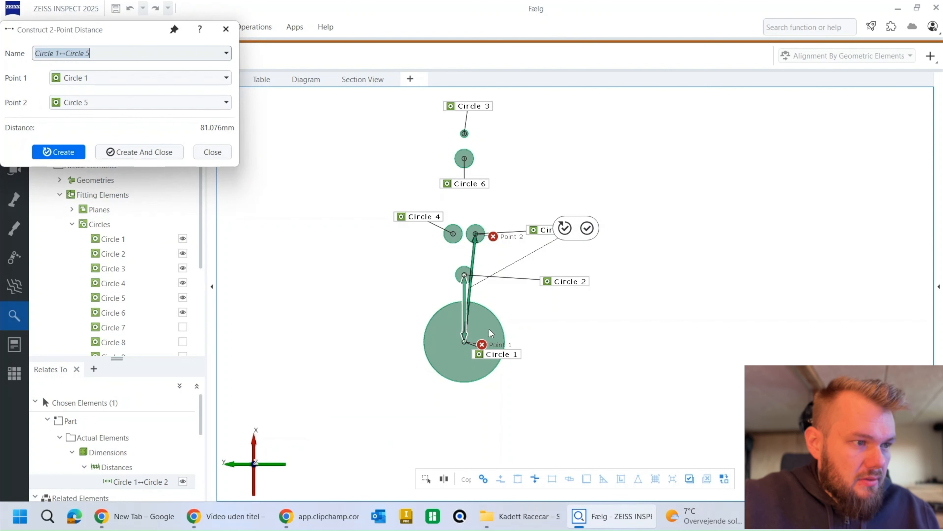
{"action": "left_click", "coordinate": [61, 152]}
{"action": "left_click", "coordinate": [506, 355], "text": "ctrl"}
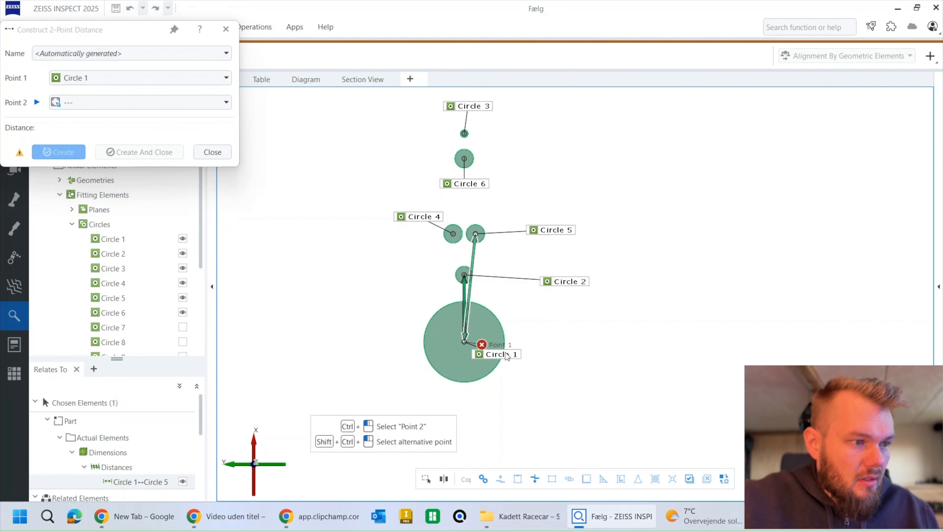
{"action": "left_click", "coordinate": [467, 187], "text": "ctrl"}
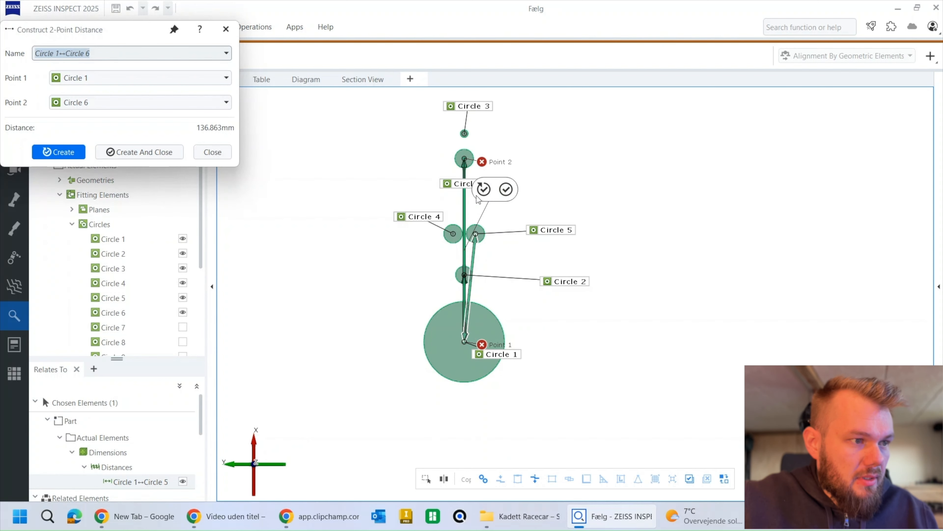
{"action": "left_click", "coordinate": [487, 190]}
Step: Create 2-point distances from Circle 1 to Circle 4 and from Circle 1 to Circle 3, and finish distance construction
{"action": "left_click", "coordinate": [505, 356], "text": "ctrl"}
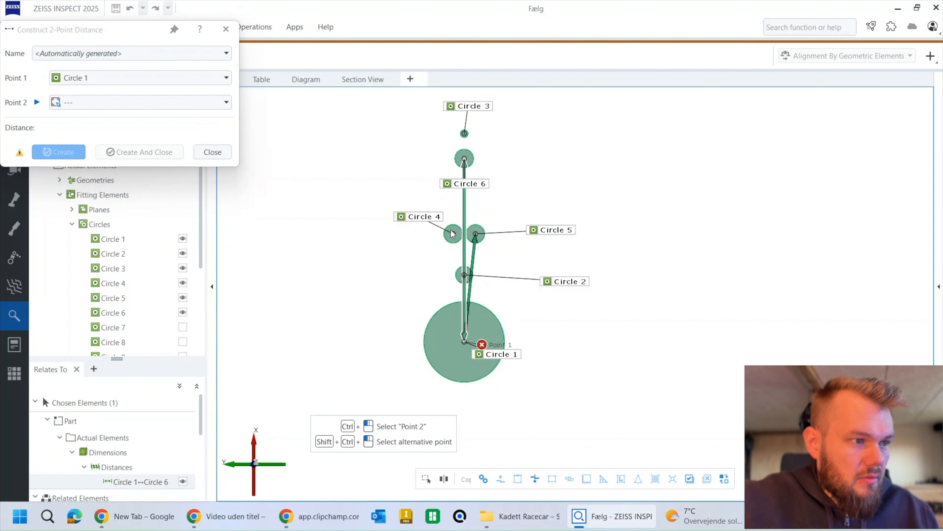
{"action": "left_click", "coordinate": [422, 222], "text": "ctrl"}
{"action": "left_click", "coordinate": [419, 218]}
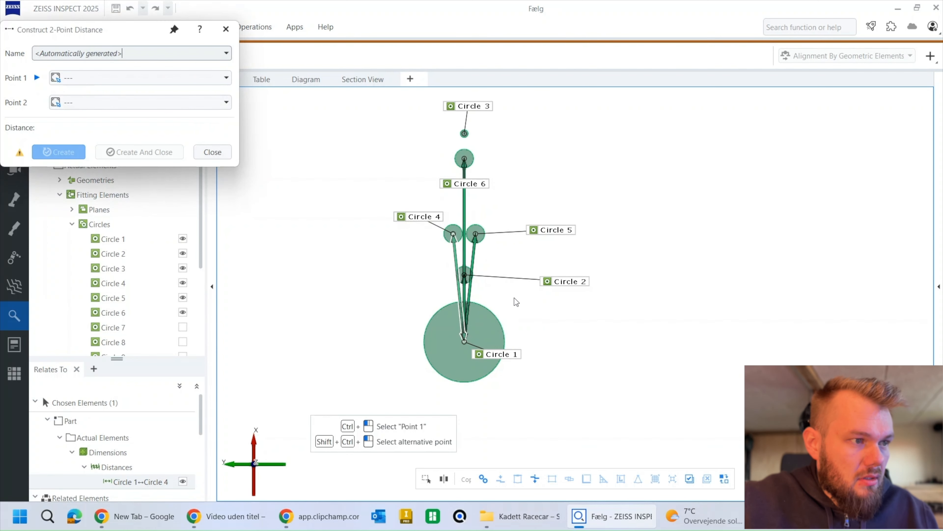
{"action": "left_click", "coordinate": [505, 353], "text": "ctrl"}
{"action": "left_click", "coordinate": [470, 109], "text": "ctrl"}
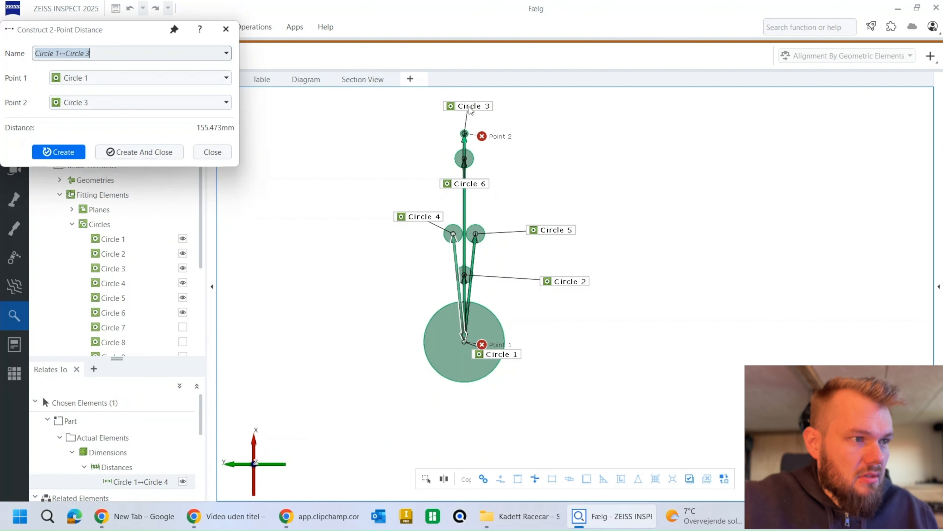
{"action": "left_click", "coordinate": [128, 155]}
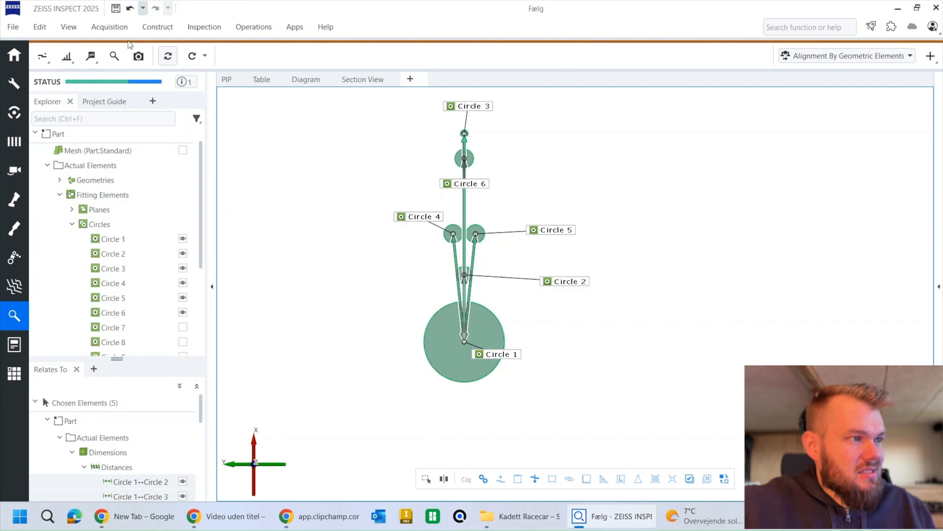
Step: Check all five distances in X with a ±0.1 mm tolerance and move the Circle 3 and Circle 6 result labels outward
{"action": "left_click", "coordinate": [114, 56]}
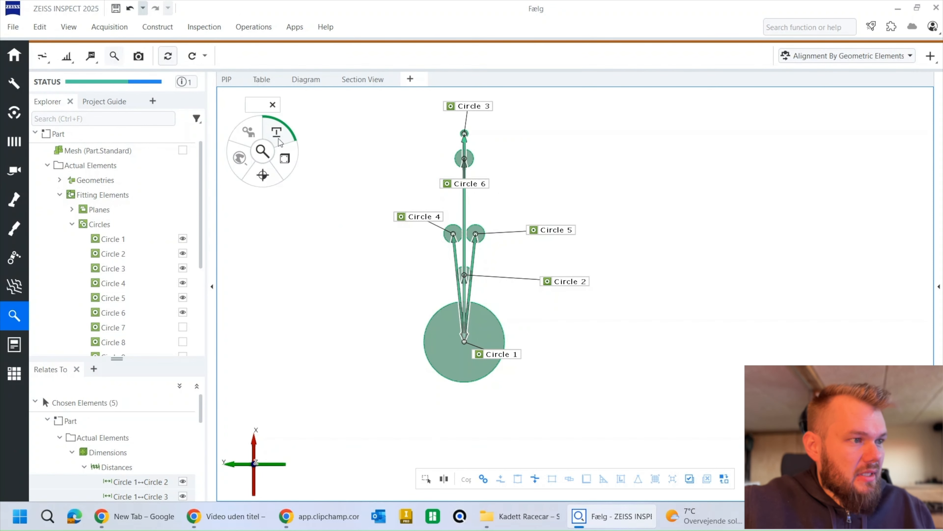
{"action": "left_click", "coordinate": [284, 158]}
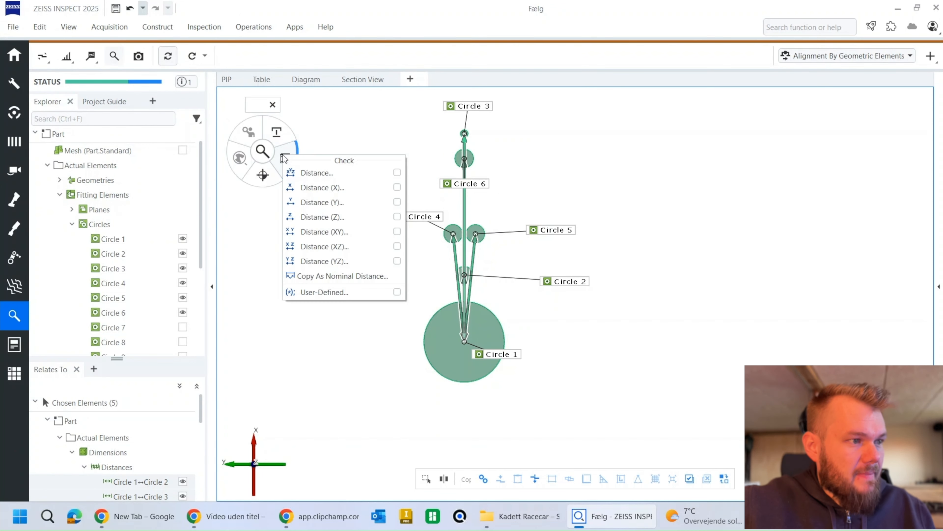
{"action": "left_click", "coordinate": [315, 188]}
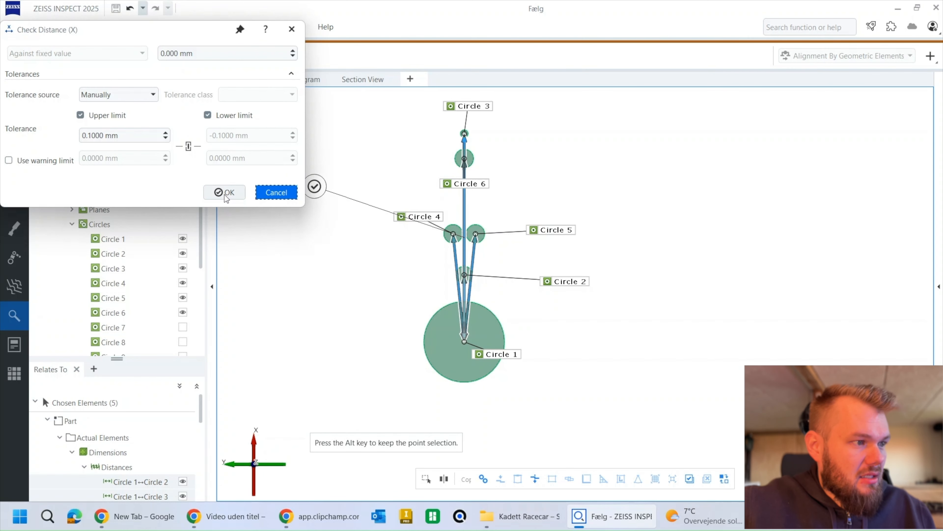
{"action": "left_click", "coordinate": [227, 193]}
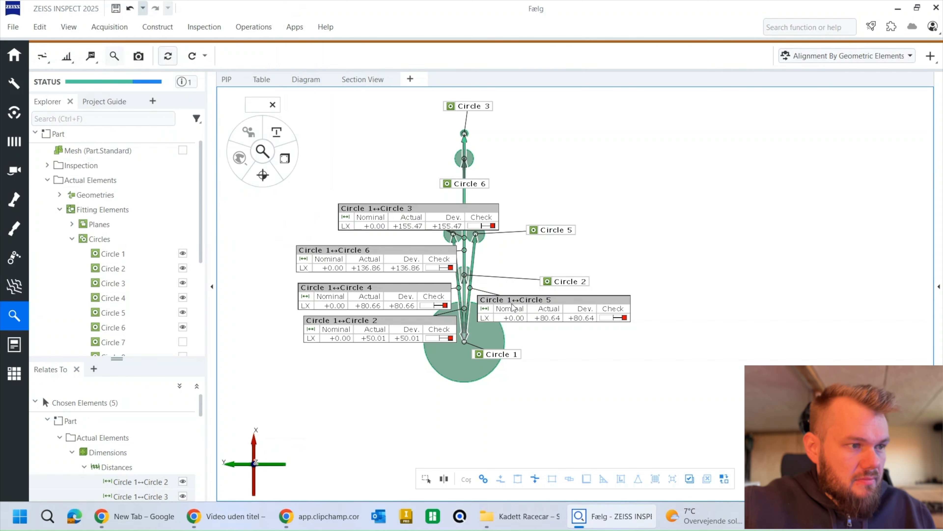
{"action": "left_click_drag", "start_coordinate": [575, 210], "coordinate": [701, 167]}
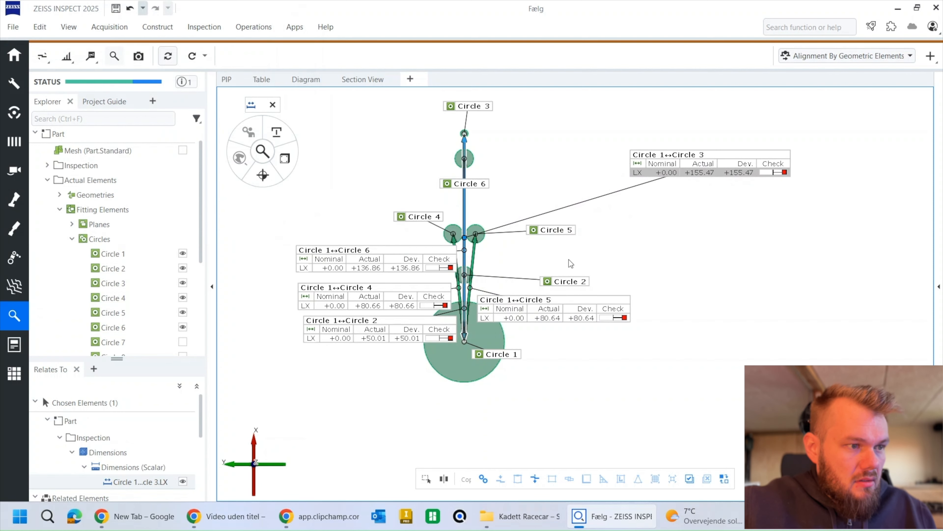
{"action": "left_click_drag", "start_coordinate": [368, 267], "coordinate": [312, 258]}
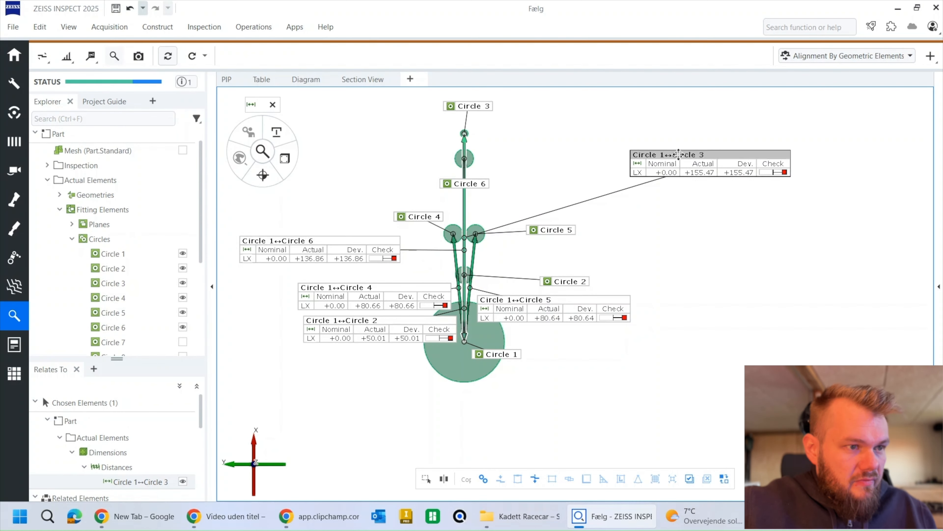
Step: Offset the Circle 1–Circle 3 X dimension line well to the right of the circles and hide its underlying 2-point distance
{"action": "left_click", "coordinate": [683, 172]}
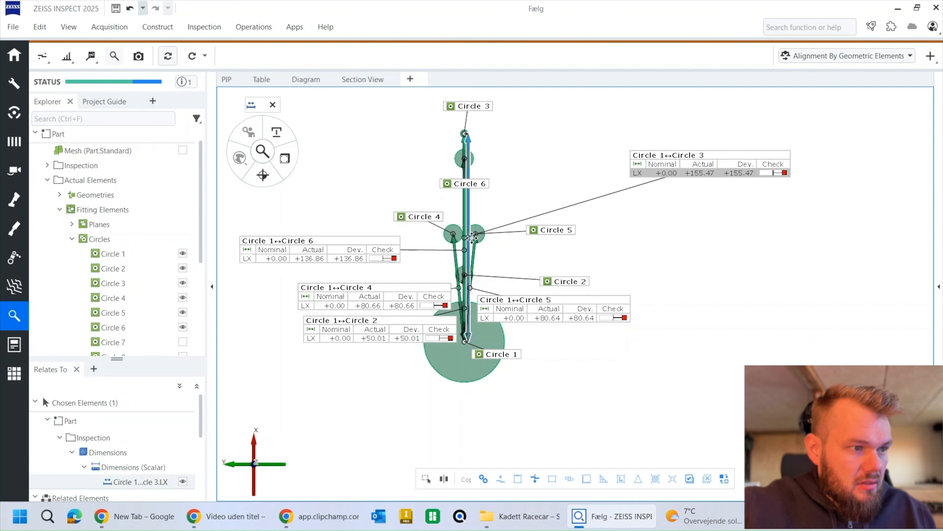
{"action": "left_click_drag", "start_coordinate": [465, 240], "coordinate": [805, 237]}
{"action": "left_click", "coordinate": [718, 168]}
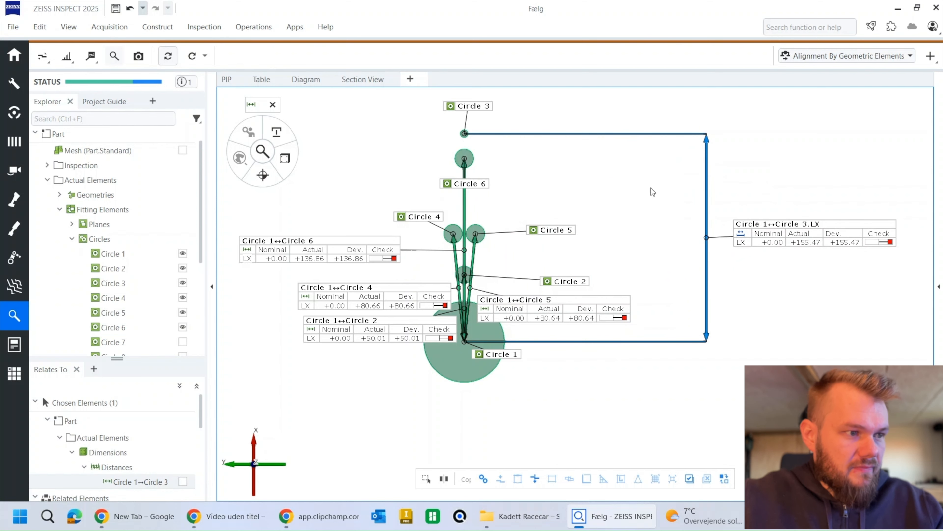
Step: Offset the Circle 1–Circle 5 X dimension line and its label to the right of the circles, hiding the underlying 2-point distance
{"action": "left_click", "coordinate": [472, 261]}
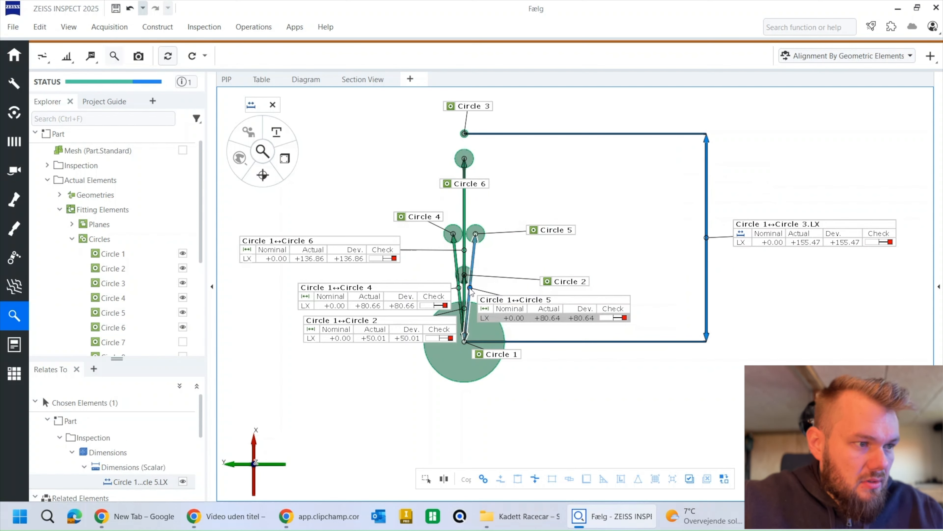
{"action": "left_click_drag", "start_coordinate": [470, 291], "coordinate": [784, 286]}
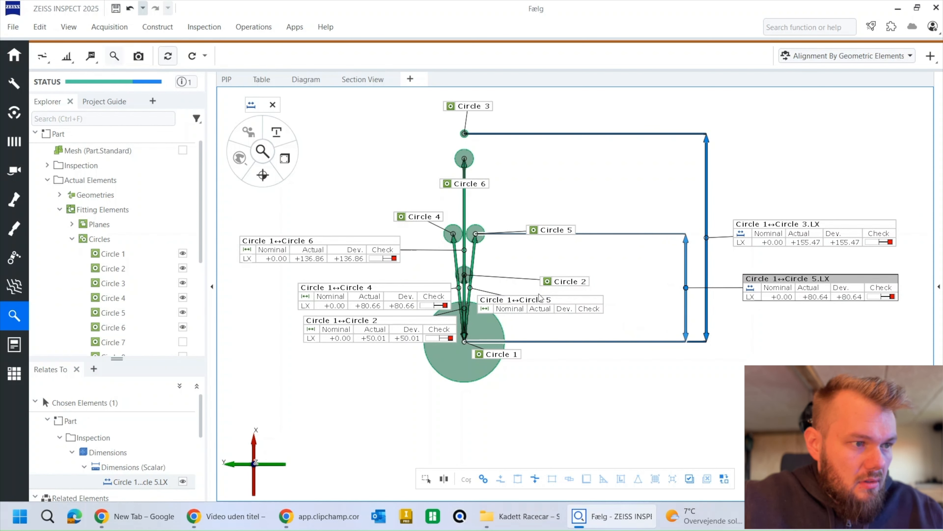
{"action": "left_click", "coordinate": [524, 306]}
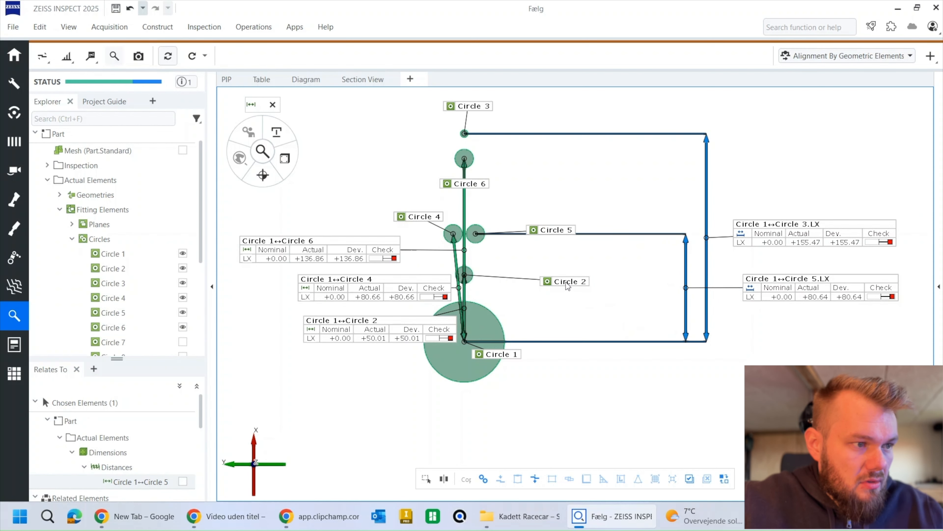
Step: Offset the Circle 1–Circle 6 X dimension line left of the circles, place its label above it and hide the underlying 2-point distance
{"action": "left_click", "coordinate": [334, 258]}
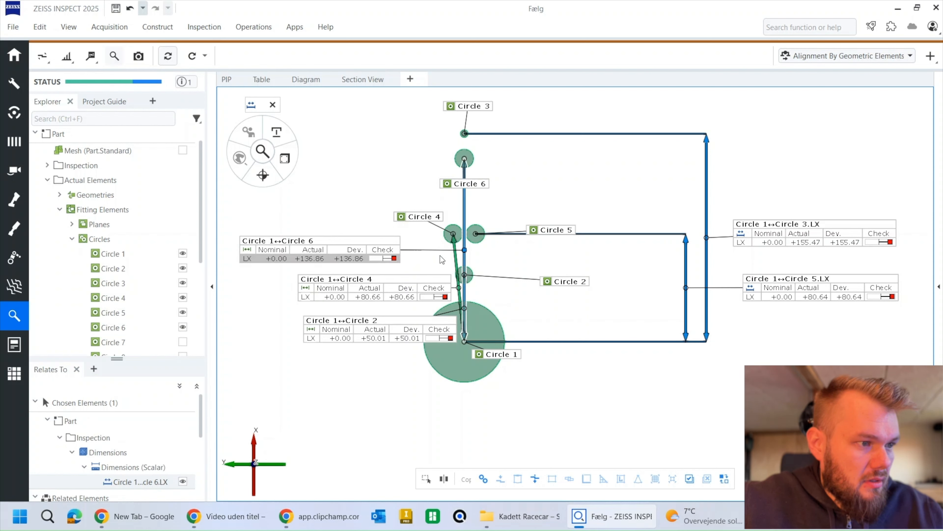
{"action": "left_click_drag", "start_coordinate": [466, 252], "coordinate": [301, 232]}
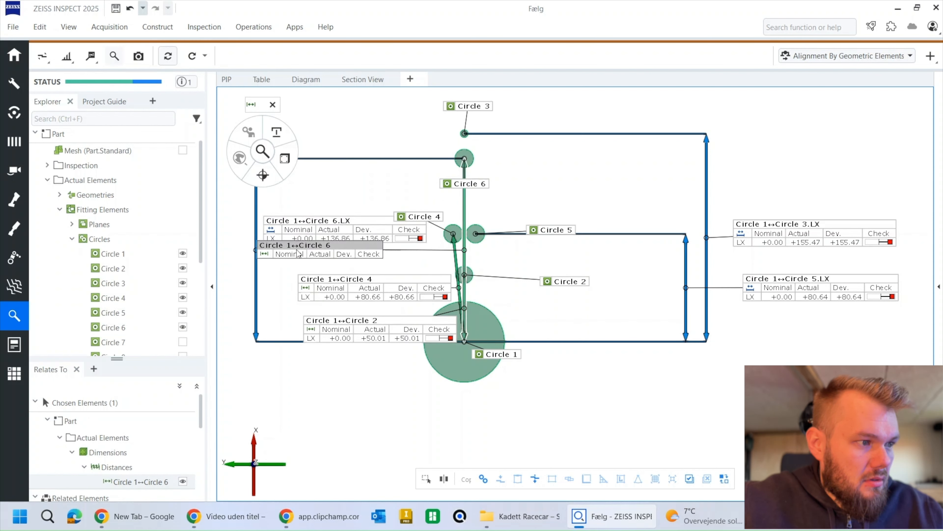
{"action": "left_click_drag", "start_coordinate": [361, 220], "coordinate": [261, 113]}
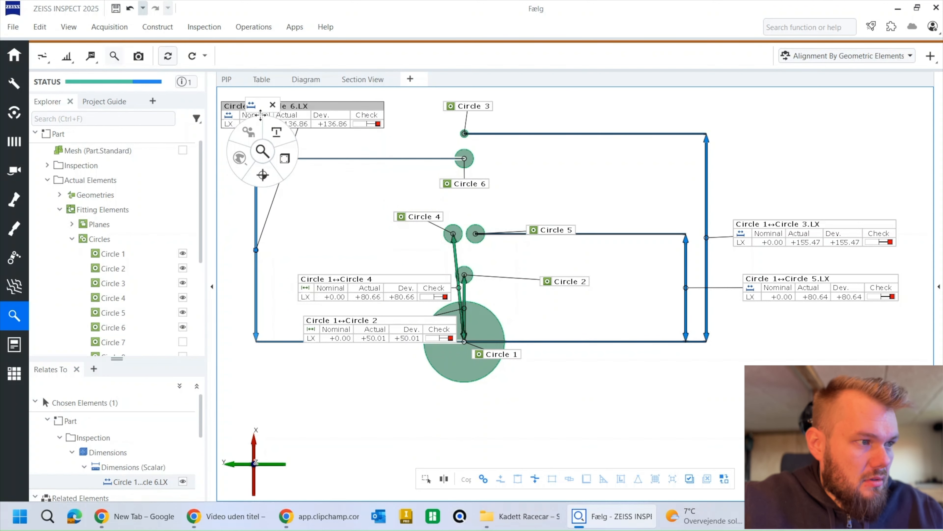
Step: Offset the Circle 1–Circle 4 X dimension line left of the circles, inside the Circle 6 dimension, with its label below
{"action": "middle_click_drag", "start_coordinate": [417, 243], "coordinate": [431, 269]}
{"action": "left_click", "coordinate": [422, 316]}
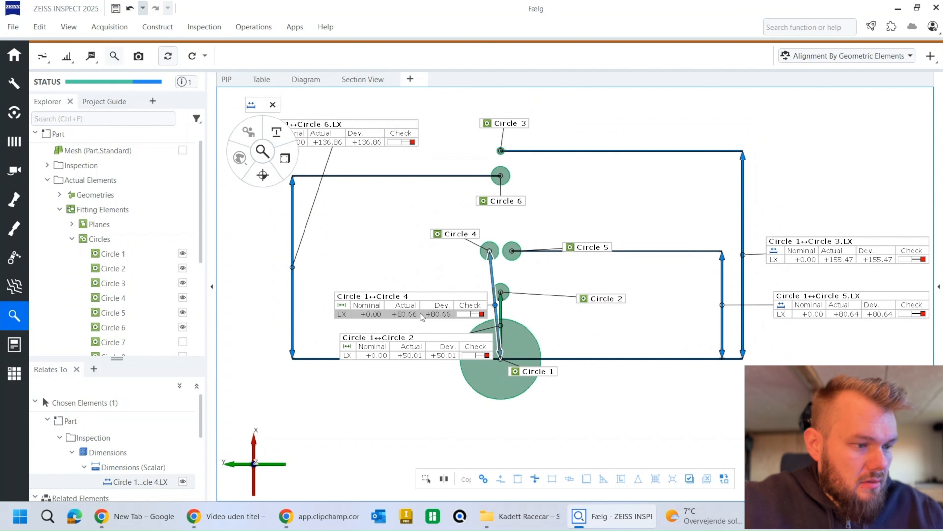
{"action": "key", "text": "ctrl+h"}
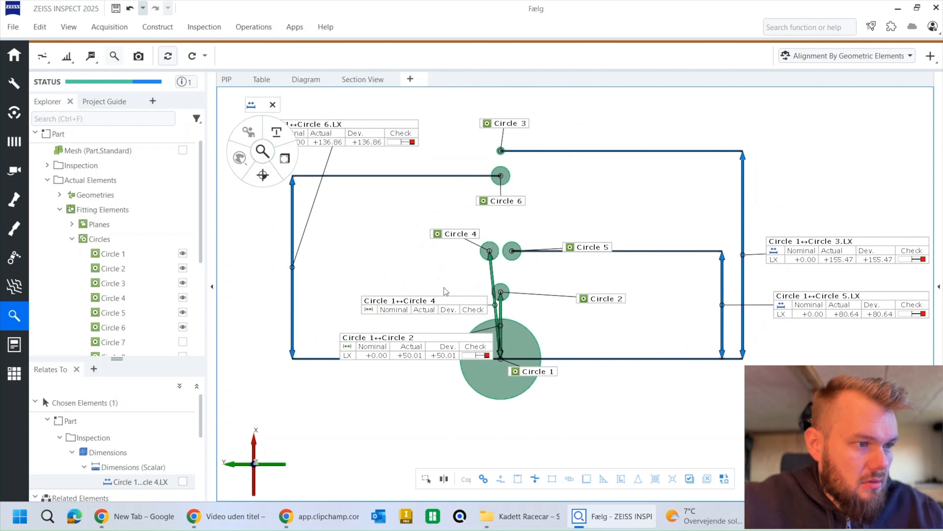
{"action": "key", "text": "ctrl+z"}
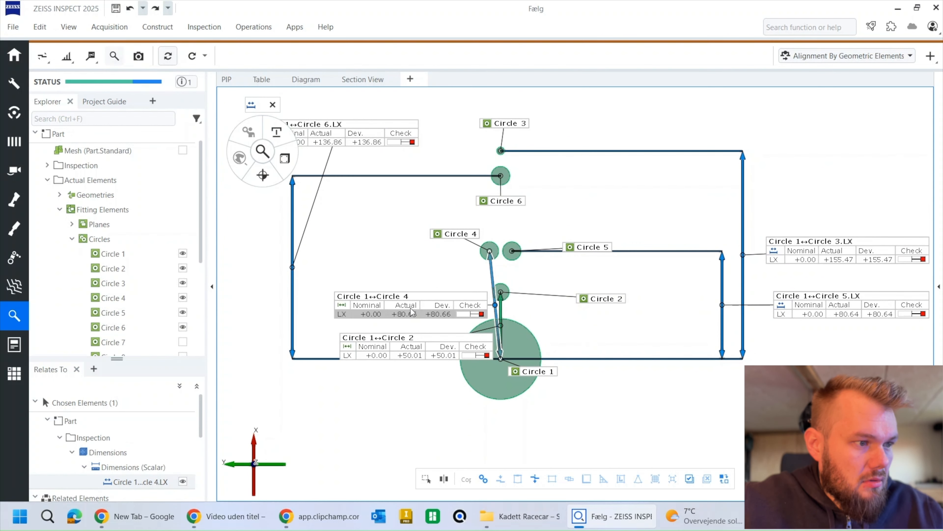
{"action": "left_click_drag", "start_coordinate": [495, 306], "coordinate": [326, 447]}
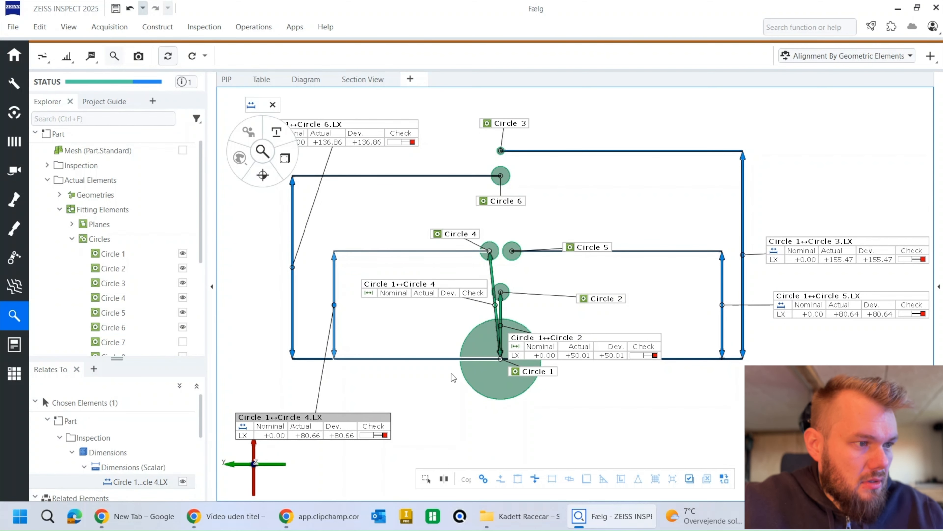
Step: Offset the Circle 1–Circle 2 X dimension line inside the Circle 4 dimension and hide the underlying Circle 2 and Circle 4 distances
{"action": "left_click", "coordinate": [566, 356]}
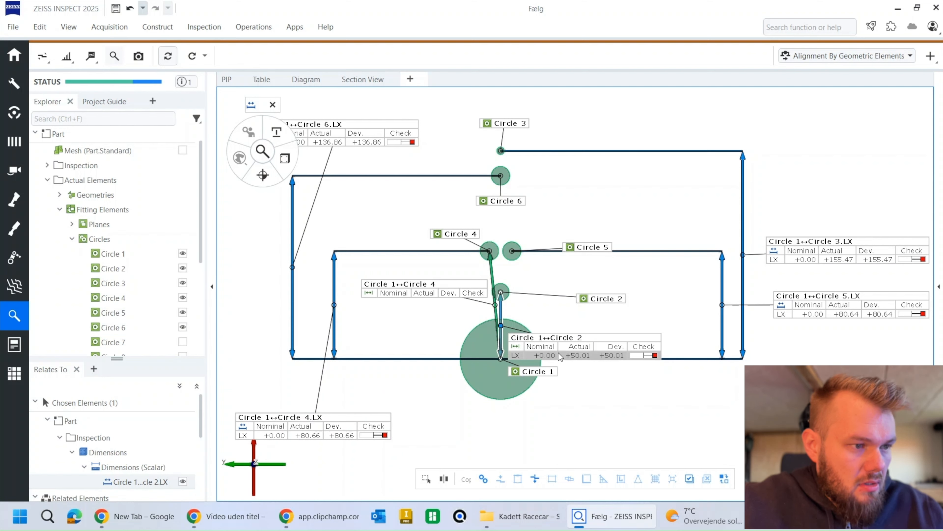
{"action": "left_click_drag", "start_coordinate": [501, 327], "coordinate": [400, 327]}
{"action": "left_click", "coordinate": [546, 341]}
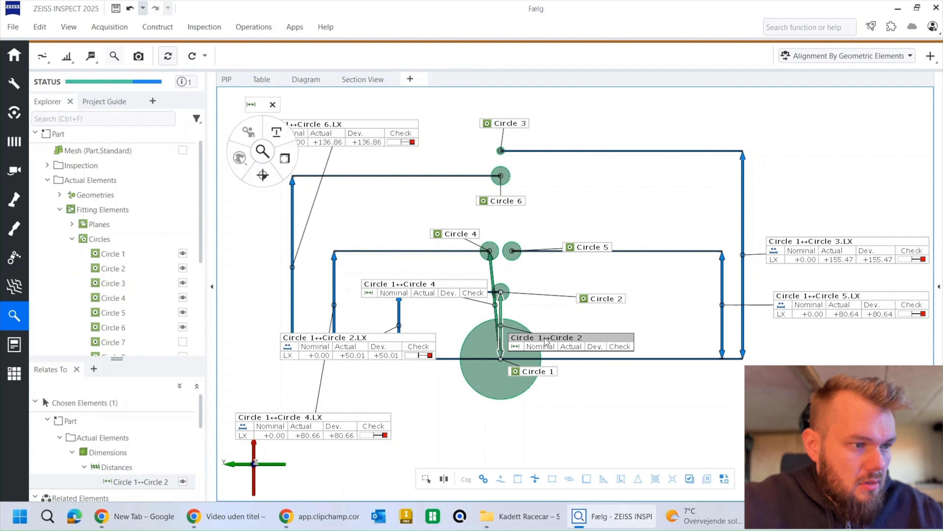
{"action": "left_click", "coordinate": [442, 294]}
{"action": "right_click_drag", "start_coordinate": [521, 281], "coordinate": [581, 275]}
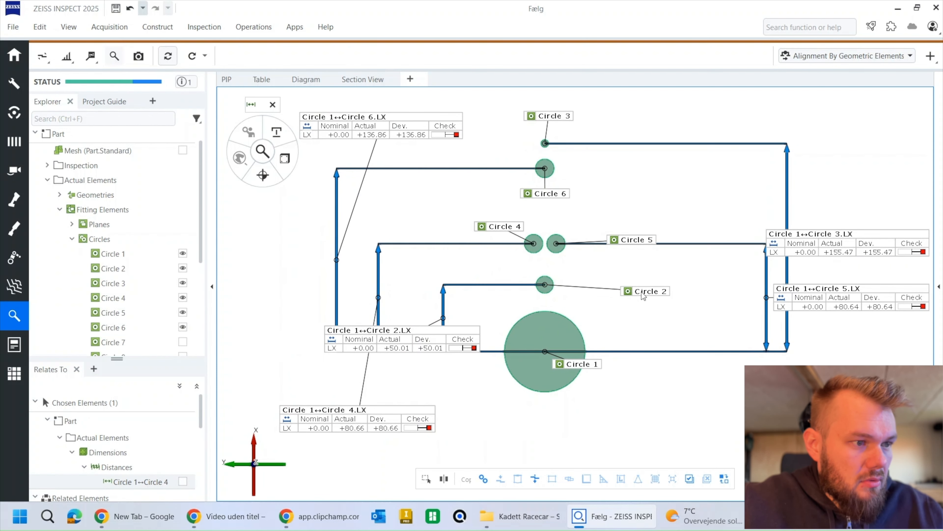
Step: Set the visualization of Circles 1 to 6 to "No label, element only"
{"action": "left_click_drag", "start_coordinate": [644, 295], "coordinate": [596, 290]}
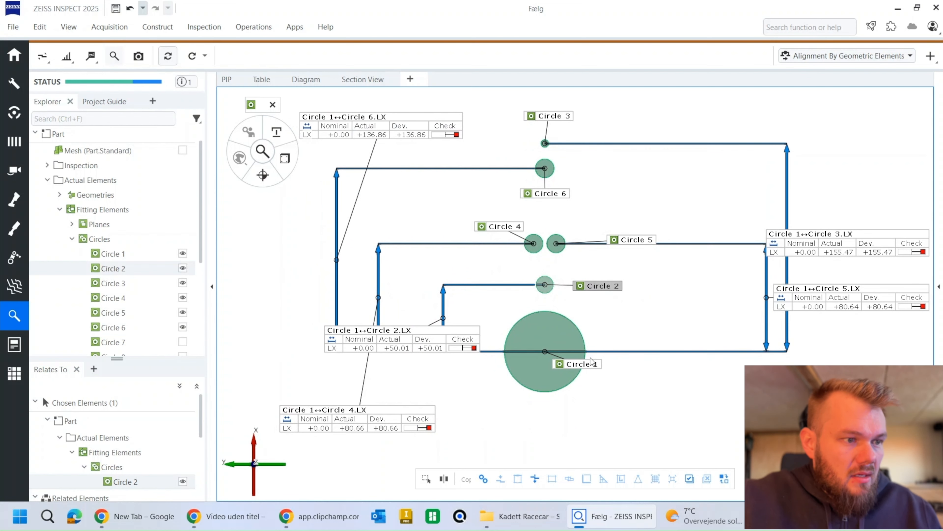
{"action": "left_click", "coordinate": [584, 364], "text": "ctrl"}
{"action": "left_click", "coordinate": [627, 241], "text": "ctrl"}
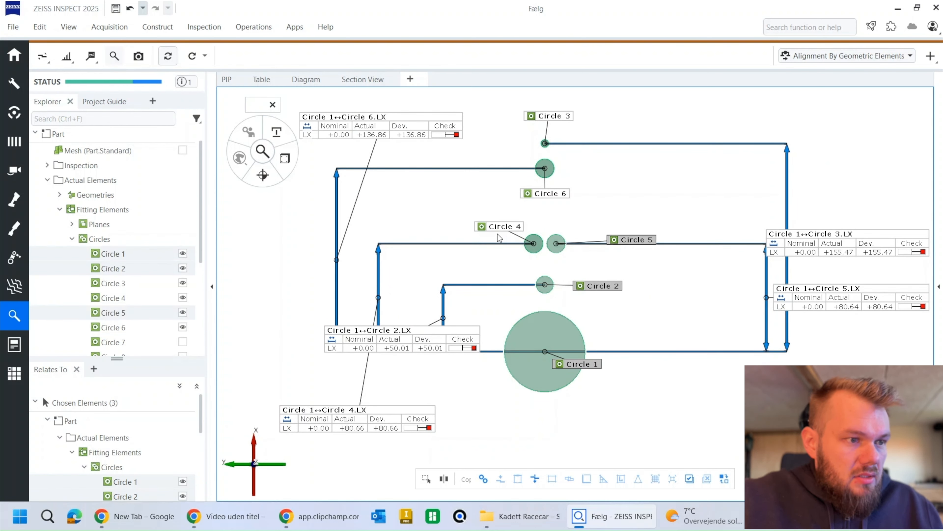
{"action": "left_click", "coordinate": [500, 228], "text": "ctrl"}
{"action": "left_click", "coordinate": [553, 197], "text": "ctrl"}
{"action": "left_click", "coordinate": [553, 118], "text": "ctrl"}
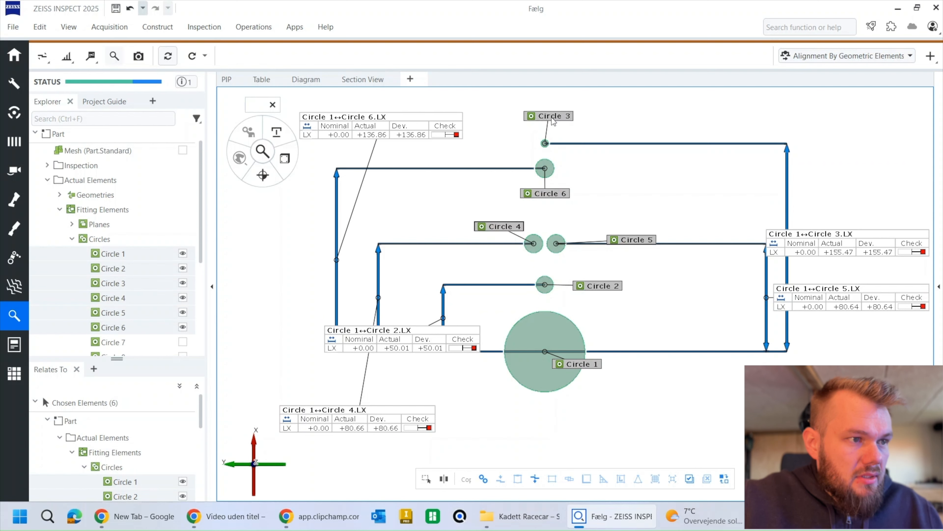
{"action": "right_click", "coordinate": [553, 192]}
{"action": "mouse_move", "coordinate": [651, 324]}
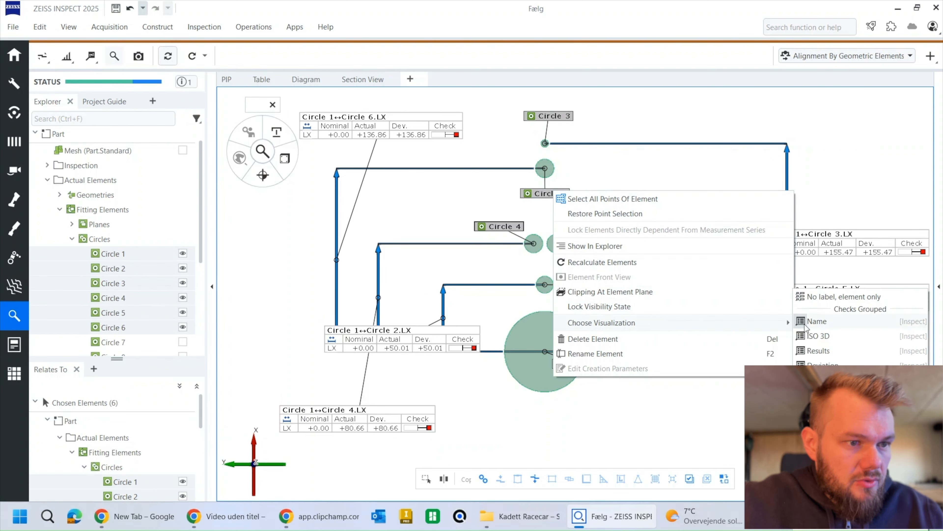
{"action": "left_click", "coordinate": [831, 298]}
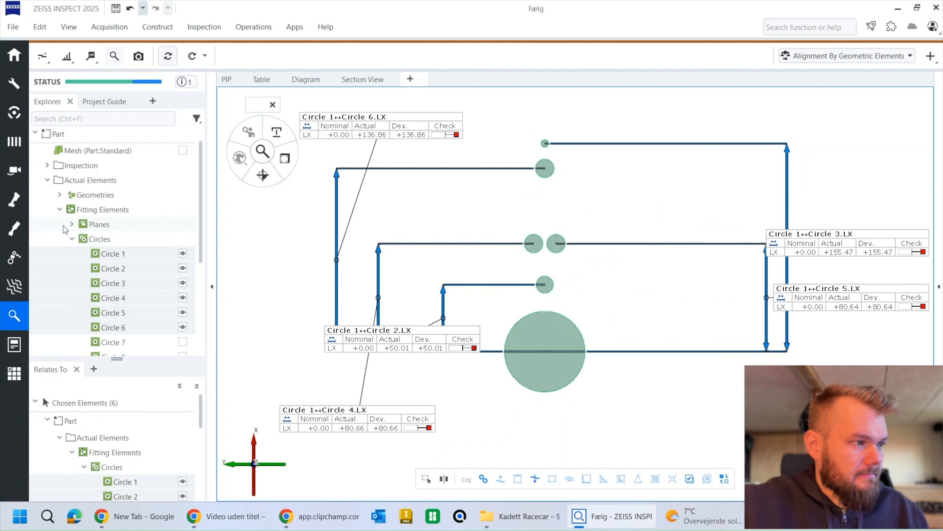
Step: Show the section Plane Z +0.00 mm together with the circles and dimensions
{"action": "left_click", "coordinate": [60, 194]}
{"action": "left_click", "coordinate": [72, 210]}
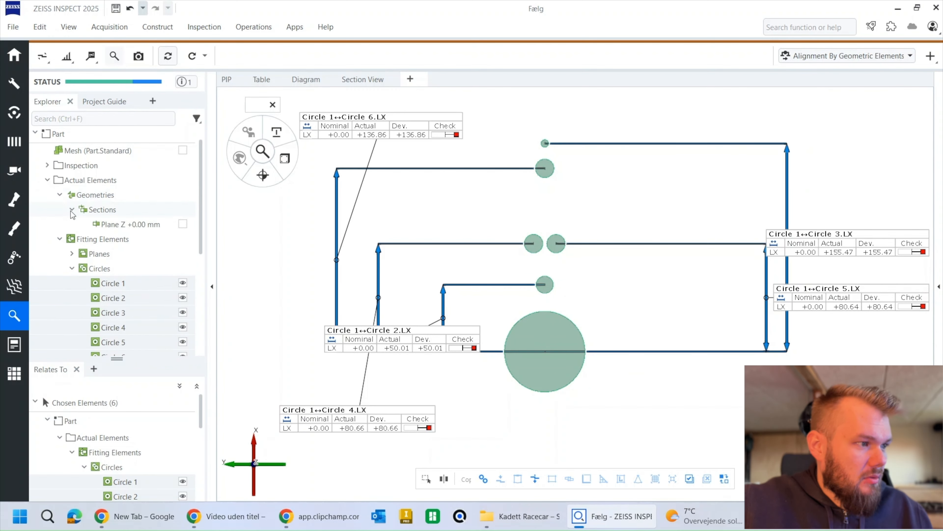
{"action": "left_click", "coordinate": [183, 224]}
{"action": "right_click_drag", "start_coordinate": [559, 303], "coordinate": [551, 287]}
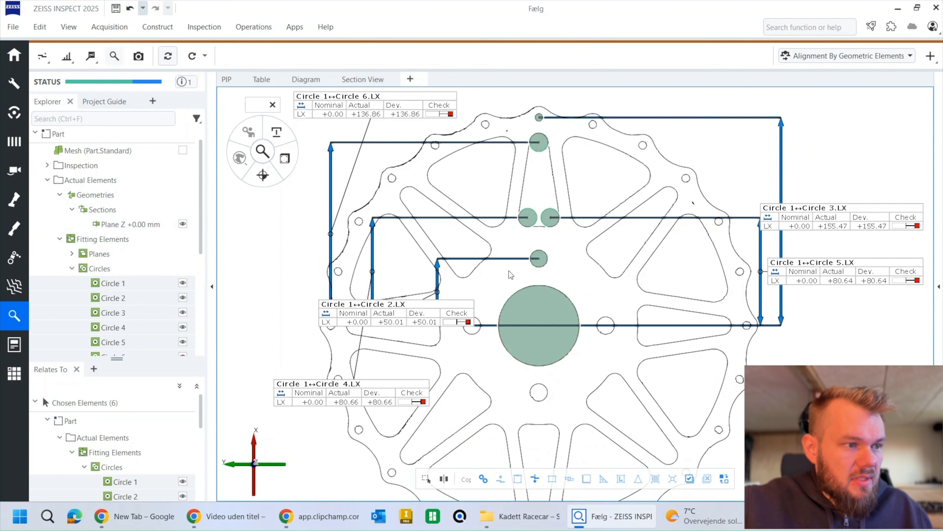
Step: Start a report page of the current view using the Zebicon 3D Master (A4) template
{"action": "left_click", "coordinate": [138, 56]}
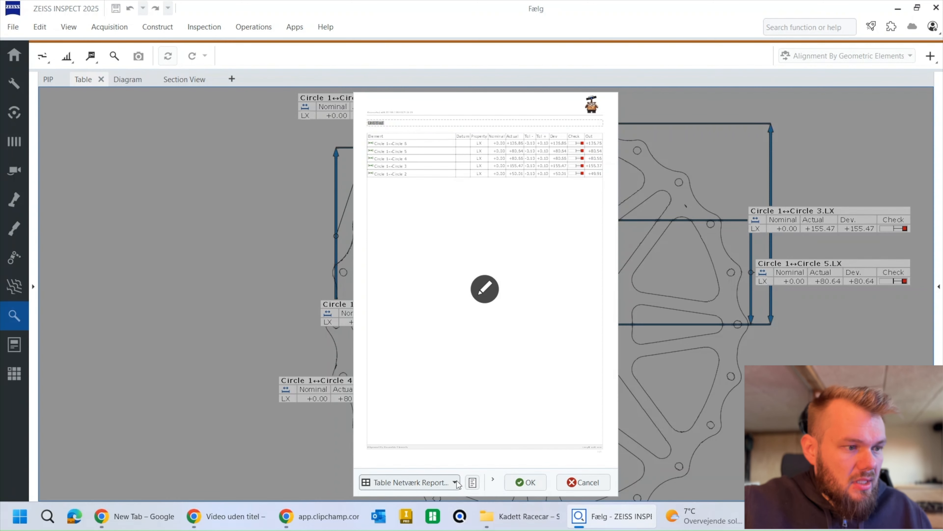
{"action": "left_click", "coordinate": [455, 482]}
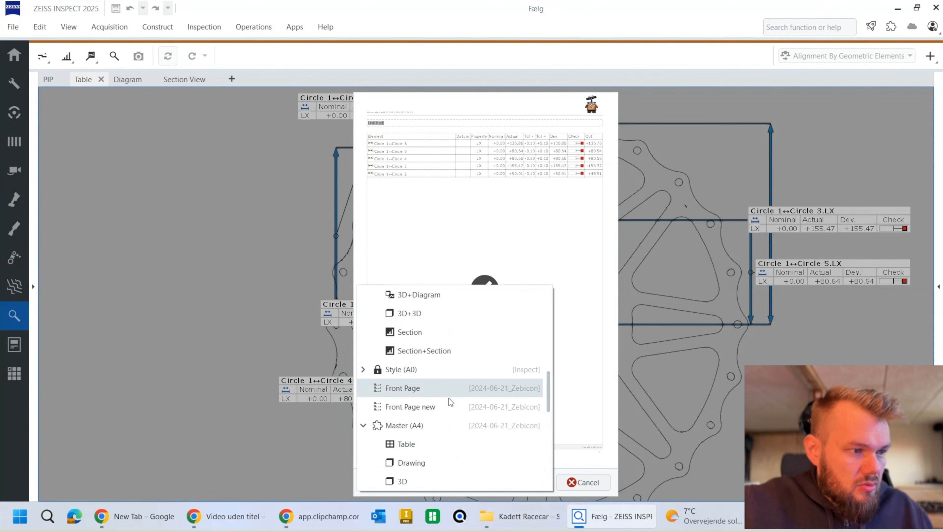
{"action": "left_click", "coordinate": [405, 476]}
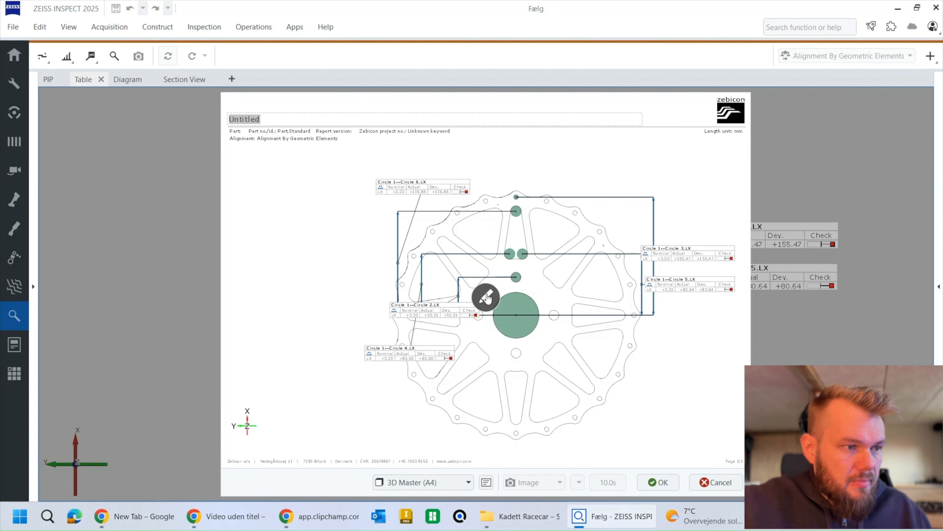
Step: Edit the page's 3D view, moving the Circle 3 and Circle 5 dimension lines right of the wheel, with labels above and below respectively
{"action": "left_click", "coordinate": [487, 300]}
{"action": "mouse_move", "coordinate": [574, 322]}
{"action": "middle_mouse_down"}
{"action": "mouse_move", "coordinate": [498, 326]}
{"action": "mouse_move", "coordinate": [527, 318]}
{"action": "middle_mouse_up"}
{"action": "left_click_drag", "start_coordinate": [659, 222], "coordinate": [708, 223]}
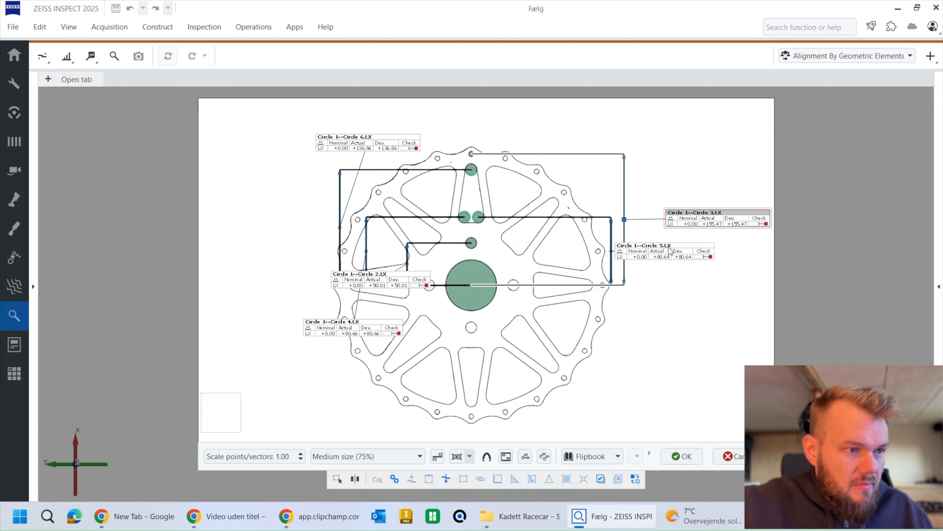
{"action": "left_click_drag", "start_coordinate": [671, 251], "coordinate": [649, 363]}
{"action": "left_click_drag", "start_coordinate": [702, 219], "coordinate": [606, 129]}
{"action": "left_click_drag", "start_coordinate": [625, 221], "coordinate": [679, 221]}
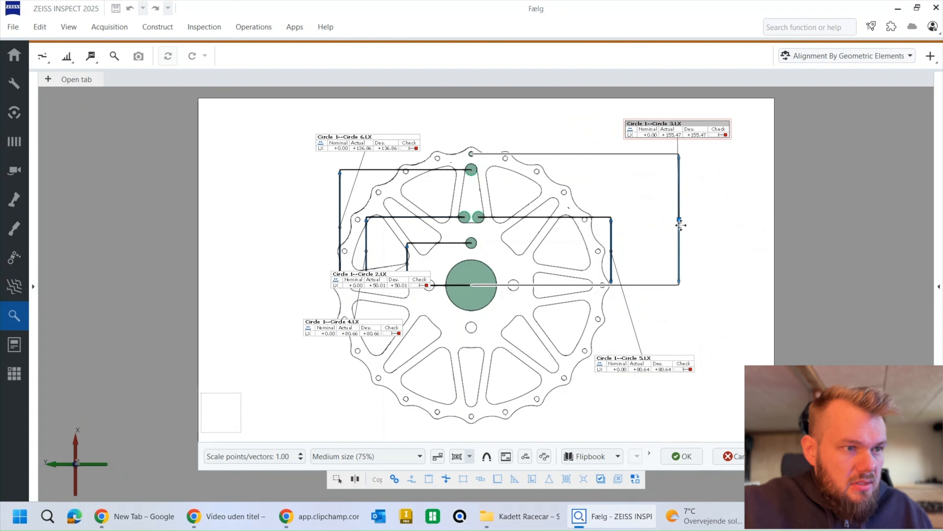
{"action": "left_click", "coordinate": [611, 252]}
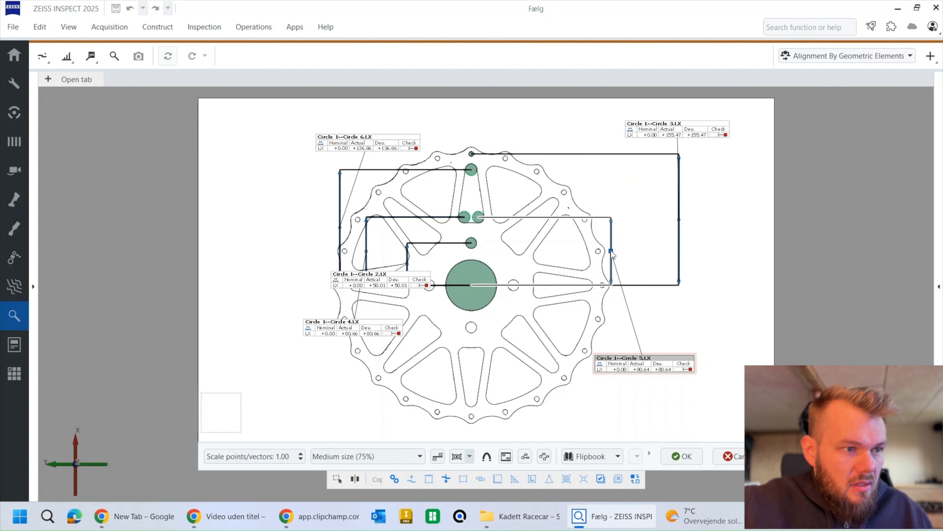
{"action": "left_click_drag", "start_coordinate": [611, 252], "coordinate": [659, 252]}
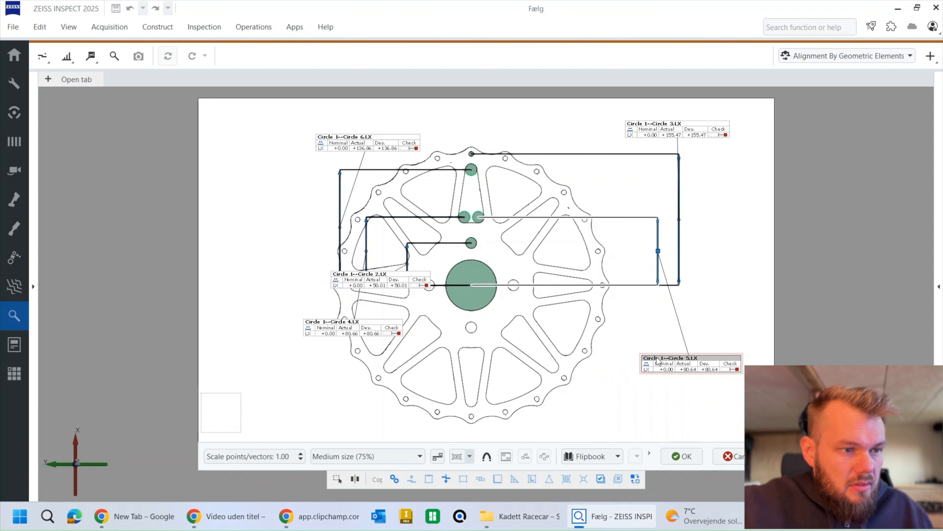
{"action": "left_click_drag", "start_coordinate": [657, 360], "coordinate": [622, 364]}
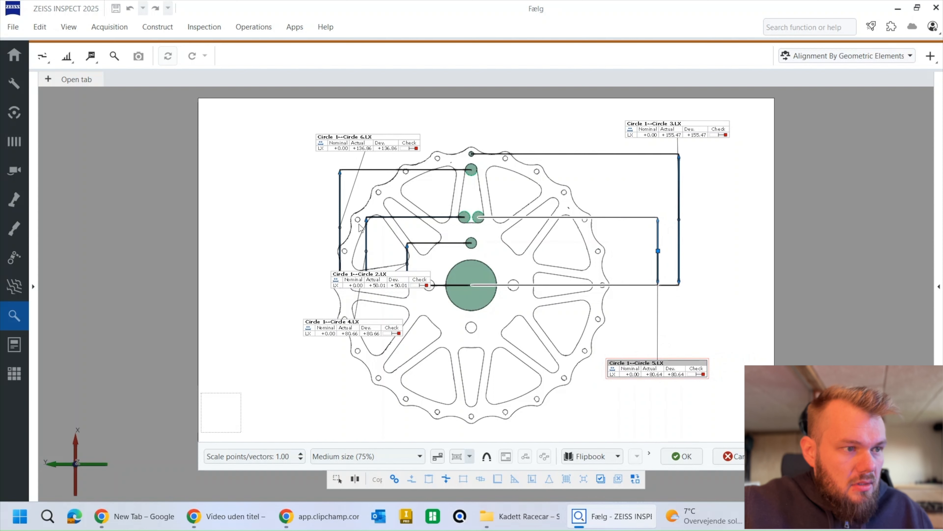
Step: Move the Circle 6 and Circle 4 dimension lines left of the wheel, placing the Circle 6 label above and the Circle 4 label below
{"action": "left_click_drag", "start_coordinate": [407, 284], "coordinate": [474, 347]}
{"action": "left_click_drag", "start_coordinate": [355, 143], "coordinate": [270, 139]}
{"action": "left_click", "coordinate": [361, 334]}
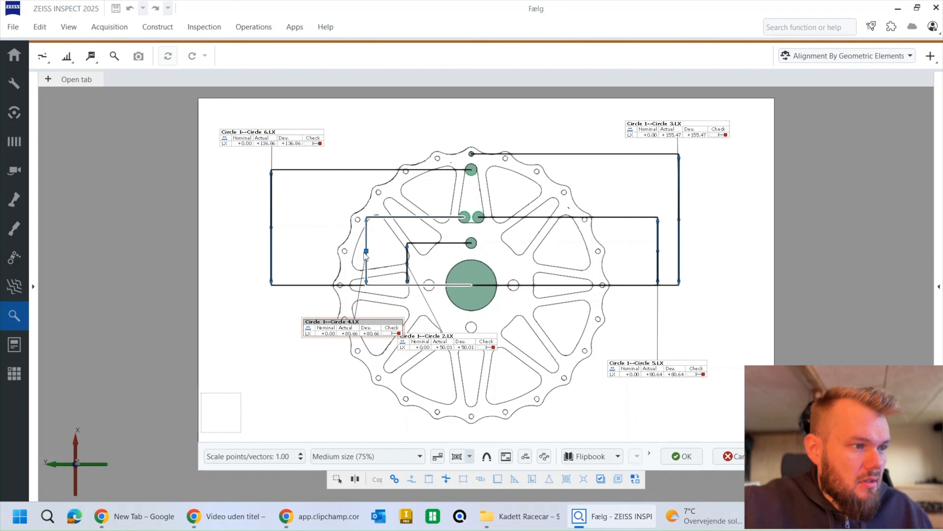
{"action": "left_click_drag", "start_coordinate": [367, 253], "coordinate": [290, 251]}
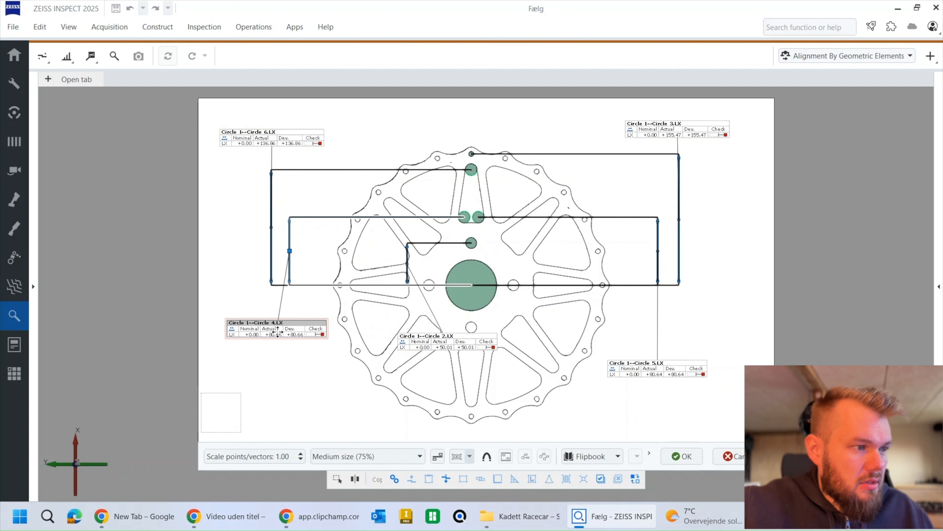
{"action": "left_click_drag", "start_coordinate": [276, 330], "coordinate": [290, 371]}
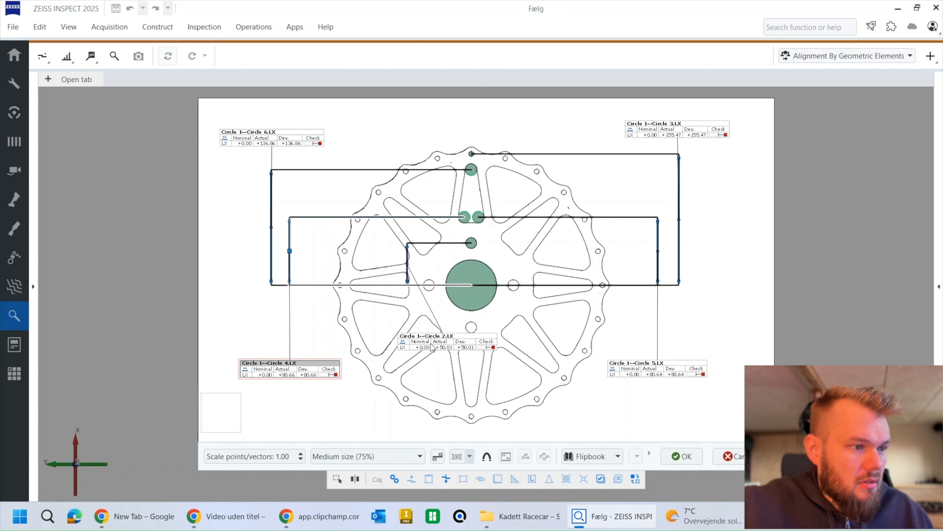
Step: Place the Circle 2 label above the wheel beside the Circle 6 label and shift its dimension line slightly outward beneath it
{"action": "left_click_drag", "start_coordinate": [432, 345], "coordinate": [397, 137]}
{"action": "left_click_drag", "start_coordinate": [407, 267], "coordinate": [382, 268]}
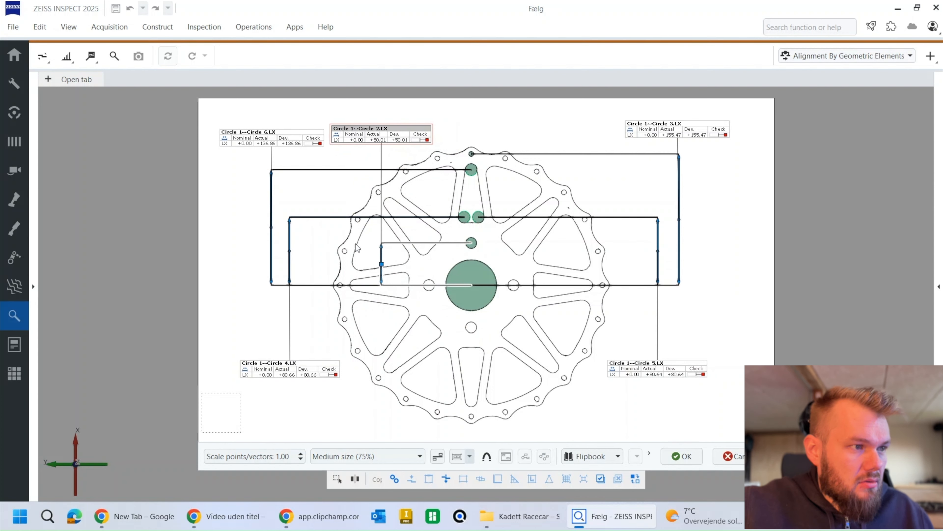
{"action": "left_click", "coordinate": [578, 128]}
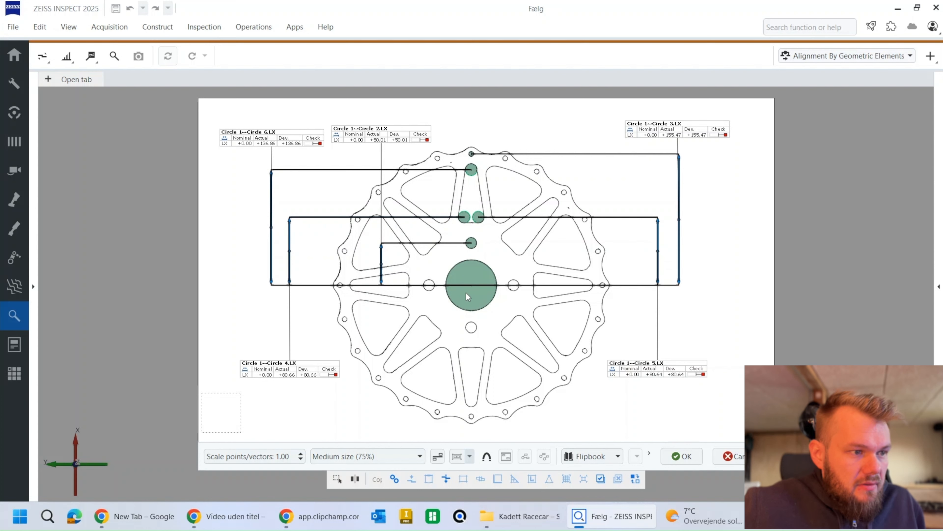
Step: Switch the report view's output type to Image and accept the edited page view
{"action": "left_click", "coordinate": [616, 456]}
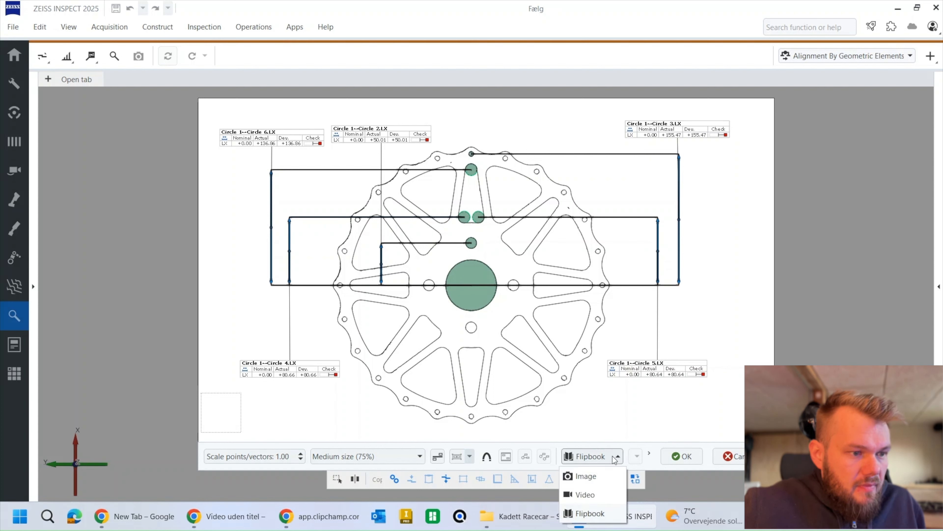
{"action": "left_click", "coordinate": [593, 476]}
{"action": "left_click", "coordinate": [681, 456]}
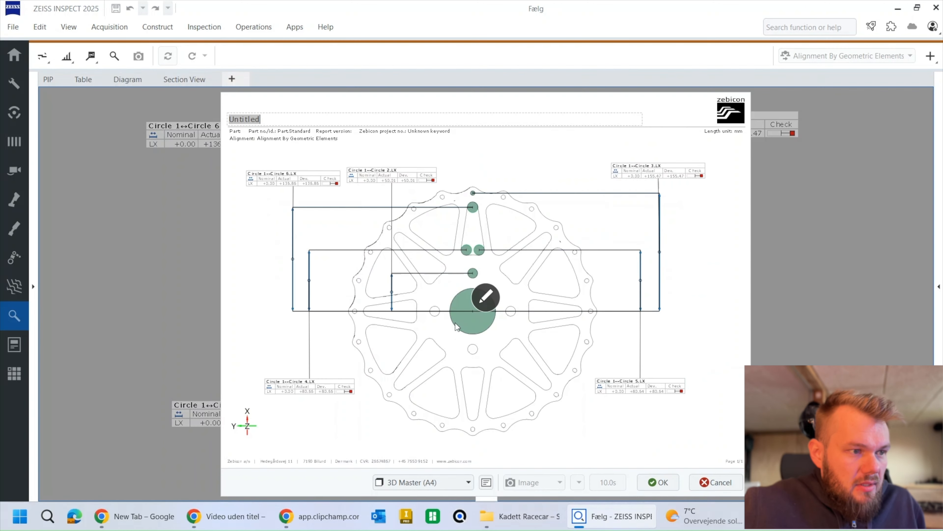
Step: Confirm the creation of the 3D Master (A4) report page
{"action": "left_click", "coordinate": [665, 482]}
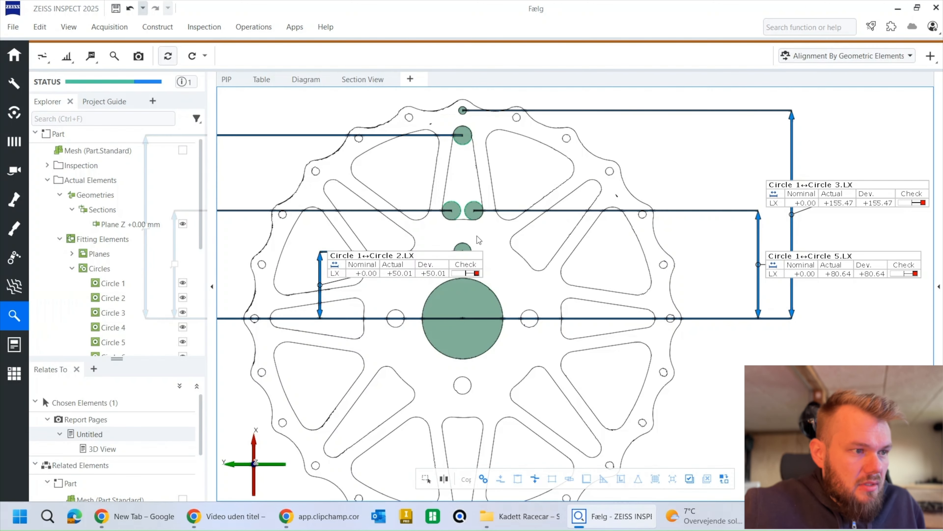
{"action": "scroll", "coordinate": [468, 253], "scroll_direction": "down", "scroll_amount": 2}
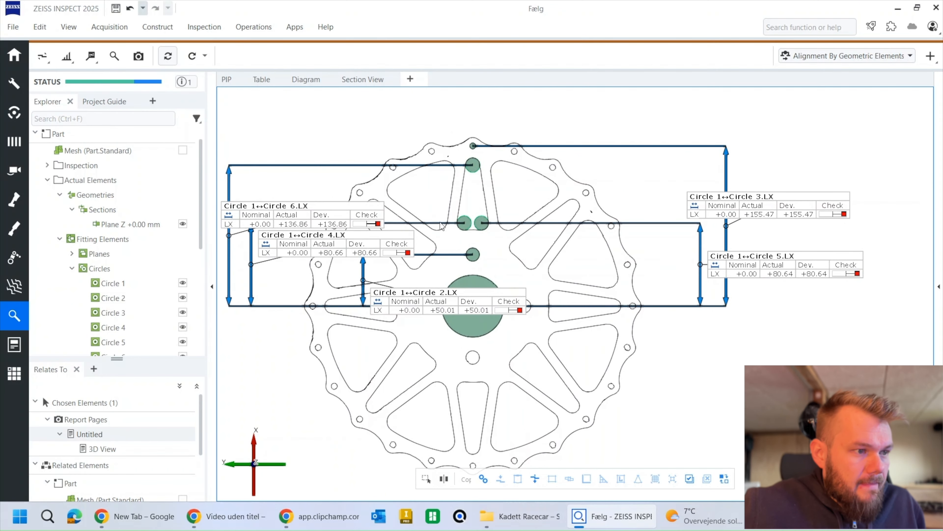
Step: Reveal the actual distances among the part's elements and show the Circle 1↔Circle 5 distance over the section
{"action": "left_click", "coordinate": [47, 180]}
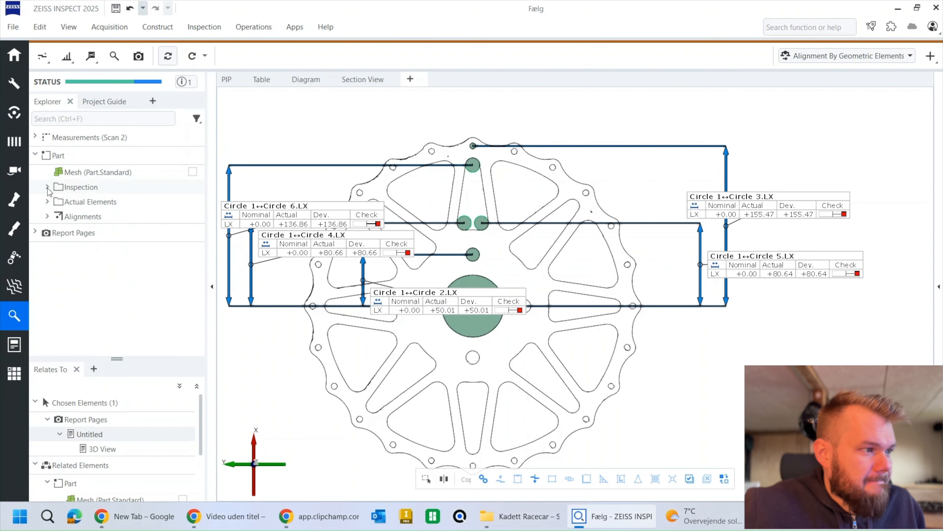
{"action": "left_click", "coordinate": [47, 187]}
{"action": "left_click", "coordinate": [59, 201]}
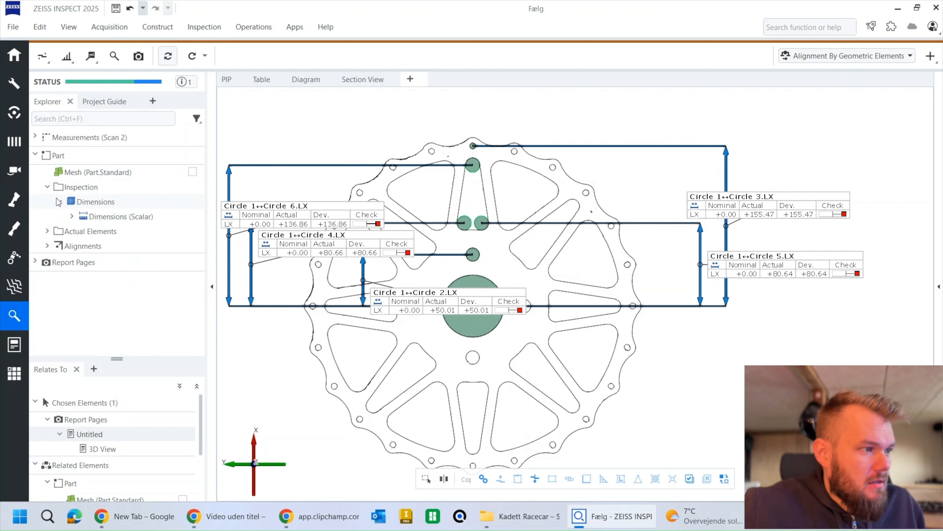
{"action": "left_click", "coordinate": [72, 216]}
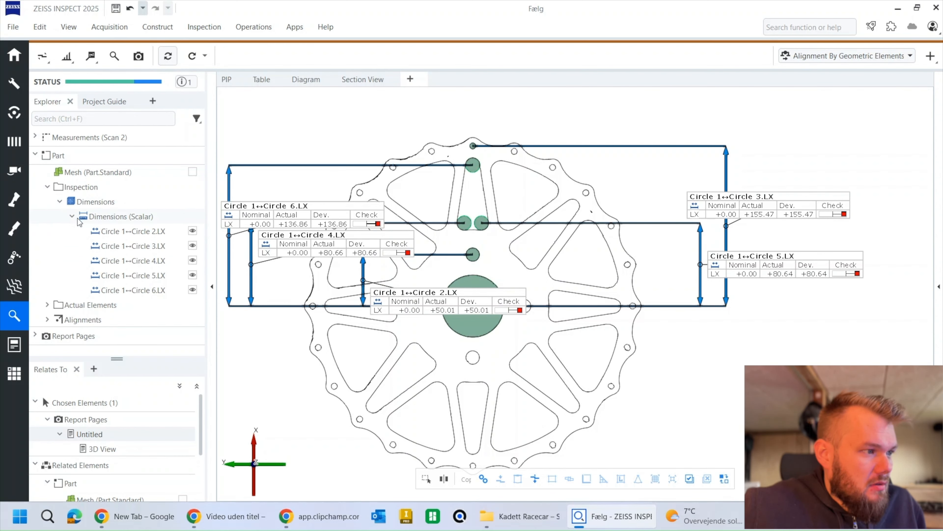
{"action": "left_click", "coordinate": [45, 304]}
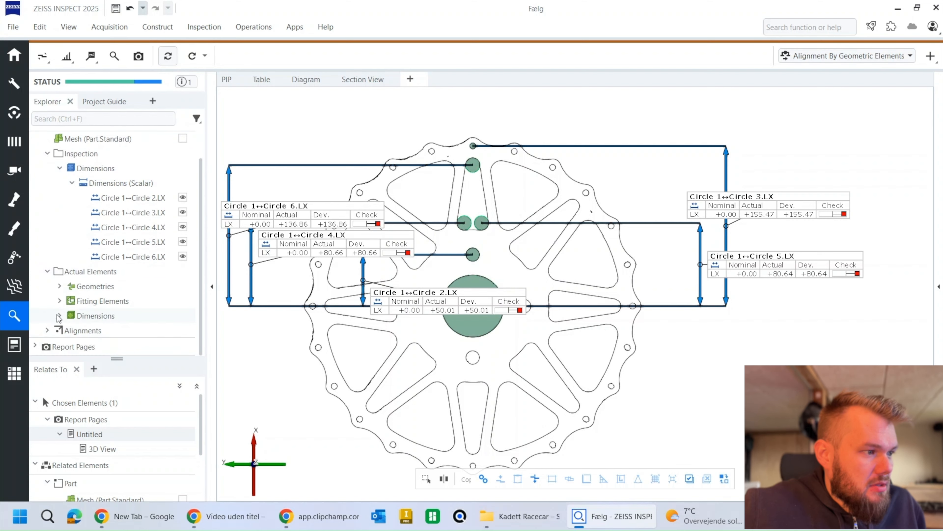
{"action": "left_click", "coordinate": [59, 315]}
{"action": "left_click", "coordinate": [72, 315]}
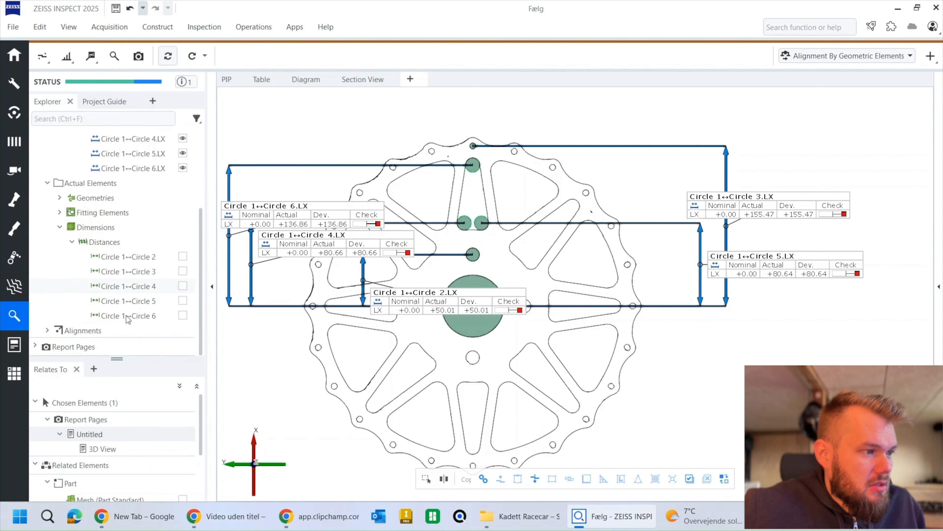
{"action": "left_click", "coordinate": [182, 301]}
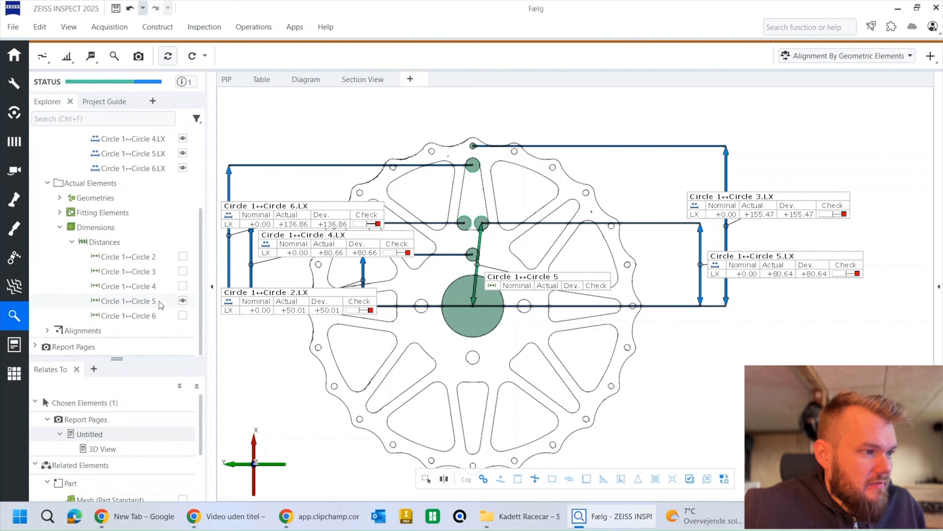
Step: Add a Distance (Y) check to the Circle 1↔Circle 5 distance, keeping the 0.000 mm nominal and 0.1000 mm manual tolerance
{"action": "left_click", "coordinate": [118, 59]}
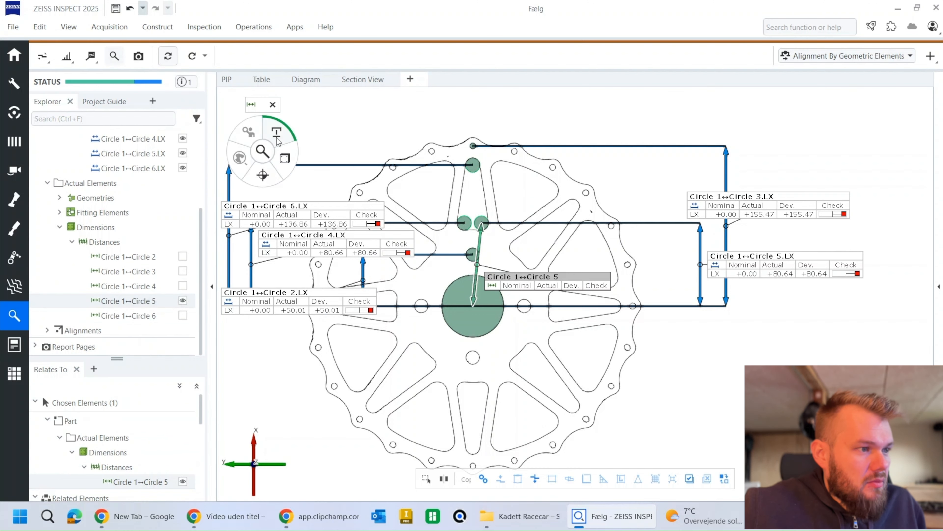
{"action": "left_click", "coordinate": [283, 158]}
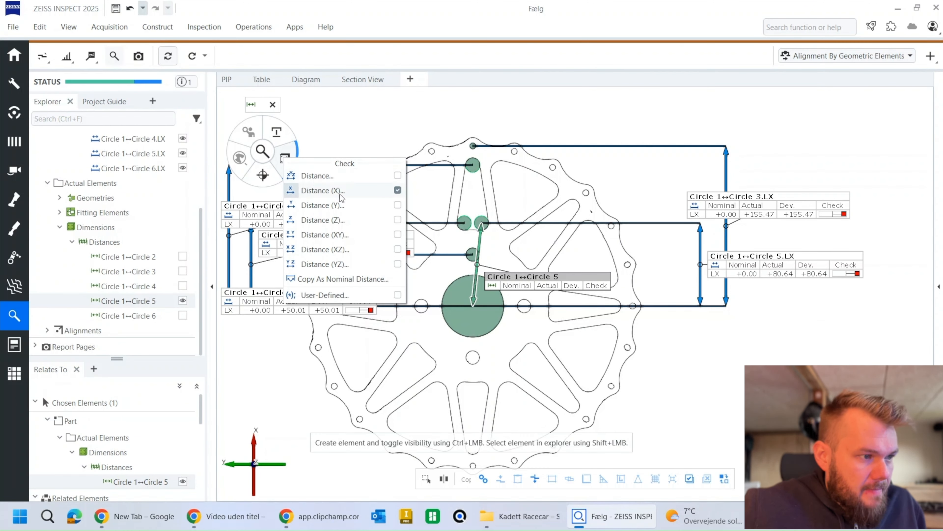
{"action": "left_click", "coordinate": [320, 205]}
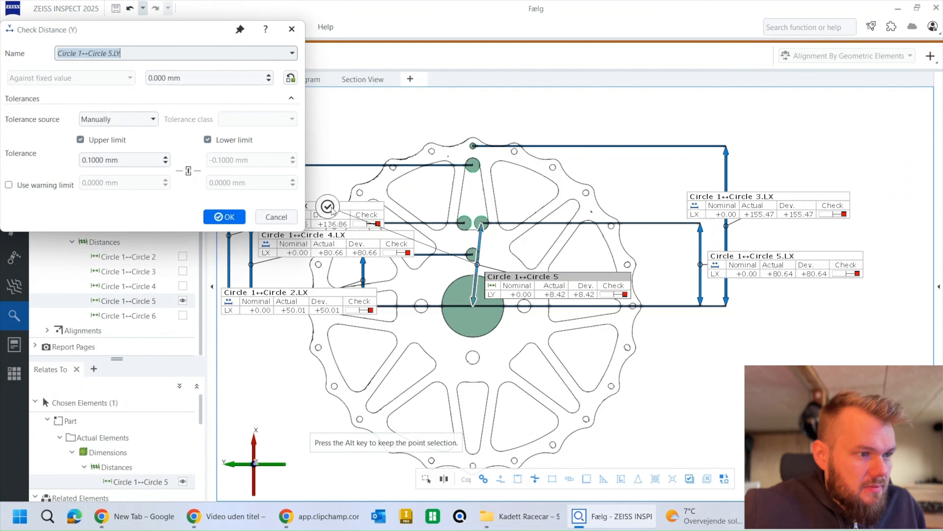
{"action": "left_click", "coordinate": [228, 217]}
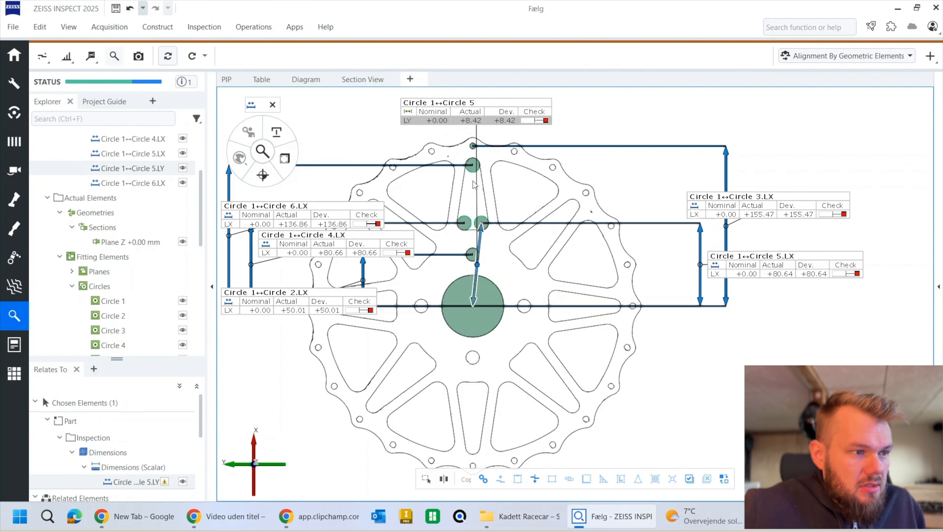
Step: Pull the Circle 5 Y dimension line and its label below the wheel and hide the plain Circle 1↔Circle 5 distance
{"action": "left_click_drag", "start_coordinate": [478, 268], "coordinate": [479, 427]}
{"action": "middle_click_drag", "start_coordinate": [510, 405], "coordinate": [516, 350]}
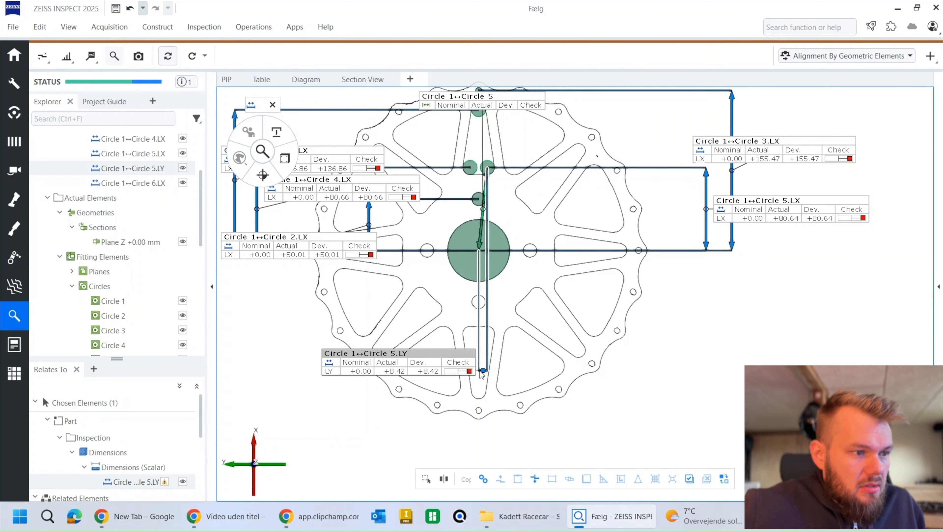
{"action": "left_click_drag", "start_coordinate": [483, 372], "coordinate": [484, 445]}
{"action": "left_click", "coordinate": [479, 106]}
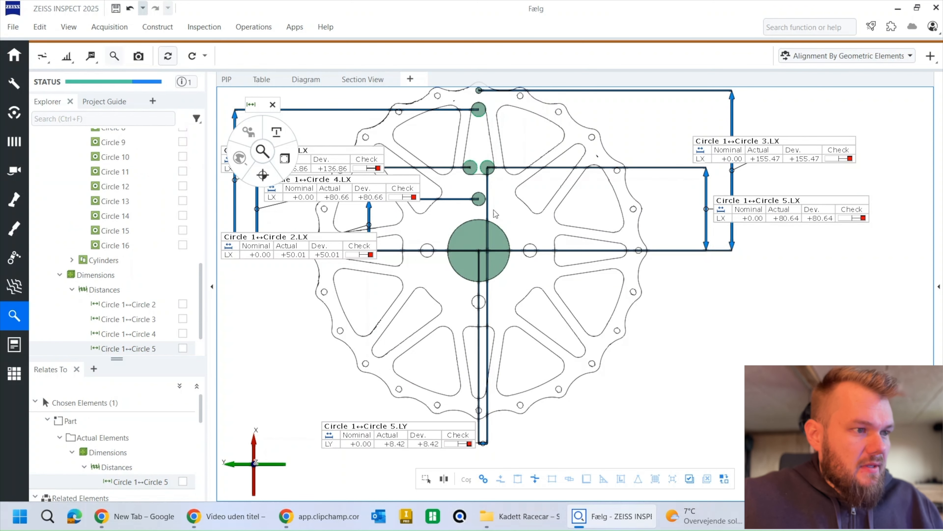
Step: Start another report page and edit its 3D view, placing the Circle 5 Y and X labels below their dimension lines and the Circle 3 label above
{"action": "left_click", "coordinate": [139, 56]}
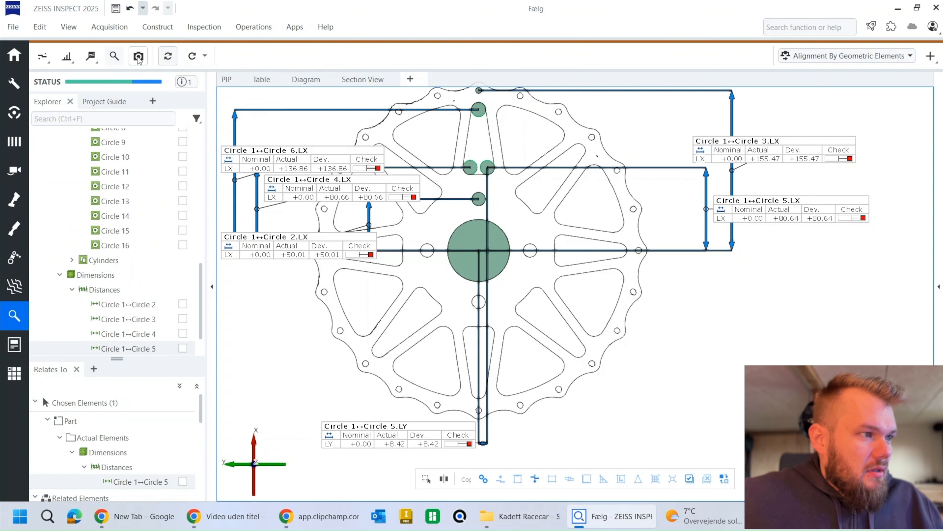
{"action": "left_click", "coordinate": [498, 301]}
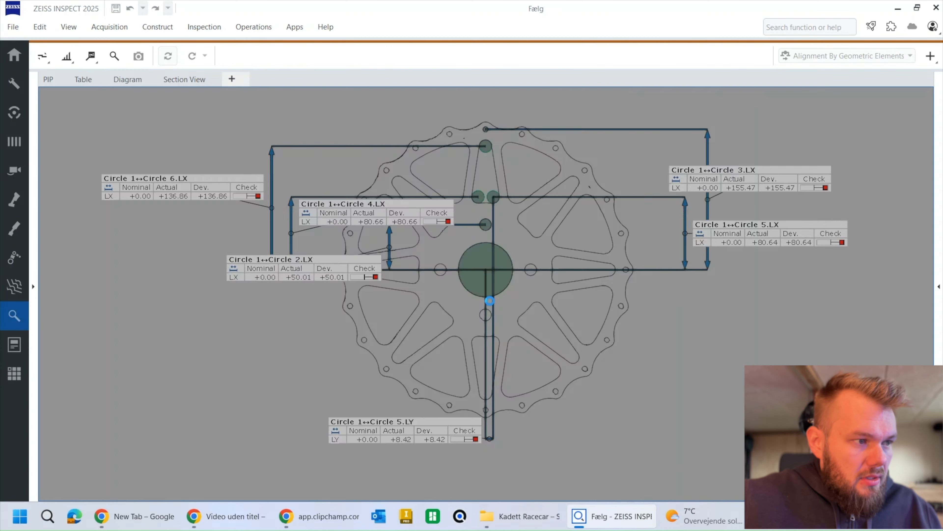
{"action": "left_click_drag", "start_coordinate": [444, 400], "coordinate": [492, 426]}
{"action": "left_click_drag", "start_coordinate": [701, 237], "coordinate": [647, 329]}
{"action": "left_click_drag", "start_coordinate": [696, 189], "coordinate": [671, 115]}
Step: Place the Circle 4 label below its dimension line and the Circle 6 and Circle 2 labels above theirs
{"action": "mouse_move", "coordinate": [405, 221]}
{"action": "left_mouse_down"}
{"action": "mouse_move", "coordinate": [403, 241]}
{"action": "mouse_move", "coordinate": [401, 136]}
{"action": "mouse_move", "coordinate": [362, 114]}
{"action": "mouse_move", "coordinate": [349, 312]}
{"action": "left_mouse_up"}
{"action": "left_click_drag", "start_coordinate": [276, 197], "coordinate": [331, 107]}
{"action": "left_click_drag", "start_coordinate": [361, 253], "coordinate": [417, 121]}
{"action": "left_click", "coordinate": [600, 177]}
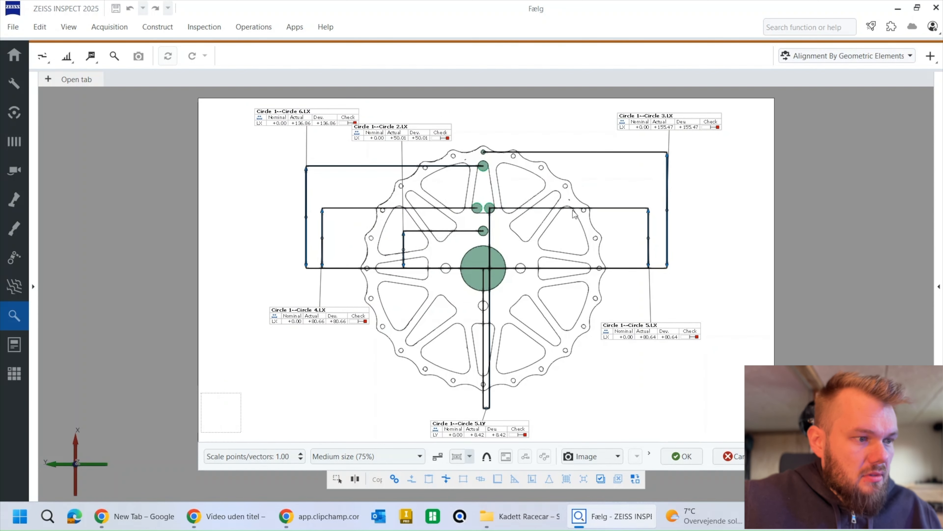
Step: Centre the Circle 5 Y label under its dimension line and accept the view and the 3D Master (A4) report page
{"action": "left_click_drag", "start_coordinate": [489, 433], "coordinate": [494, 429]}
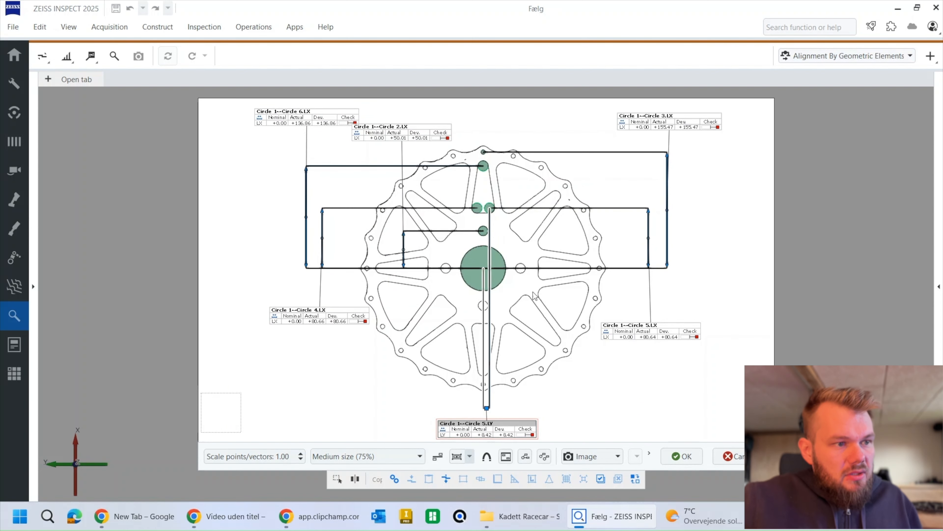
{"action": "left_click", "coordinate": [680, 455]}
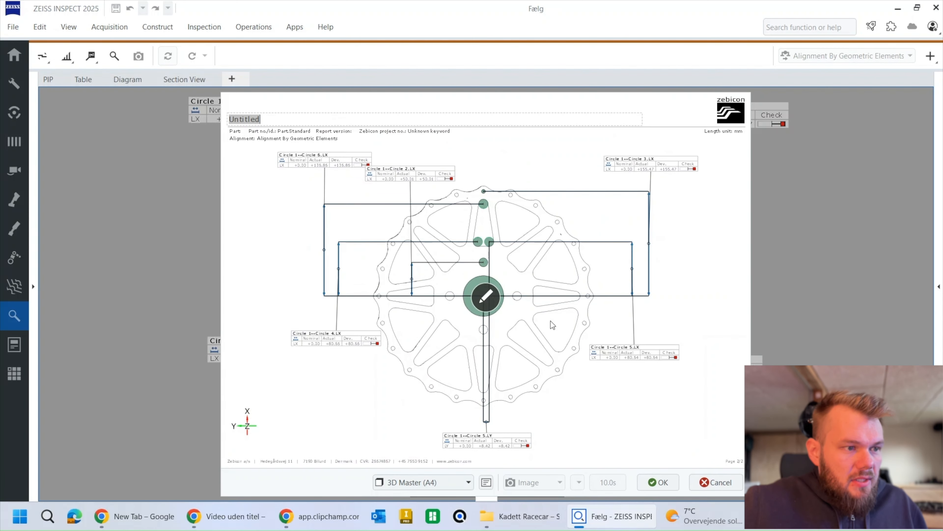
{"action": "left_click", "coordinate": [653, 489]}
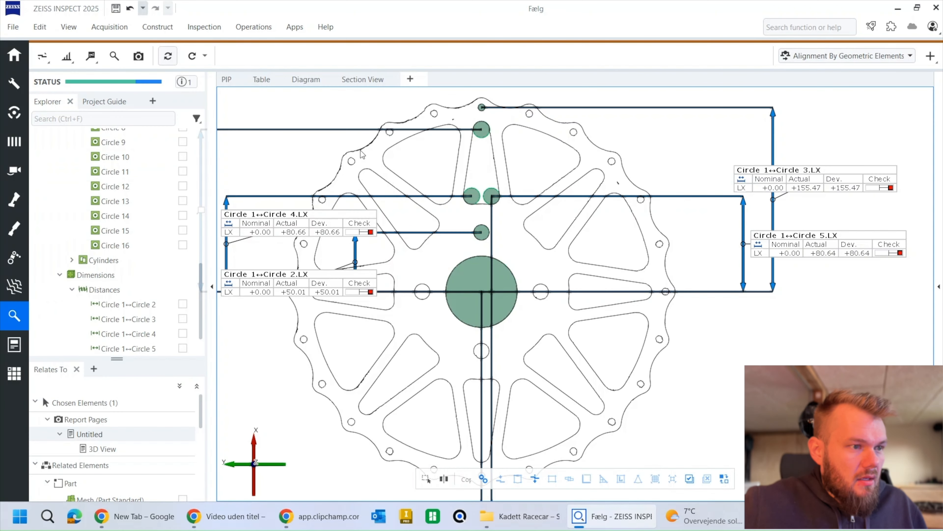
Step: Hide Circles 1 to 6 and all distance dimensions so that only the Plane Z +0.00 mm section and Circle 7 are shown
{"action": "scroll", "coordinate": [163, 191], "scroll_direction": "up", "scroll_amount": 3}
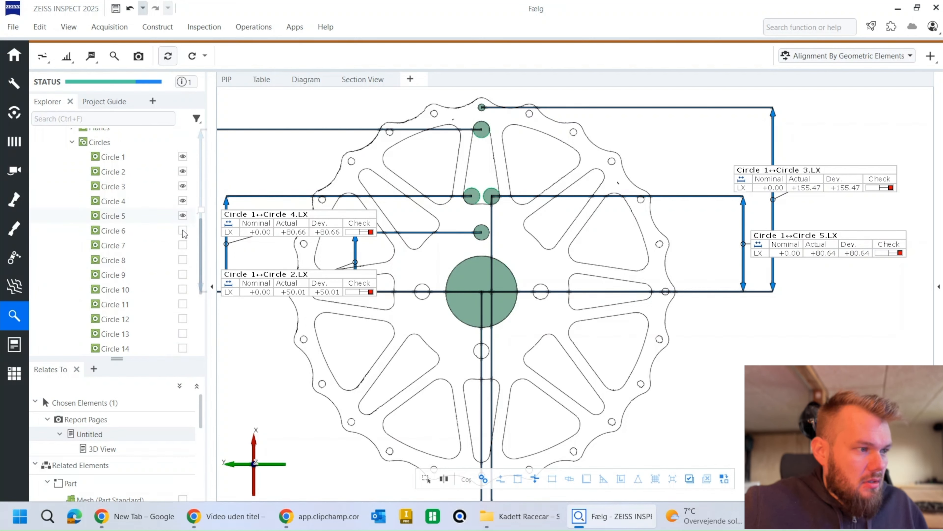
{"action": "left_click", "coordinate": [183, 230]}
{"action": "left_click", "coordinate": [183, 215]}
{"action": "left_click", "coordinate": [183, 201]}
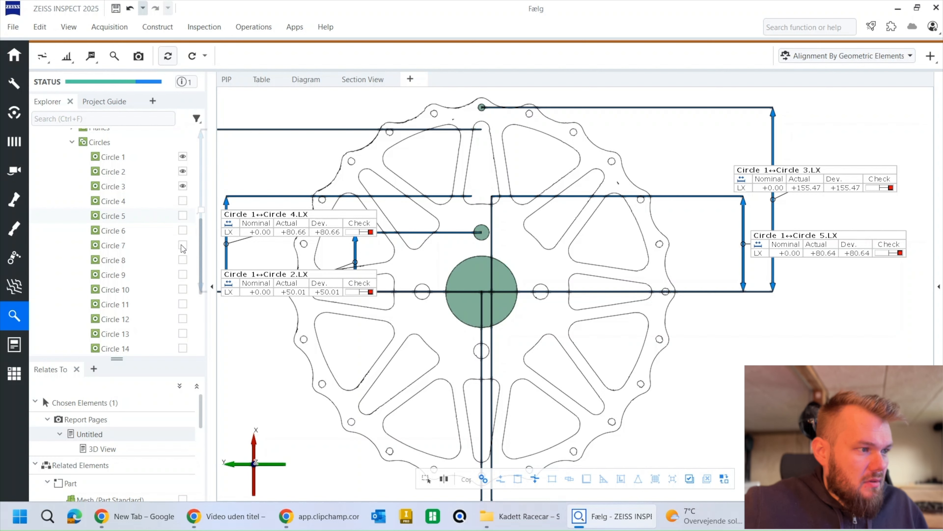
{"action": "left_click", "coordinate": [183, 245]}
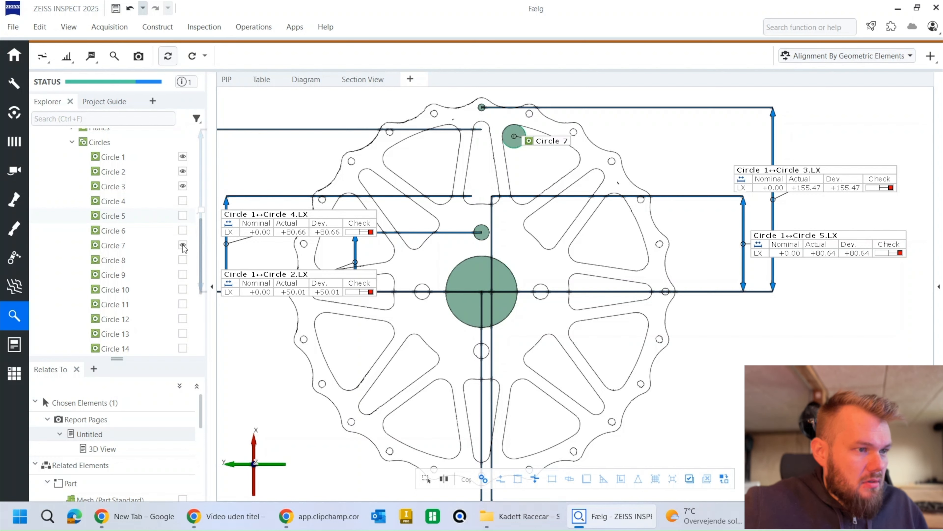
{"action": "left_click", "coordinate": [183, 171]}
{"action": "left_click", "coordinate": [182, 157]}
{"action": "left_click", "coordinate": [141, 245]}
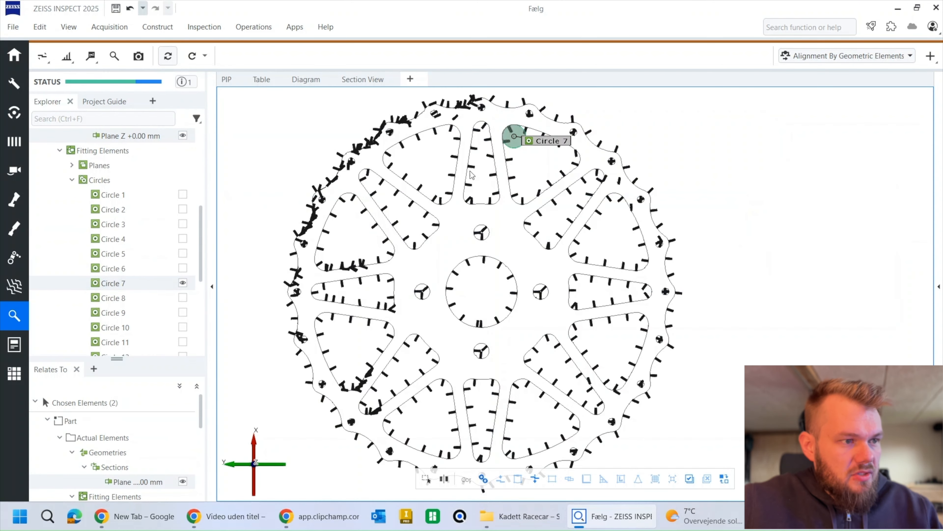
{"action": "left_click", "coordinate": [709, 178]}
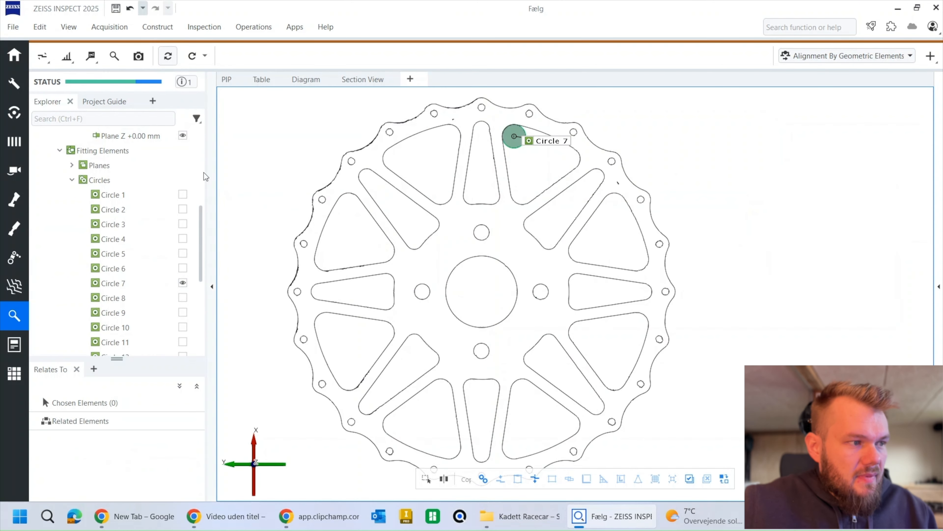
Step: Show Circles 8, 9, 10, 11 and 12 over the section alongside Circle 7
{"action": "left_click", "coordinate": [182, 298]}
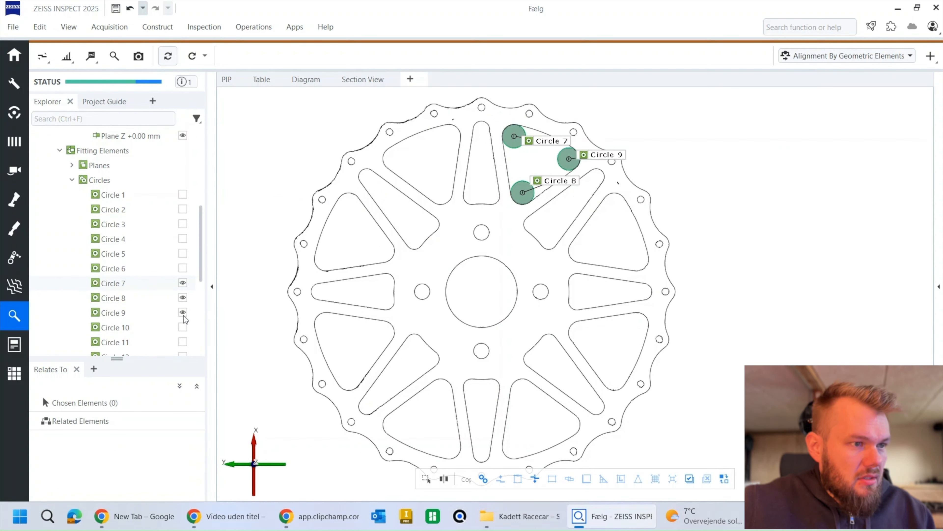
{"action": "left_click", "coordinate": [183, 327]}
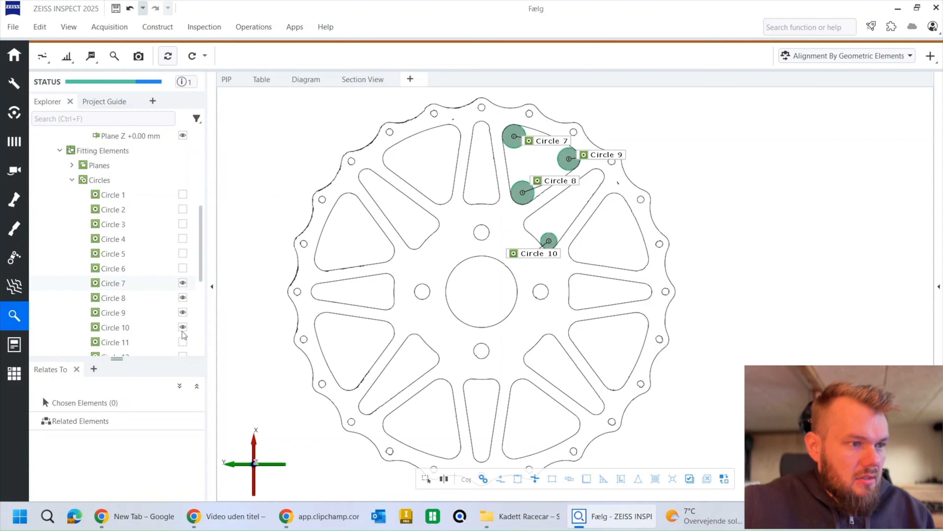
{"action": "left_click", "coordinate": [183, 342]}
{"action": "scroll", "coordinate": [186, 347], "scroll_direction": "down", "scroll_amount": 1}
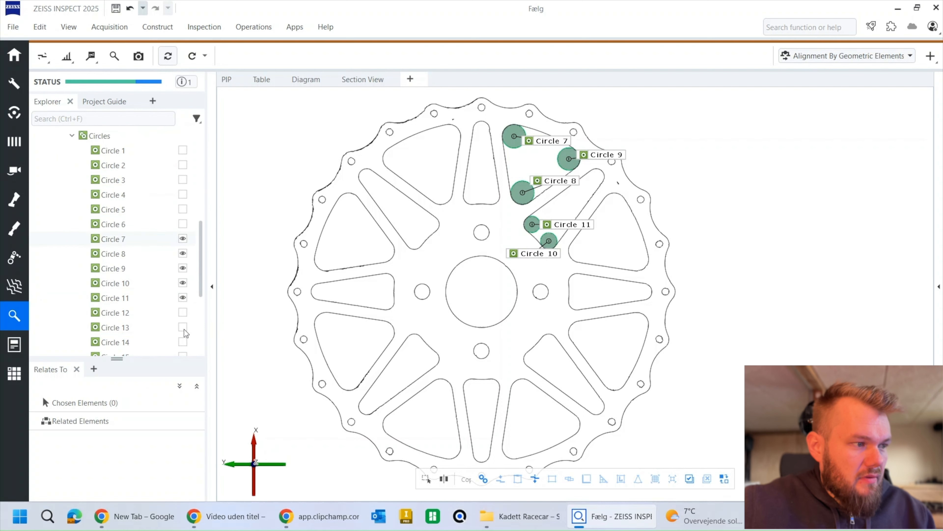
{"action": "left_click", "coordinate": [182, 313]}
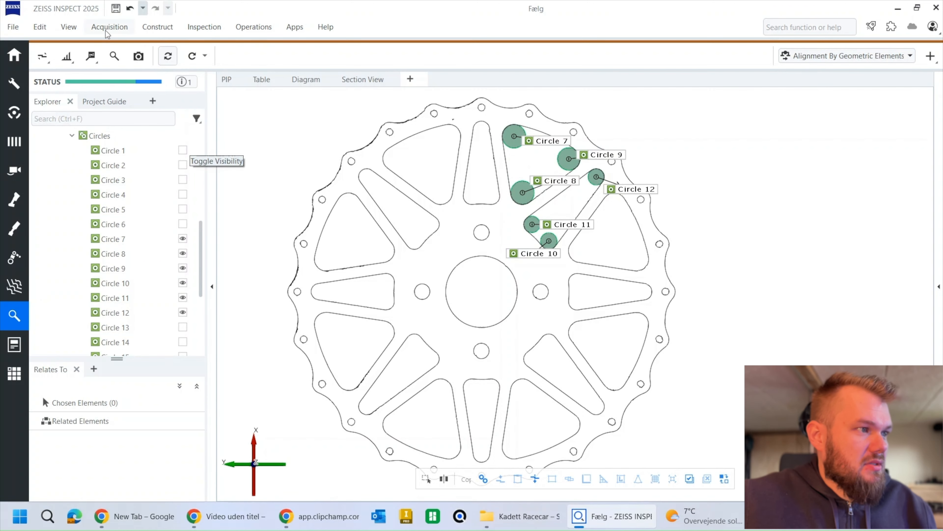
Step: Construct a 2-Point Distance from the hub's Circle 1 to Circle 7
{"action": "left_click", "coordinate": [159, 29]}
{"action": "mouse_move", "coordinate": [190, 391]}
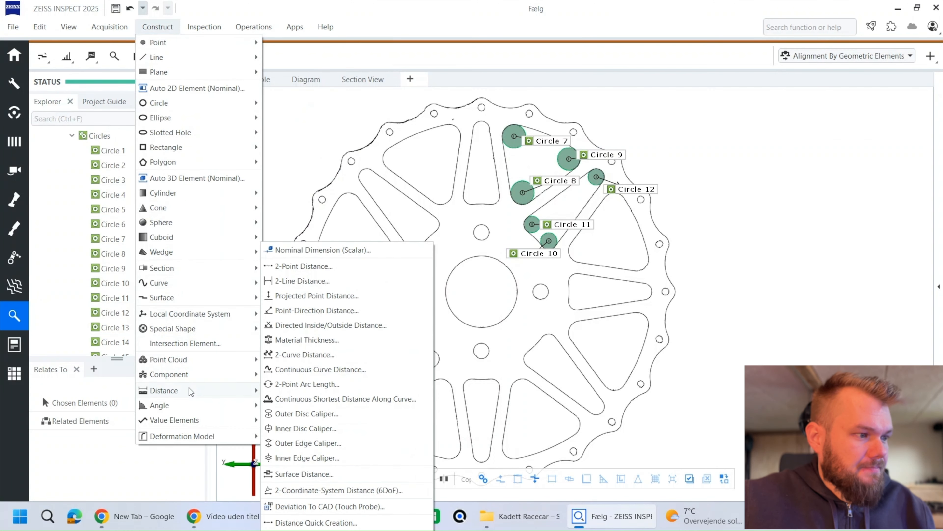
{"action": "left_click", "coordinate": [323, 268]}
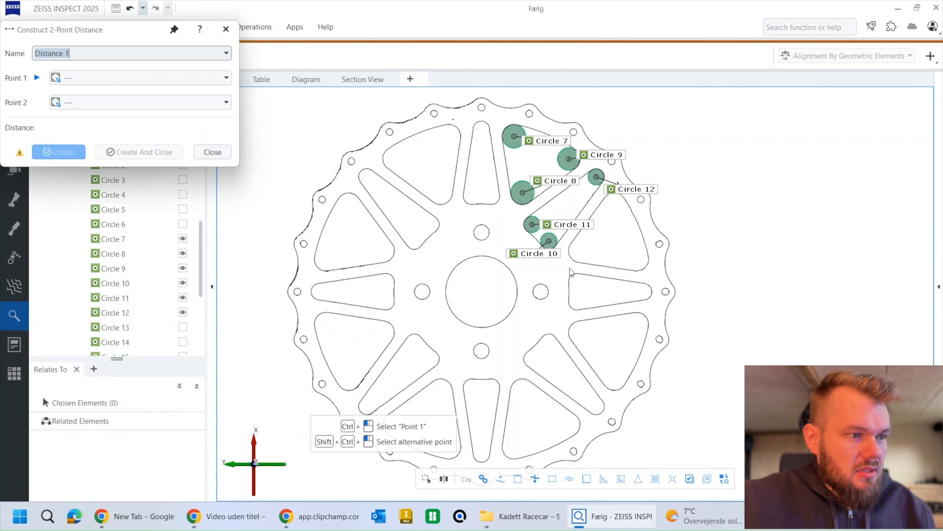
{"action": "left_click_drag", "start_coordinate": [134, 33], "coordinate": [187, 110]}
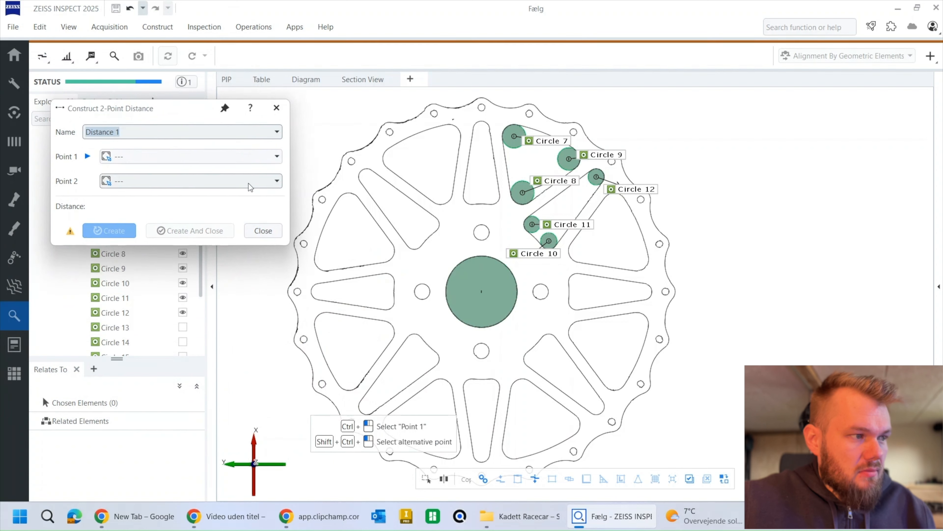
{"action": "left_click", "coordinate": [485, 294], "text": "ctrl"}
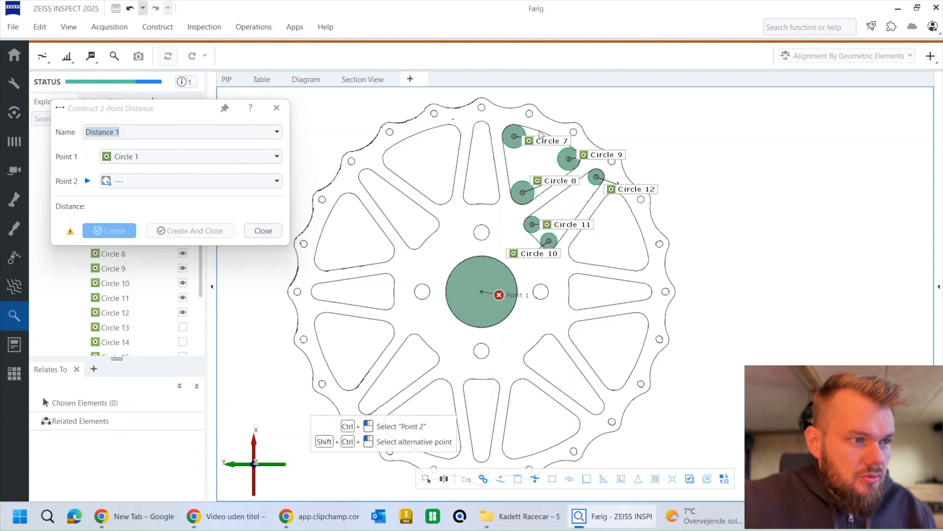
{"action": "left_click", "coordinate": [546, 148], "text": "ctrl"}
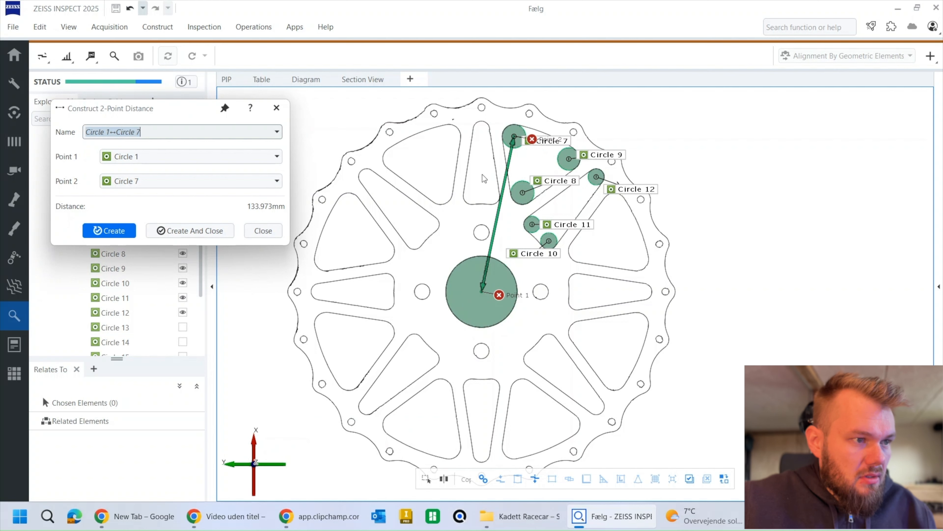
{"action": "left_click", "coordinate": [195, 231]}
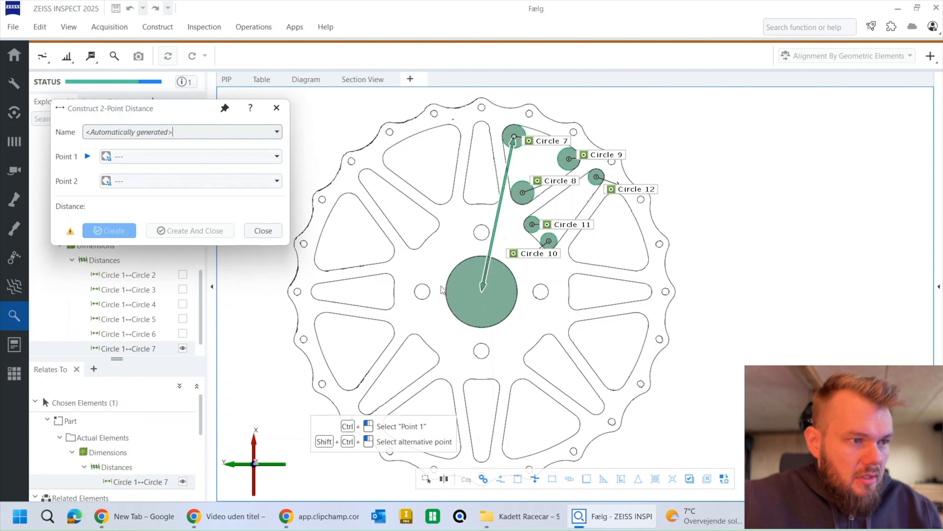
Step: Construct 2-point distances from the hub's Circle 1 to Circle 8 and to Circle 9
{"action": "left_click", "coordinate": [505, 289], "text": "ctrl"}
{"action": "left_click", "coordinate": [548, 184], "text": "ctrl"}
{"action": "key", "text": "Return"}
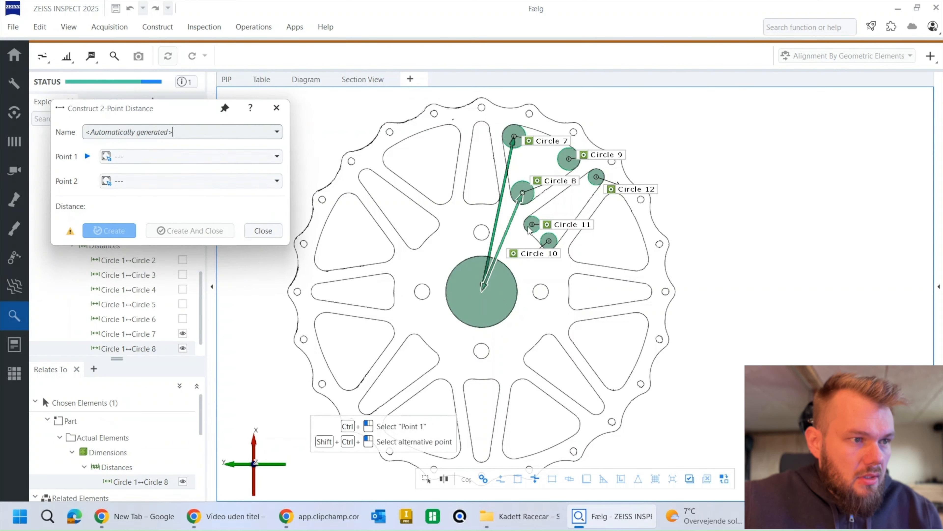
{"action": "left_click", "coordinate": [505, 286], "text": "ctrl"}
{"action": "left_click", "coordinate": [590, 158], "text": "ctrl"}
{"action": "key", "text": "Return"}
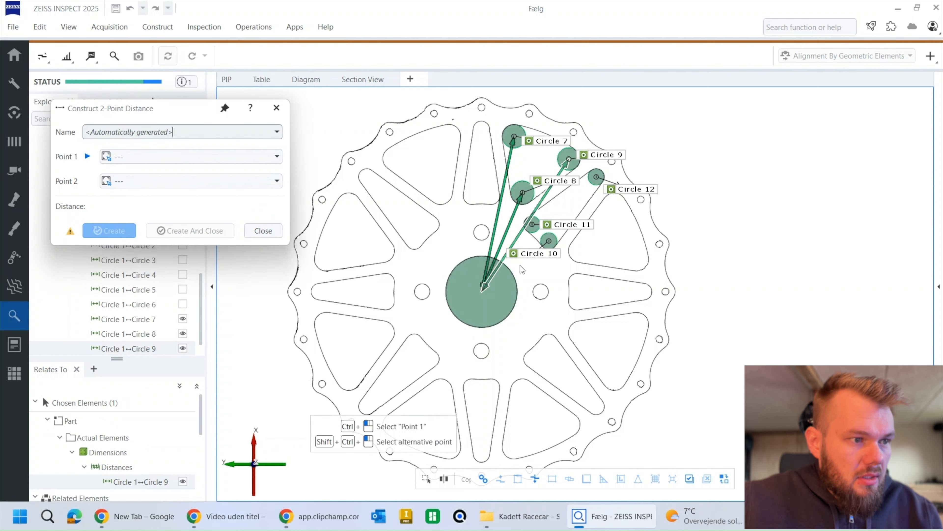
Step: Construct 2-point distances from the hub's Circle 1 to Circles 10, 11 and 12, and finish the distance construction
{"action": "left_click", "coordinate": [503, 291], "text": "ctrl"}
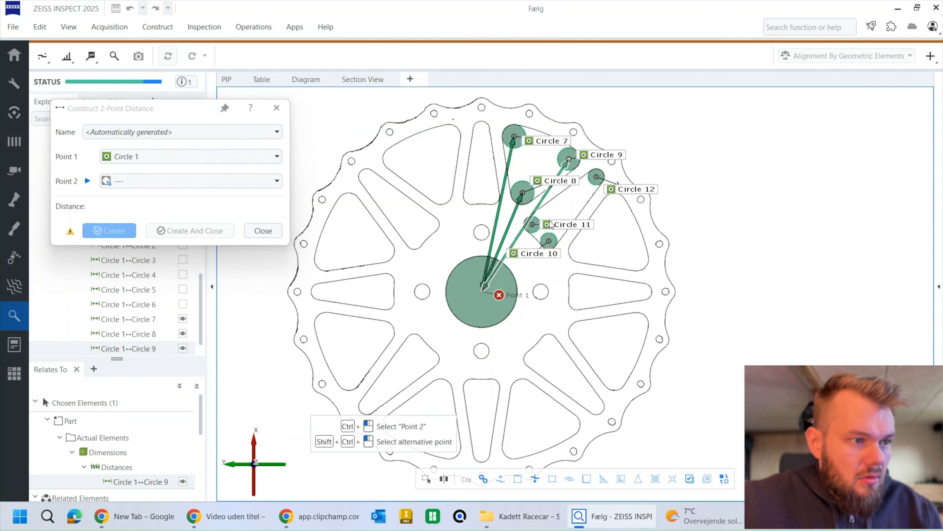
{"action": "left_click", "coordinate": [545, 255], "text": "ctrl"}
{"action": "key", "text": "Return"}
{"action": "left_click", "coordinate": [498, 297], "text": "ctrl"}
{"action": "left_click", "coordinate": [568, 225], "text": "ctrl"}
{"action": "key", "text": "Return"}
{"action": "left_click", "coordinate": [496, 297], "text": "ctrl"}
{"action": "left_click", "coordinate": [635, 193], "text": "ctrl"}
{"action": "key", "text": "Return"}
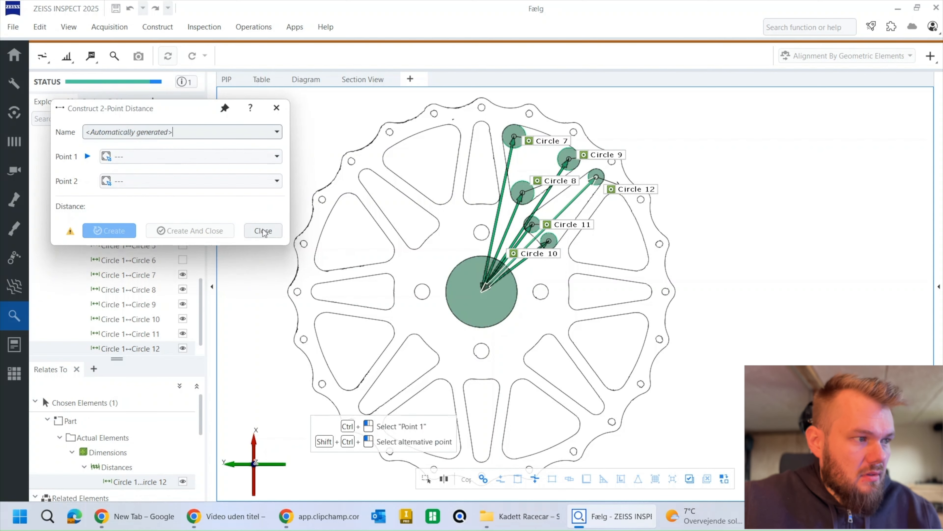
{"action": "left_click", "coordinate": [263, 231]}
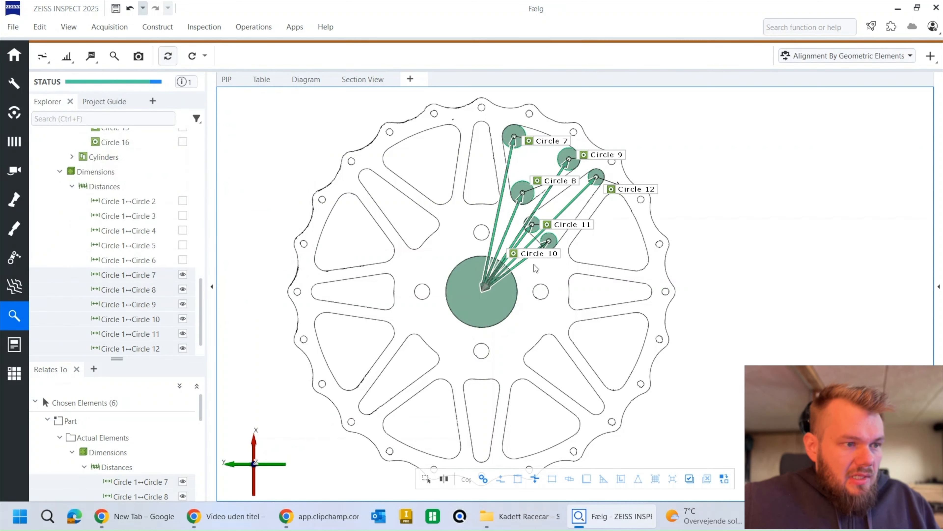
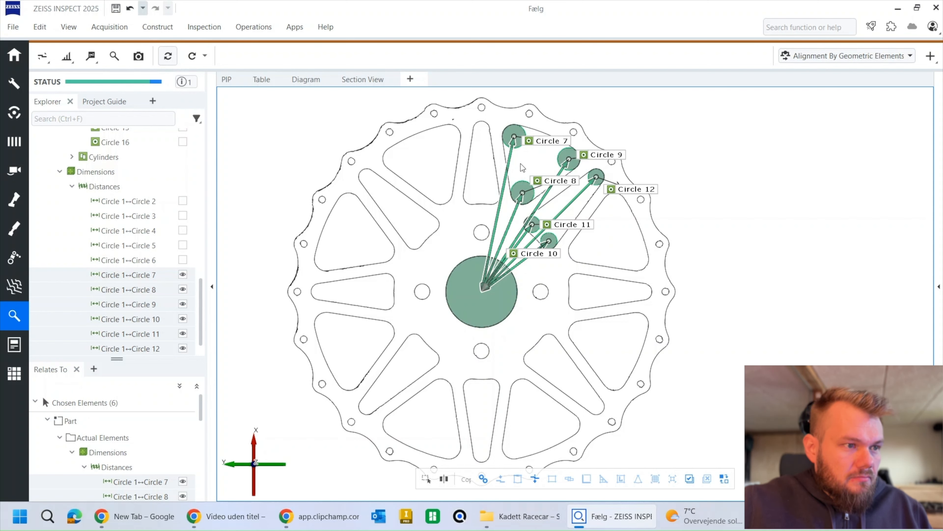
Step: Add X and Y distance checks to the six distances from Circle 1 to Circles 7 through 12
{"action": "left_click", "coordinate": [501, 204]}
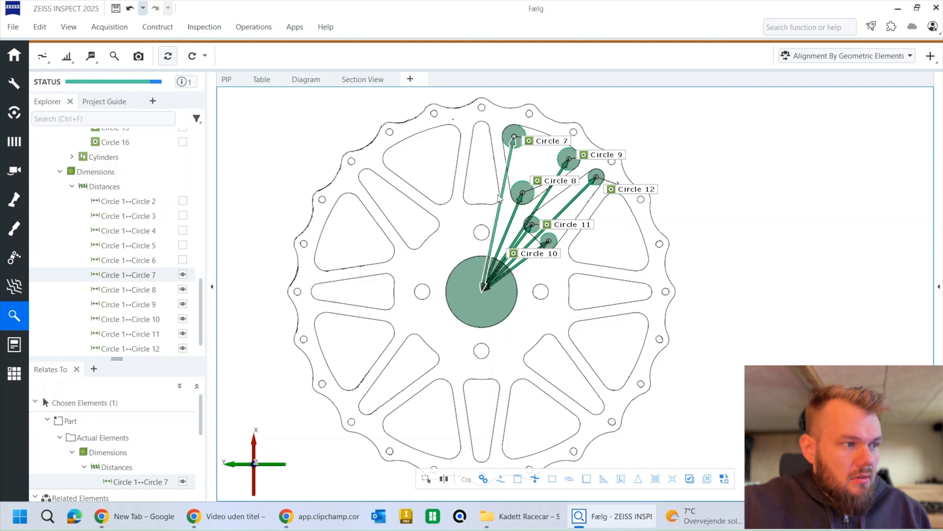
{"action": "left_click", "coordinate": [518, 214], "text": "ctrl"}
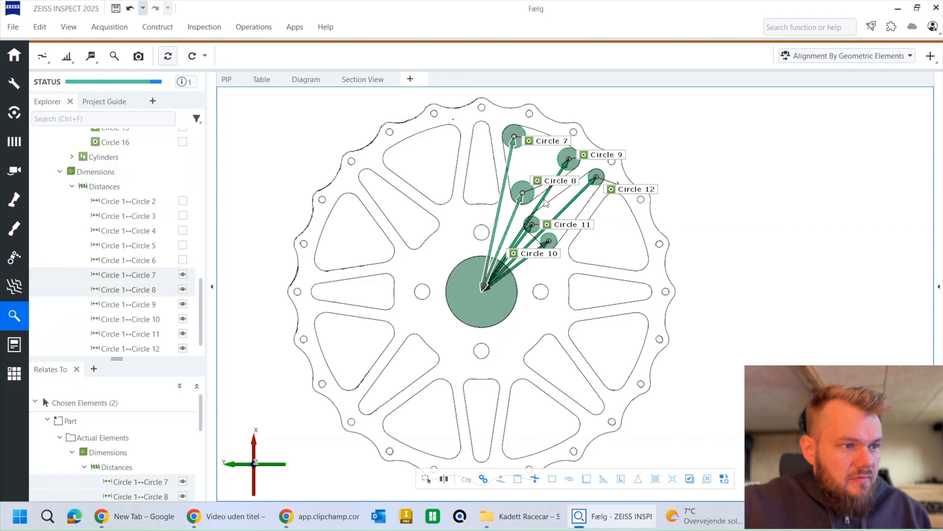
{"action": "left_click", "coordinate": [544, 203], "text": "ctrl"}
{"action": "left_click", "coordinate": [534, 234], "text": "ctrl"}
{"action": "left_click", "coordinate": [524, 241], "text": "ctrl"}
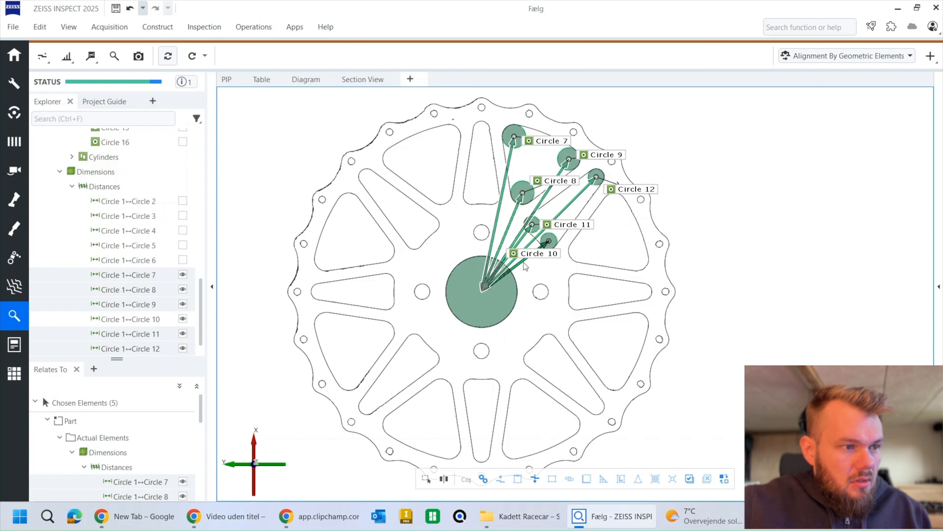
{"action": "left_click", "coordinate": [525, 264], "text": "ctrl"}
{"action": "left_click", "coordinate": [116, 55]}
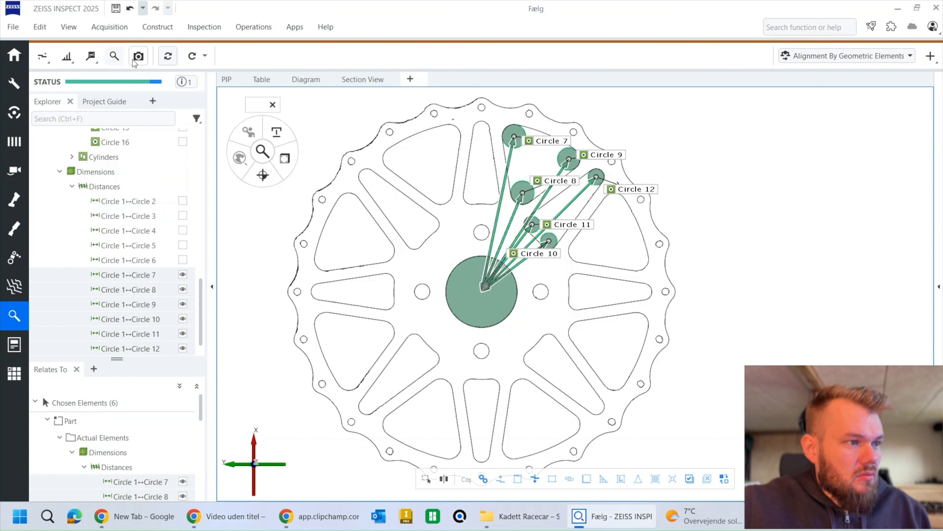
{"action": "left_click", "coordinate": [286, 155]}
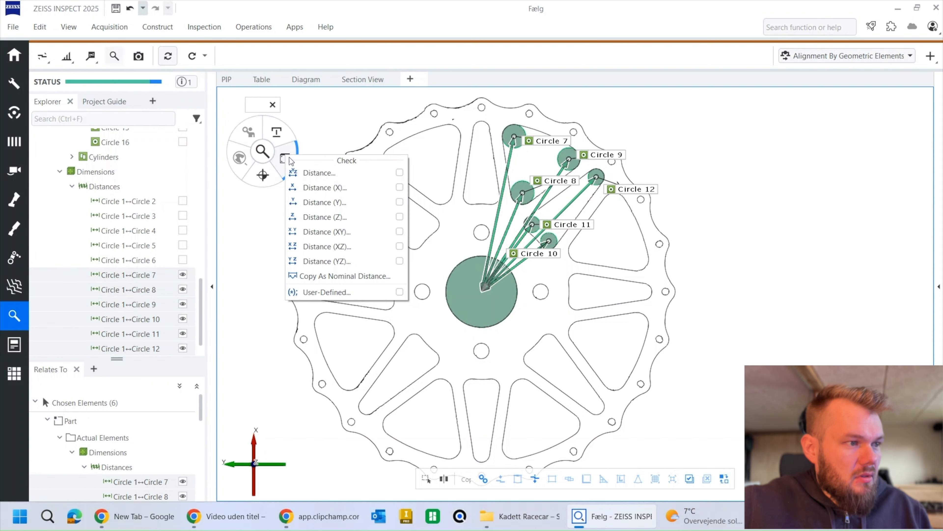
{"action": "left_click", "coordinate": [328, 188]}
{"action": "left_click", "coordinate": [329, 203]}
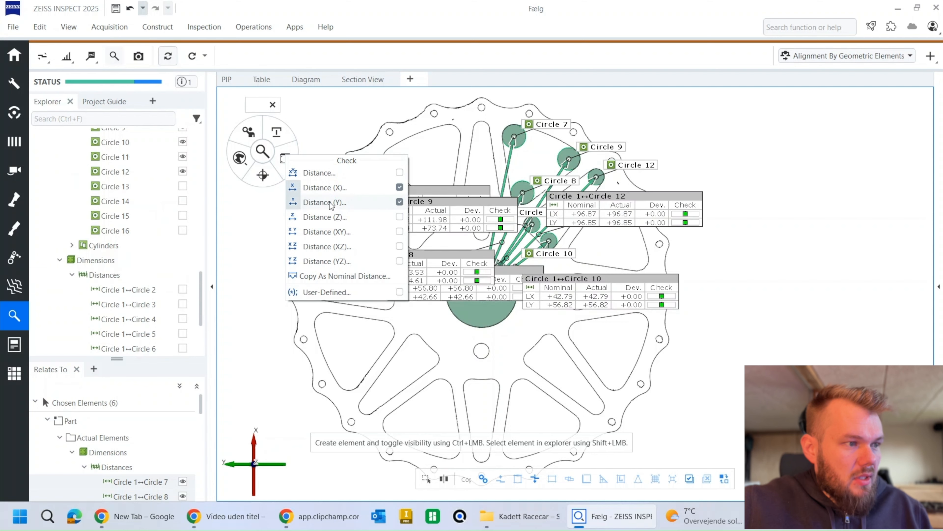
Step: Spread the overlapping distance labels around the section so the tables for Circles 7 to 12 are separated
{"action": "left_click_drag", "start_coordinate": [460, 215], "coordinate": [697, 107]}
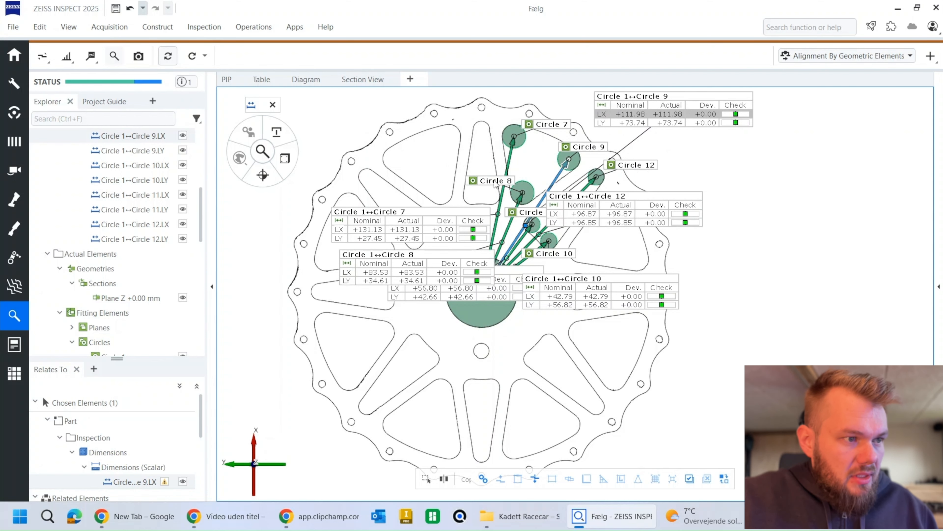
{"action": "scroll", "coordinate": [495, 184], "scroll_direction": "up", "scroll_amount": 2}
{"action": "middle_click_drag", "start_coordinate": [495, 165], "coordinate": [451, 228]}
{"action": "left_click_drag", "start_coordinate": [590, 288], "coordinate": [726, 336]}
{"action": "left_click_drag", "start_coordinate": [385, 286], "coordinate": [347, 224]}
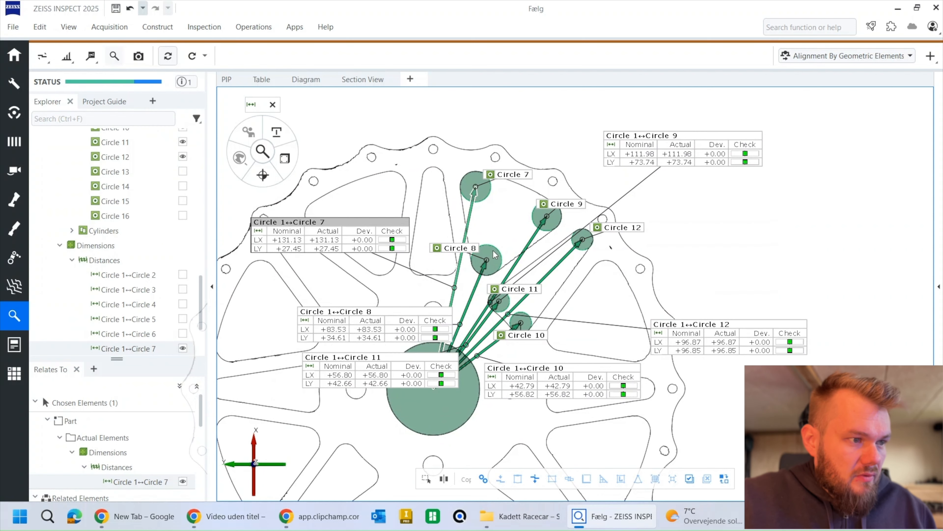
Step: Hide Circles 7 to 12 and the hub's Circle 1, leaving only the distances and their labels over the section
{"action": "left_click", "coordinate": [475, 248]}
{"action": "key", "text": "space"}
{"action": "left_click", "coordinate": [514, 175]}
{"action": "key", "text": "space"}
{"action": "left_click", "coordinate": [563, 206]}
{"action": "key", "text": "space"}
{"action": "left_click", "coordinate": [614, 236]}
{"action": "key", "text": "space"}
{"action": "left_click", "coordinate": [529, 337]}
{"action": "key", "text": "space"}
{"action": "left_click", "coordinate": [514, 292]}
{"action": "key", "text": "space"}
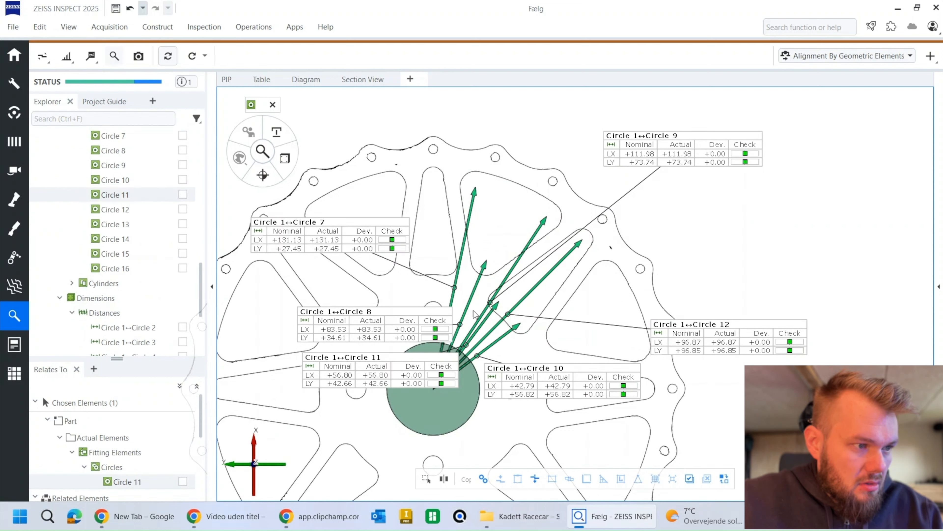
{"action": "left_click", "coordinate": [443, 409]}
{"action": "key", "text": "space"}
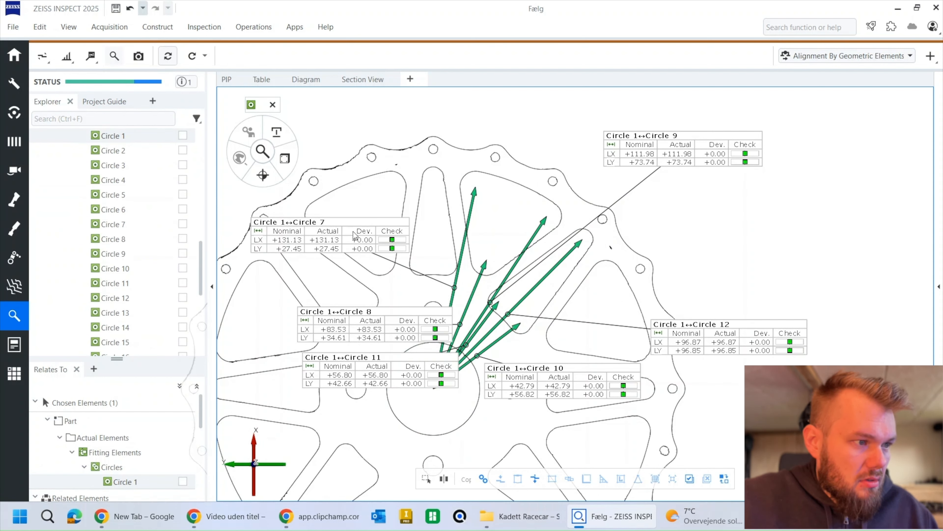
Step: Move the Circle 7 and Circle 8 labels aside and offset Circle 7's LX dimension to the left of the hub
{"action": "left_click_drag", "start_coordinate": [364, 224], "coordinate": [395, 166]}
{"action": "left_click_drag", "start_coordinate": [412, 327], "coordinate": [582, 427]}
{"action": "left_click", "coordinate": [394, 182]}
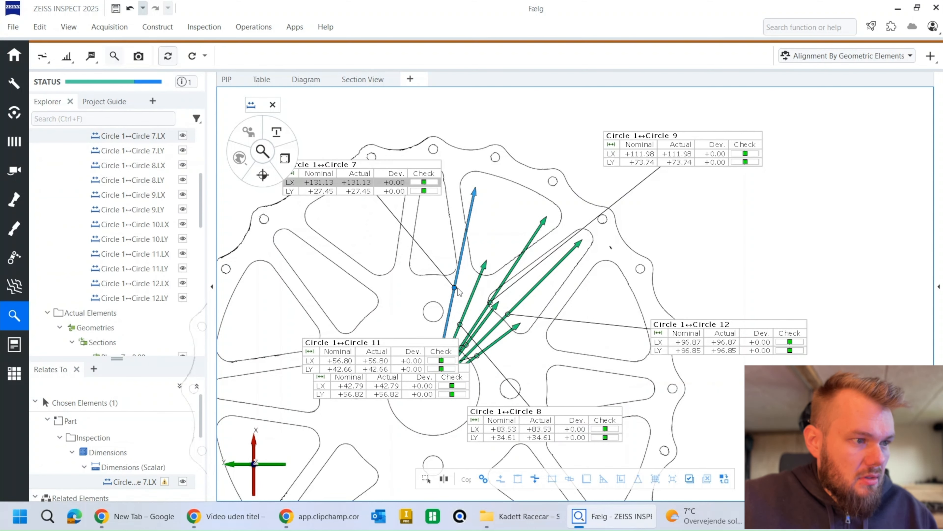
{"action": "left_click_drag", "start_coordinate": [455, 289], "coordinate": [427, 287]}
{"action": "left_click_drag", "start_coordinate": [355, 289], "coordinate": [353, 284]}
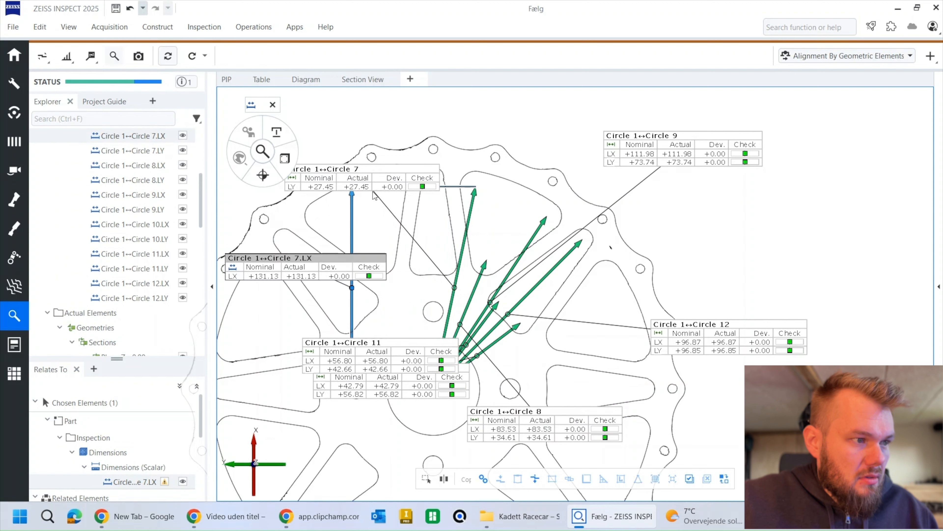
Step: Offset Circle 7's LY dimension above the wheel and hide the direct Circle 1 to Circle 7 distance
{"action": "left_click", "coordinate": [377, 192]}
{"action": "left_click_drag", "start_coordinate": [455, 288], "coordinate": [454, 248]}
{"action": "left_click", "coordinate": [260, 466]}
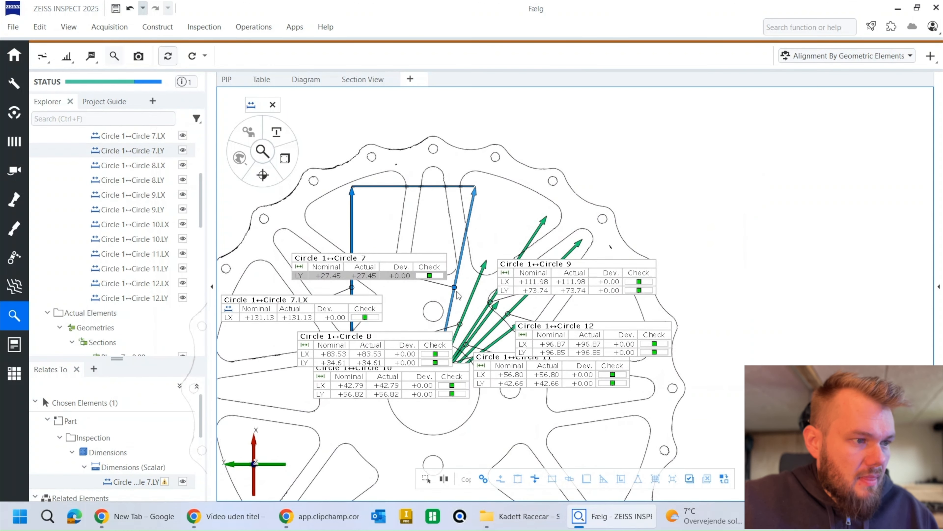
{"action": "left_click_drag", "start_coordinate": [455, 292], "coordinate": [448, 130]}
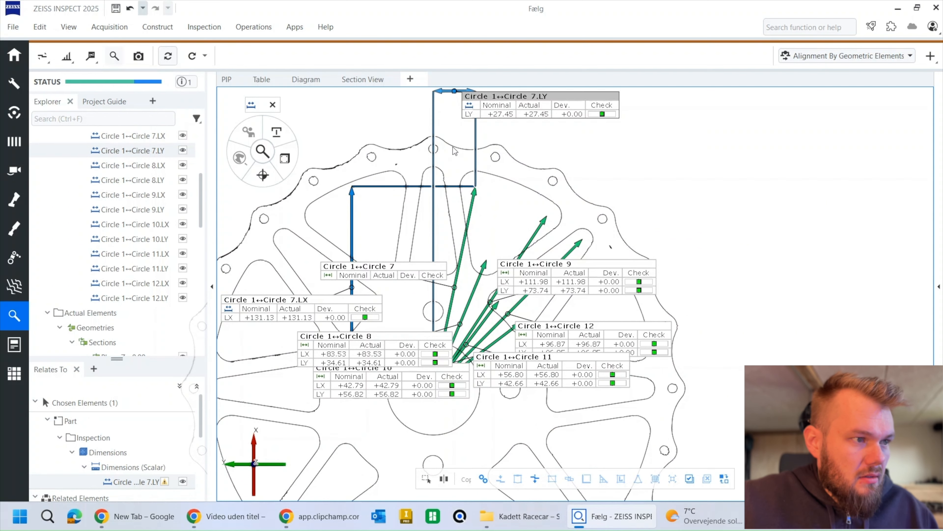
{"action": "left_click", "coordinate": [409, 270]}
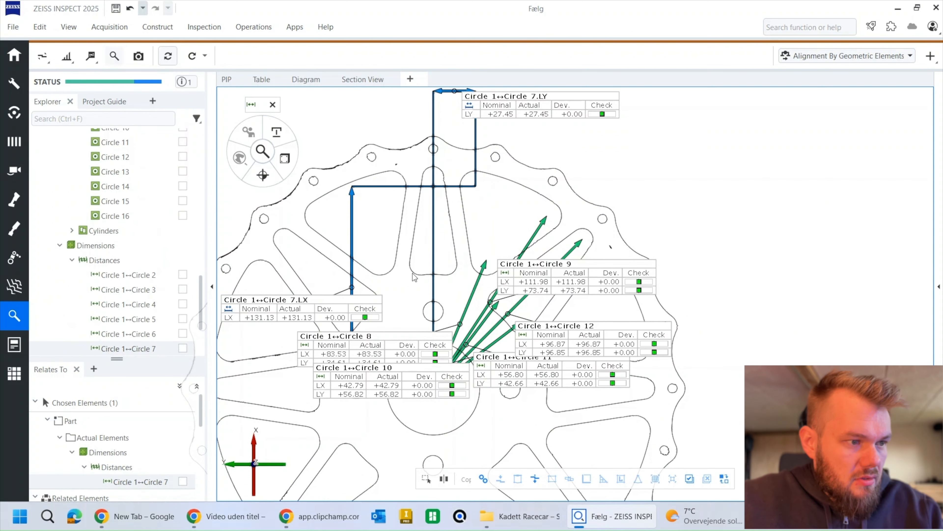
Step: Offset Circle 8's LX dimension to the left of Circle 7's and its LY dimension above Circle 8's position
{"action": "scroll", "coordinate": [559, 275], "scroll_direction": "down", "scroll_amount": 3}
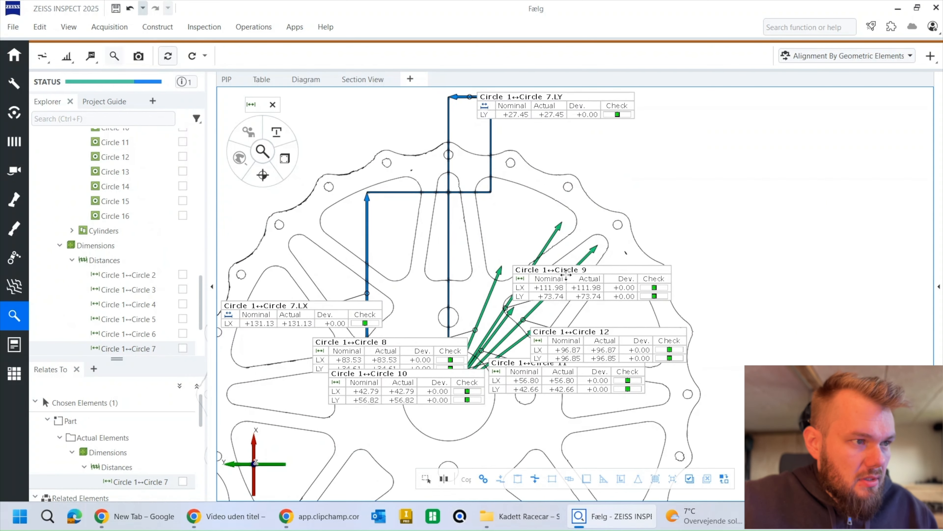
{"action": "left_click", "coordinate": [428, 333]}
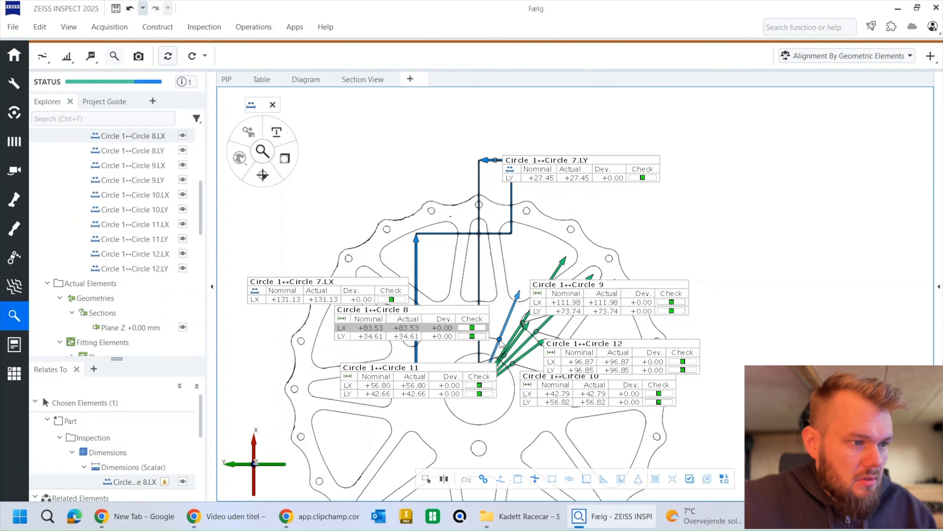
{"action": "left_click_drag", "start_coordinate": [501, 343], "coordinate": [403, 341]}
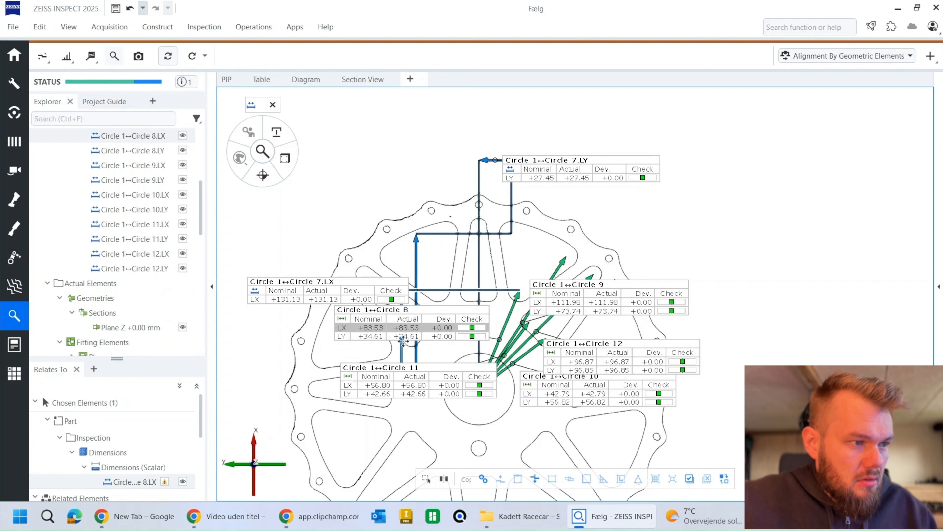
{"action": "left_click", "coordinate": [408, 331]}
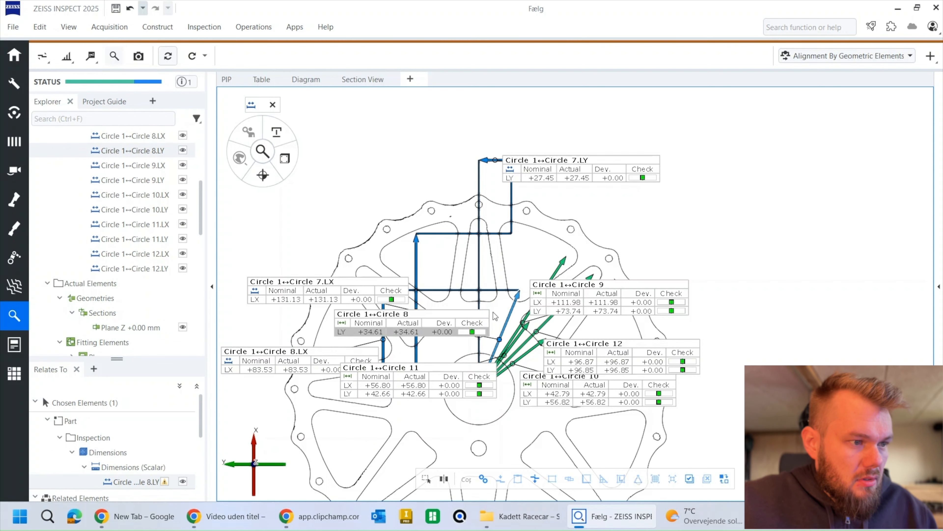
{"action": "left_click_drag", "start_coordinate": [505, 342], "coordinate": [505, 262]}
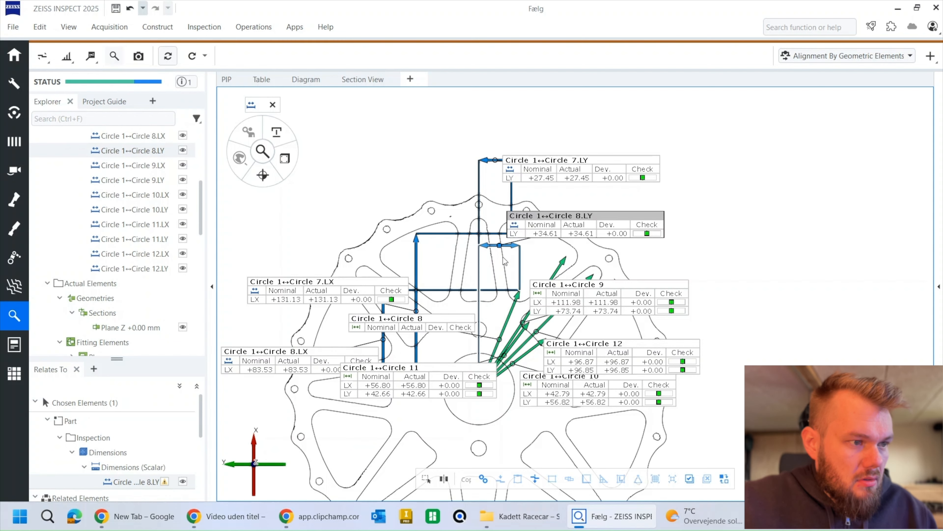
Step: Offset Circle 9's LX dimension to the right of the wheel and its LY dimension above the wheel
{"action": "left_click", "coordinate": [574, 303]}
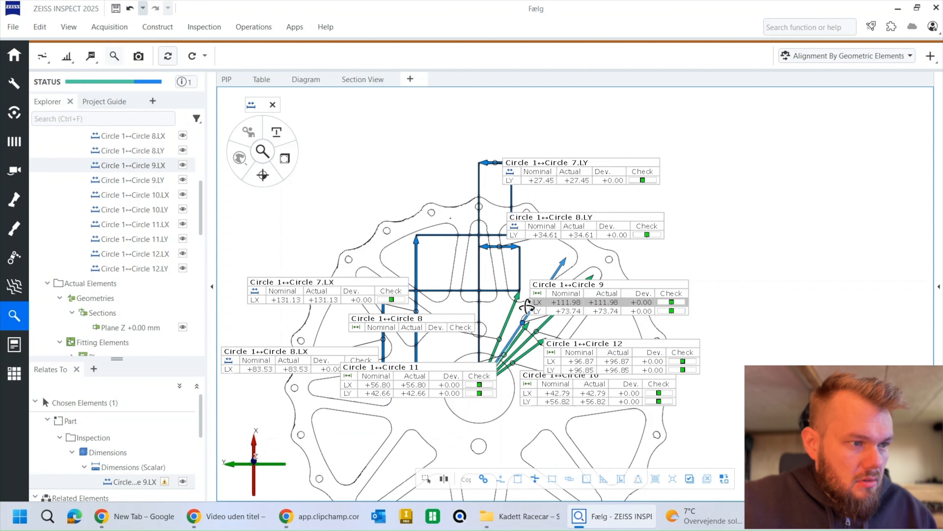
{"action": "left_click_drag", "start_coordinate": [522, 325], "coordinate": [743, 323]}
{"action": "left_click", "coordinate": [540, 314]}
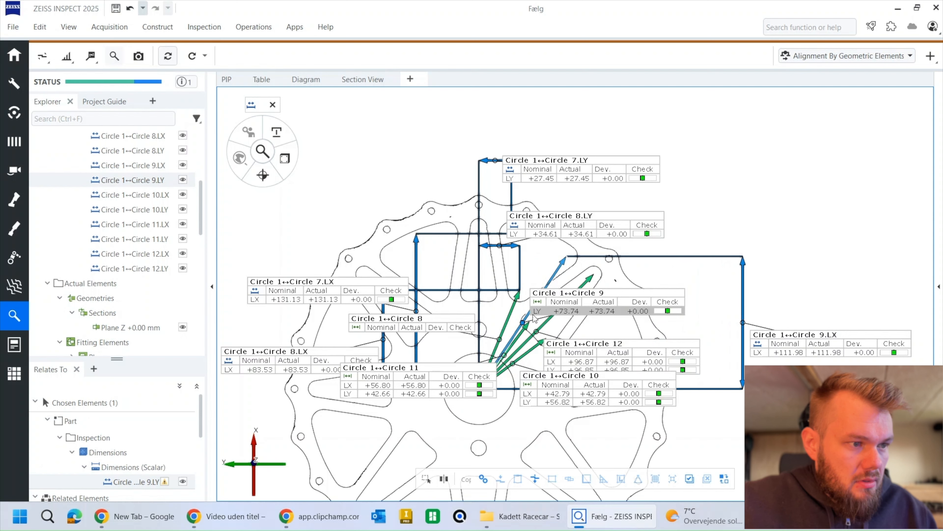
{"action": "left_click_drag", "start_coordinate": [525, 324], "coordinate": [509, 134]}
Step: Move the Circle 9 and Circle 7 LY labels clear of each other and hide the direct Circle 1 to Circle 9 distance
{"action": "left_click_drag", "start_coordinate": [588, 106], "coordinate": [659, 126]}
{"action": "left_click_drag", "start_coordinate": [547, 171], "coordinate": [322, 159]}
{"action": "right_click_drag", "start_coordinate": [701, 237], "coordinate": [714, 209]}
{"action": "left_click", "coordinate": [601, 273]}
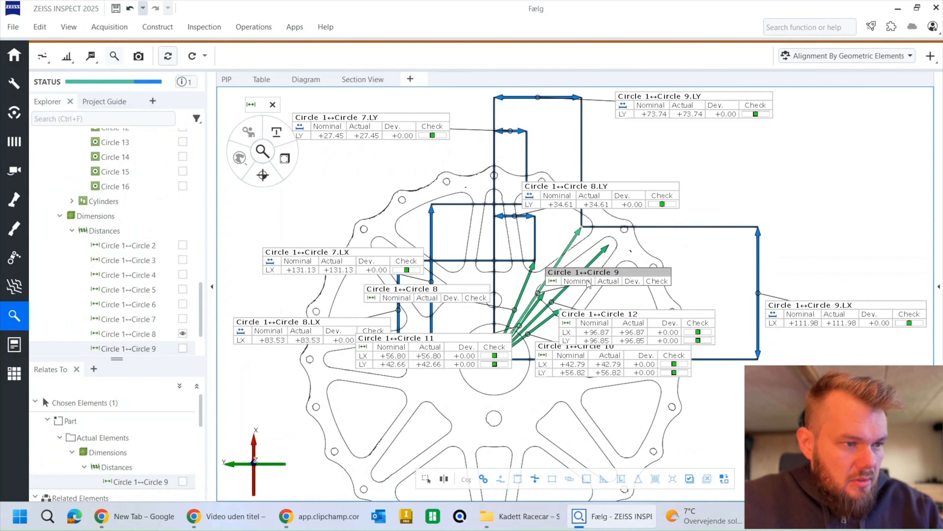
{"action": "key", "text": "h"}
Step: Offset Circle 12's LX dimension to the right, inside Circle 9's, and its LY dimension above the wheel
{"action": "left_click_drag", "start_coordinate": [597, 322], "coordinate": [617, 302]}
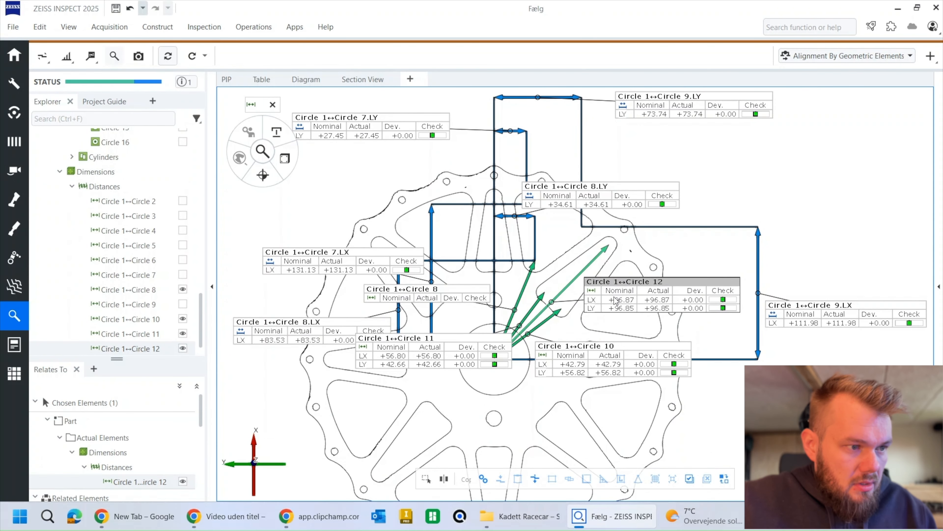
{"action": "left_click_drag", "start_coordinate": [552, 303], "coordinate": [736, 315]}
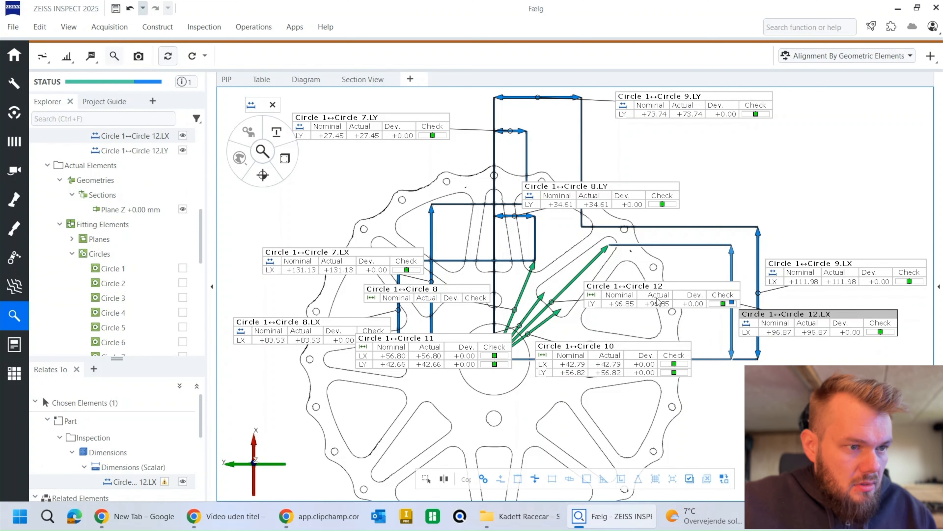
{"action": "left_click", "coordinate": [642, 303]}
{"action": "left_click_drag", "start_coordinate": [553, 304], "coordinate": [548, 95]}
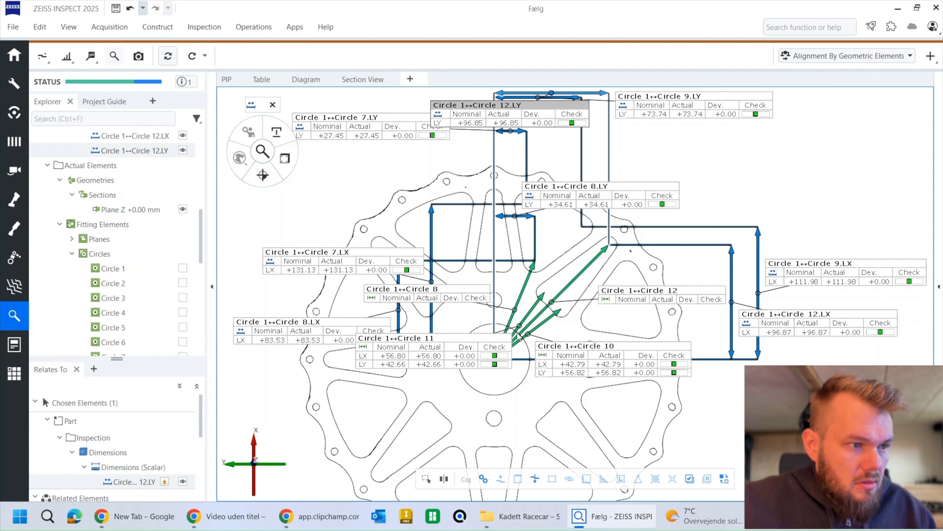
Step: Offset Circle 11's LX dimension to the left and its LY dimension below the hub, and hide the direct Circle 11 distance
{"action": "left_click", "coordinate": [451, 356]}
{"action": "left_click_drag", "start_coordinate": [521, 329], "coordinate": [357, 325]}
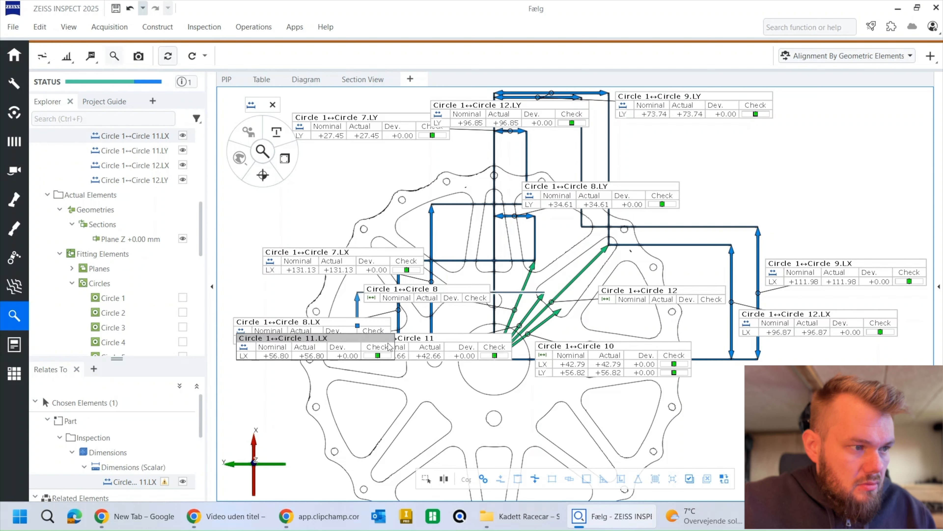
{"action": "left_click", "coordinate": [439, 356]}
{"action": "left_click_drag", "start_coordinate": [520, 329], "coordinate": [520, 452]}
{"action": "left_click", "coordinate": [499, 347]}
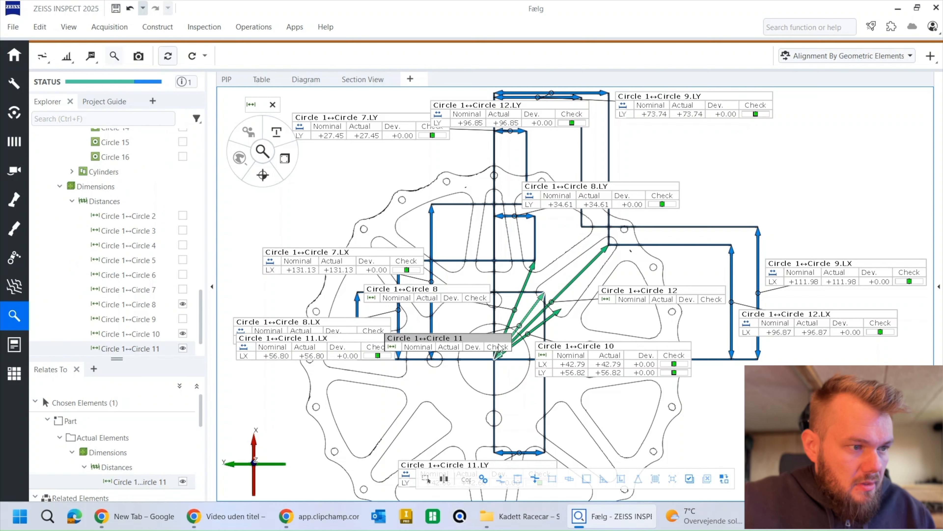
Step: Offset Circle 10's LX dimension to the right and its LY dimension below the hub, and hide the direct Circle 10 distance
{"action": "left_click", "coordinate": [576, 363]}
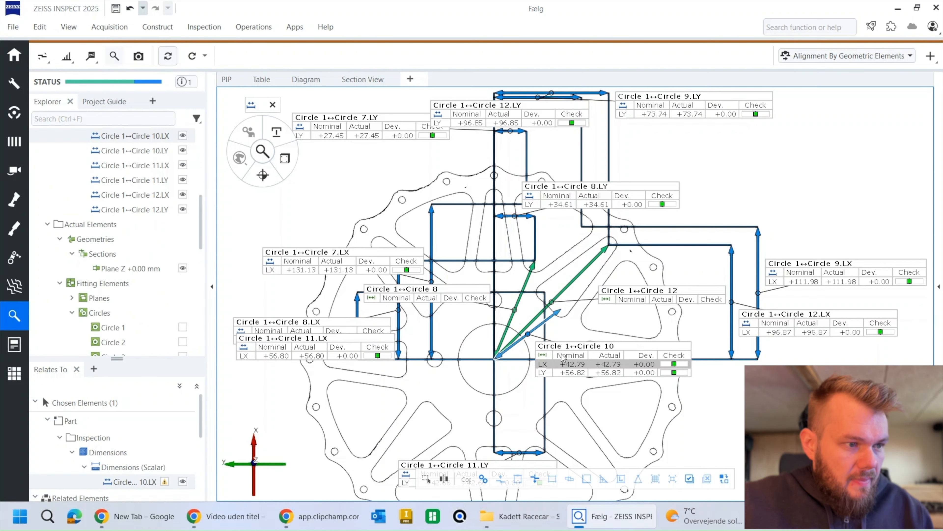
{"action": "left_click_drag", "start_coordinate": [529, 337], "coordinate": [711, 339]}
{"action": "left_click", "coordinate": [607, 364]}
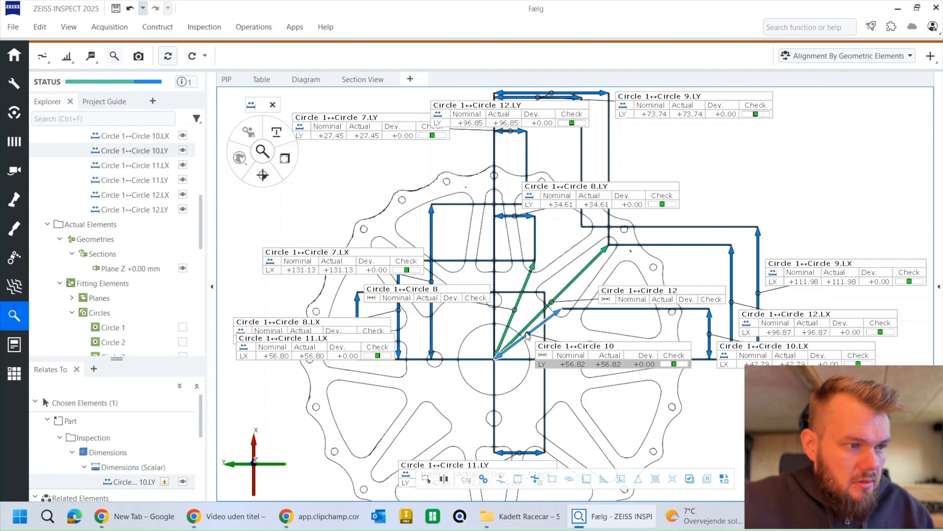
{"action": "left_click_drag", "start_coordinate": [529, 336], "coordinate": [577, 452]}
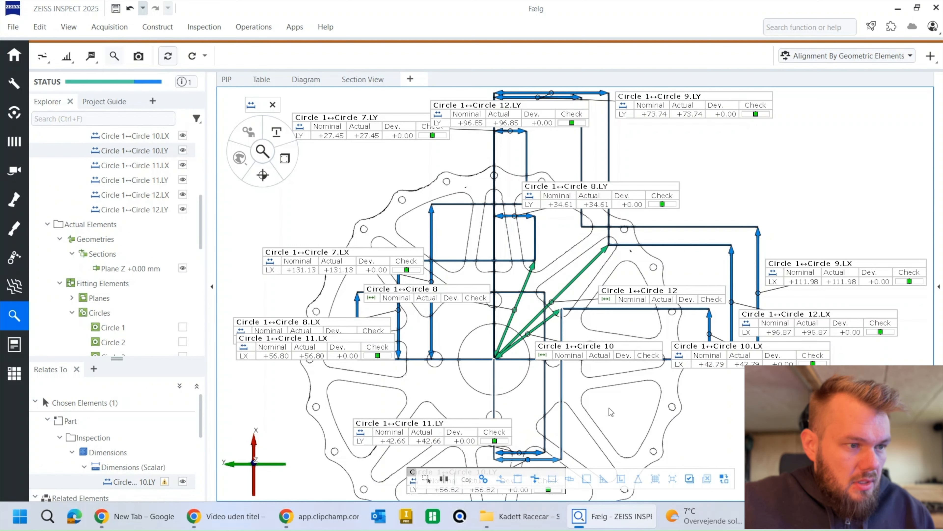
{"action": "left_click", "coordinate": [556, 351]}
{"action": "key", "text": "ctrl+h"}
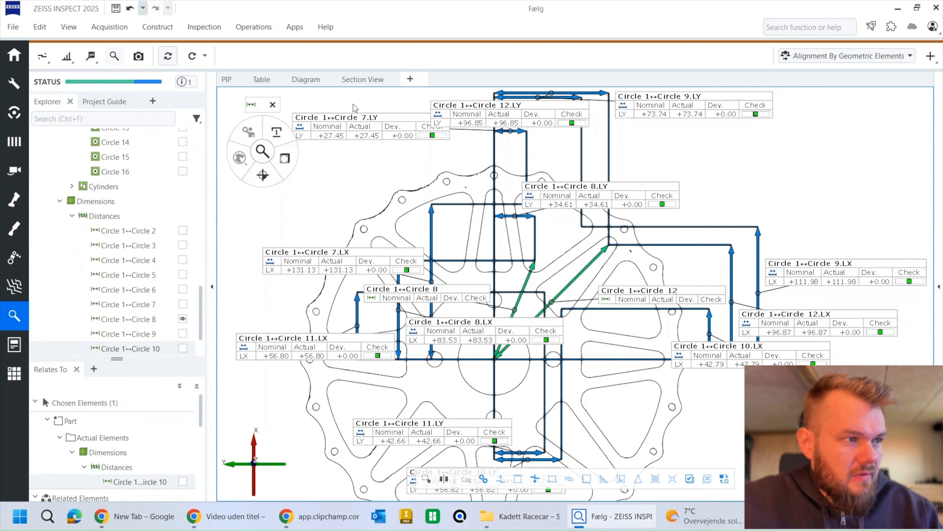
Step: Create a report page from the view and raise Circle 12's LY dimension well above Circle 9's, with its label to the right
{"action": "left_click", "coordinate": [138, 56]}
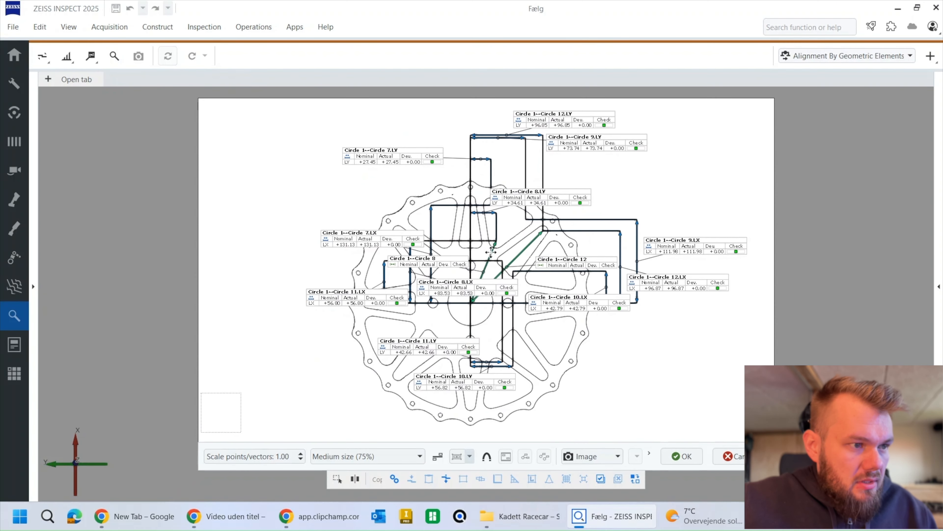
{"action": "scroll", "coordinate": [482, 249], "scroll_direction": "up", "scroll_amount": 1}
{"action": "left_click_drag", "start_coordinate": [481, 247], "coordinate": [466, 262]}
{"action": "left_click_drag", "start_coordinate": [522, 163], "coordinate": [516, 179]}
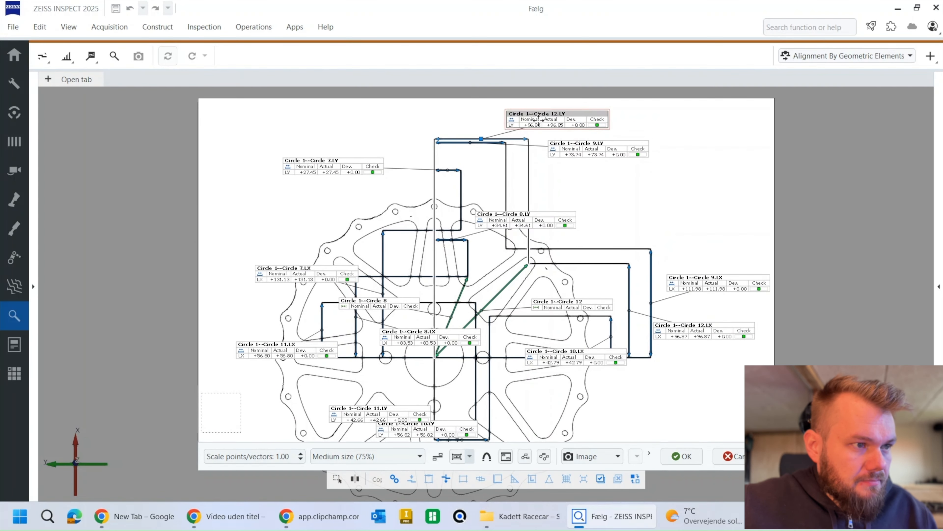
{"action": "mouse_move", "coordinate": [479, 138]}
{"action": "left_mouse_down"}
{"action": "mouse_move", "coordinate": [473, 116]}
{"action": "mouse_move", "coordinate": [480, 138]}
{"action": "left_mouse_up"}
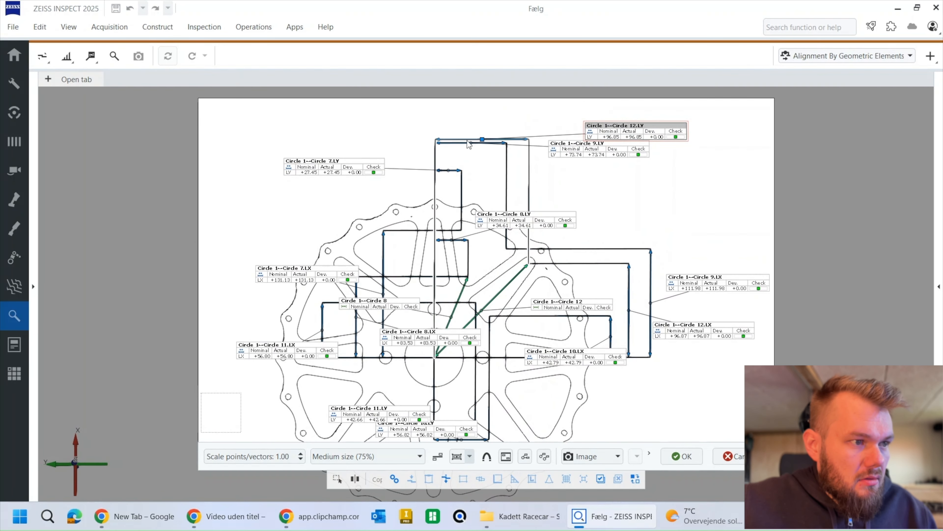
{"action": "left_click", "coordinate": [74, 464]}
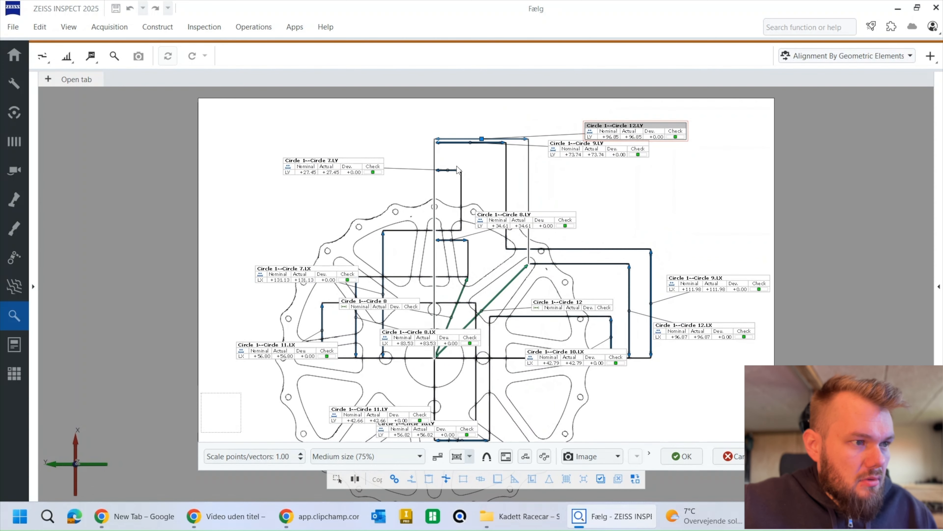
{"action": "left_click_drag", "start_coordinate": [481, 138], "coordinate": [482, 110]}
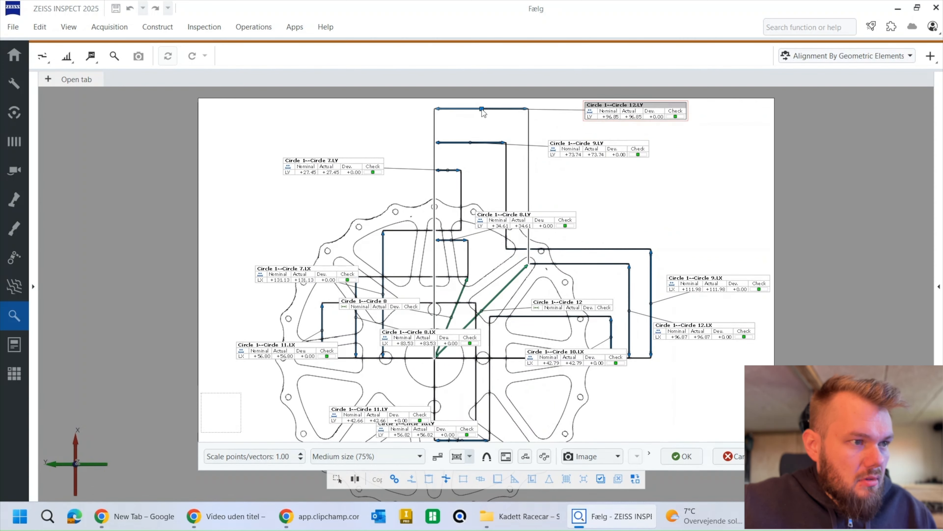
Step: Move the Circle 9, Circle 7 and Circle 8 LY labels to the right, near Circle 12's LY label
{"action": "left_click_drag", "start_coordinate": [602, 156], "coordinate": [635, 149]}
{"action": "left_click_drag", "start_coordinate": [344, 166], "coordinate": [643, 171]}
{"action": "left_click_drag", "start_coordinate": [529, 221], "coordinate": [614, 240]}
Step: Raise Circle 8's LY dimension above the wheel, place Circle 7's just below it, and align both labels in the right-hand column
{"action": "left_click_drag", "start_coordinate": [451, 239], "coordinate": [460, 210]}
{"action": "left_click", "coordinate": [593, 174]}
{"action": "mouse_move", "coordinate": [448, 171]}
{"action": "left_mouse_down"}
{"action": "mouse_move", "coordinate": [447, 225]}
{"action": "mouse_move", "coordinate": [452, 168]}
{"action": "left_mouse_up"}
{"action": "left_click", "coordinate": [450, 207]}
{"action": "left_click_drag", "start_coordinate": [596, 164], "coordinate": [616, 167]}
{"action": "left_click", "coordinate": [482, 226]}
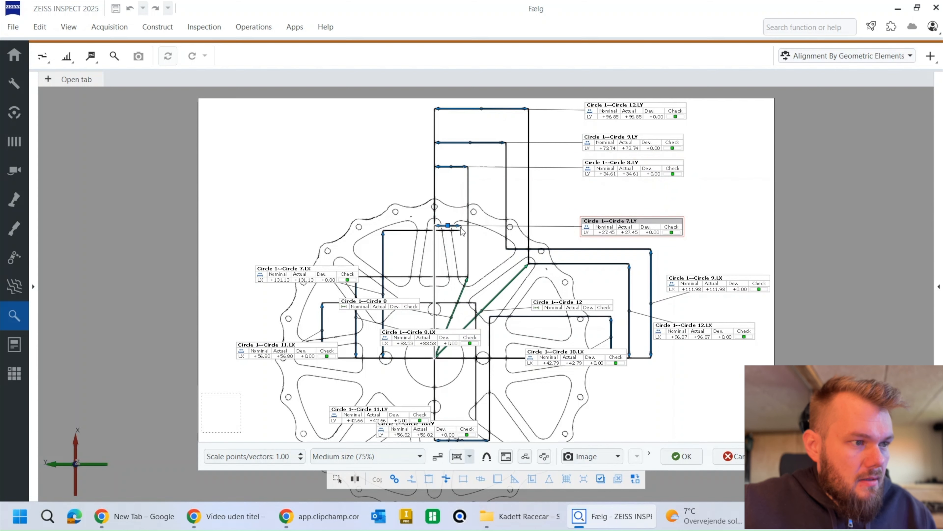
{"action": "mouse_move", "coordinate": [450, 220]}
{"action": "left_mouse_down"}
{"action": "mouse_move", "coordinate": [451, 205]}
{"action": "mouse_move", "coordinate": [448, 219]}
{"action": "left_mouse_up"}
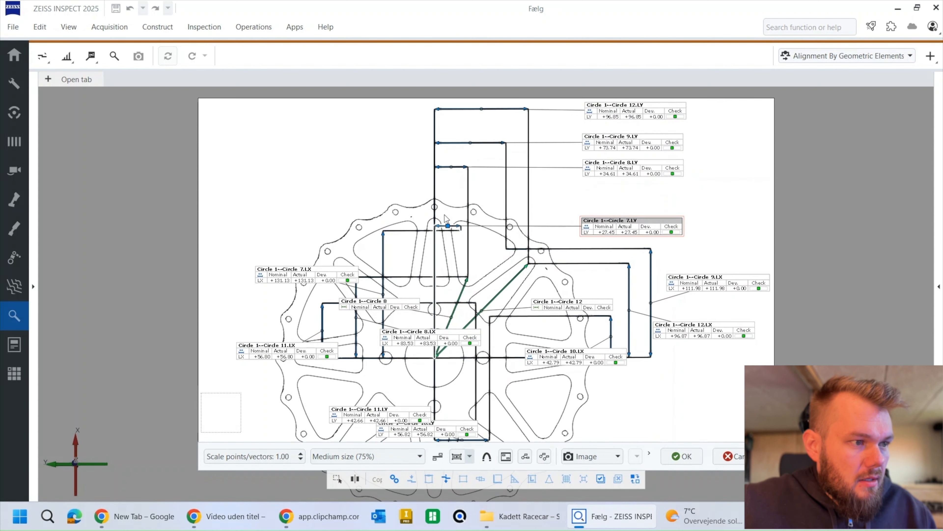
{"action": "left_click", "coordinate": [75, 465]}
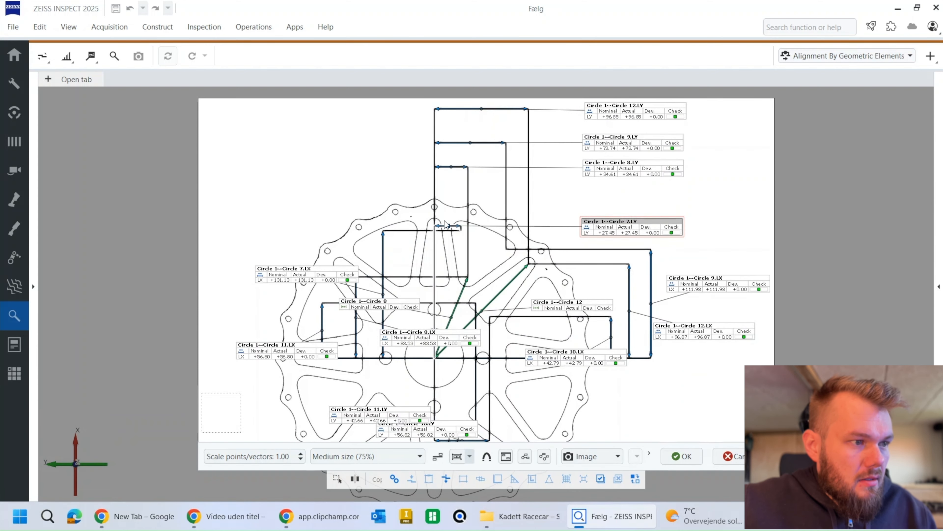
{"action": "left_click_drag", "start_coordinate": [449, 226], "coordinate": [447, 193]}
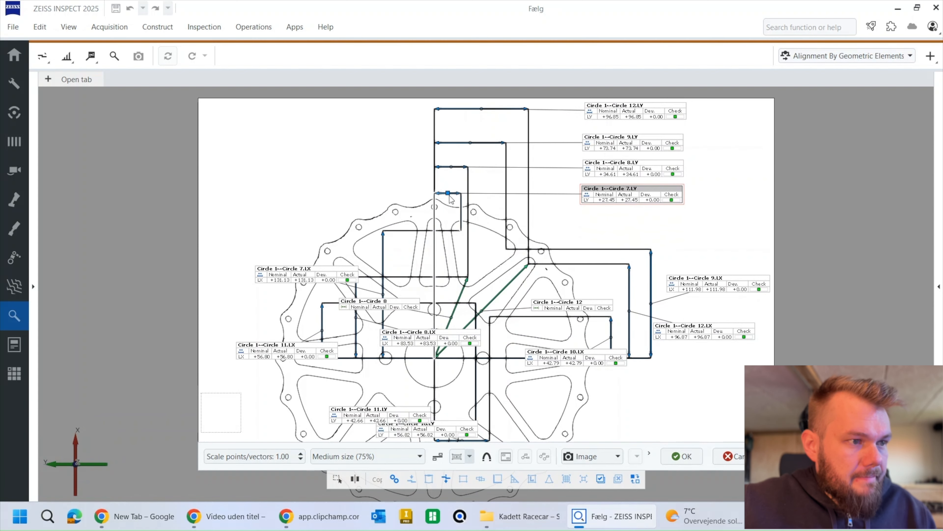
Step: Remove the direct Circle 12 distance from the page and move the Circle 10, Circle 12 and Circle 9 LX labels clear of the geometry
{"action": "middle_click_drag", "start_coordinate": [669, 234], "coordinate": [670, 228]}
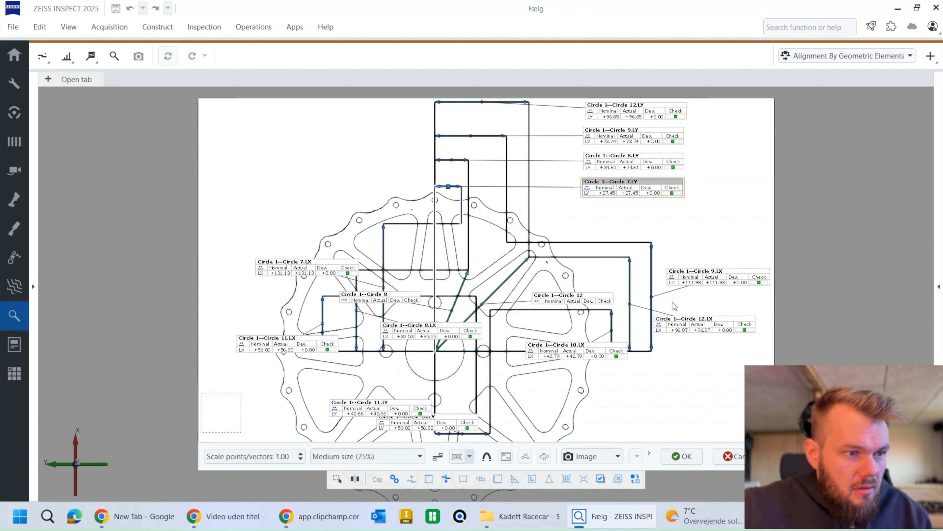
{"action": "left_click", "coordinate": [563, 297]}
{"action": "key", "text": "Delete"}
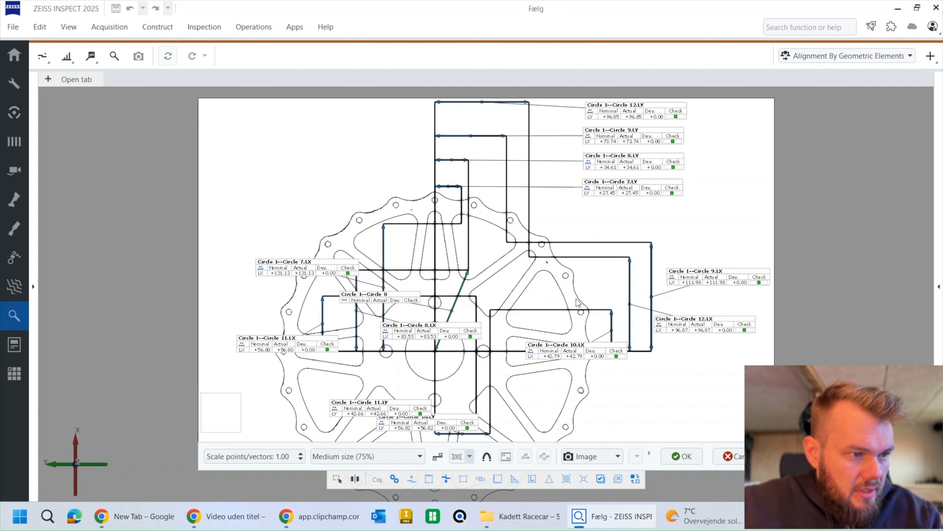
{"action": "left_click_drag", "start_coordinate": [565, 357], "coordinate": [597, 419]}
{"action": "left_click_drag", "start_coordinate": [711, 318], "coordinate": [624, 220]}
{"action": "left_click_drag", "start_coordinate": [708, 281], "coordinate": [708, 297]}
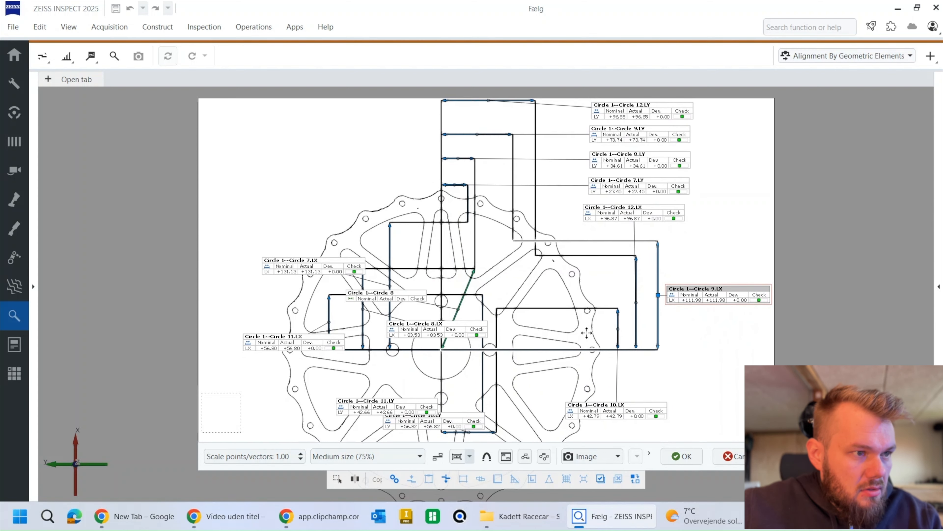
Step: Remove the direct Circle 8 distance and offset Circle 7's LX dimension left beyond the wheel, with its label at the upper left
{"action": "left_click", "coordinate": [400, 300]}
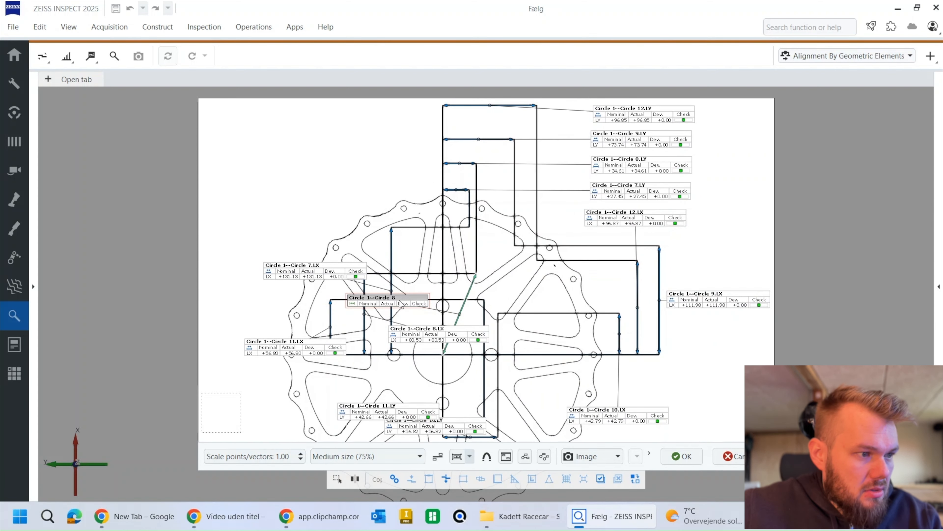
{"action": "key", "text": "Delete"}
{"action": "left_click", "coordinate": [326, 278]}
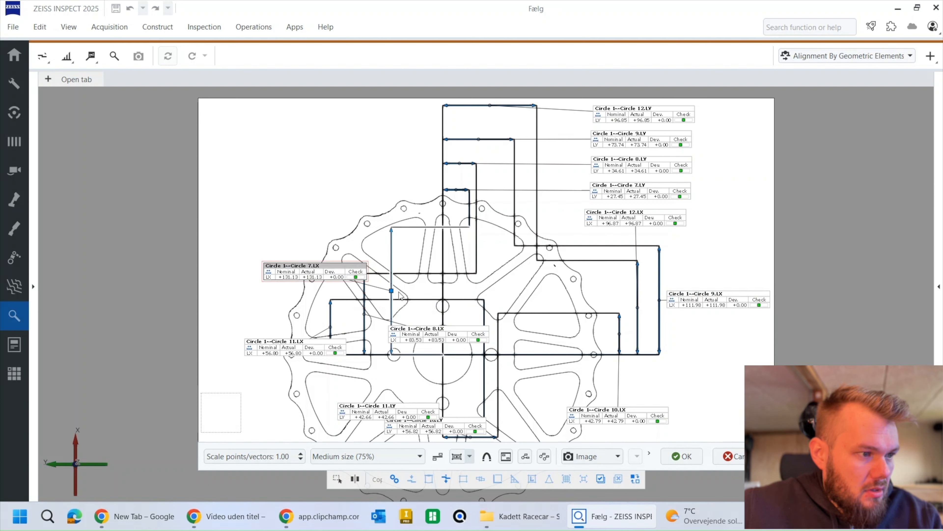
{"action": "left_click_drag", "start_coordinate": [392, 292], "coordinate": [236, 299]}
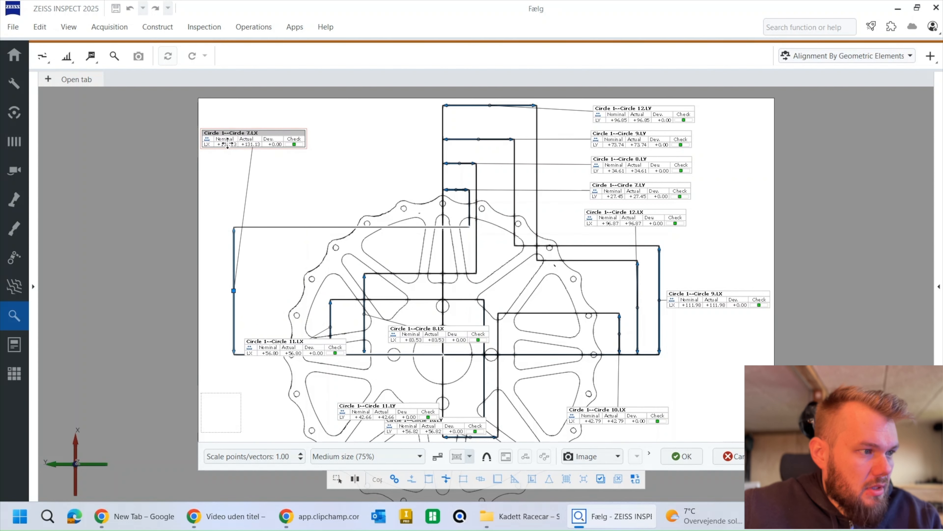
Step: Offset Circle 8's LX dimension left, inside Circle 7's, and place the Circle 8 and Circle 11 LX labels above the wheel's left side
{"action": "left_click", "coordinate": [364, 289]}
{"action": "left_click_drag", "start_coordinate": [430, 339], "coordinate": [352, 201]}
{"action": "left_click_drag", "start_coordinate": [366, 305], "coordinate": [273, 305]}
{"action": "left_click", "coordinate": [329, 347]}
{"action": "left_click_drag", "start_coordinate": [329, 348], "coordinate": [363, 169]}
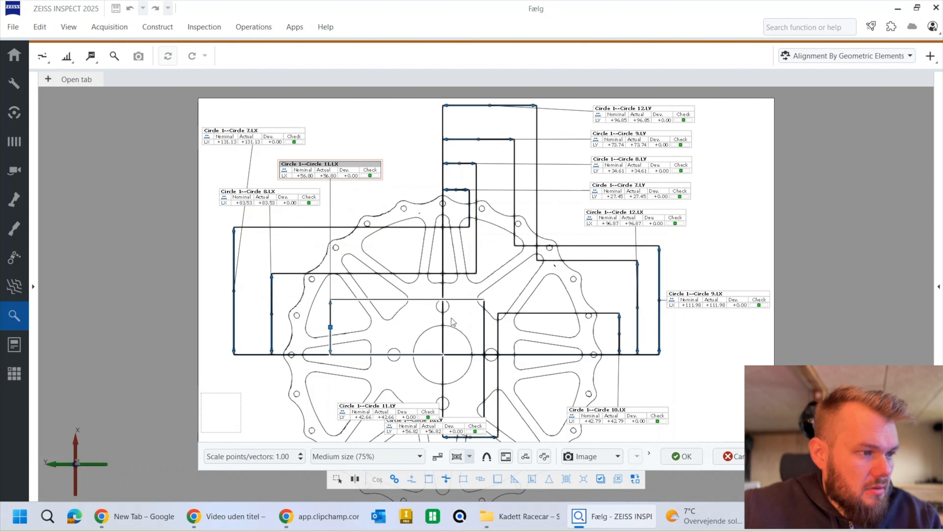
Step: Bring Circle 11's LY dimension up close to the hub with its label to the left, separated from Circle 10's LY label
{"action": "left_click", "coordinate": [371, 411]}
{"action": "left_click_drag", "start_coordinate": [372, 412], "coordinate": [326, 404]}
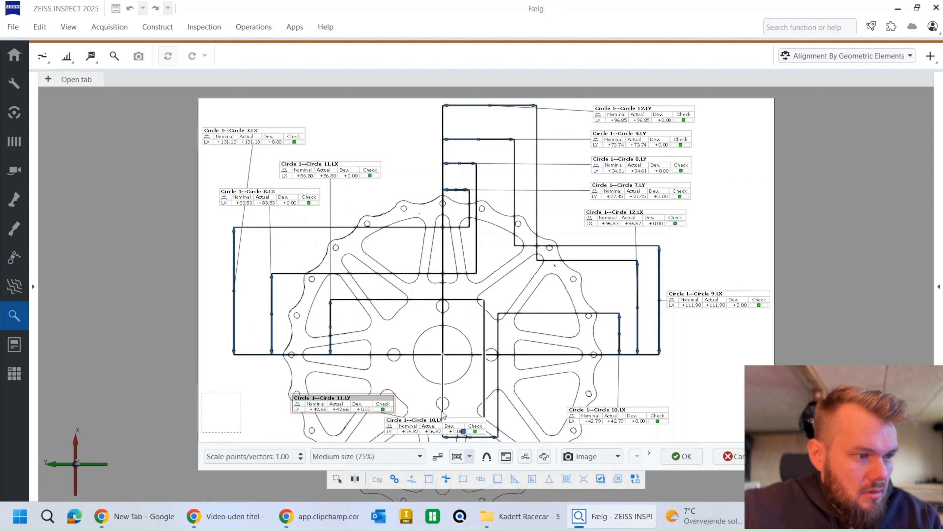
{"action": "left_click_drag", "start_coordinate": [463, 434], "coordinate": [480, 397]}
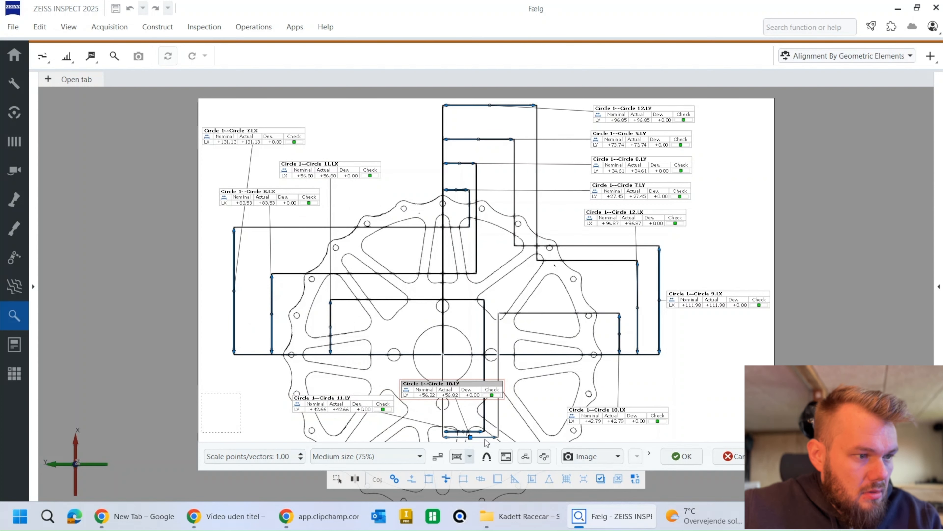
{"action": "left_click", "coordinate": [377, 417]}
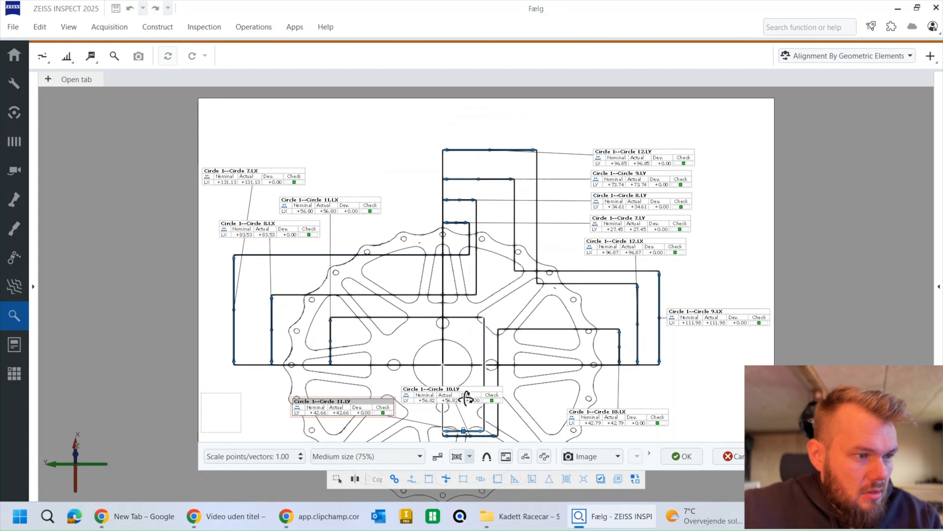
{"action": "left_click_drag", "start_coordinate": [464, 432], "coordinate": [336, 380]}
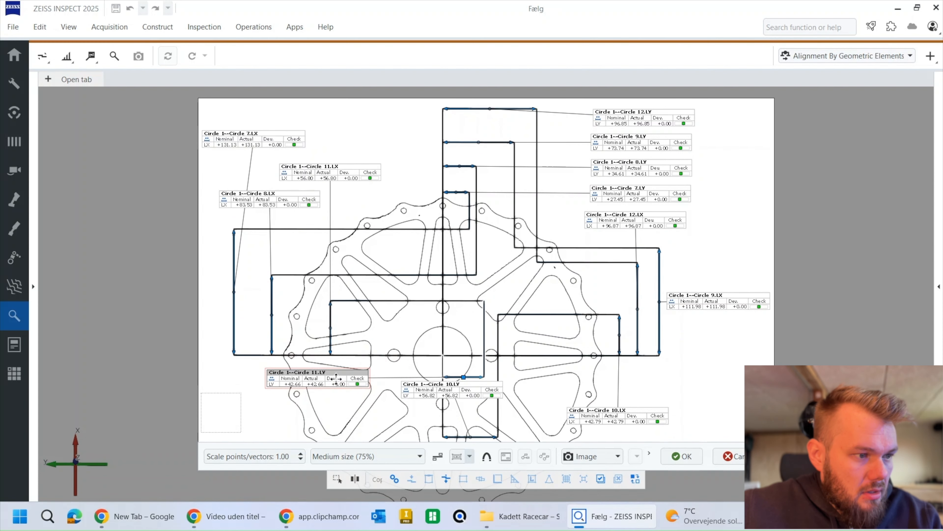
Step: Raise Circle 10's LY dimension to just below Circle 11's, place its label underneath, and finish creating the report page
{"action": "left_click", "coordinate": [467, 398]}
{"action": "left_click_drag", "start_coordinate": [474, 440], "coordinate": [477, 386]}
{"action": "mouse_move", "coordinate": [470, 347]}
{"action": "left_mouse_down"}
{"action": "mouse_move", "coordinate": [456, 420]}
{"action": "mouse_move", "coordinate": [489, 420]}
{"action": "left_mouse_up"}
{"action": "right_click_drag", "start_coordinate": [517, 375], "coordinate": [526, 375]}
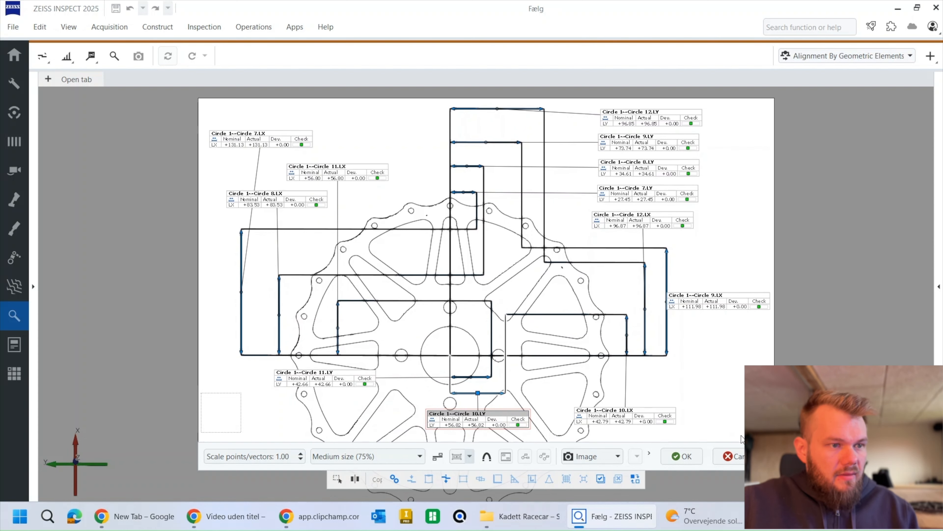
{"action": "left_click", "coordinate": [682, 457]}
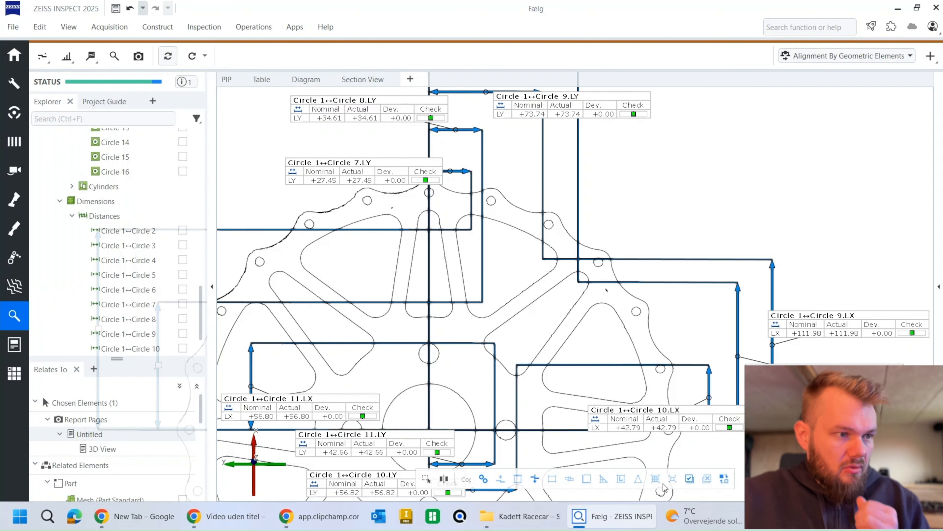
Step: Review the three report pages, delete the first one, which has only LX distances, and enlarge the page display
{"action": "left_click", "coordinate": [18, 342]}
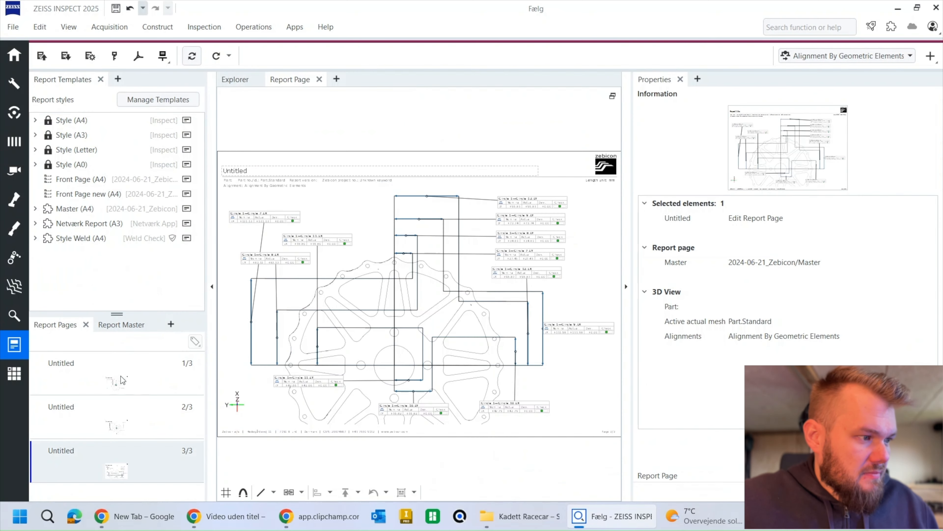
{"action": "left_click", "coordinate": [127, 428]}
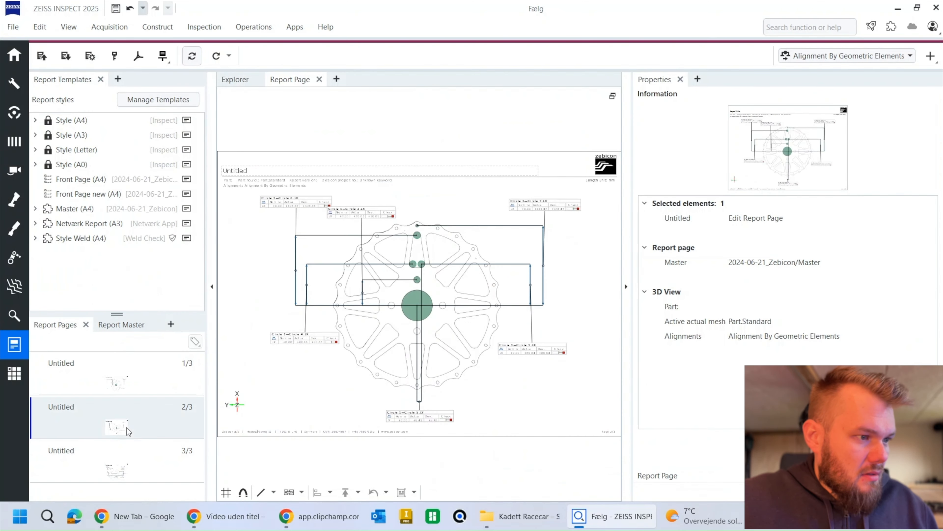
{"action": "left_click", "coordinate": [134, 373]}
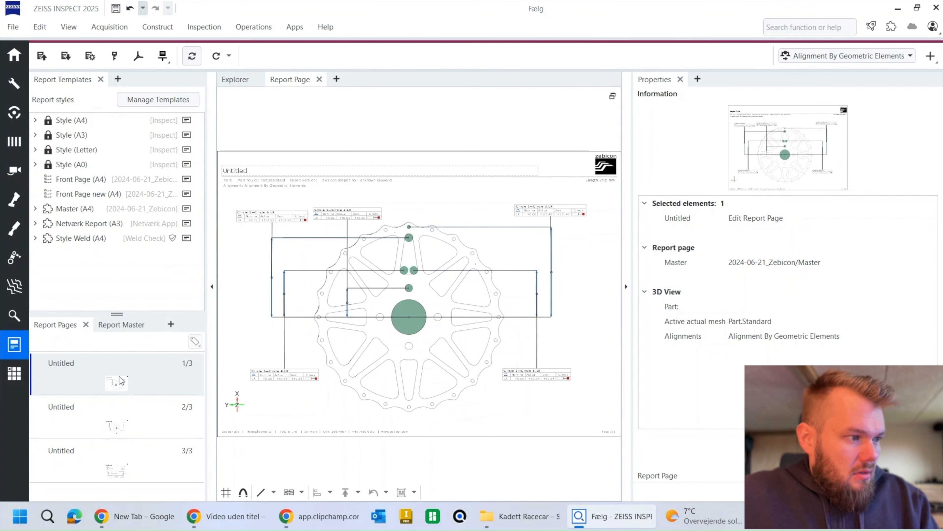
{"action": "mouse_move", "coordinate": [161, 370]}
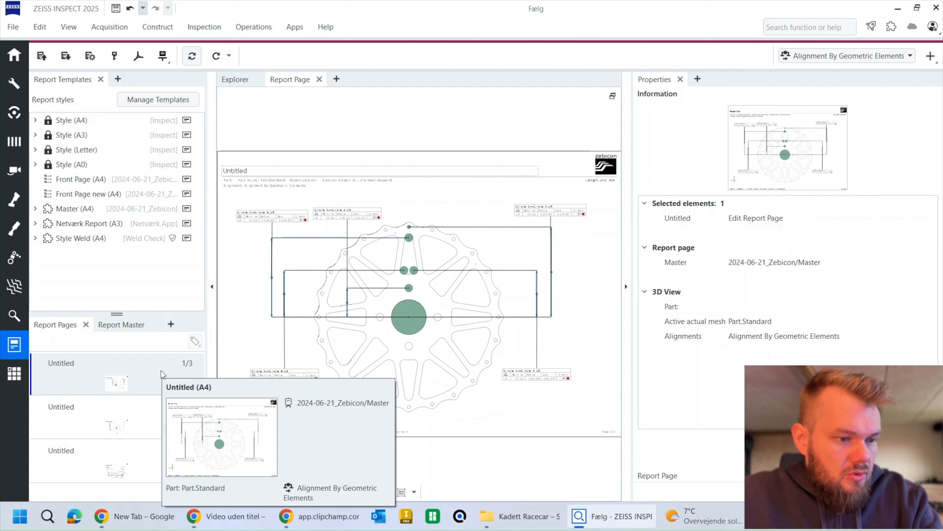
{"action": "key", "text": "Delete"}
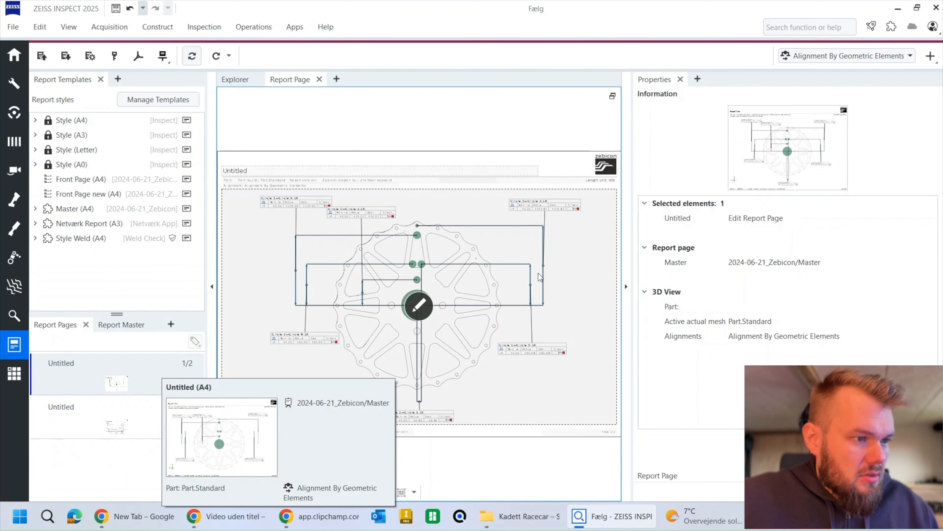
{"action": "left_click", "coordinate": [625, 286]}
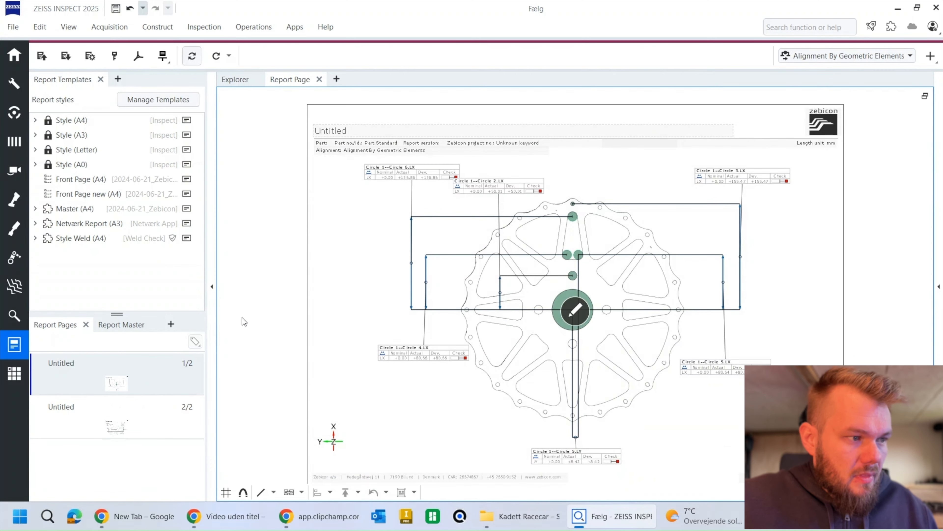
{"action": "left_click", "coordinate": [154, 396]}
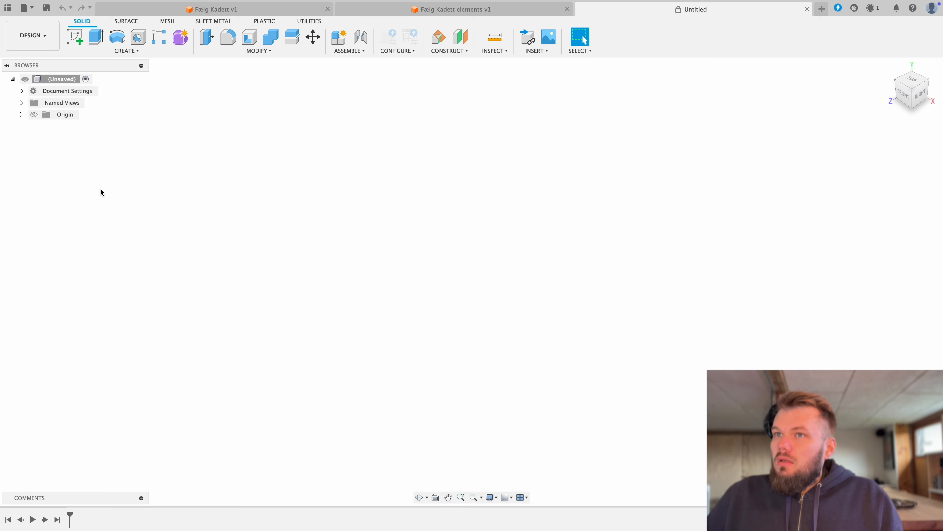
Step: In Autodesk Fusion, start a sketch on the front plane and draw a 60.25 mm diameter circle centred on the origin
{"action": "left_click", "coordinate": [75, 37]}
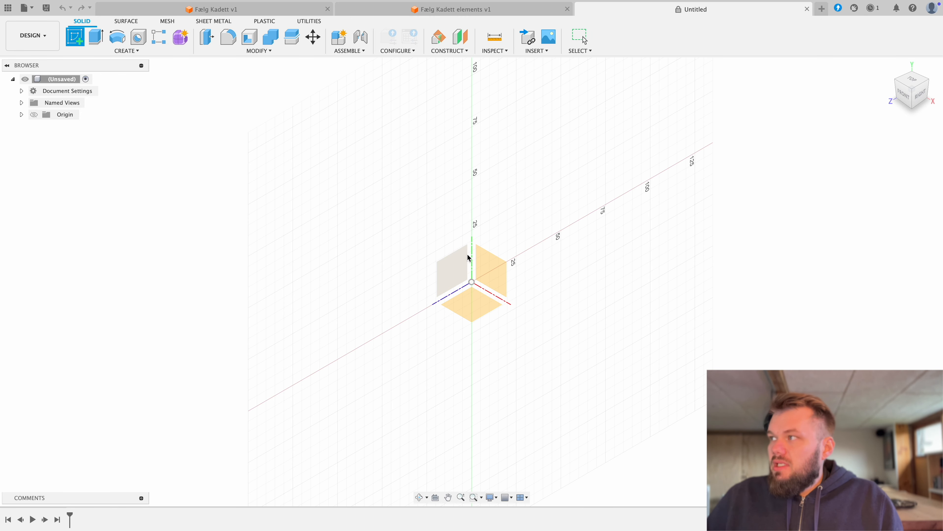
{"action": "left_click", "coordinate": [493, 269]}
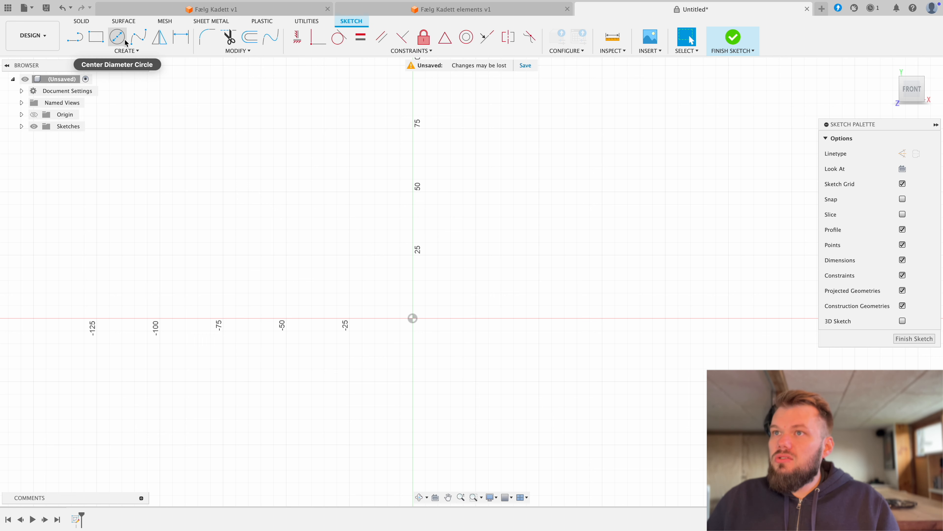
{"action": "left_click", "coordinate": [119, 37]}
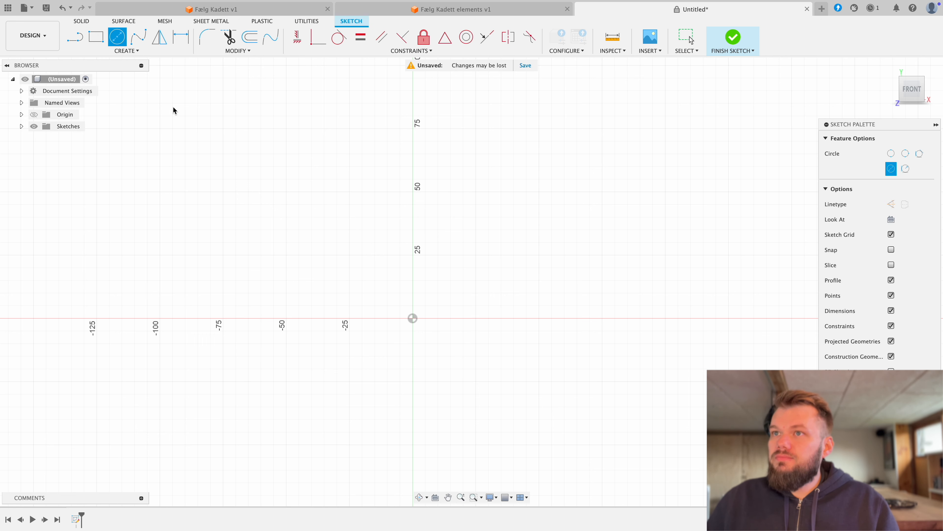
{"action": "left_click", "coordinate": [413, 318]}
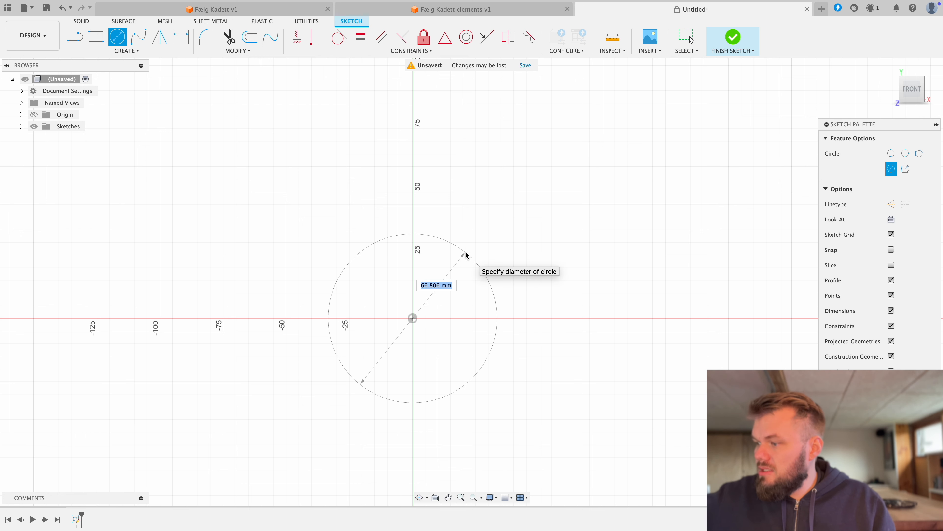
{"action": "type", "text": "60"}
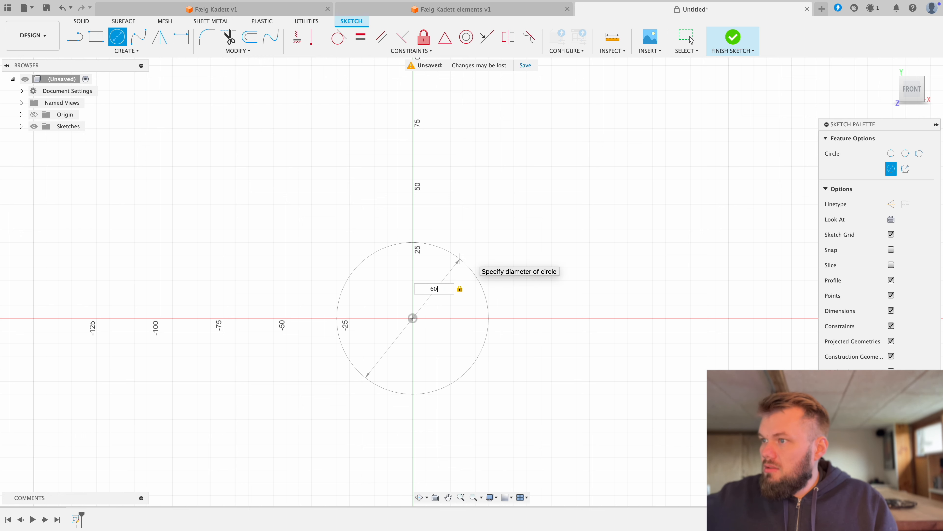
{"action": "type", "text": ",25"}
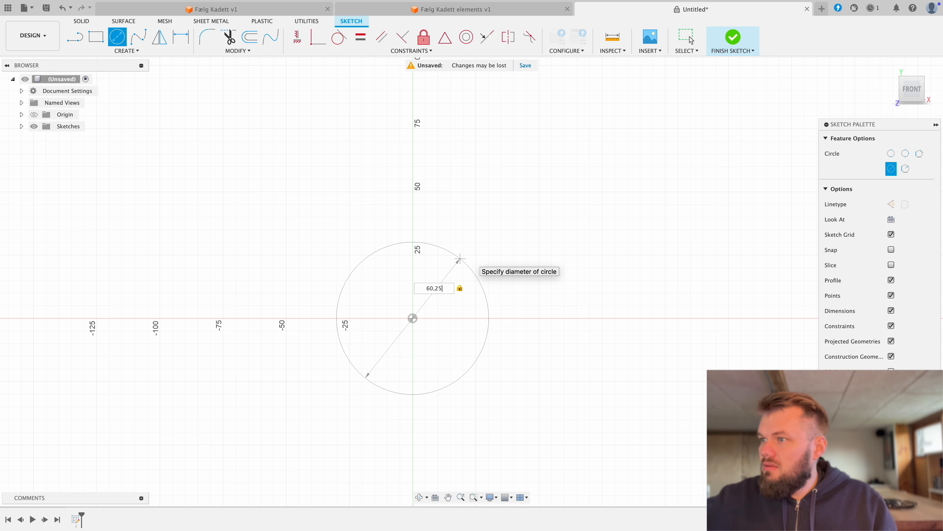
{"action": "key", "text": "Return"}
{"action": "left_click", "coordinate": [691, 40]}
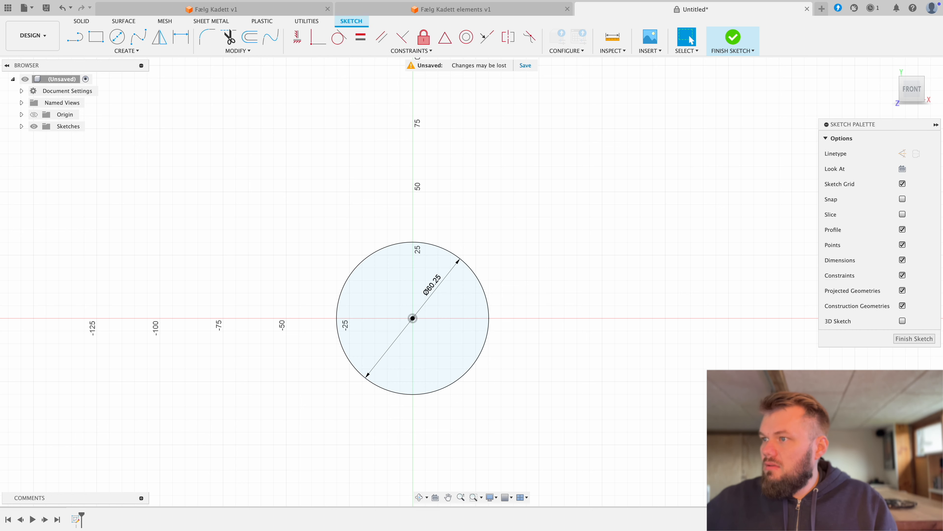
{"action": "scroll", "coordinate": [440, 224], "scroll_direction": "down", "scroll_amount": 2}
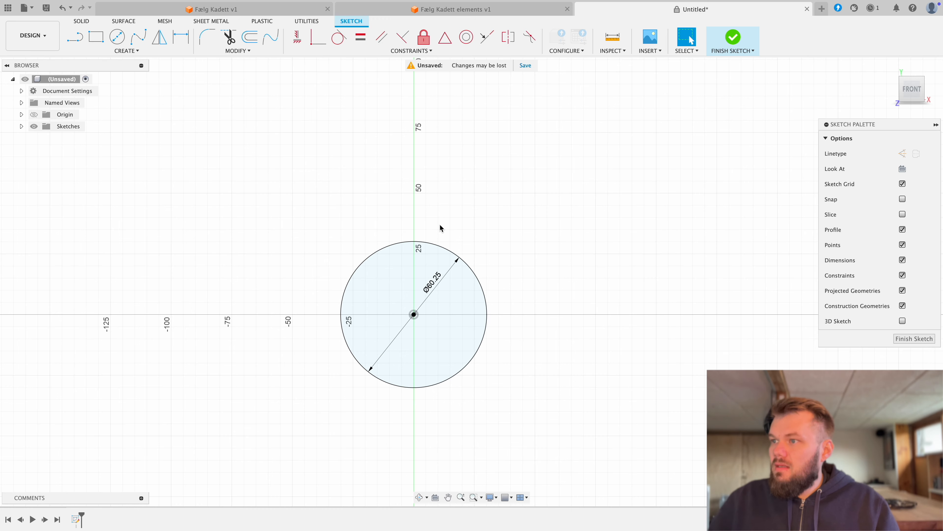
{"action": "middle_click_drag", "start_coordinate": [406, 247], "coordinate": [327, 359]}
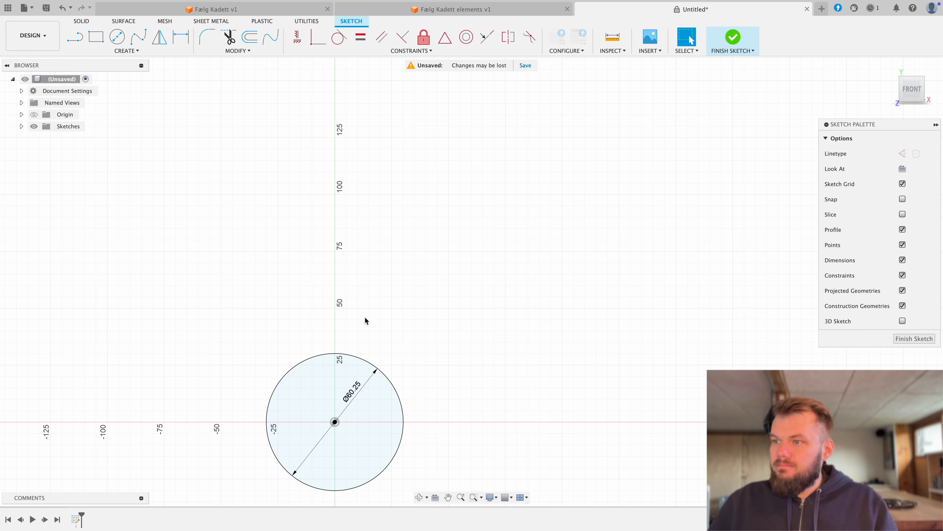
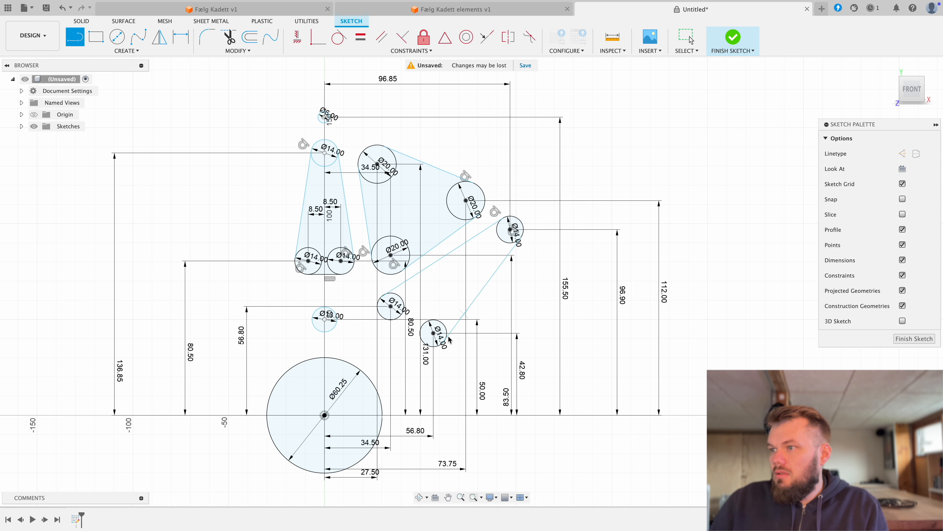
Step: Delete the line joining the outermost 14 mm circle to the lowest 14 mm circle of the slanted opening
{"action": "scroll", "coordinate": [442, 348], "scroll_direction": "up", "scroll_amount": 5}
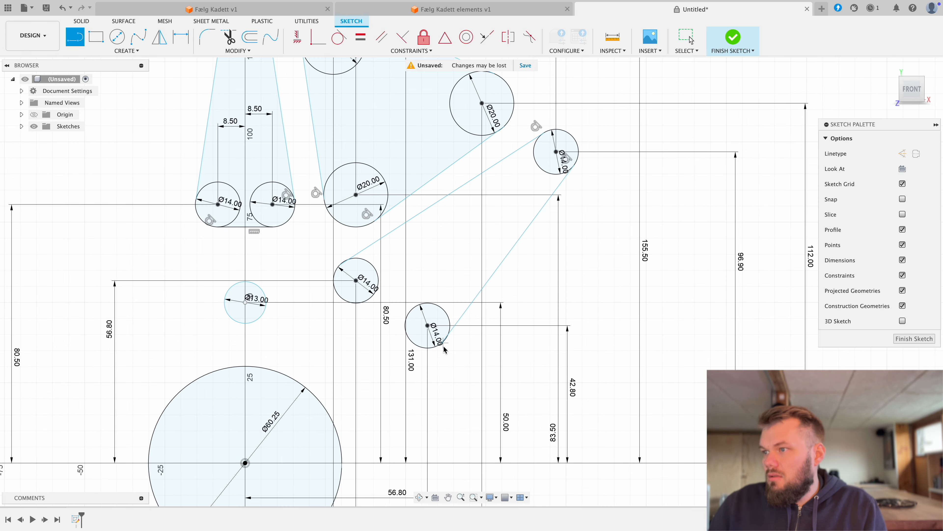
{"action": "scroll", "coordinate": [445, 351], "scroll_direction": "down", "scroll_amount": 1}
{"action": "right_click", "coordinate": [448, 340]}
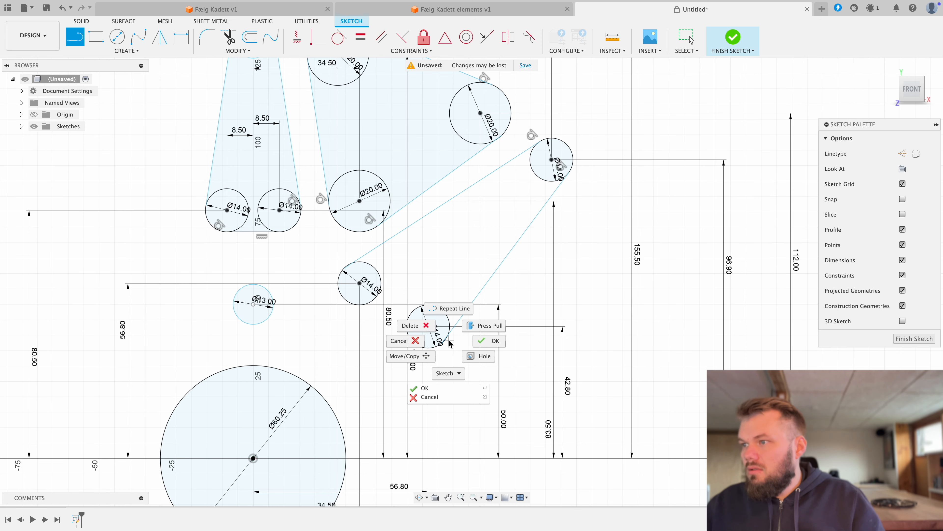
{"action": "left_click", "coordinate": [454, 339]}
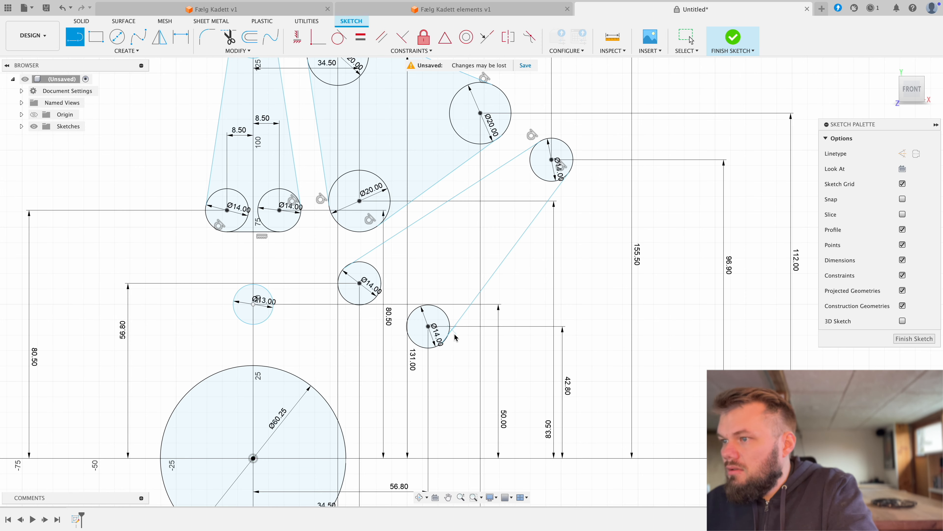
{"action": "key", "text": "Escape"}
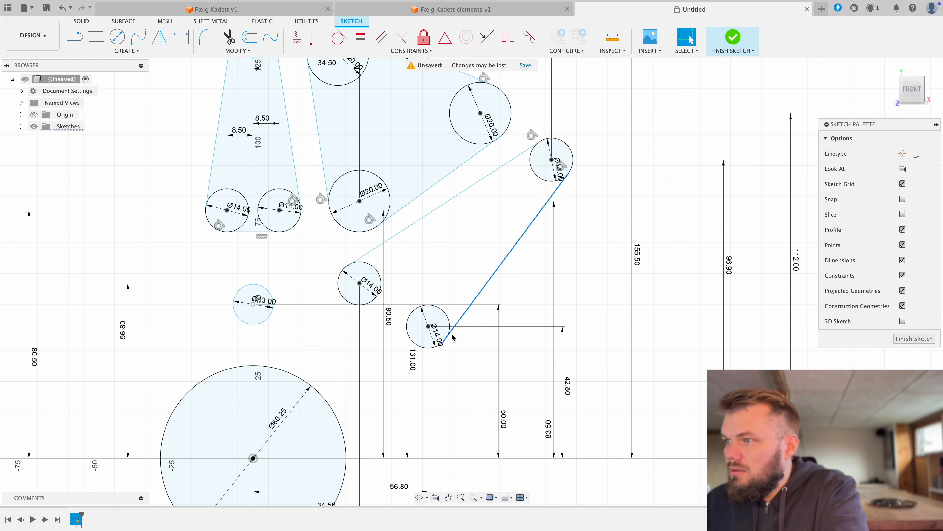
{"action": "left_click", "coordinate": [462, 320]}
{"action": "key", "text": "Delete"}
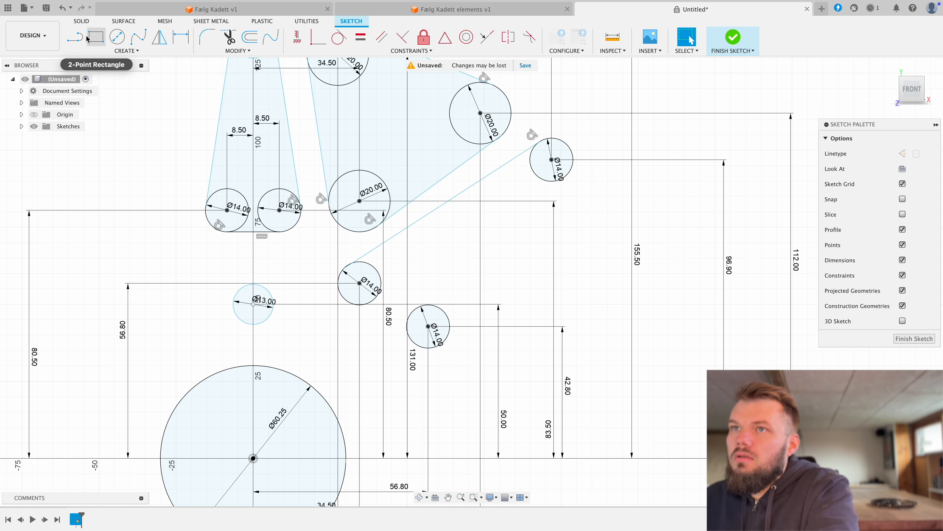
Step: Redraw the slanted opening's outer side as a line from the lowest 14 mm circle's edge to the outermost 14 mm circle's edge
{"action": "left_click", "coordinate": [74, 36]}
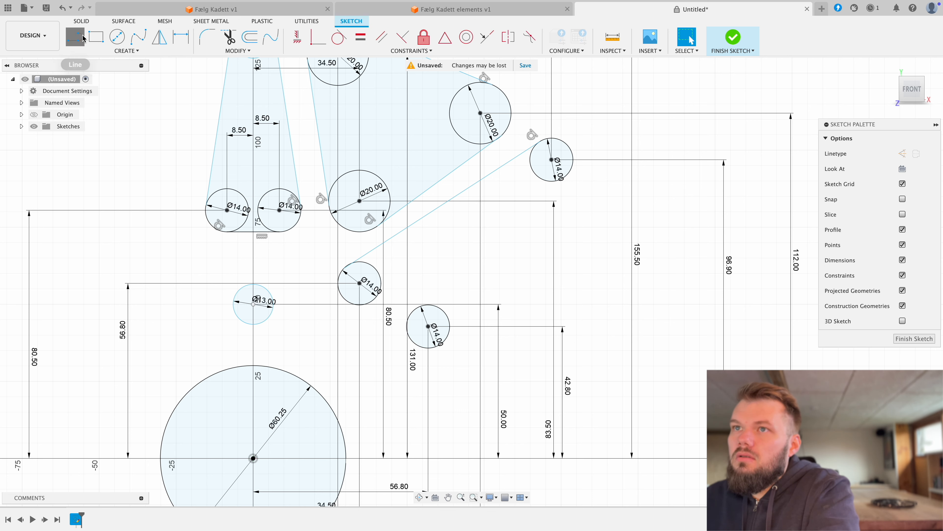
{"action": "left_click", "coordinate": [445, 339]}
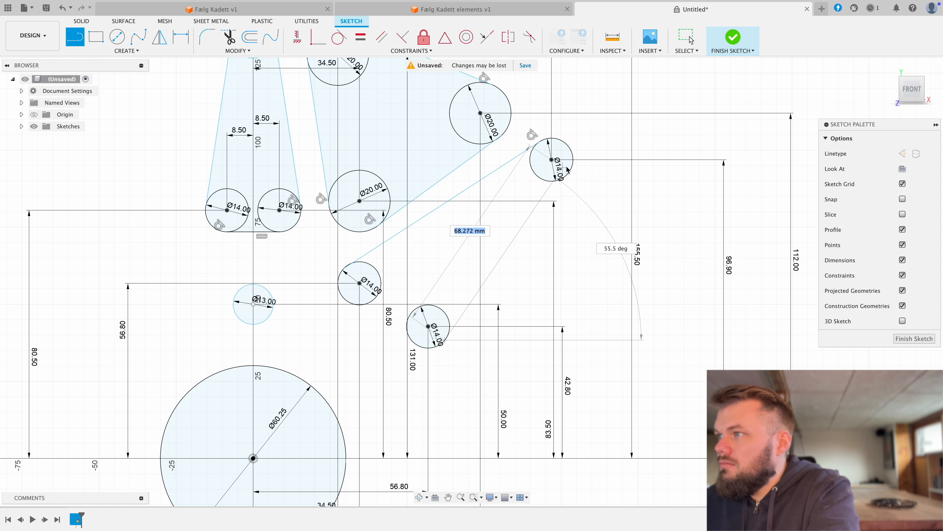
{"action": "left_click", "coordinate": [570, 178]}
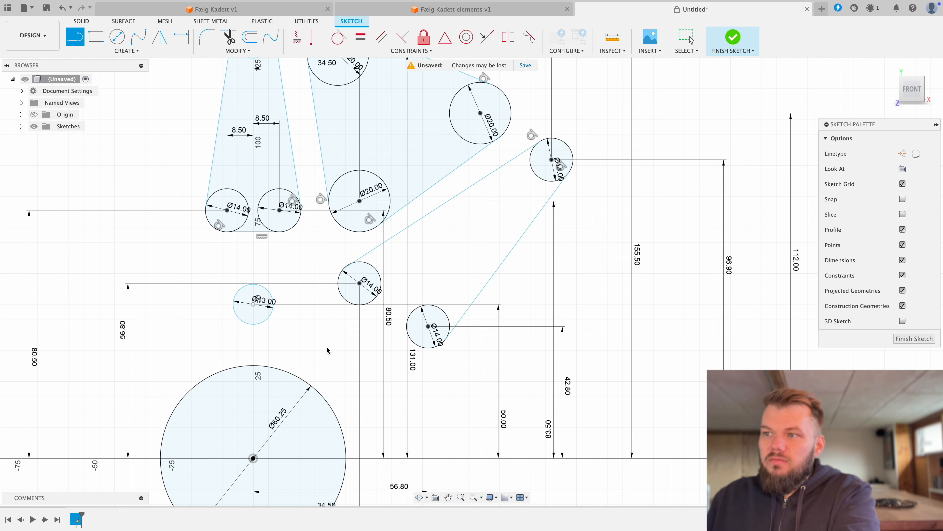
{"action": "right_click", "coordinate": [247, 244]}
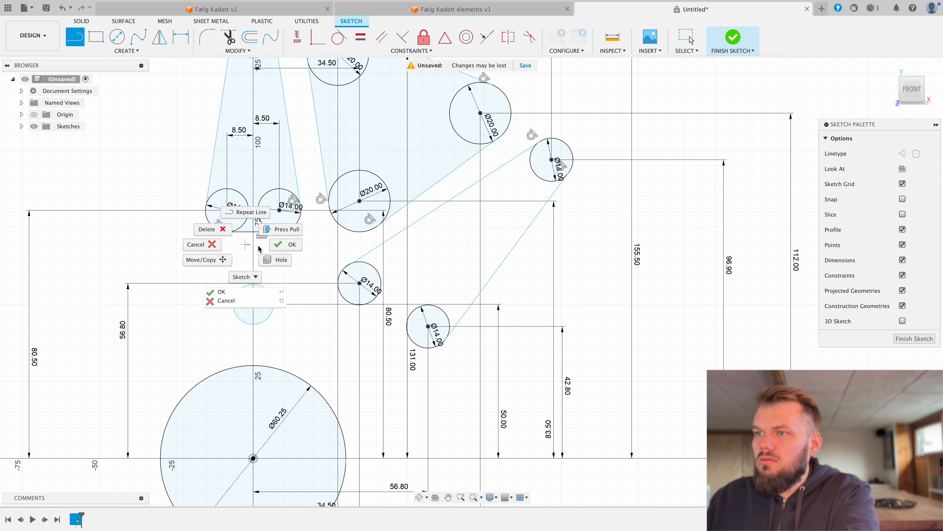
{"action": "left_click", "coordinate": [289, 246]}
Step: Replace the horizontal line under the two paired 14 mm circles with an origin-centred circle about 148 mm in diameter, tangent to the left one
{"action": "left_click", "coordinate": [247, 231]}
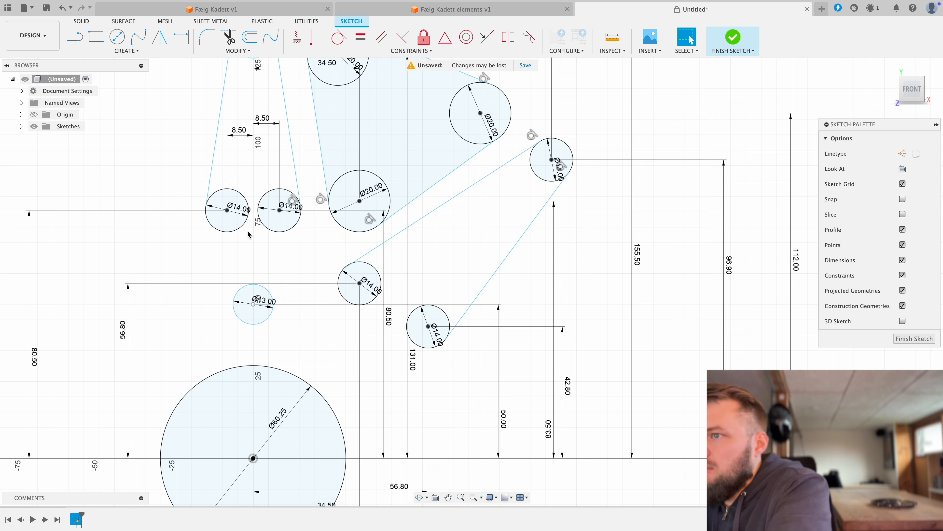
{"action": "left_click", "coordinate": [117, 37]}
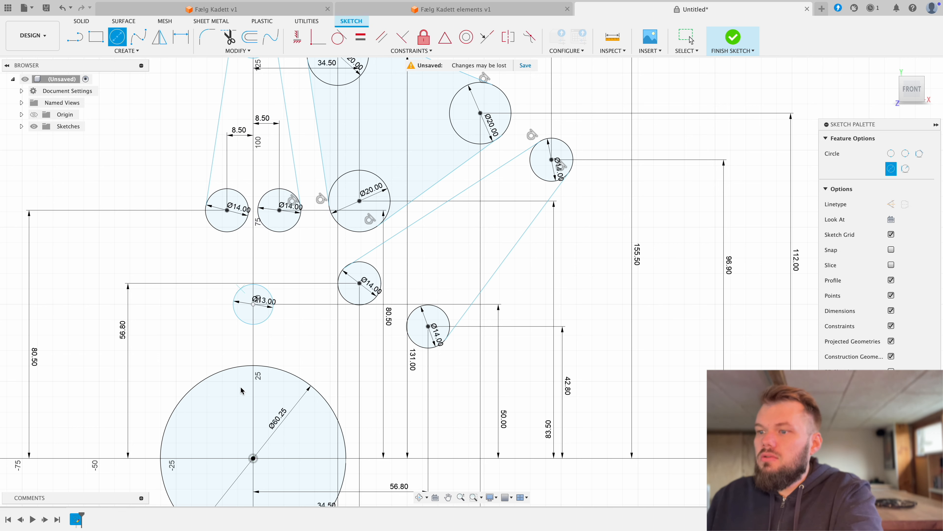
{"action": "left_click", "coordinate": [254, 458]}
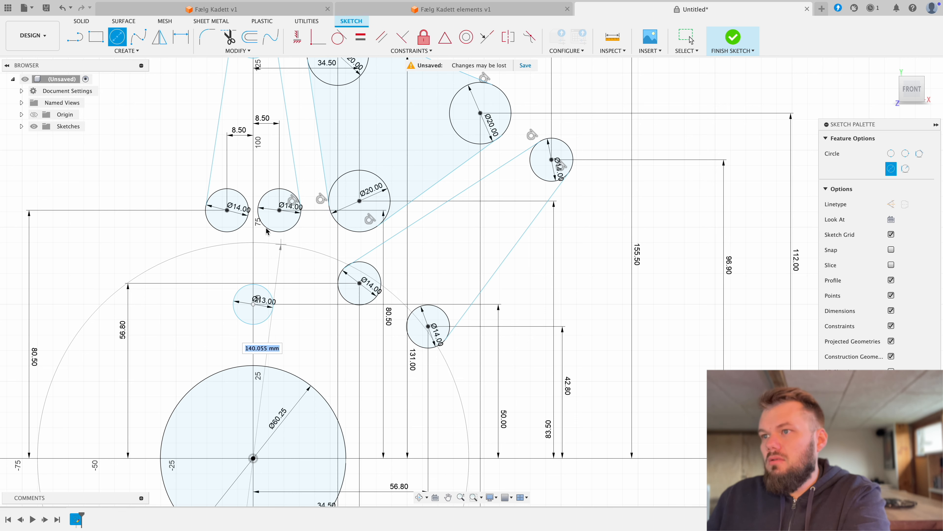
{"action": "left_click", "coordinate": [230, 233]}
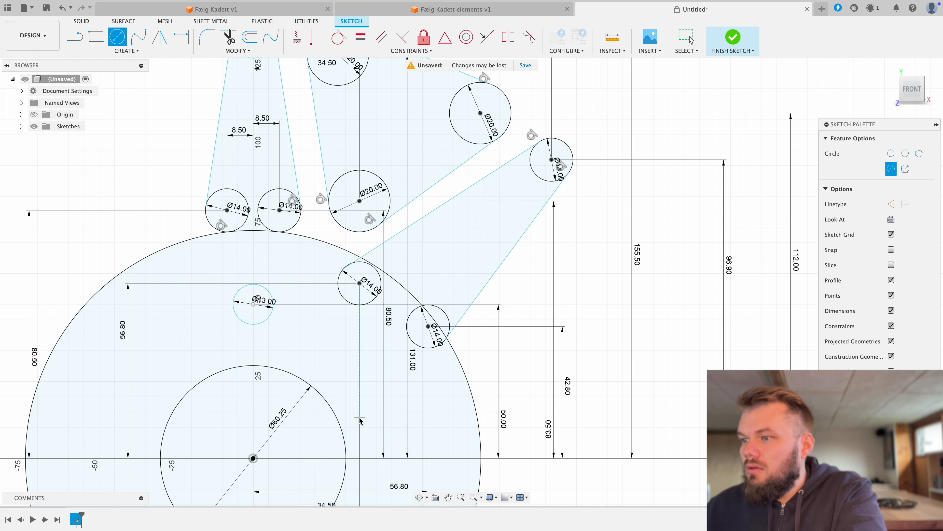
{"action": "scroll", "coordinate": [360, 420], "scroll_direction": "down", "scroll_amount": 5}
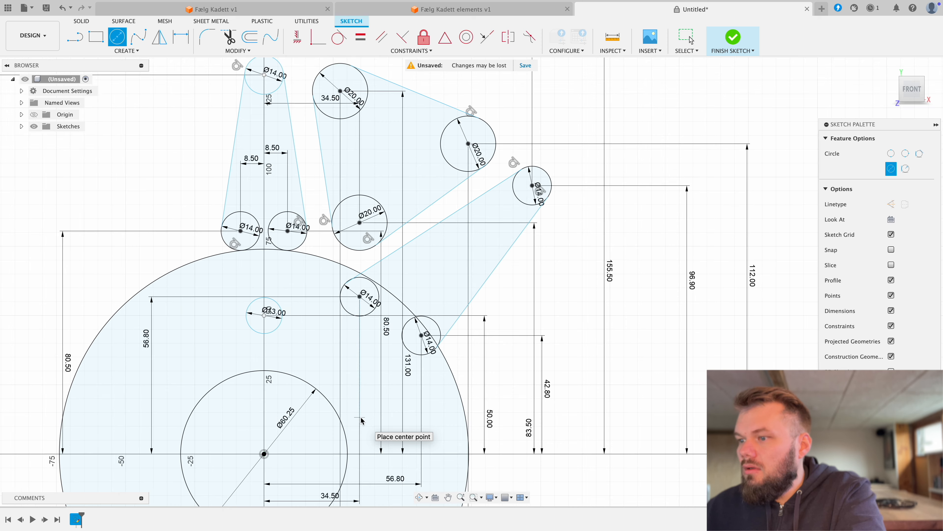
{"action": "right_click", "coordinate": [370, 404]}
{"action": "left_click", "coordinate": [404, 406]}
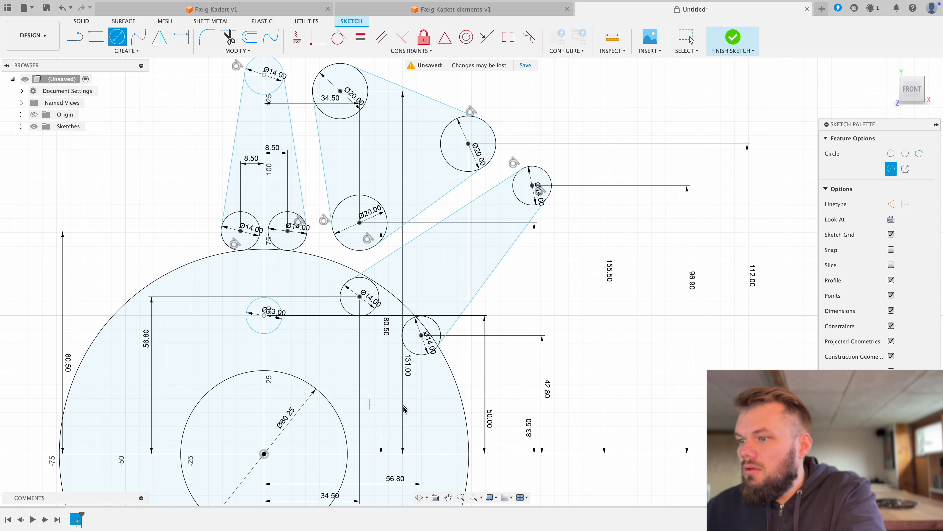
Step: Set the horizontal distance from the hub centre to the slanted opening's upper inner 14 mm circle to 42.5 mm
{"action": "double_click", "coordinate": [325, 499]}
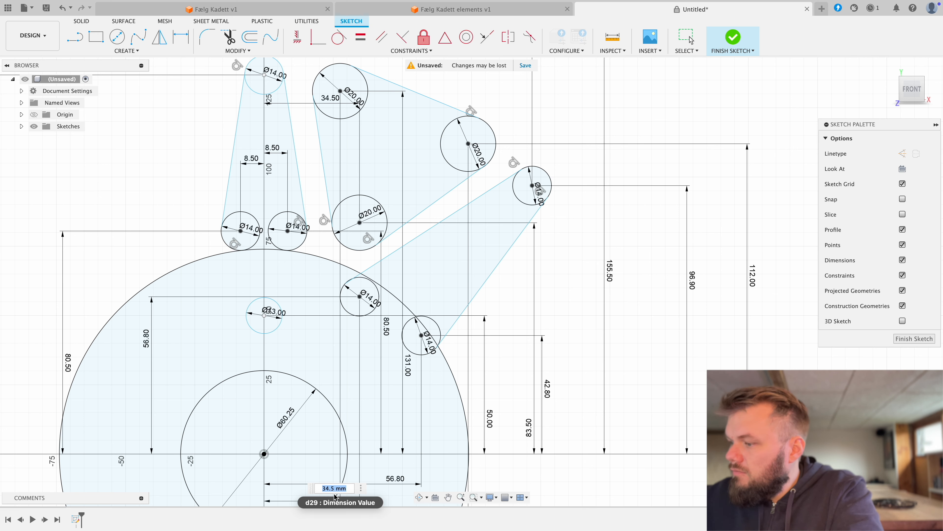
{"action": "type", "text": "42,5"}
{"action": "key", "text": "Return"}
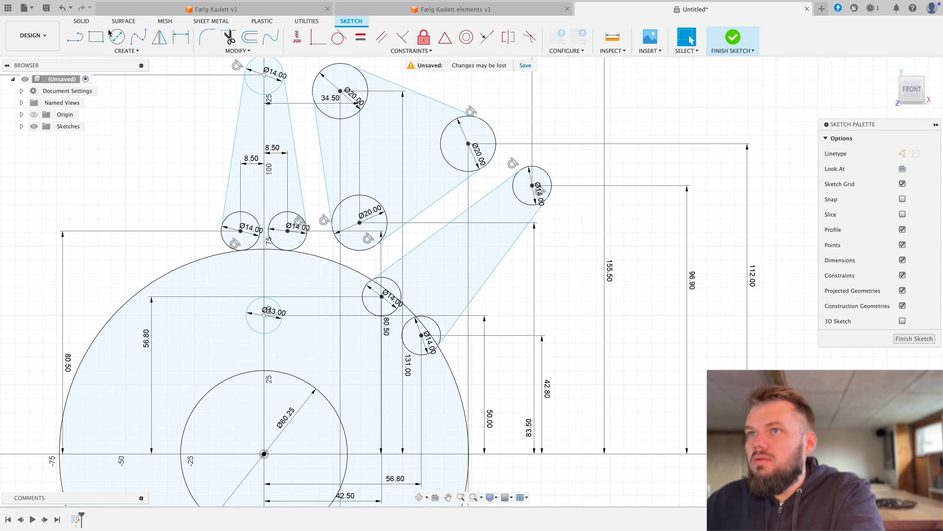
Step: Draw an origin-centred circle about 128 mm in diameter, tangent to the inner edge of the slanted opening's upper inner 14 mm circle
{"action": "left_click", "coordinate": [117, 36]}
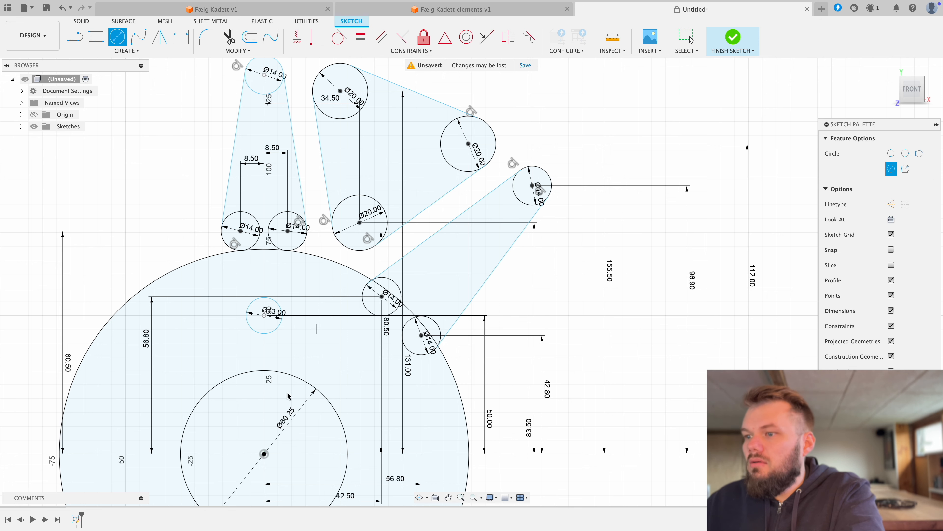
{"action": "left_click", "coordinate": [264, 454]}
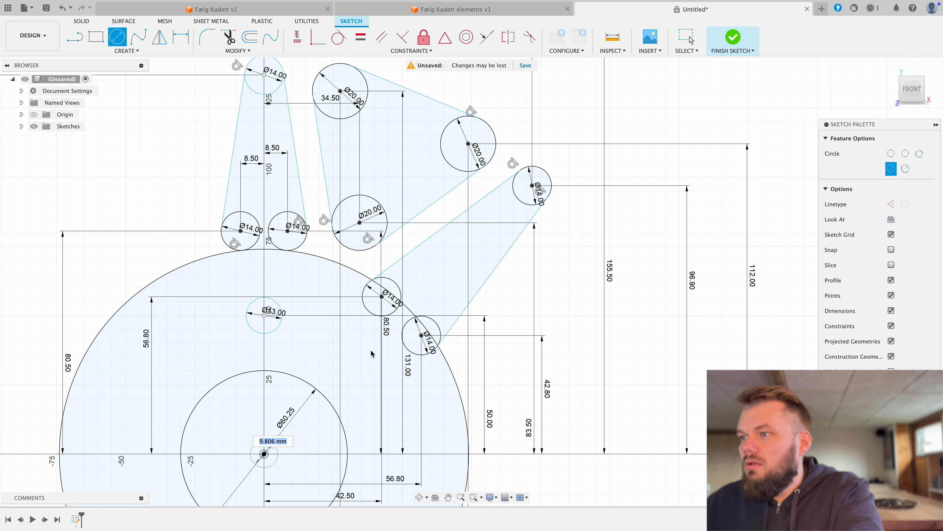
{"action": "left_click", "coordinate": [373, 315]}
{"action": "scroll", "coordinate": [415, 364], "scroll_direction": "up", "scroll_amount": 3}
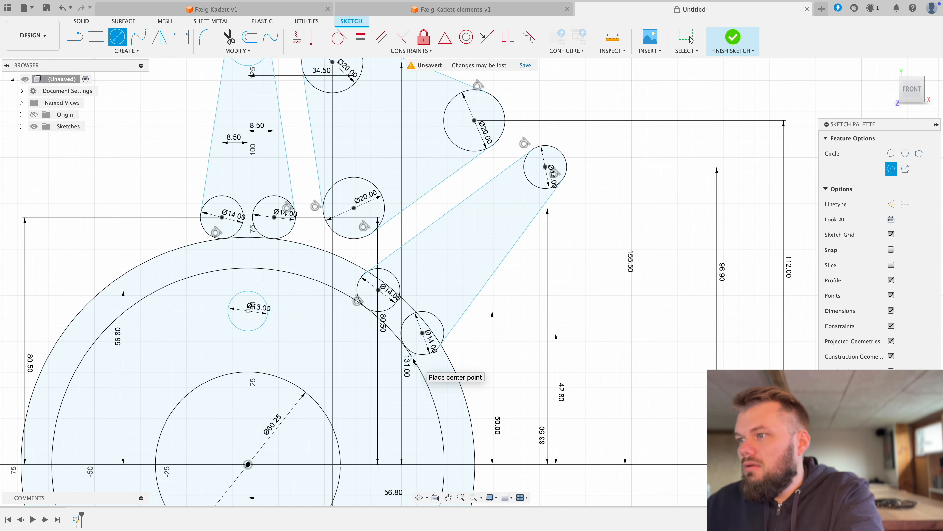
{"action": "scroll", "coordinate": [395, 369], "scroll_direction": "down", "scroll_amount": 1}
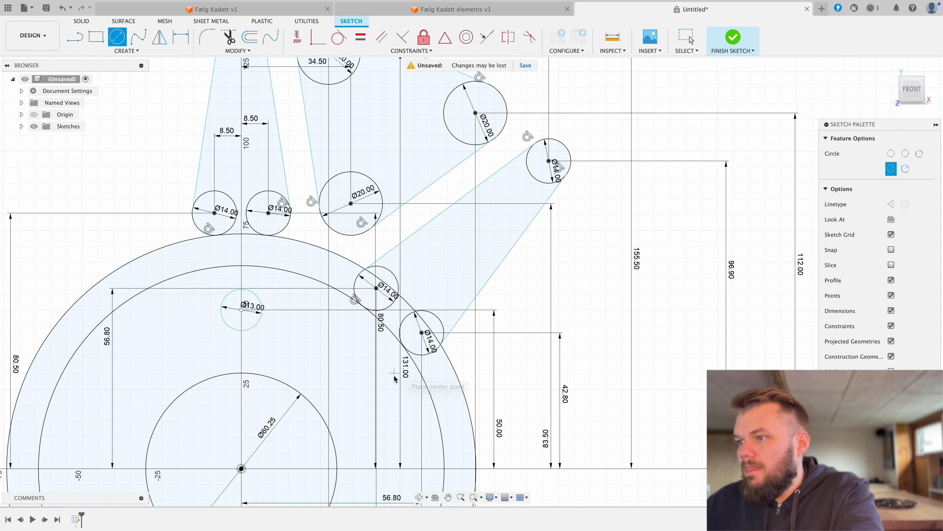
{"action": "right_click", "coordinate": [393, 375]}
{"action": "left_click", "coordinate": [427, 375]}
Step: Draw the wheel's outer circle about 396 mm in diameter, centred on the origin and enclosing all the sketched openings
{"action": "scroll", "coordinate": [388, 410], "scroll_direction": "down", "scroll_amount": 3}
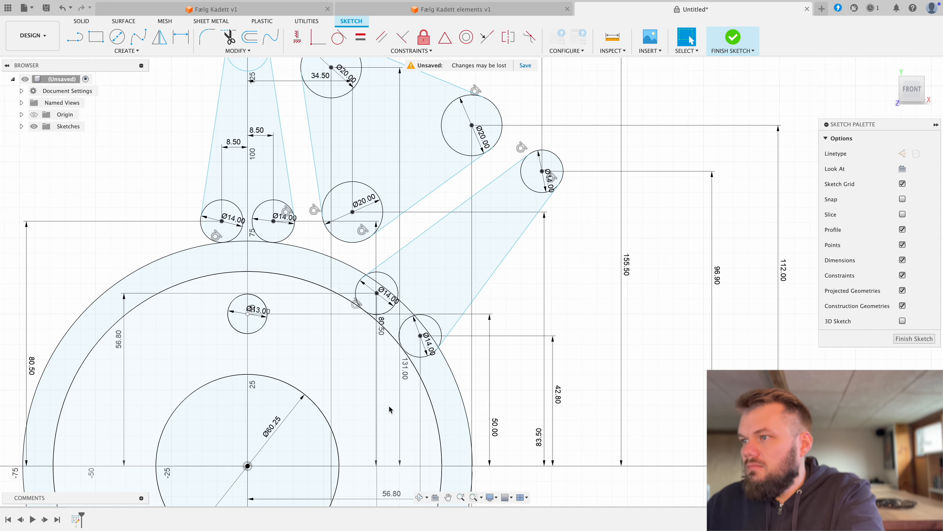
{"action": "scroll", "coordinate": [389, 409], "scroll_direction": "down", "scroll_amount": 2}
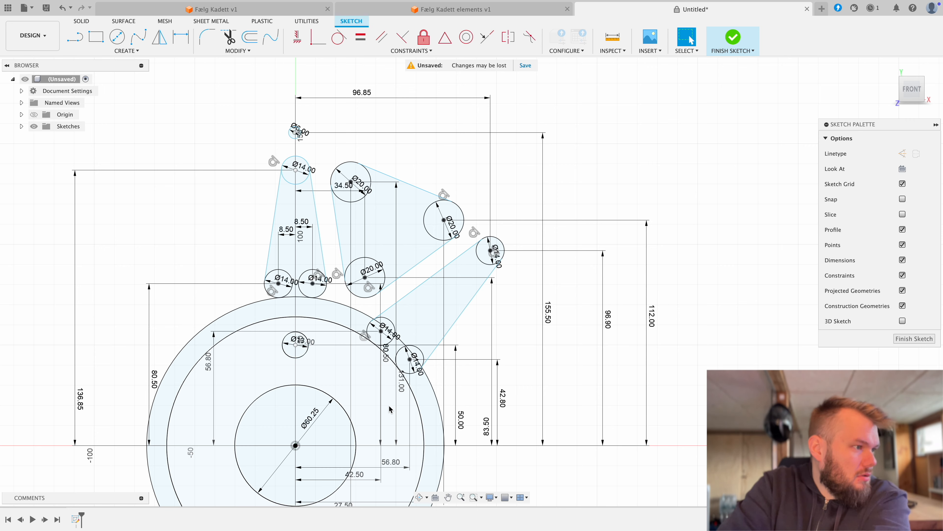
{"action": "scroll", "coordinate": [431, 290], "scroll_direction": "down", "scroll_amount": 5}
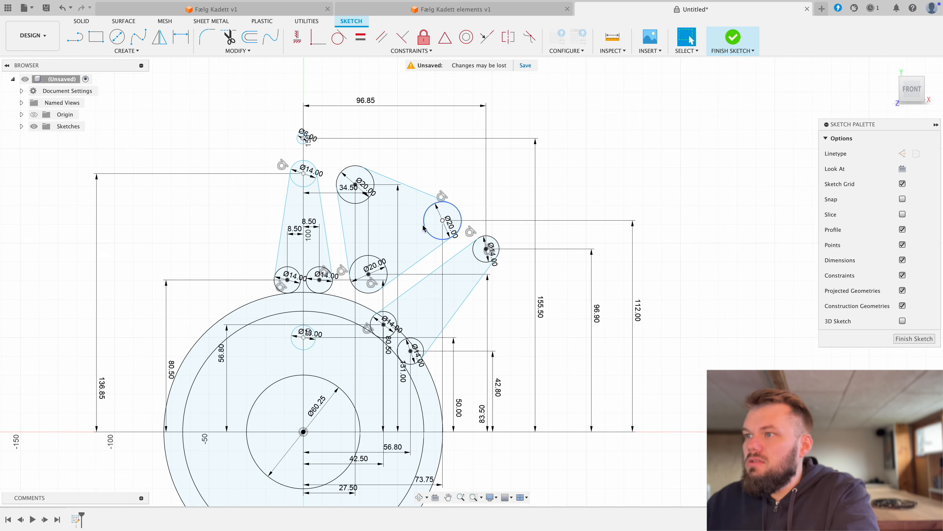
{"action": "middle_click_drag", "start_coordinate": [430, 291], "coordinate": [469, 242]}
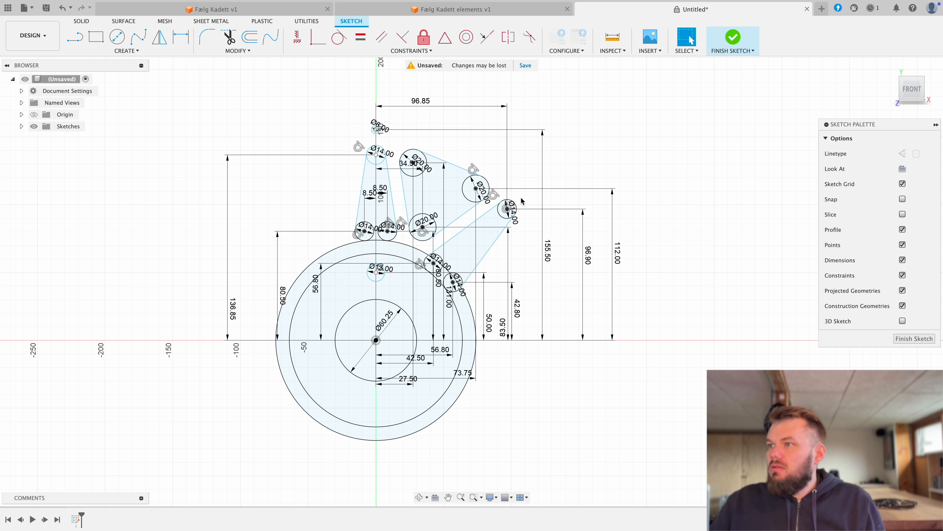
{"action": "key", "text": "r"}
{"action": "key", "text": "c"}
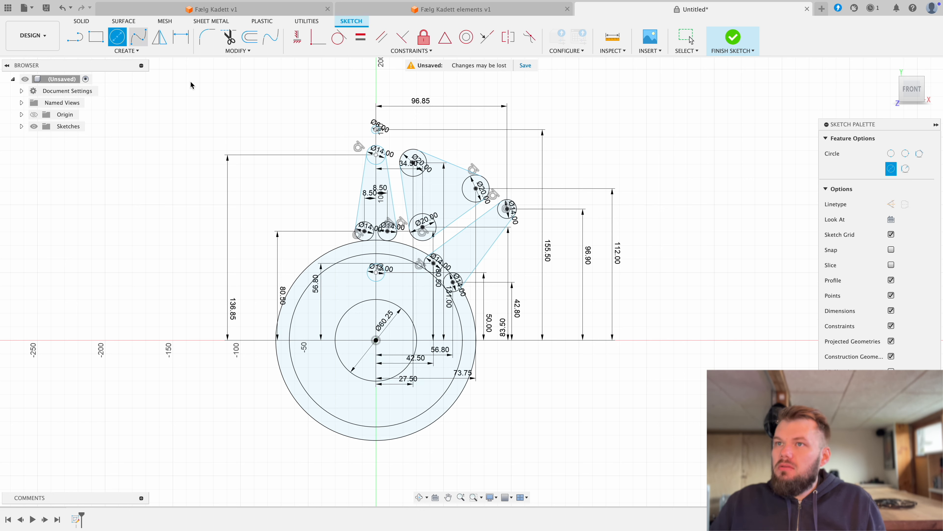
{"action": "left_click", "coordinate": [376, 339]}
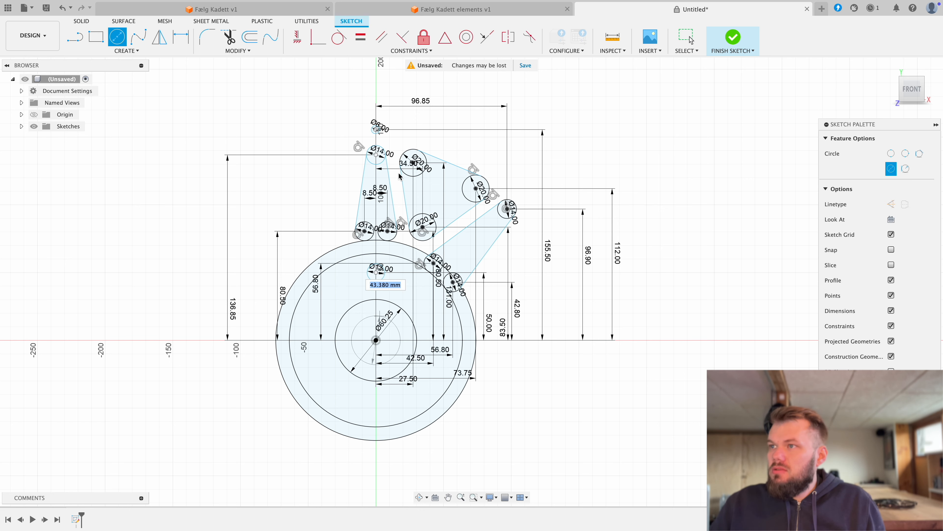
{"action": "left_click", "coordinate": [378, 76]}
{"action": "right_click", "coordinate": [394, 94]}
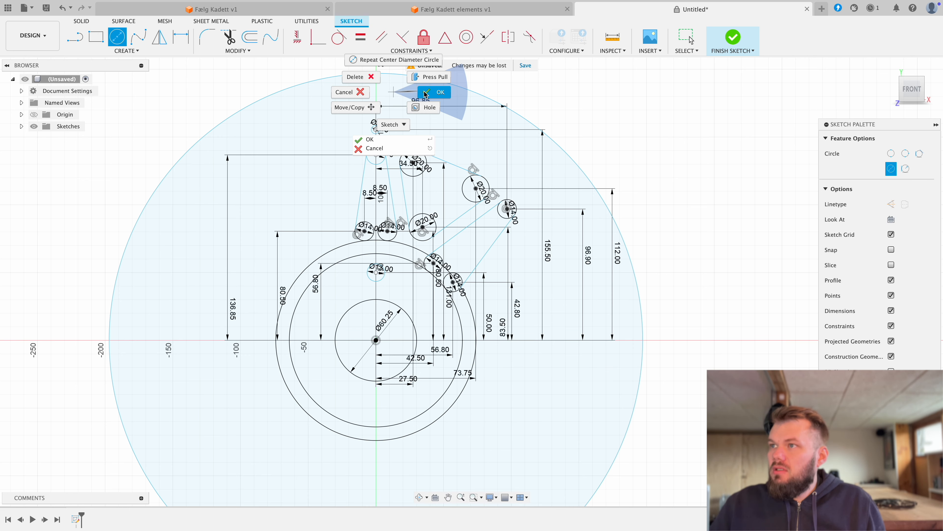
{"action": "left_click", "coordinate": [434, 92]}
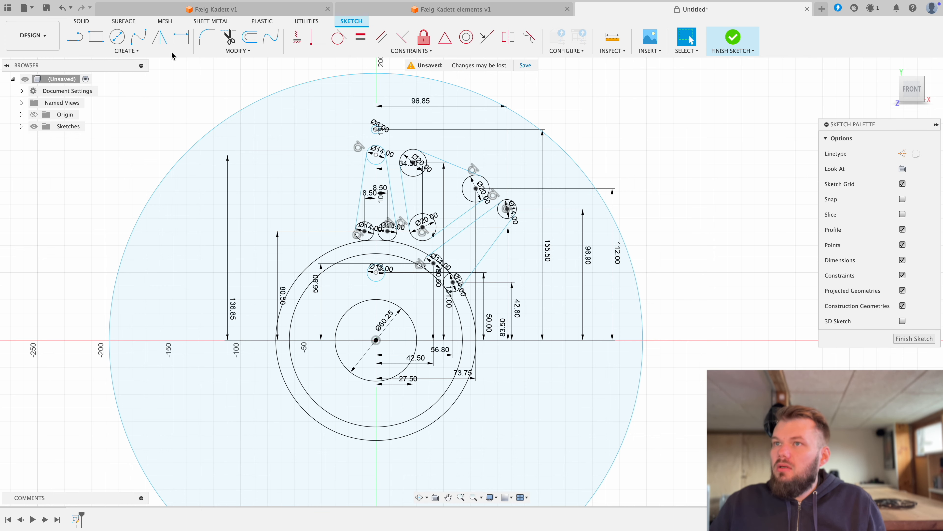
Step: Extrude the three ring-shaped wheel profiles around the hub, leaving the bore, holes and openings empty, 40 mm as a new body
{"action": "key", "text": "e"}
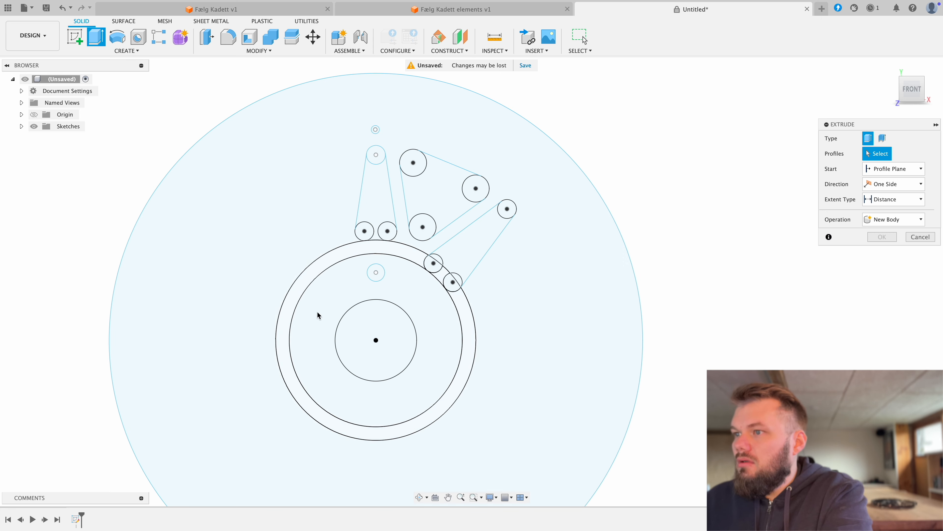
{"action": "left_click", "coordinate": [322, 323]}
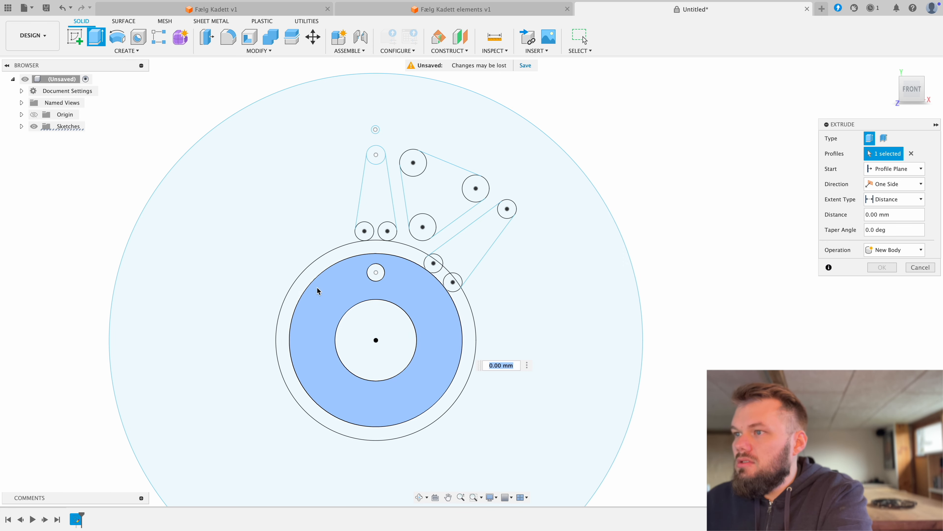
{"action": "left_click", "coordinate": [327, 263]}
{"action": "left_click", "coordinate": [311, 213]}
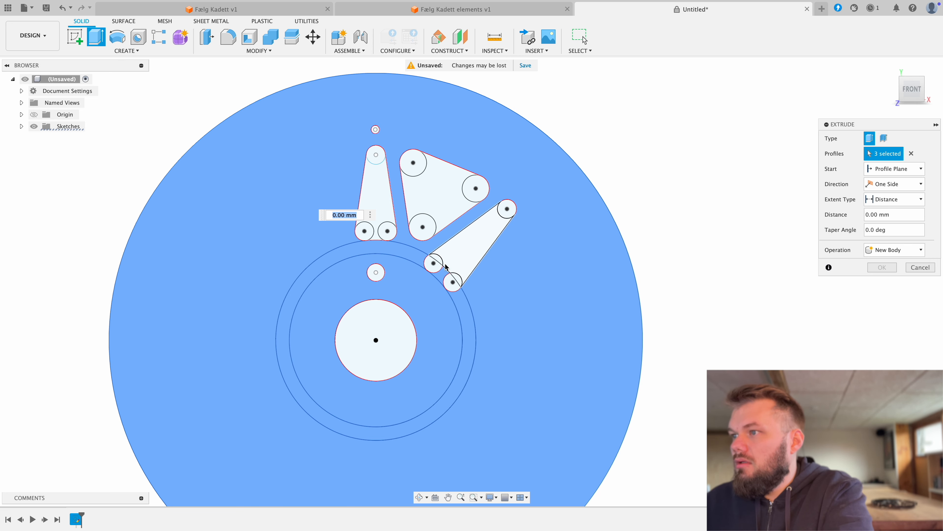
{"action": "scroll", "coordinate": [443, 280], "scroll_direction": "down", "scroll_amount": 1}
{"action": "scroll", "coordinate": [444, 278], "scroll_direction": "up", "scroll_amount": 8}
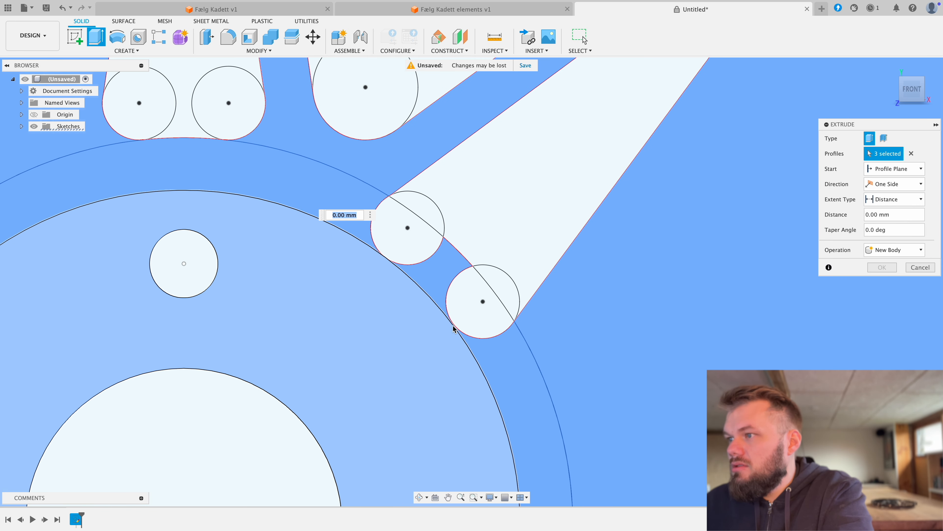
{"action": "scroll", "coordinate": [454, 329], "scroll_direction": "down", "scroll_amount": 3}
{"action": "scroll", "coordinate": [454, 328], "scroll_direction": "down", "scroll_amount": 3}
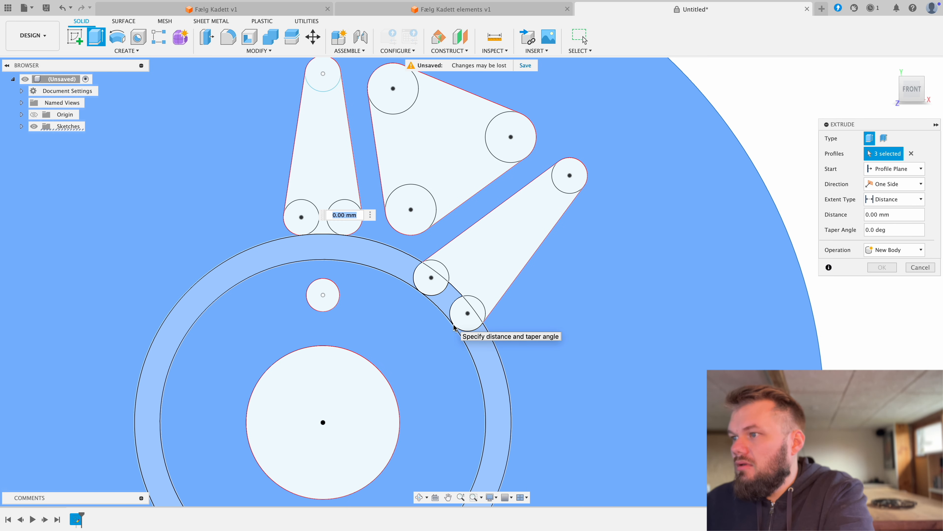
{"action": "scroll", "coordinate": [454, 329], "scroll_direction": "down", "scroll_amount": 2}
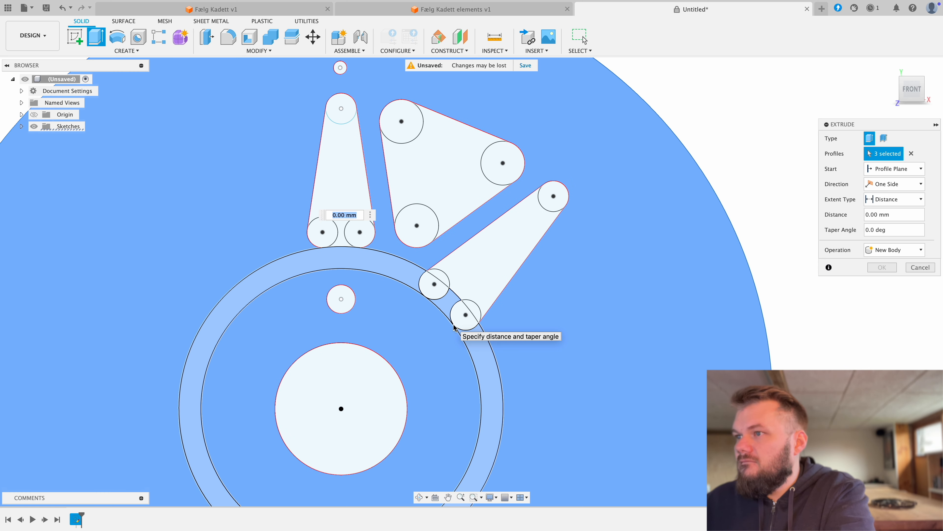
{"action": "scroll", "coordinate": [454, 328], "scroll_direction": "down", "scroll_amount": 3}
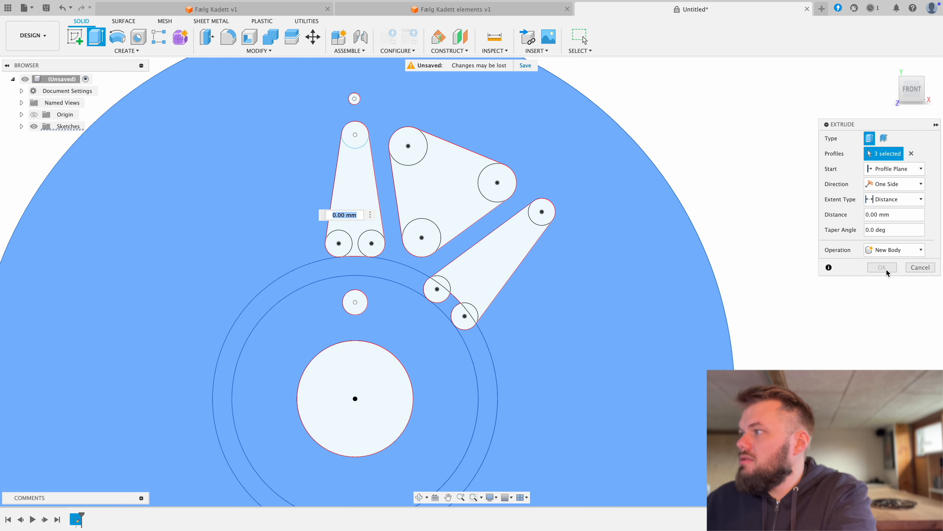
{"action": "middle_click_drag", "start_coordinate": [762, 299], "coordinate": [758, 246], "text": "shift"}
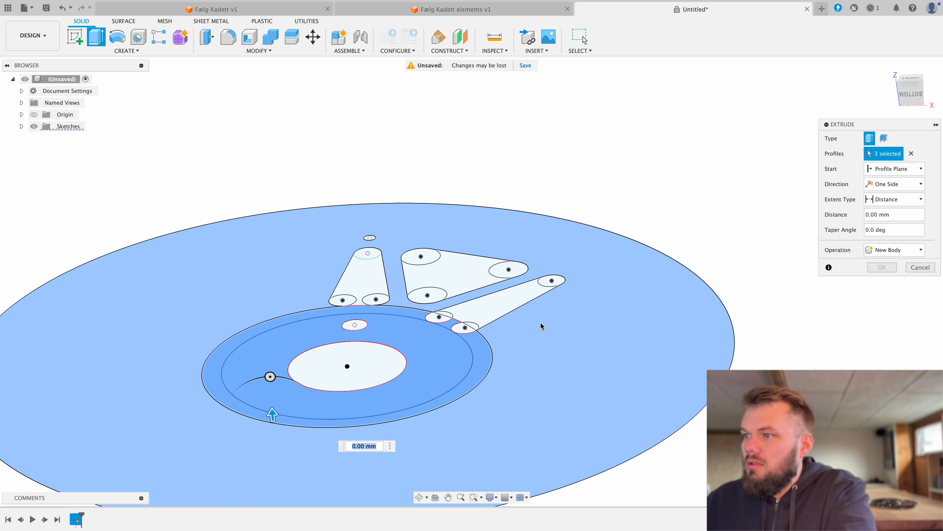
{"action": "scroll", "coordinate": [317, 397], "scroll_direction": "down", "scroll_amount": 2}
{"action": "left_click_drag", "start_coordinate": [318, 398], "coordinate": [316, 340]}
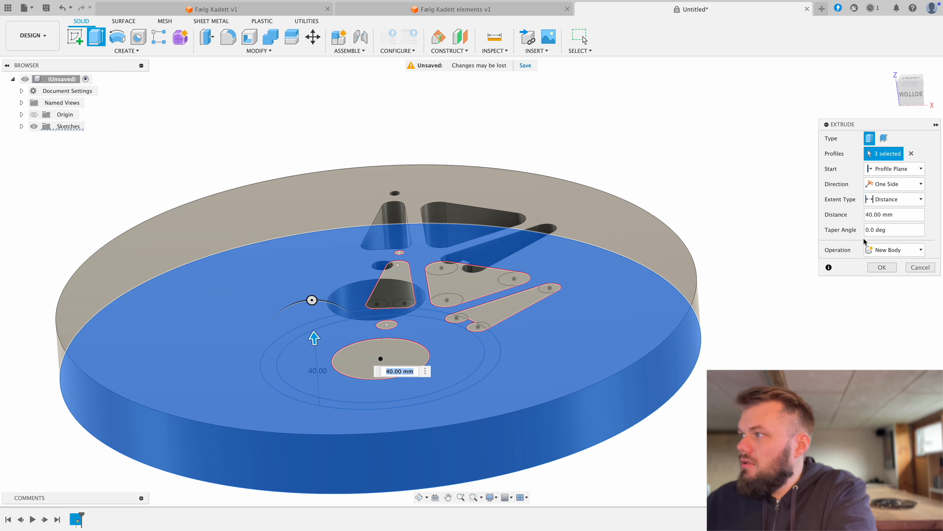
{"action": "left_click", "coordinate": [882, 267]}
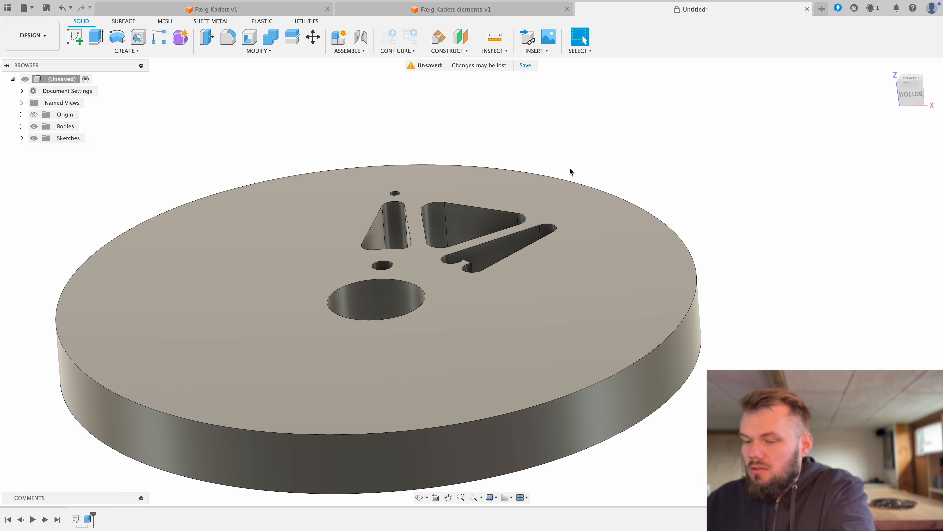
Step: Offset the projecting face between the slanted opening's two inner rounded ends by -9.5 mm
{"action": "middle_click_drag", "start_coordinate": [571, 159], "coordinate": [472, 257], "text": "shift"}
{"action": "scroll", "coordinate": [457, 245], "scroll_direction": "up", "scroll_amount": 5}
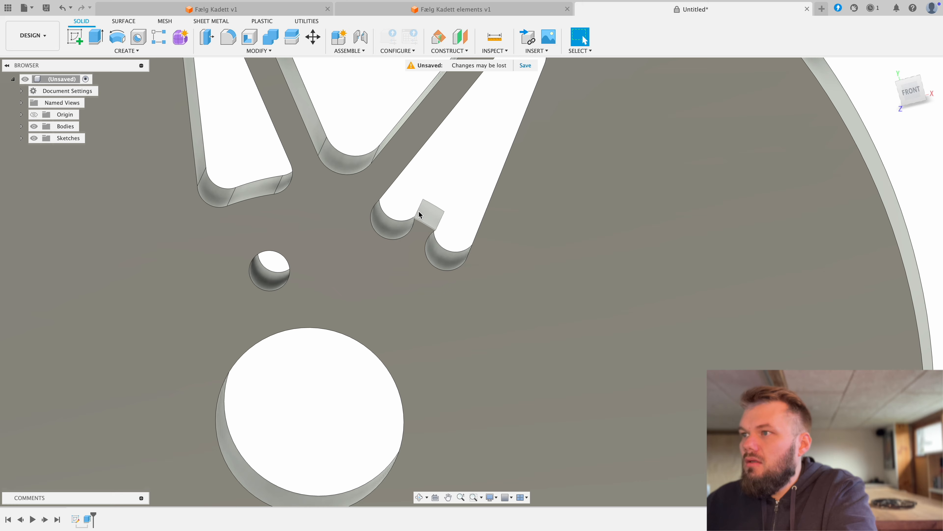
{"action": "left_click", "coordinate": [207, 37]}
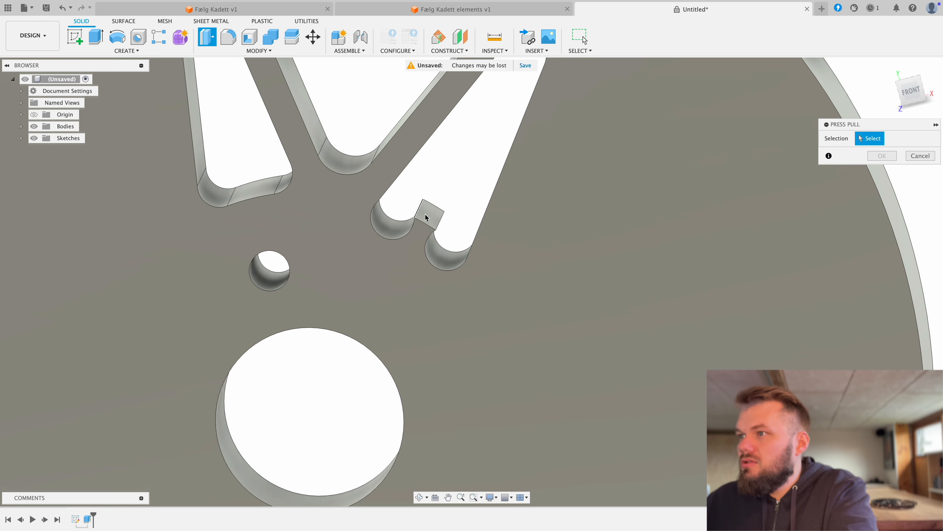
{"action": "left_click", "coordinate": [430, 219]}
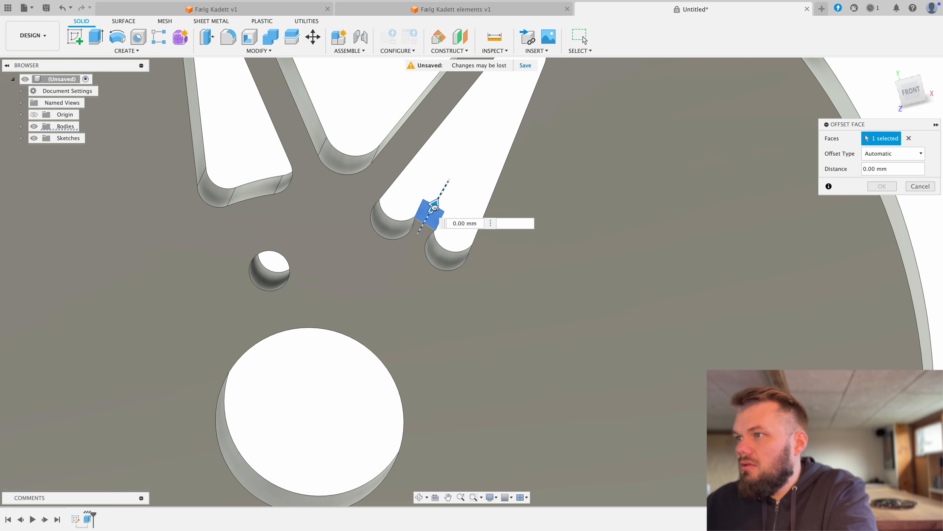
{"action": "mouse_move", "coordinate": [437, 207]}
{"action": "left_mouse_down"}
{"action": "mouse_move", "coordinate": [417, 247]}
{"action": "mouse_move", "coordinate": [426, 219]}
{"action": "left_mouse_up"}
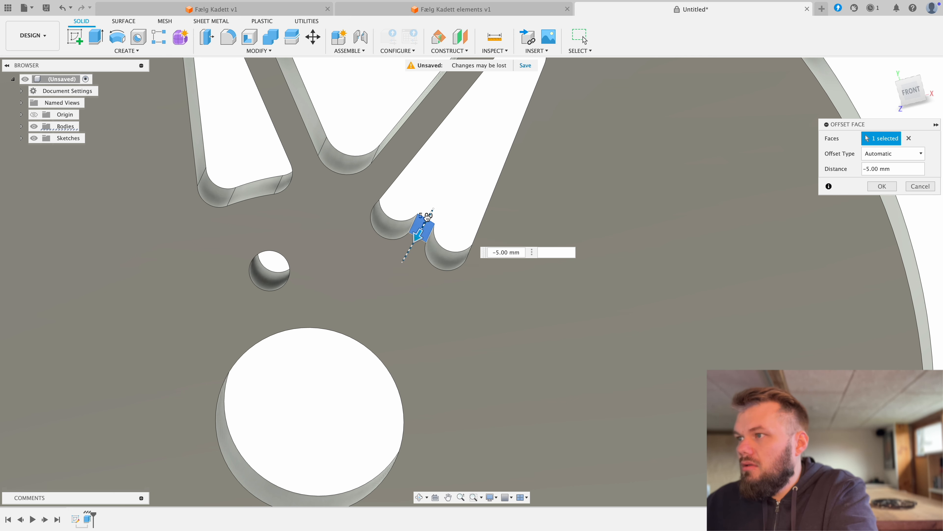
{"action": "type", "text": "-"}
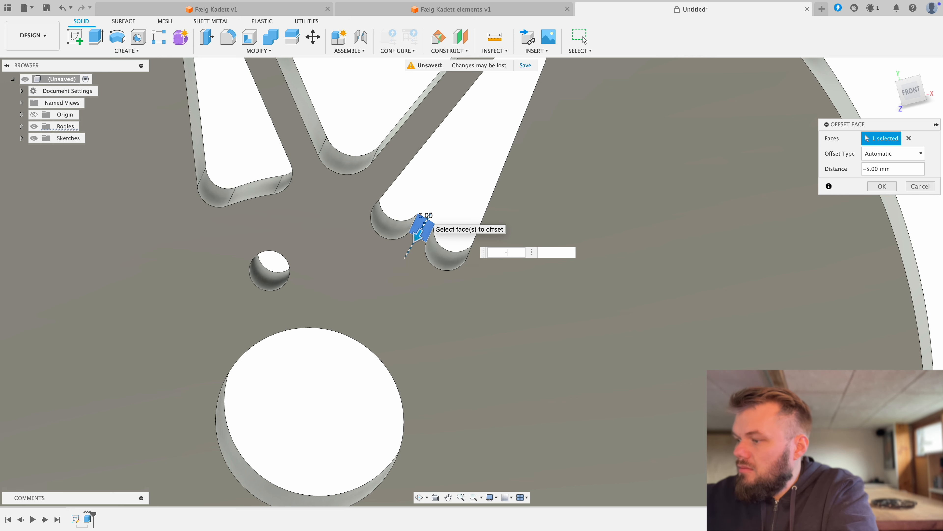
{"action": "type", "text": "9"}
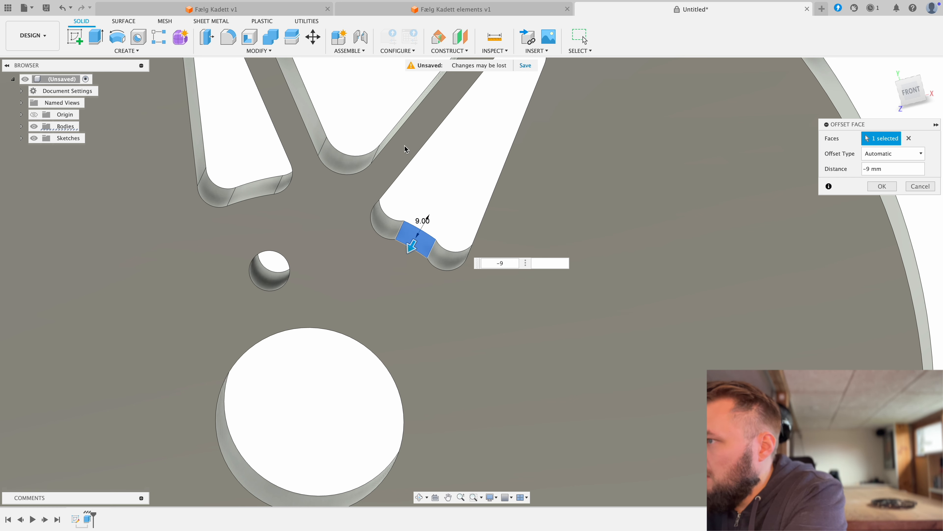
{"action": "type", "text": ","}
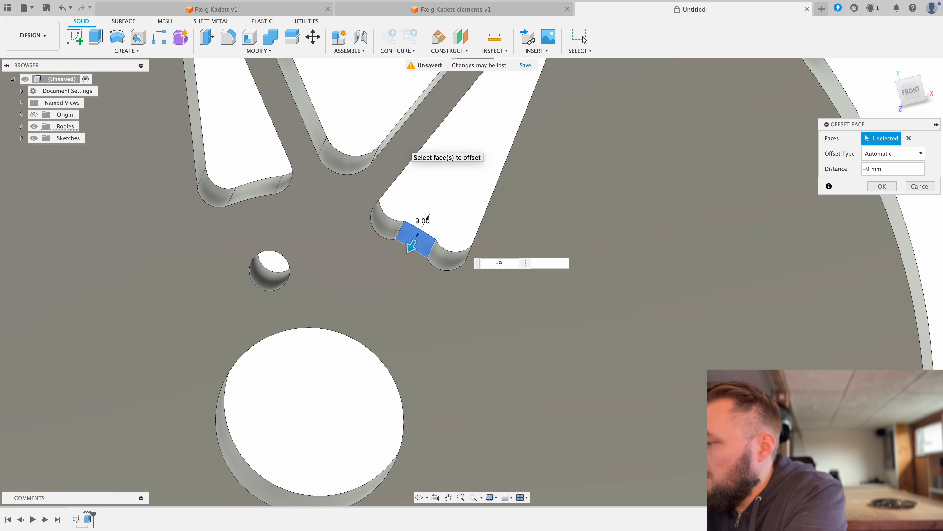
{"action": "type", "text": "9"}
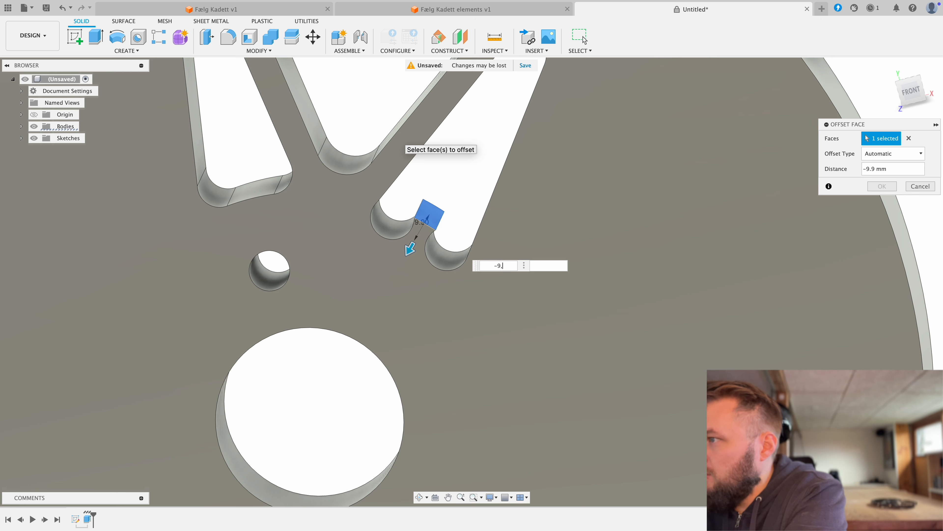
{"action": "type", "text": "5"}
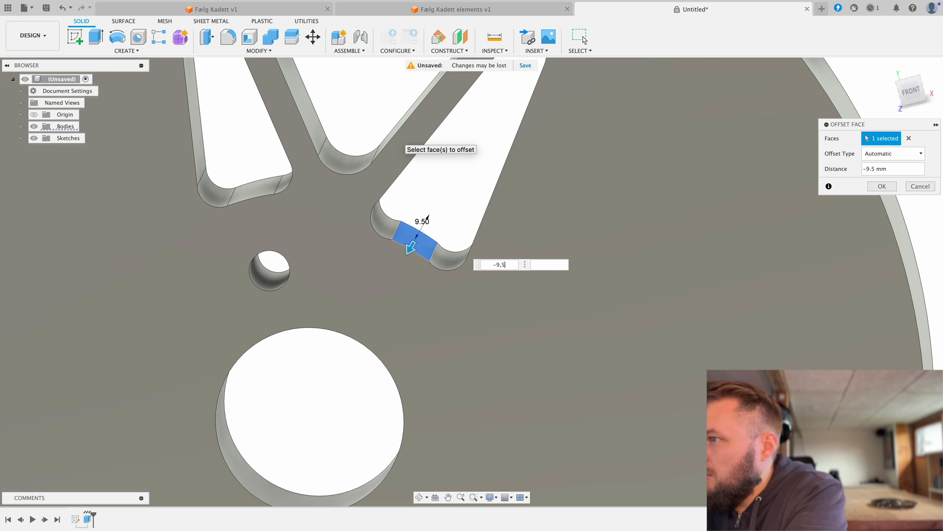
{"action": "scroll", "coordinate": [396, 142], "scroll_direction": "down", "scroll_amount": 1}
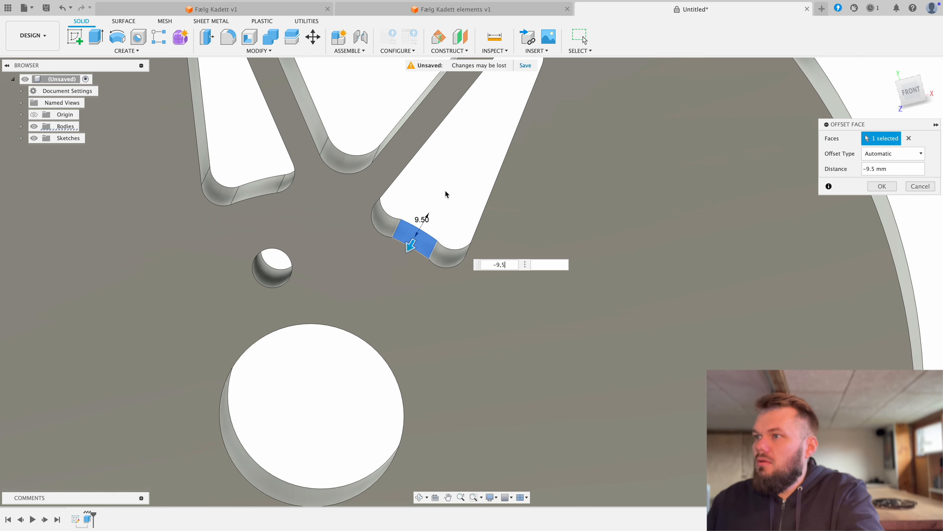
{"action": "left_click", "coordinate": [882, 186]}
Step: Examine the slanted opening's reshaped inner edge and the whole wheel body in the front view
{"action": "scroll", "coordinate": [478, 213], "scroll_direction": "down", "scroll_amount": 5}
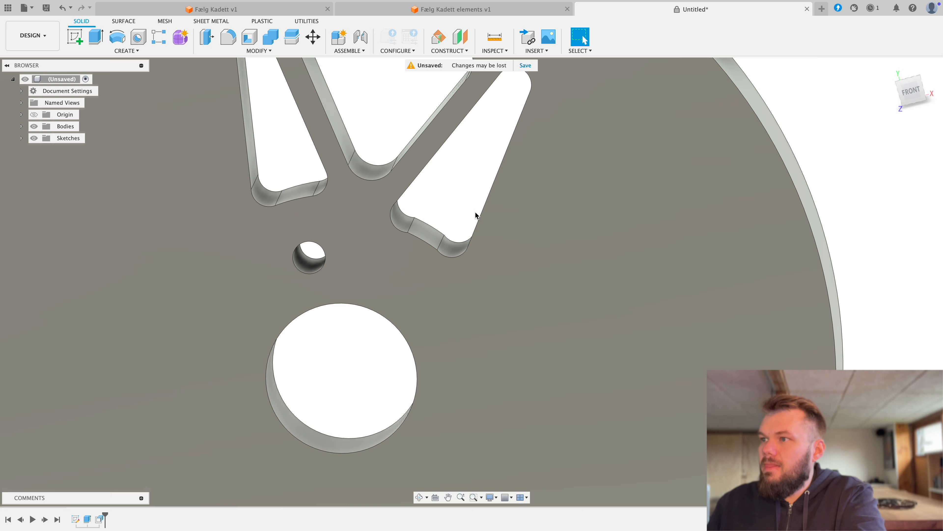
{"action": "left_click_drag", "start_coordinate": [472, 192], "coordinate": [477, 199]}
{"action": "middle_click_drag", "start_coordinate": [477, 198], "coordinate": [476, 201], "text": "shift"}
{"action": "scroll", "coordinate": [476, 202], "scroll_direction": "down", "scroll_amount": 2}
{"action": "scroll", "coordinate": [477, 204], "scroll_direction": "down", "scroll_amount": 3}
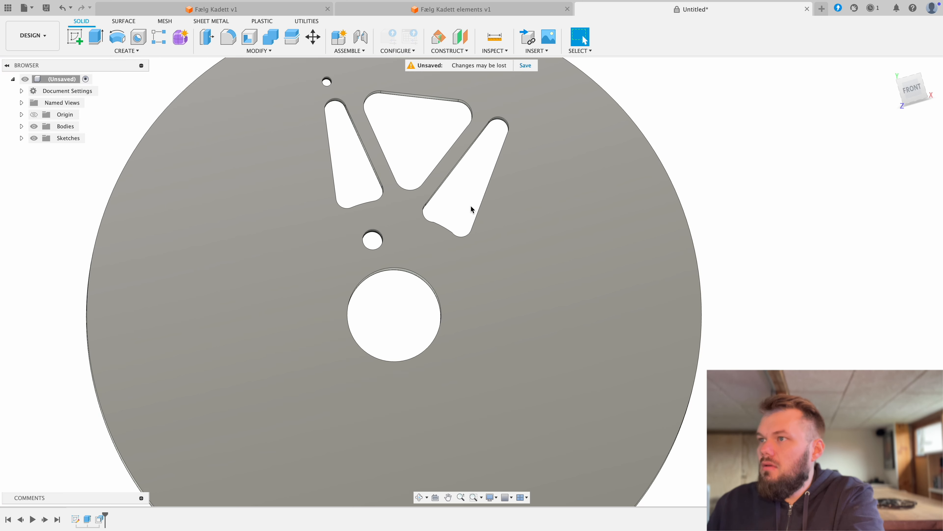
{"action": "left_click", "coordinate": [919, 94]}
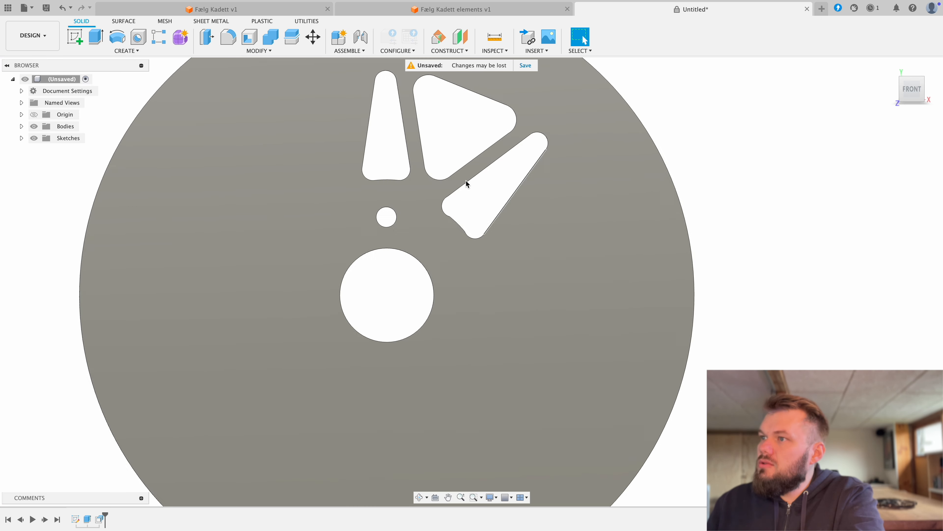
{"action": "scroll", "coordinate": [459, 191], "scroll_direction": "down", "scroll_amount": 2}
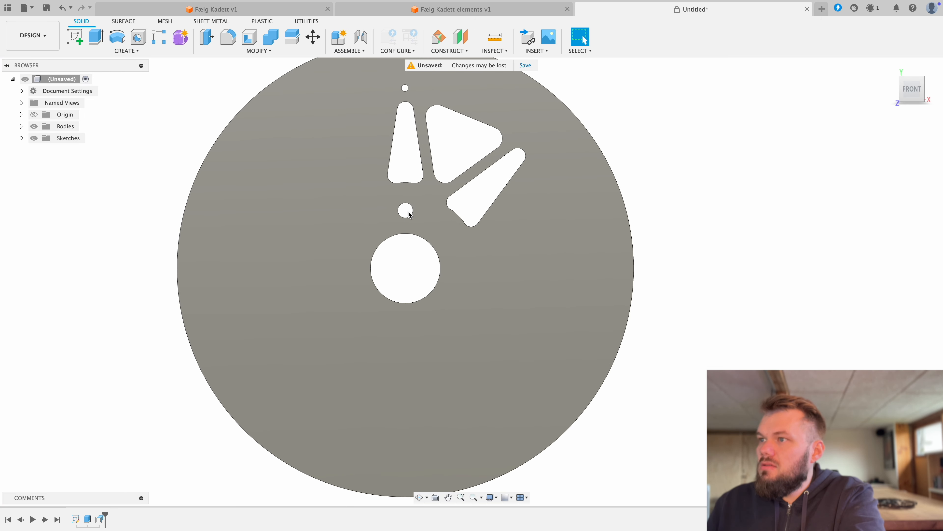
Step: Circular-pattern the face of the bolt hole beside the hub bore around the bore's axis with full distribution and quantity 4
{"action": "left_click", "coordinate": [135, 51]}
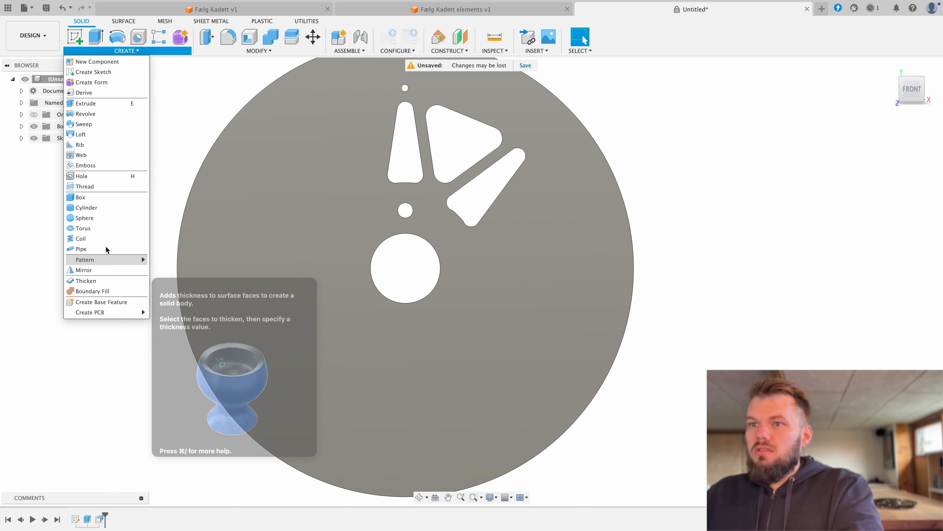
{"action": "mouse_move", "coordinate": [118, 259]}
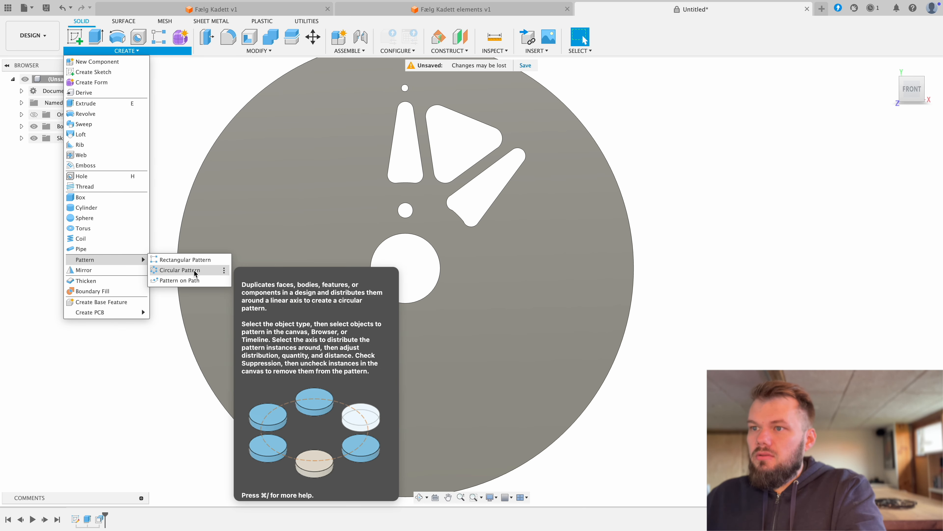
{"action": "left_click", "coordinate": [180, 270]}
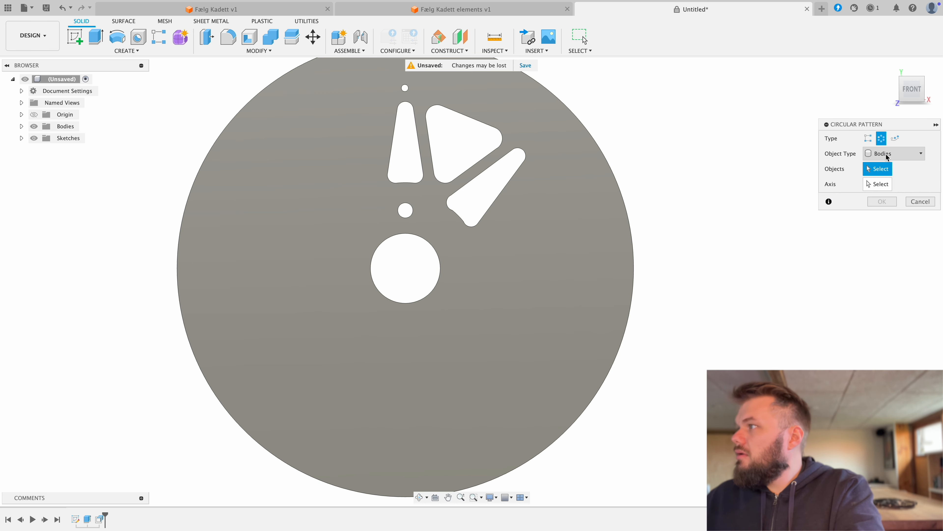
{"action": "left_click", "coordinate": [886, 157]}
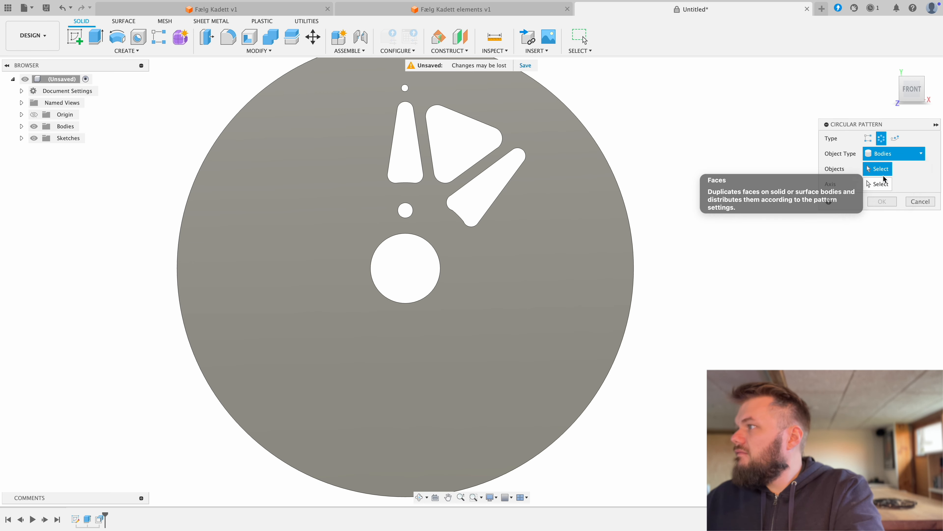
{"action": "left_click", "coordinate": [879, 169]}
{"action": "middle_click_drag", "start_coordinate": [411, 222], "coordinate": [423, 215], "text": "shift"}
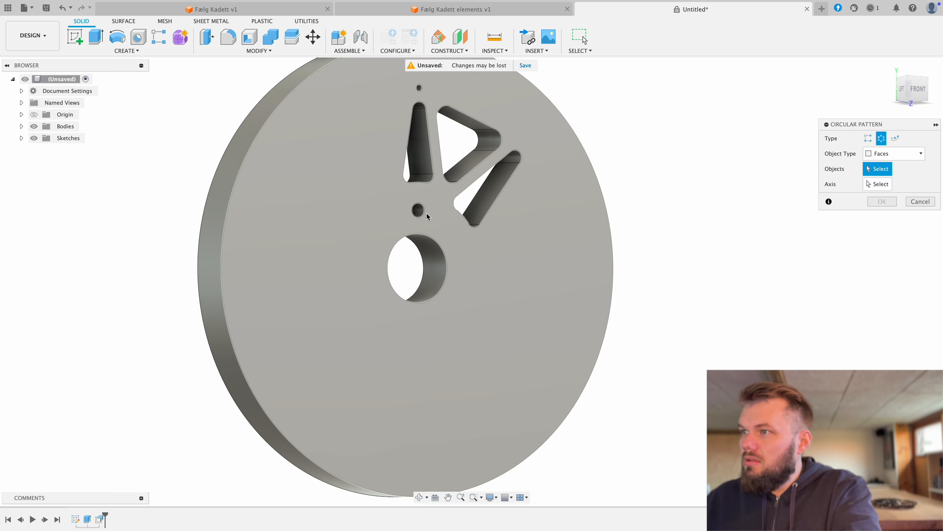
{"action": "left_click", "coordinate": [424, 214]}
{"action": "left_click", "coordinate": [878, 184]}
{"action": "left_click", "coordinate": [442, 280]}
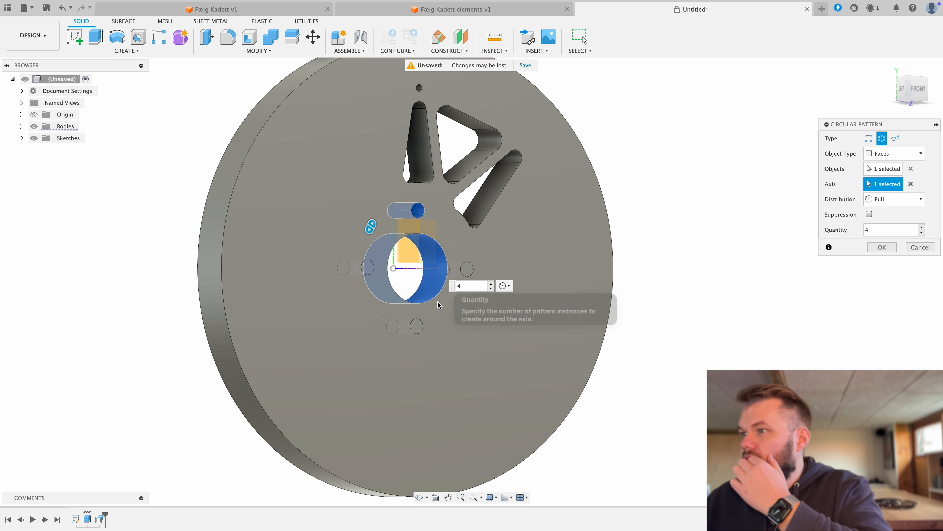
{"action": "left_click", "coordinate": [882, 247]}
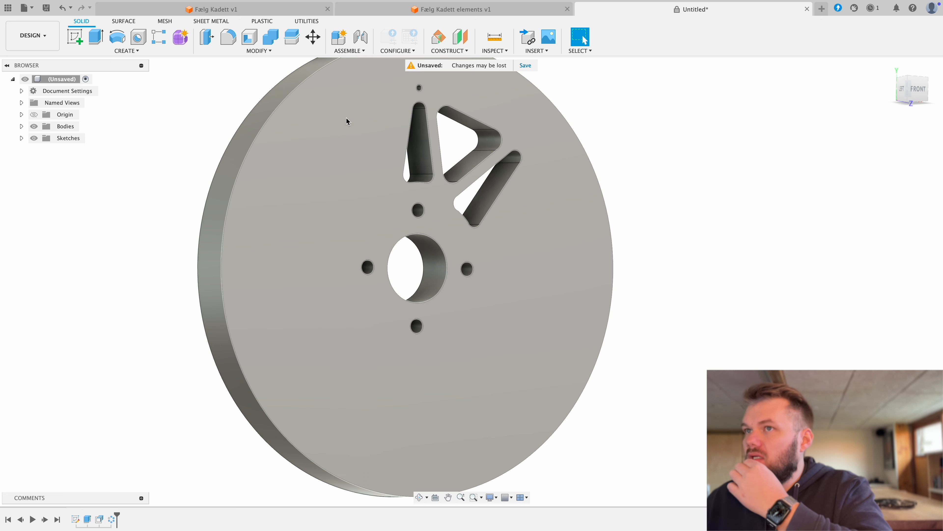
Step: Start a circular pattern of faces and select the side, outer end and inner edge faces of the upright narrow opening
{"action": "left_click", "coordinate": [124, 50]}
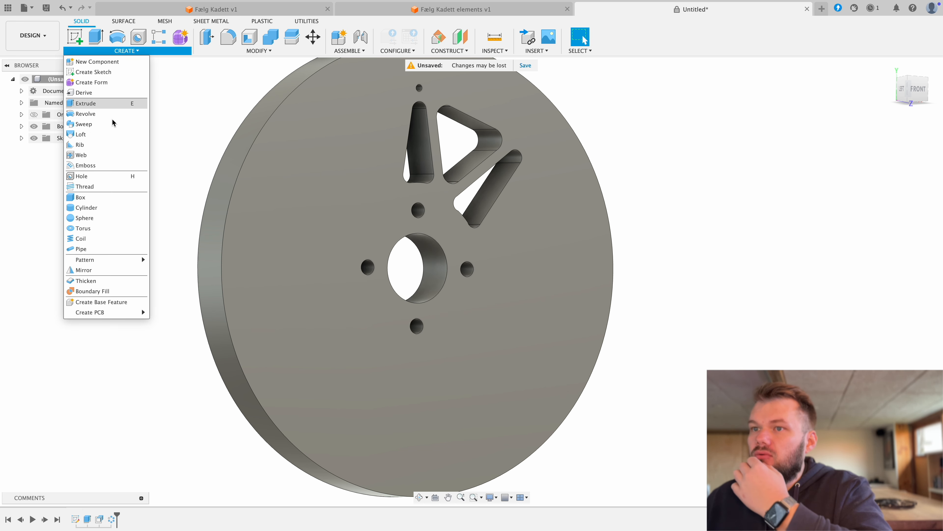
{"action": "mouse_move", "coordinate": [143, 259]}
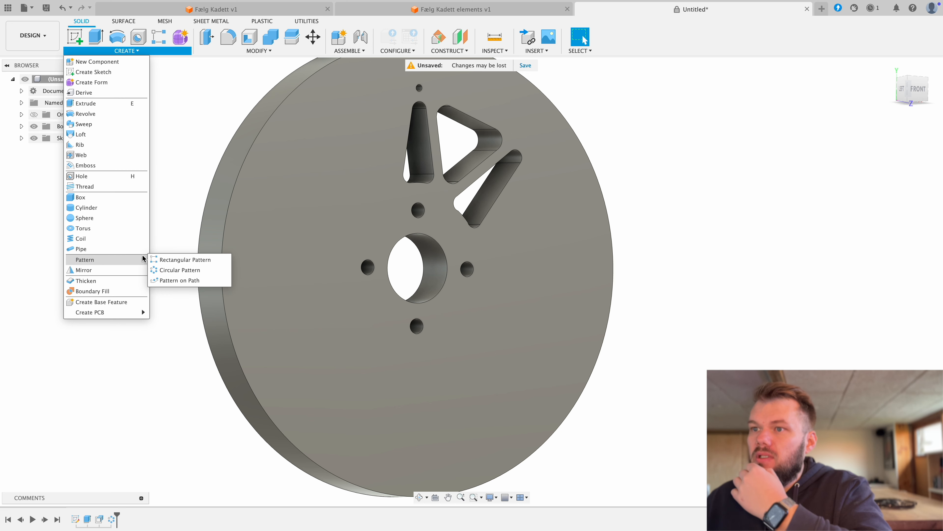
{"action": "left_click", "coordinate": [184, 270]}
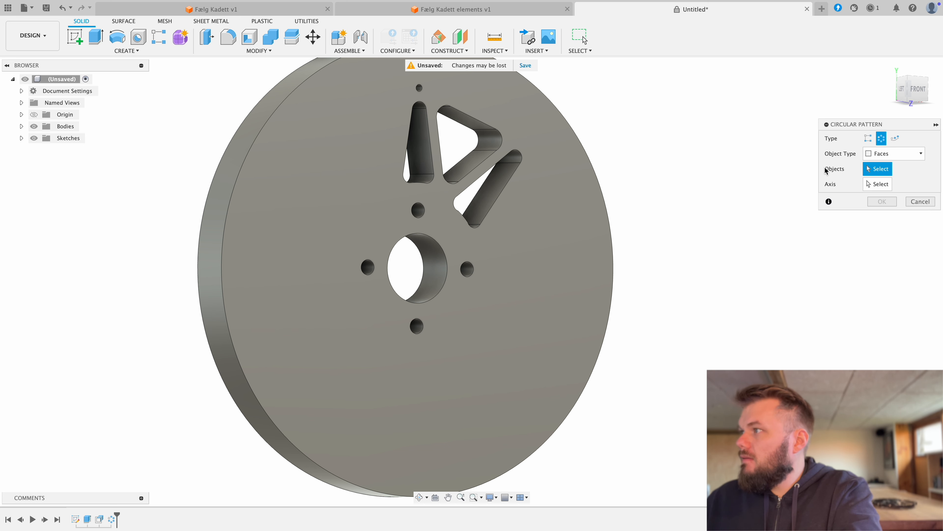
{"action": "left_click", "coordinate": [869, 153]}
{"action": "left_click", "coordinate": [882, 161]}
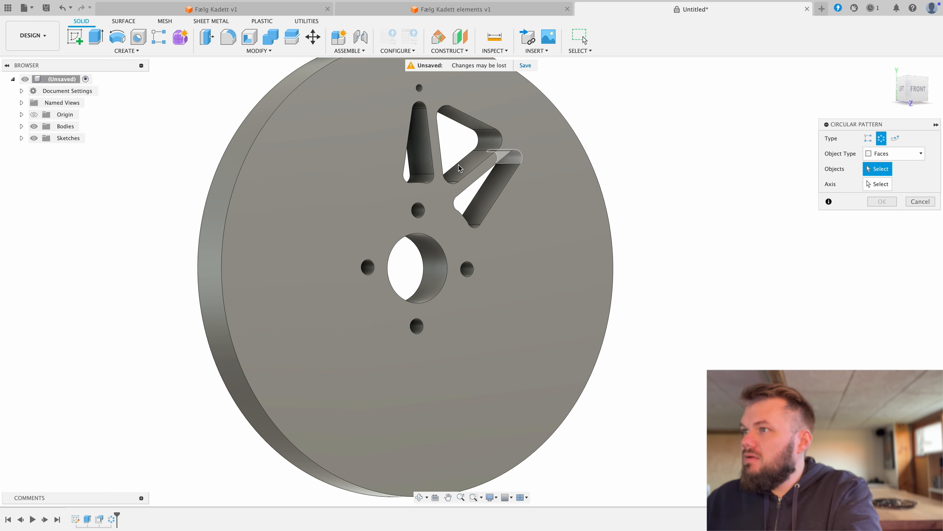
{"action": "left_click", "coordinate": [424, 179]}
{"action": "left_click", "coordinate": [410, 144]}
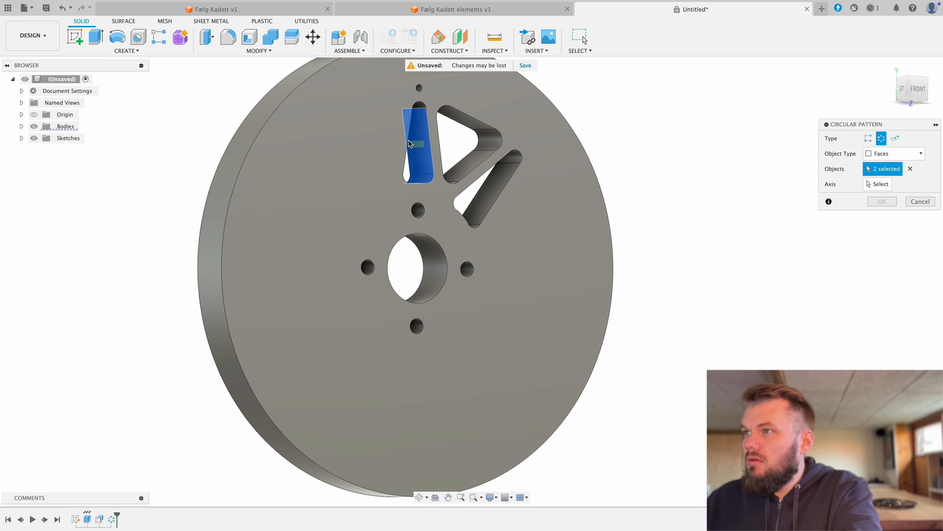
{"action": "middle_click_drag", "start_coordinate": [410, 143], "coordinate": [424, 143], "text": "shift"}
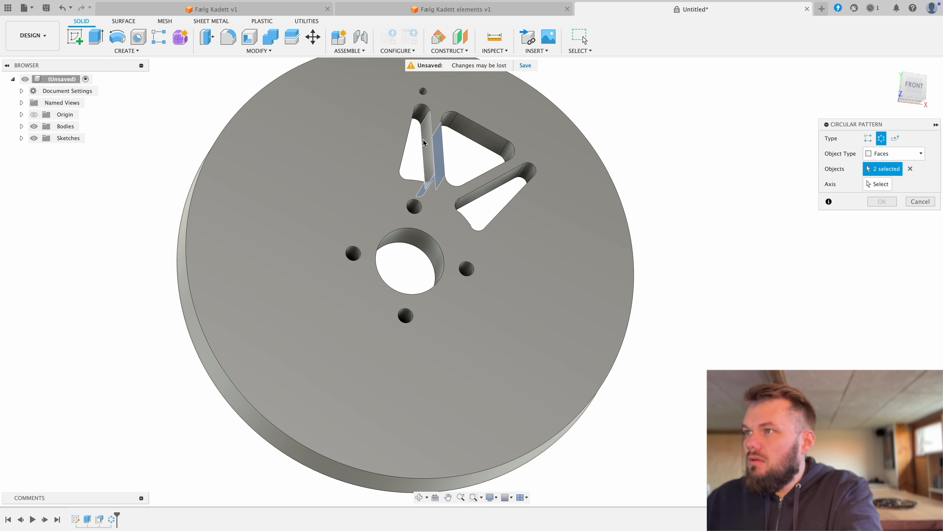
{"action": "left_click", "coordinate": [427, 144]}
{"action": "left_click", "coordinate": [419, 112]}
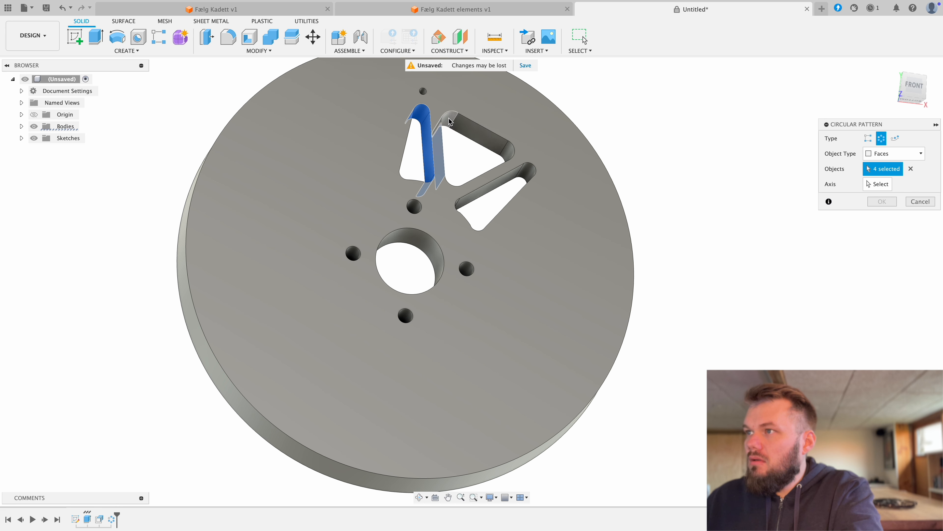
Step: Add the triangular opening's inner faces and the upright opening's remaining faces to the pattern selection, leaving out the slanted opening
{"action": "left_click", "coordinate": [449, 118]}
{"action": "left_click", "coordinate": [479, 130]}
{"action": "left_click", "coordinate": [508, 150]}
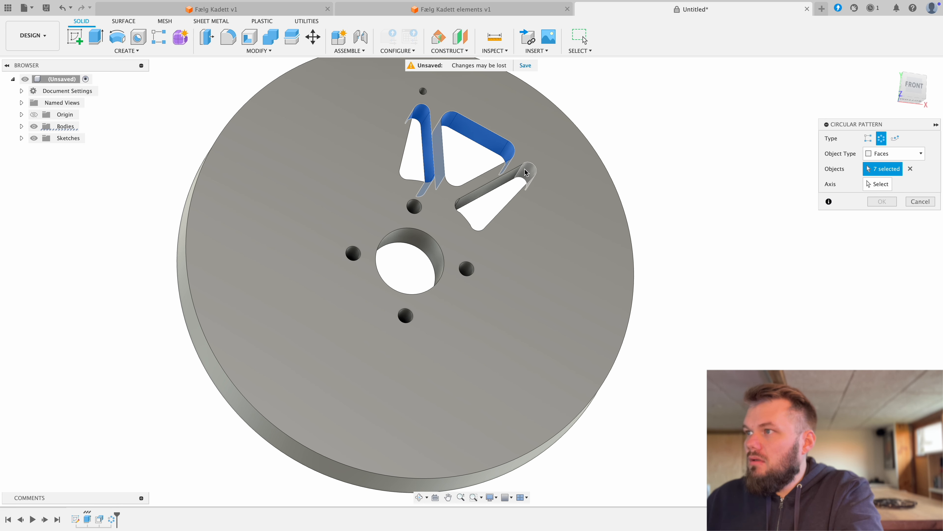
{"action": "left_click", "coordinate": [525, 172]}
{"action": "middle_click_drag", "start_coordinate": [510, 184], "coordinate": [532, 177], "text": "shift"}
{"action": "left_click", "coordinate": [490, 179]}
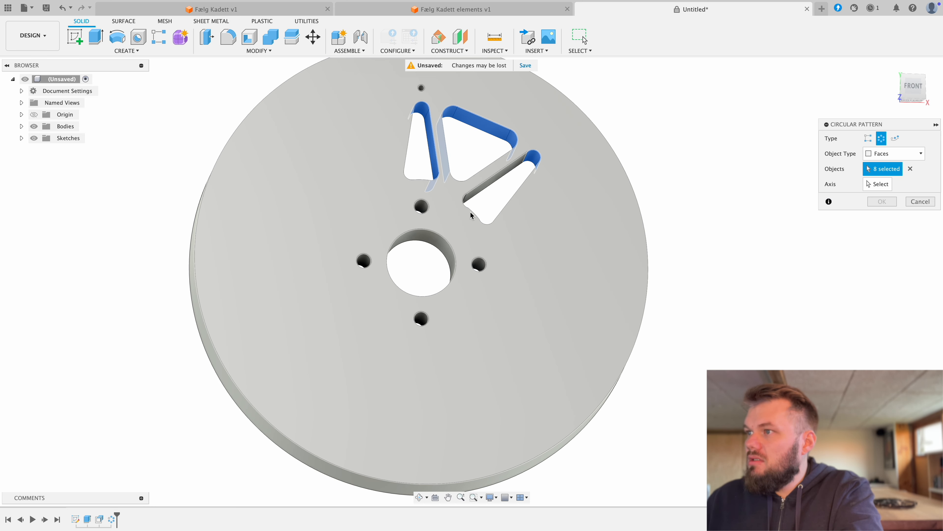
{"action": "left_click", "coordinate": [533, 157]}
{"action": "middle_click_drag", "start_coordinate": [460, 164], "coordinate": [496, 190], "text": "shift"}
{"action": "left_click", "coordinate": [426, 157]}
{"action": "left_click", "coordinate": [496, 190]}
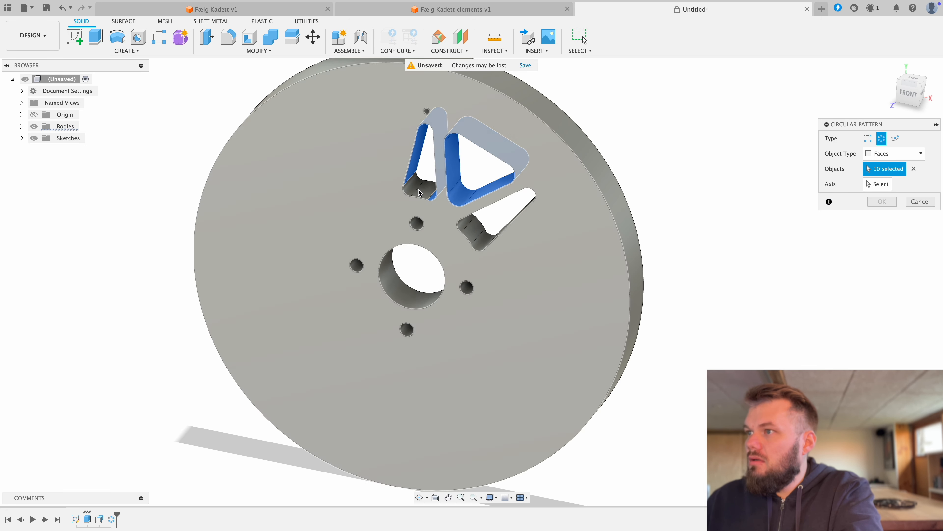
{"action": "left_click", "coordinate": [415, 188]}
{"action": "middle_click_drag", "start_coordinate": [456, 175], "coordinate": [476, 145], "text": "shift"}
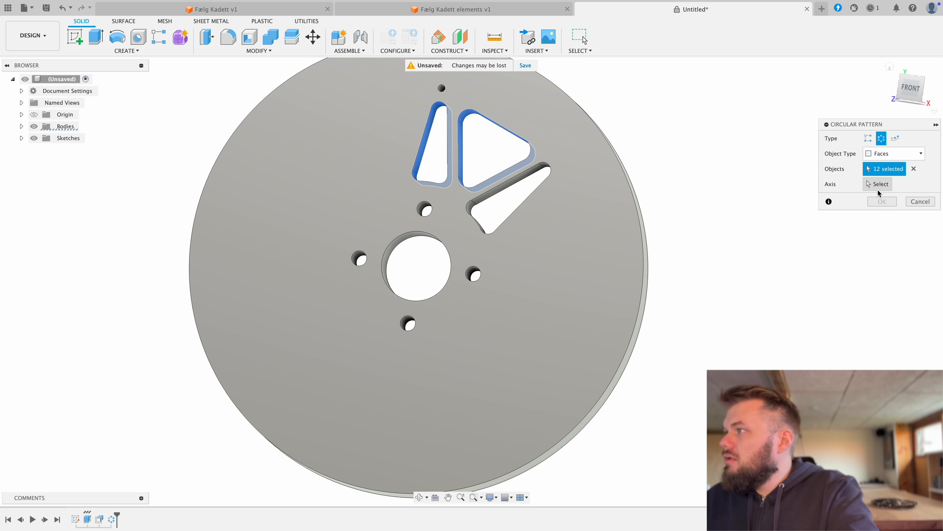
Step: Pattern the selected opening faces around the hub bore's axis with full distribution and quantity 8
{"action": "left_click", "coordinate": [878, 184]}
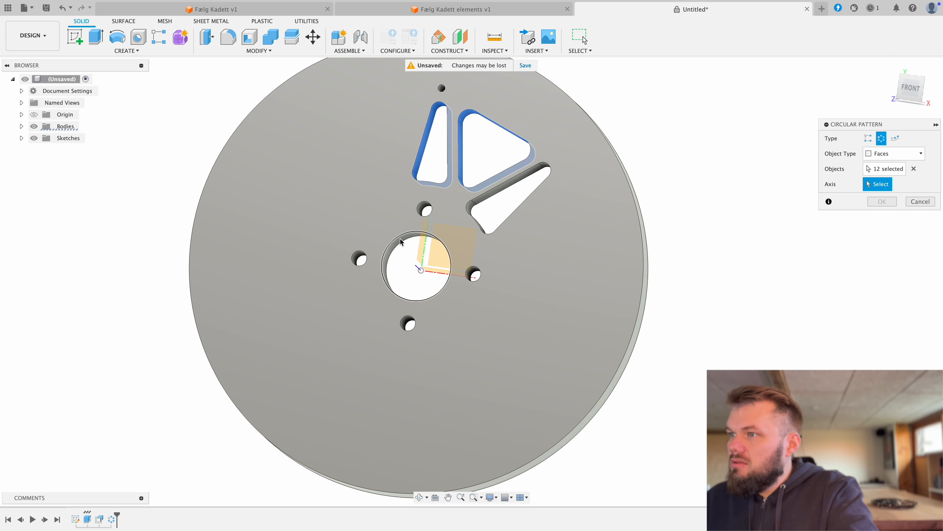
{"action": "left_click", "coordinate": [401, 242]}
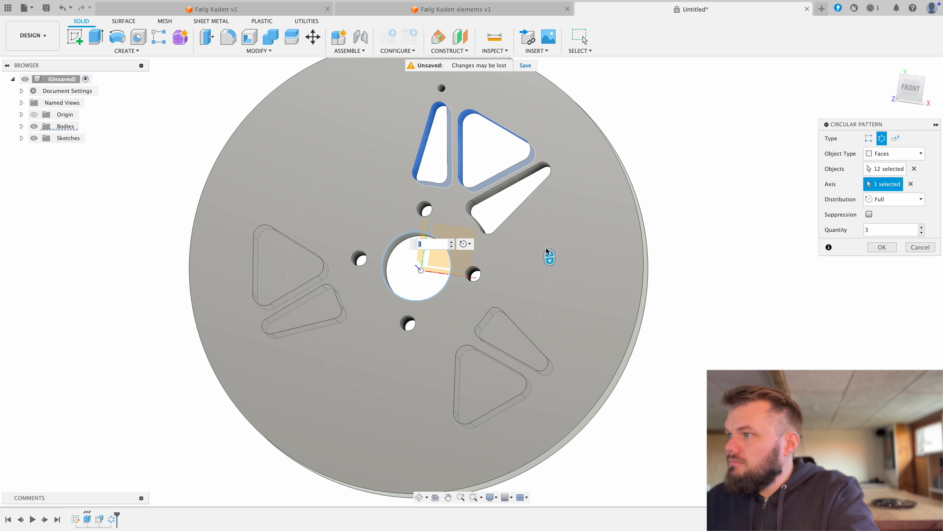
{"action": "left_click", "coordinate": [452, 242]}
{"action": "left_click", "coordinate": [452, 242]}
{"action": "left_click", "coordinate": [452, 242]}
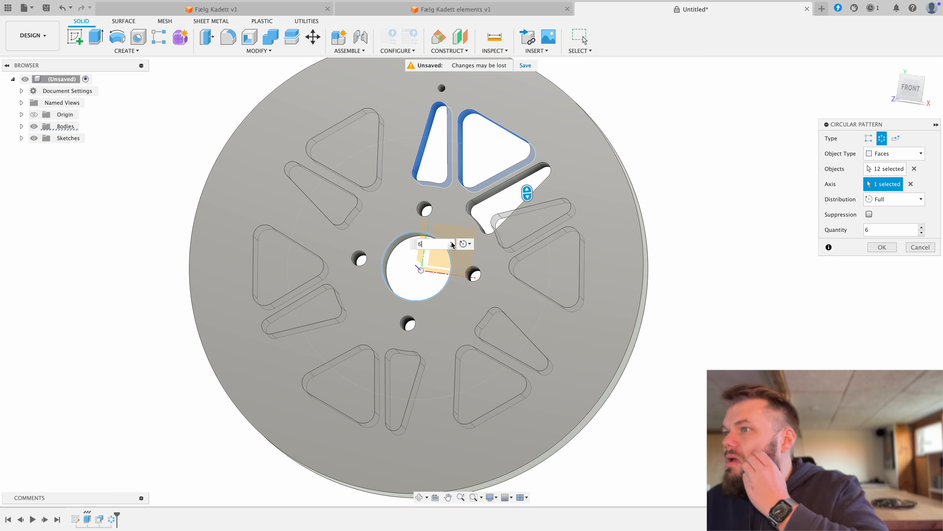
{"action": "left_click", "coordinate": [453, 242]}
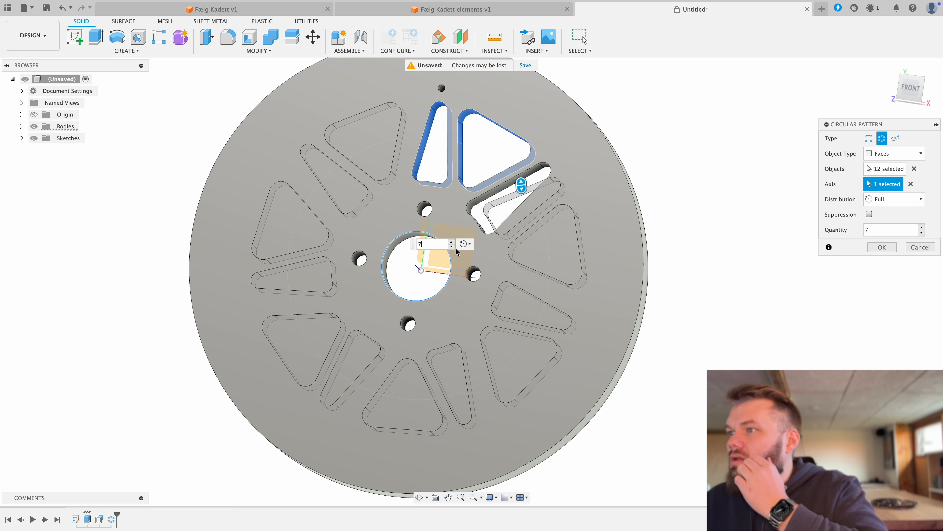
{"action": "left_click", "coordinate": [453, 242]}
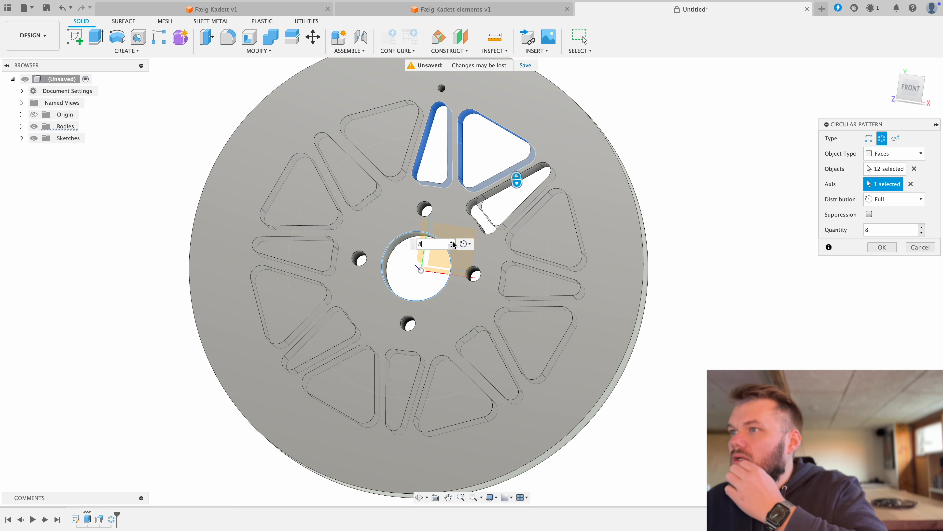
{"action": "left_click", "coordinate": [870, 255]}
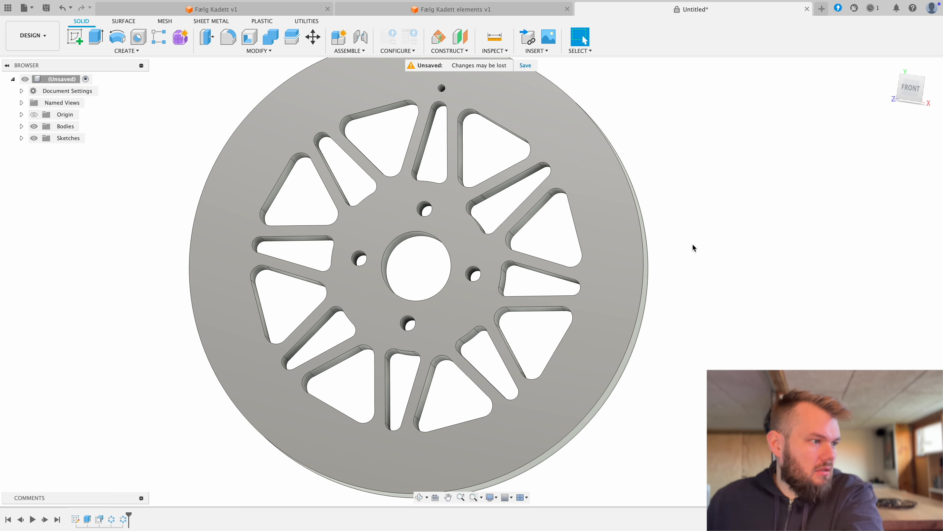
Step: Try to offset the inner edge face of the patterned narrow opening at the wheel's upper left by -5 mm
{"action": "mouse_move", "coordinate": [712, 252]}
{"action": "middle_mouse_down", "text": "shift"}
{"action": "mouse_move", "coordinate": [726, 253]}
{"action": "mouse_move", "coordinate": [717, 255]}
{"action": "middle_mouse_up", "text": "shift"}
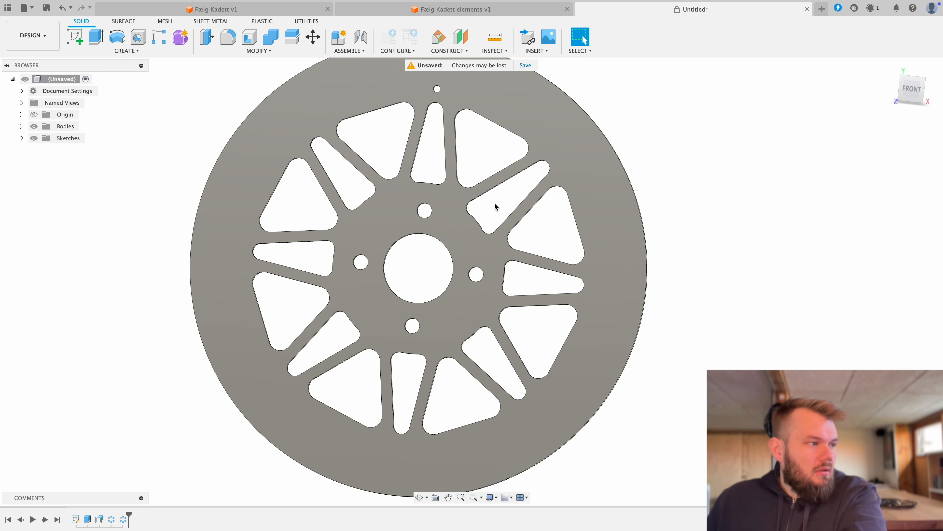
{"action": "scroll", "coordinate": [503, 212], "scroll_direction": "up", "scroll_amount": 1}
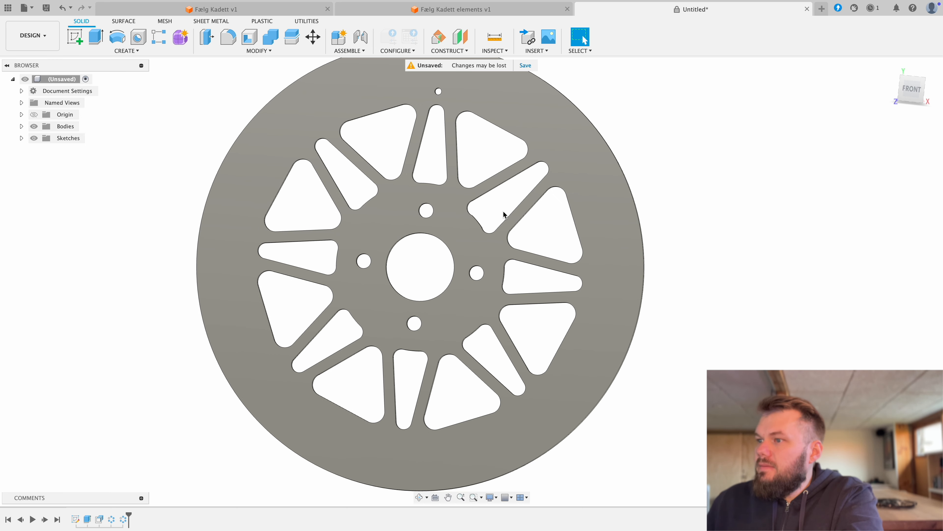
{"action": "middle_click_drag", "start_coordinate": [503, 210], "coordinate": [439, 175], "text": "shift"}
{"action": "scroll", "coordinate": [386, 234], "scroll_direction": "up", "scroll_amount": 1}
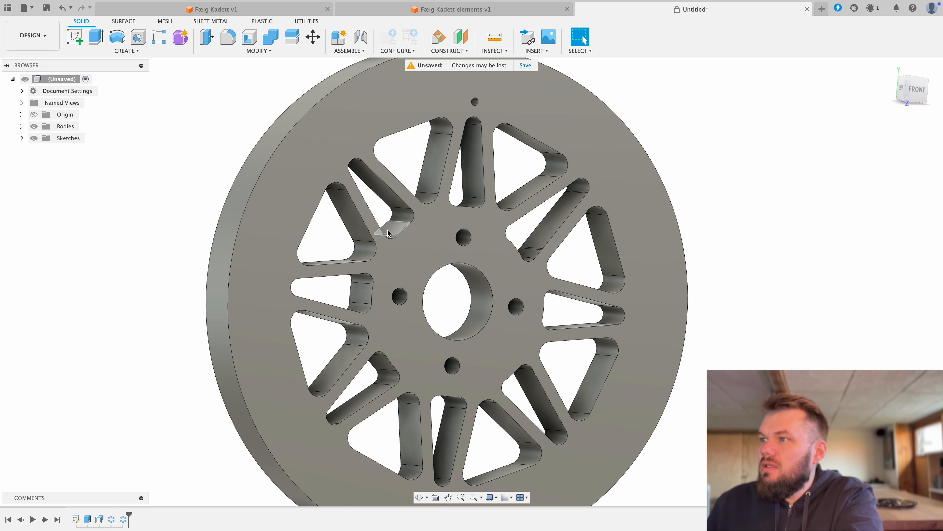
{"action": "scroll", "coordinate": [386, 234], "scroll_direction": "up", "scroll_amount": 1}
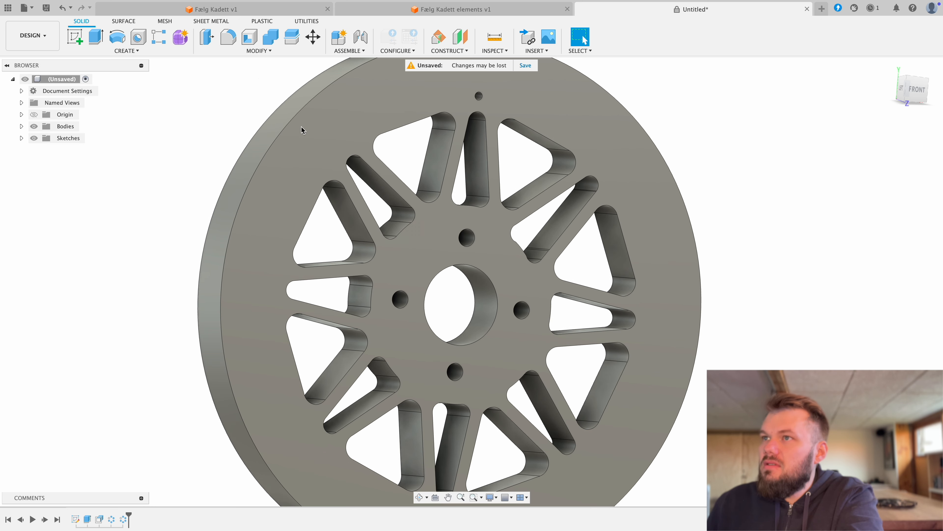
{"action": "left_click", "coordinate": [207, 38]}
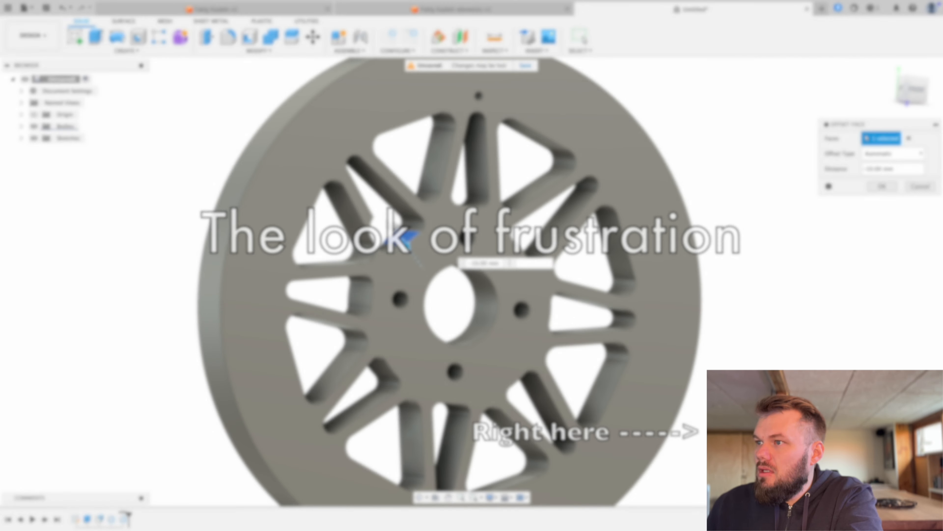
{"action": "left_click_drag", "start_coordinate": [389, 222], "coordinate": [397, 228]}
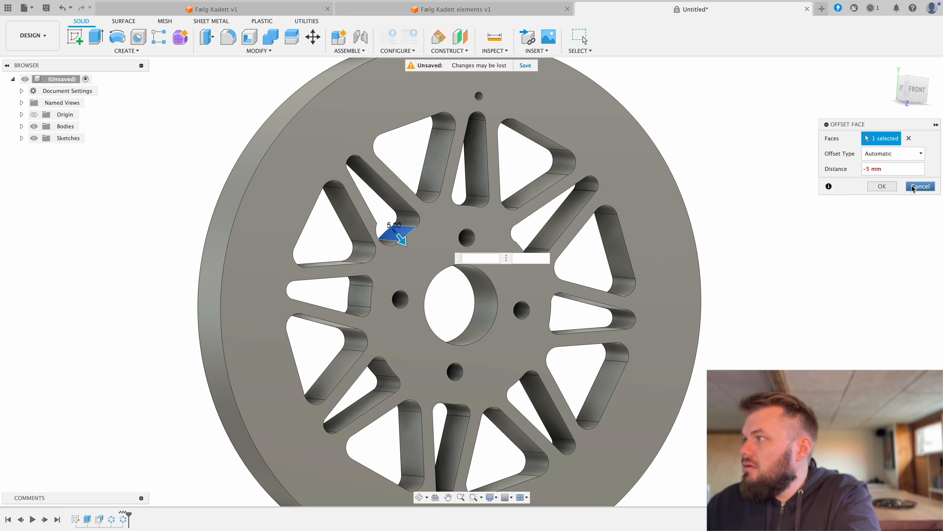
{"action": "left_click", "coordinate": [921, 186]}
Step: Undo the openings pattern, the bolt-hole pattern, the face offset and the extrusion to return to the wheel sketch
{"action": "middle_click_drag", "start_coordinate": [746, 291], "coordinate": [722, 296], "text": "shift"}
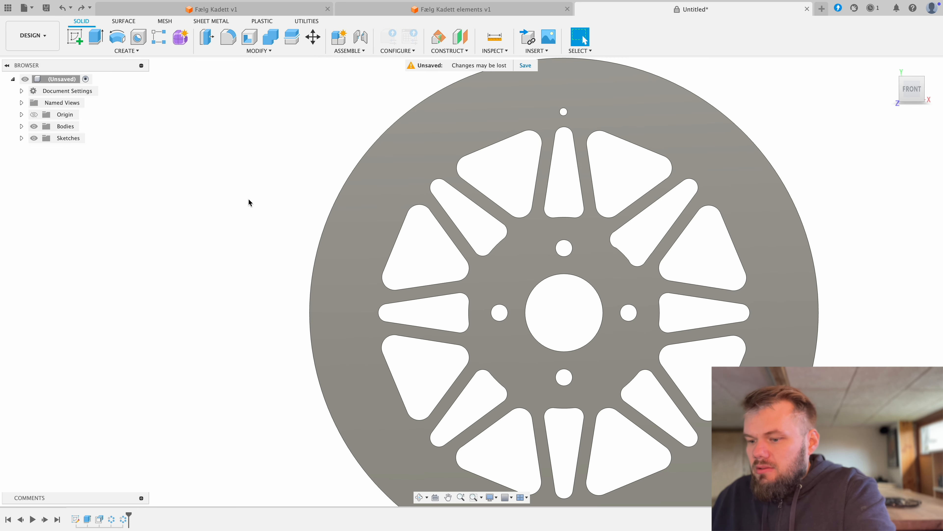
{"action": "key", "text": "super+z"}
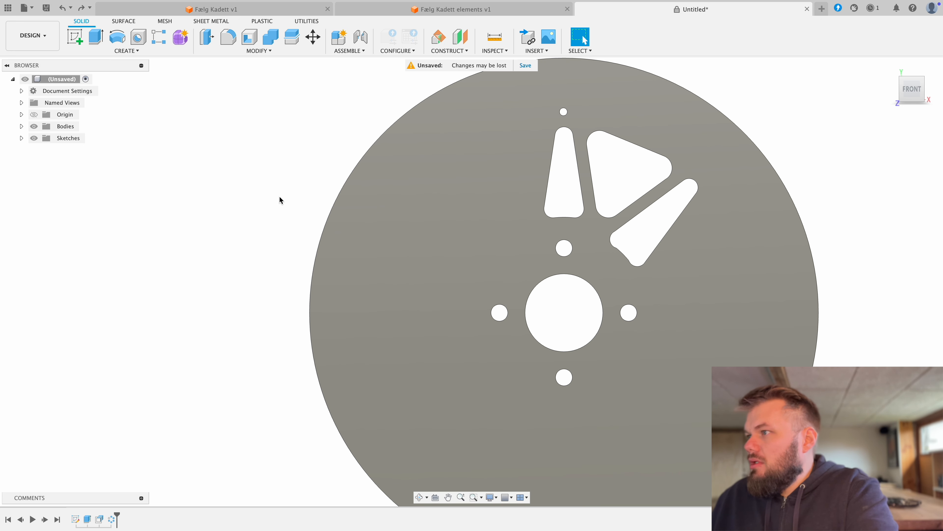
{"action": "key", "text": "super+z"}
{"action": "key", "text": "super+z"}
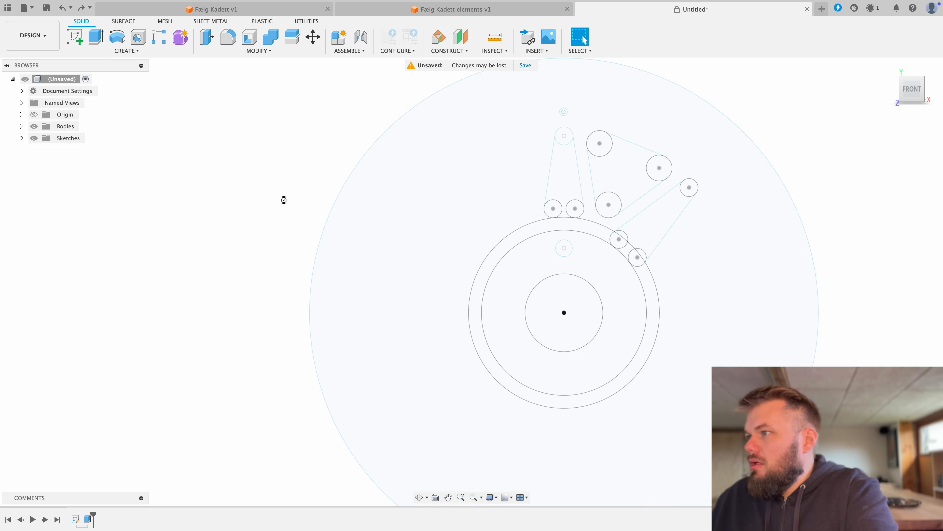
{"action": "key", "text": "super+z"}
Step: Delete the slanted opening's lower inner end circle and the straight line joining it to the outer end circle
{"action": "scroll", "coordinate": [561, 202], "scroll_direction": "up", "scroll_amount": 3}
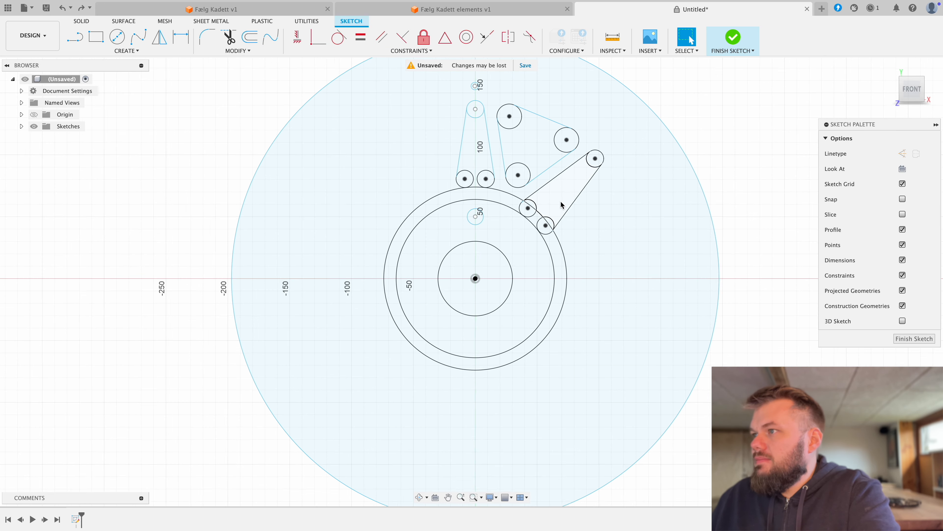
{"action": "middle_click_drag", "start_coordinate": [559, 200], "coordinate": [519, 240]}
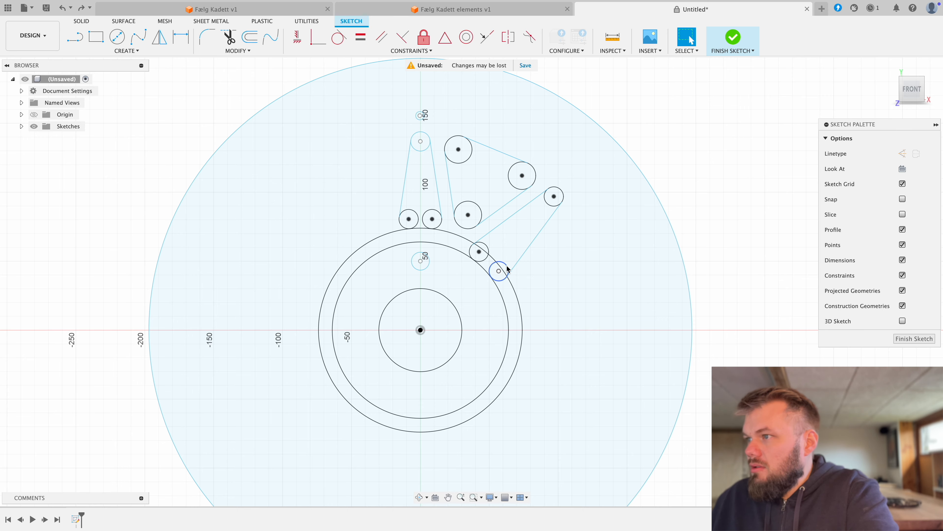
{"action": "scroll", "coordinate": [508, 268], "scroll_direction": "up", "scroll_amount": 10}
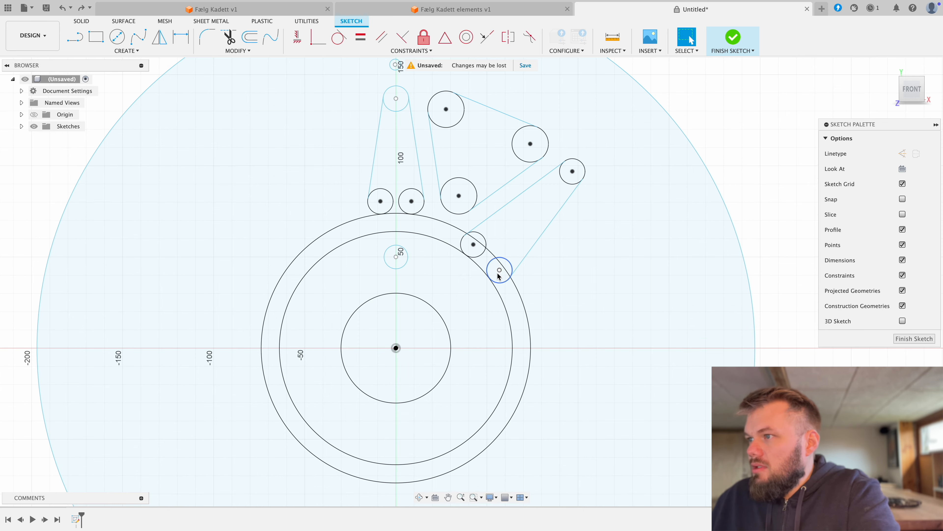
{"action": "left_click", "coordinate": [473, 280]}
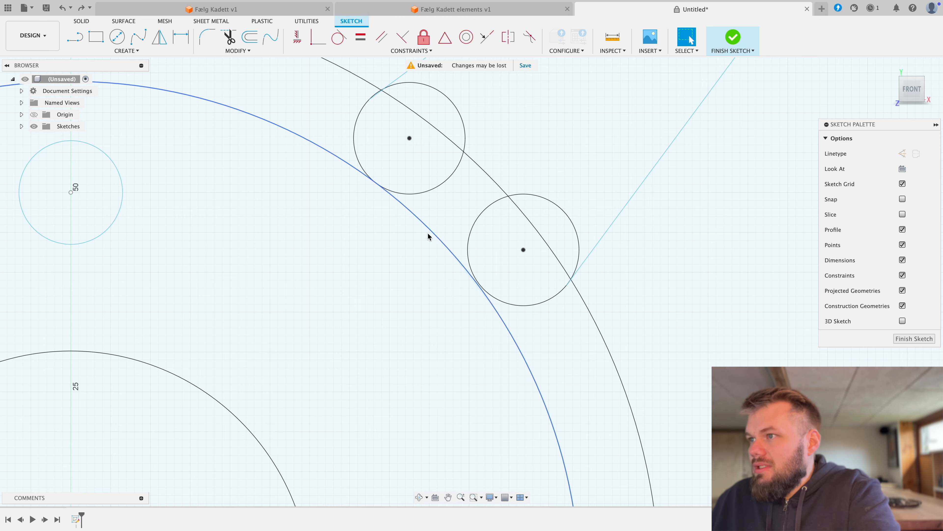
{"action": "scroll", "coordinate": [516, 274], "scroll_direction": "down", "scroll_amount": 8}
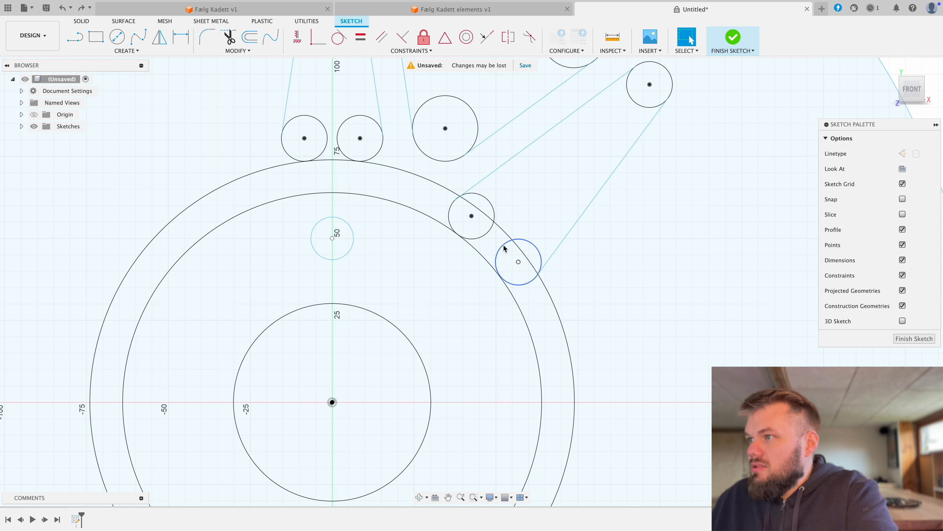
{"action": "left_click", "coordinate": [504, 248]}
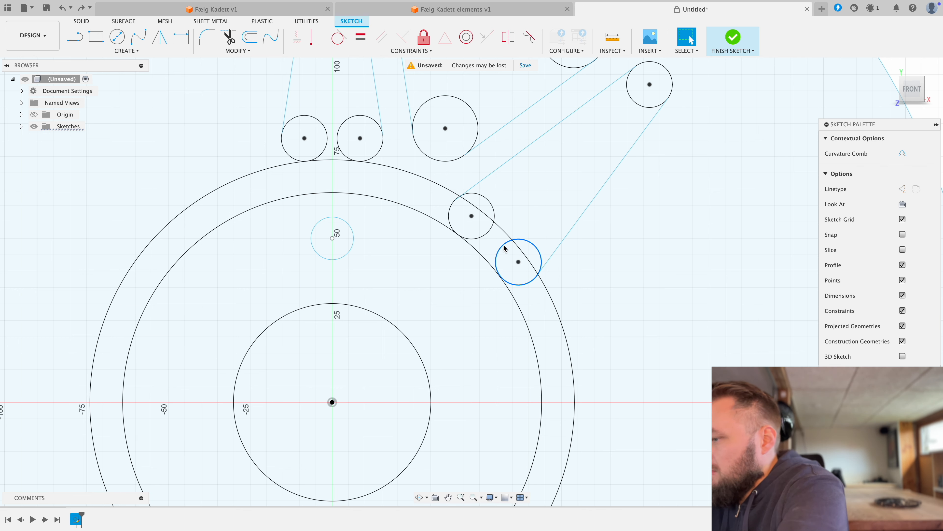
{"action": "key", "text": "Delete"}
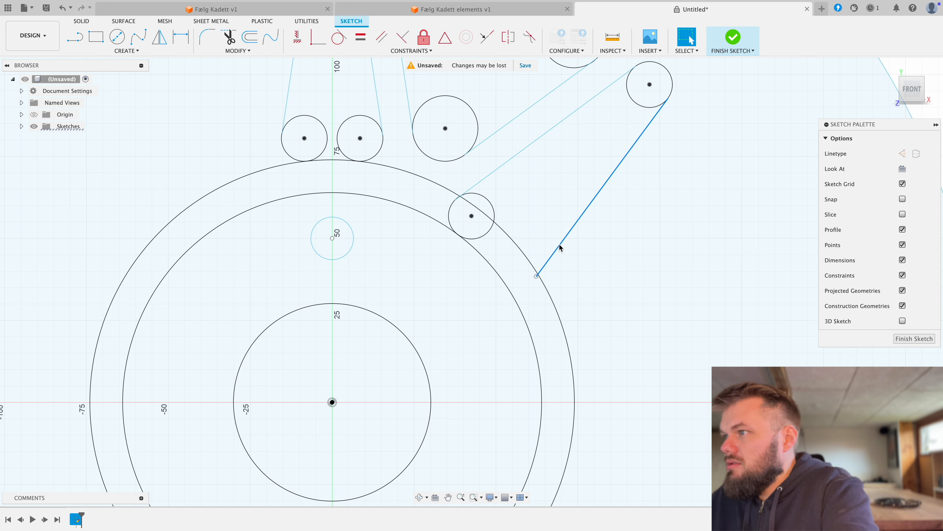
{"action": "key", "text": "Delete"}
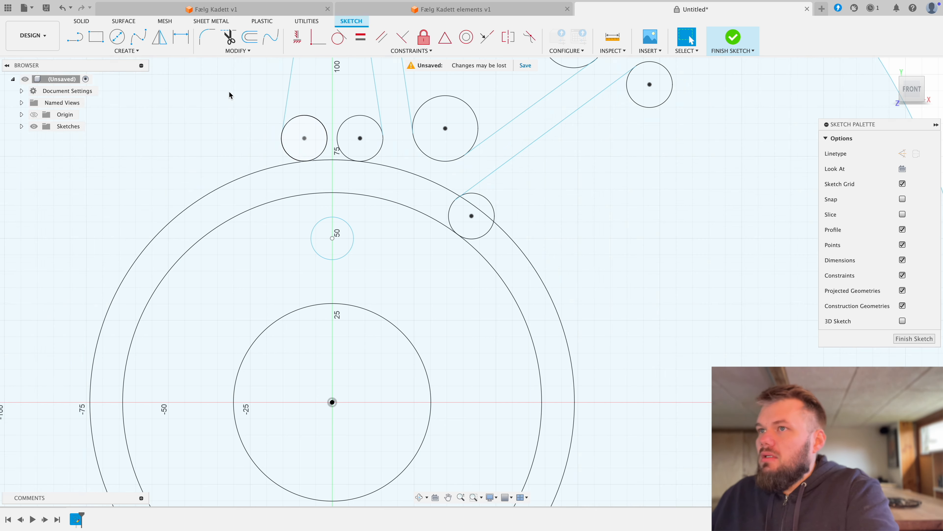
Step: Draw a line about 137 mm long at 45 degrees from the hub centre to the centre of the slanted opening's outer end circle
{"action": "left_click", "coordinate": [118, 44]}
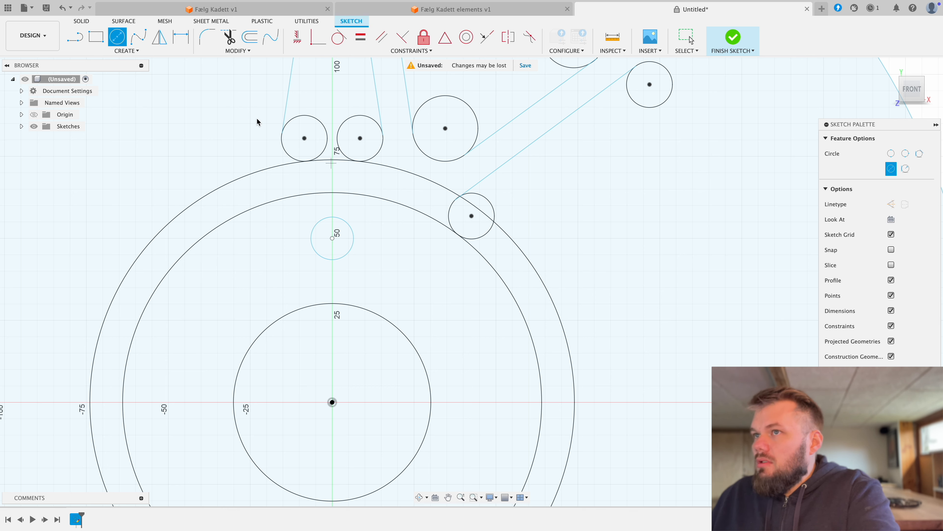
{"action": "left_click", "coordinate": [74, 36]}
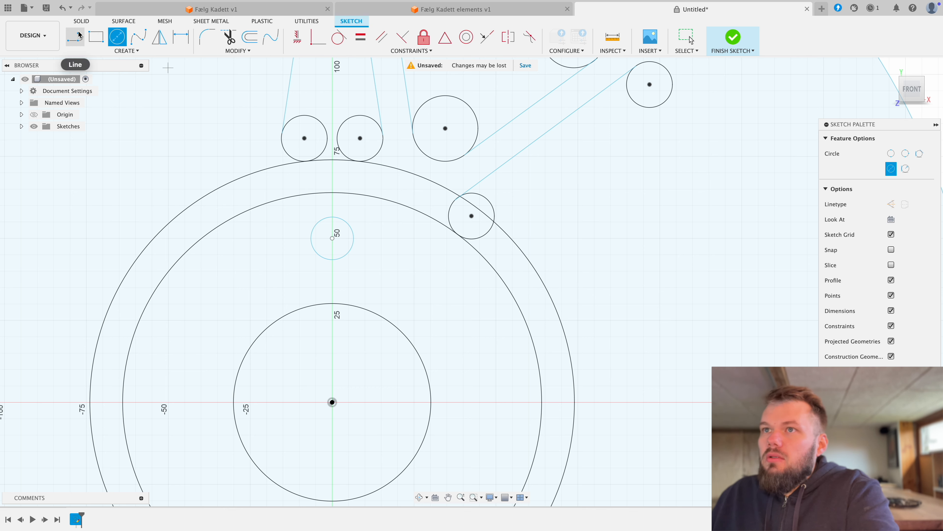
{"action": "left_click", "coordinate": [332, 402]}
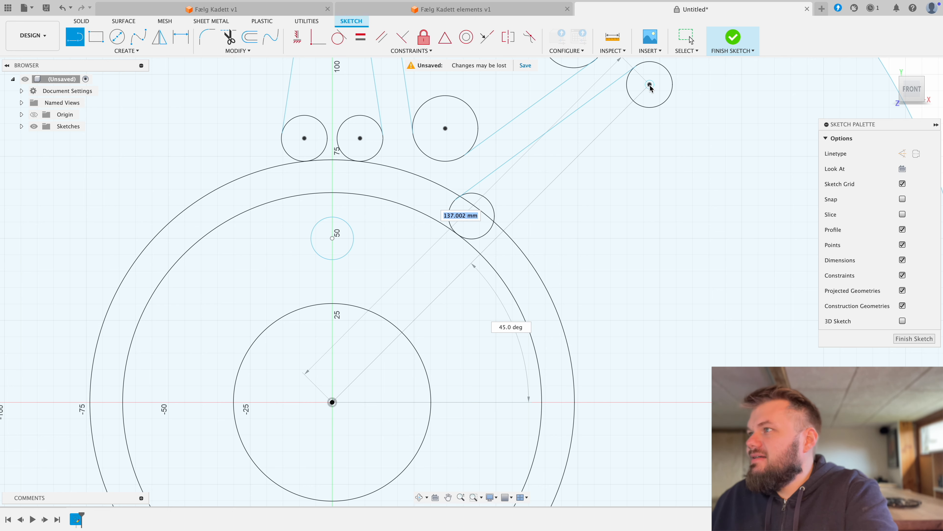
{"action": "right_click", "coordinate": [368, 133]}
{"action": "left_click", "coordinate": [401, 131]}
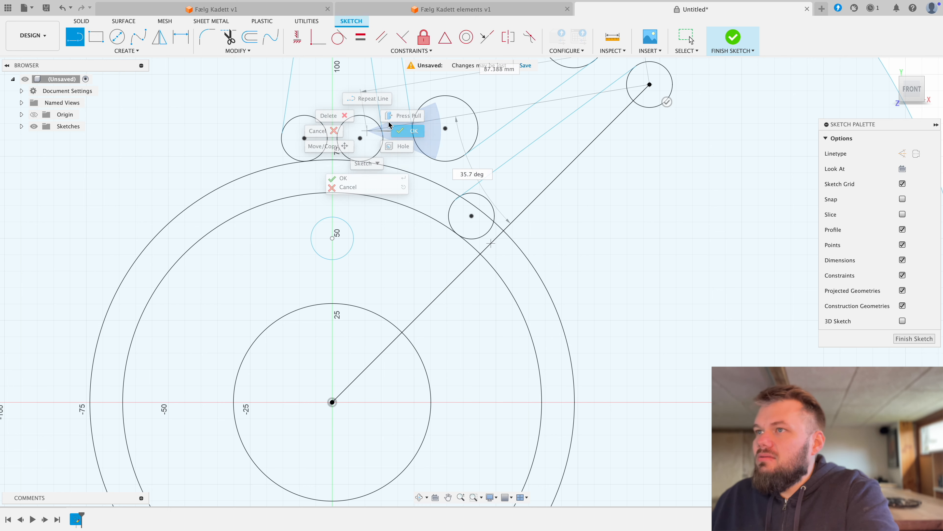
Step: Mirror the slanted opening's inner end circle and straight side line about the 45-degree line, and finish the sketch
{"action": "left_click", "coordinate": [162, 43]}
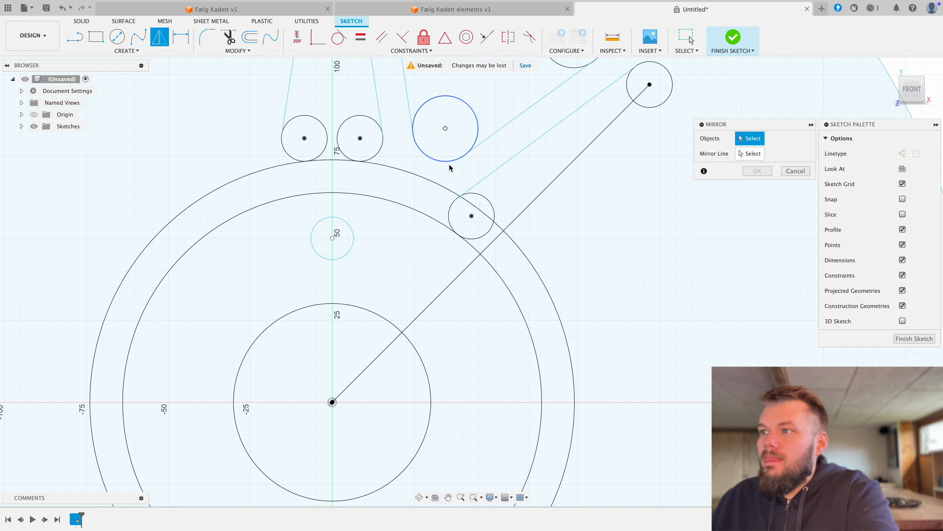
{"action": "left_click", "coordinate": [450, 211]}
{"action": "left_click", "coordinate": [752, 158]}
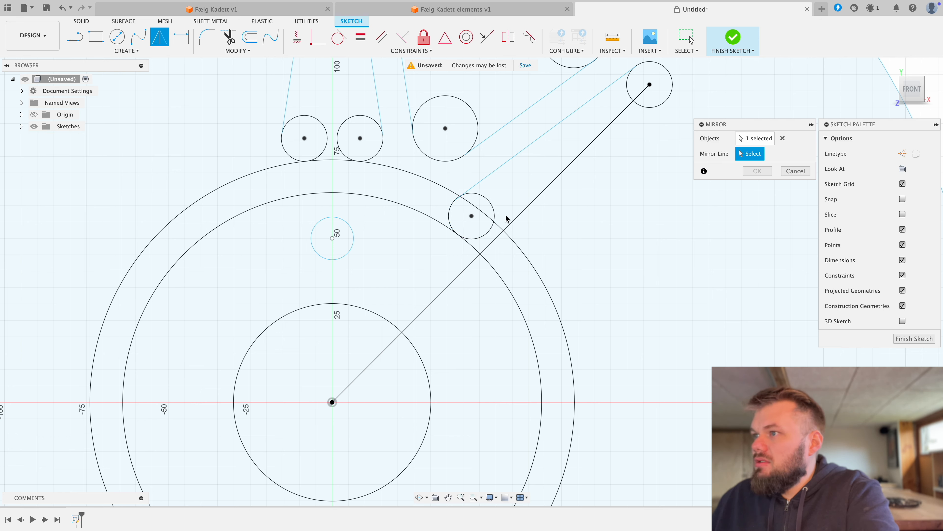
{"action": "left_click", "coordinate": [501, 238]}
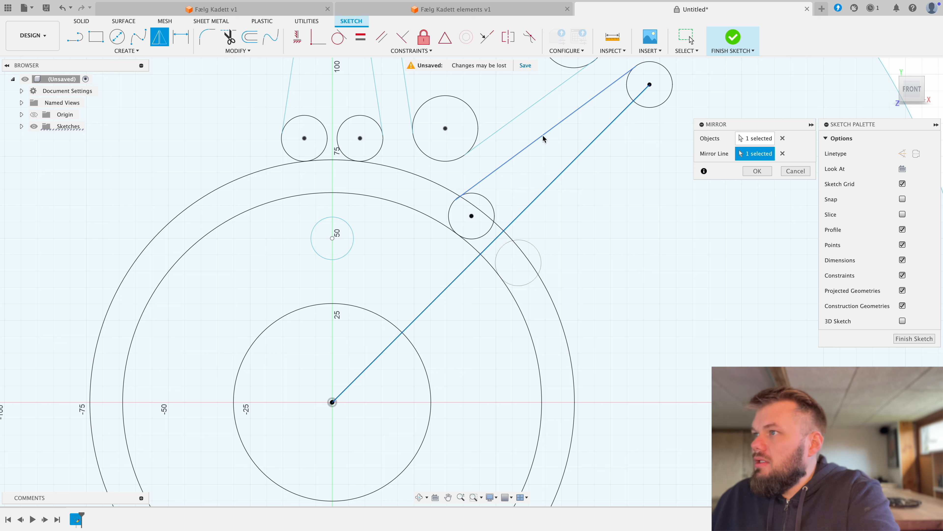
{"action": "left_click", "coordinate": [755, 138]}
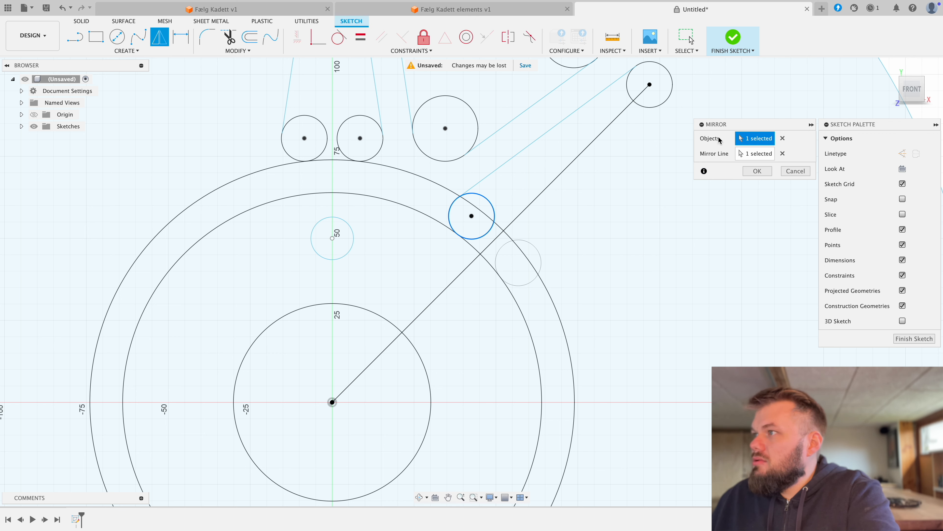
{"action": "left_click", "coordinate": [545, 138]}
{"action": "left_click", "coordinate": [757, 171]}
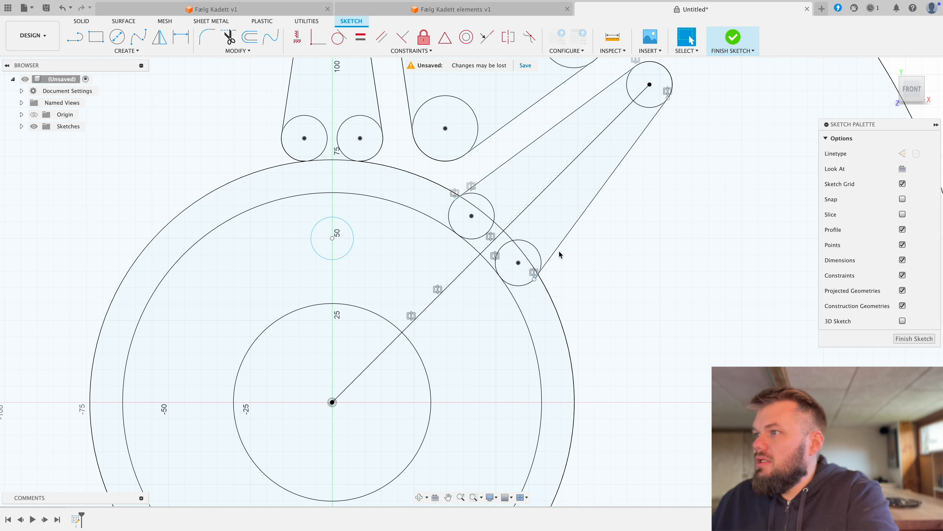
{"action": "scroll", "coordinate": [520, 257], "scroll_direction": "down", "scroll_amount": 4}
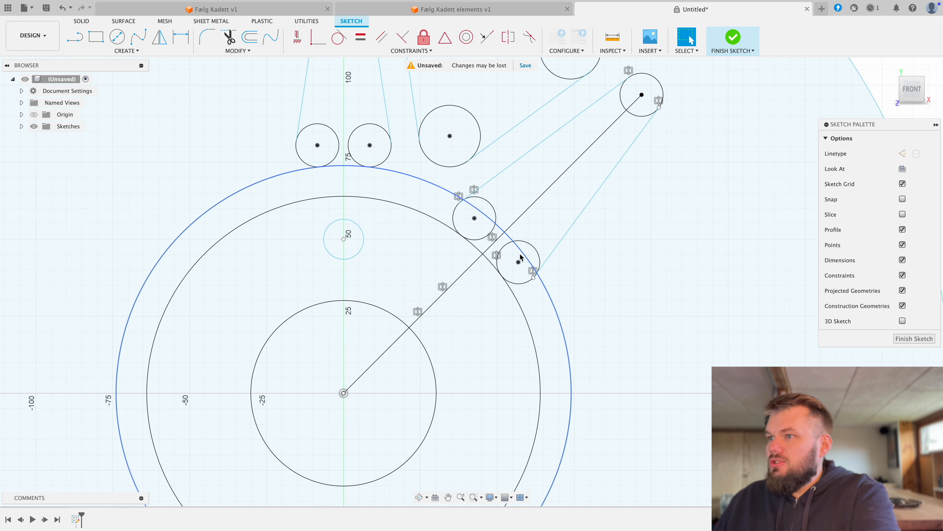
{"action": "left_click", "coordinate": [734, 37]}
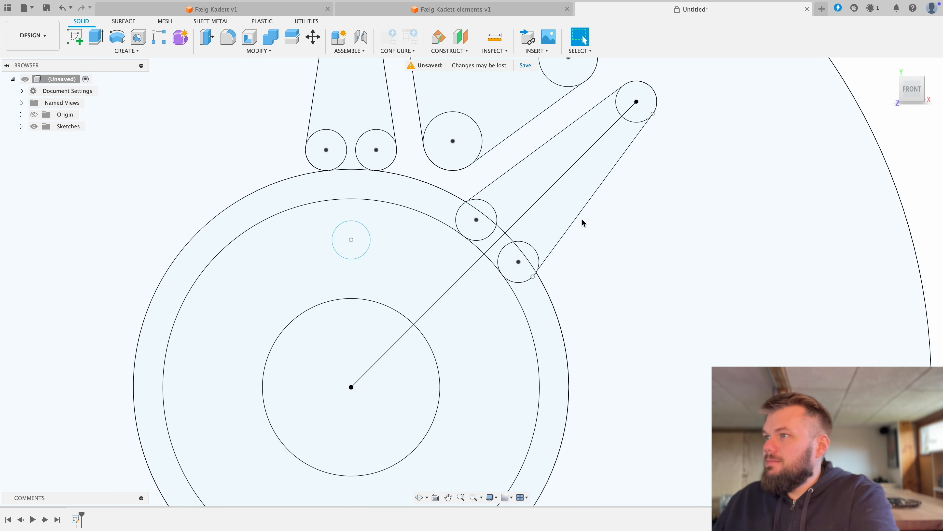
Step: Extrude the wheel's disc, ring and hub profiles 50 mm as a new body, leaving out the bore, small holes and three openings
{"action": "scroll", "coordinate": [556, 227], "scroll_direction": "down", "scroll_amount": 5}
{"action": "scroll", "coordinate": [556, 227], "scroll_direction": "down", "scroll_amount": 4}
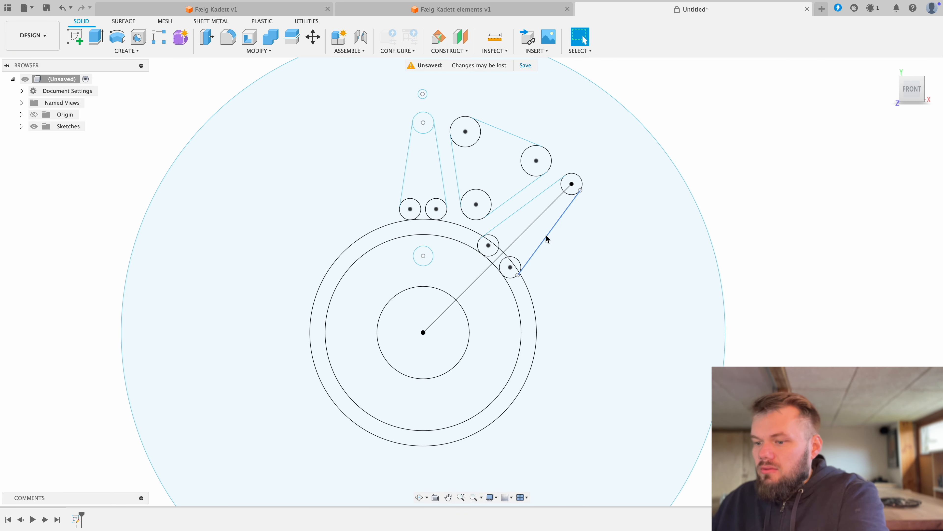
{"action": "key", "text": "e"}
{"action": "left_click", "coordinate": [366, 179]}
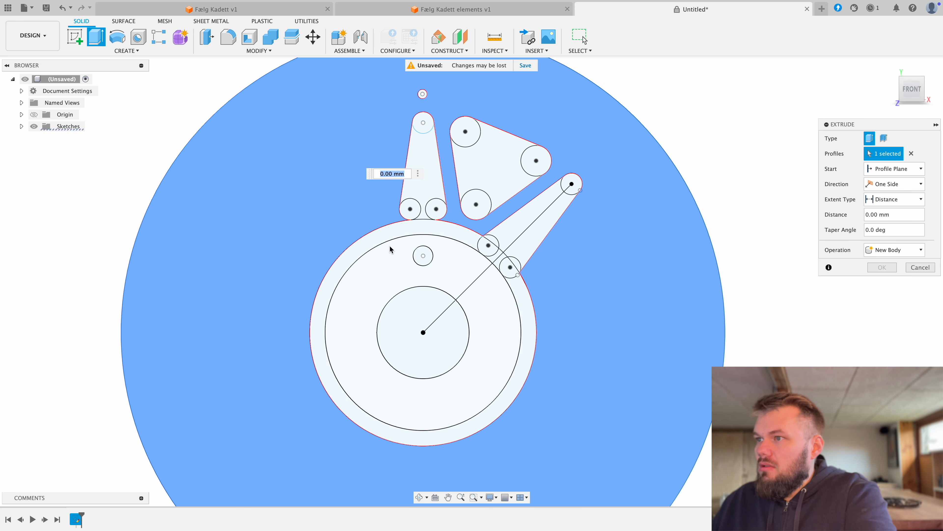
{"action": "left_click", "coordinate": [389, 258]}
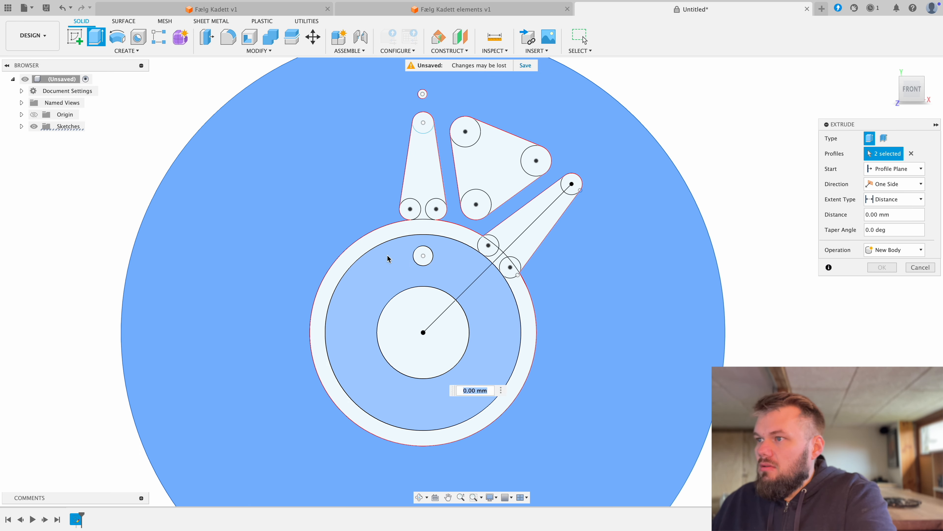
{"action": "left_click", "coordinate": [369, 245]}
{"action": "left_click", "coordinate": [497, 262]}
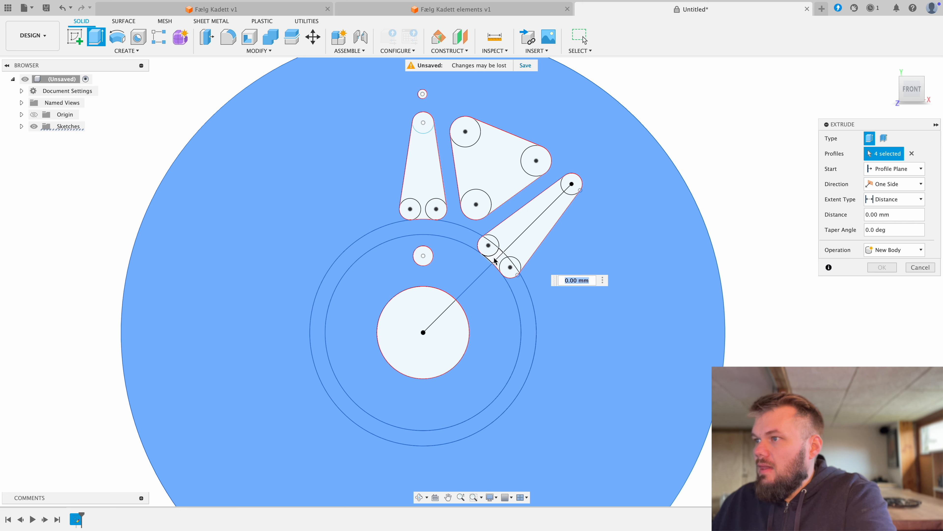
{"action": "left_click", "coordinate": [500, 265]}
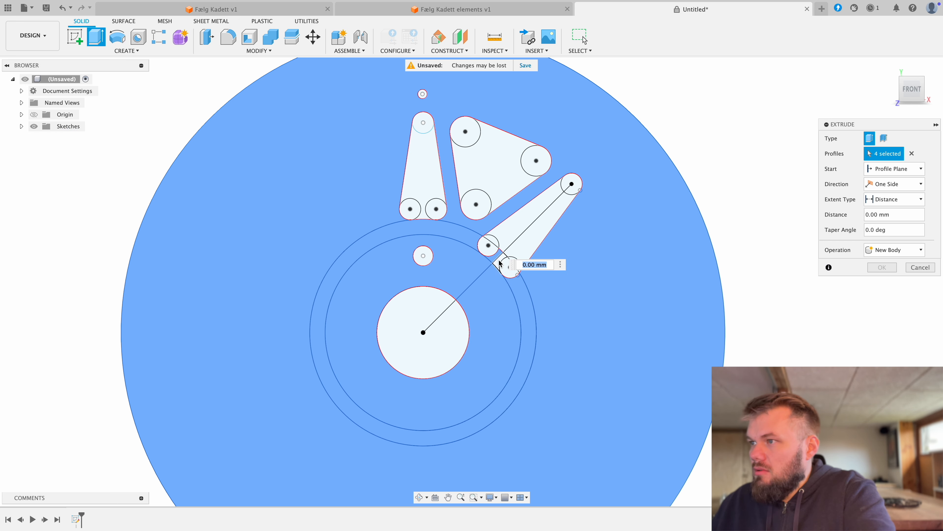
{"action": "left_click", "coordinate": [615, 279]}
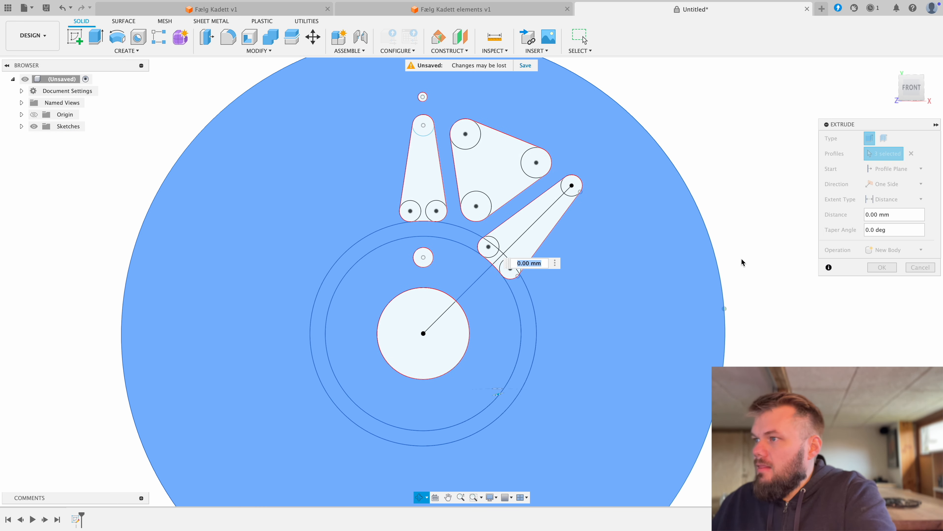
{"action": "middle_click_drag", "start_coordinate": [741, 263], "coordinate": [676, 221], "text": "shift"}
{"action": "left_click_drag", "start_coordinate": [495, 355], "coordinate": [485, 299]}
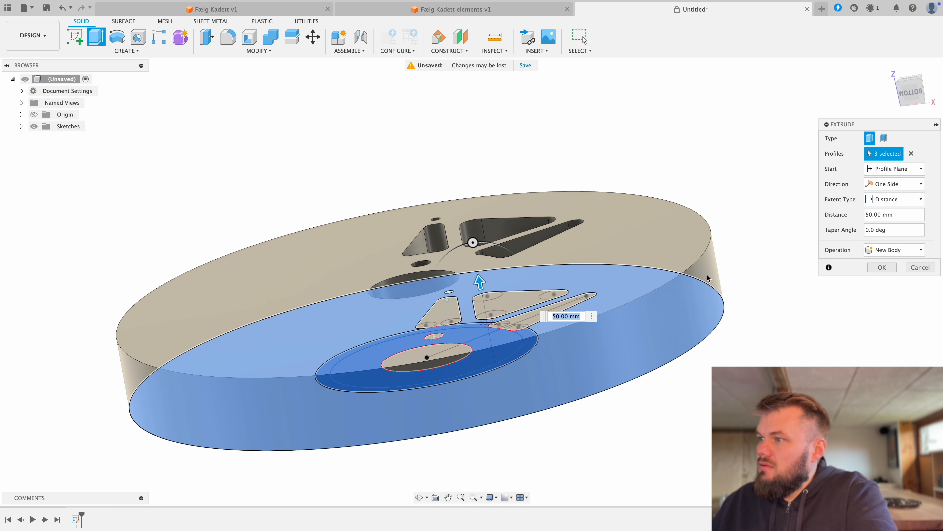
{"action": "left_click", "coordinate": [882, 268]}
Step: Circular-pattern the bolt hole's face around the hub bore's axis with full distribution and quantity 4
{"action": "middle_click_drag", "start_coordinate": [749, 306], "coordinate": [484, 284], "text": "shift"}
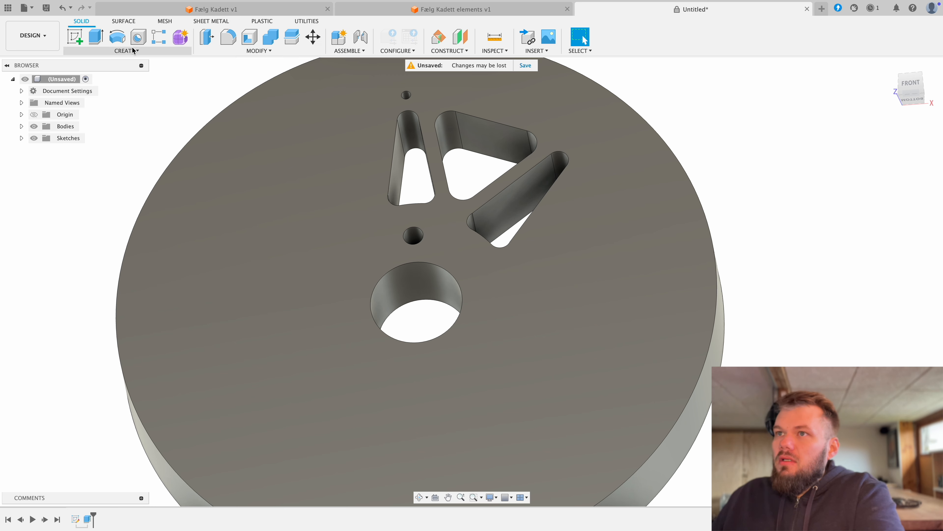
{"action": "left_click", "coordinate": [130, 51]}
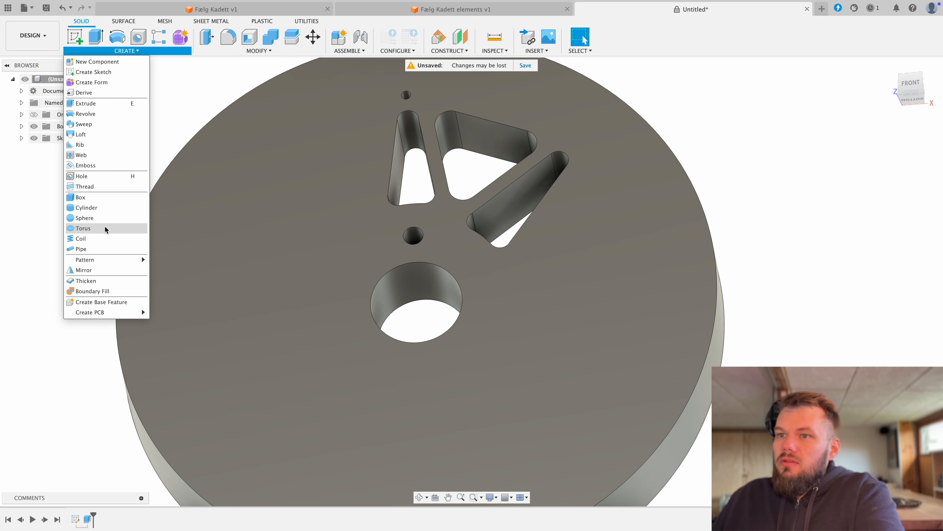
{"action": "mouse_move", "coordinate": [104, 260]}
{"action": "left_click", "coordinate": [179, 269]}
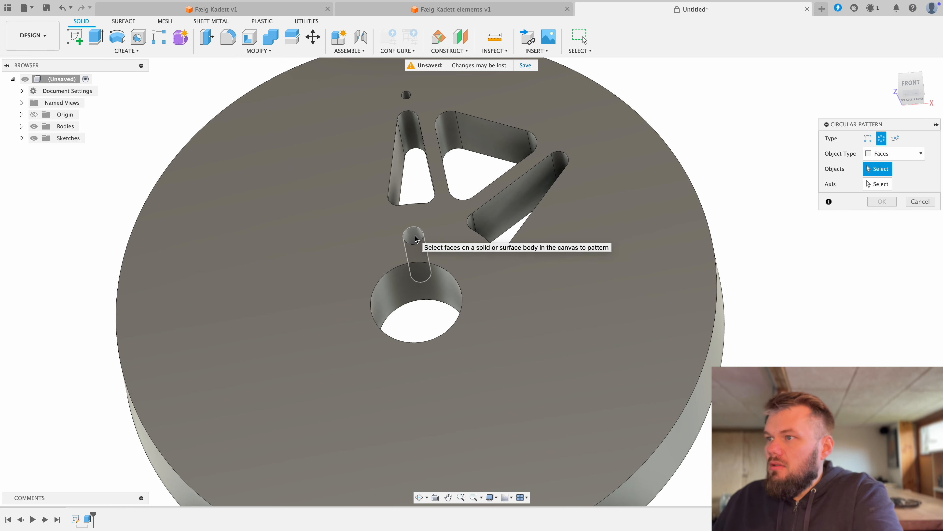
{"action": "left_click", "coordinate": [414, 237]}
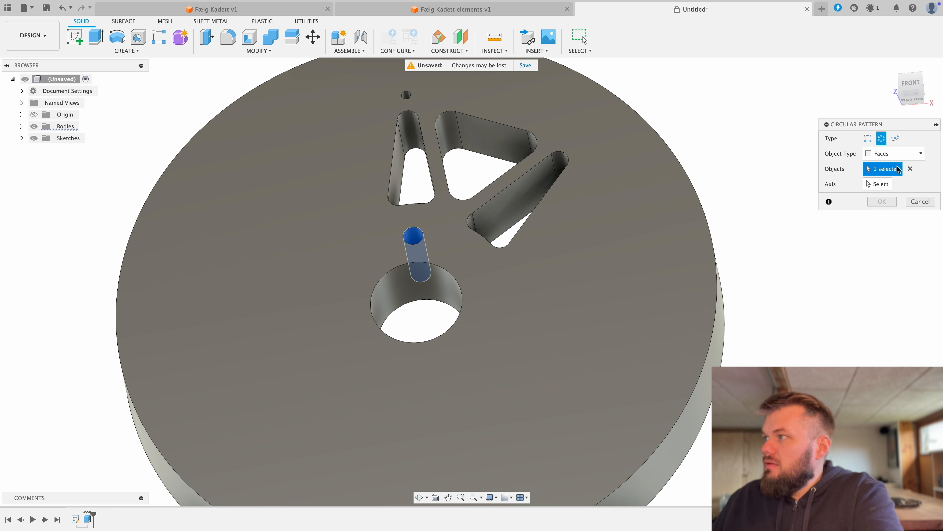
{"action": "left_click", "coordinate": [881, 185]}
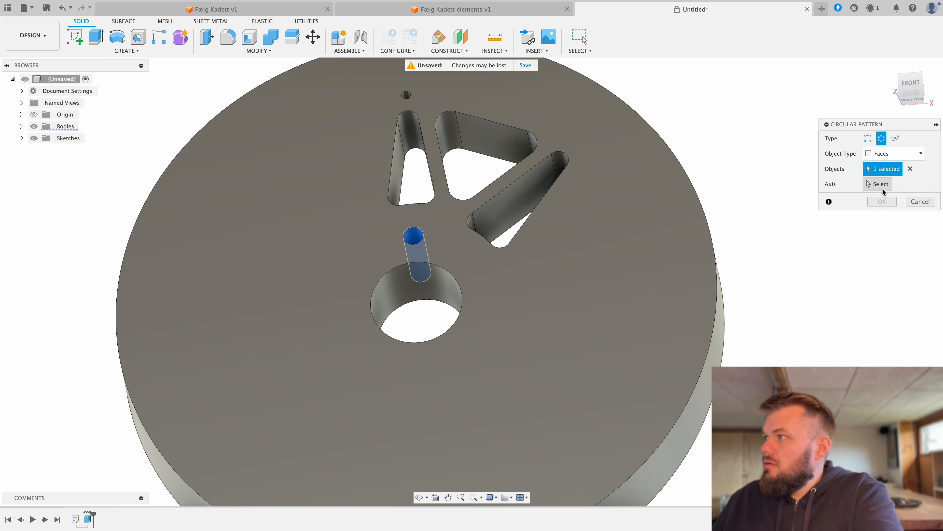
{"action": "left_click", "coordinate": [417, 298]}
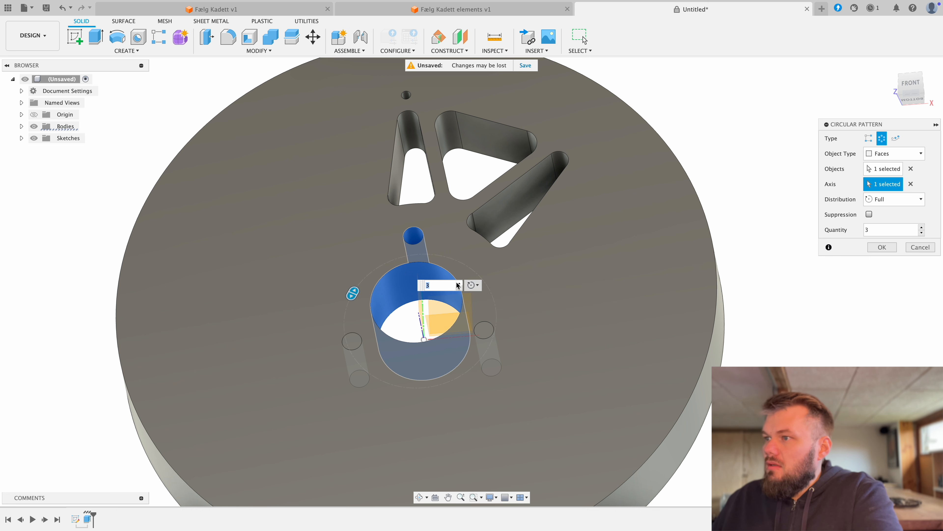
{"action": "left_click", "coordinate": [459, 284]}
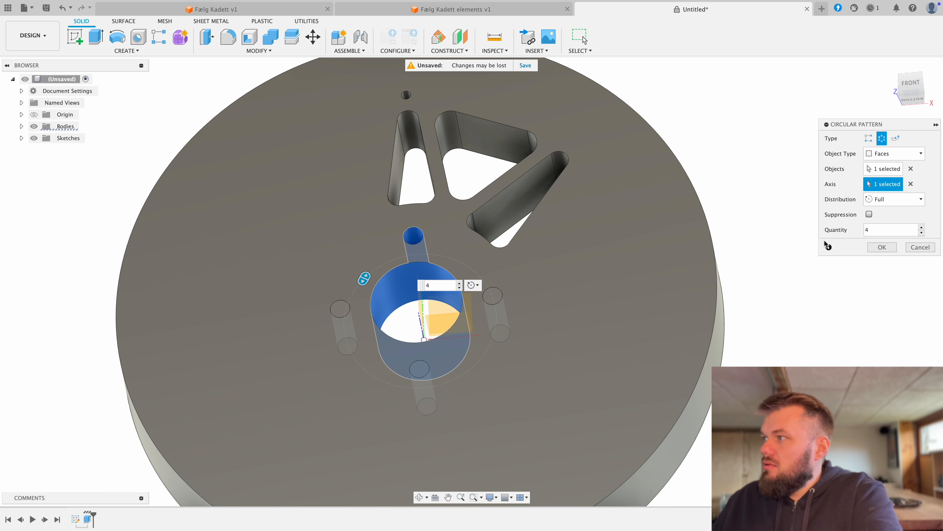
{"action": "left_click", "coordinate": [885, 248]}
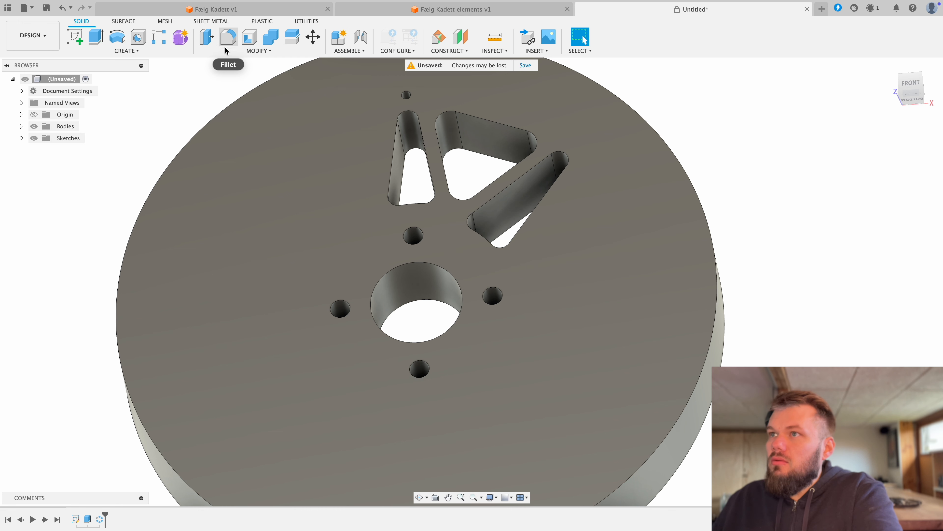
Step: Start a circular pattern of faces and select the outer end, upper side and adjoining corner faces of the three openings
{"action": "left_click", "coordinate": [134, 55]}
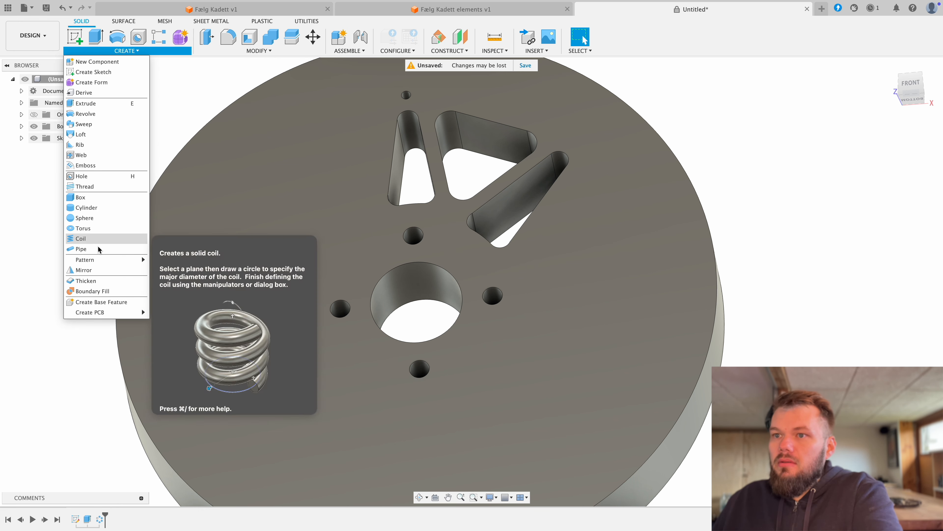
{"action": "mouse_move", "coordinate": [126, 259]}
{"action": "left_click", "coordinate": [180, 270]}
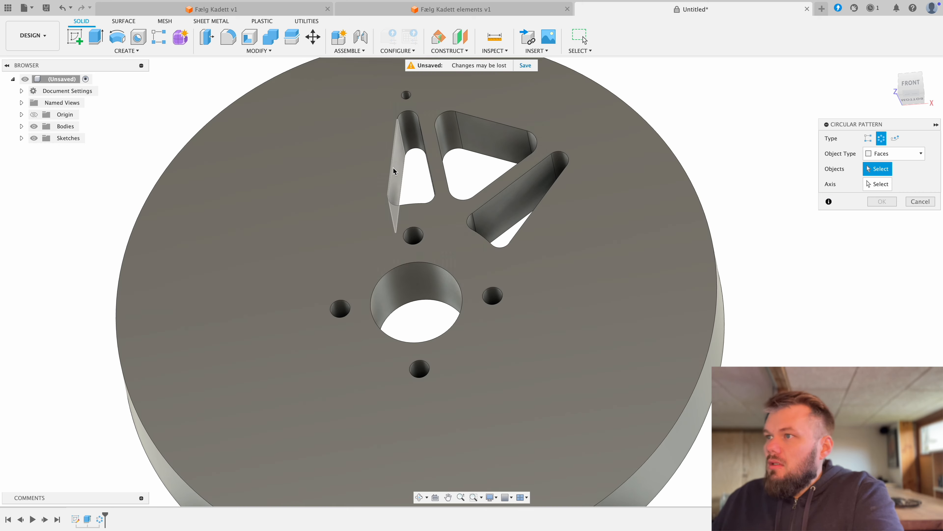
{"action": "left_click", "coordinate": [399, 156]}
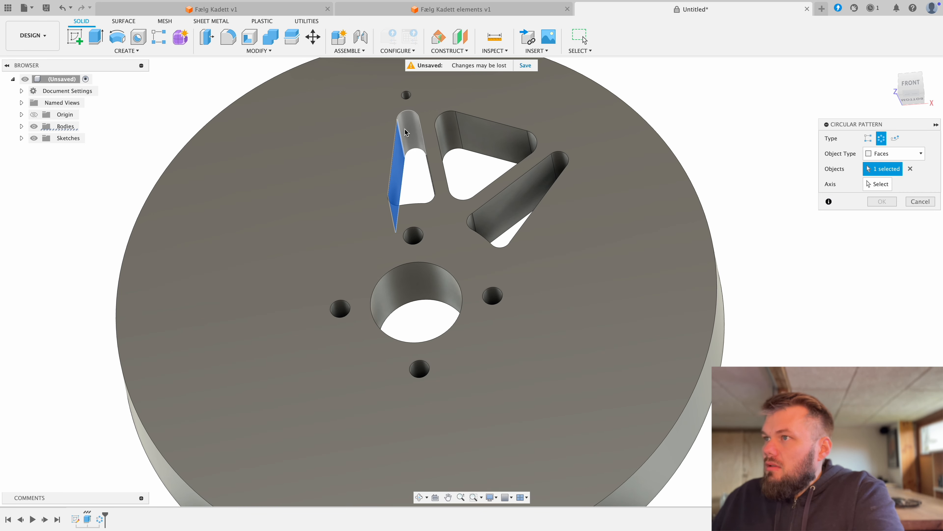
{"action": "left_click", "coordinate": [411, 132]}
{"action": "left_click", "coordinate": [446, 130]}
{"action": "left_click", "coordinate": [505, 140]}
{"action": "left_click", "coordinate": [504, 141]}
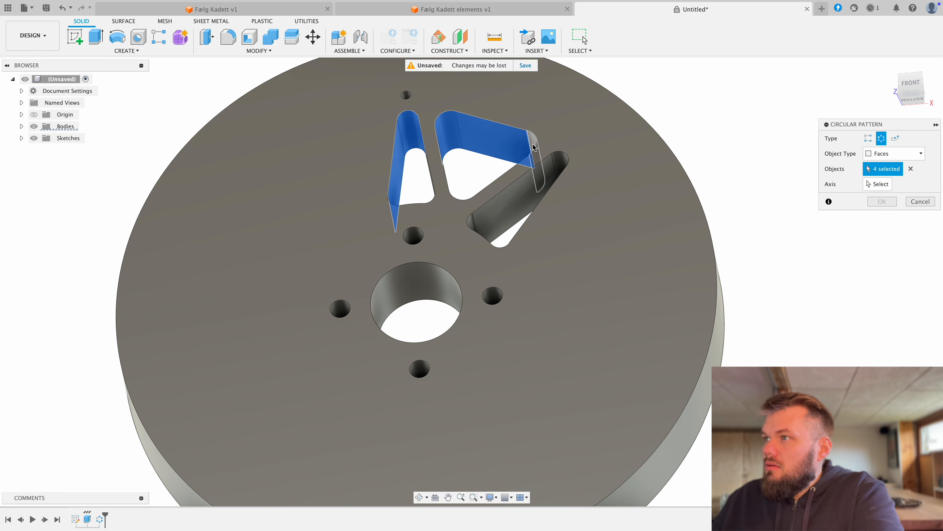
{"action": "left_click", "coordinate": [498, 197]}
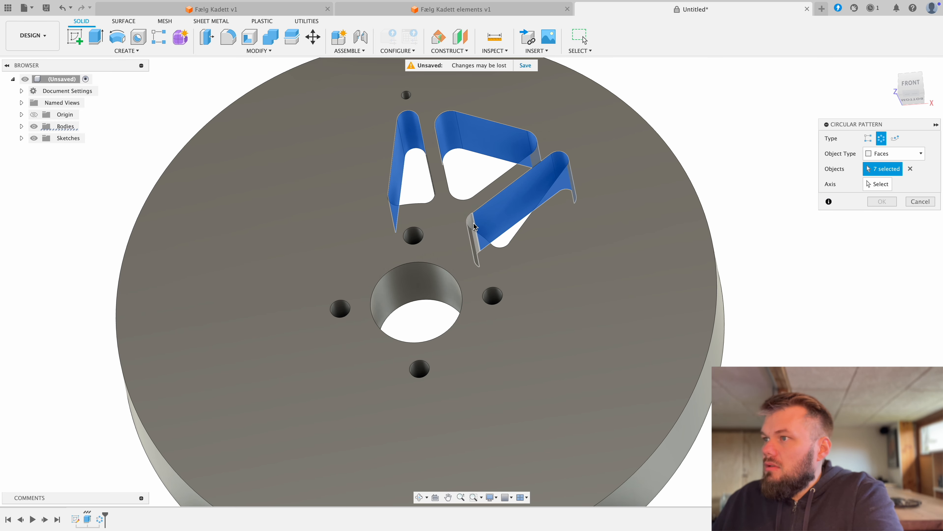
{"action": "left_click", "coordinate": [474, 224]}
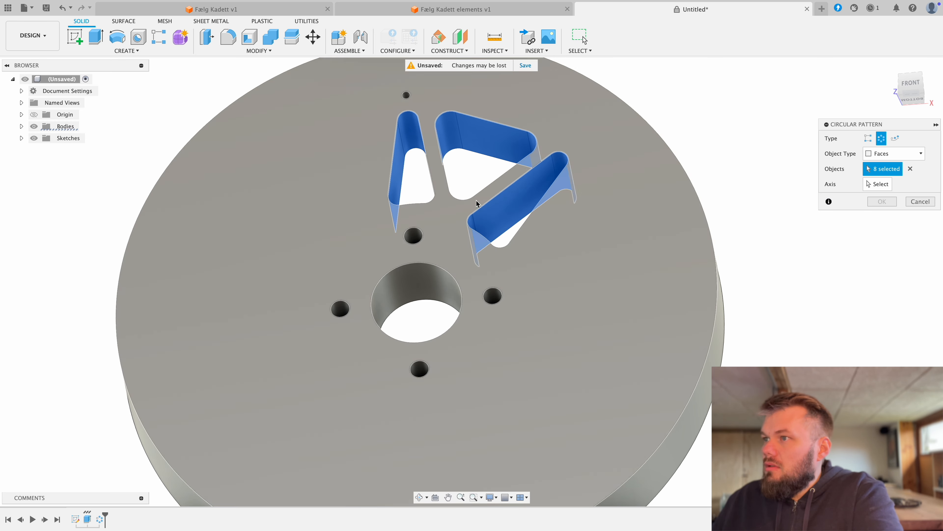
Step: Add the remaining side, inner end and corner faces of the three openings to the circular pattern's selection
{"action": "middle_click_drag", "start_coordinate": [476, 205], "coordinate": [485, 260], "text": "shift"}
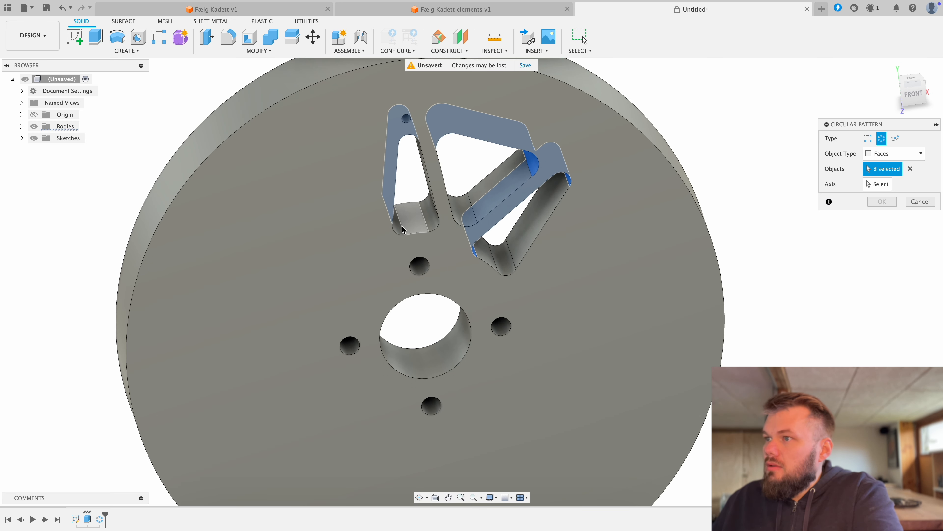
{"action": "left_click", "coordinate": [400, 225]}
{"action": "left_click", "coordinate": [413, 221]}
{"action": "left_click", "coordinate": [429, 216]}
{"action": "left_click", "coordinate": [464, 202]}
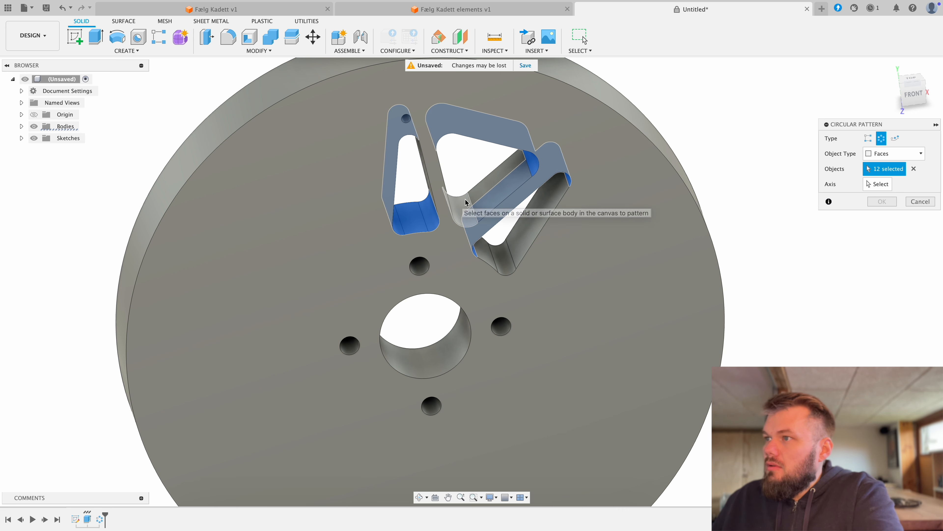
{"action": "left_click", "coordinate": [497, 195]}
{"action": "left_click", "coordinate": [513, 245]}
{"action": "left_click", "coordinate": [507, 257]}
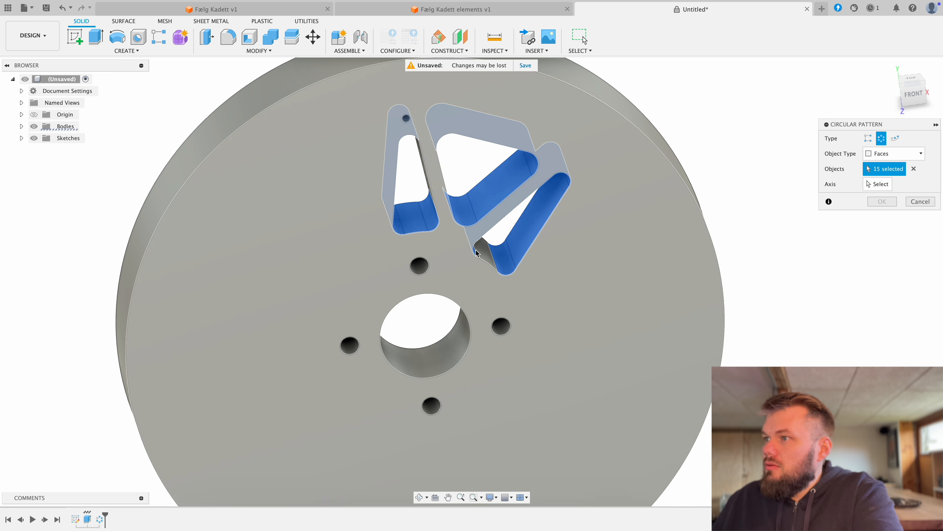
{"action": "left_click", "coordinate": [477, 253]}
{"action": "middle_click_drag", "start_coordinate": [453, 223], "coordinate": [446, 186], "text": "shift"}
{"action": "left_click", "coordinate": [429, 187]}
{"action": "left_click", "coordinate": [445, 184]}
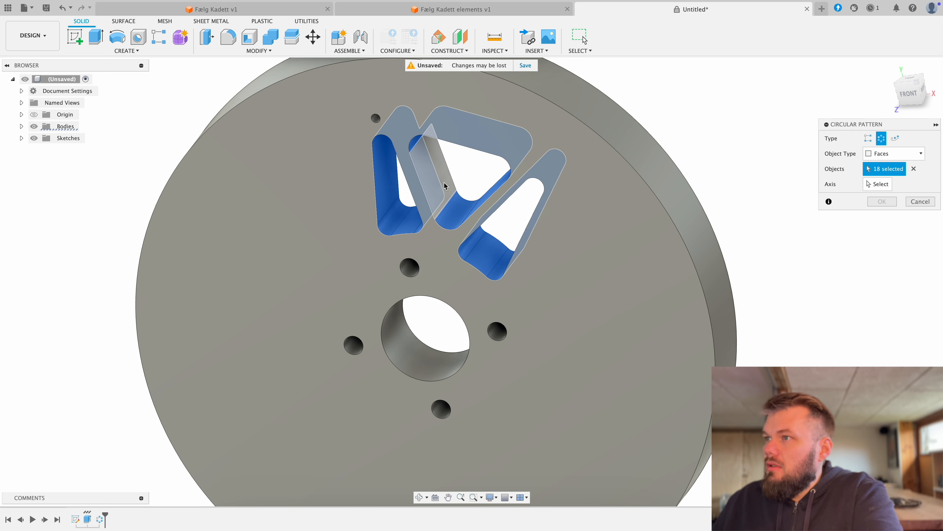
{"action": "middle_click_drag", "start_coordinate": [511, 227], "coordinate": [528, 209], "text": "shift"}
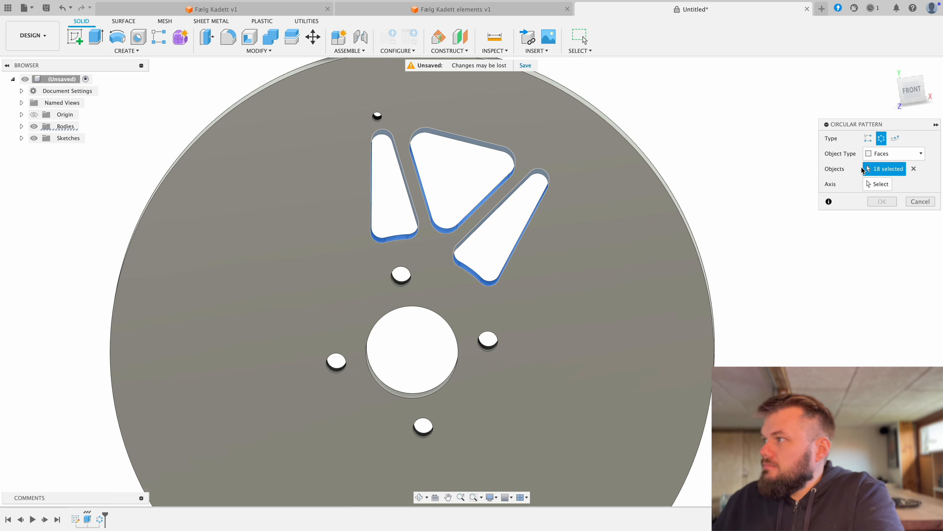
Step: Set the hub bore as the pattern's axis and the quantity to 8 with full distribution
{"action": "left_click", "coordinate": [881, 187]}
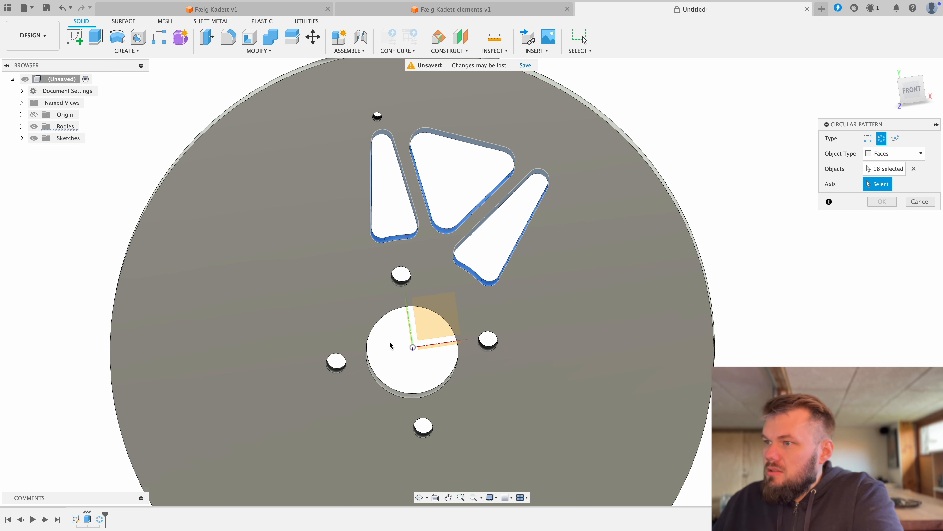
{"action": "left_click", "coordinate": [384, 389]}
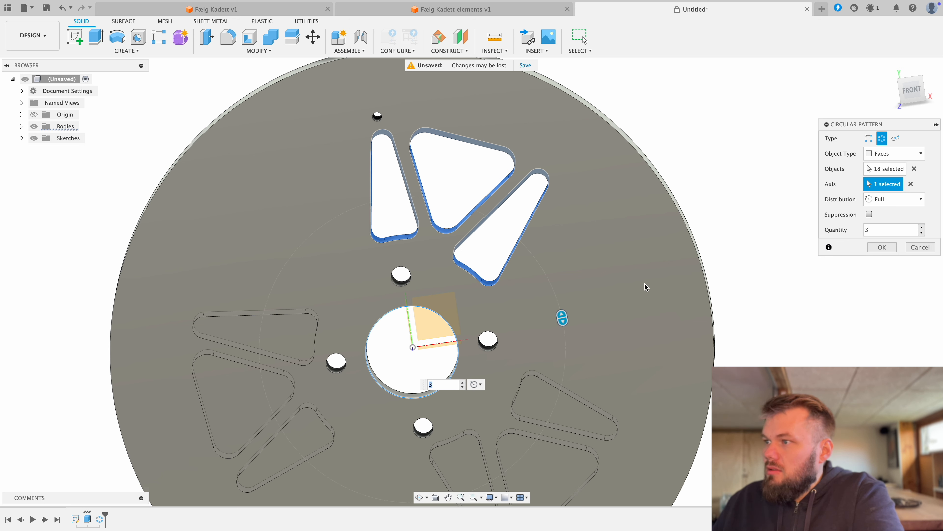
{"action": "left_click", "coordinate": [462, 382]}
{"action": "left_click", "coordinate": [462, 382]}
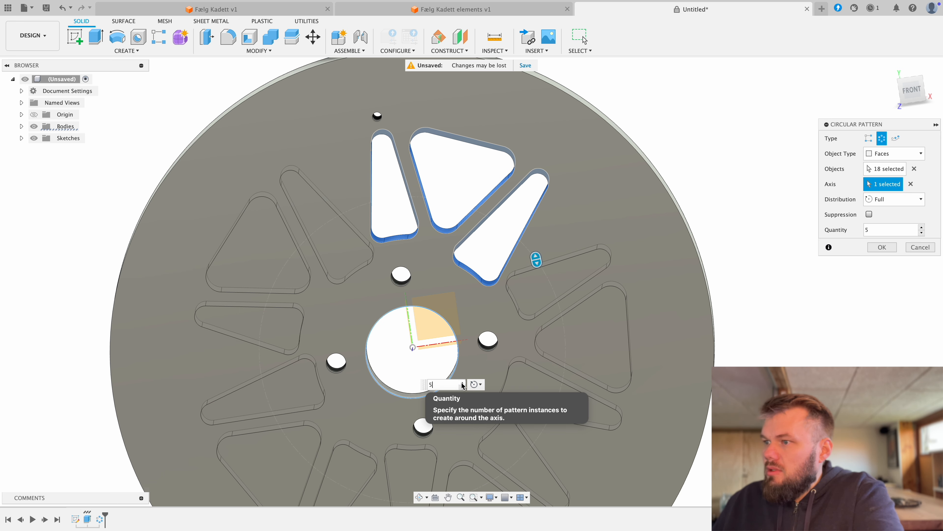
{"action": "left_click", "coordinate": [462, 383]}
{"action": "left_click", "coordinate": [462, 383]}
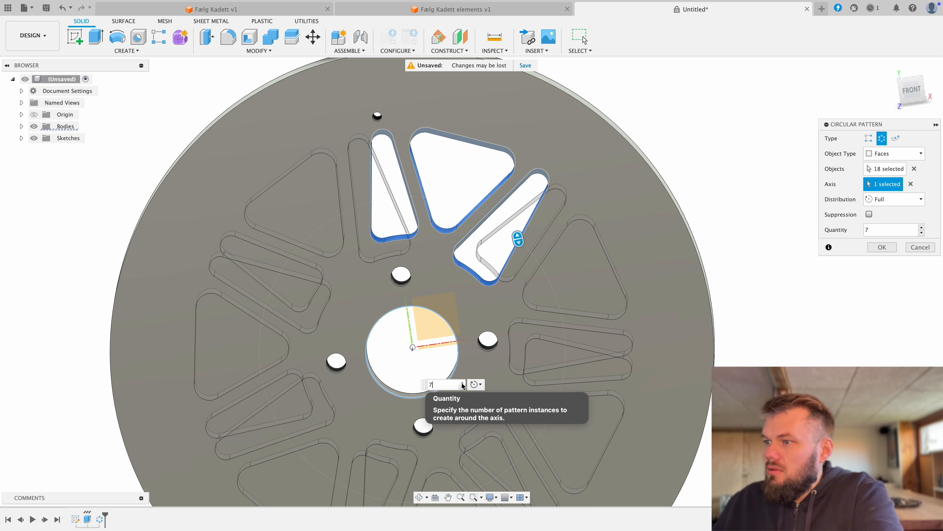
{"action": "left_click", "coordinate": [462, 383]}
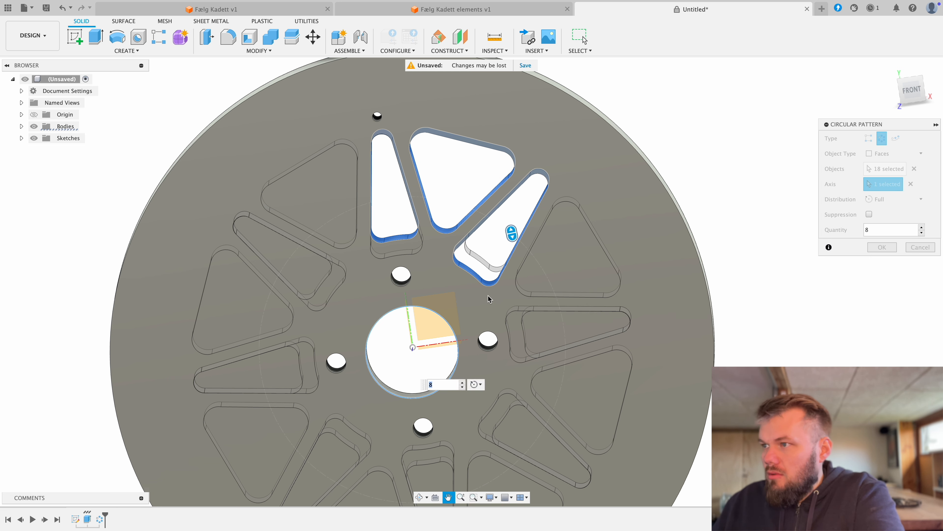
Step: Remove the slanted narrow opening's end, side and corner faces from the pattern's selected objects
{"action": "left_click", "coordinate": [878, 169]}
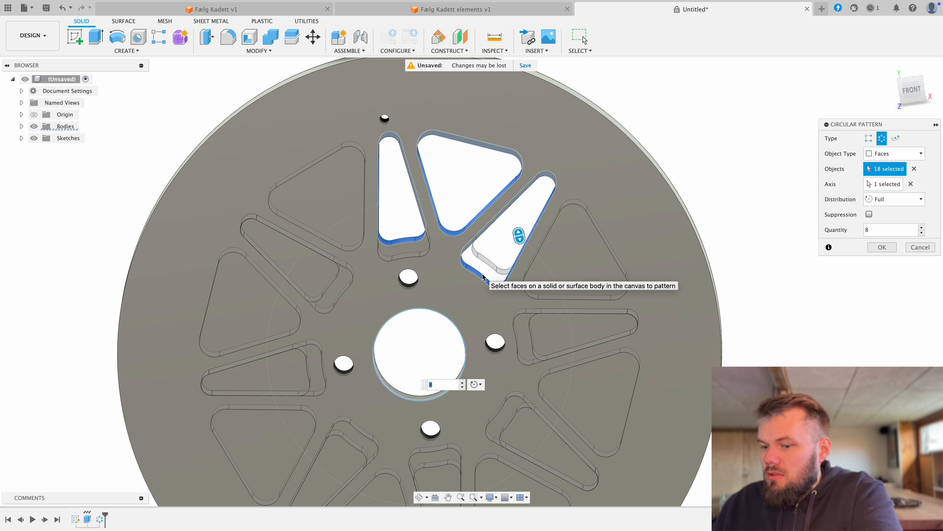
{"action": "left_click", "coordinate": [469, 271]}
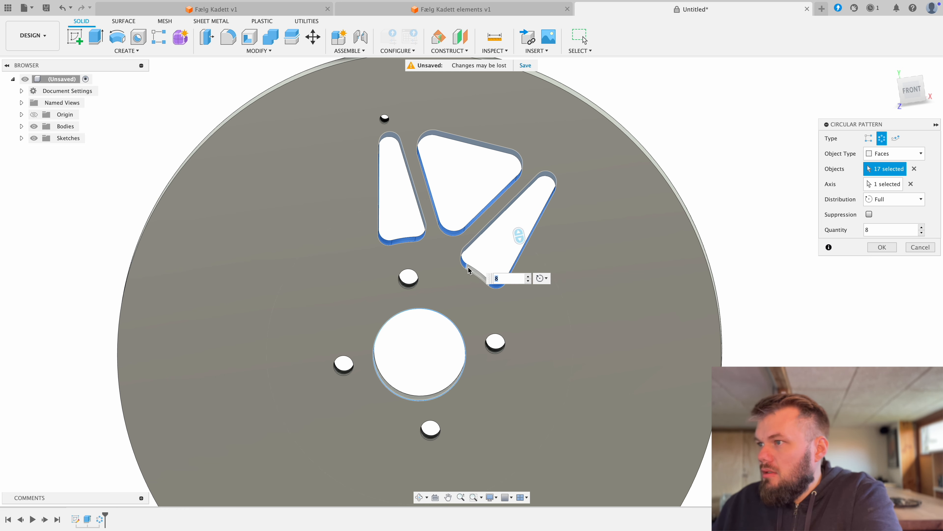
{"action": "left_click", "coordinate": [463, 266]}
{"action": "left_click", "coordinate": [496, 287]}
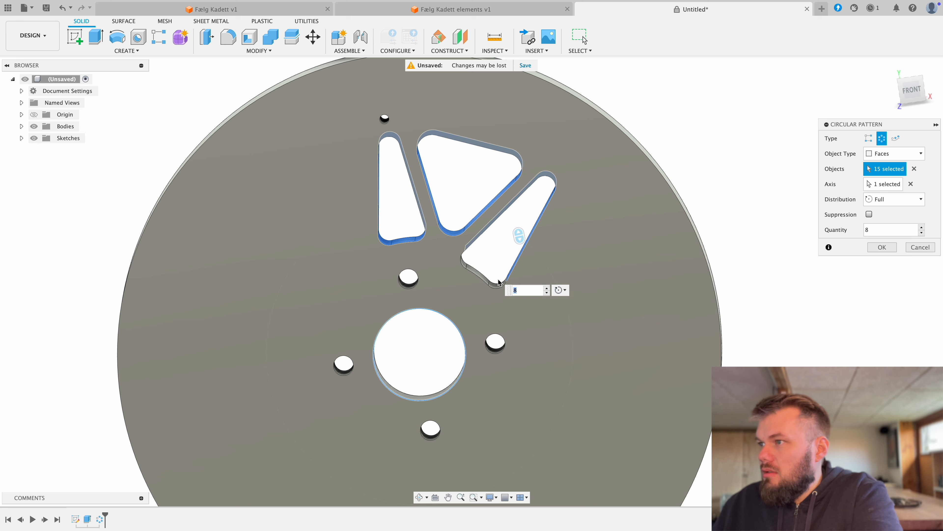
{"action": "middle_click_drag", "start_coordinate": [502, 261], "coordinate": [481, 243], "text": "shift"}
{"action": "left_click", "coordinate": [473, 247]}
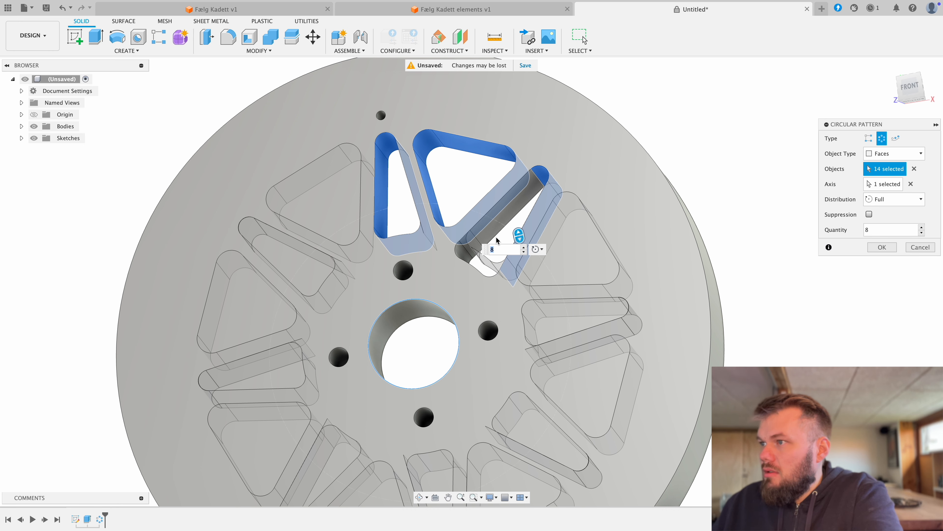
{"action": "left_click", "coordinate": [541, 177]}
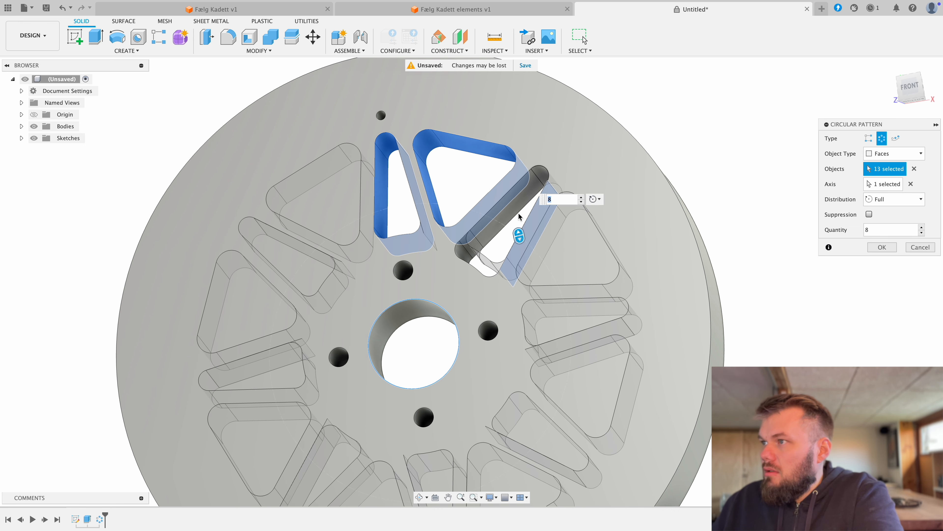
{"action": "middle_click_drag", "start_coordinate": [498, 248], "coordinate": [522, 261], "text": "shift"}
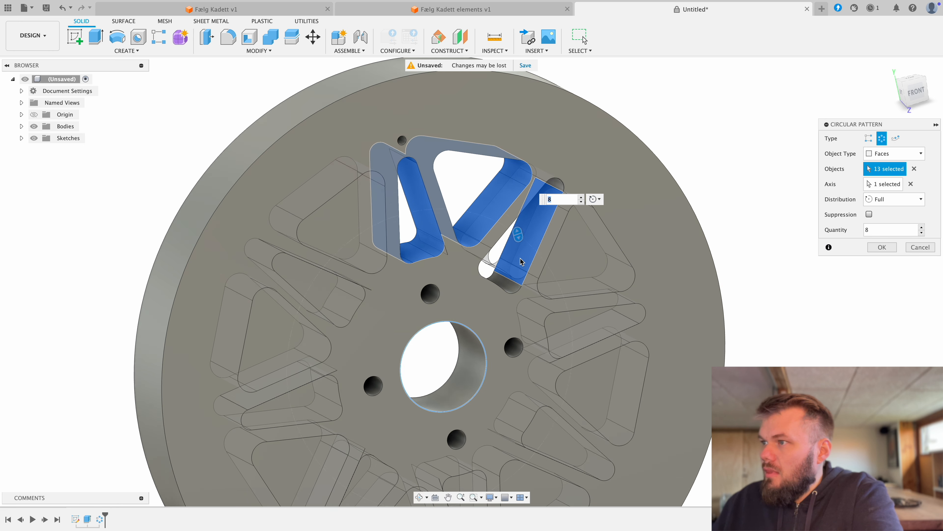
{"action": "left_click", "coordinate": [513, 277]}
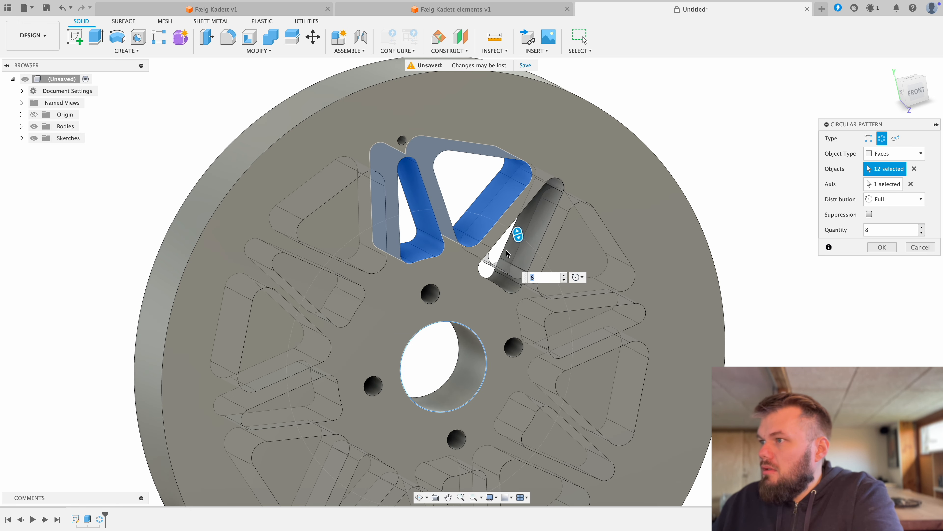
Step: Remove the upright narrow opening's faces from the selection and create the pattern of only the triangular opening
{"action": "middle_click_drag", "start_coordinate": [508, 253], "coordinate": [484, 248], "text": "shift"}
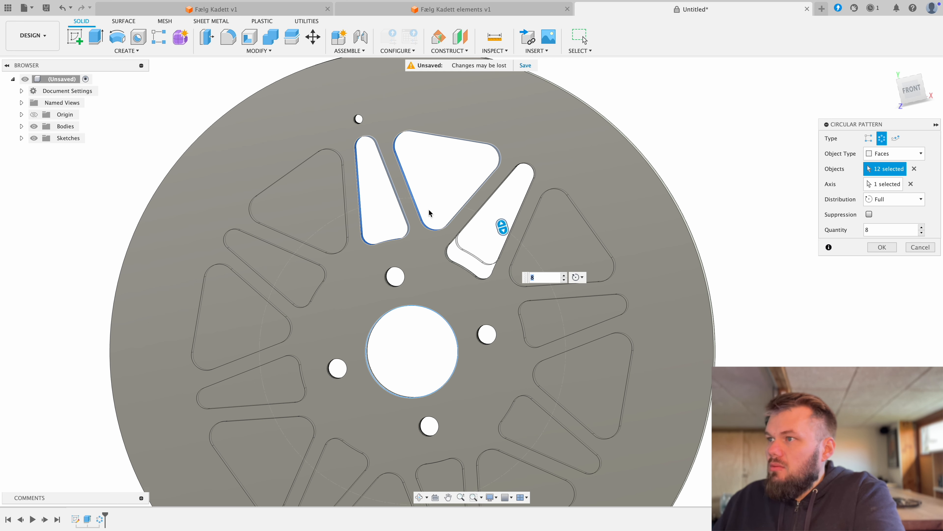
{"action": "middle_click_drag", "start_coordinate": [428, 213], "coordinate": [417, 228], "text": "shift"}
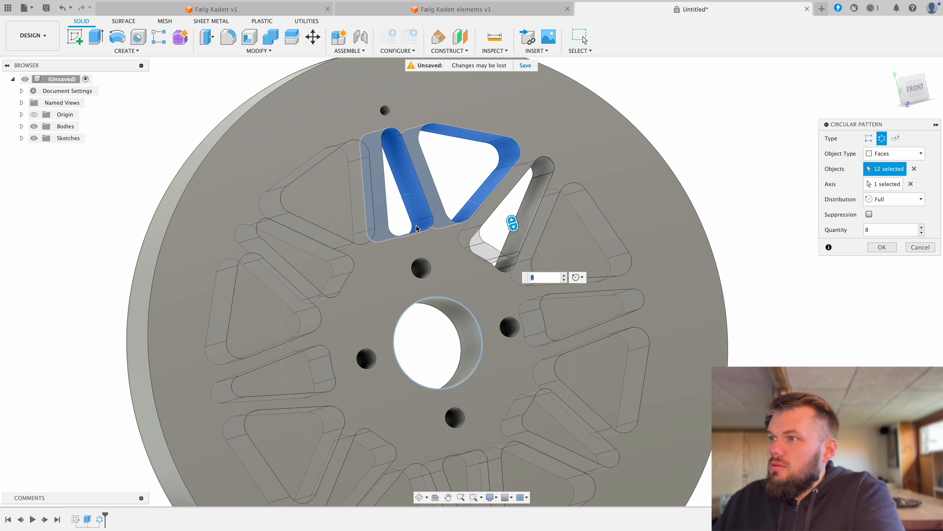
{"action": "left_click", "coordinate": [423, 225]}
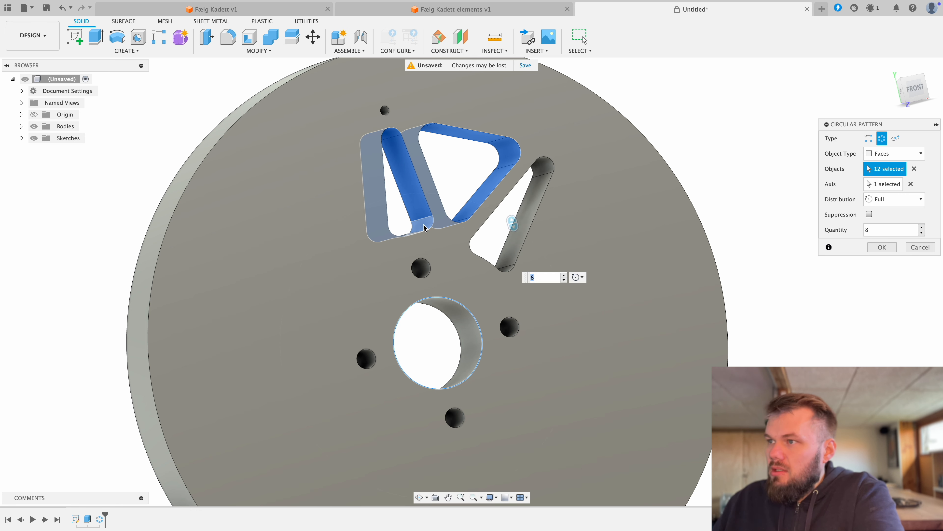
{"action": "left_click", "coordinate": [423, 225]}
{"action": "left_click", "coordinate": [417, 191]}
{"action": "left_click", "coordinate": [392, 134]}
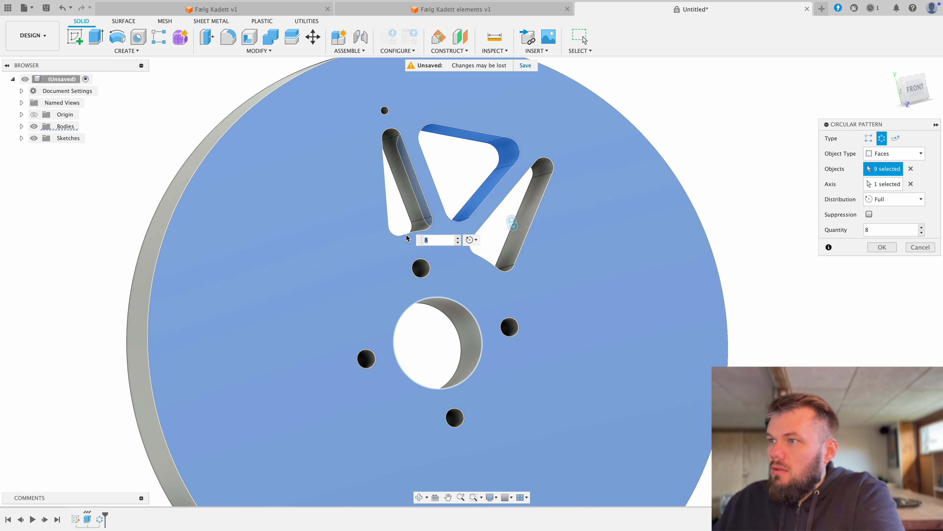
{"action": "left_click", "coordinate": [409, 234]}
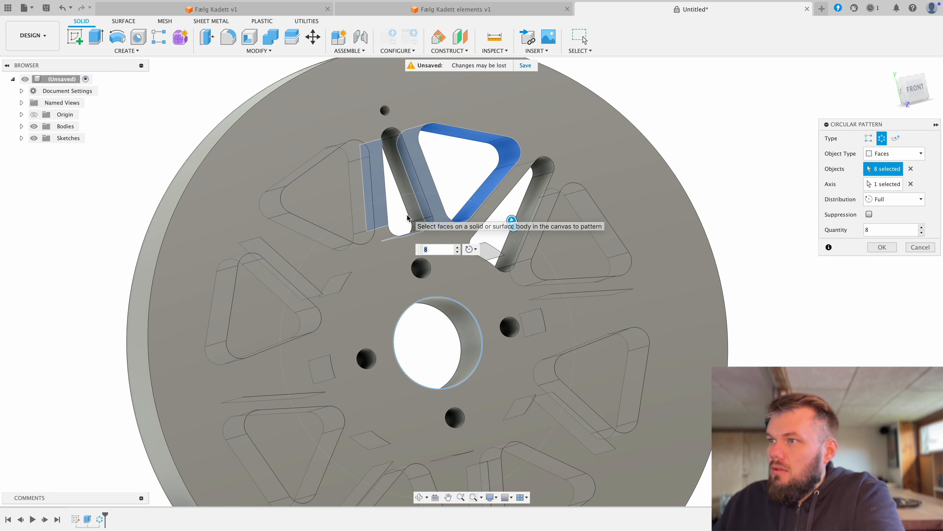
{"action": "middle_click_drag", "start_coordinate": [407, 217], "coordinate": [376, 211], "text": "shift"}
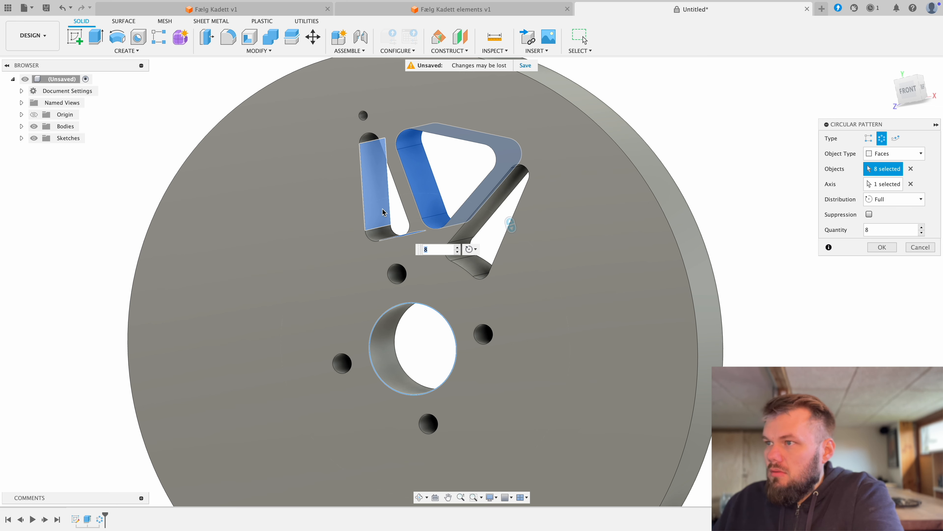
{"action": "left_click", "coordinate": [387, 223]}
{"action": "middle_click_drag", "start_coordinate": [399, 231], "coordinate": [401, 205], "text": "shift"}
{"action": "left_click", "coordinate": [404, 239]}
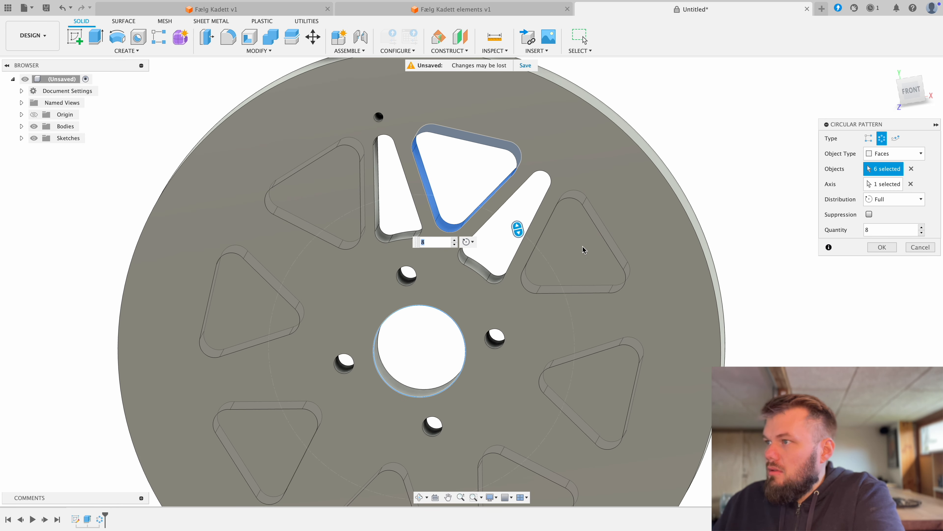
{"action": "left_click", "coordinate": [883, 247]}
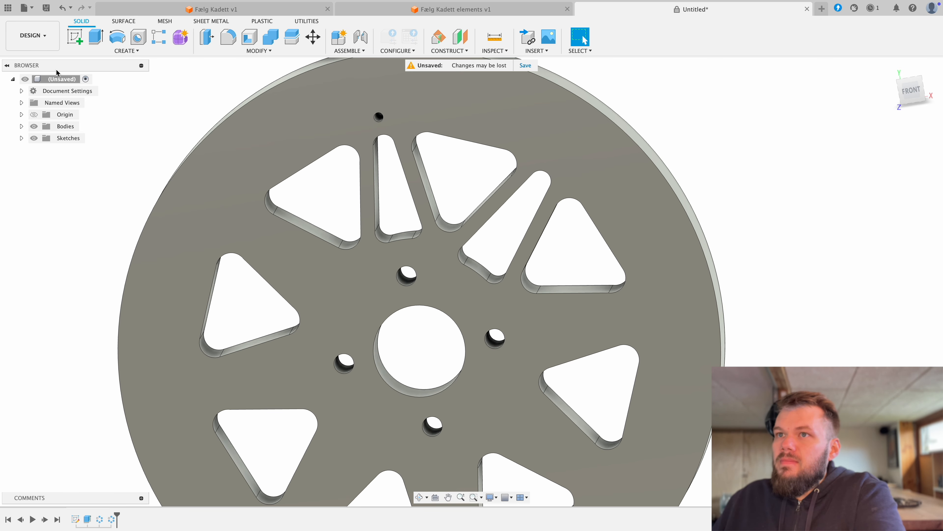
Step: Start a new circular pattern of faces and select all side, end and corner faces of the upright narrow opening
{"action": "left_click", "coordinate": [132, 52]}
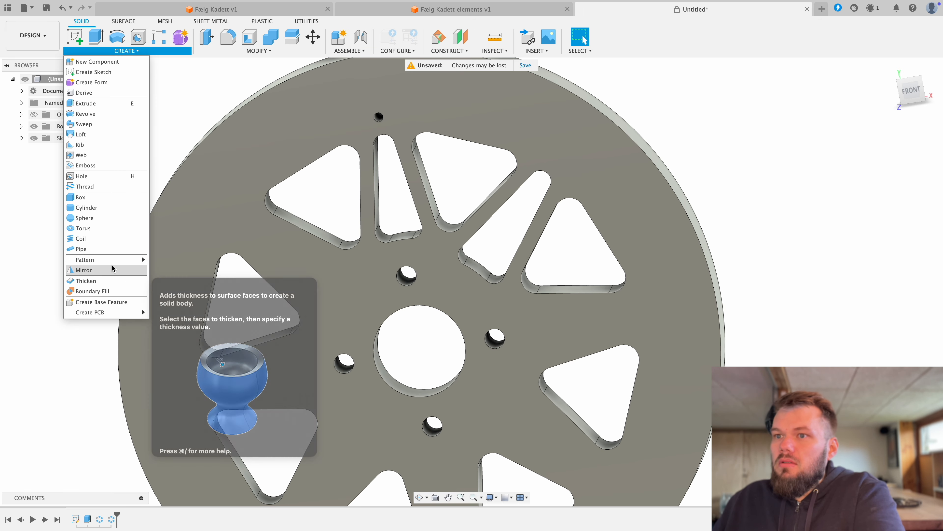
{"action": "mouse_move", "coordinate": [143, 259]}
{"action": "left_click", "coordinate": [175, 270]}
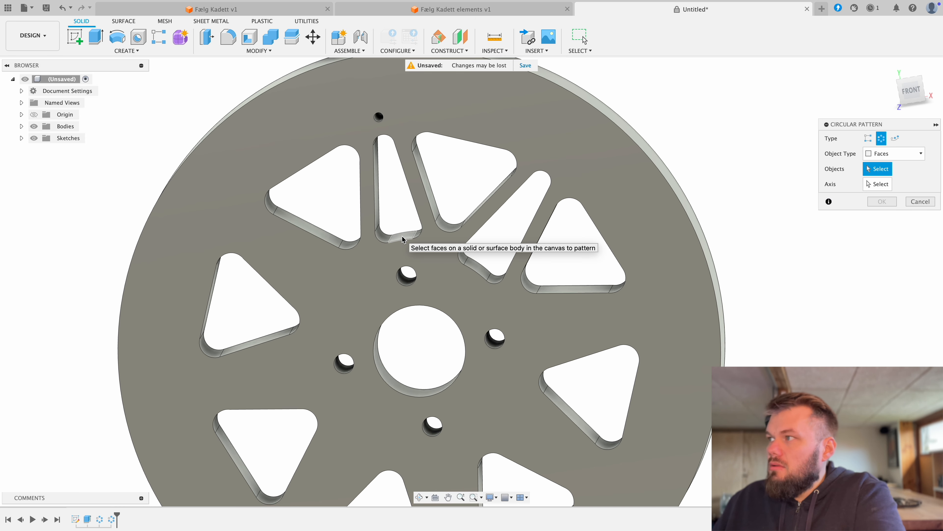
{"action": "left_click", "coordinate": [402, 236]}
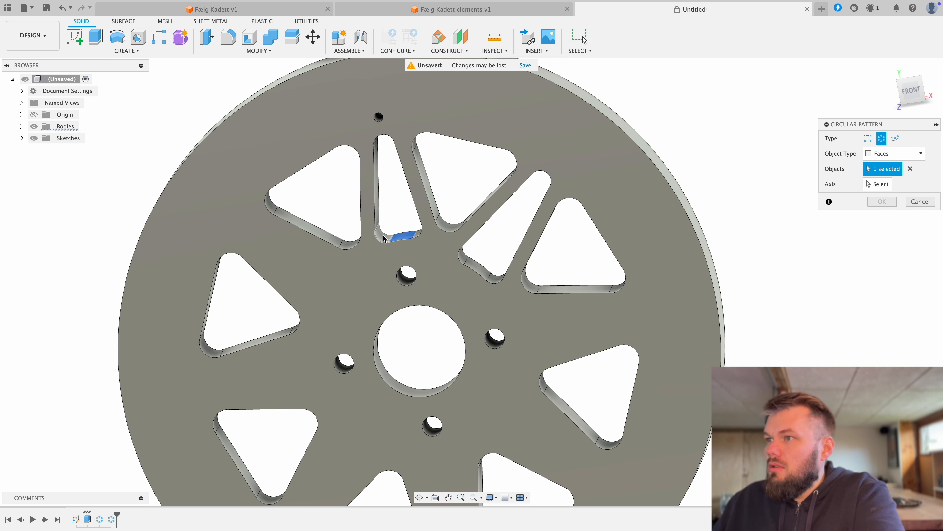
{"action": "left_click", "coordinate": [383, 236]}
{"action": "left_click", "coordinate": [379, 210]}
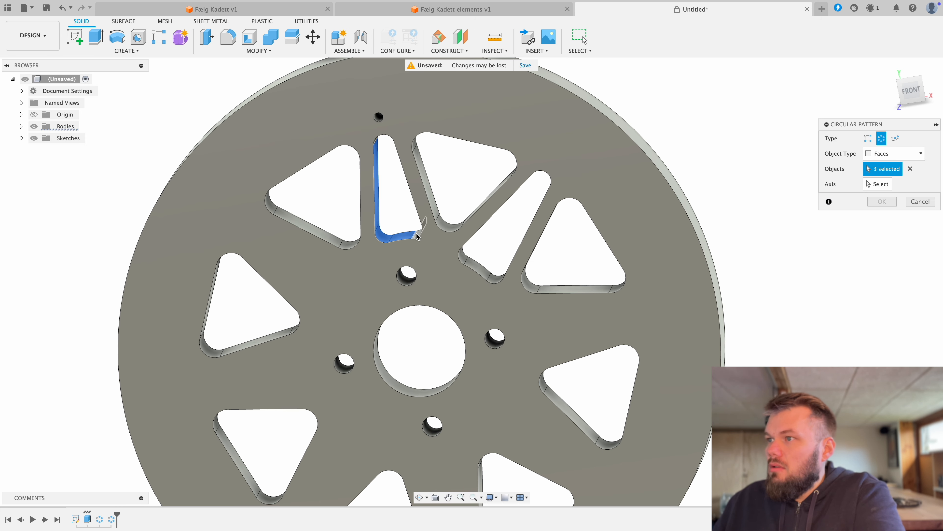
{"action": "left_click", "coordinate": [416, 223]}
{"action": "middle_click_drag", "start_coordinate": [415, 223], "coordinate": [406, 210], "text": "shift"}
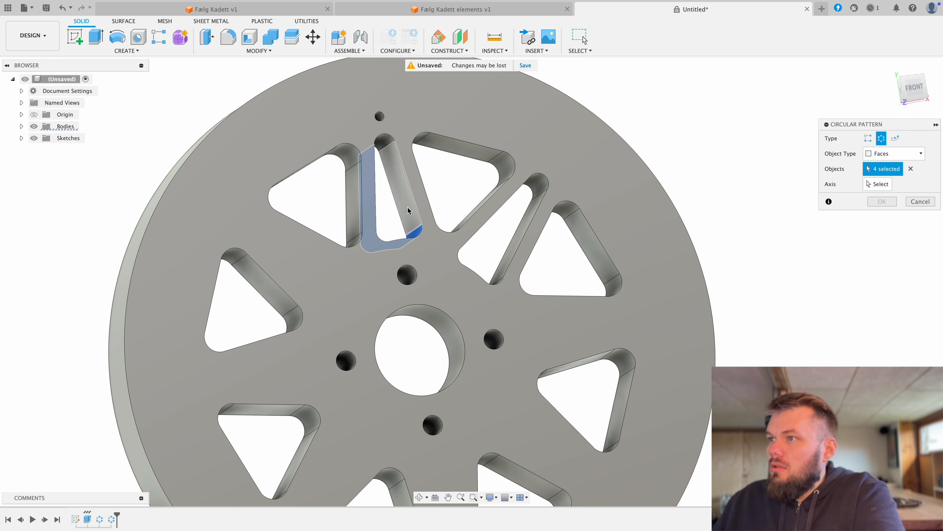
{"action": "left_click", "coordinate": [406, 208]}
{"action": "left_click", "coordinate": [387, 145]}
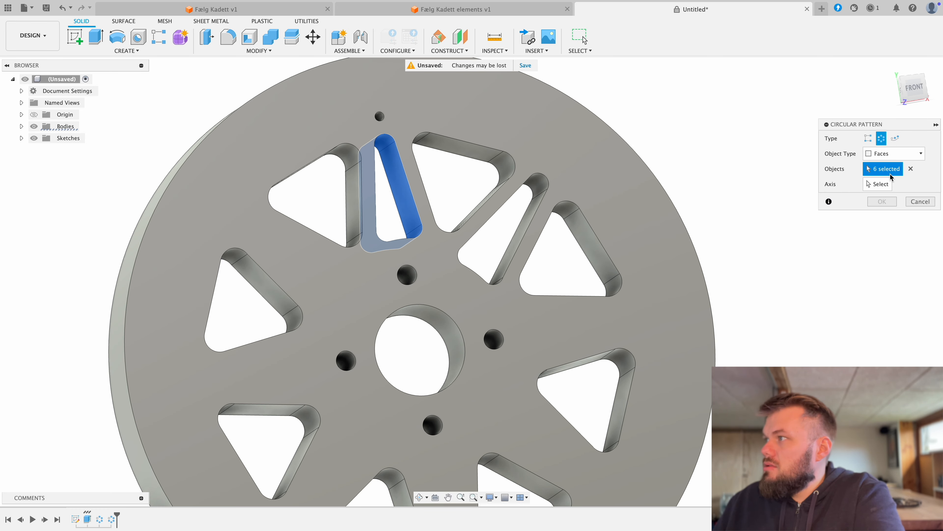
Step: Pattern the selected narrow opening around the hub bore's axis with full distribution and quantity 4
{"action": "left_click", "coordinate": [878, 184]}
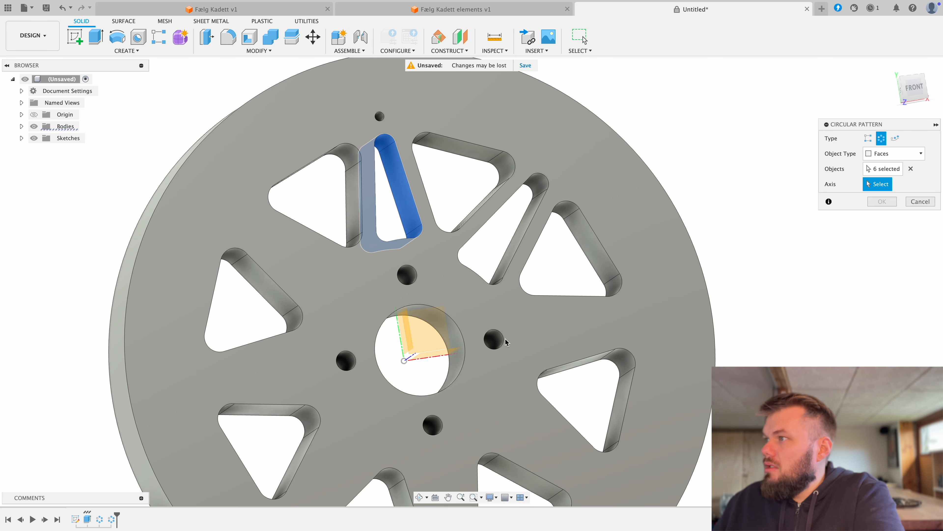
{"action": "left_click", "coordinate": [463, 345]}
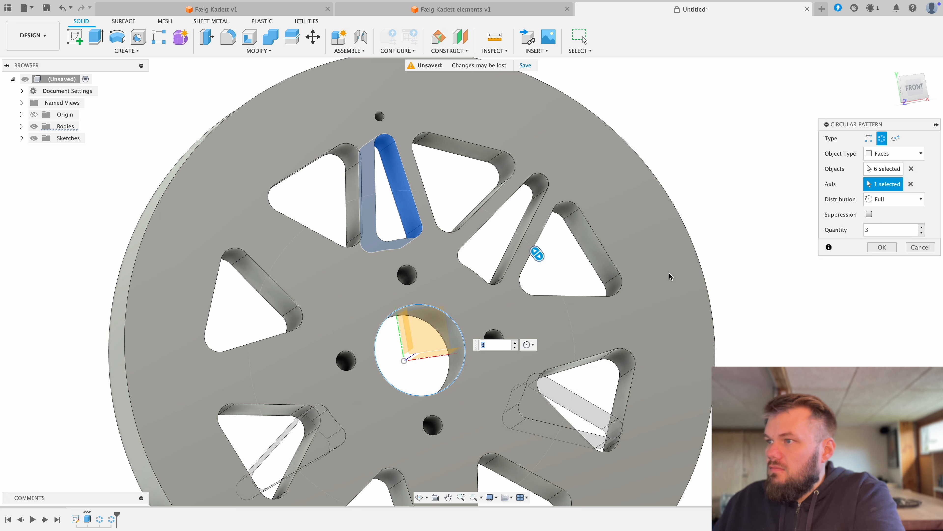
{"action": "left_click", "coordinate": [516, 343]}
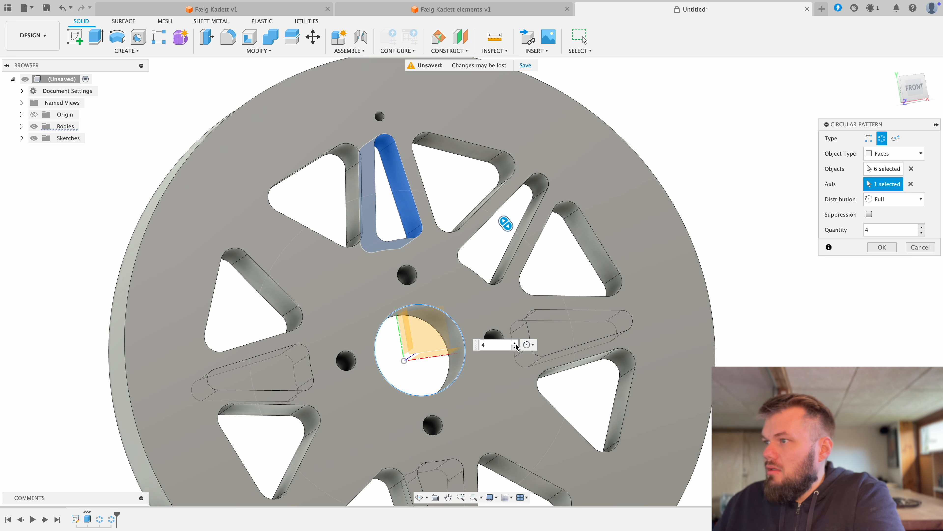
{"action": "left_click", "coordinate": [882, 247]}
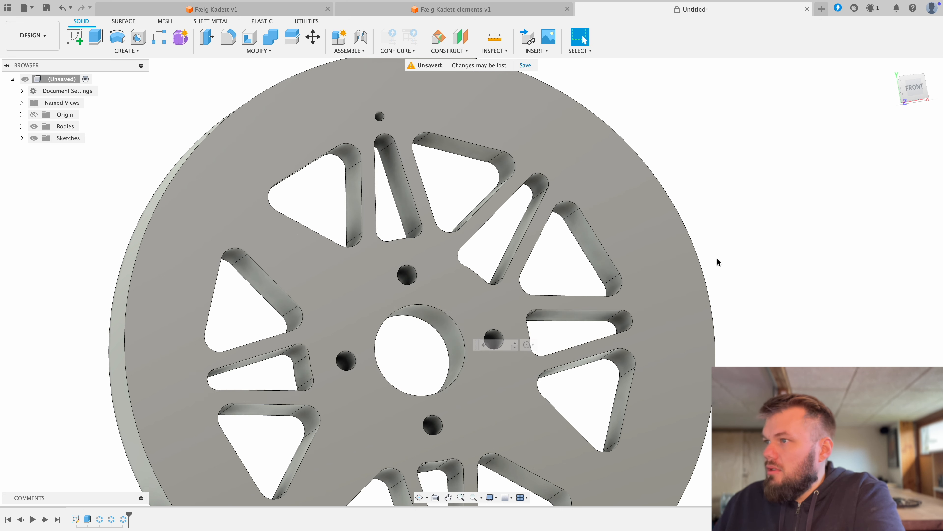
Step: Start a new circular pattern of faces and select all six inner faces of the slanted narrow opening
{"action": "left_click", "coordinate": [127, 51]}
{"action": "mouse_move", "coordinate": [111, 259]}
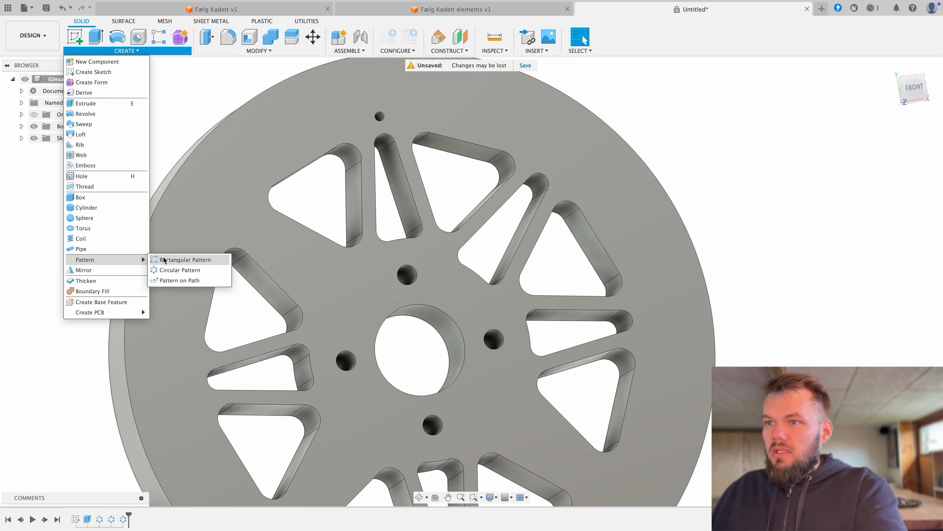
{"action": "left_click", "coordinate": [174, 269]}
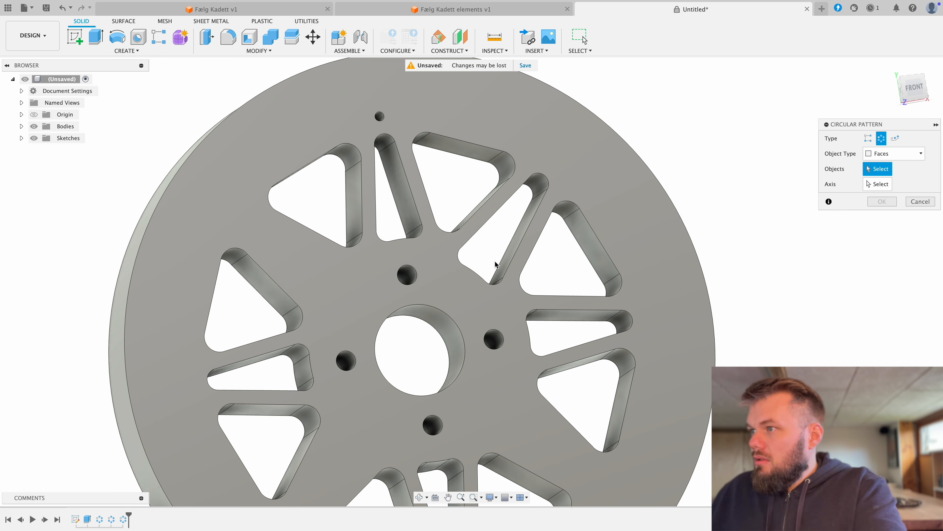
{"action": "left_click", "coordinate": [543, 190]}
{"action": "left_click", "coordinate": [540, 178]}
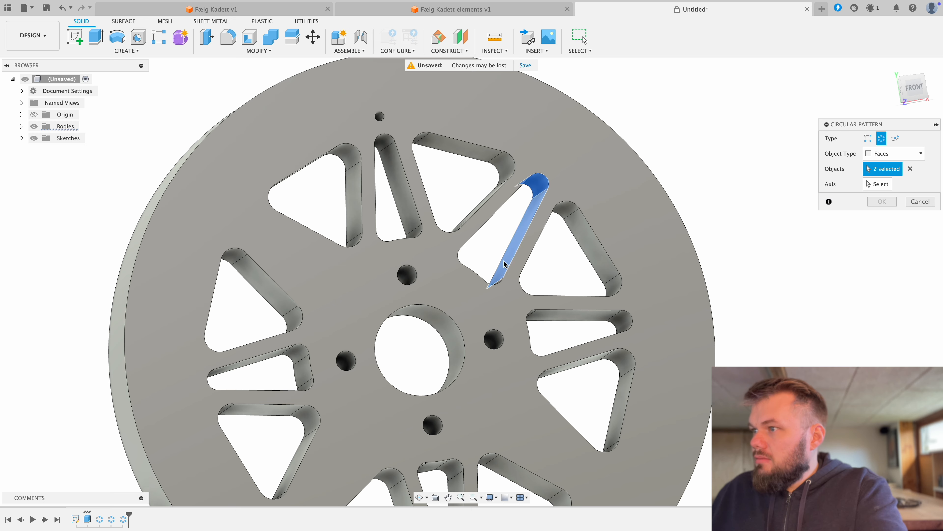
{"action": "middle_click_drag", "start_coordinate": [499, 253], "coordinate": [477, 251], "text": "shift"}
{"action": "left_click", "coordinate": [487, 237]}
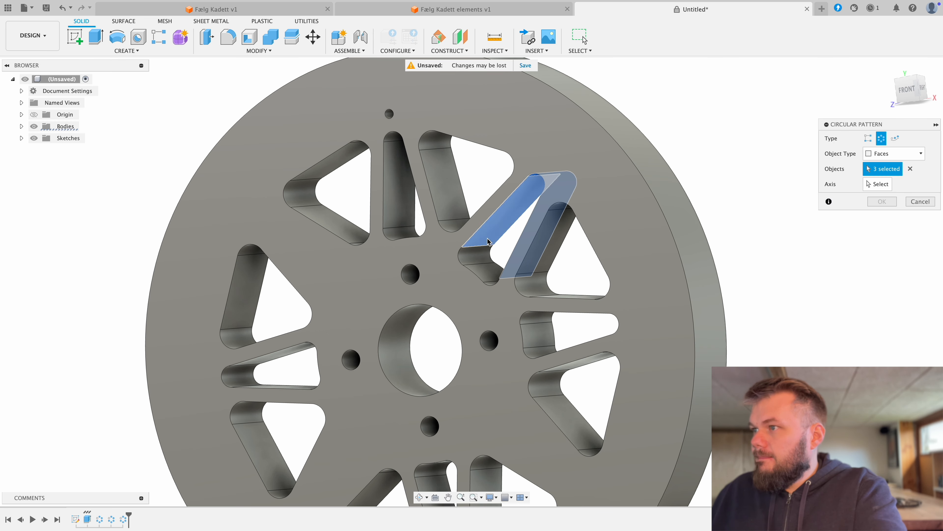
{"action": "left_click", "coordinate": [479, 256]}
{"action": "left_click", "coordinate": [485, 274]}
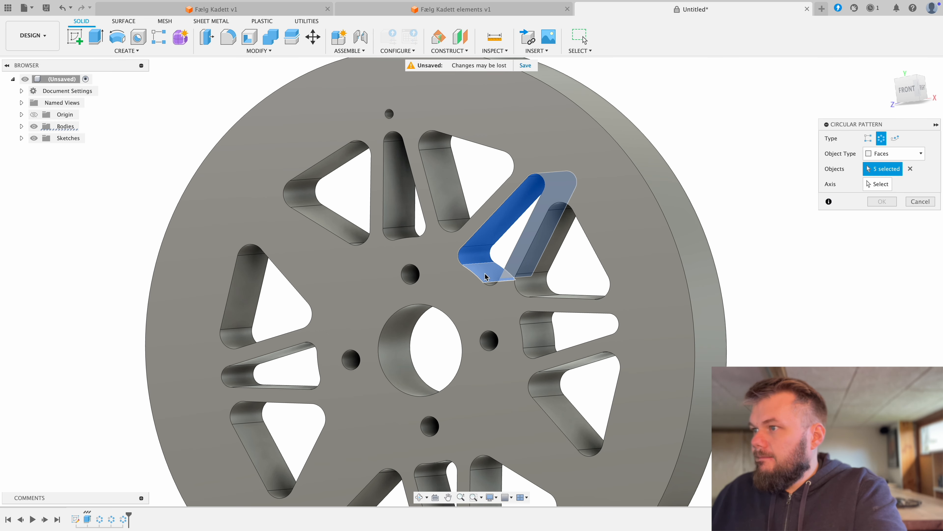
{"action": "left_click", "coordinate": [493, 284]}
Step: Pattern the slanted narrow opening around the hub bore's axis with full distribution and quantity 4
{"action": "left_click", "coordinate": [871, 186]}
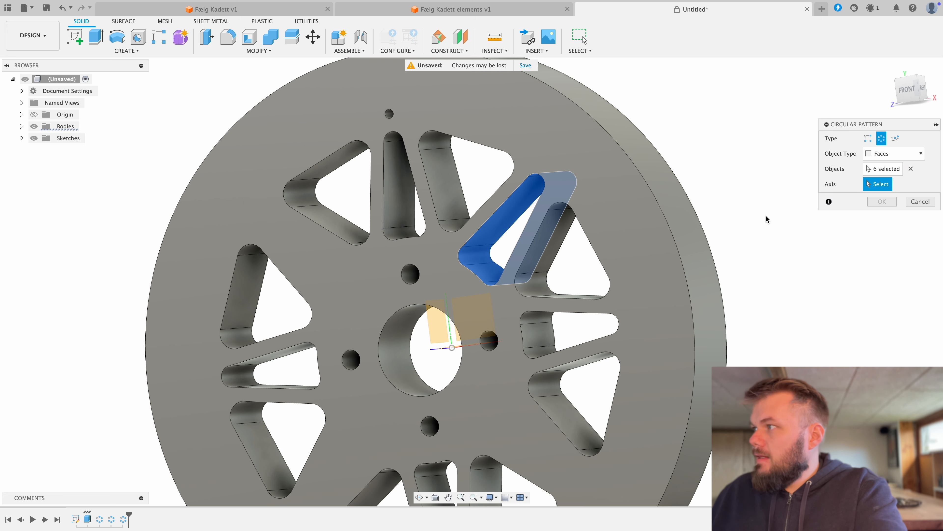
{"action": "left_click", "coordinate": [399, 321]}
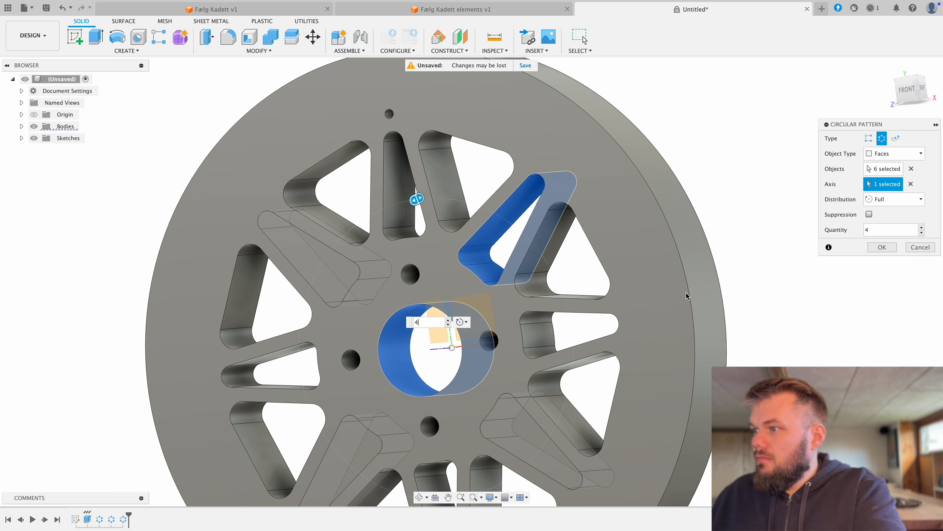
{"action": "left_click", "coordinate": [882, 247]}
{"action": "scroll", "coordinate": [503, 302], "scroll_direction": "down", "scroll_amount": 5}
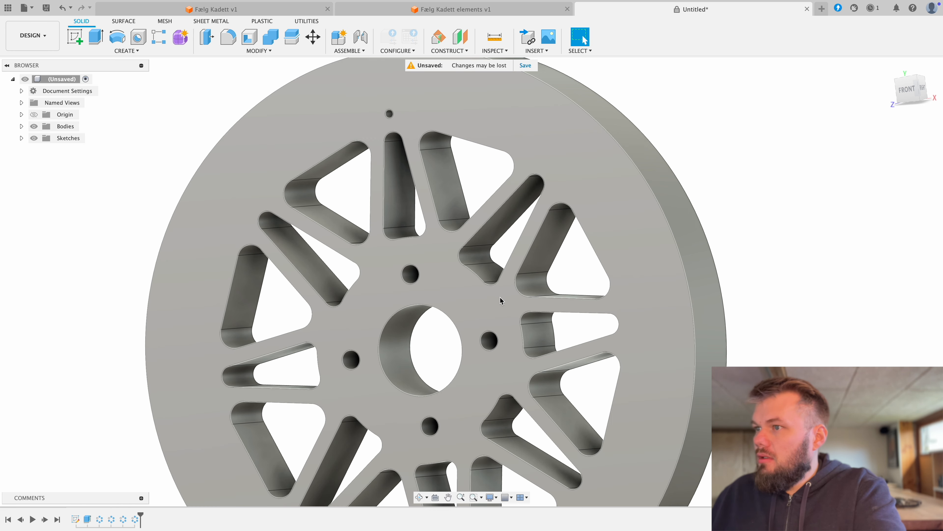
{"action": "middle_click_drag", "start_coordinate": [478, 305], "coordinate": [504, 297], "text": "shift"}
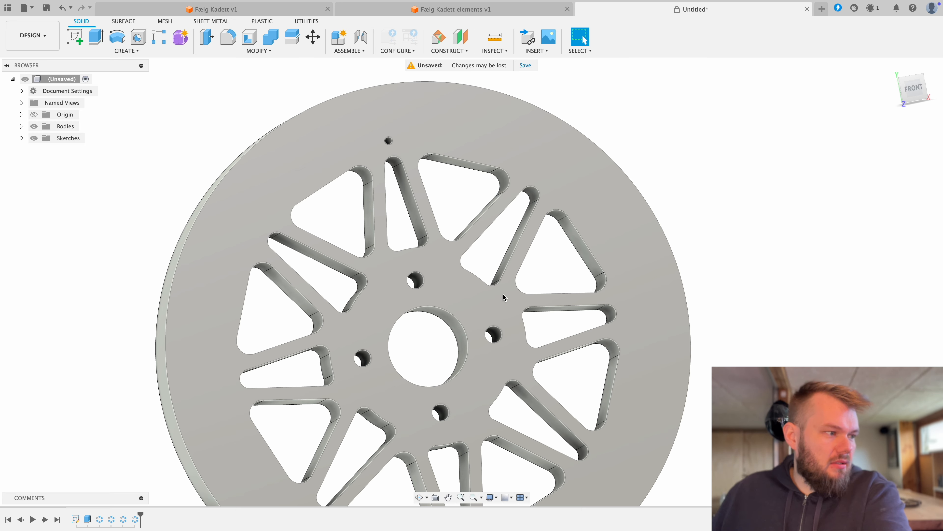
Step: Circular-pattern the small rim hole's face around the hub bore's axis with full distribution and quantity 24
{"action": "mouse_move", "coordinate": [451, 320]}
{"action": "middle_mouse_down"}
{"action": "mouse_move", "coordinate": [448, 284]}
{"action": "mouse_move", "coordinate": [438, 289]}
{"action": "mouse_move", "coordinate": [450, 274]}
{"action": "mouse_move", "coordinate": [447, 290]}
{"action": "middle_mouse_up"}
{"action": "scroll", "coordinate": [448, 299], "scroll_direction": "down", "scroll_amount": 3}
{"action": "scroll", "coordinate": [446, 289], "scroll_direction": "down", "scroll_amount": 1}
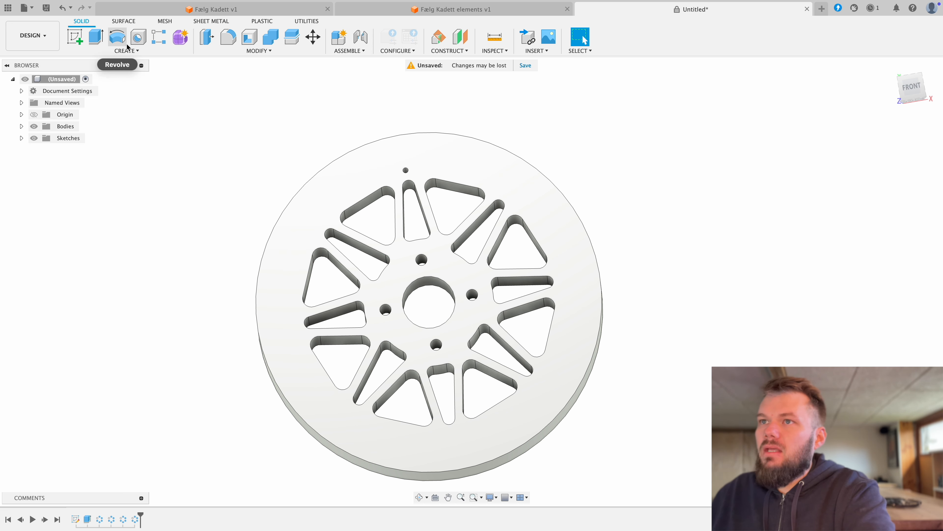
{"action": "left_click", "coordinate": [129, 52]}
{"action": "mouse_move", "coordinate": [122, 260]}
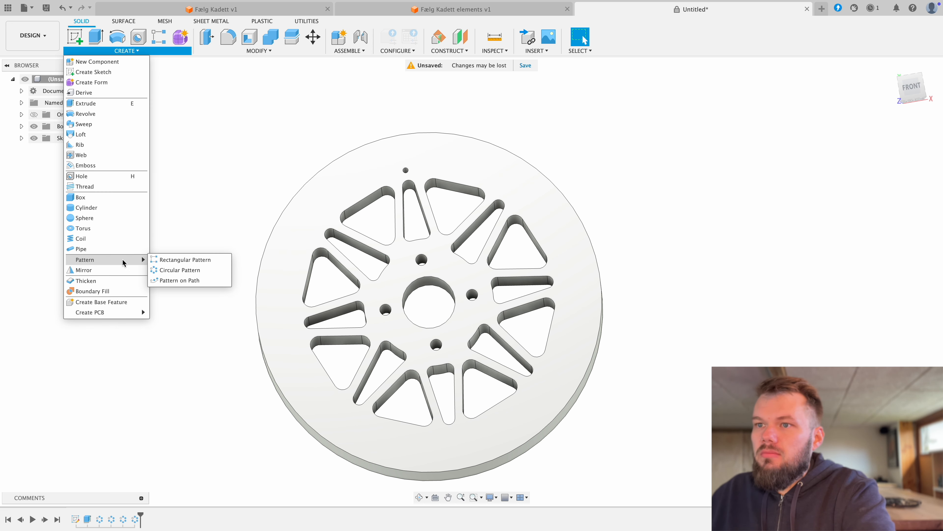
{"action": "left_click", "coordinate": [180, 269]}
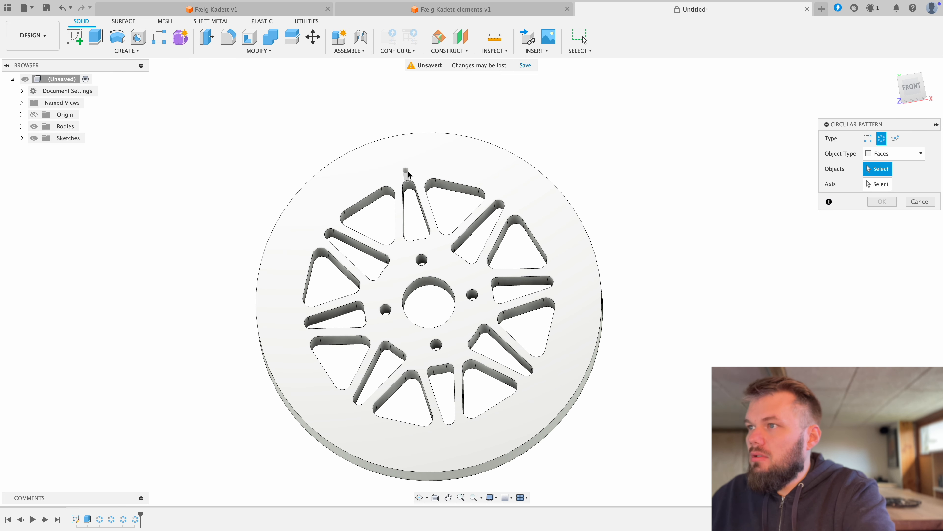
{"action": "left_click", "coordinate": [406, 172]}
{"action": "left_click", "coordinate": [877, 184]}
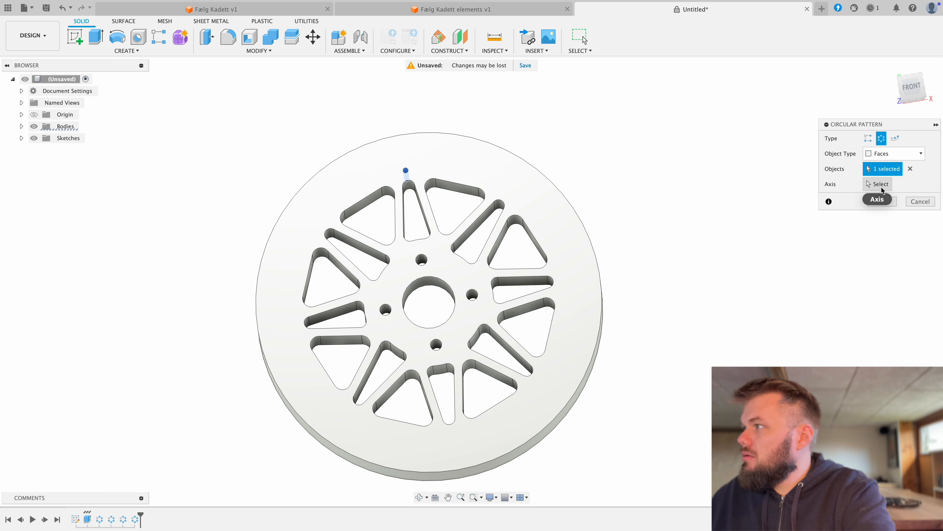
{"action": "left_click", "coordinate": [421, 316]}
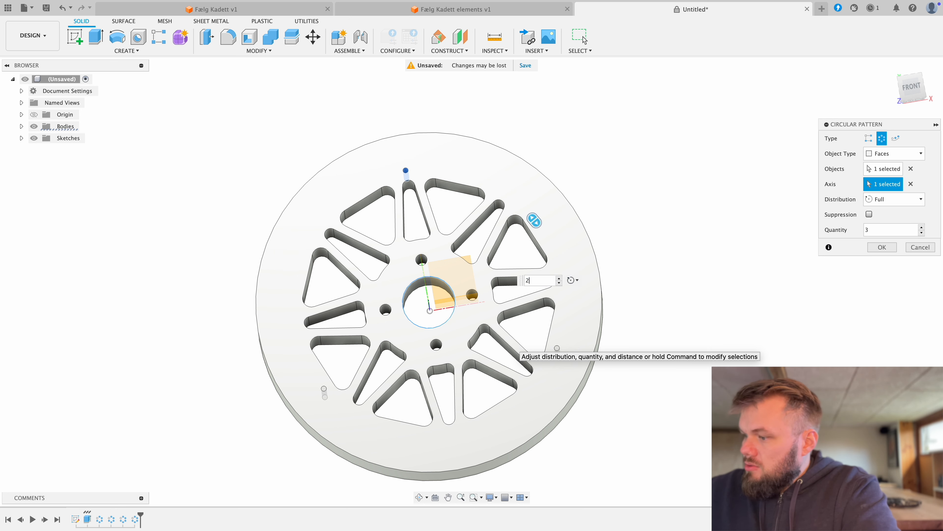
{"action": "left_click", "coordinate": [882, 248]}
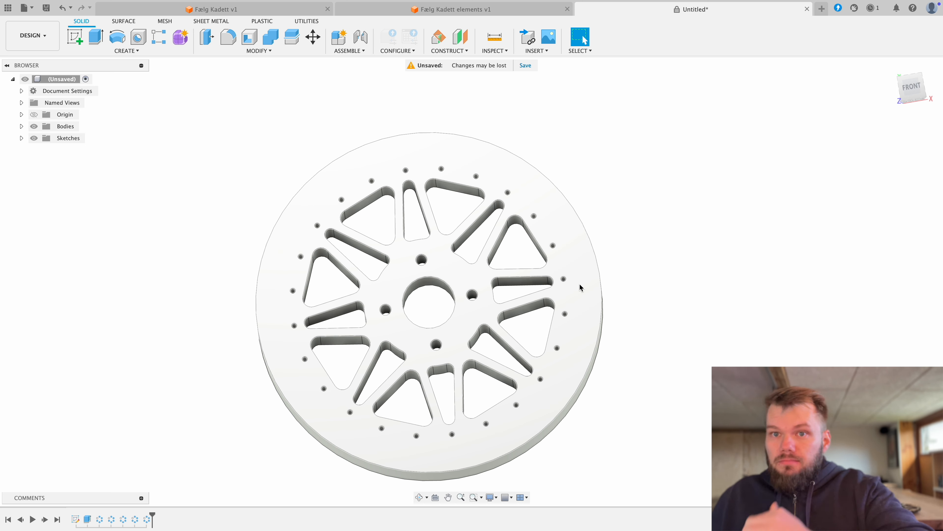
Step: Create a new sketch on the wheel's front face
{"action": "middle_click_drag", "start_coordinate": [453, 219], "coordinate": [424, 209]}
{"action": "left_click", "coordinate": [75, 37]}
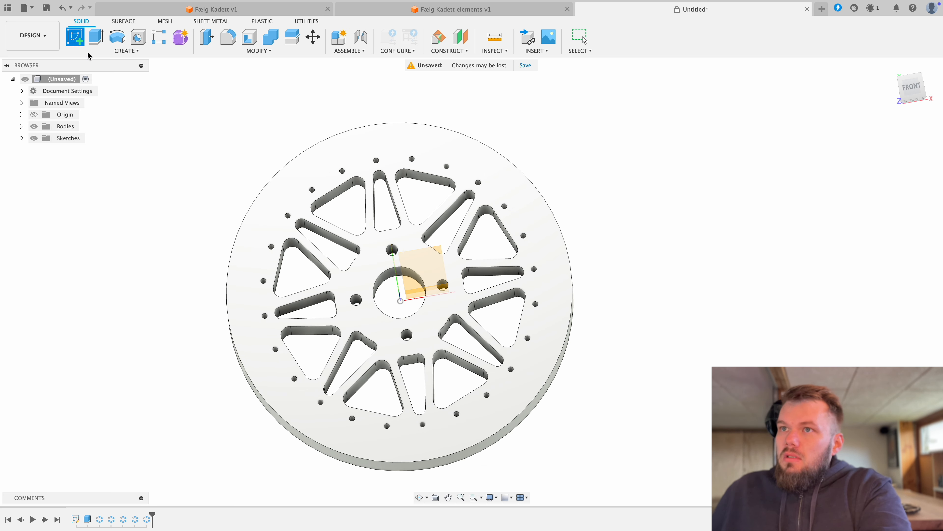
{"action": "left_click", "coordinate": [336, 184]}
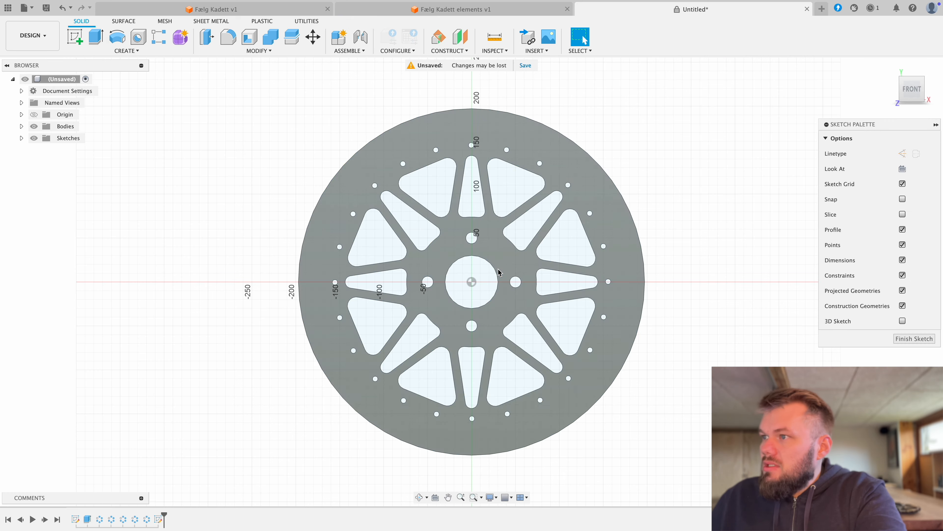
{"action": "middle_click_drag", "start_coordinate": [487, 243], "coordinate": [392, 253]}
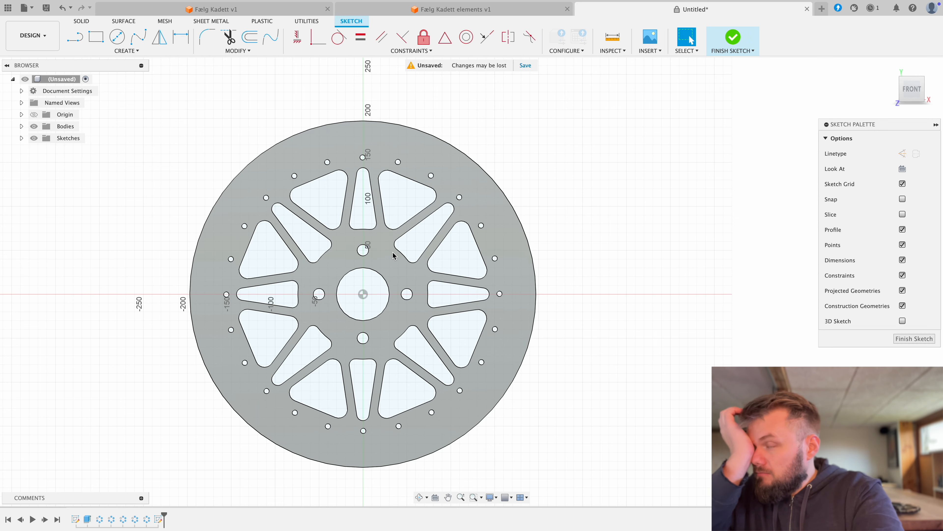
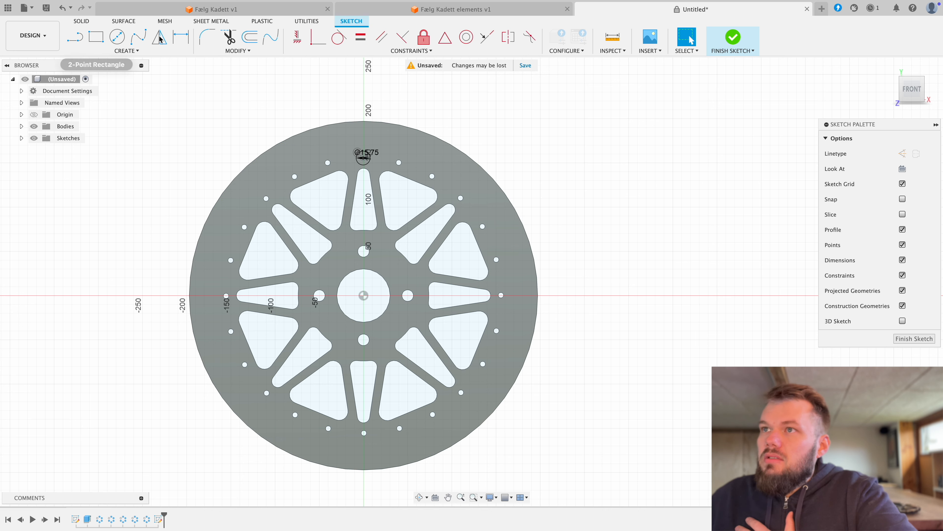
Step: Try to dimension the vertical distance between the existing 15.75 mm circle's centre and the hub centre
{"action": "left_click", "coordinate": [181, 38]}
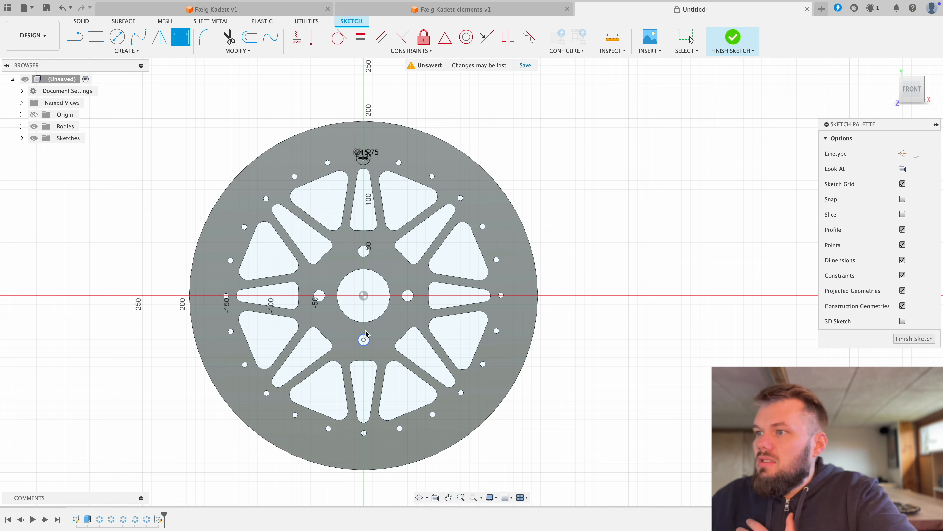
{"action": "left_click", "coordinate": [364, 157]}
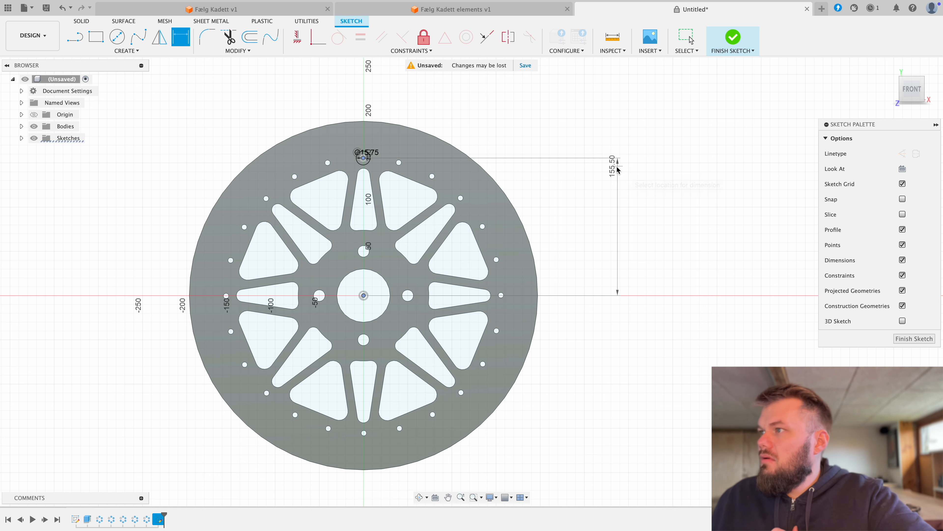
{"action": "left_click", "coordinate": [618, 169]}
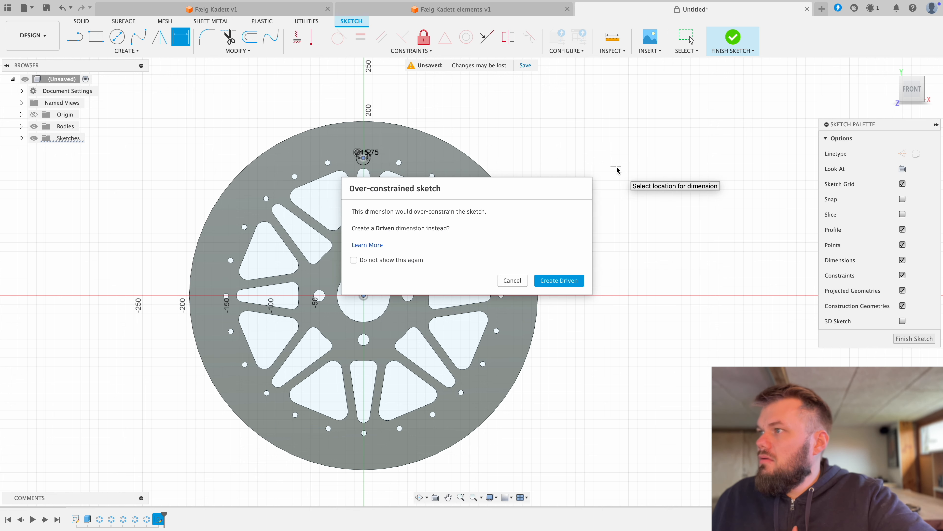
{"action": "left_click", "coordinate": [512, 280]}
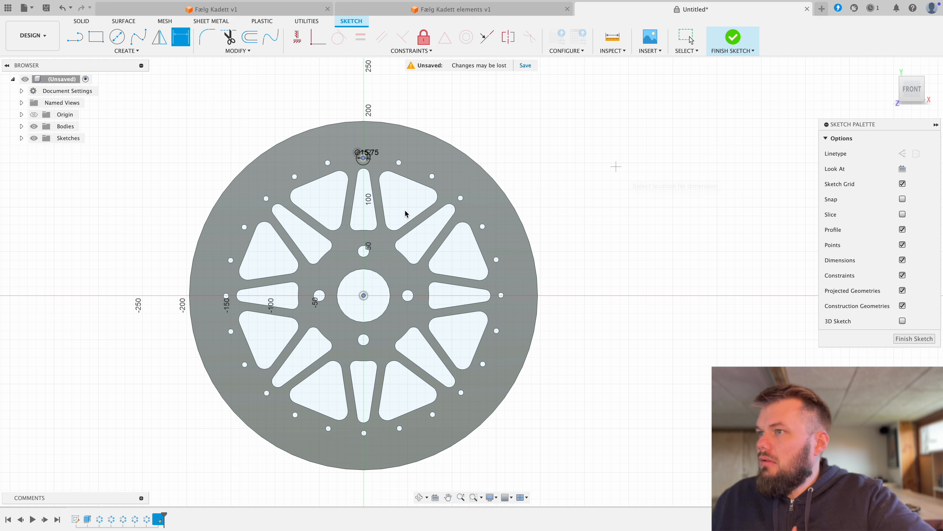
{"action": "left_click", "coordinate": [363, 158]}
{"action": "left_click", "coordinate": [364, 296]}
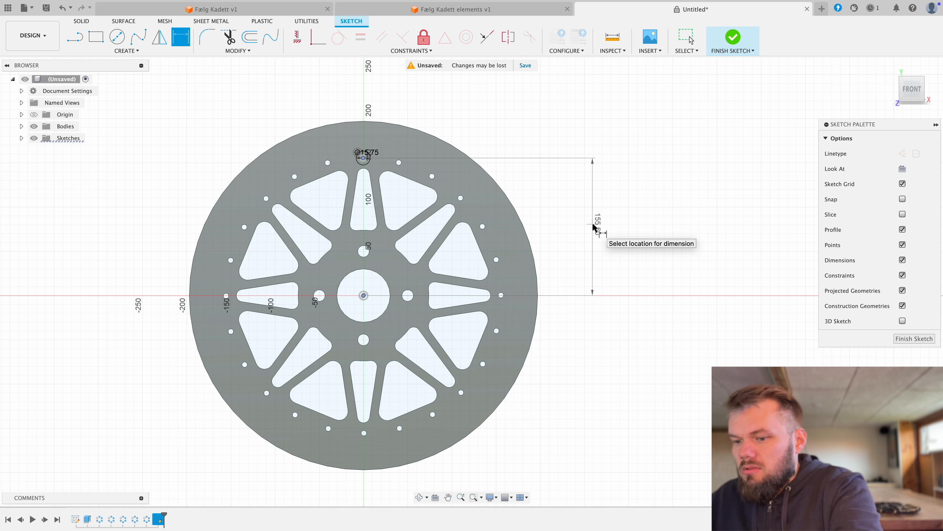
{"action": "right_click", "coordinate": [593, 224]}
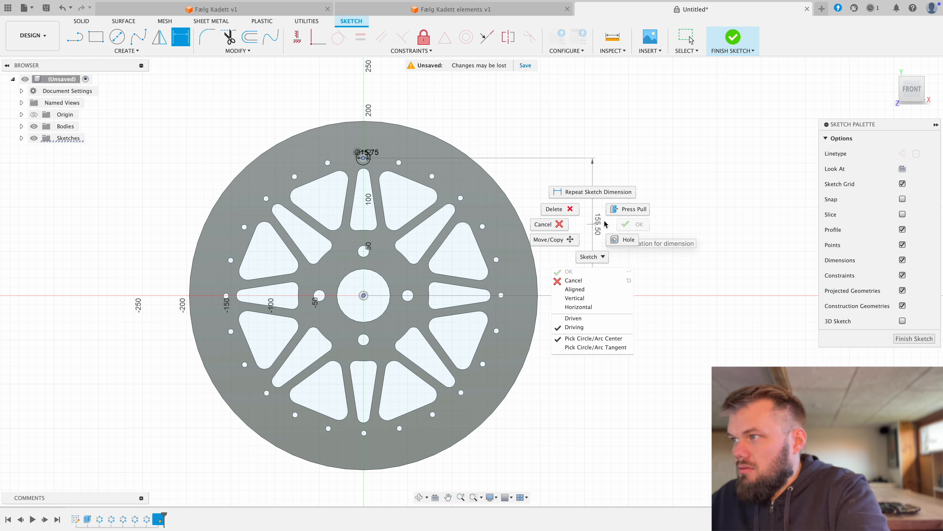
{"action": "left_click", "coordinate": [550, 223]}
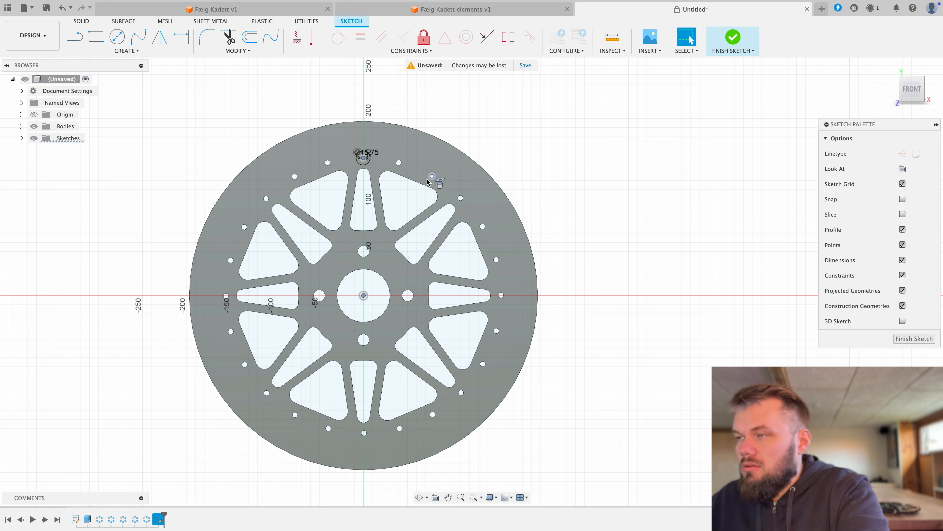
Step: Sketch a 15.75 mm diameter circle just above the topmost rim hole, centred about 170 mm from the hub centre
{"action": "left_click", "coordinate": [118, 40]}
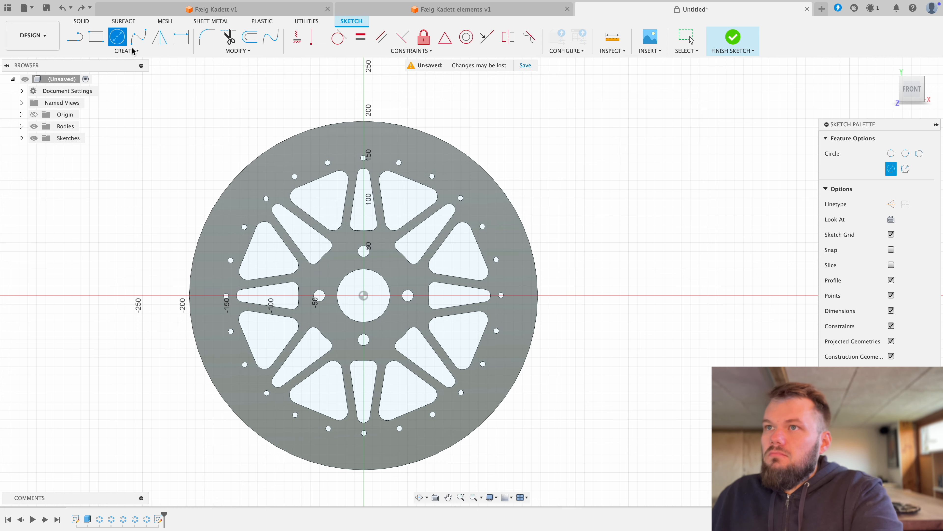
{"action": "left_click", "coordinate": [363, 145]}
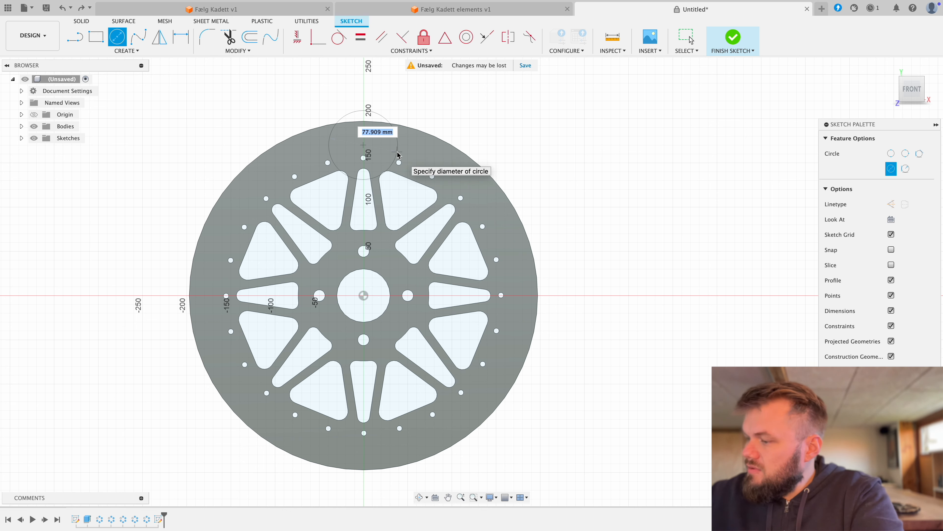
{"action": "type", "text": "15"}
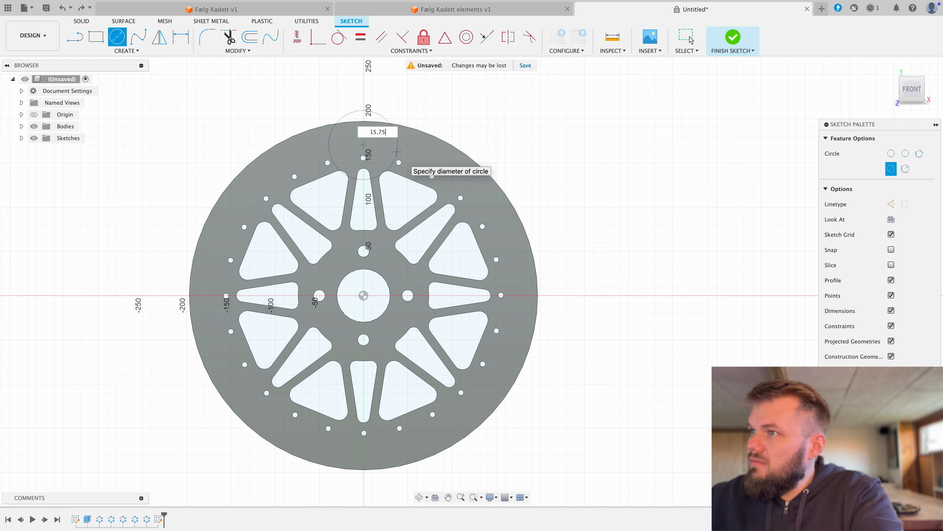
{"action": "type", "text": ",75"}
{"action": "key", "text": "Return"}
{"action": "key", "text": "Escape"}
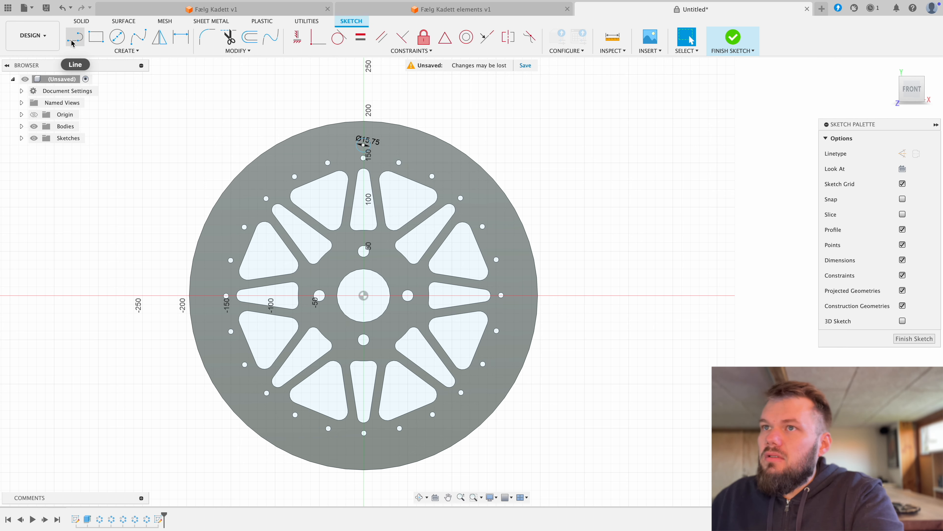
Step: Dimension the vertical distance from the hub centre to the new circle's centre as 155.85 mm
{"action": "left_click", "coordinate": [181, 37]}
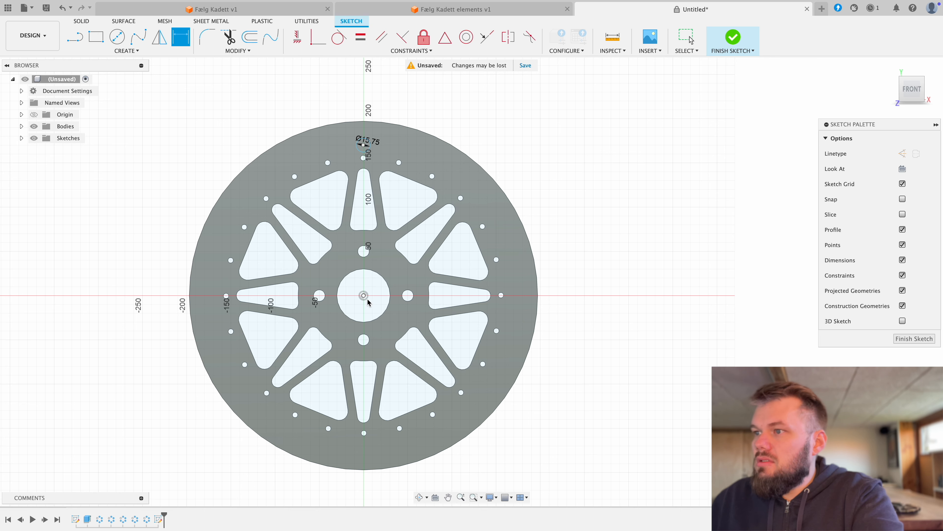
{"action": "left_click", "coordinate": [366, 145]}
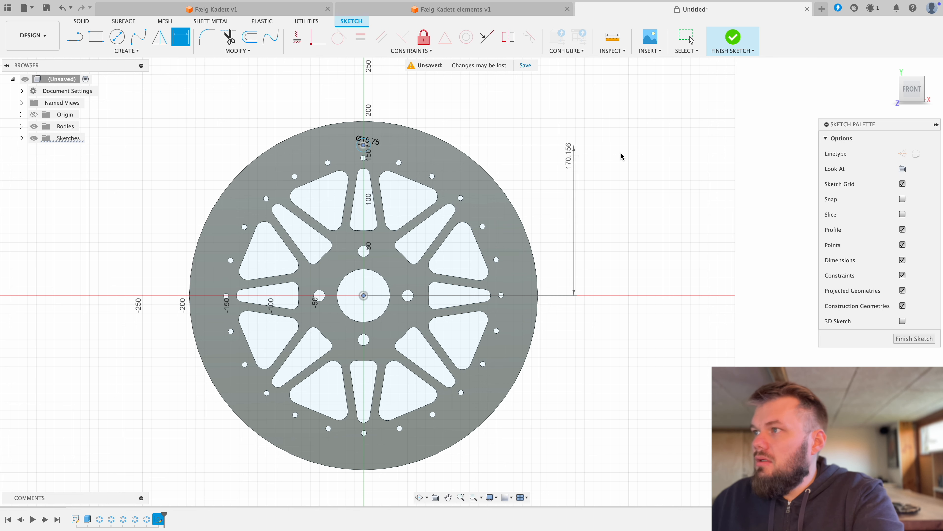
{"action": "left_click", "coordinate": [633, 161]}
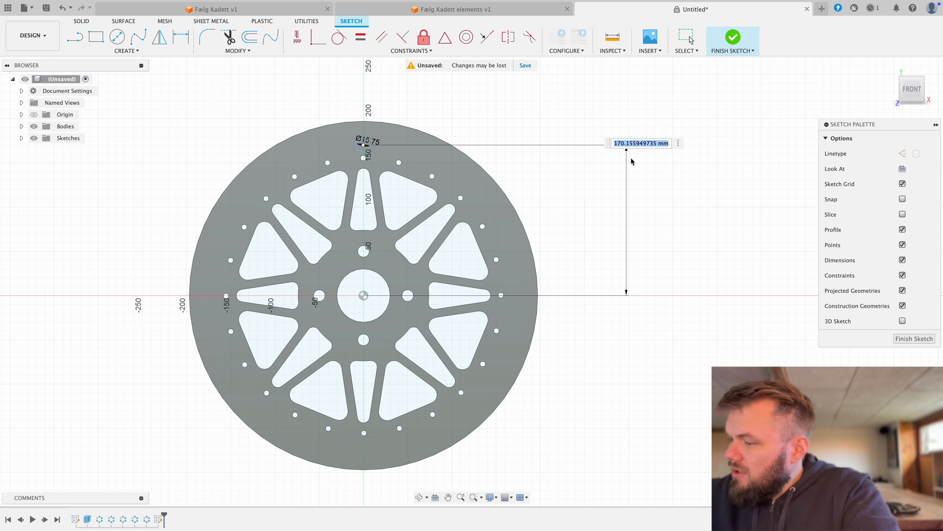
{"action": "type", "text": "155,85"}
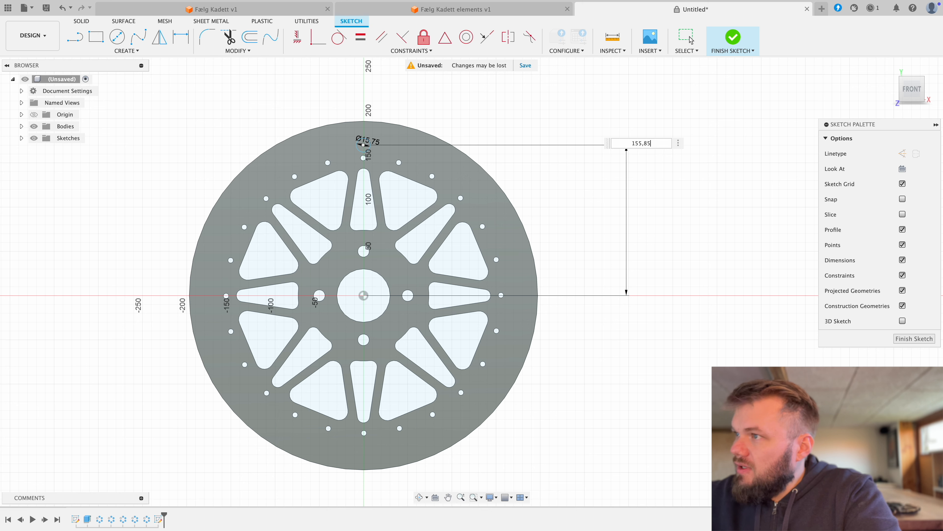
{"action": "key", "text": "Return"}
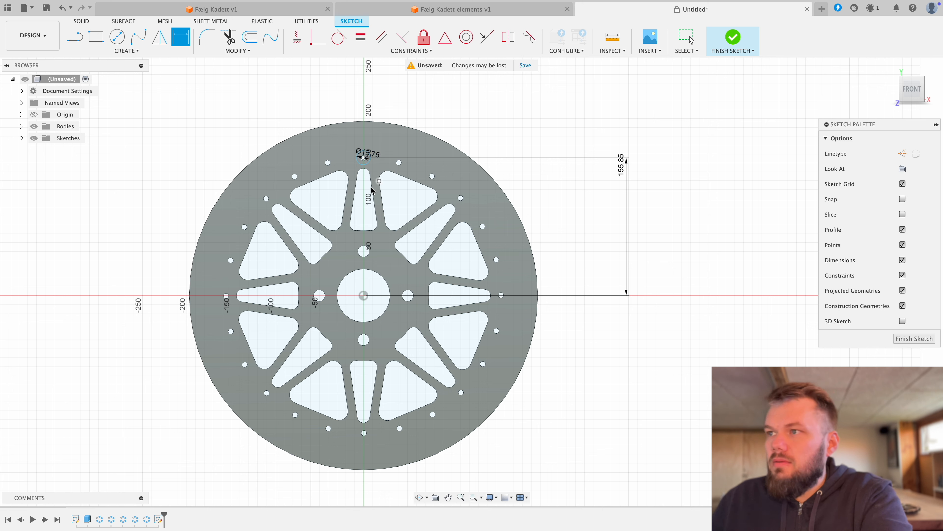
Step: Sketch a 15.75 mm diameter circle centred on the small rim hole clockwise of the topmost one
{"action": "left_click", "coordinate": [117, 37]}
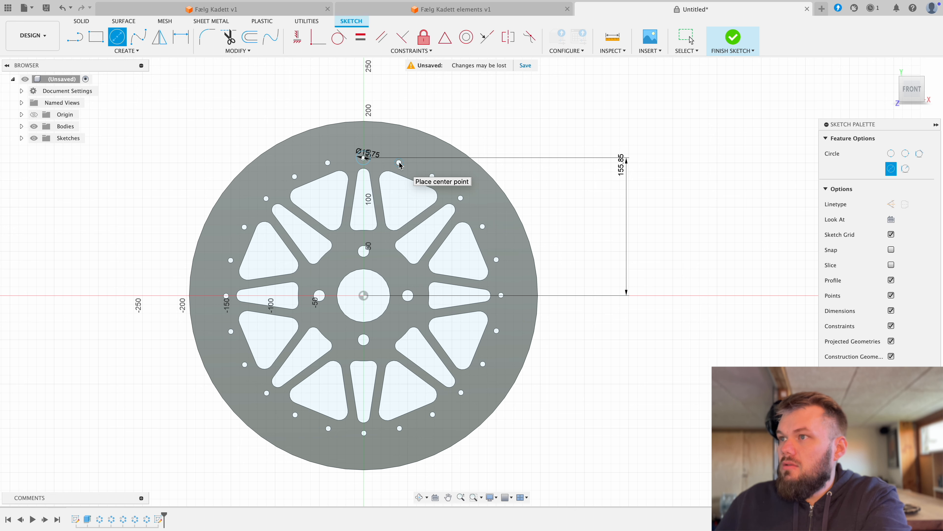
{"action": "left_click", "coordinate": [399, 163]}
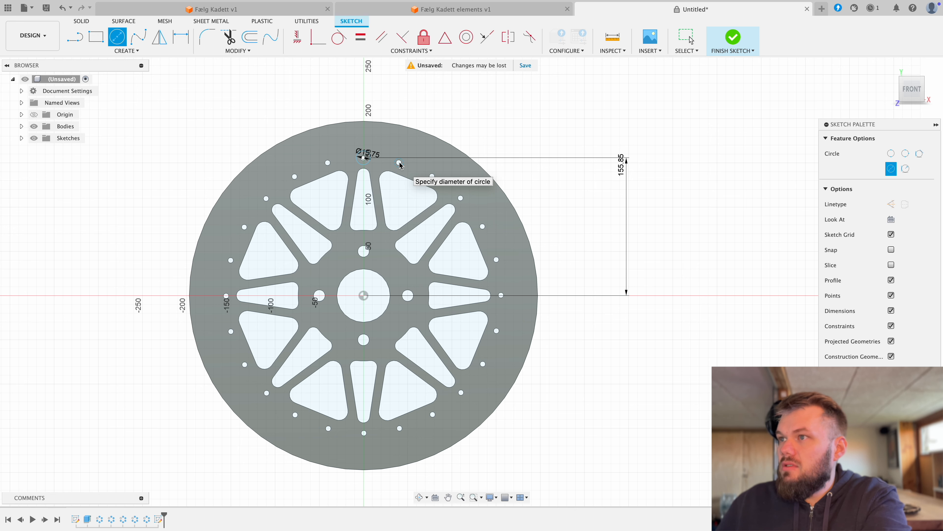
{"action": "scroll", "coordinate": [405, 166], "scroll_direction": "up", "scroll_amount": 1}
{"action": "scroll", "coordinate": [408, 166], "scroll_direction": "up", "scroll_amount": 3}
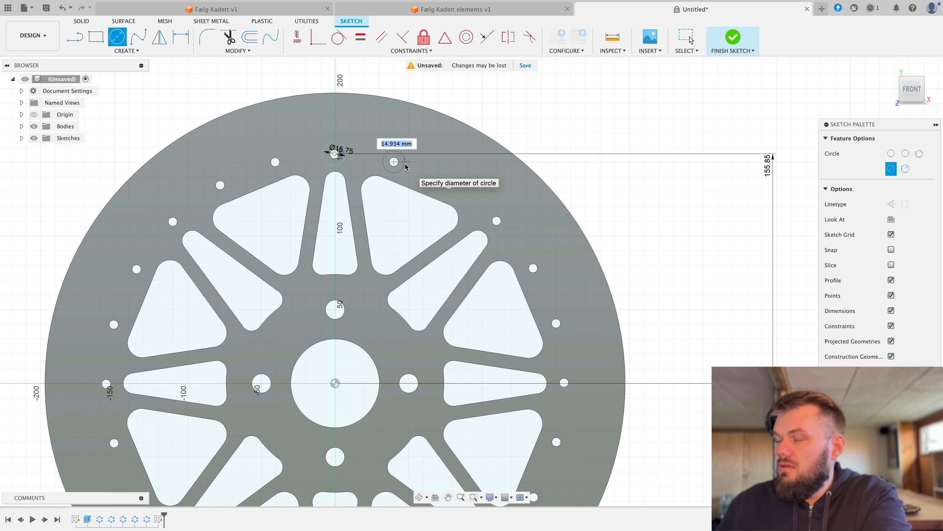
{"action": "scroll", "coordinate": [407, 167], "scroll_direction": "up", "scroll_amount": 1}
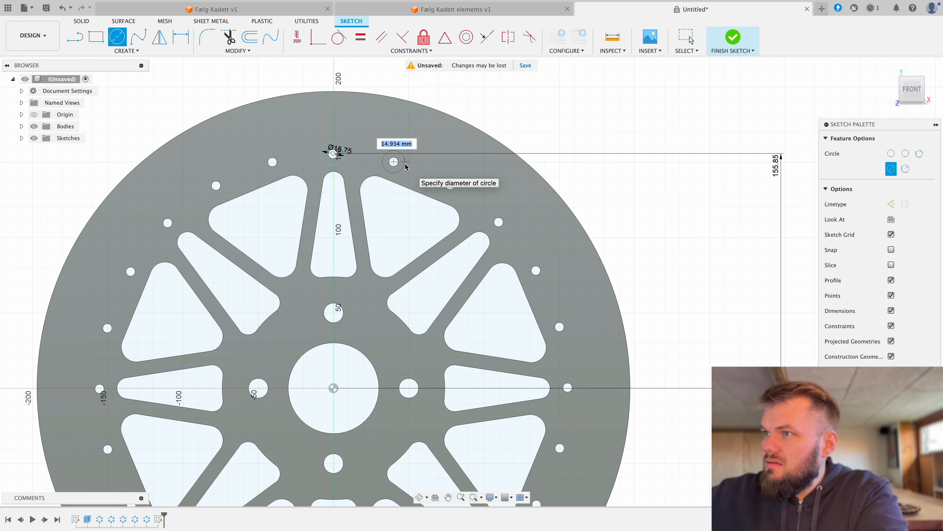
{"action": "type", "text": "15,"}
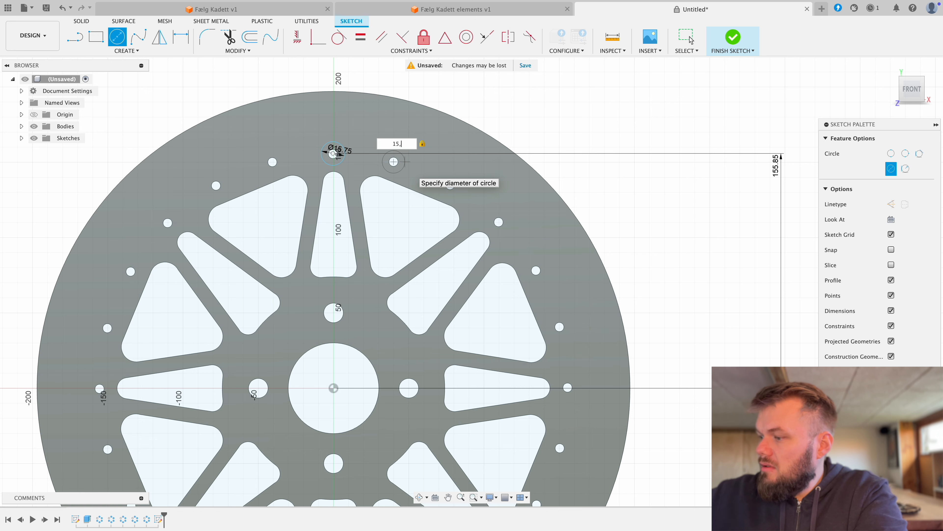
{"action": "type", "text": "75"}
{"action": "key", "text": "Return"}
{"action": "key", "text": "Escape"}
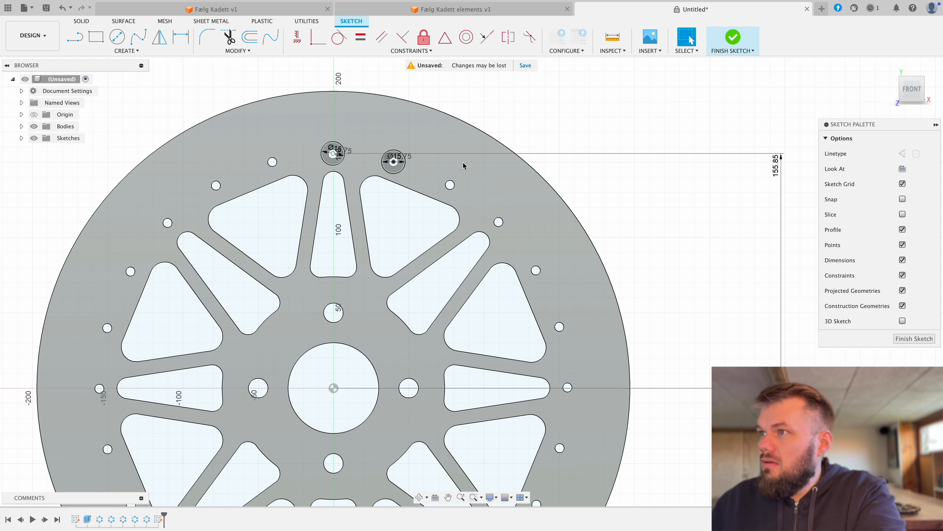
{"action": "right_click", "coordinate": [473, 164]}
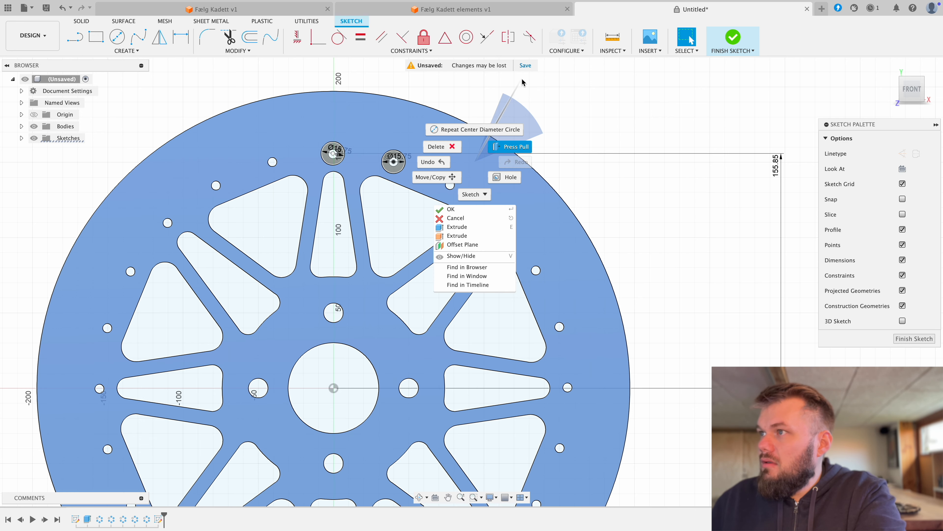
{"action": "left_click", "coordinate": [523, 83]}
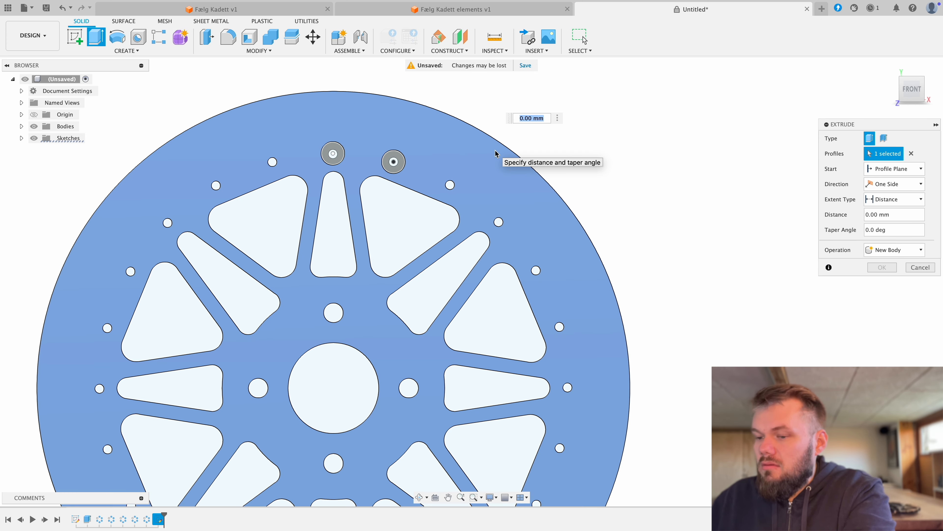
{"action": "key", "text": "Escape"}
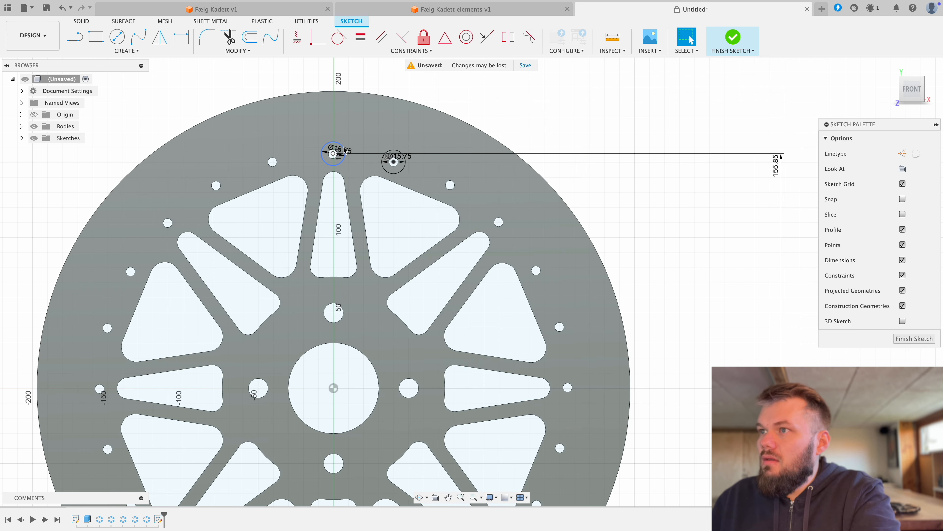
Step: Delete the sketched 15.75 mm circle around the topmost rim hole
{"action": "left_click", "coordinate": [344, 147]}
{"action": "key", "text": "Delete"}
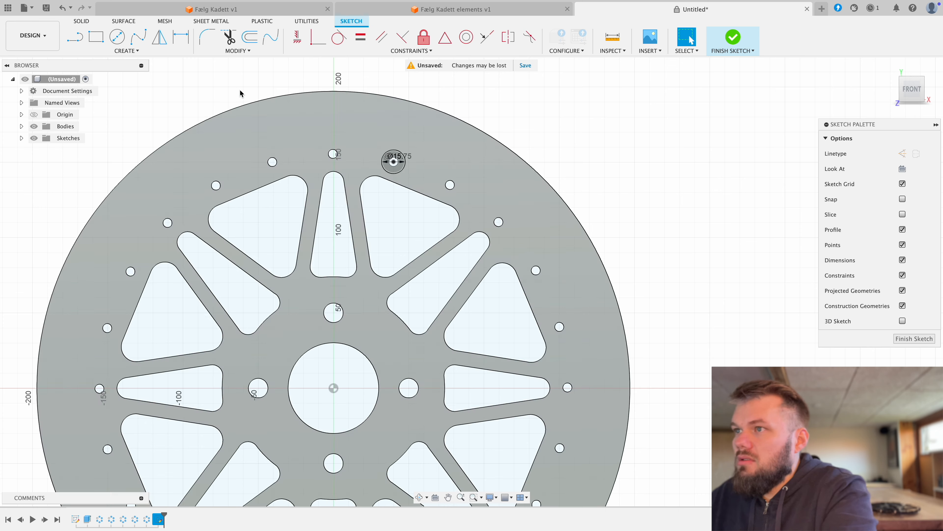
Step: Project the topmost small rim hole's edge into the sketch
{"action": "key", "text": "c"}
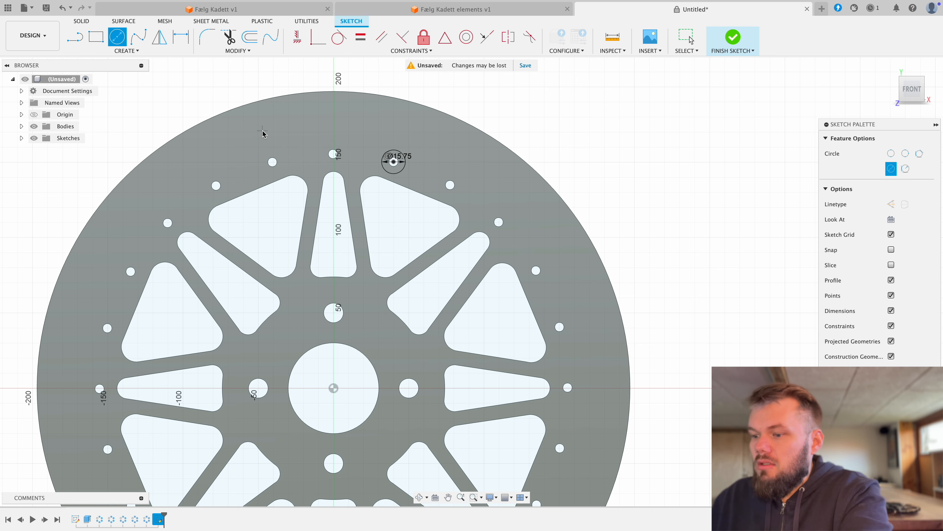
{"action": "key", "text": "p"}
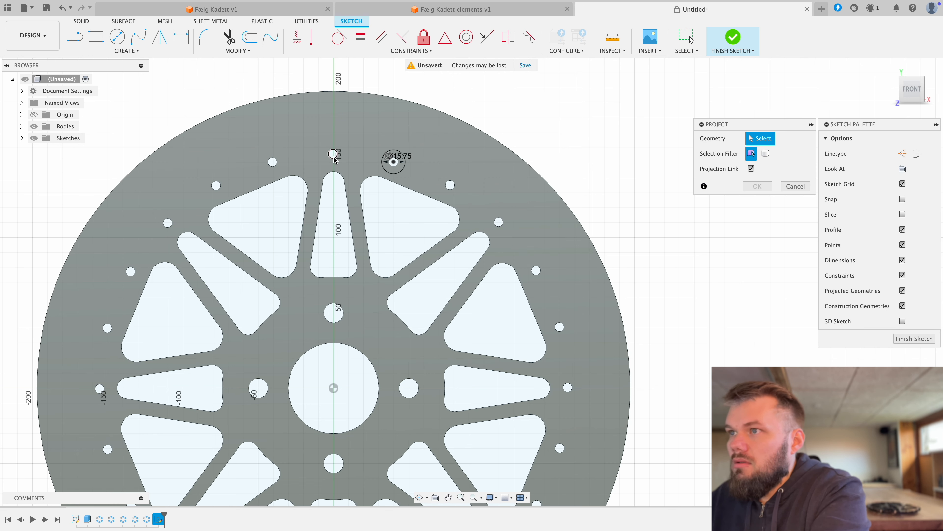
{"action": "left_click", "coordinate": [309, 134]}
{"action": "right_click", "coordinate": [312, 132]}
{"action": "left_click", "coordinate": [348, 131]}
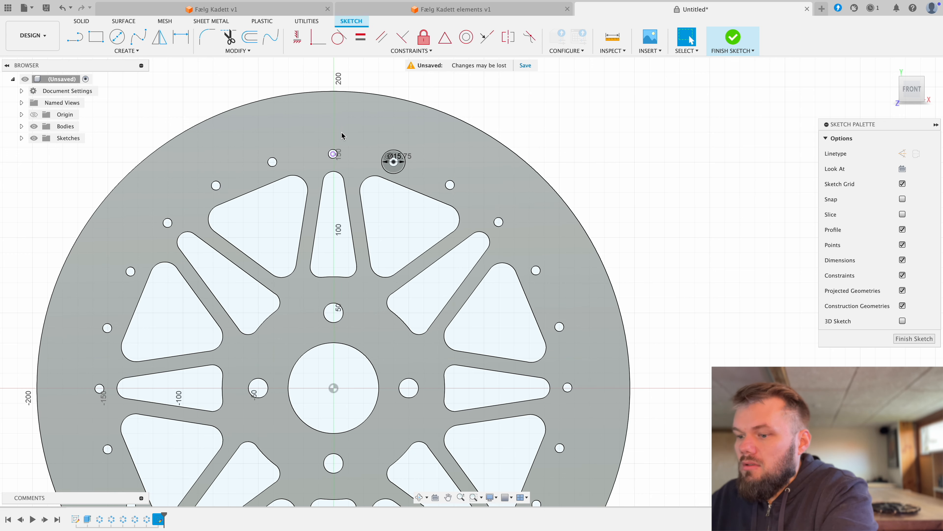
Step: Sketch a 15.75 mm diameter circle concentric with the projected topmost rim hole
{"action": "key", "text": "c"}
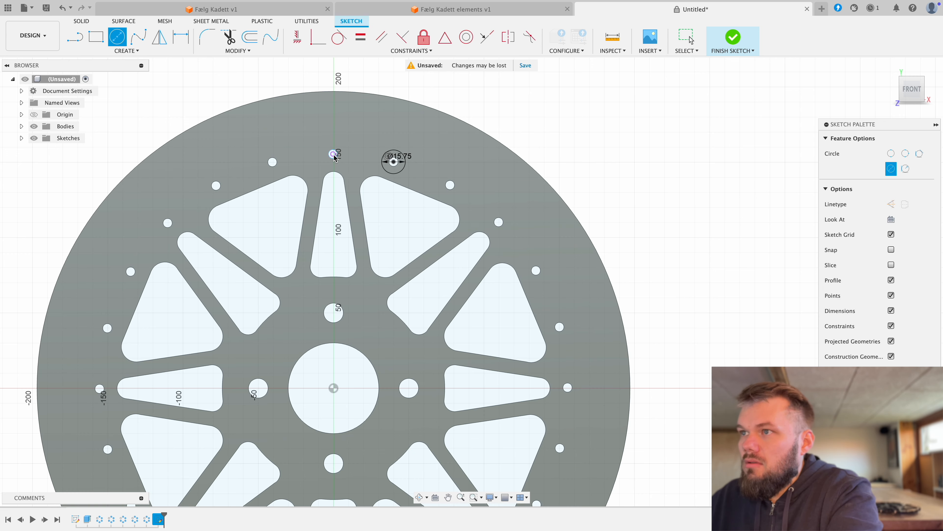
{"action": "left_click", "coordinate": [334, 154]}
{"action": "type", "text": "1"}
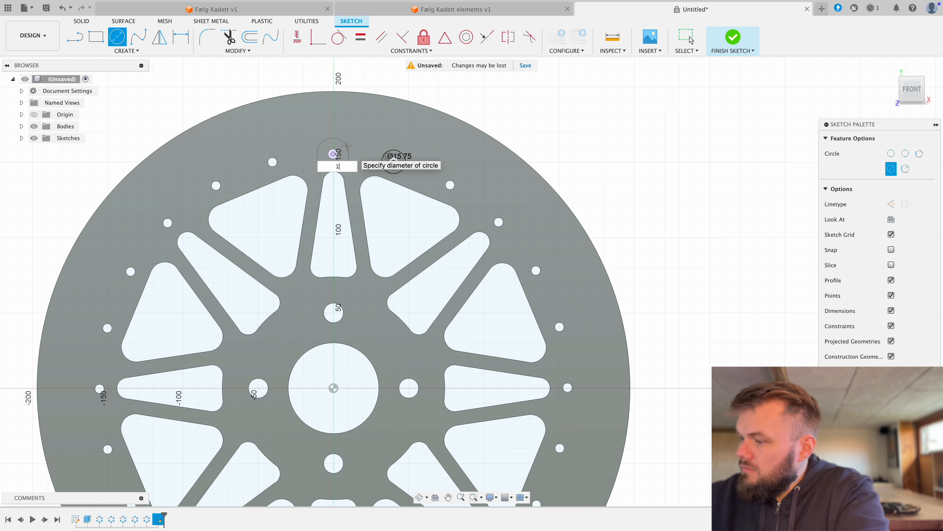
{"action": "type", "text": "5,75"}
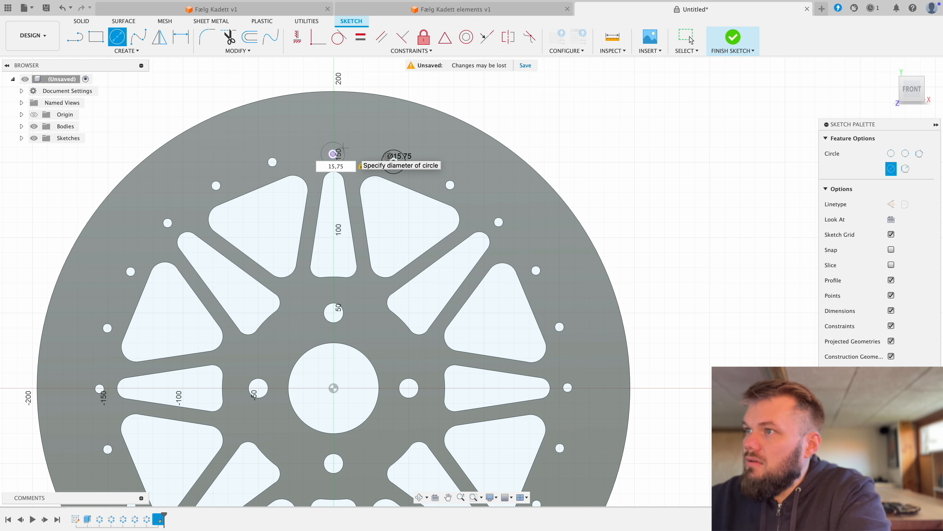
{"action": "key", "text": "Return"}
{"action": "key", "text": "Escape"}
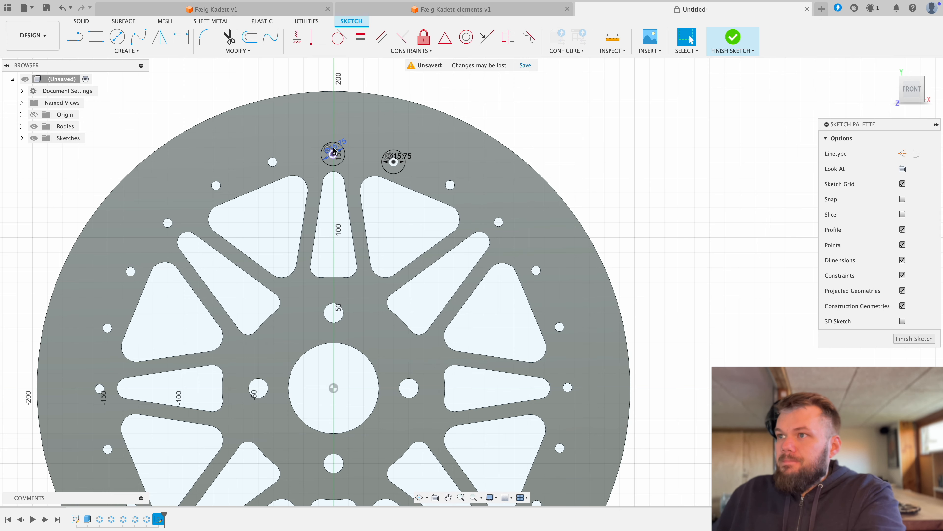
Step: Sketch a 60 mm diameter three-point circle touching both 15.75 mm circles from outside and crossing the wheel's outer edge
{"action": "left_click", "coordinate": [123, 39]}
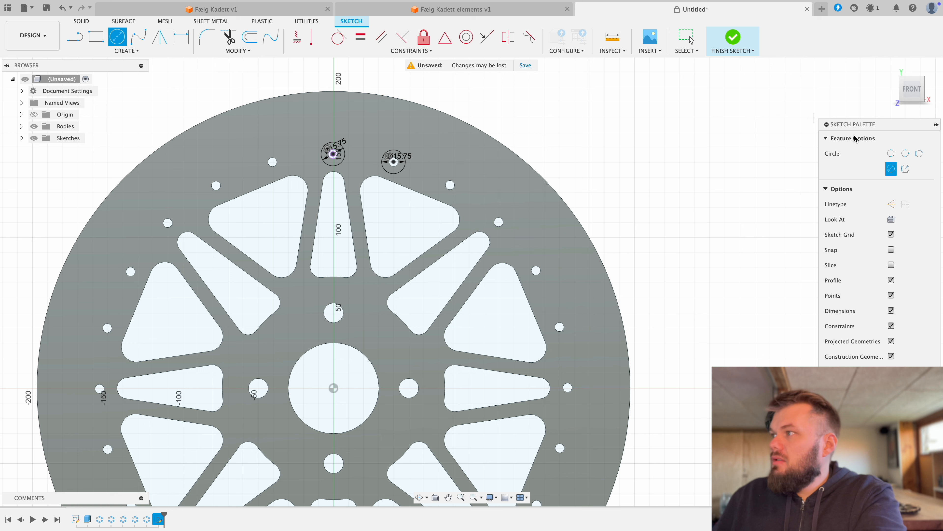
{"action": "left_click", "coordinate": [906, 155]}
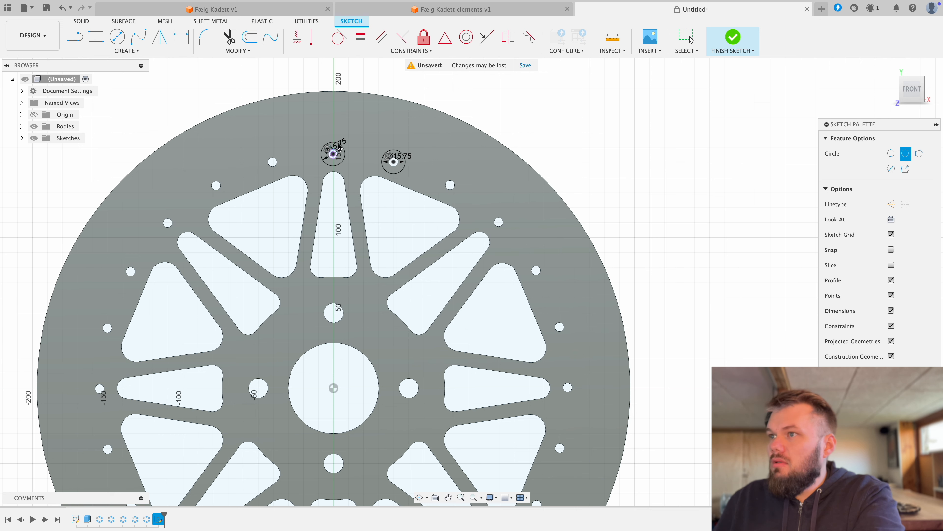
{"action": "left_click", "coordinate": [389, 151]}
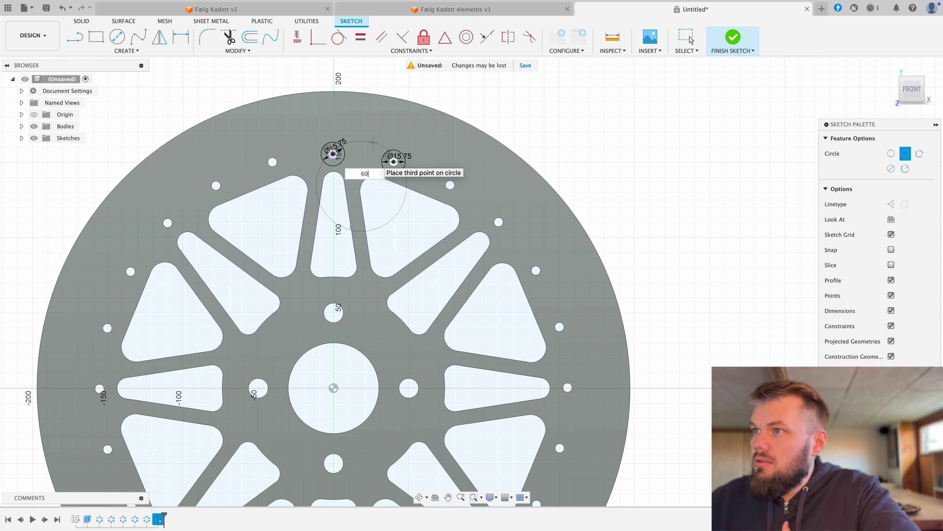
{"action": "left_click", "coordinate": [375, 119]}
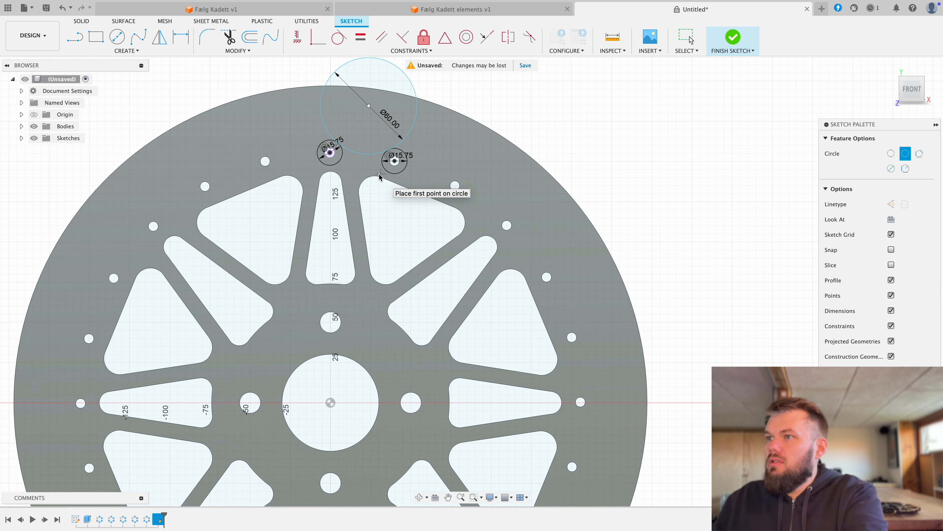
{"action": "scroll", "coordinate": [390, 158], "scroll_direction": "down", "scroll_amount": 3}
{"action": "right_click", "coordinate": [383, 196]}
{"action": "left_click", "coordinate": [420, 200]}
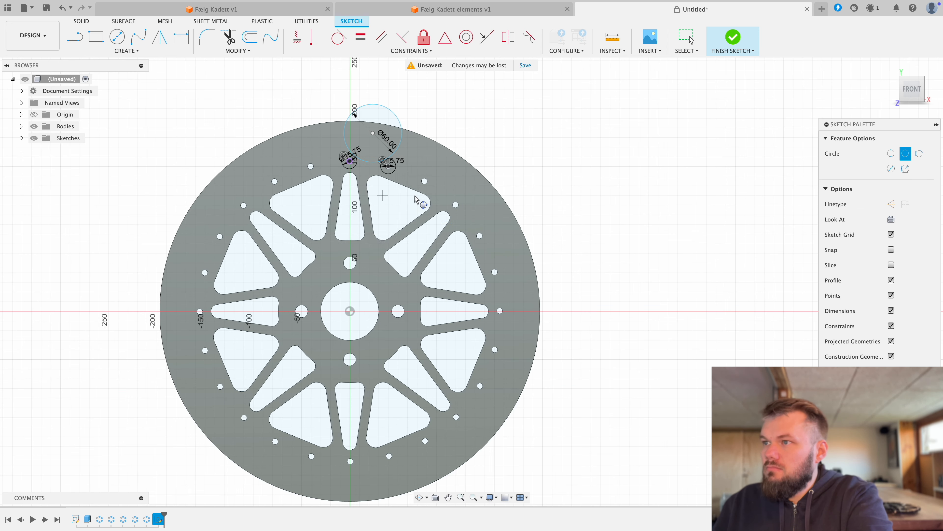
Step: Circular-pattern the 60 mm circle and both 15.75 mm circles around the wheel centre with a full distribution and quantity 24
{"action": "left_click", "coordinate": [125, 51]}
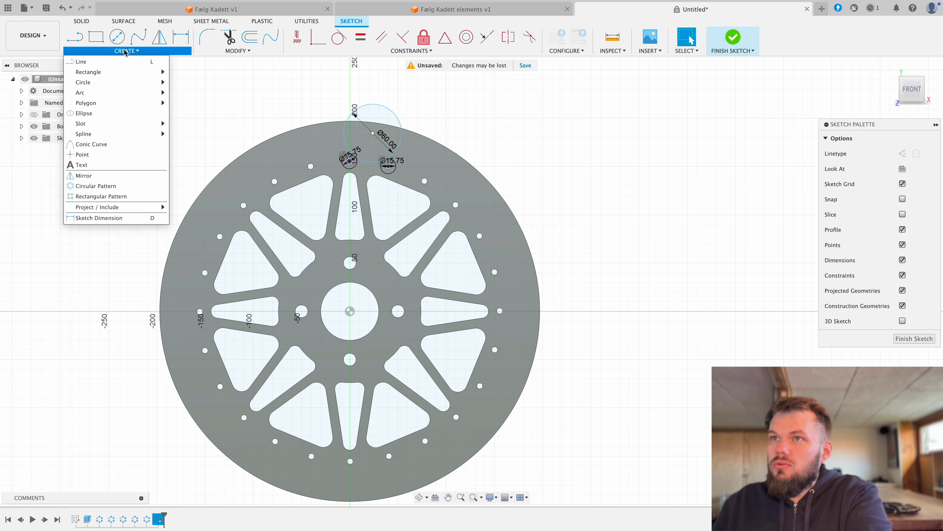
{"action": "left_click", "coordinate": [113, 186]}
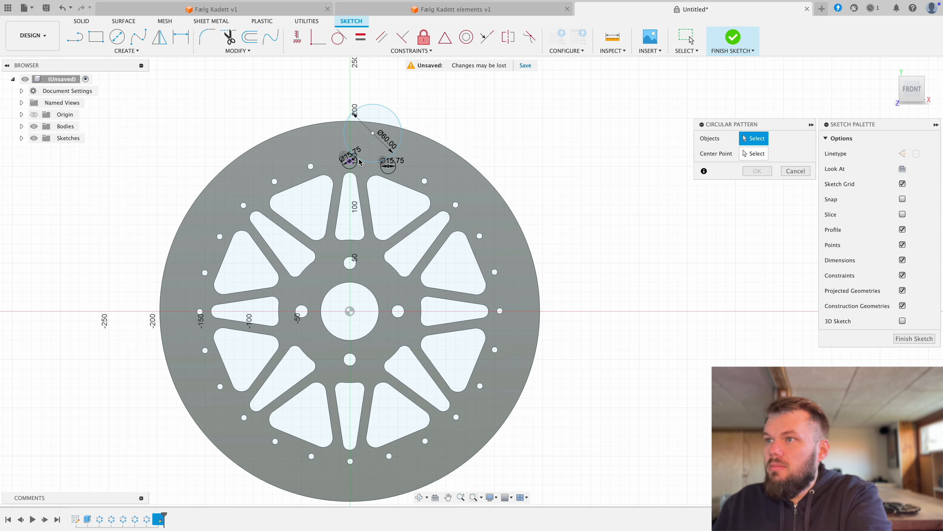
{"action": "left_click", "coordinate": [370, 160]}
{"action": "left_click", "coordinate": [371, 163]}
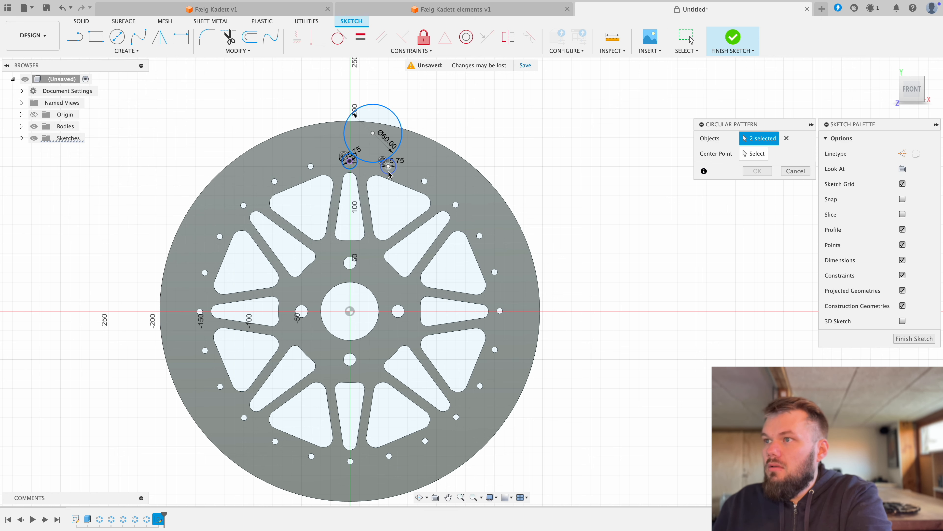
{"action": "left_click", "coordinate": [385, 173]}
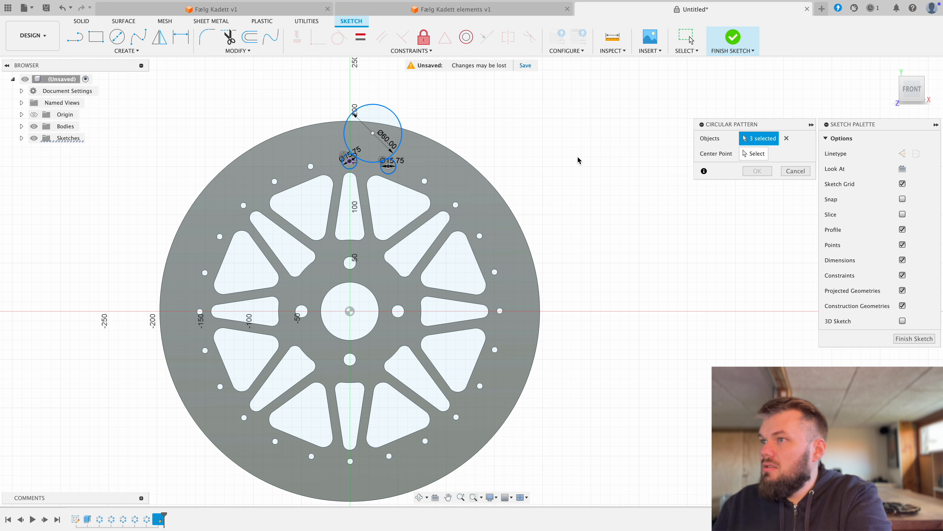
{"action": "left_click", "coordinate": [755, 153]}
{"action": "left_click", "coordinate": [349, 311]}
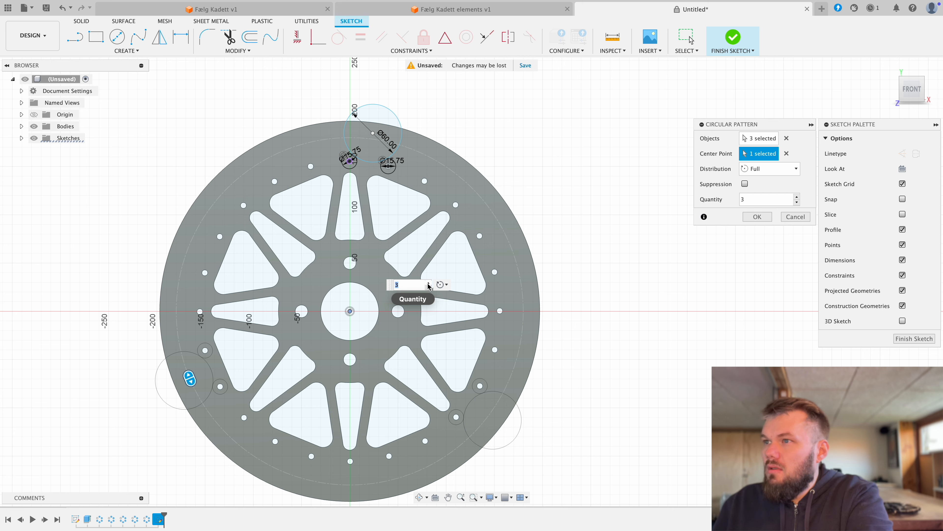
{"action": "type", "text": "24"}
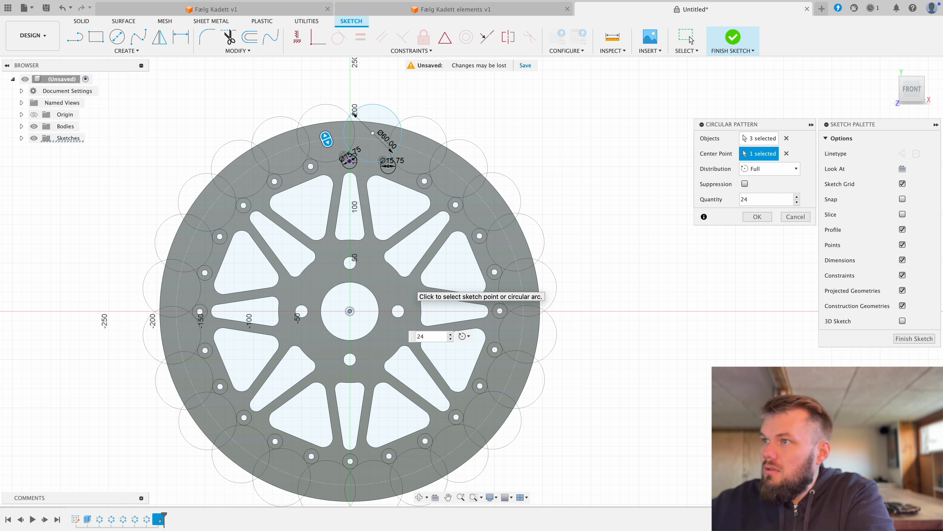
{"action": "left_click", "coordinate": [690, 39]}
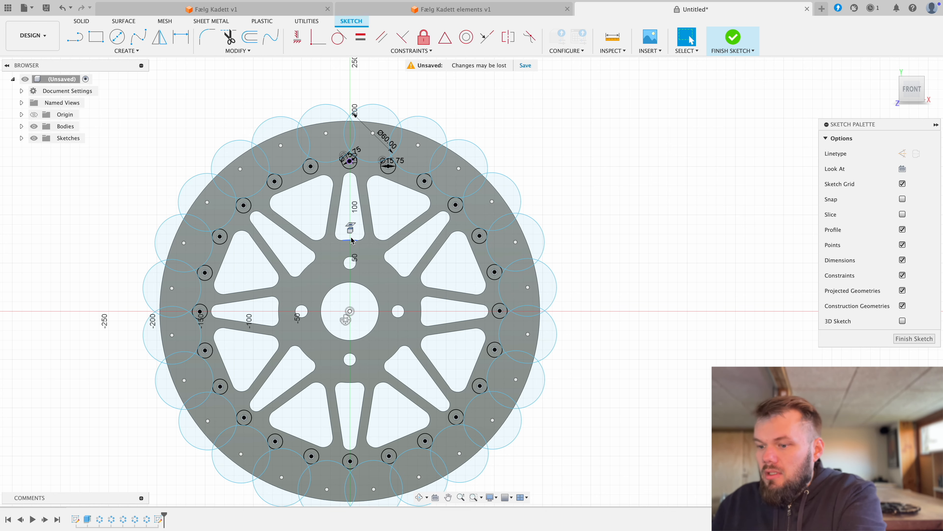
{"action": "key", "text": "e"}
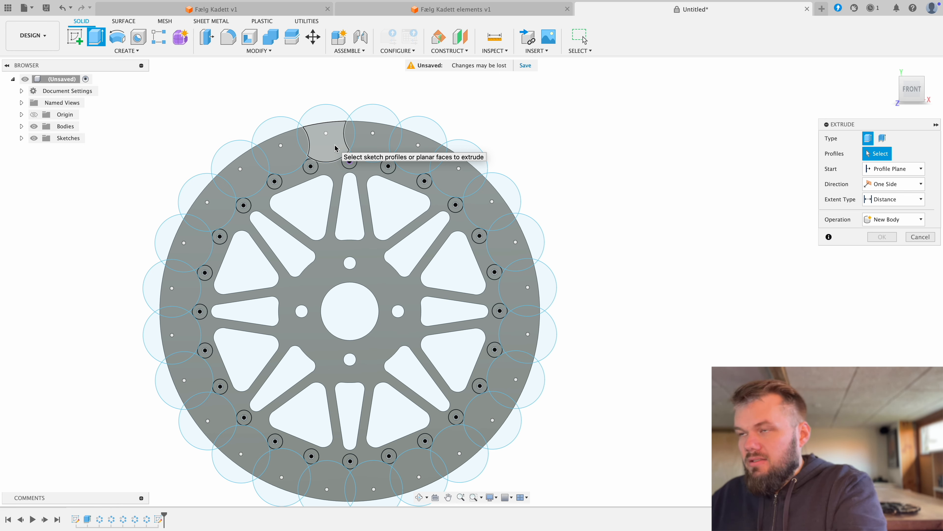
{"action": "key", "text": "super+z"}
{"action": "key", "text": "super+z"}
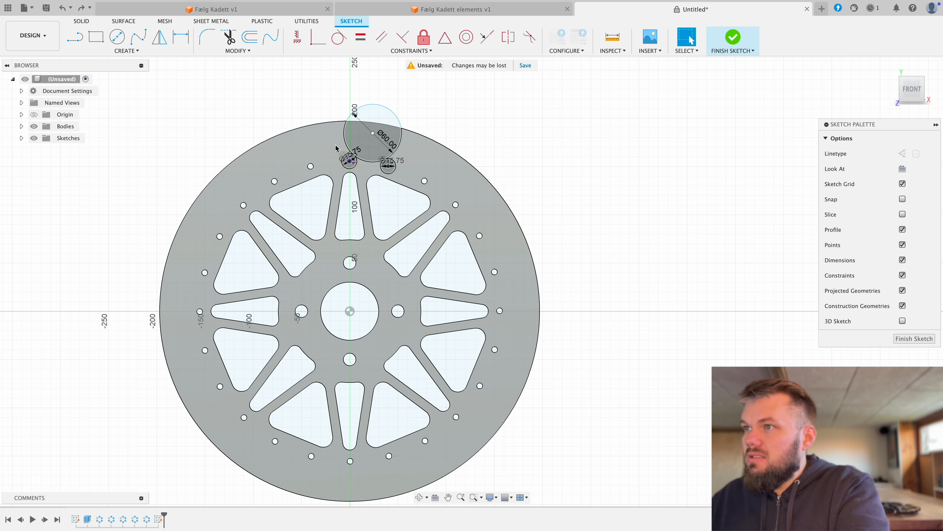
{"action": "key", "text": "super+z"}
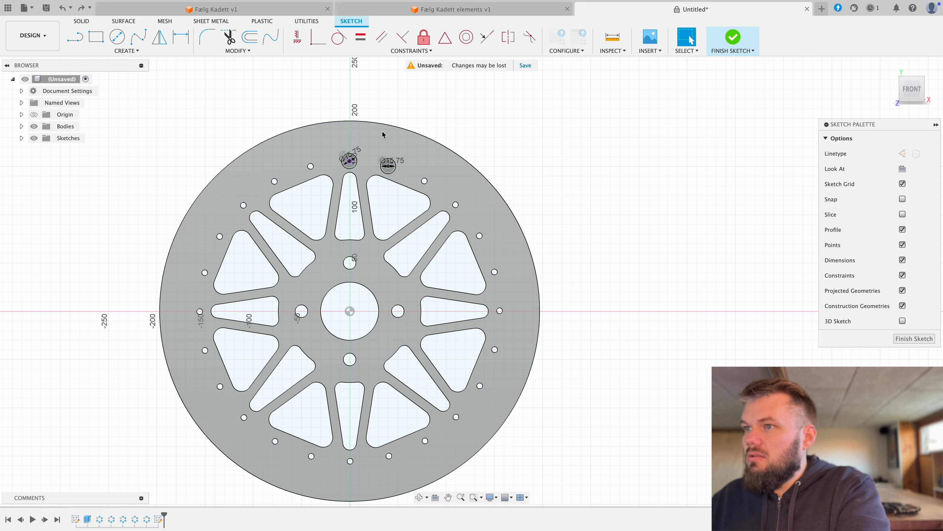
{"action": "left_click", "coordinate": [81, 9]}
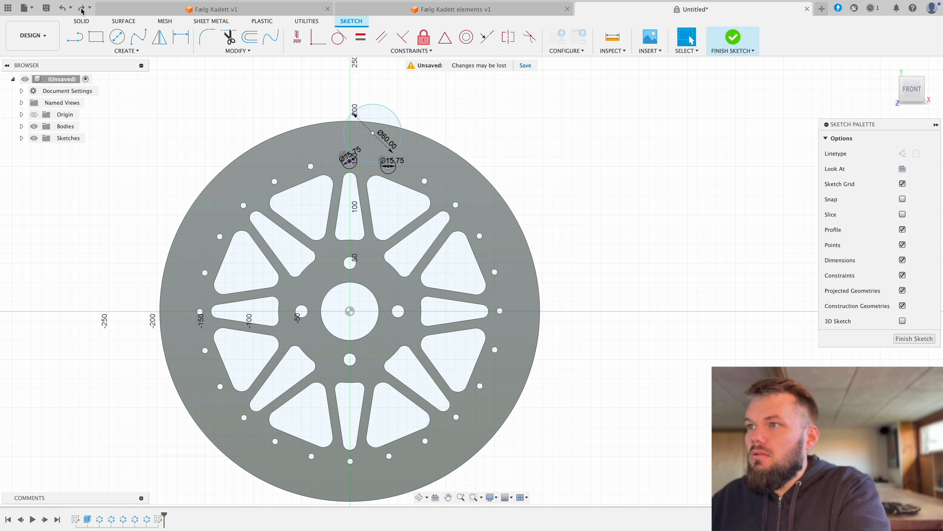
{"action": "left_click", "coordinate": [82, 9]}
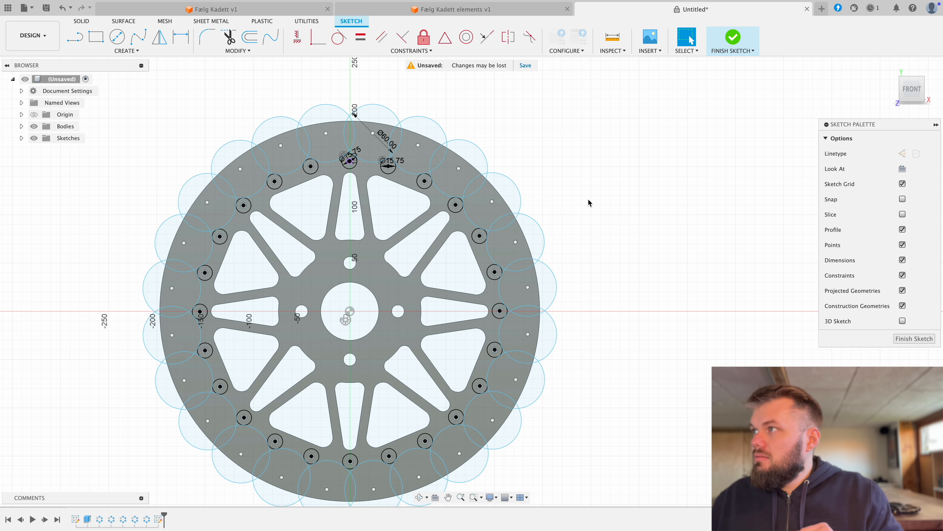
Step: Finish the sketch and start an Extrude, selecting all scalloped rim profiles on the wheel's right half from the top round to the bottom
{"action": "left_click", "coordinate": [733, 37]}
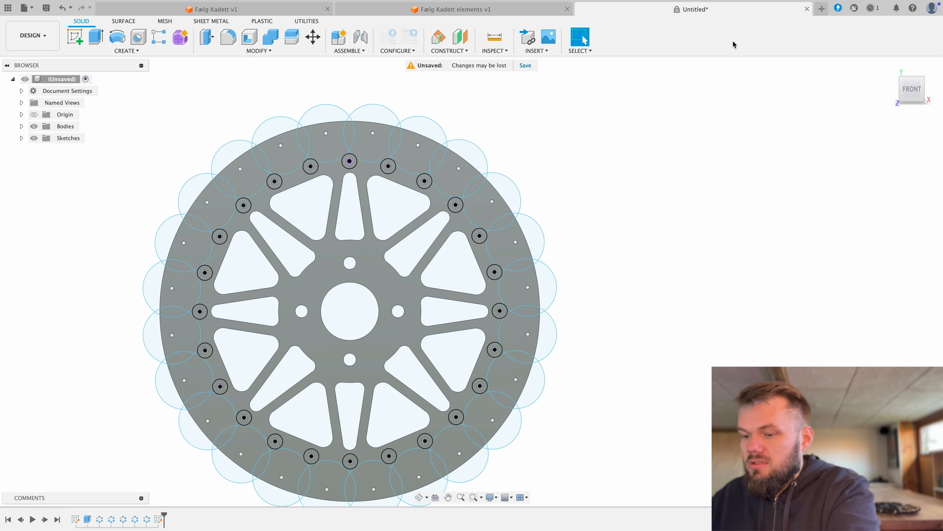
{"action": "key", "text": "e"}
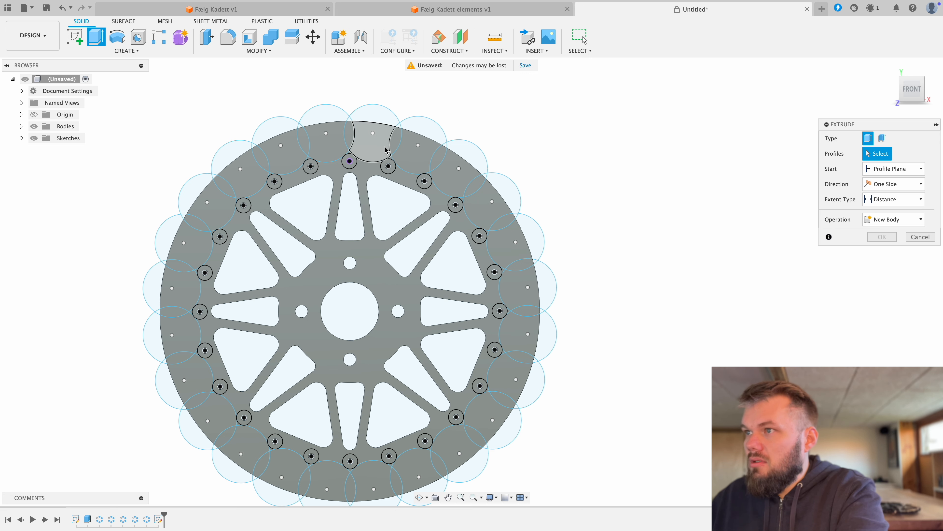
{"action": "left_click", "coordinate": [381, 152]}
{"action": "left_click", "coordinate": [396, 149]}
{"action": "left_click", "coordinate": [421, 152]}
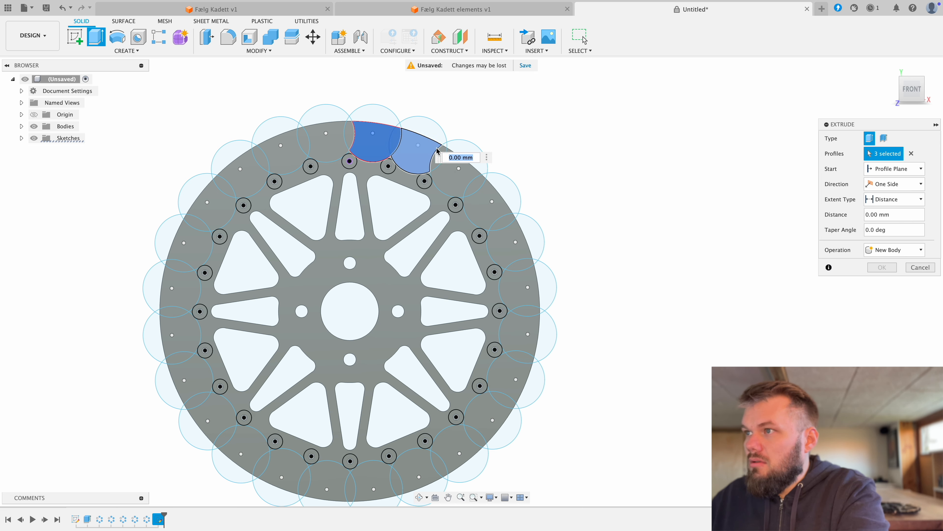
{"action": "left_click", "coordinate": [441, 154]}
{"action": "left_click", "coordinate": [460, 177]}
{"action": "left_click", "coordinate": [475, 189]}
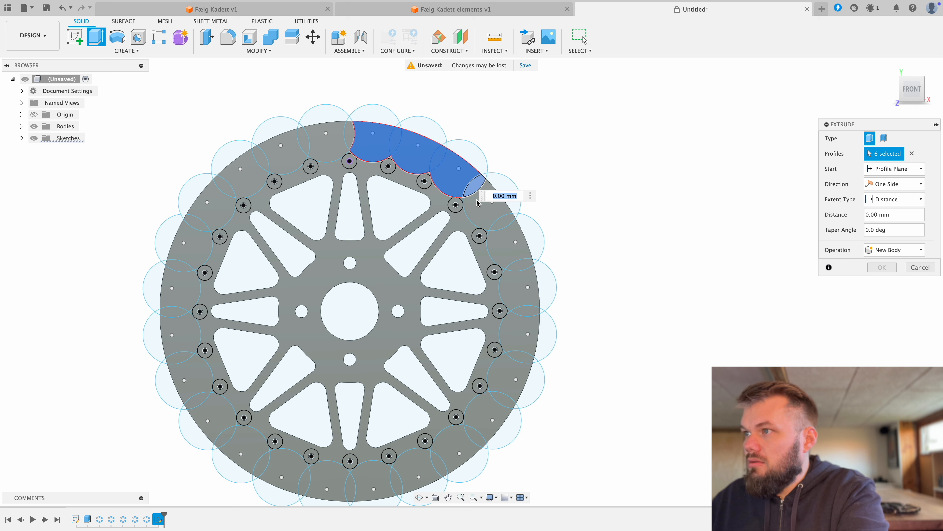
{"action": "left_click", "coordinate": [486, 207]}
{"action": "left_click", "coordinate": [505, 228]}
{"action": "left_click", "coordinate": [513, 243]}
{"action": "left_click", "coordinate": [517, 260]}
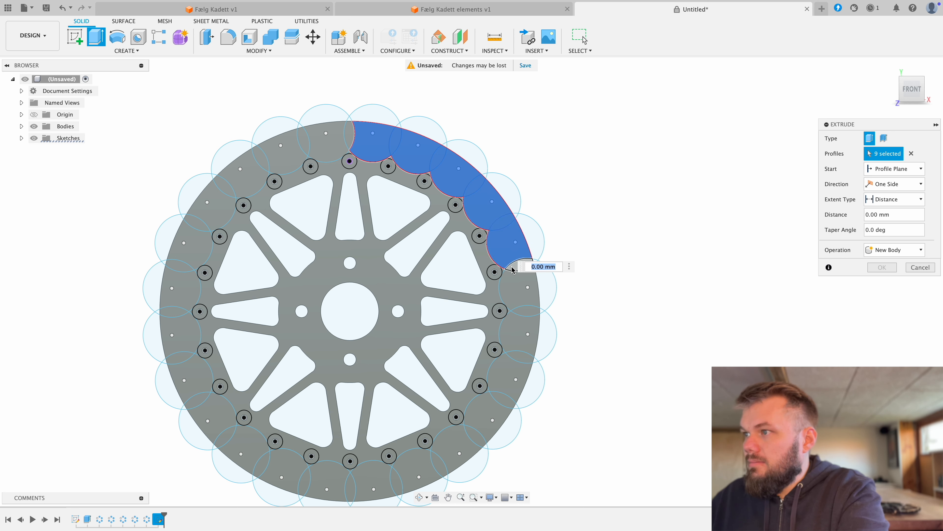
{"action": "left_click", "coordinate": [520, 292]}
{"action": "left_click", "coordinate": [520, 318]}
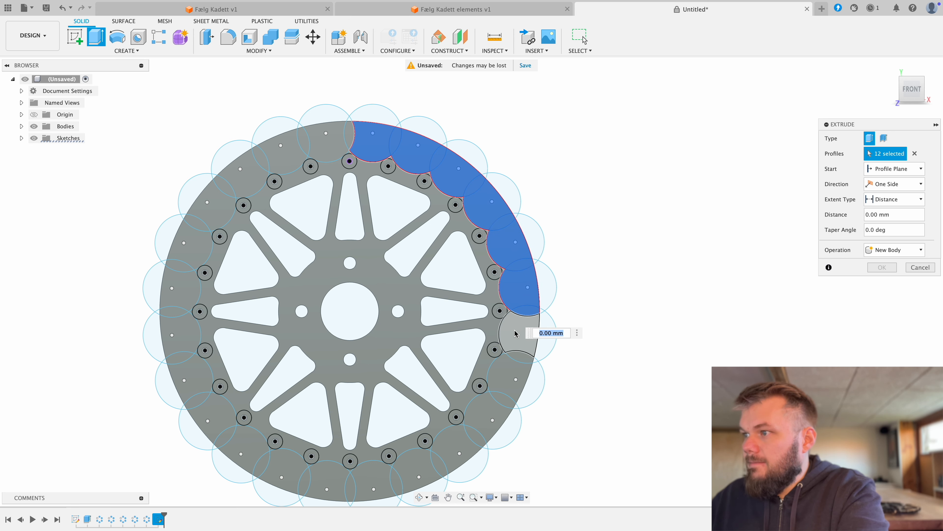
{"action": "left_click", "coordinate": [520, 342]}
{"action": "left_click", "coordinate": [514, 370]}
{"action": "left_click", "coordinate": [512, 383]}
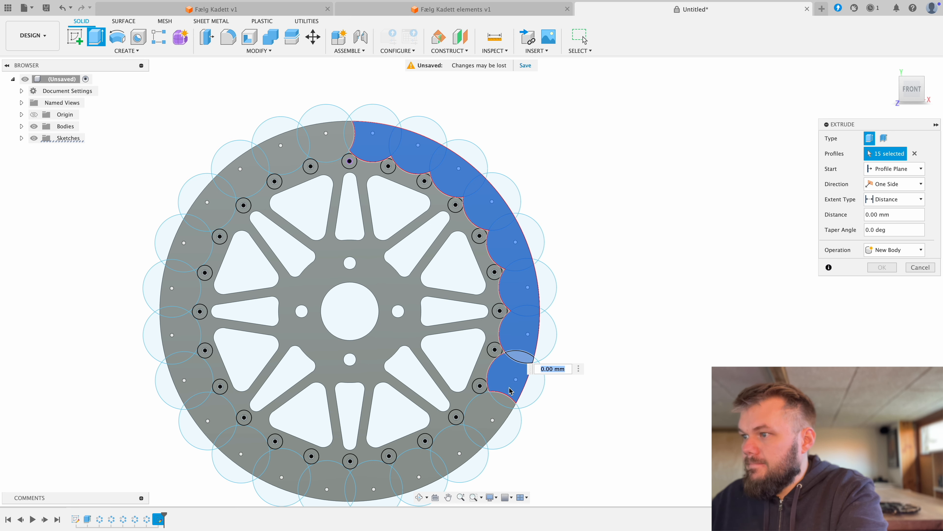
{"action": "left_click", "coordinate": [497, 402]}
{"action": "left_click", "coordinate": [489, 421]}
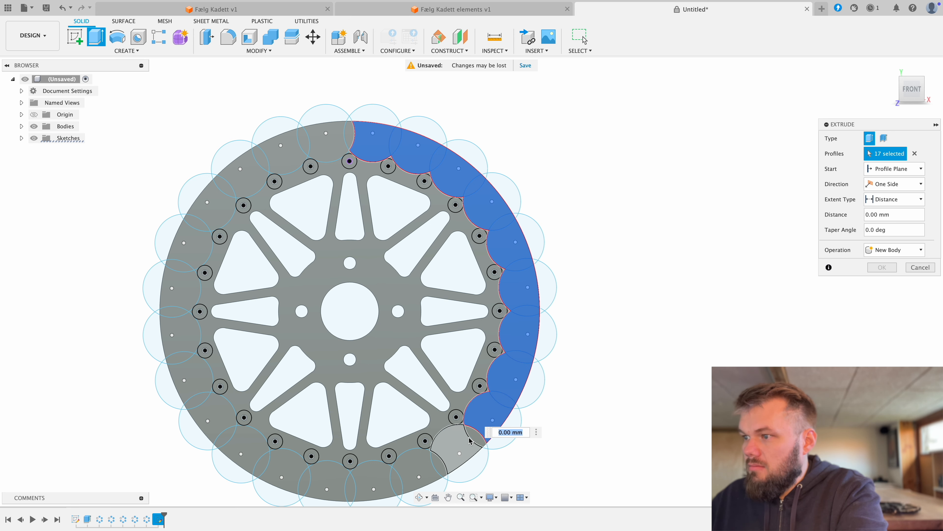
{"action": "left_click", "coordinate": [471, 439]}
{"action": "left_click", "coordinate": [472, 437]}
{"action": "left_click", "coordinate": [431, 458]}
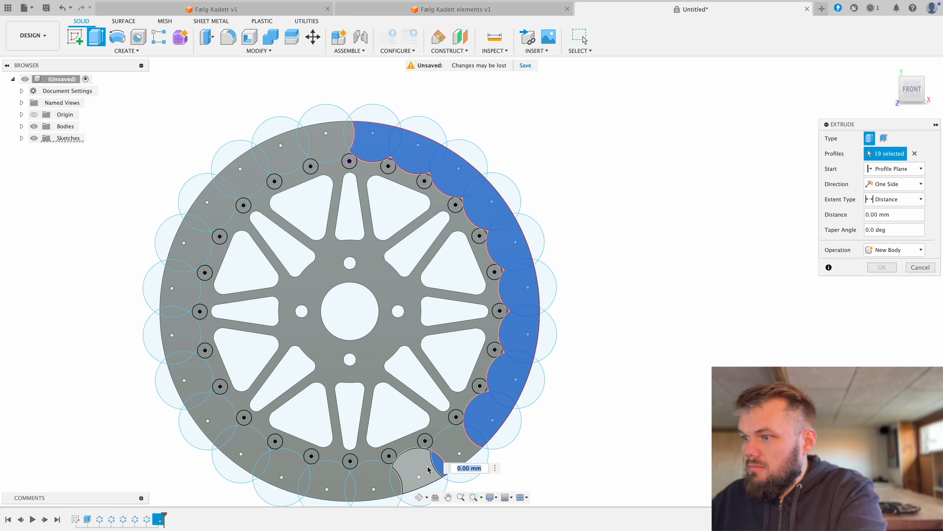
{"action": "left_click", "coordinate": [395, 479]}
{"action": "left_click", "coordinate": [380, 479]}
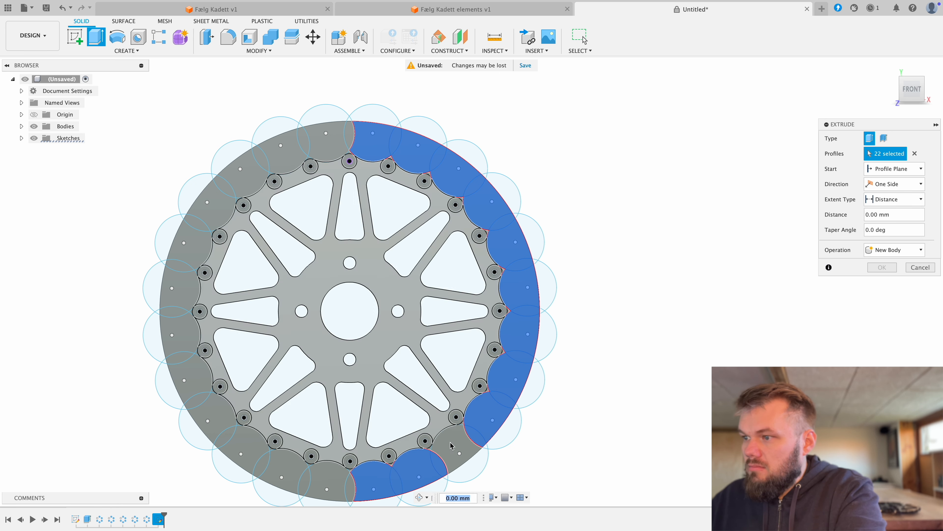
{"action": "left_click", "coordinate": [451, 447]}
{"action": "left_click", "coordinate": [439, 445]}
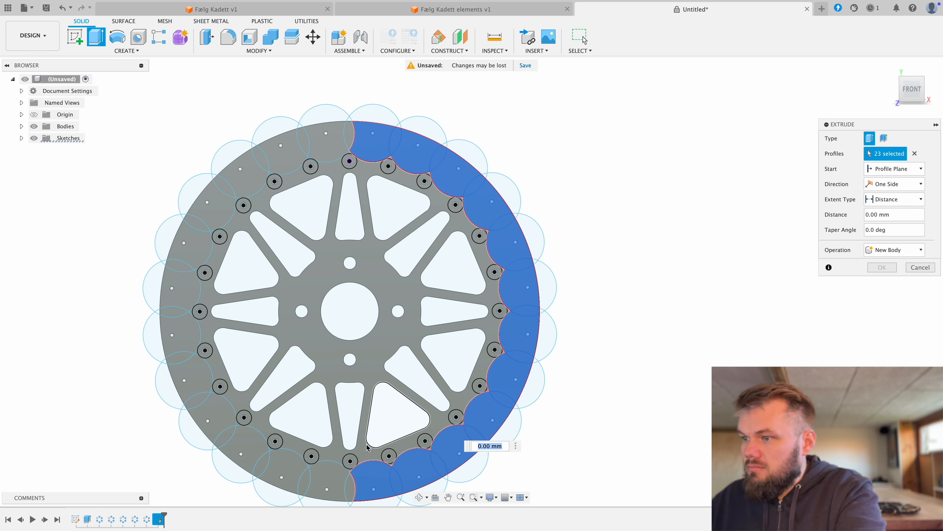
Step: Add the scalloped rim profiles on the wheel's left half to the extrusion, including the narrow overlap at the top centre
{"action": "left_click", "coordinate": [320, 478]}
{"action": "left_click", "coordinate": [304, 479]}
{"action": "left_click", "coordinate": [282, 475]}
{"action": "left_click", "coordinate": [262, 462]}
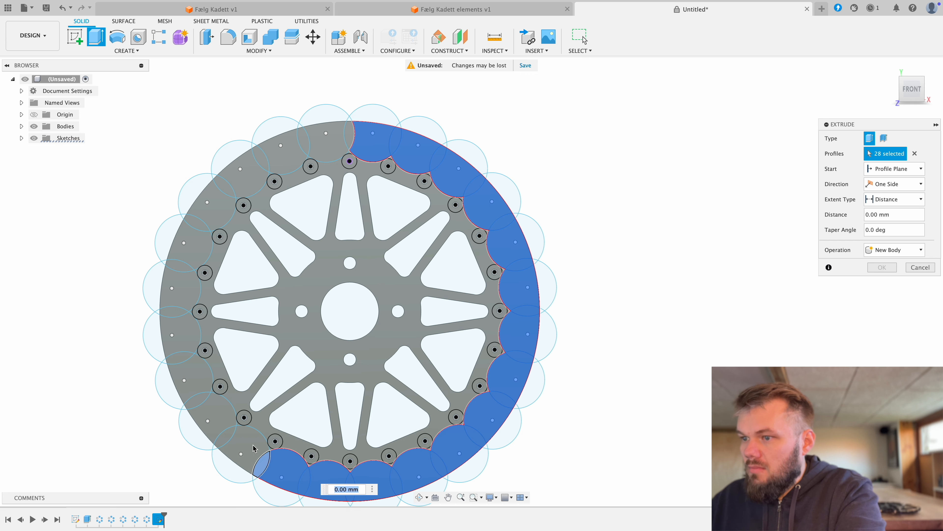
{"action": "left_click", "coordinate": [241, 451]}
{"action": "left_click", "coordinate": [227, 432]}
{"action": "left_click", "coordinate": [215, 415]}
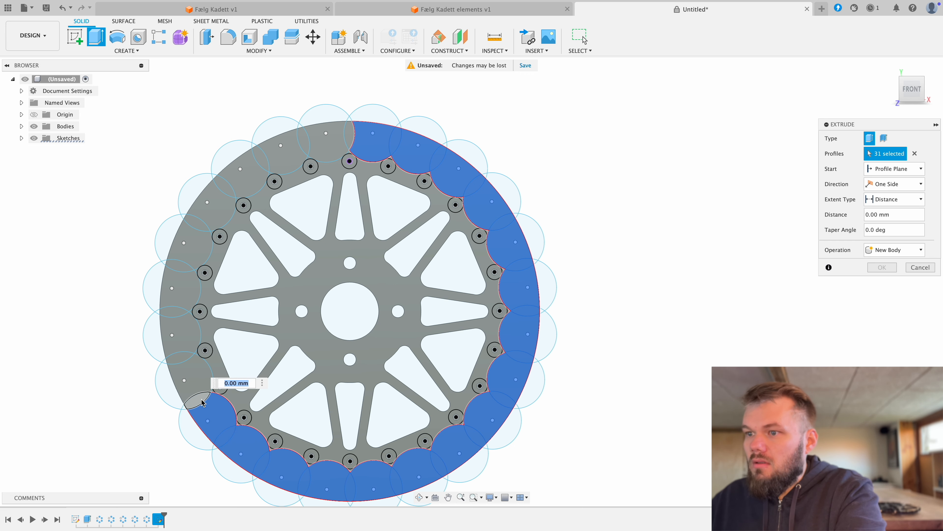
{"action": "left_click", "coordinate": [204, 400]}
{"action": "left_click", "coordinate": [196, 372]}
{"action": "left_click", "coordinate": [179, 357]}
{"action": "left_click", "coordinate": [173, 335]}
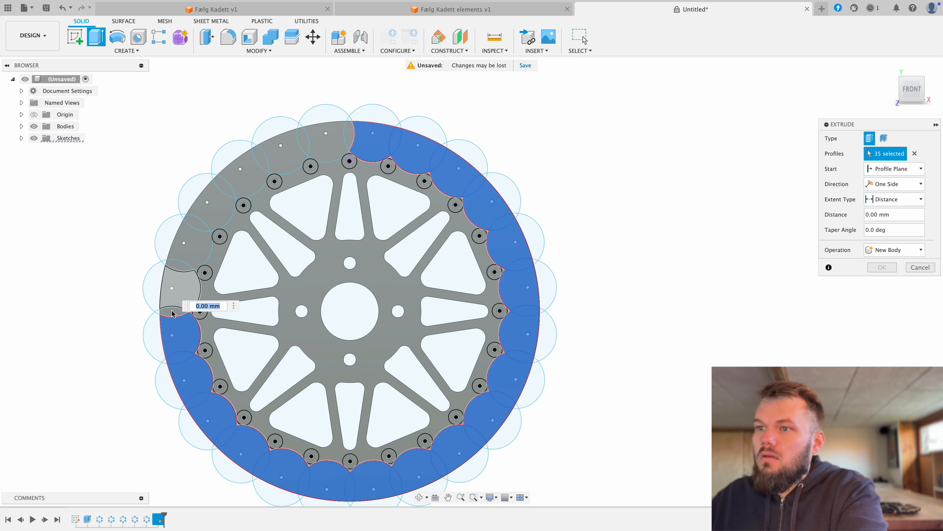
{"action": "left_click", "coordinate": [174, 311]}
{"action": "left_click", "coordinate": [177, 288]}
{"action": "left_click", "coordinate": [181, 265]}
{"action": "left_click", "coordinate": [188, 245]}
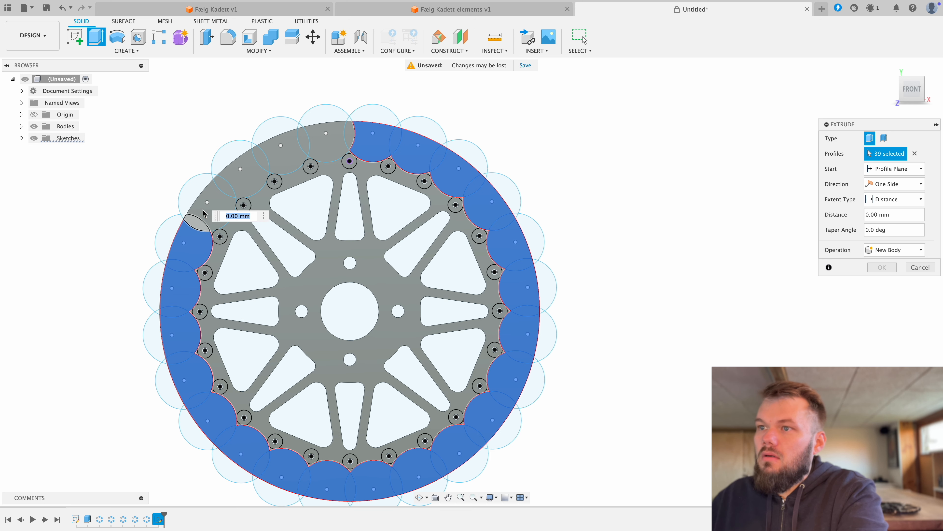
{"action": "left_click", "coordinate": [200, 224]}
{"action": "left_click", "coordinate": [217, 197]}
{"action": "left_click", "coordinate": [239, 171]}
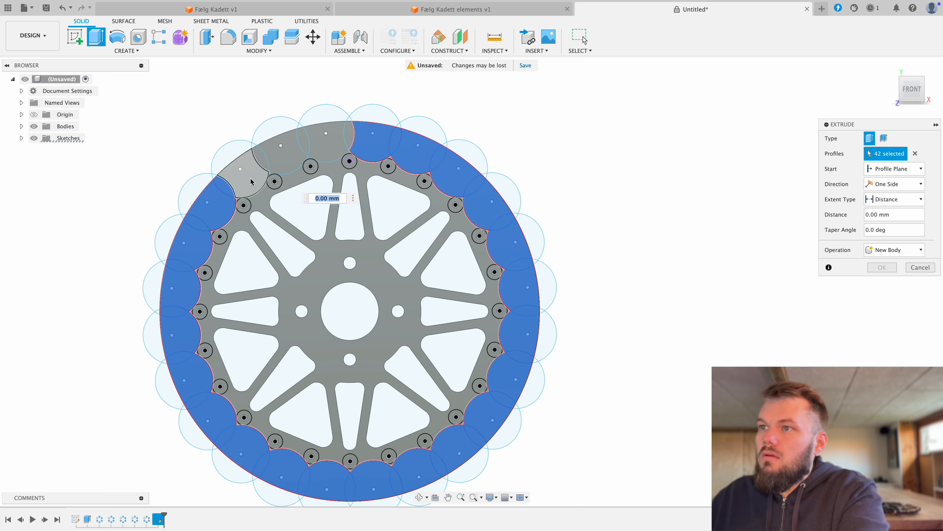
{"action": "left_click", "coordinate": [260, 156]}
{"action": "left_click", "coordinate": [279, 165]}
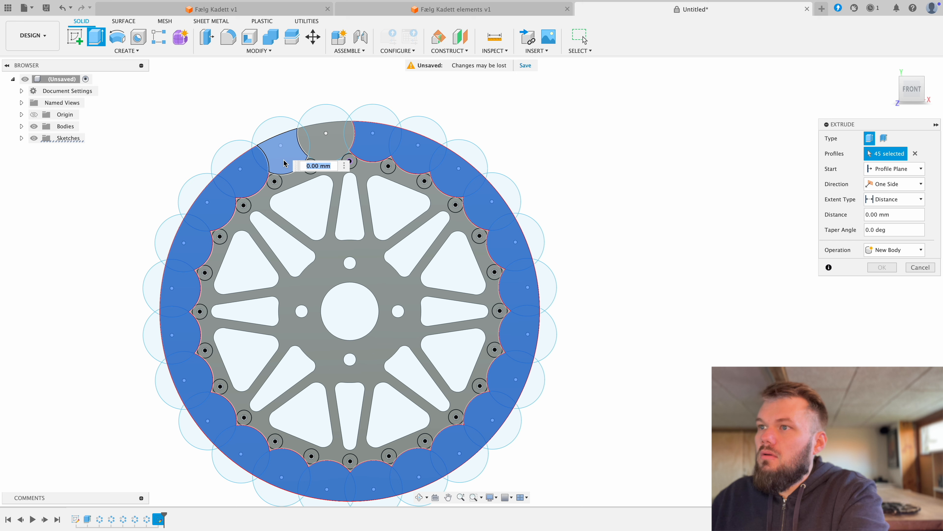
{"action": "left_click", "coordinate": [305, 151]}
{"action": "left_click", "coordinate": [306, 144]}
{"action": "left_click", "coordinate": [332, 144]}
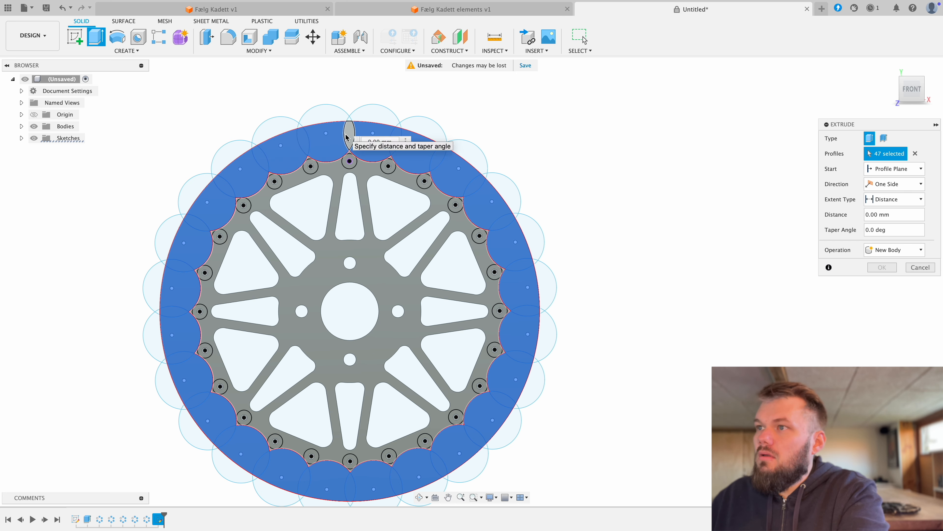
{"action": "left_click", "coordinate": [349, 142]}
Step: Add the small pointed profiles outside the 15.75 mm circles on the wheel's right half to the extrusion, starting with the topmost one
{"action": "scroll", "coordinate": [350, 148], "scroll_direction": "up", "scroll_amount": 5}
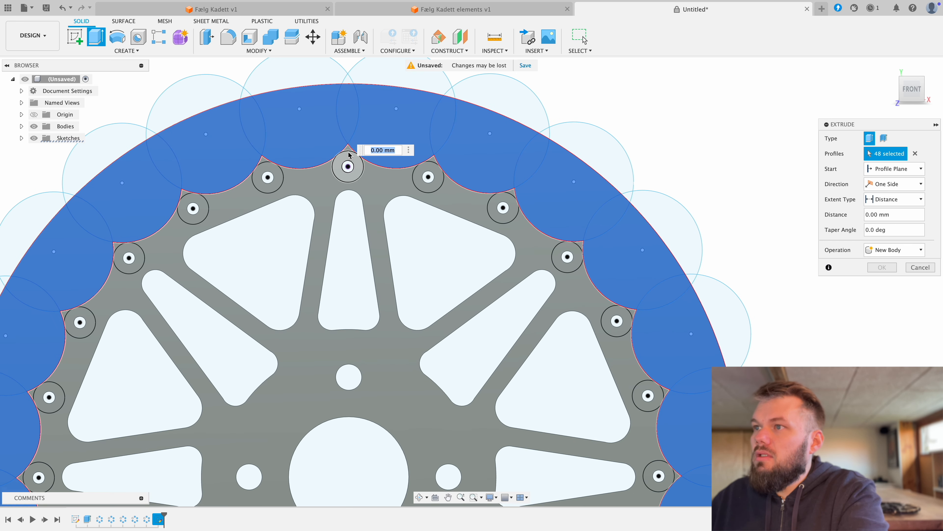
{"action": "left_click", "coordinate": [349, 153]}
{"action": "left_click", "coordinate": [455, 164]}
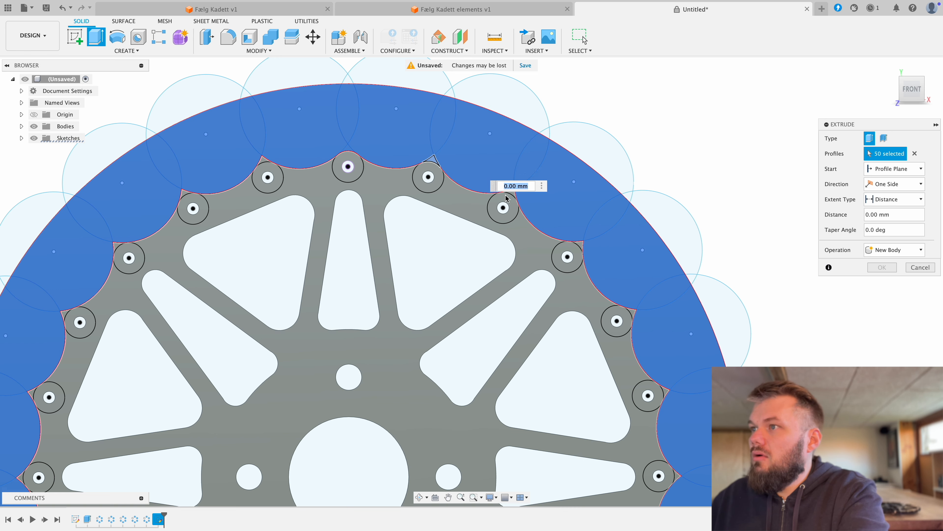
{"action": "left_click", "coordinate": [518, 195]}
{"action": "left_click", "coordinate": [583, 252]}
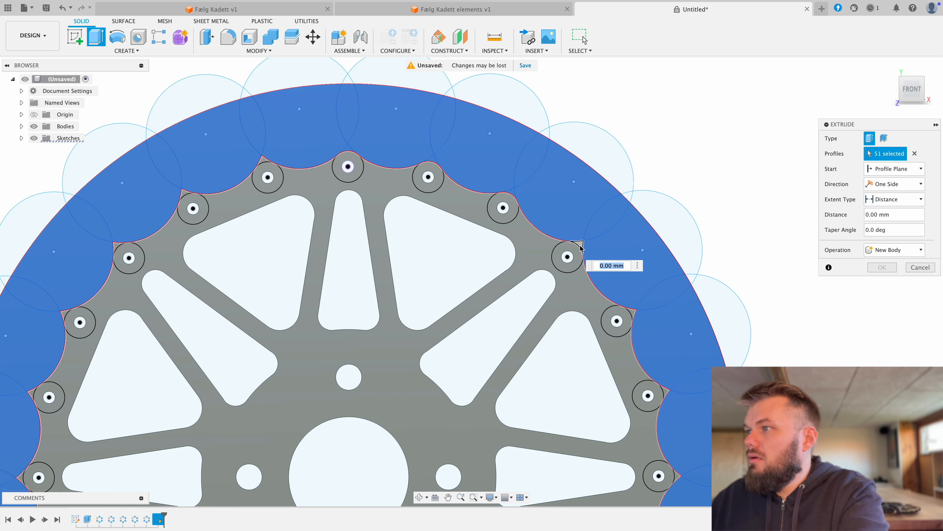
{"action": "left_click", "coordinate": [632, 311]}
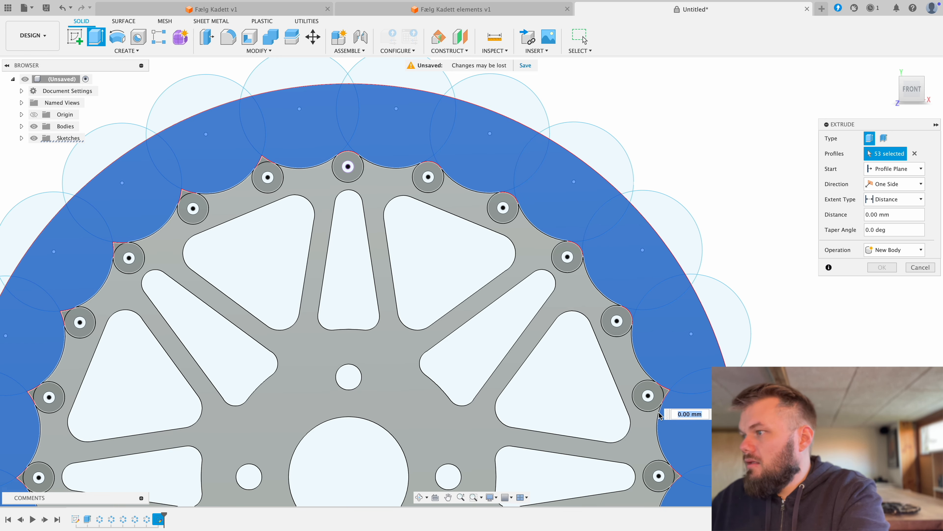
{"action": "left_click", "coordinate": [667, 392]}
{"action": "middle_click_drag", "start_coordinate": [687, 330], "coordinate": [532, 63]}
{"action": "left_click", "coordinate": [521, 204]}
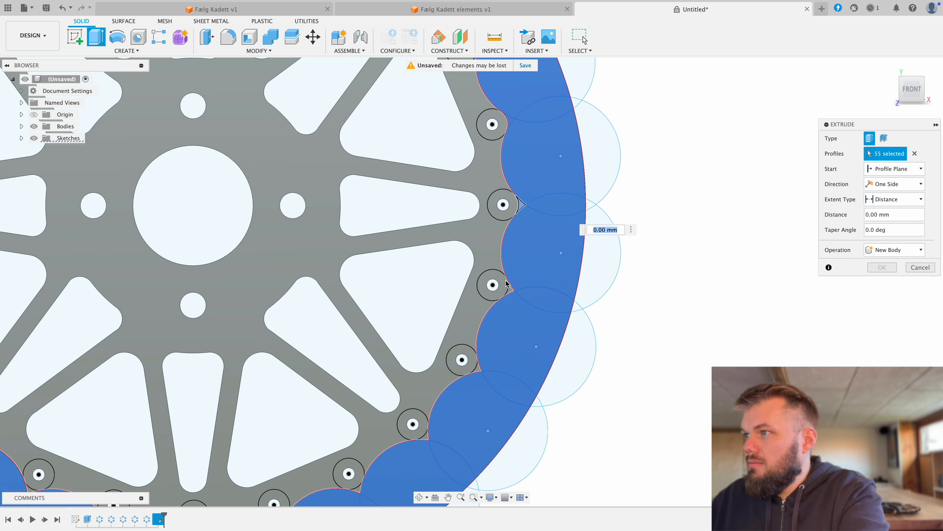
{"action": "left_click", "coordinate": [511, 296]}
{"action": "left_click", "coordinate": [478, 372]}
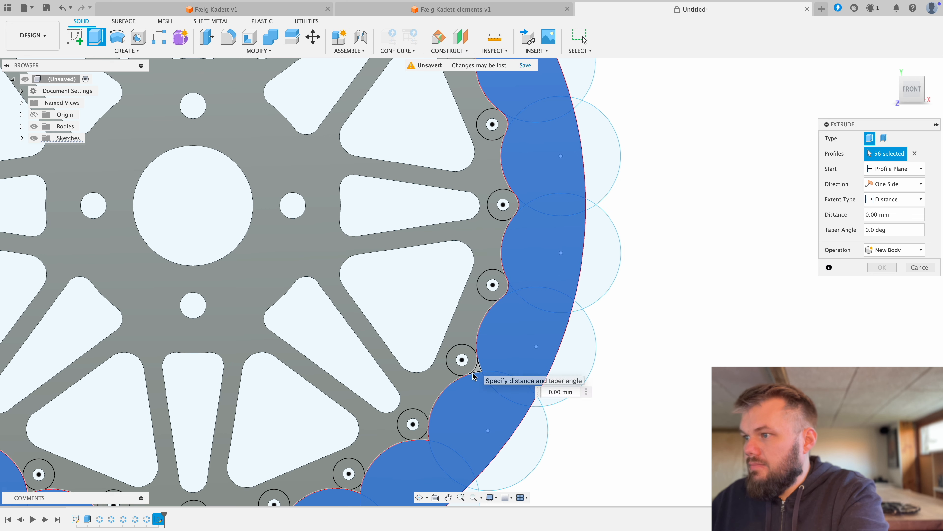
{"action": "left_click", "coordinate": [433, 437]}
{"action": "middle_click_drag", "start_coordinate": [398, 454], "coordinate": [498, 266]}
{"action": "left_click", "coordinate": [460, 296]}
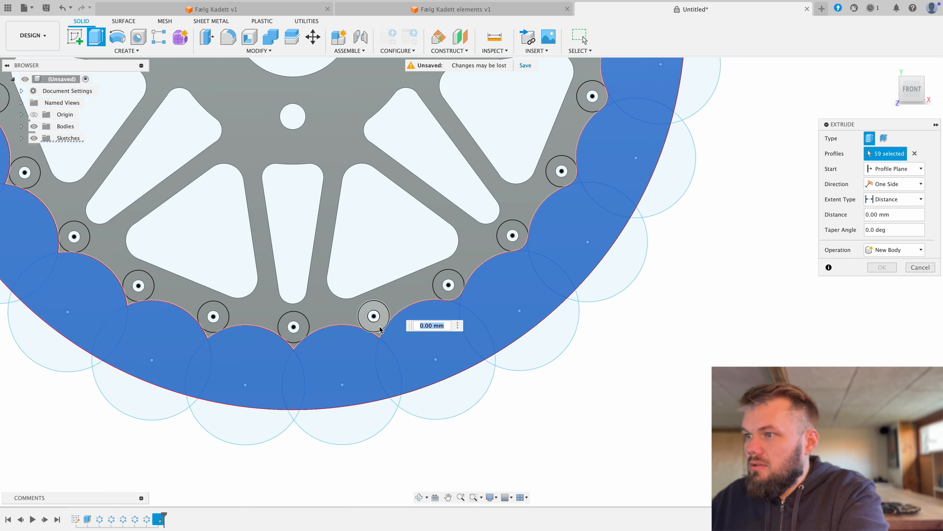
{"action": "left_click", "coordinate": [381, 335]}
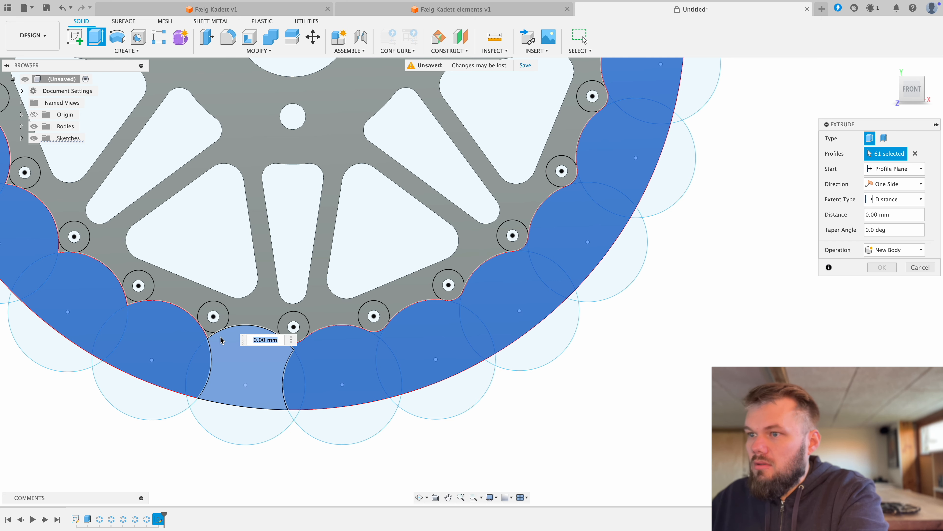
Step: Add the remaining small pointed profiles outside the 15.75 mm circles around the wheel's left half to the extrusion
{"action": "left_click", "coordinate": [226, 335]}
{"action": "left_click", "coordinate": [134, 305]}
{"action": "left_click", "coordinate": [133, 302]}
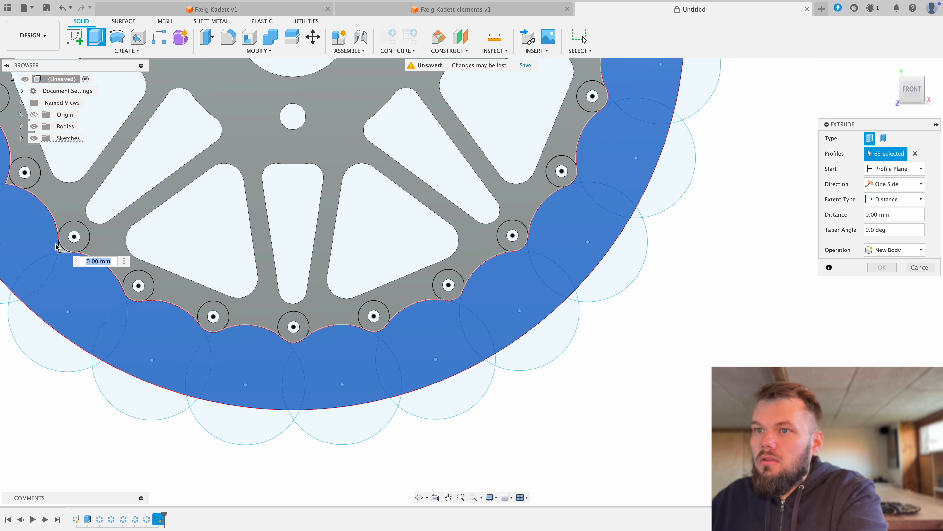
{"action": "left_click", "coordinate": [63, 251]}
{"action": "middle_click_drag", "start_coordinate": [152, 246], "coordinate": [366, 370]}
{"action": "left_click", "coordinate": [209, 232]}
{"action": "left_click", "coordinate": [210, 232]}
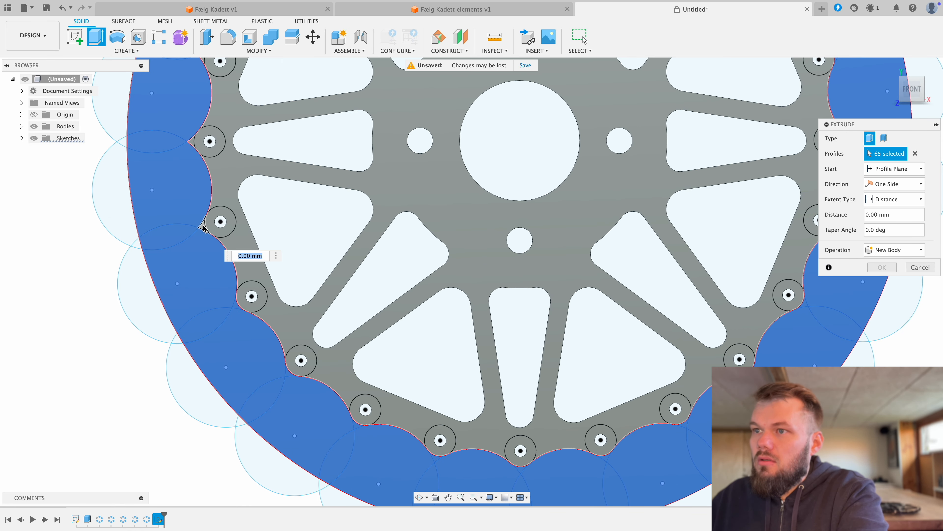
{"action": "left_click", "coordinate": [209, 142]}
{"action": "middle_click_drag", "start_coordinate": [208, 142], "coordinate": [211, 397]}
{"action": "left_click", "coordinate": [205, 311]}
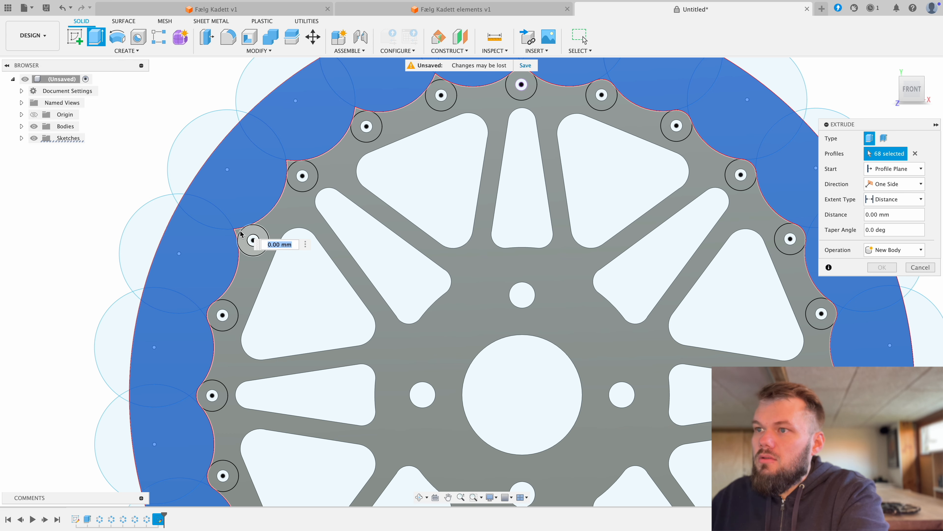
{"action": "left_click", "coordinate": [237, 231]}
{"action": "middle_click_drag", "start_coordinate": [306, 150], "coordinate": [235, 240]}
{"action": "left_click", "coordinate": [221, 252]}
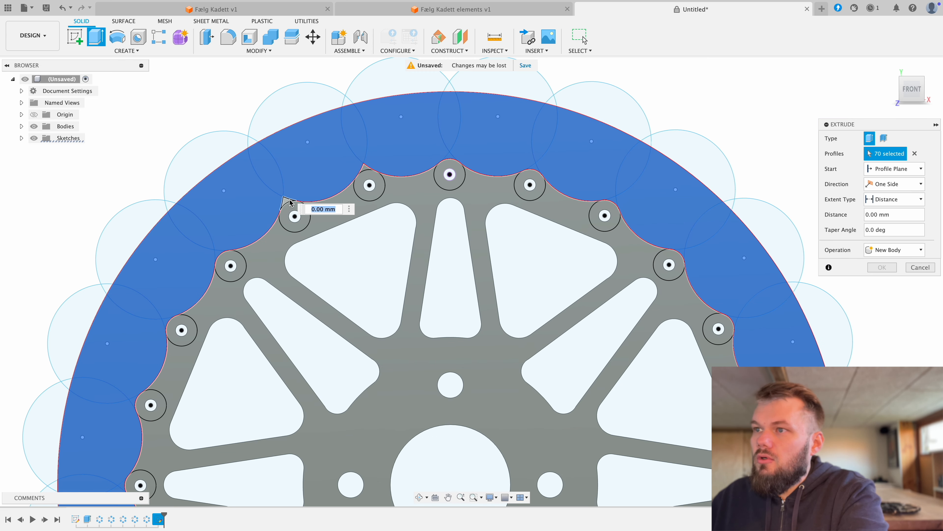
{"action": "left_click", "coordinate": [287, 201]}
{"action": "left_click", "coordinate": [365, 171]}
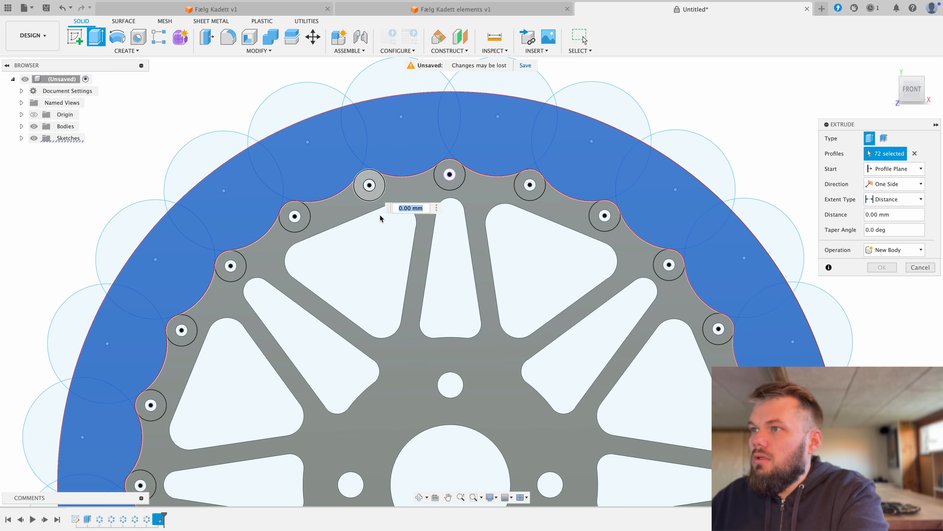
Step: Cut the selected rim profiles through the wheel's full thickness
{"action": "scroll", "coordinate": [390, 223], "scroll_direction": "down", "scroll_amount": 5}
{"action": "middle_click_drag", "start_coordinate": [432, 285], "coordinate": [435, 243], "text": "shift"}
{"action": "left_click_drag", "start_coordinate": [371, 252], "coordinate": [386, 363]}
{"action": "left_click", "coordinate": [882, 283]}
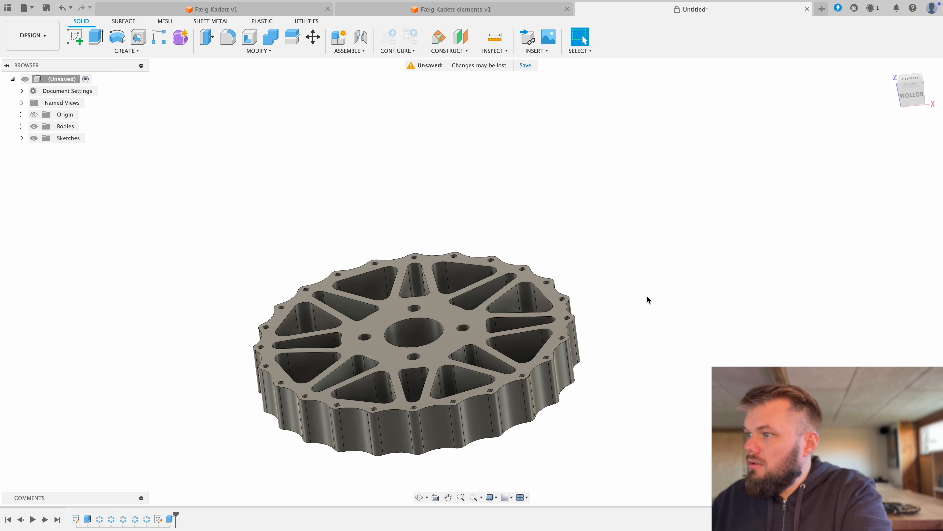
Step: Inspect the scalloped edge of the wheel model and switch to ZEISS INSPECT to examine the scanned wheel mesh from the side
{"action": "middle_click_drag", "start_coordinate": [525, 257], "coordinate": [550, 242], "text": "shift"}
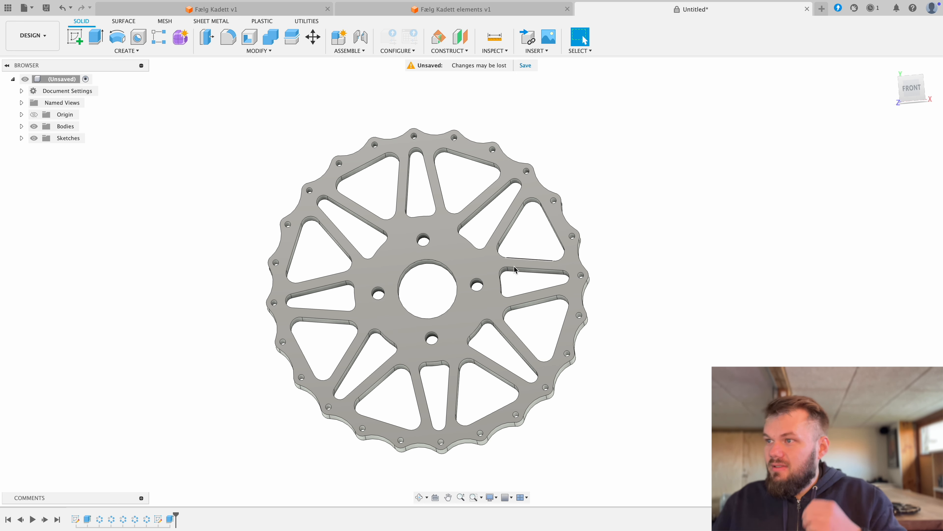
{"action": "middle_click_drag", "start_coordinate": [513, 277], "coordinate": [524, 266]}
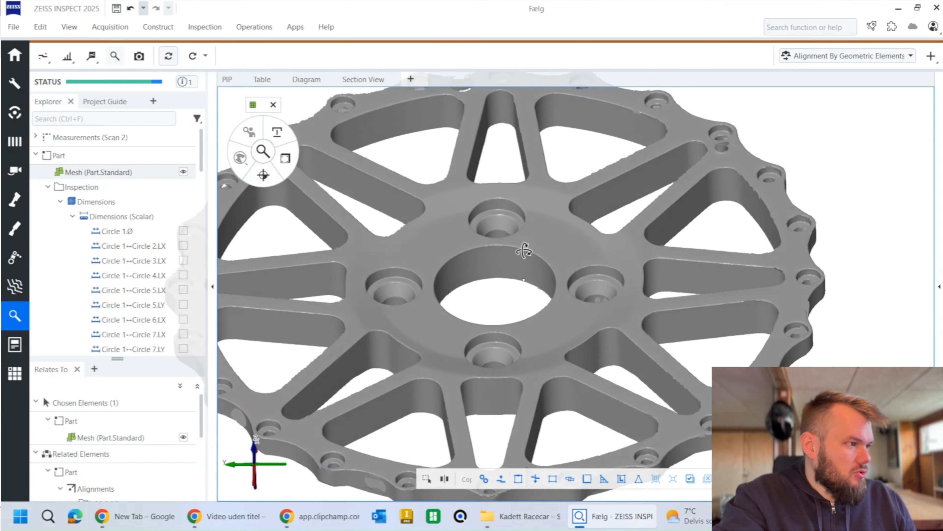
{"action": "left_click_drag", "start_coordinate": [524, 251], "coordinate": [524, 212]}
{"action": "left_click_drag", "start_coordinate": [540, 272], "coordinate": [542, 295]}
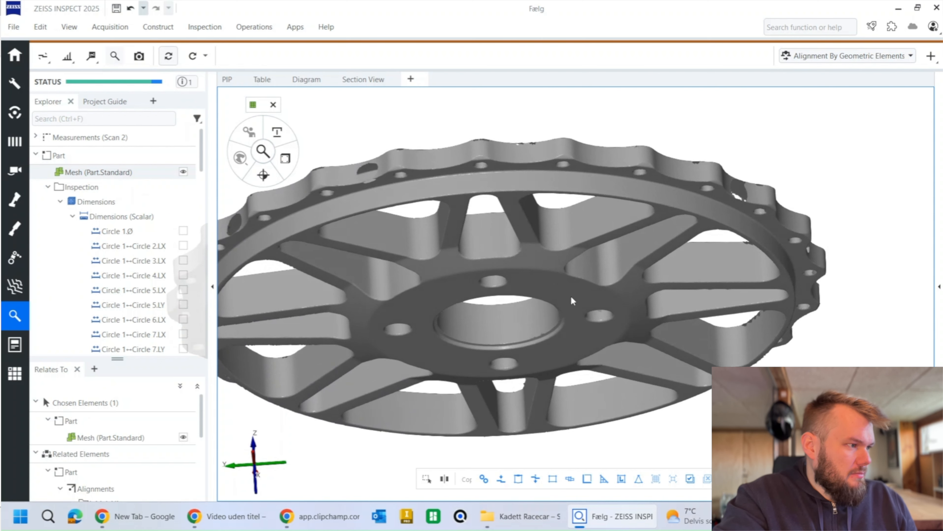
Step: Examine the stepped rim and spoked face of the scanned wheel mesh from below, straight from the side and from above
{"action": "left_click_drag", "start_coordinate": [514, 285], "coordinate": [522, 264]}
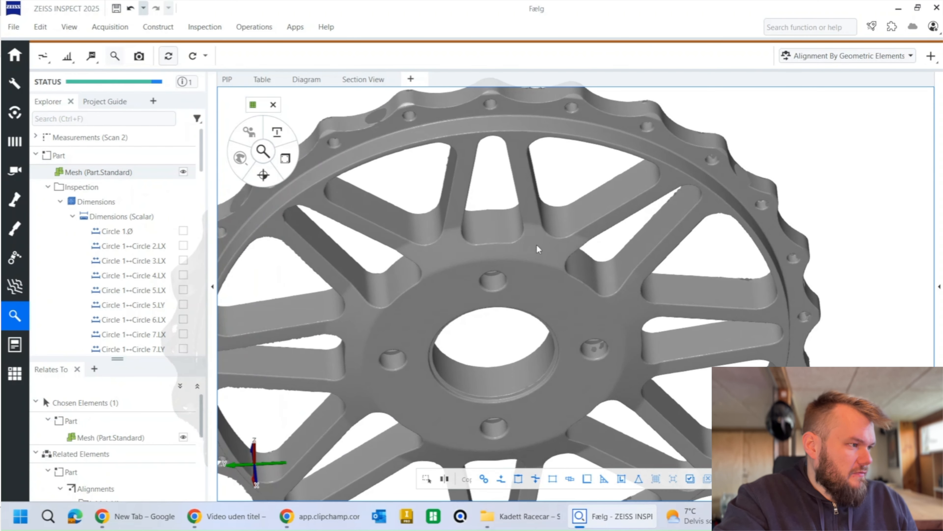
{"action": "left_click_drag", "start_coordinate": [530, 275], "coordinate": [487, 222]}
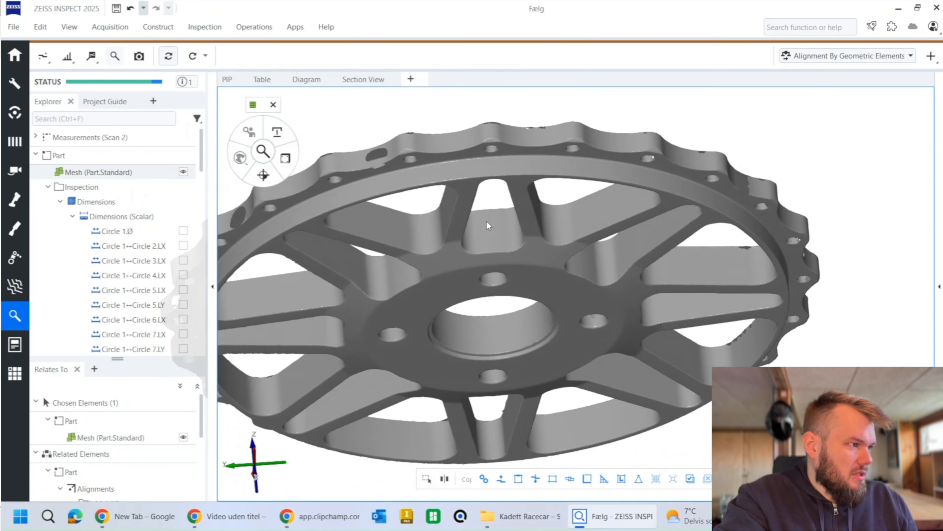
{"action": "left_click_drag", "start_coordinate": [552, 225], "coordinate": [560, 258]}
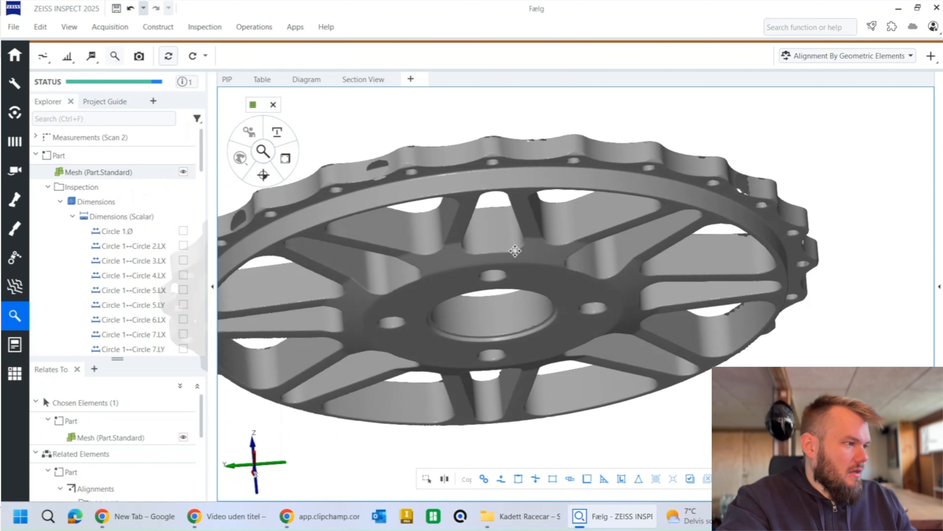
{"action": "middle_click_drag", "start_coordinate": [514, 251], "coordinate": [565, 243]}
{"action": "left_click_drag", "start_coordinate": [565, 243], "coordinate": [487, 297]}
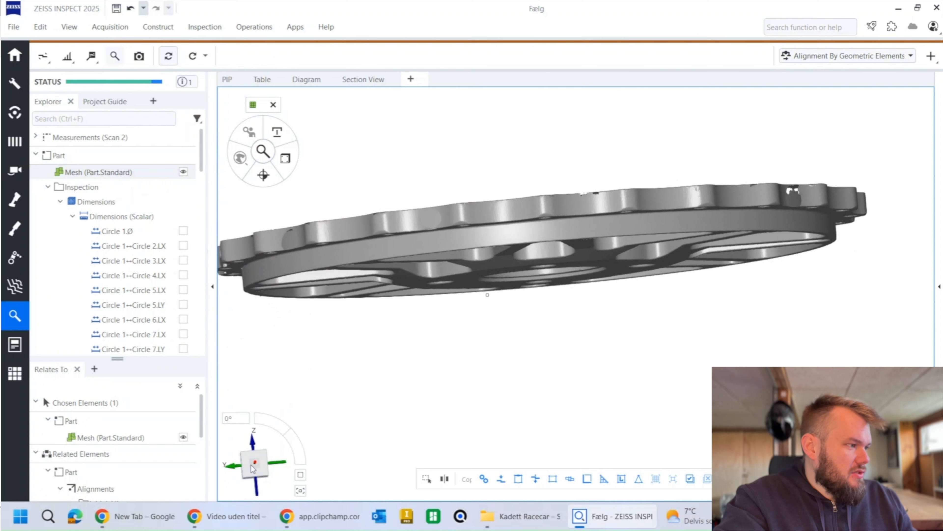
{"action": "left_click", "coordinate": [253, 466]}
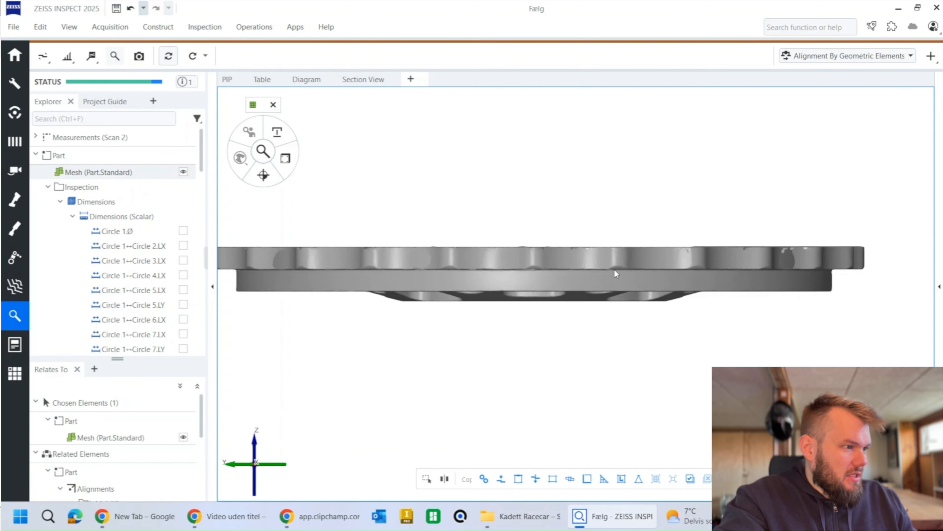
{"action": "left_click_drag", "start_coordinate": [615, 274], "coordinate": [524, 320]}
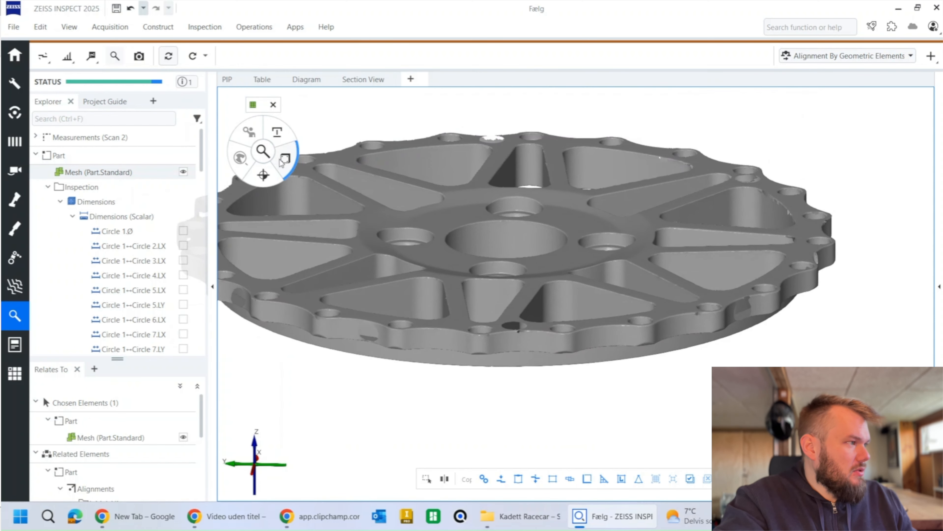
Step: Construct a silhouette of the entire wheel mesh on reference Plane X at position 0.000 mm
{"action": "left_click", "coordinate": [158, 27]}
{"action": "mouse_move", "coordinate": [182, 295]}
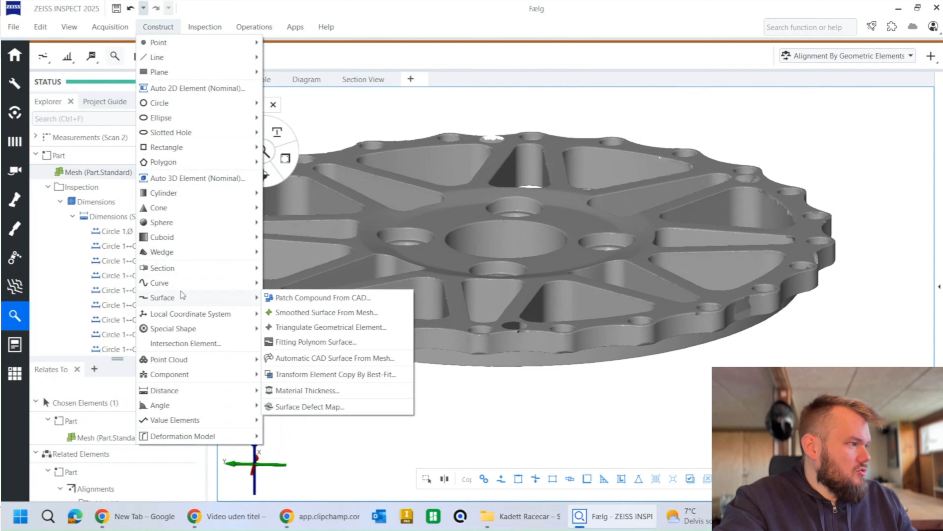
{"action": "mouse_move", "coordinate": [183, 267]}
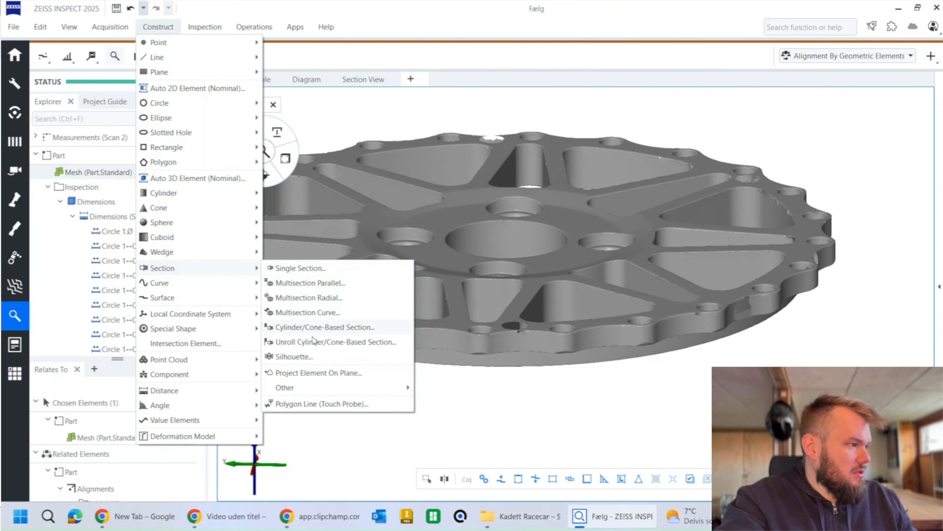
{"action": "left_click", "coordinate": [293, 356]}
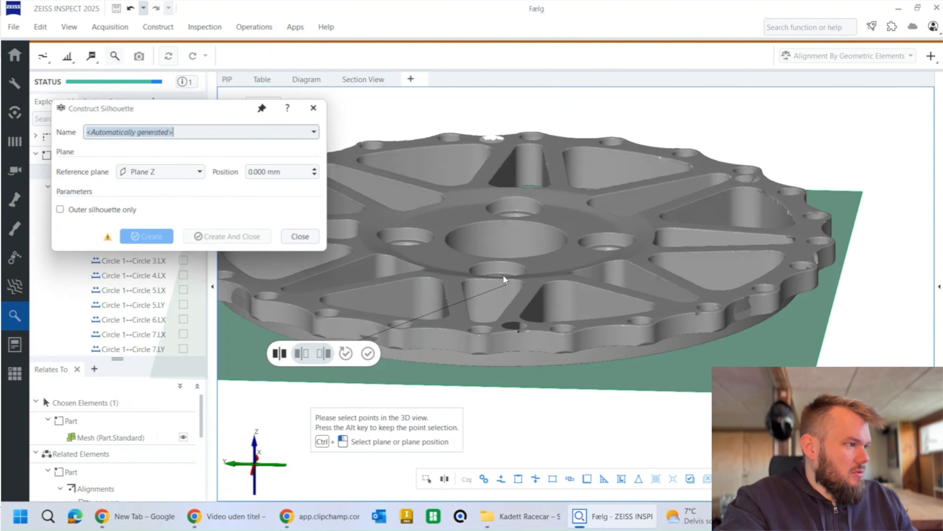
{"action": "left_click", "coordinate": [186, 174]}
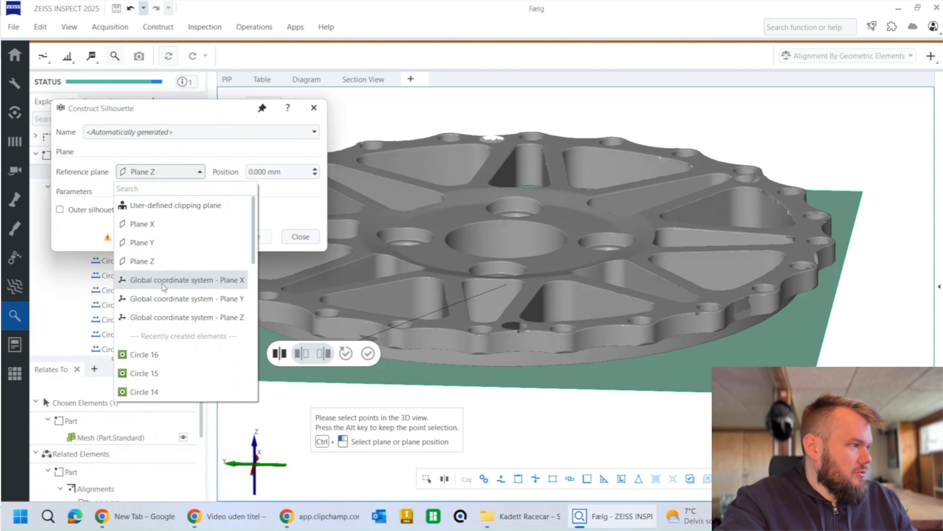
{"action": "left_click", "coordinate": [157, 224]}
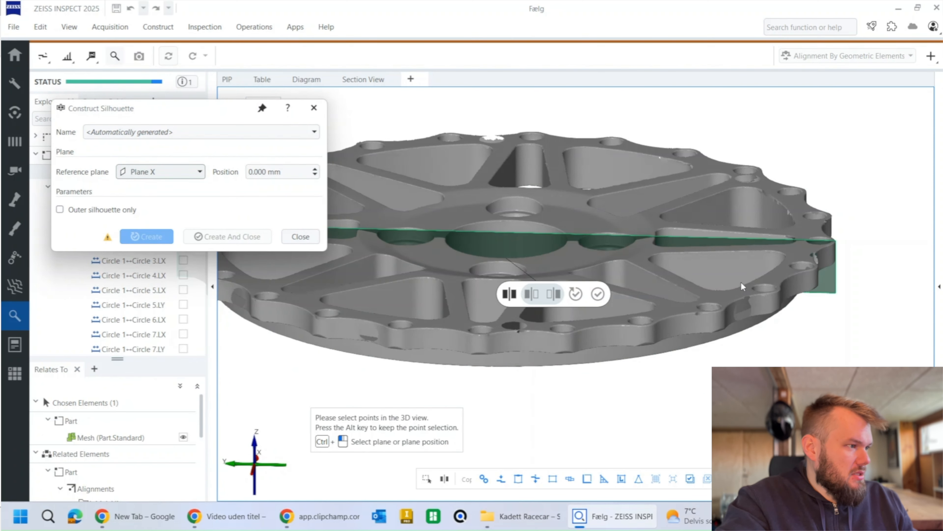
{"action": "left_click_drag", "start_coordinate": [740, 281], "coordinate": [712, 219]}
{"action": "right_click", "coordinate": [711, 132]}
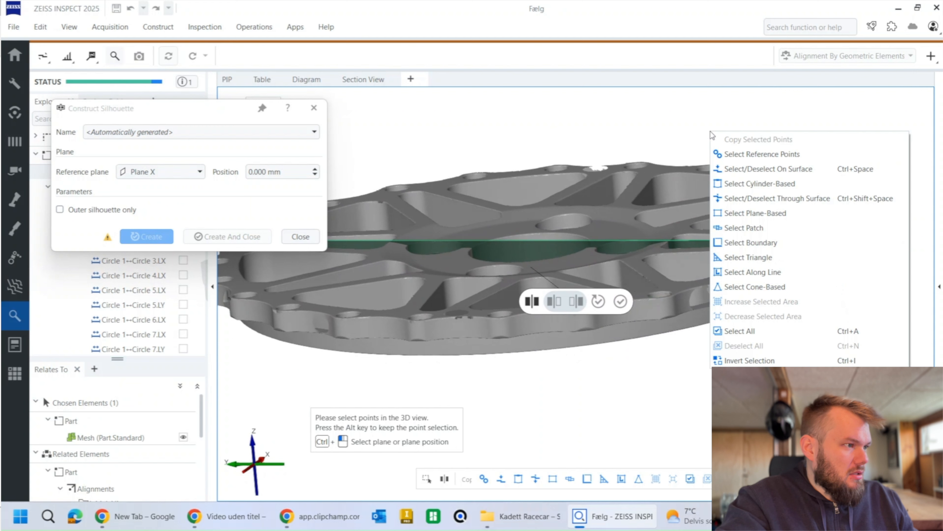
{"action": "left_click", "coordinate": [728, 331]}
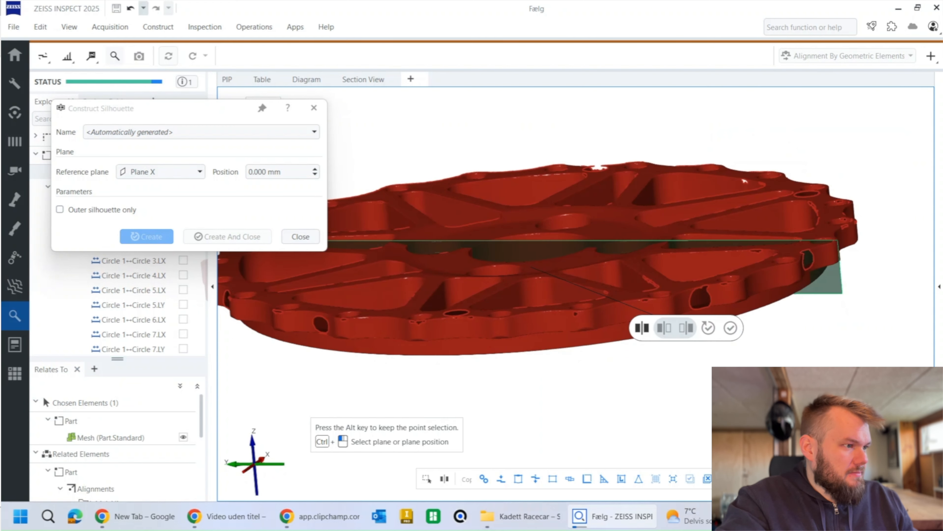
{"action": "left_click", "coordinate": [236, 238]}
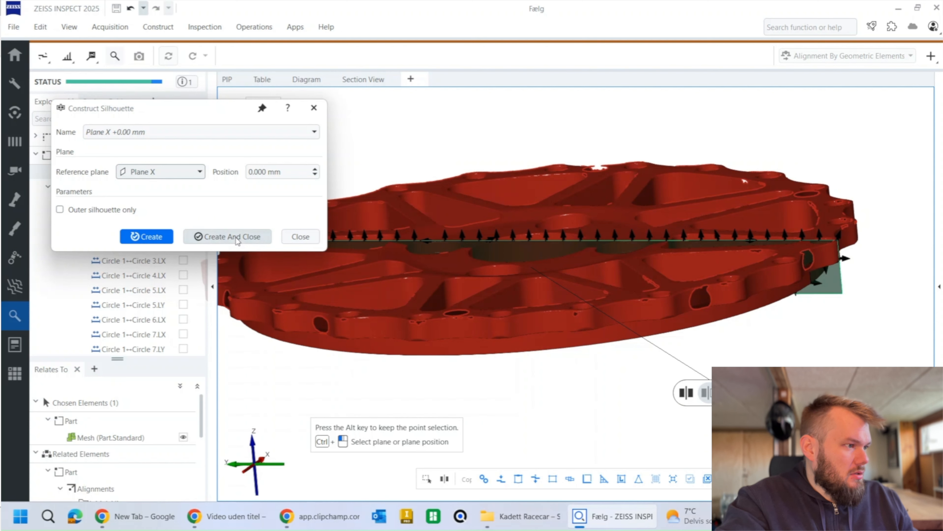
Step: Examine the new silhouette section against the wheel mesh, close up at the hub and across the full stepped profile
{"action": "right_click_drag", "start_coordinate": [523, 263], "coordinate": [502, 297]}
{"action": "mouse_move", "coordinate": [502, 297]}
{"action": "left_mouse_down"}
{"action": "mouse_move", "coordinate": [527, 281]}
{"action": "mouse_move", "coordinate": [497, 295]}
{"action": "left_mouse_up"}
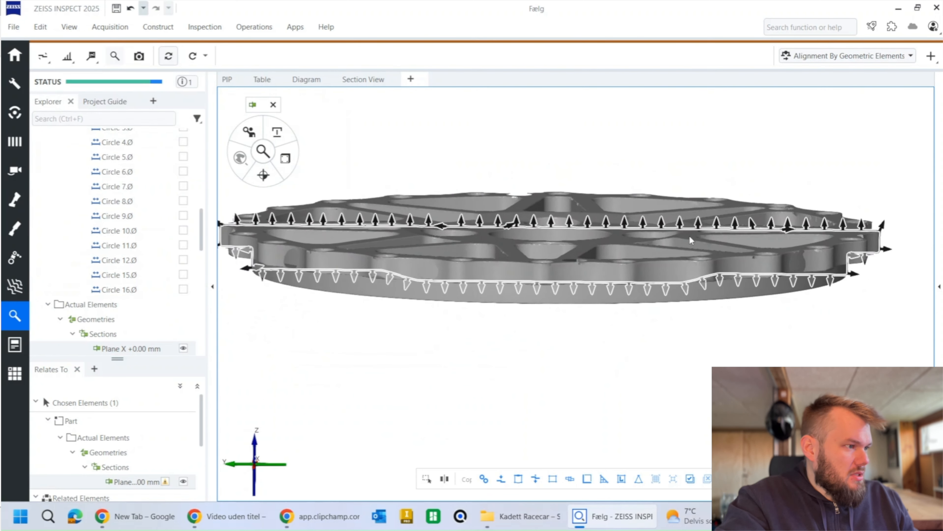
{"action": "left_click_drag", "start_coordinate": [578, 245], "coordinate": [574, 259]}
{"action": "scroll", "coordinate": [426, 202], "scroll_direction": "up", "scroll_amount": 2}
{"action": "scroll", "coordinate": [427, 207], "scroll_direction": "up", "scroll_amount": 3}
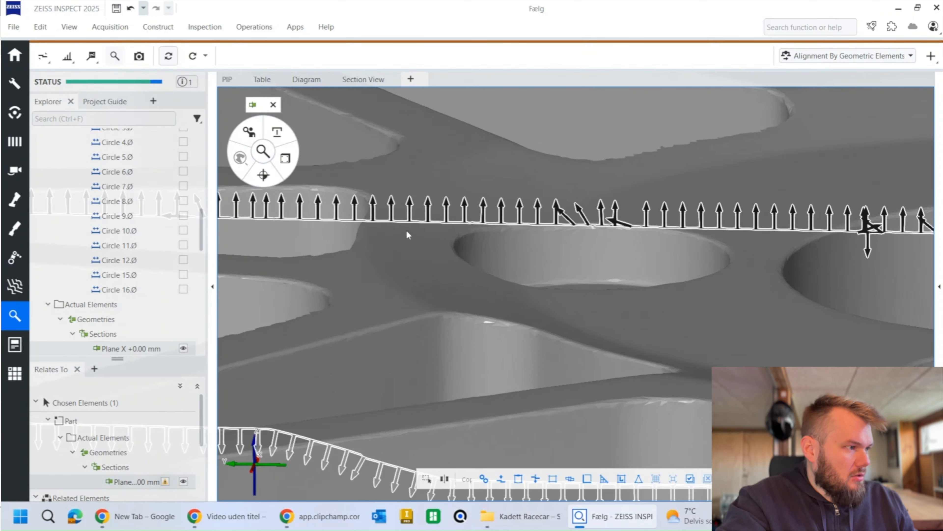
{"action": "scroll", "coordinate": [494, 256], "scroll_direction": "down", "scroll_amount": 5}
{"action": "left_click_drag", "start_coordinate": [495, 257], "coordinate": [492, 295]}
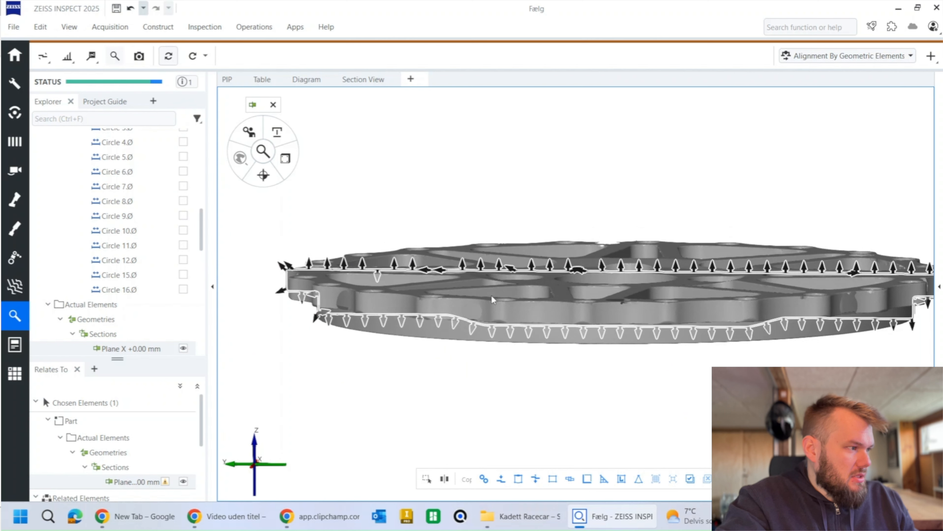
{"action": "right_click_drag", "start_coordinate": [525, 301], "coordinate": [505, 280]}
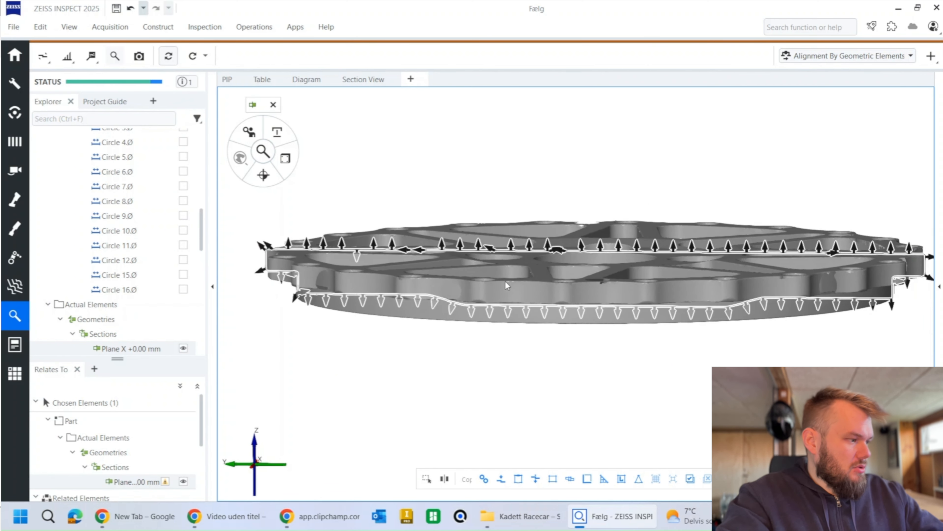
Step: Hide the scanned mesh and show the silhouette outline alone, straight from the side along the X axis
{"action": "key", "text": "m"}
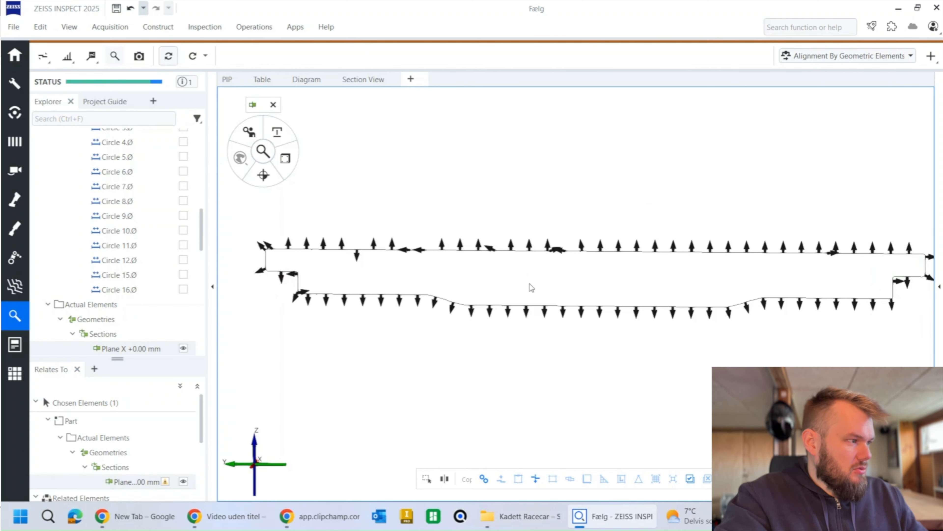
{"action": "left_click", "coordinate": [529, 283]}
{"action": "left_click", "coordinate": [256, 465]}
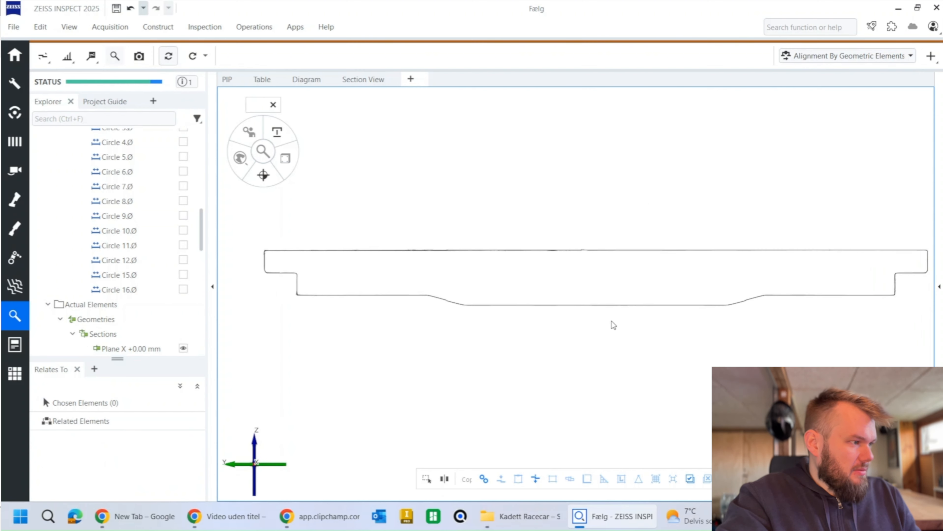
{"action": "right_click_drag", "start_coordinate": [621, 320], "coordinate": [568, 322]}
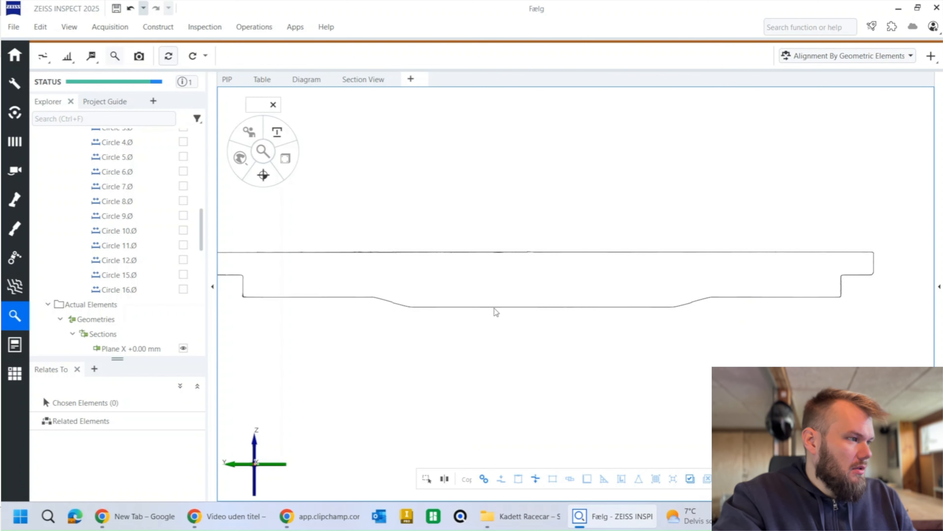
{"action": "middle_click_drag", "start_coordinate": [497, 289], "coordinate": [539, 280]}
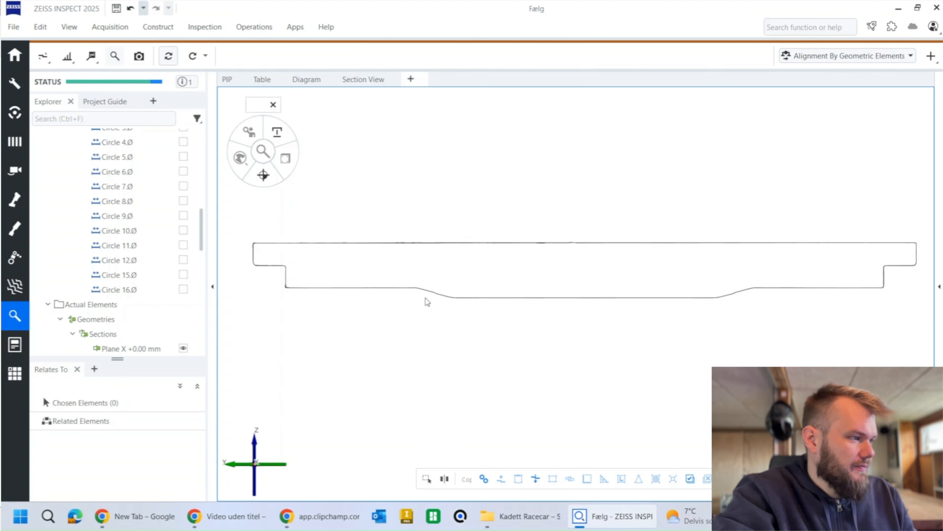
{"action": "right_click_drag", "start_coordinate": [510, 283], "coordinate": [496, 268]}
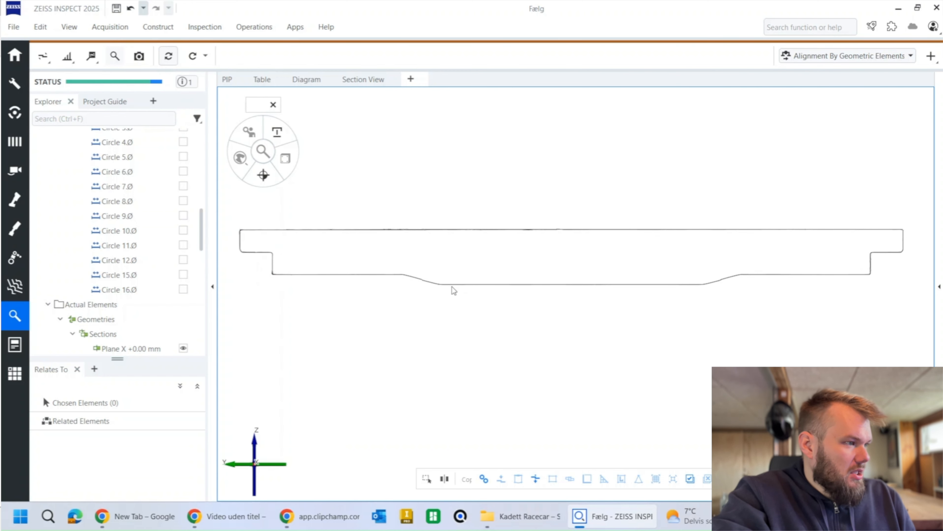
{"action": "left_click", "coordinate": [163, 28]}
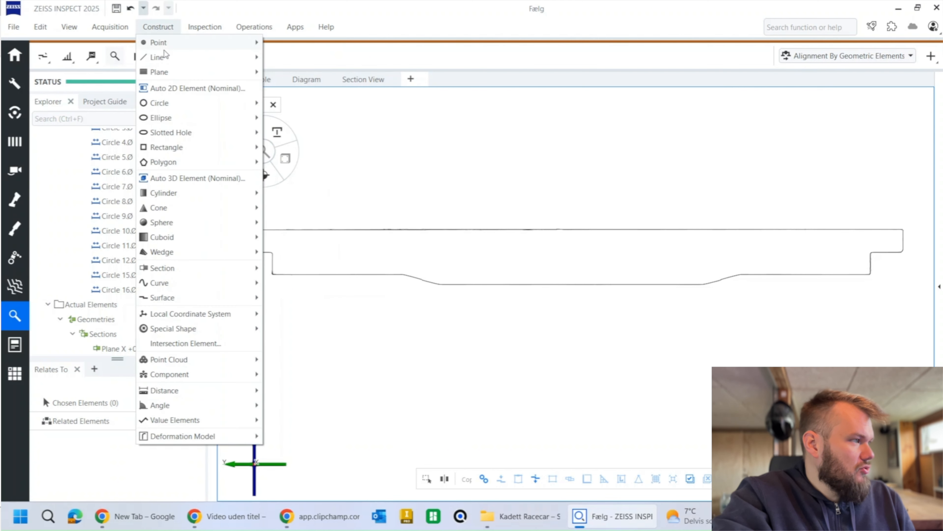
{"action": "mouse_move", "coordinate": [165, 57]}
{"action": "left_click", "coordinate": [295, 253]}
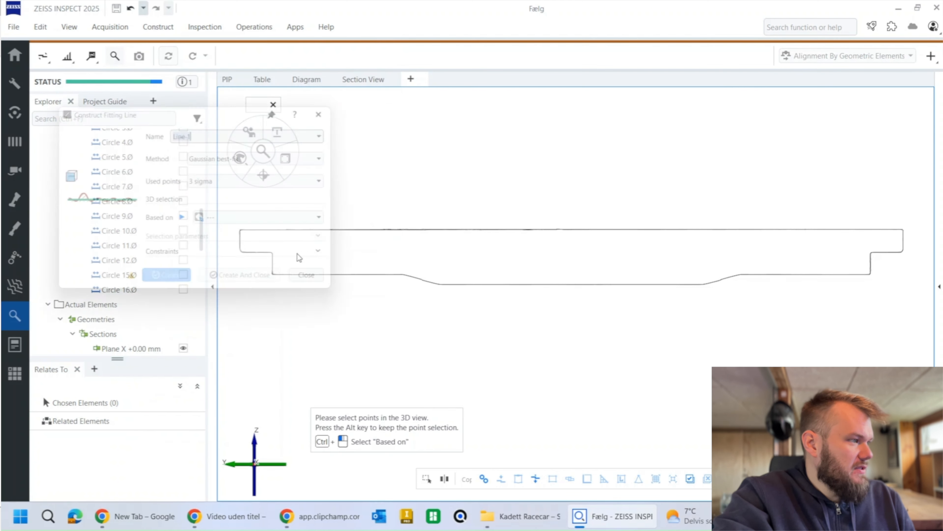
{"action": "mouse_move", "coordinate": [412, 242]}
{"action": "middle_mouse_down"}
{"action": "mouse_move", "coordinate": [429, 225]}
{"action": "mouse_move", "coordinate": [404, 231]}
{"action": "middle_mouse_up"}
{"action": "left_click", "coordinate": [543, 273], "text": "ctrl"}
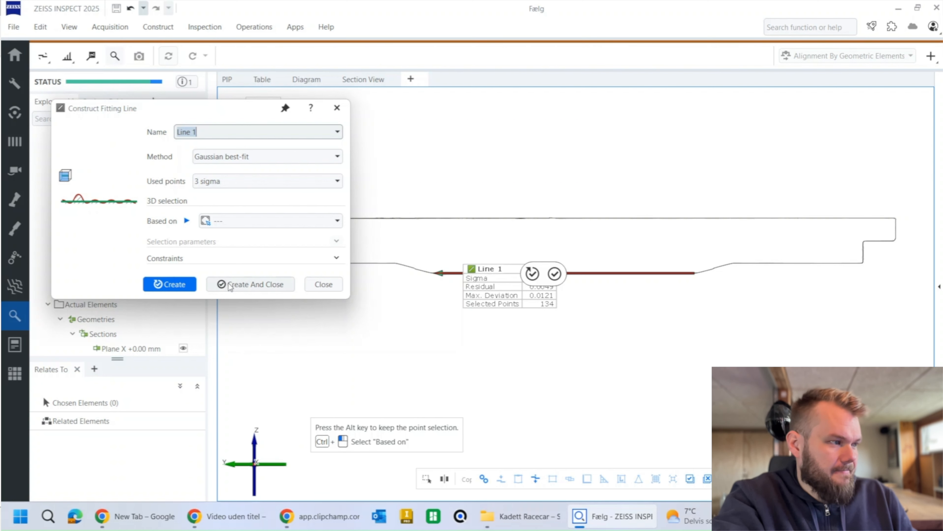
{"action": "left_click", "coordinate": [323, 285]}
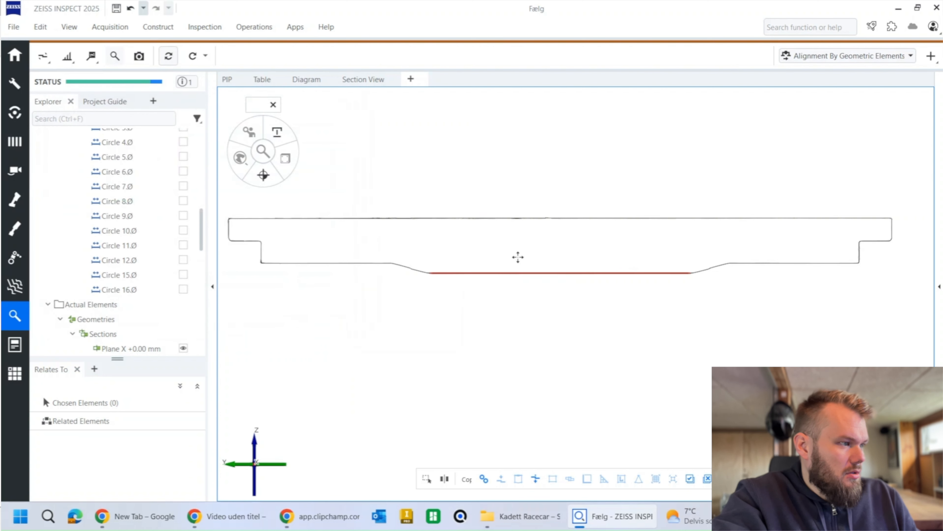
{"action": "right_click", "coordinate": [496, 254]}
{"action": "left_click", "coordinate": [524, 467]}
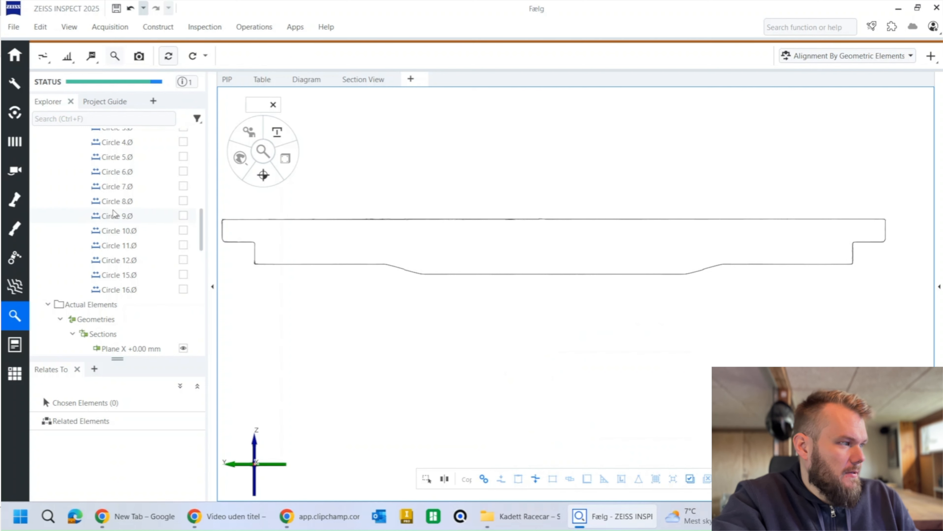
Step: Collapse the Inspection results and show the existing fitting element Plane 1 together with the silhouette outline
{"action": "scroll", "coordinate": [114, 213], "scroll_direction": "up", "scroll_amount": 10}
{"action": "left_click", "coordinate": [48, 187]}
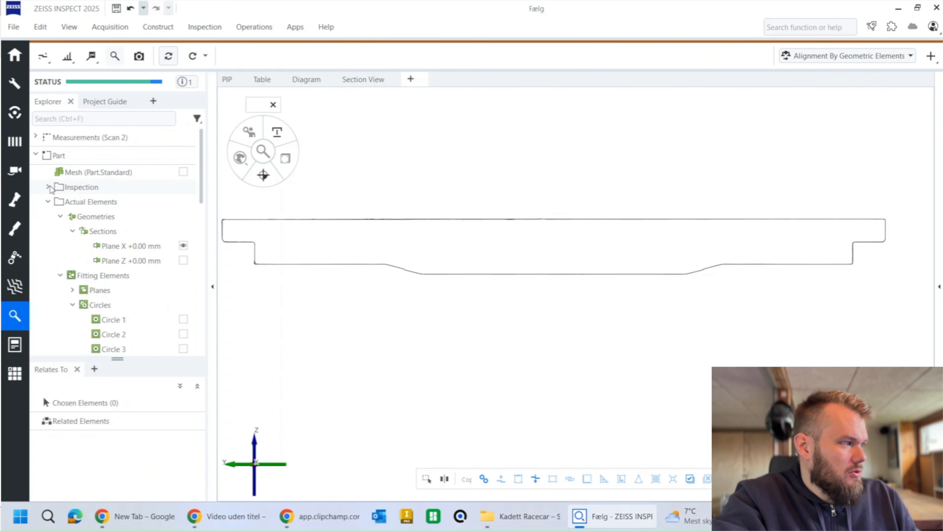
{"action": "left_click", "coordinate": [49, 202]}
{"action": "left_click", "coordinate": [49, 202]}
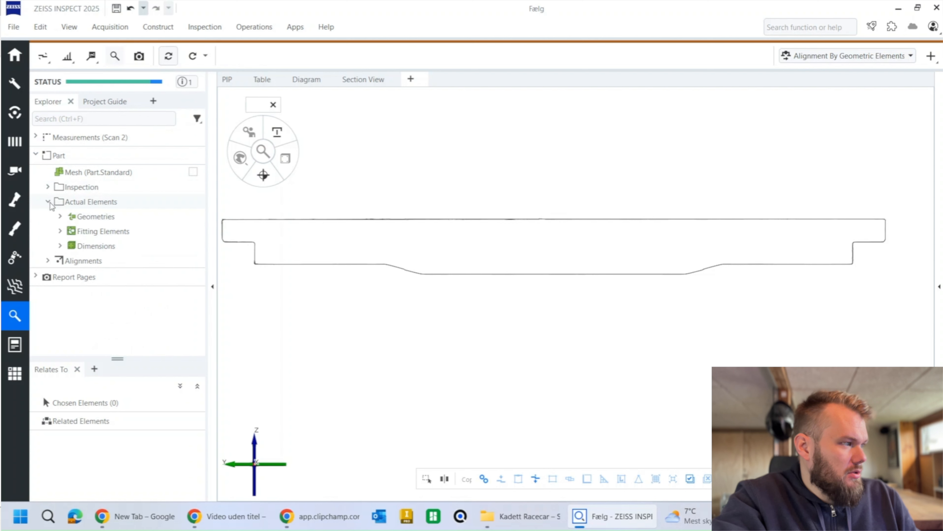
{"action": "left_click", "coordinate": [60, 231]}
{"action": "left_click", "coordinate": [72, 246]}
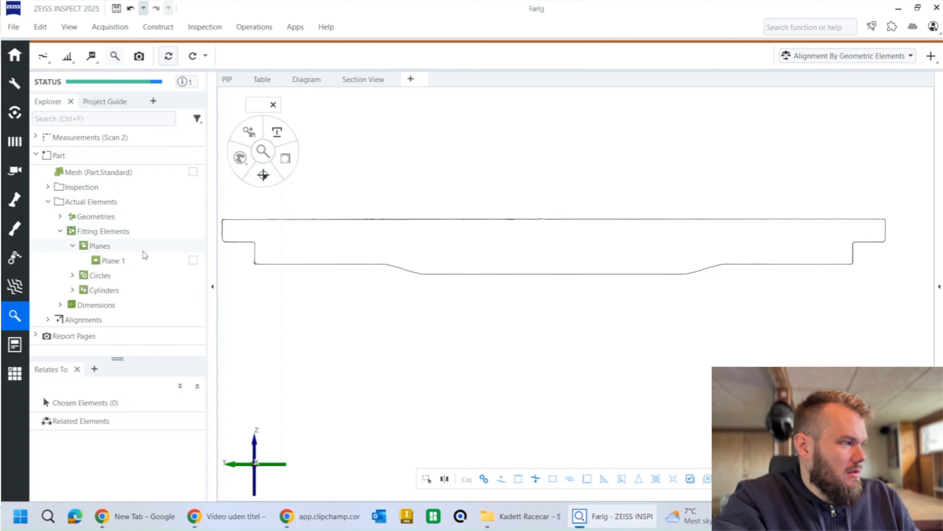
{"action": "left_click", "coordinate": [193, 260]}
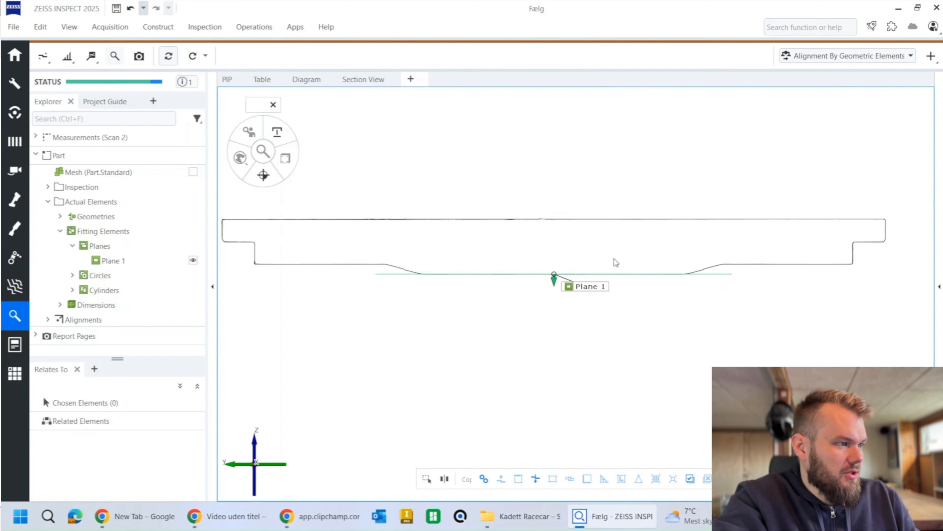
Step: Construct a point on the silhouette's flat step just outside the sloped hub transition, on the side away from the Y arrow
{"action": "scroll", "coordinate": [735, 276], "scroll_direction": "up", "scroll_amount": 5}
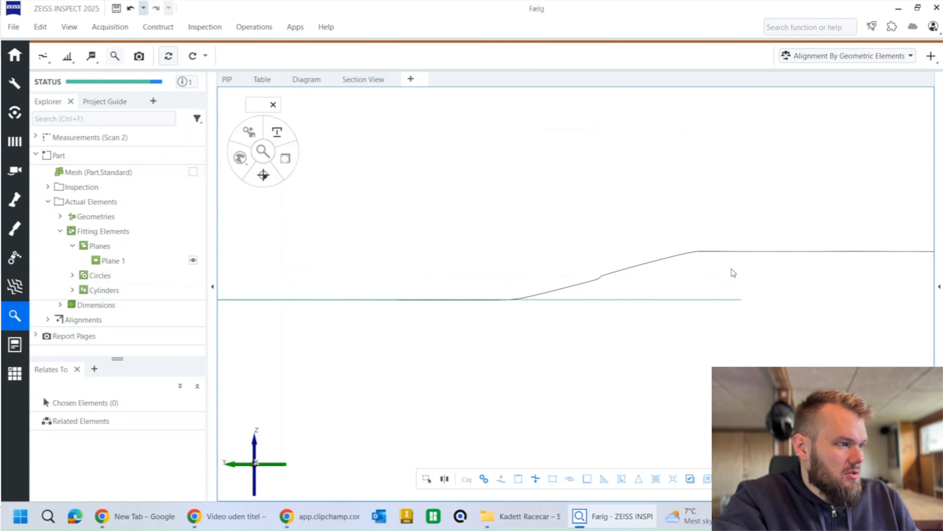
{"action": "scroll", "coordinate": [754, 254], "scroll_direction": "down", "scroll_amount": 5}
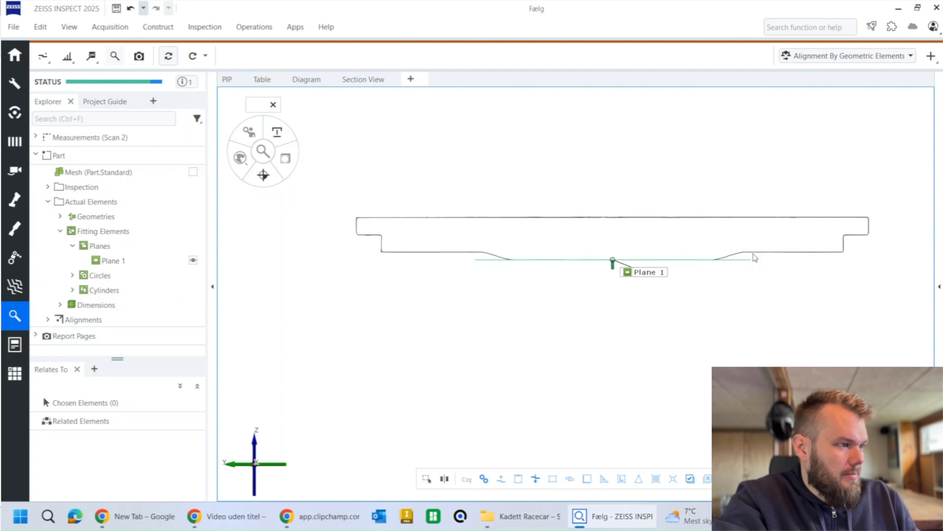
{"action": "scroll", "coordinate": [753, 253], "scroll_direction": "up", "scroll_amount": 3}
{"action": "left_click", "coordinate": [158, 27]}
{"action": "mouse_move", "coordinate": [163, 43]}
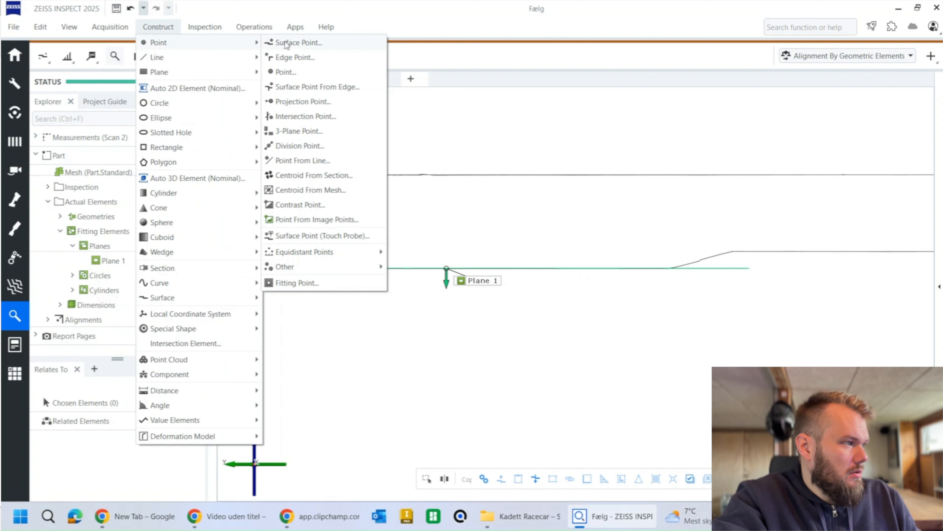
{"action": "left_click", "coordinate": [287, 72]}
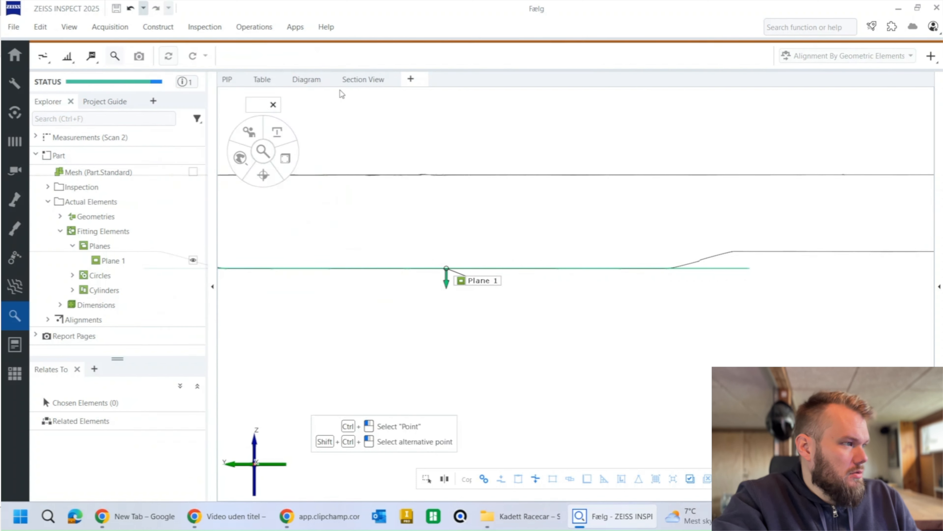
{"action": "left_click", "coordinate": [748, 257], "text": "ctrl"}
{"action": "left_click", "coordinate": [110, 200]}
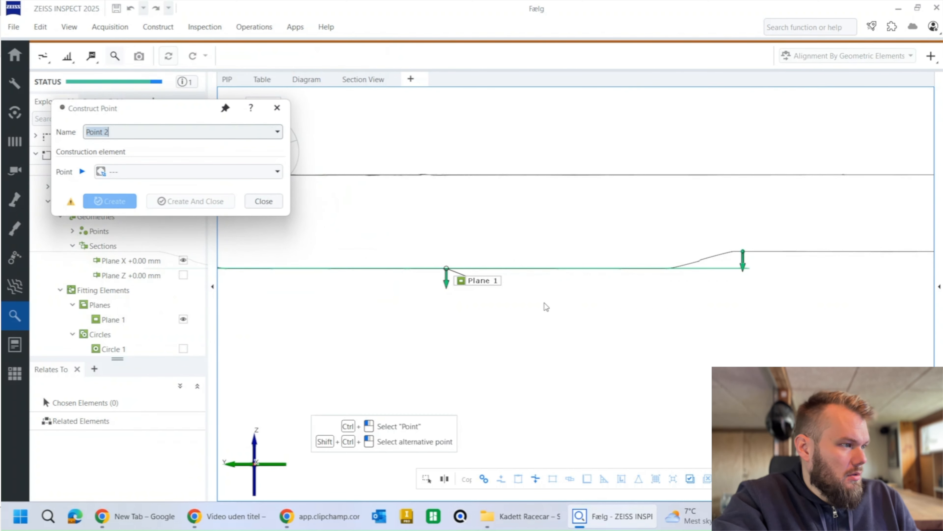
Step: Construct another point on the underside of the outermost rim step, on the same side of the silhouette
{"action": "scroll", "coordinate": [638, 324], "scroll_direction": "down", "scroll_amount": 3}
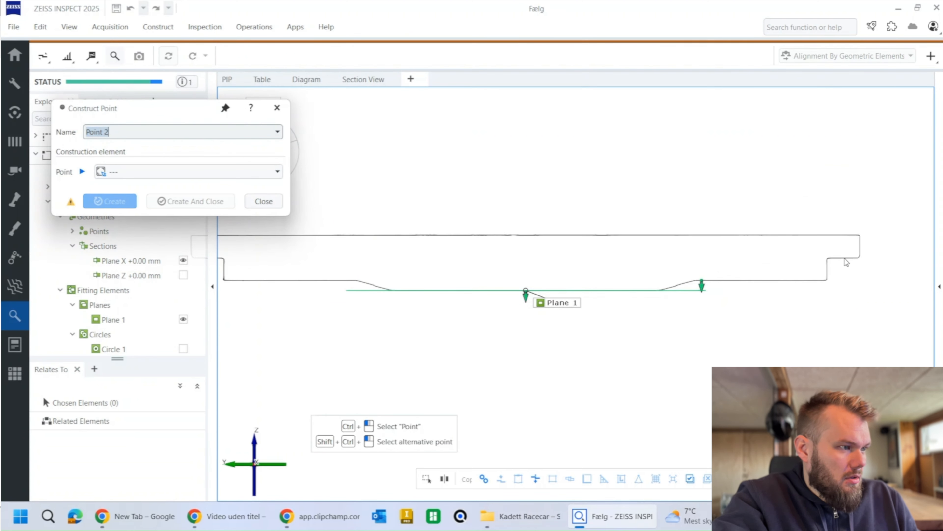
{"action": "left_click", "coordinate": [844, 259], "text": "ctrl"}
{"action": "left_click", "coordinate": [110, 201]}
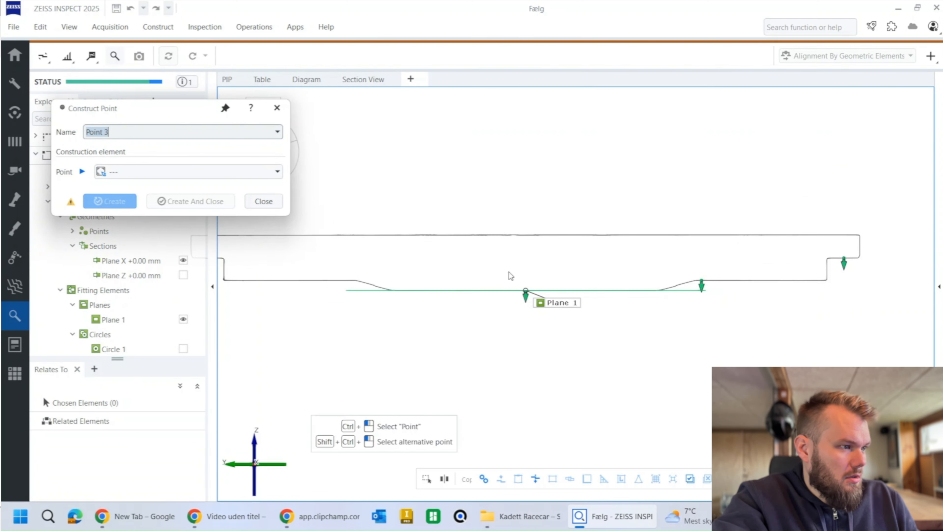
Step: Construct a point on the silhouette's long flat face opposite Plane 1, at about Y -115 mm and Z 27 mm
{"action": "middle_click_drag", "start_coordinate": [738, 290], "coordinate": [784, 296]}
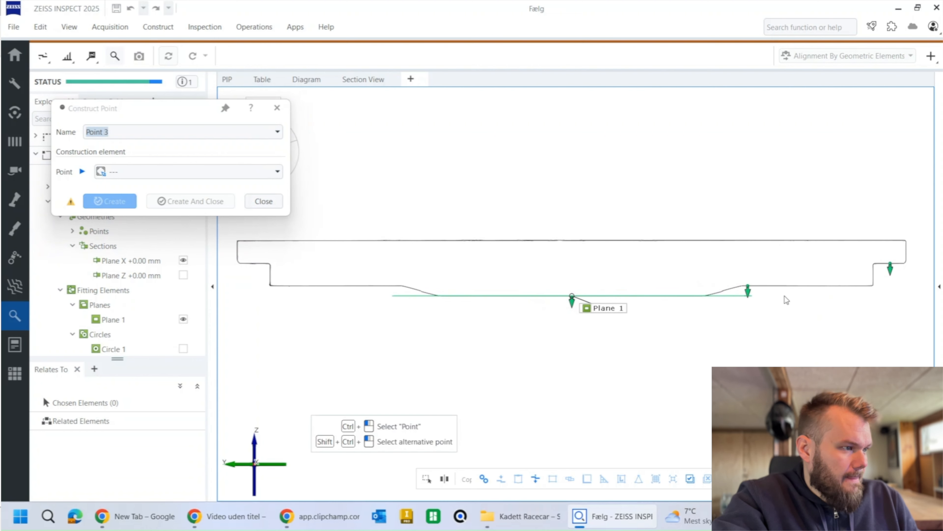
{"action": "left_click", "coordinate": [807, 240], "text": "ctrl"}
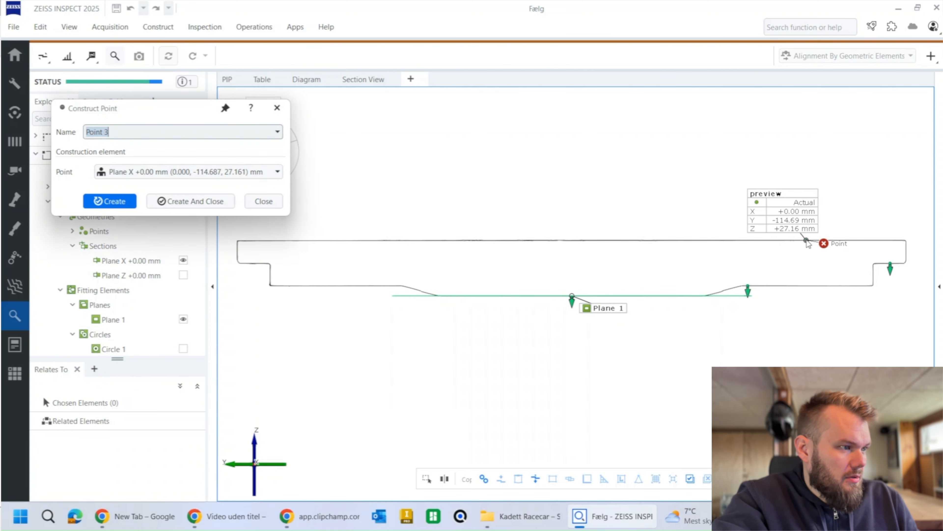
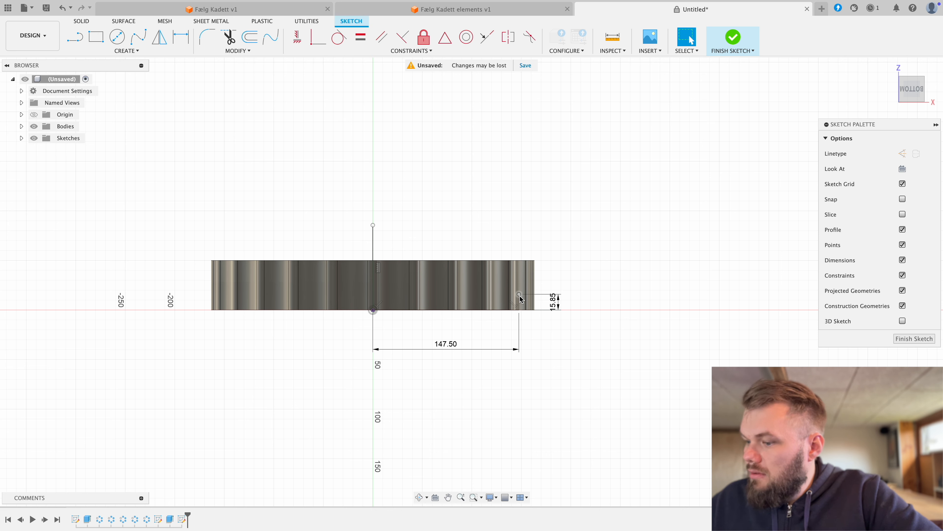
Step: Draw a line outline from the 147.5 mm rim-step point outward, down below the base, across to the vertical axis and up to the origin
{"action": "key", "text": "l"}
{"action": "left_click", "coordinate": [520, 296]}
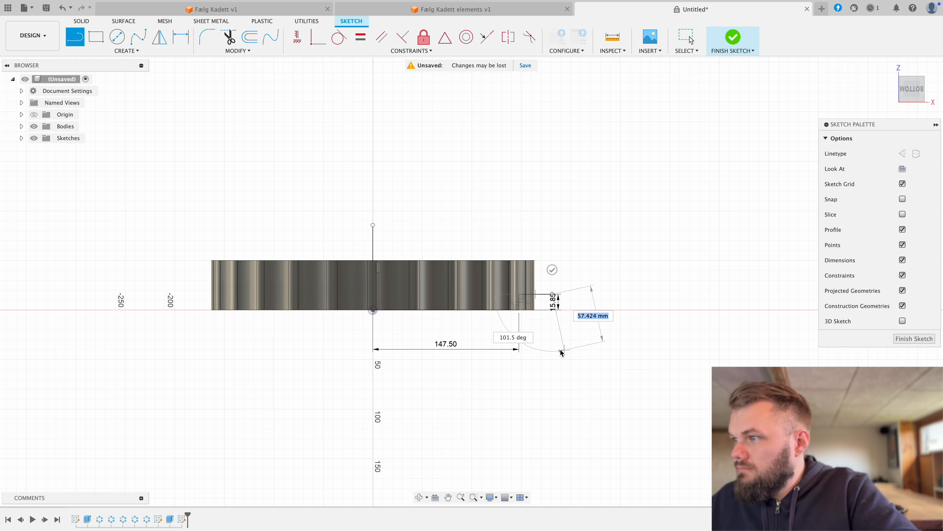
{"action": "left_click", "coordinate": [553, 346]}
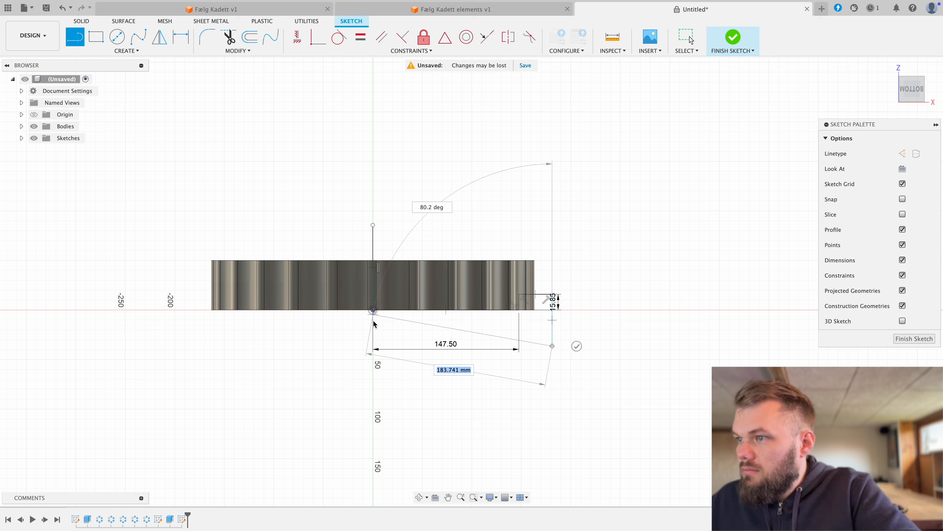
{"action": "left_click", "coordinate": [373, 346]}
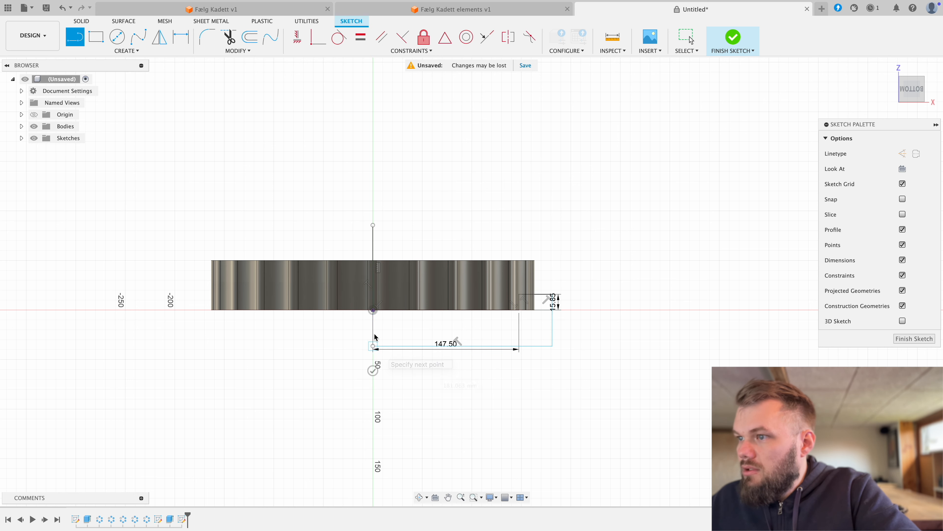
{"action": "left_click", "coordinate": [373, 310]}
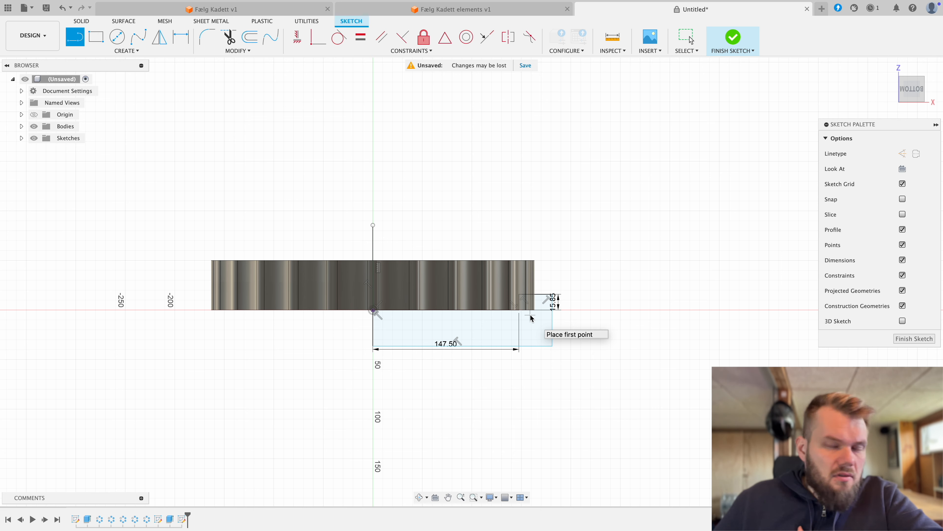
Step: Draw a 27.2 mm vertical line from the origin up along the axis
{"action": "left_click", "coordinate": [373, 311]}
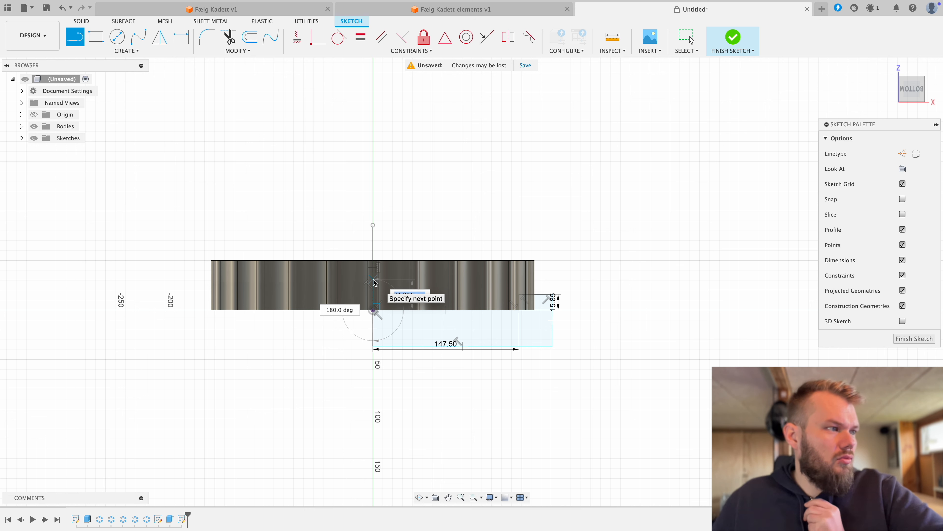
{"action": "type", "text": "2"}
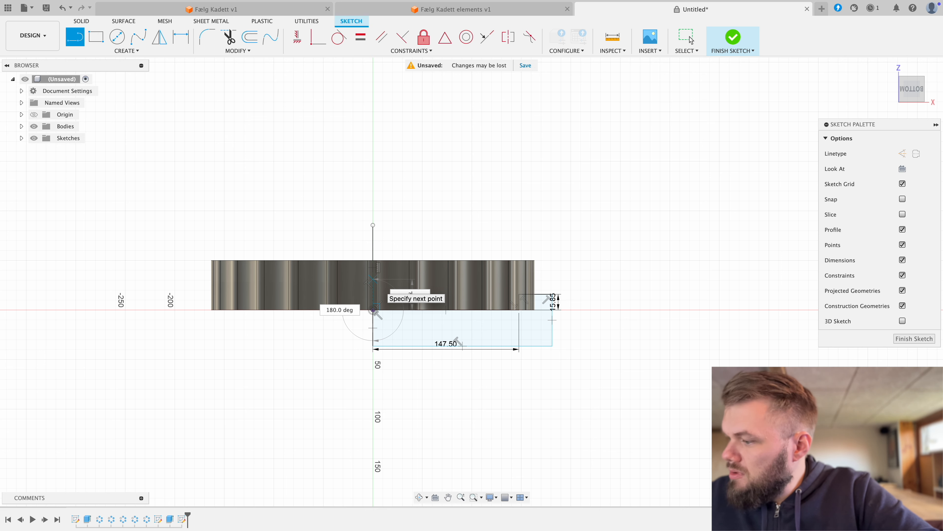
{"action": "type", "text": "7.5"}
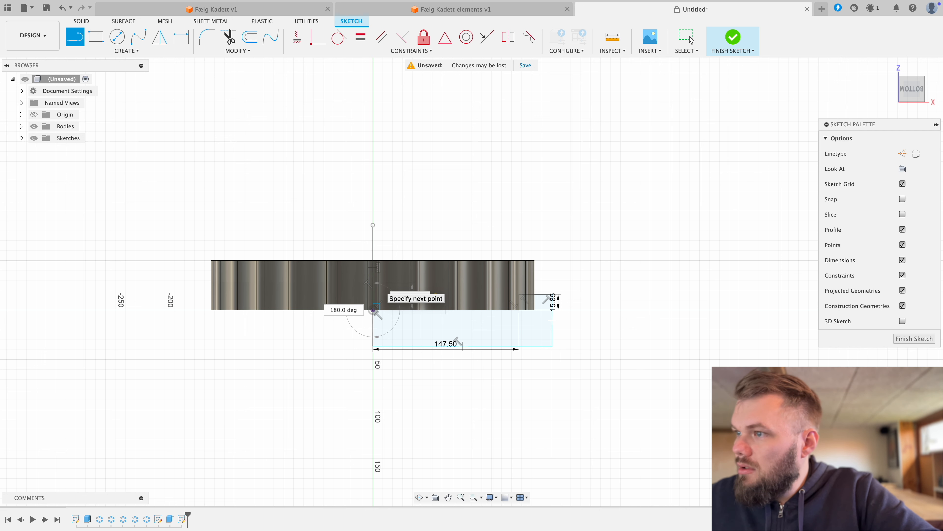
{"action": "key", "text": "Return"}
{"action": "key", "text": "Escape"}
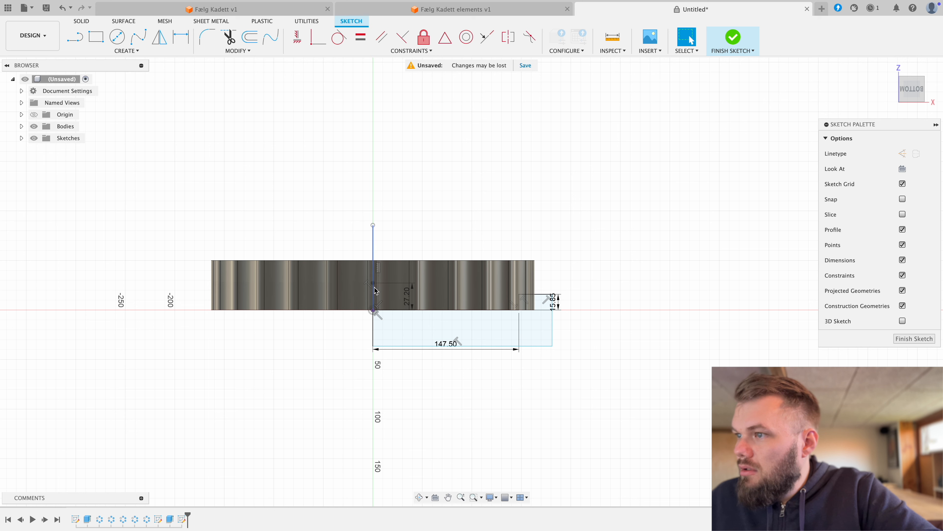
Step: Connect the top of the 27.2 mm line horizontally to above the lower outline's outer edge, then down to its corner at the rim-step height
{"action": "key", "text": "l"}
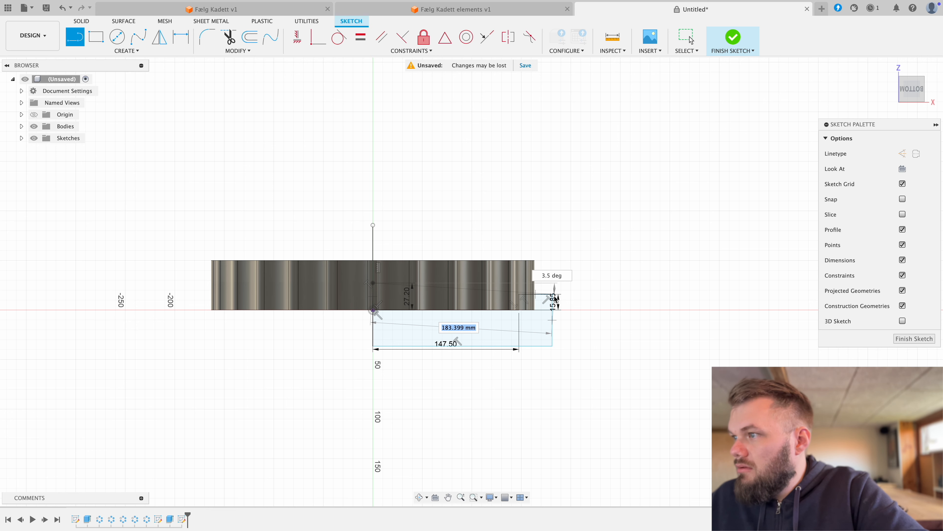
{"action": "left_click", "coordinate": [554, 298]}
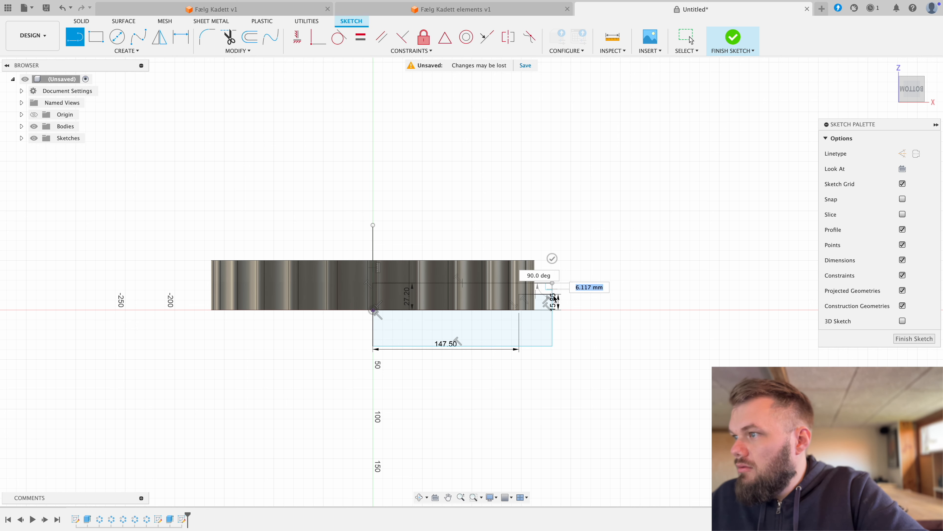
{"action": "left_click", "coordinate": [553, 294]}
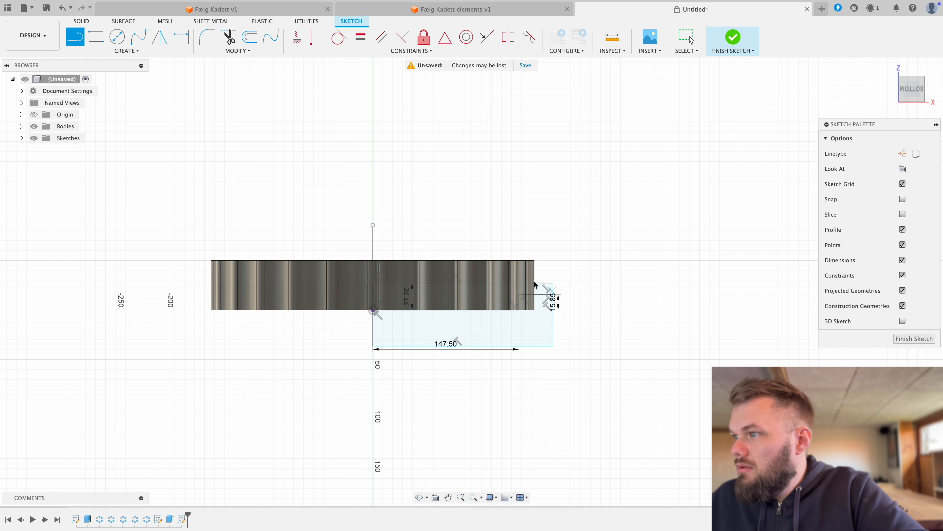
Step: Draw lines from the axis line's upper end about 181 mm outward and down to the outer end of the 27.2 mm high line
{"action": "left_click", "coordinate": [373, 225]}
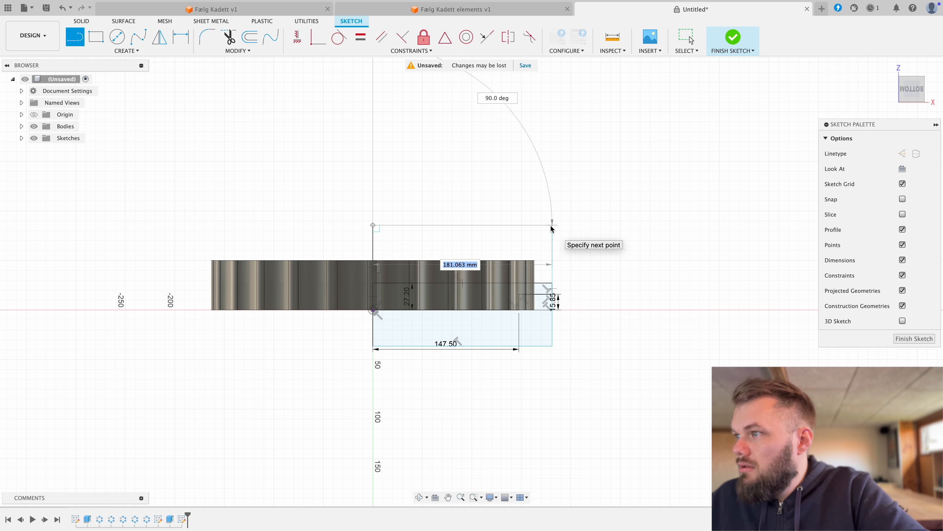
{"action": "left_click", "coordinate": [552, 225]}
{"action": "left_click", "coordinate": [552, 283]}
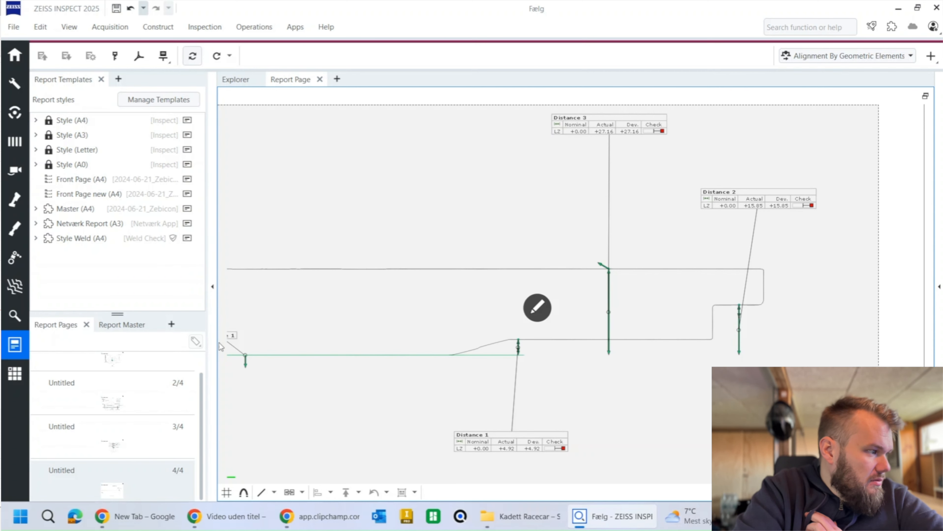
Step: Switch to ZEISS INSPECT, go to the inspection workspace and show only the Plane X +0.00 mm section of the wheel
{"action": "left_click", "coordinate": [15, 315]}
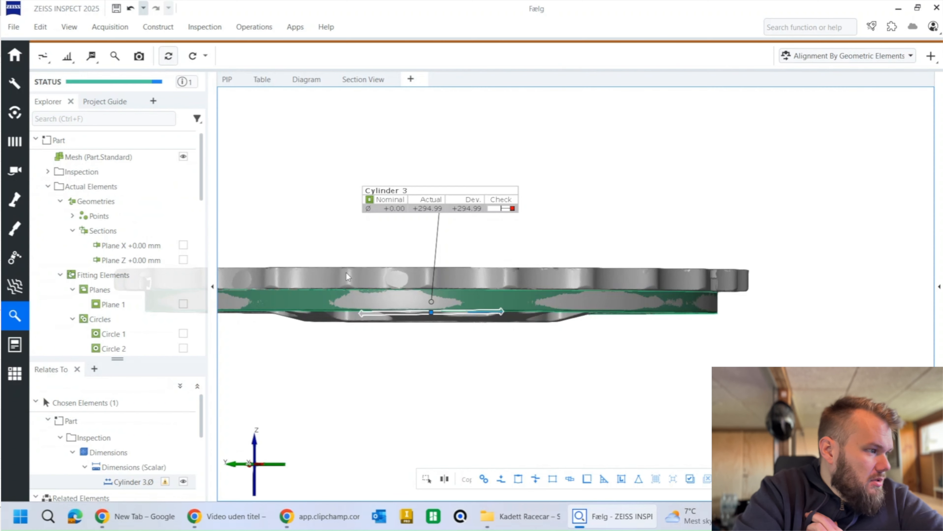
{"action": "left_click", "coordinate": [370, 277]}
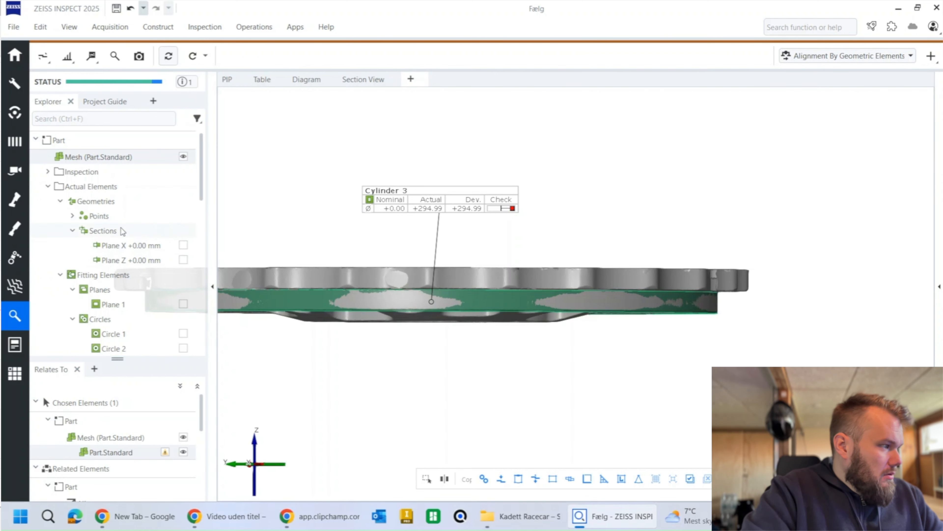
{"action": "left_click_drag", "start_coordinate": [128, 260], "coordinate": [408, 257]}
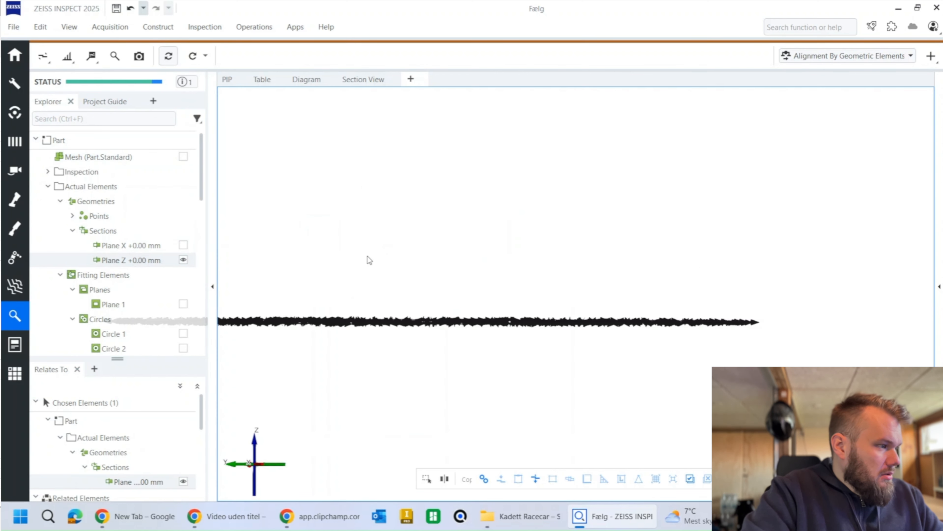
{"action": "left_click_drag", "start_coordinate": [126, 246], "coordinate": [479, 270]}
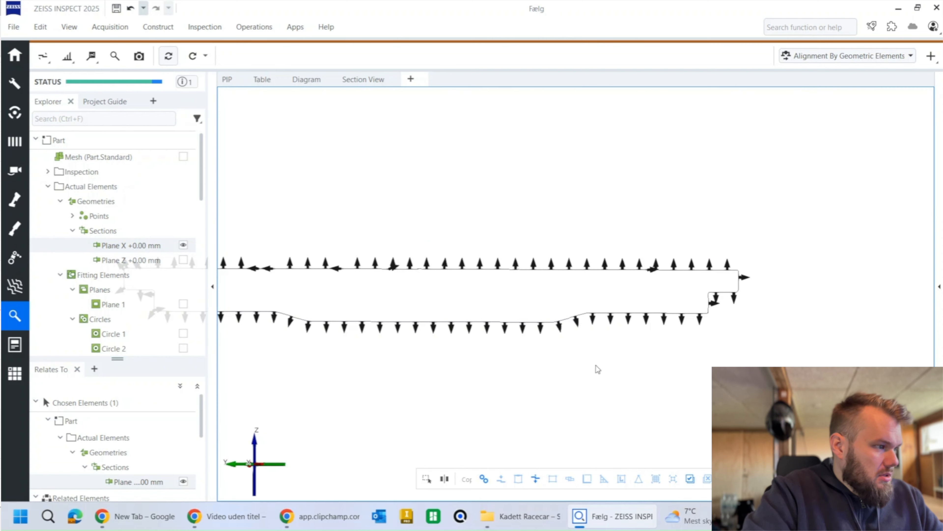
Step: Construct a Gaussian best-fit line with 3 sigma points on the section's flat hub face before the sloped transition
{"action": "left_click", "coordinate": [581, 327]}
{"action": "scroll", "coordinate": [580, 325], "scroll_direction": "up", "scroll_amount": 3}
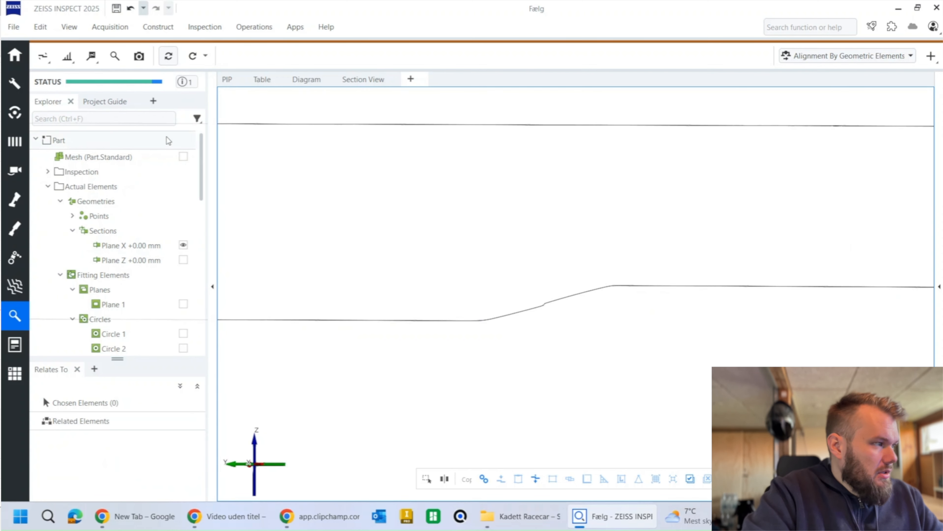
{"action": "left_click", "coordinate": [164, 27]}
{"action": "mouse_move", "coordinate": [164, 59]}
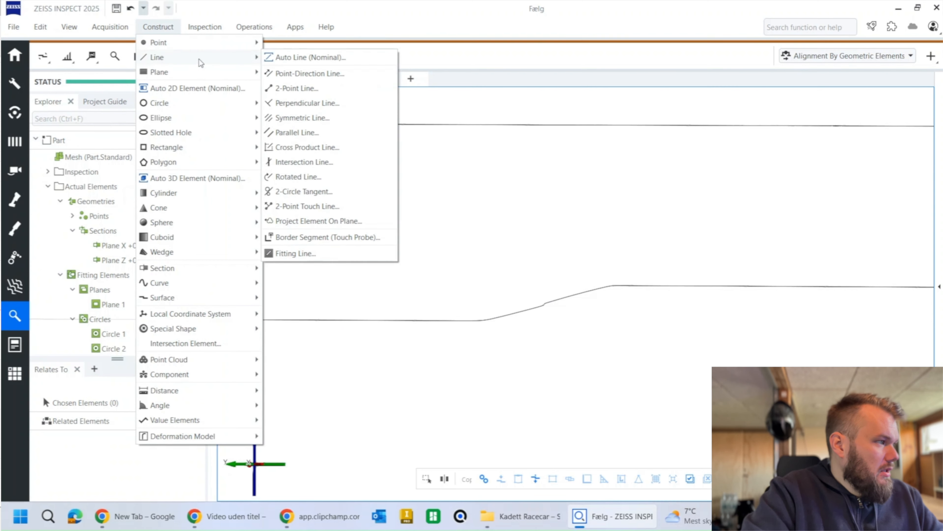
{"action": "left_click", "coordinate": [295, 253]}
{"action": "left_click", "coordinate": [357, 321]}
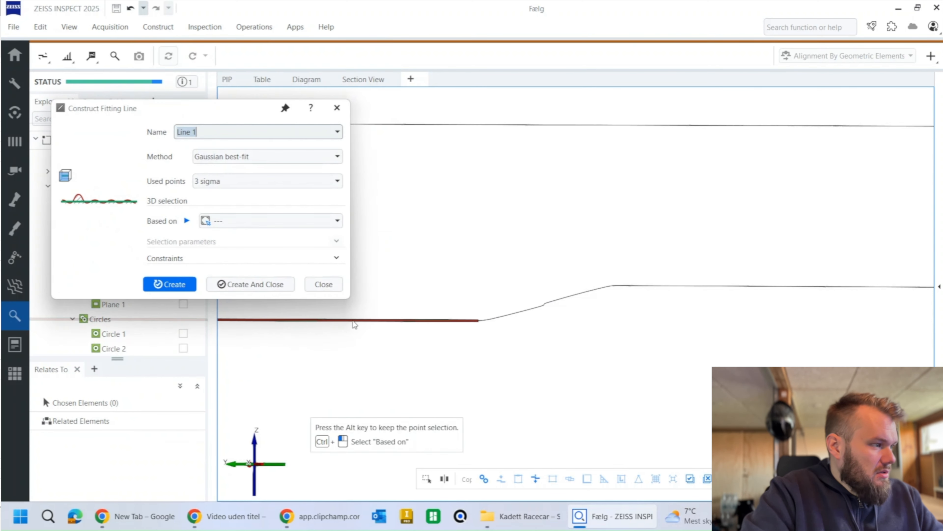
{"action": "key", "text": "Return"}
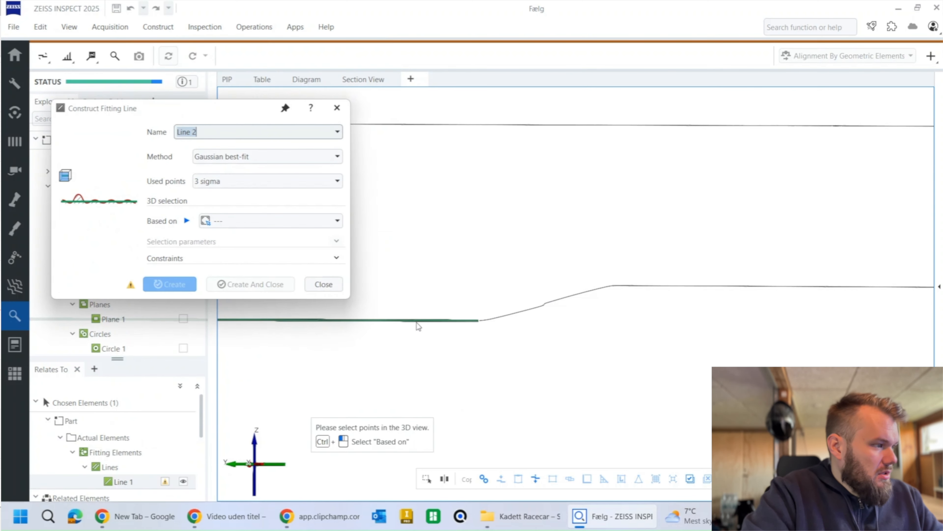
{"action": "left_click", "coordinate": [524, 309]}
{"action": "right_click", "coordinate": [572, 330]}
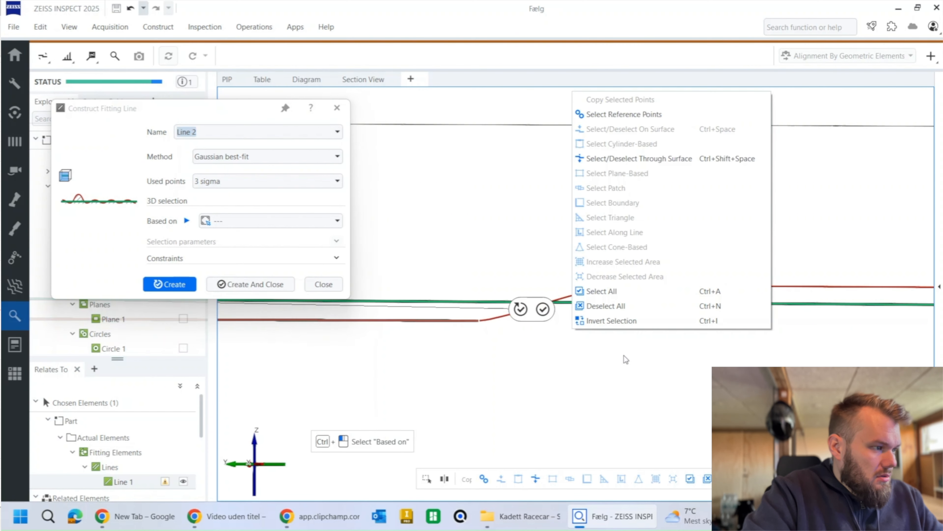
{"action": "left_click", "coordinate": [617, 307]}
Step: Fit a second line to the area-selected points of the sloped hub transition and a third to the flat step beyond it
{"action": "left_click", "coordinate": [536, 478]}
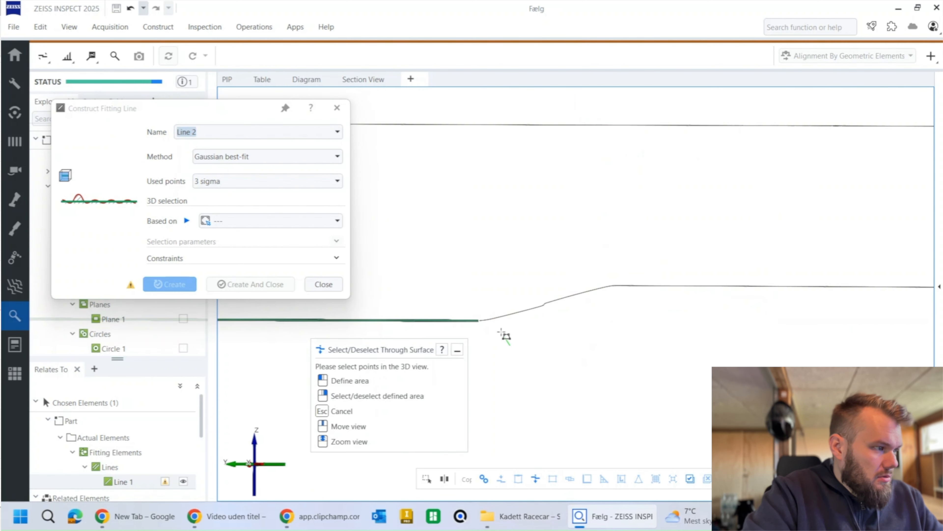
{"action": "left_click", "coordinate": [571, 269]}
{"action": "left_click", "coordinate": [616, 300]}
{"action": "right_click", "coordinate": [616, 300]}
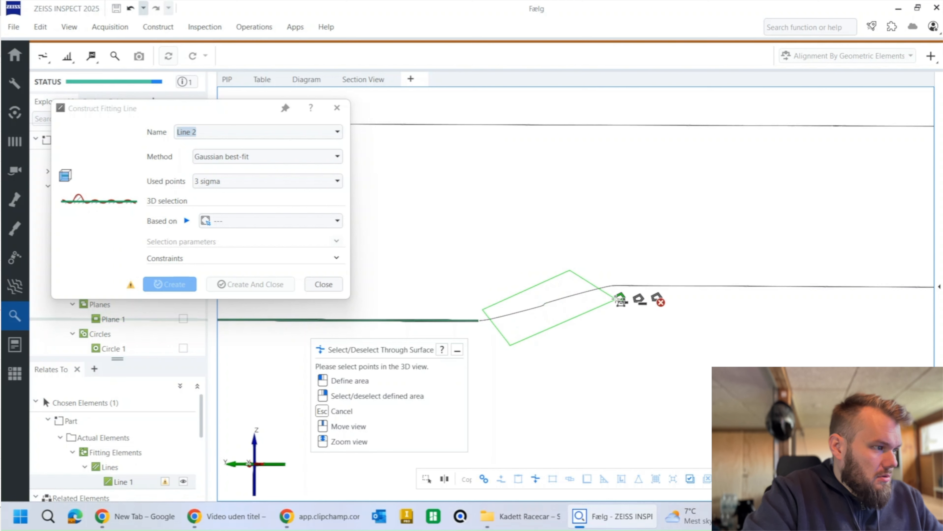
{"action": "left_click", "coordinate": [621, 300]}
{"action": "left_click", "coordinate": [616, 299]}
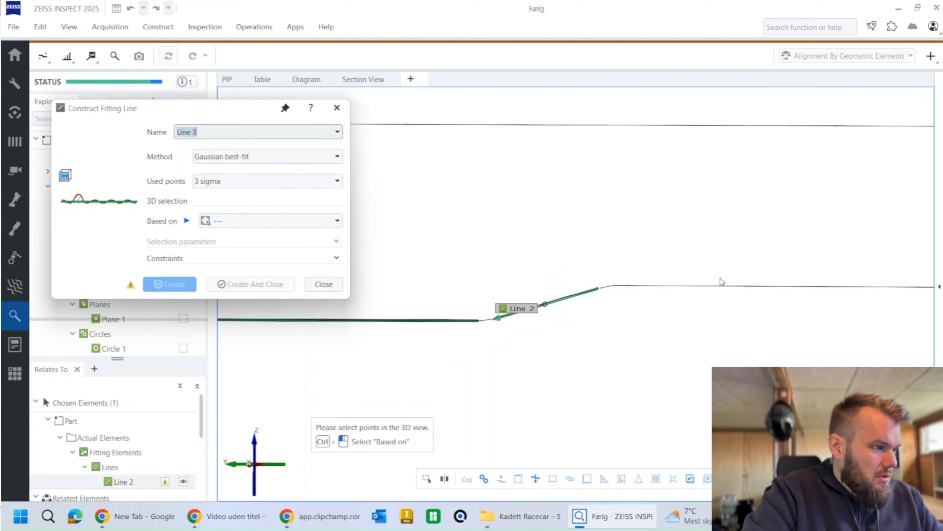
{"action": "left_click", "coordinate": [722, 287]}
{"action": "left_click", "coordinate": [251, 284]}
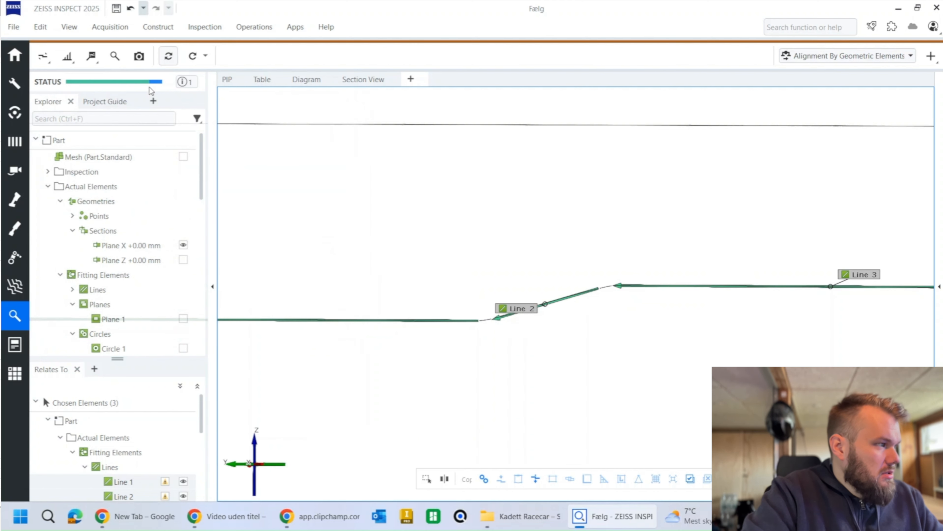
Step: Construct an intersection point between Line 2 on the slope and Line 1 on the hub face
{"action": "left_click", "coordinate": [158, 27]}
{"action": "mouse_move", "coordinate": [187, 52]}
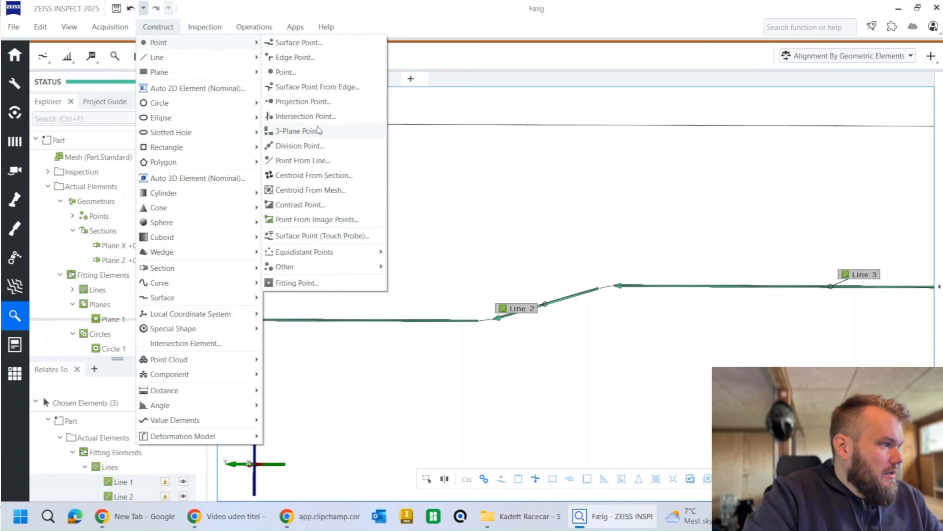
{"action": "left_click", "coordinate": [317, 116]}
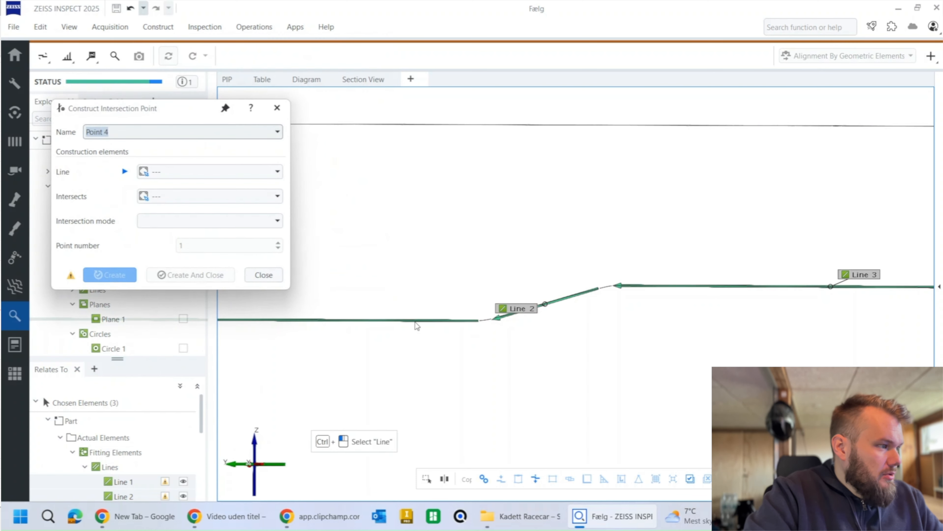
{"action": "left_click", "coordinate": [515, 307]}
{"action": "scroll", "coordinate": [479, 316], "scroll_direction": "down", "scroll_amount": 3}
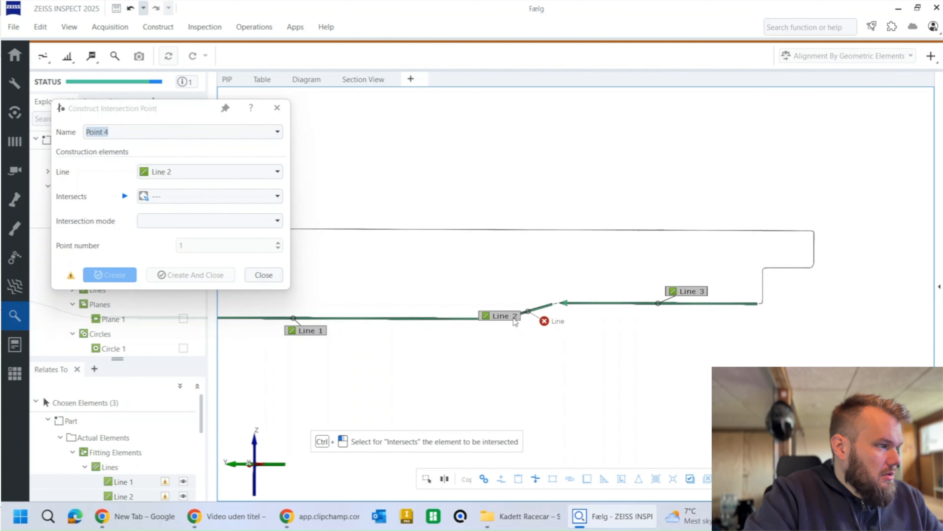
{"action": "left_click", "coordinate": [297, 330]}
{"action": "left_click", "coordinate": [110, 274]}
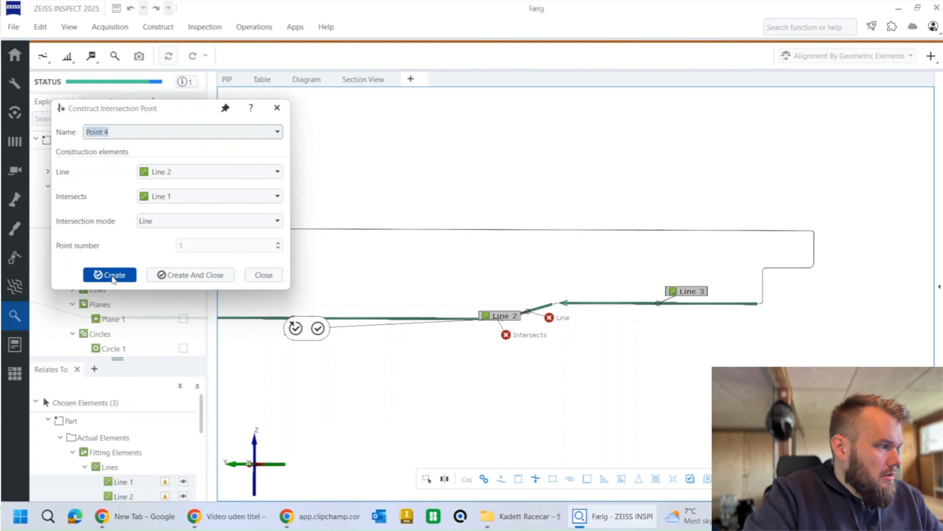
Step: Construct an intersection point between Line 2 and Line 3, and move Line 2's label above the slope, clear of the points
{"action": "left_click", "coordinate": [508, 318]}
{"action": "left_click", "coordinate": [691, 292]}
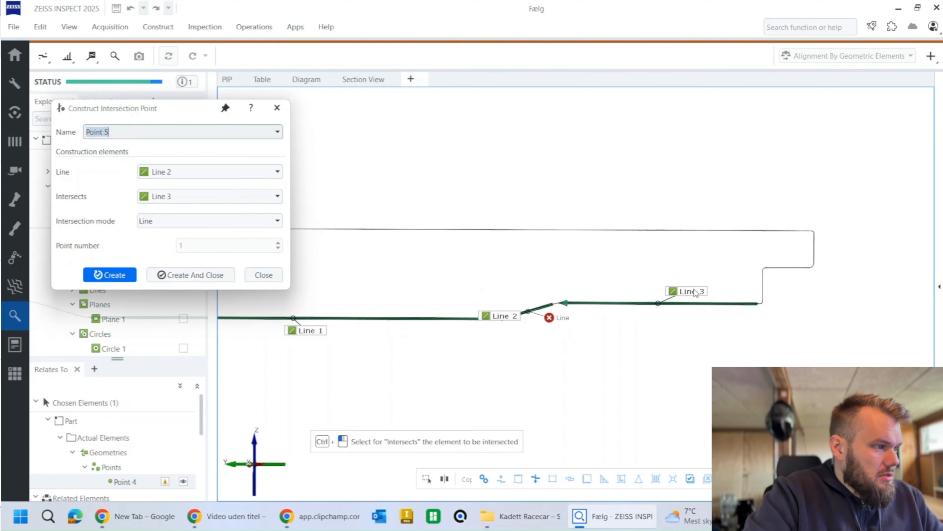
{"action": "left_click", "coordinate": [191, 277]}
{"action": "middle_click_drag", "start_coordinate": [366, 252], "coordinate": [415, 263]}
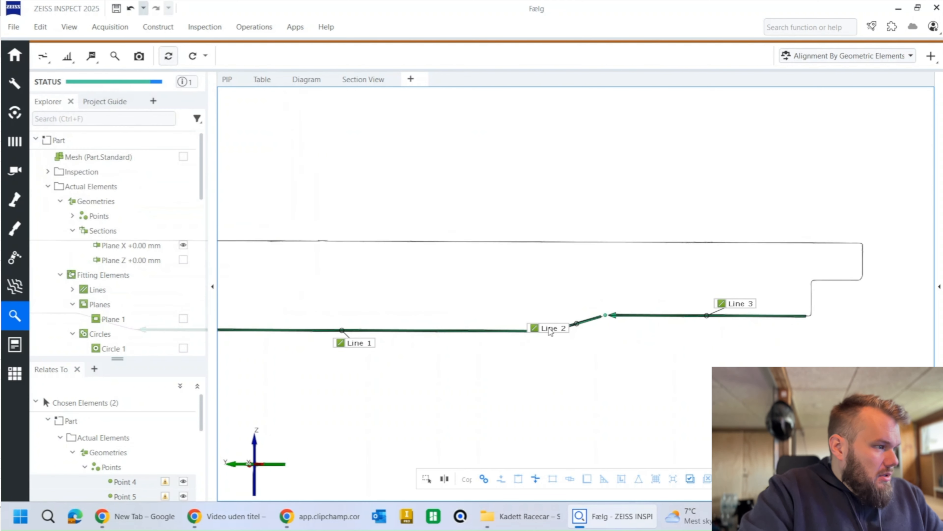
{"action": "left_click_drag", "start_coordinate": [550, 330], "coordinate": [563, 281]}
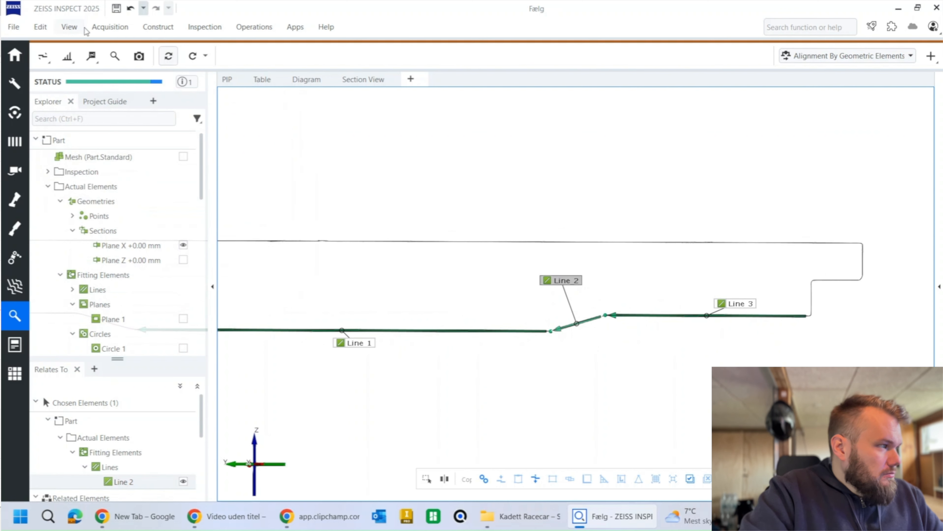
Step: Construct a 2-point distance from the origin (0, 0, 0) to Point 4, where the slope meets the flat hub face
{"action": "left_click", "coordinate": [151, 29]}
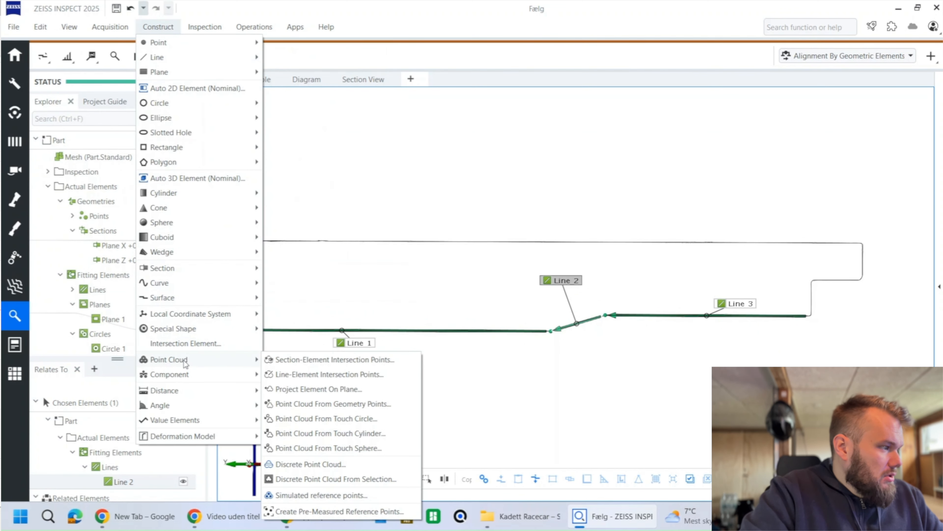
{"action": "mouse_move", "coordinate": [202, 377]}
{"action": "mouse_move", "coordinate": [237, 393]}
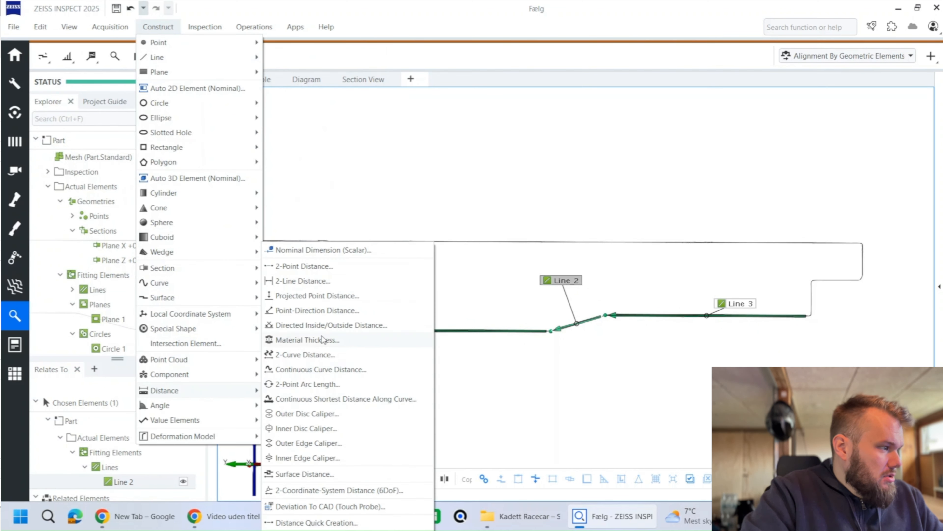
{"action": "left_click", "coordinate": [304, 266]}
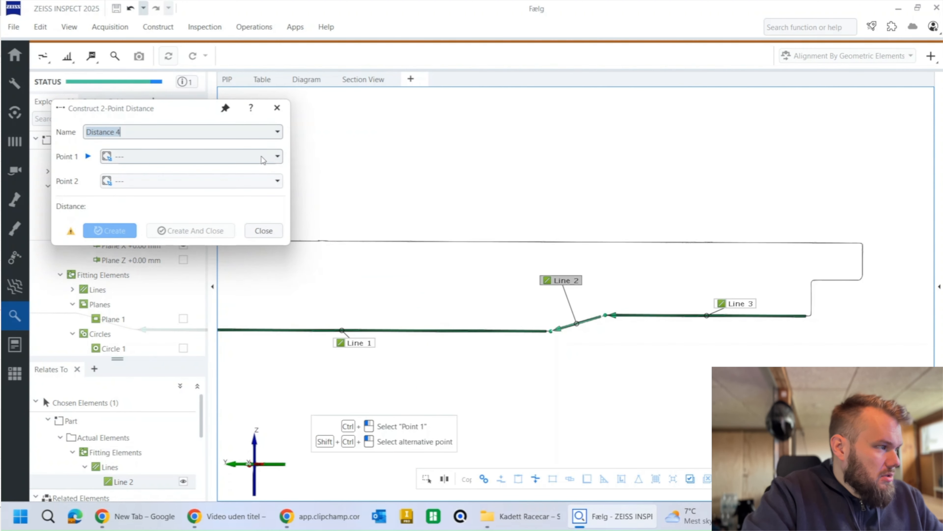
{"action": "left_click", "coordinate": [277, 158]}
{"action": "left_click", "coordinate": [210, 209]}
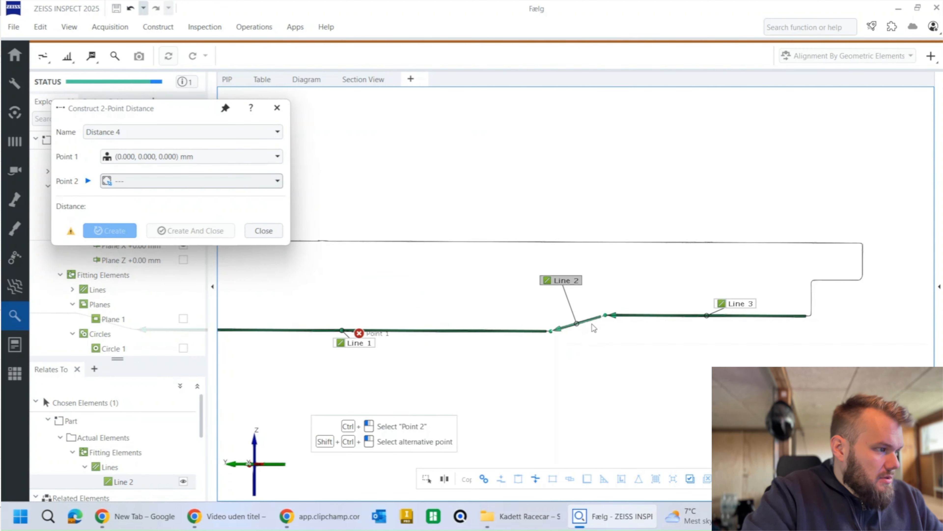
{"action": "left_click", "coordinate": [549, 331], "text": "ctrl"}
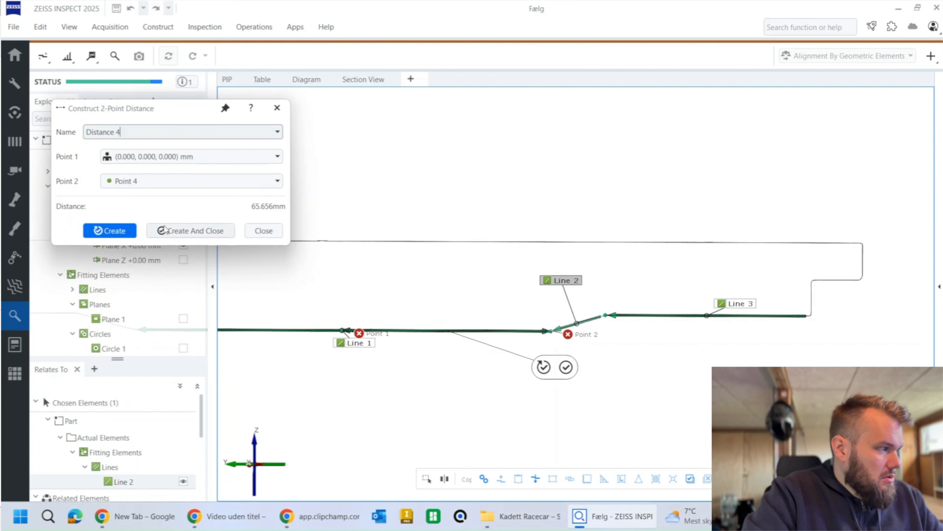
{"action": "left_click", "coordinate": [110, 230]}
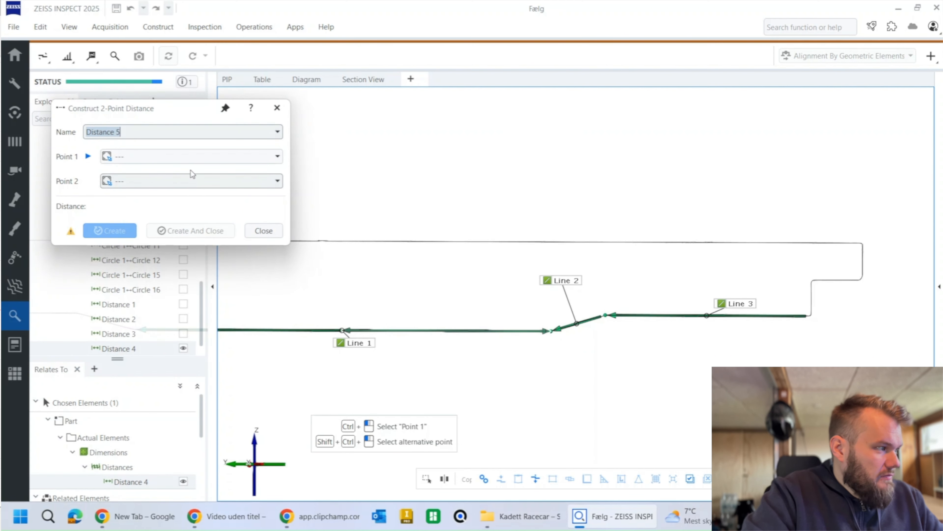
Step: Construct a second 2-point distance from the origin (0, 0, 0) to Point 5, at the outer end of the slope
{"action": "left_click", "coordinate": [187, 158]}
{"action": "left_click", "coordinate": [208, 208]}
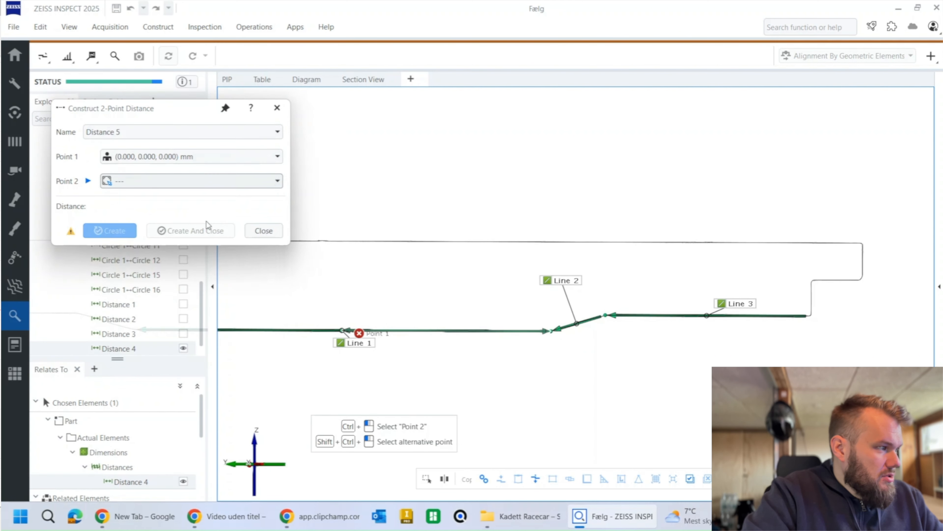
{"action": "left_click", "coordinate": [606, 316], "text": "ctrl"}
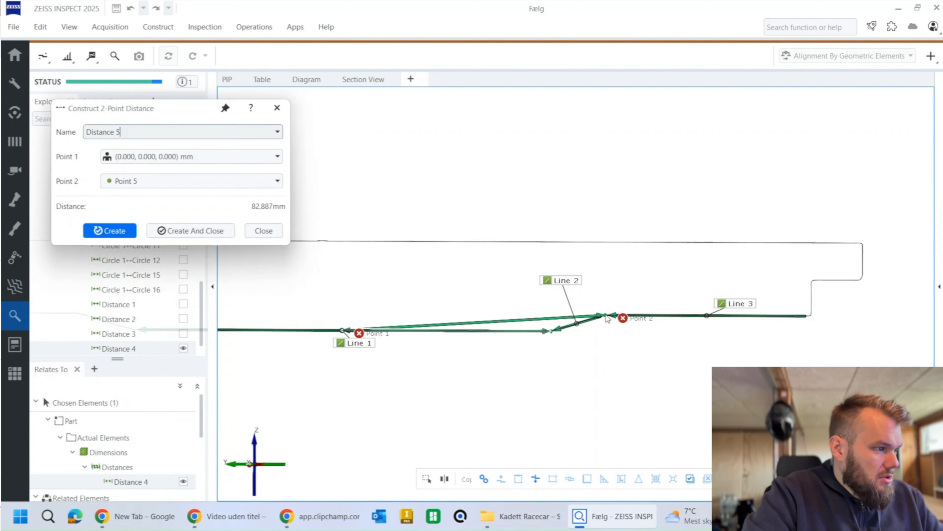
{"action": "left_click", "coordinate": [195, 231]}
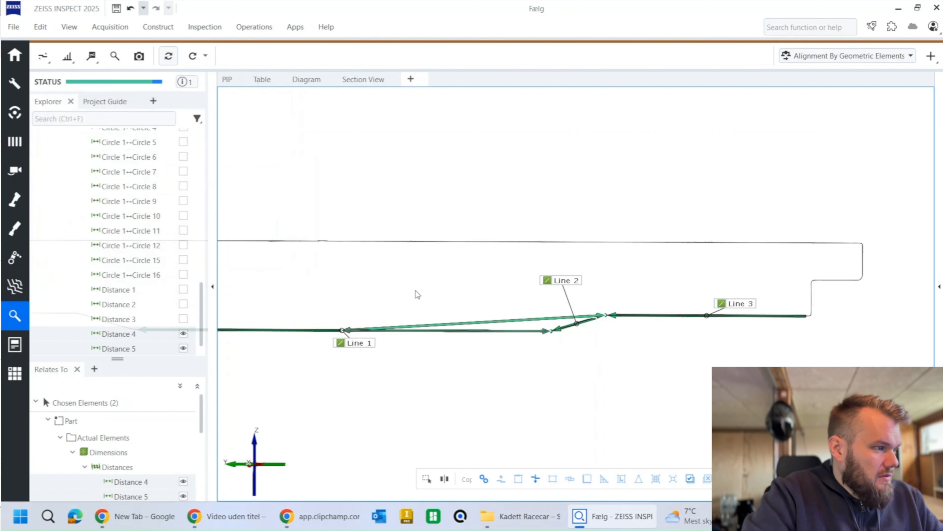
Step: Check both new distances along Y with a ±0.1 mm tolerance, and place the Distance 5 label above the profile
{"action": "left_click", "coordinate": [114, 57]}
{"action": "left_click", "coordinate": [289, 157]}
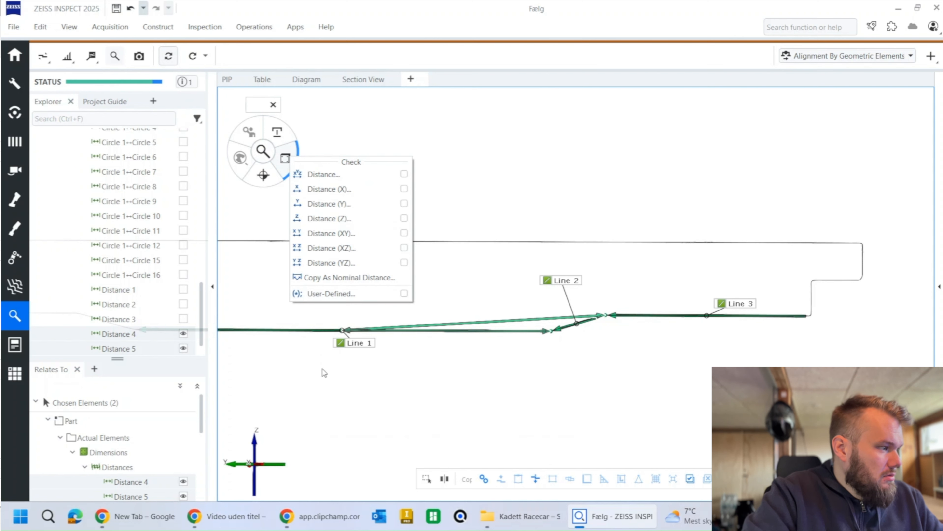
{"action": "left_click", "coordinate": [330, 205]}
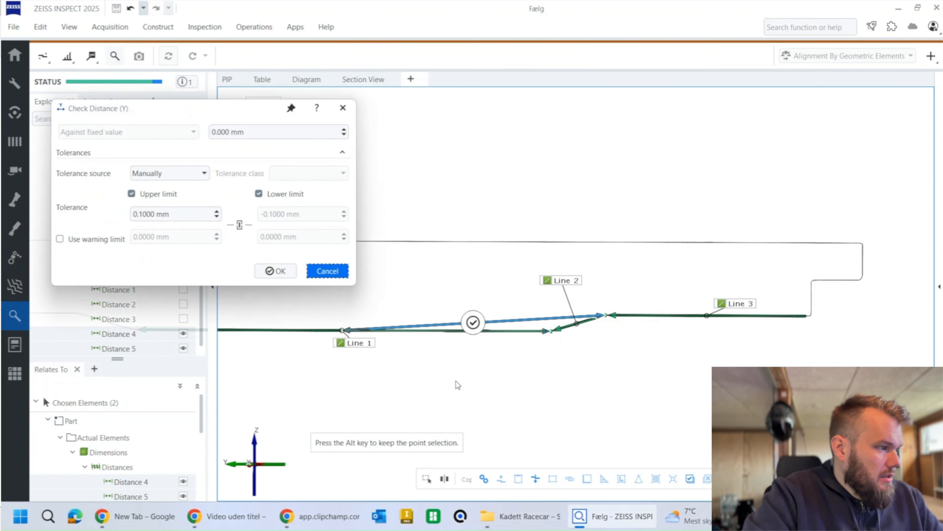
{"action": "mouse_move", "coordinate": [455, 380]}
{"action": "left_mouse_down"}
{"action": "mouse_move", "coordinate": [457, 423]}
{"action": "mouse_move", "coordinate": [446, 397]}
{"action": "left_mouse_up"}
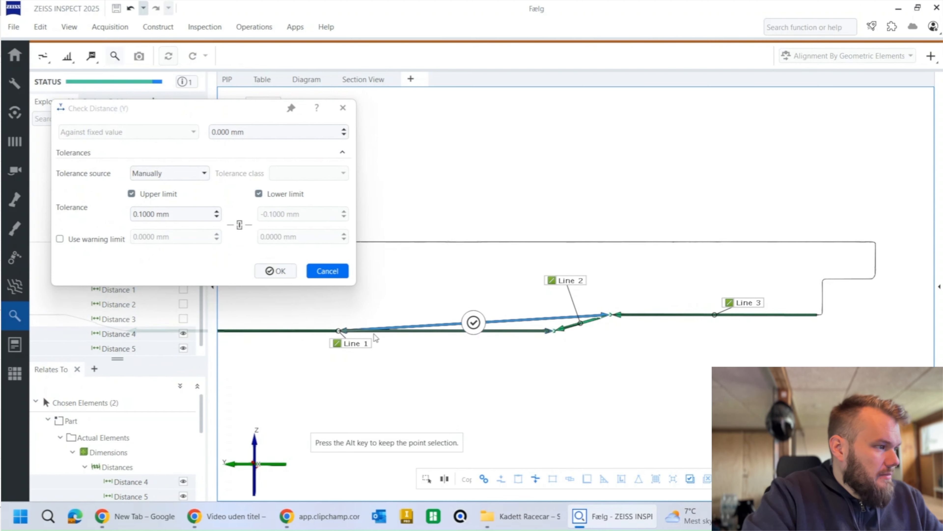
{"action": "left_click", "coordinate": [279, 271]}
{"action": "left_click_drag", "start_coordinate": [424, 303], "coordinate": [497, 211]}
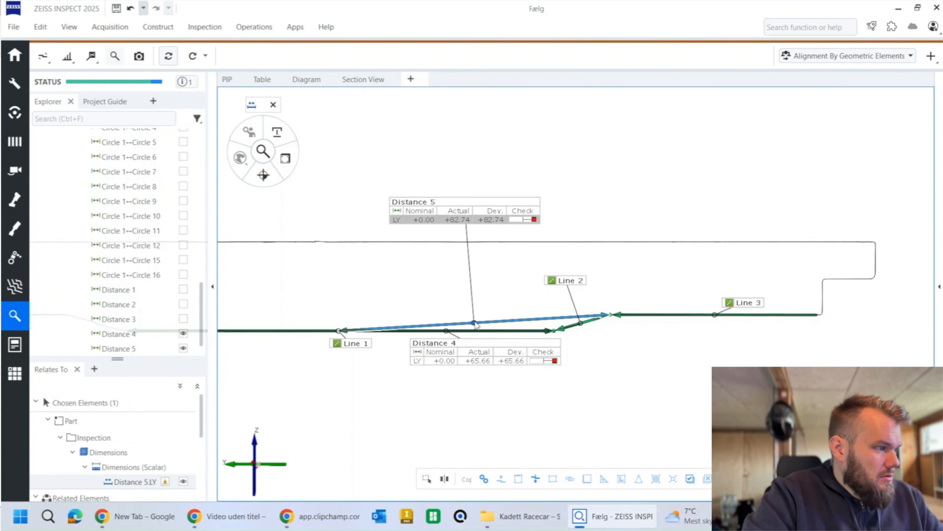
Step: Move the Distance 5 Y dimension line and label above the slope and the Distance 4 ones below the hub face
{"action": "left_click_drag", "start_coordinate": [475, 322], "coordinate": [475, 273]}
{"action": "left_click_drag", "start_coordinate": [474, 355], "coordinate": [476, 368]}
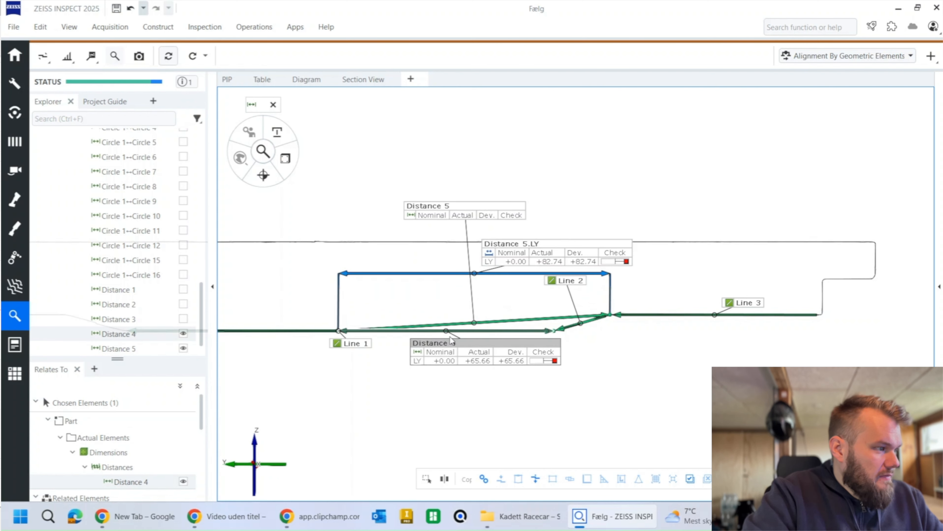
{"action": "left_click", "coordinate": [447, 349]}
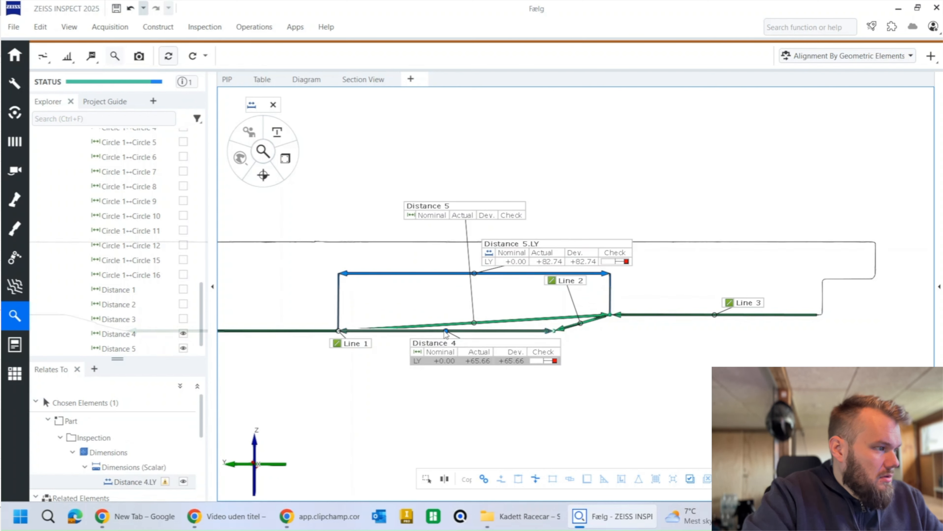
{"action": "left_click_drag", "start_coordinate": [447, 331], "coordinate": [449, 425]}
{"action": "left_click_drag", "start_coordinate": [535, 258], "coordinate": [452, 166]}
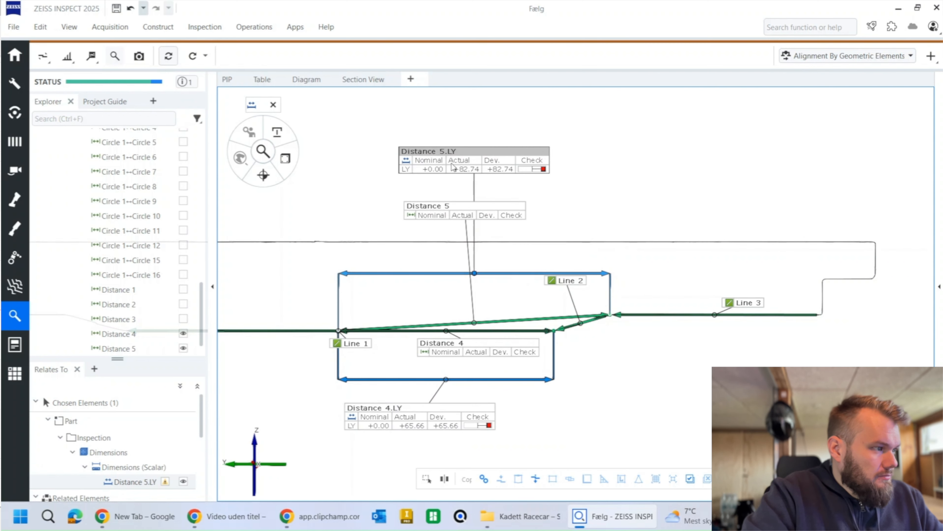
Step: Hide the direct Distance 5 and Distance 4 elements, and open the report page with the step height measurements
{"action": "left_click", "coordinate": [449, 206]}
{"action": "key", "text": "h"}
{"action": "left_click", "coordinate": [442, 345]}
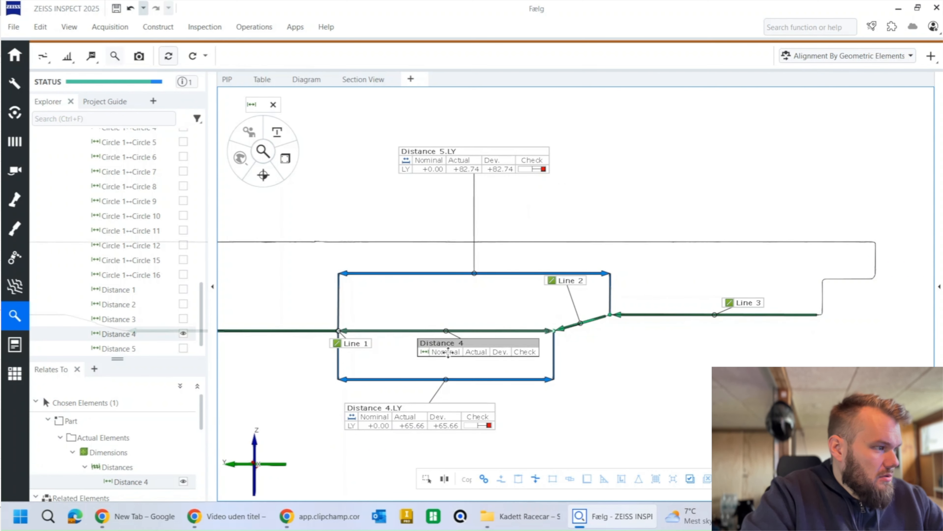
{"action": "key", "text": "h"}
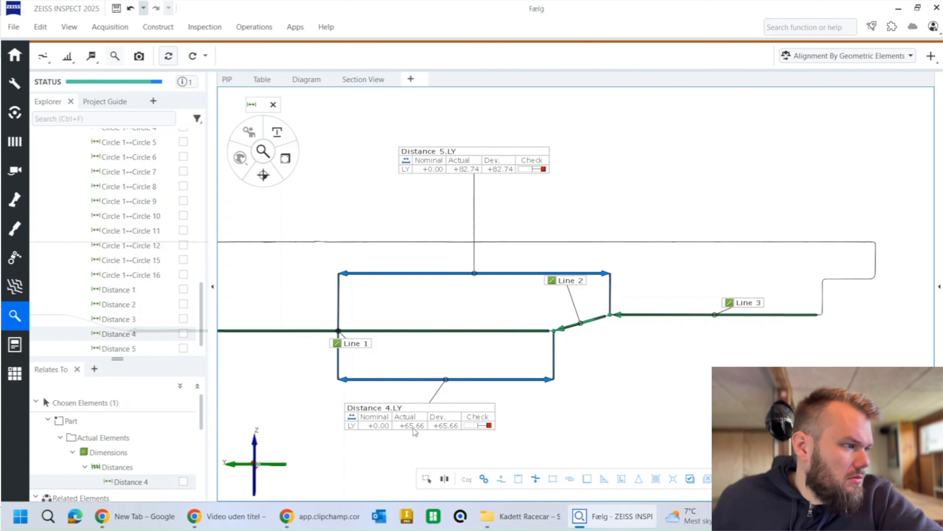
{"action": "left_click", "coordinate": [16, 344]}
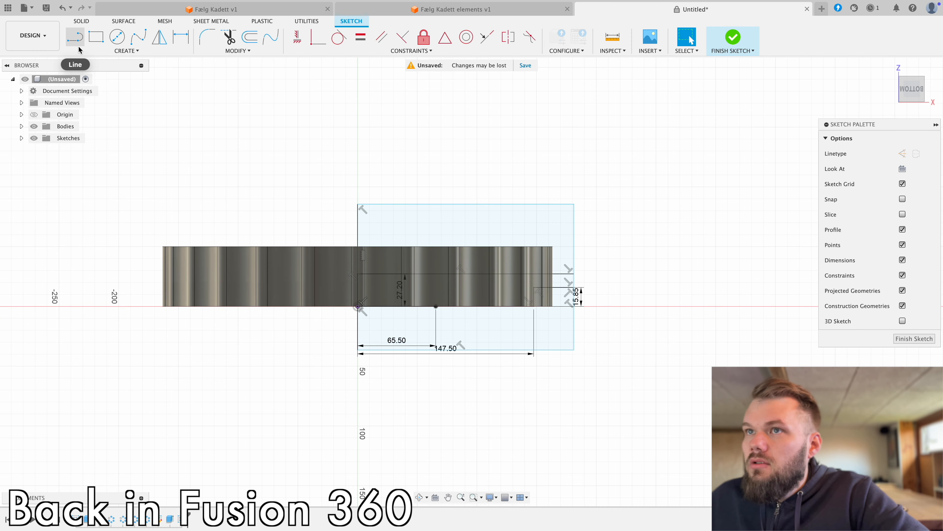
Step: Back in Fusion, sketch a 5 mm vertical line upward from the base line at the 147.5 mm corner
{"action": "left_click", "coordinate": [79, 48]}
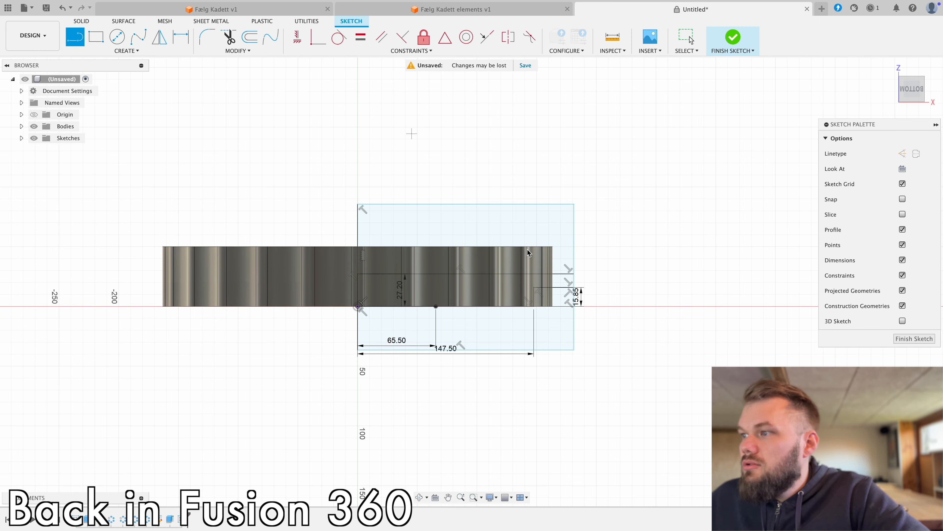
{"action": "scroll", "coordinate": [539, 327], "scroll_direction": "up", "scroll_amount": 5}
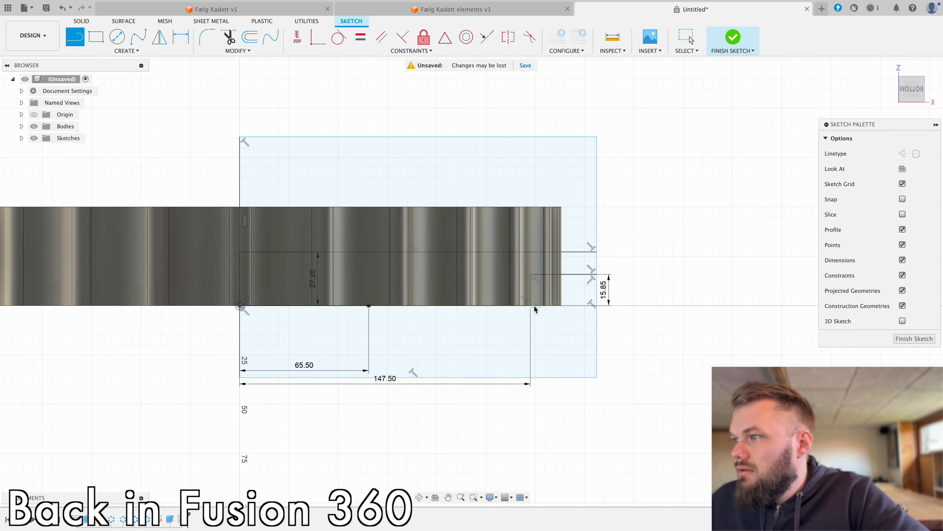
{"action": "left_click", "coordinate": [531, 305]}
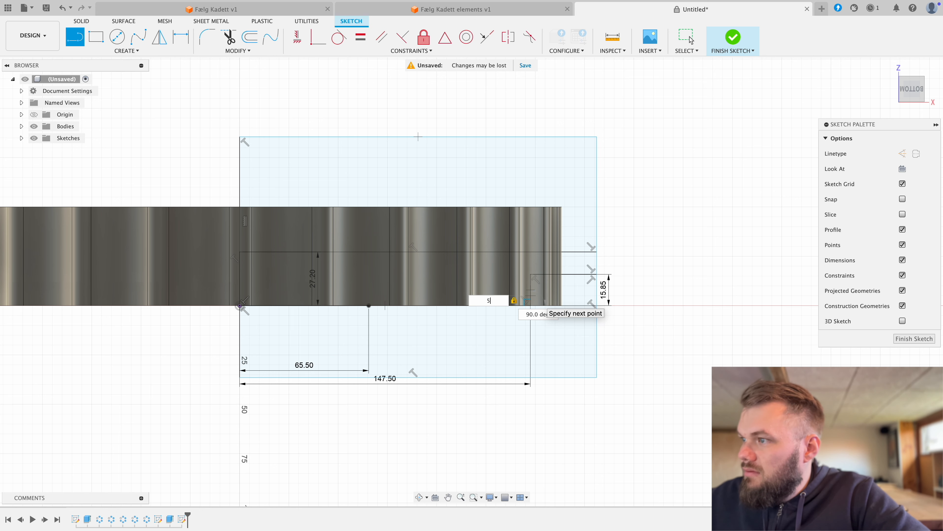
{"action": "type", "text": "5"}
{"action": "key", "text": "Return"}
{"action": "left_click", "coordinate": [690, 40]}
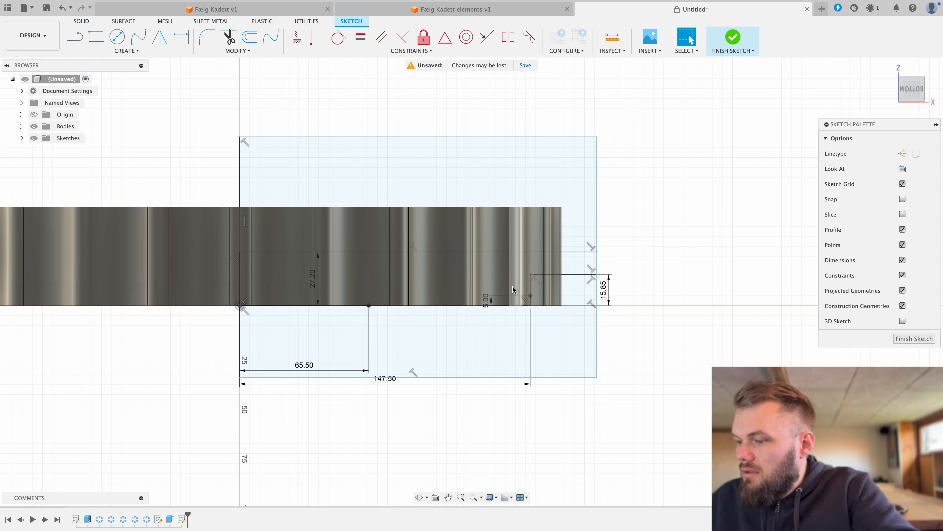
{"action": "key", "text": "l"}
{"action": "left_click", "coordinate": [531, 296]}
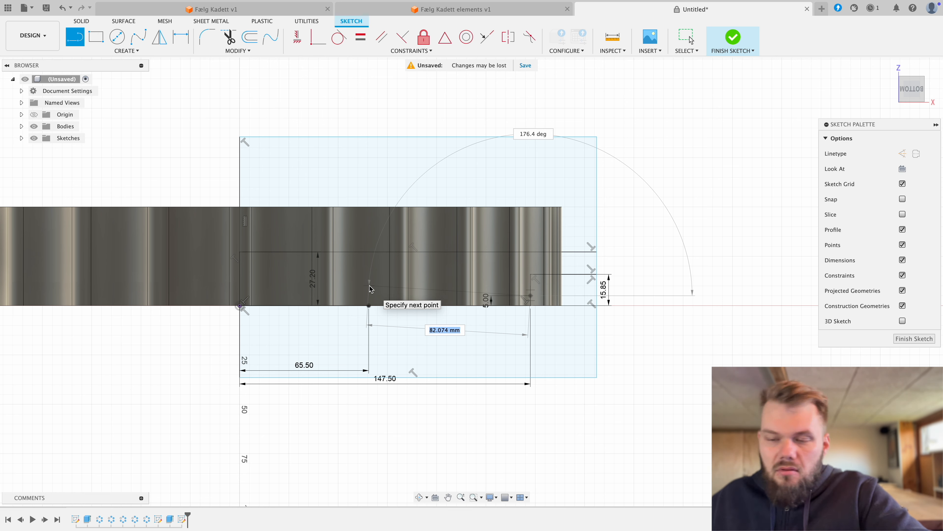
{"action": "key", "text": "Escape"}
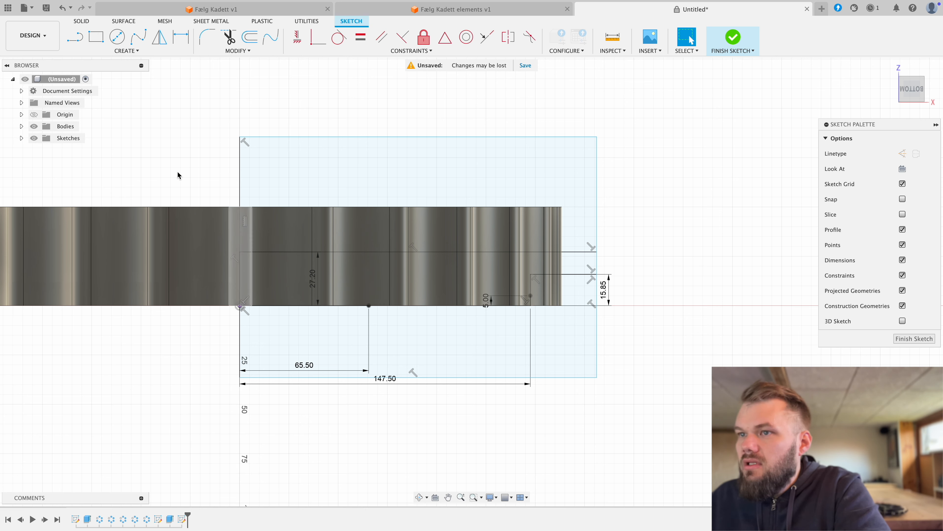
Step: Sketch an 83 mm horizontal line outward from the centre axis, level with the upper end of the 5 mm line
{"action": "key", "text": "l"}
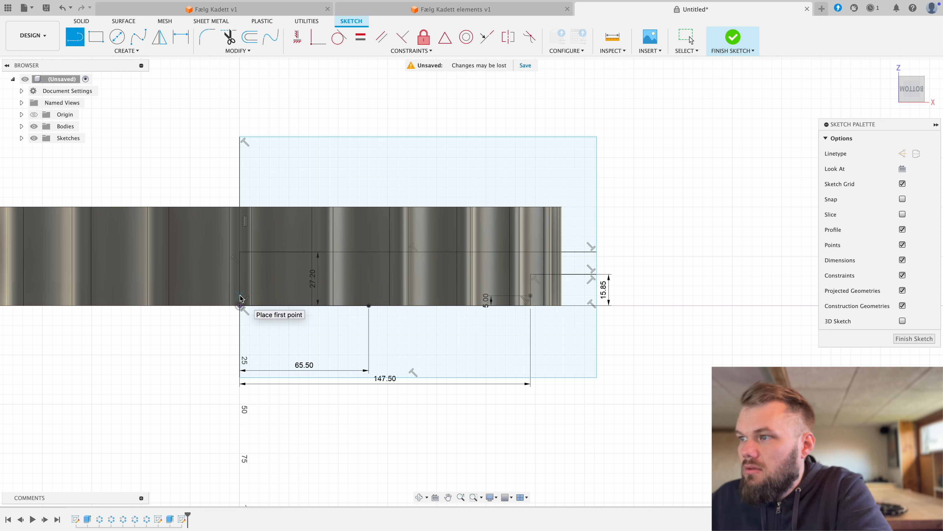
{"action": "left_click", "coordinate": [240, 305]}
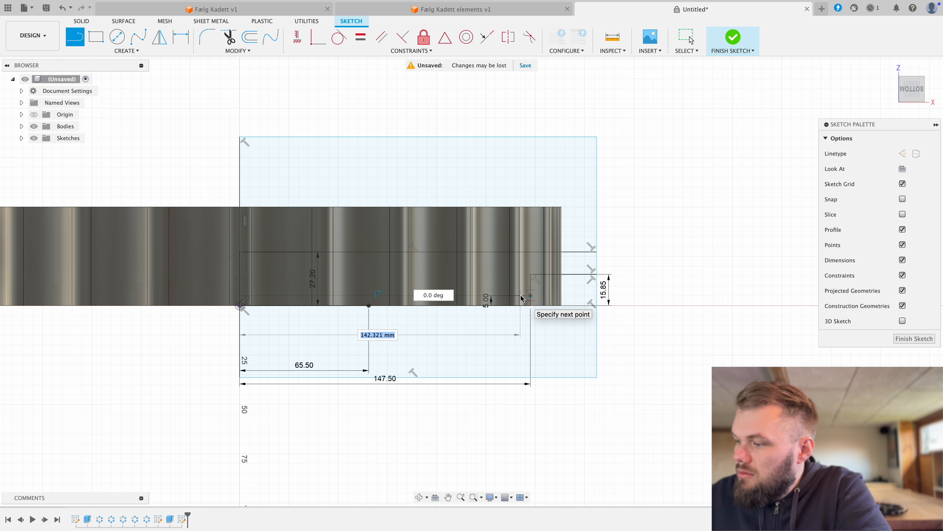
{"action": "type", "text": "83"}
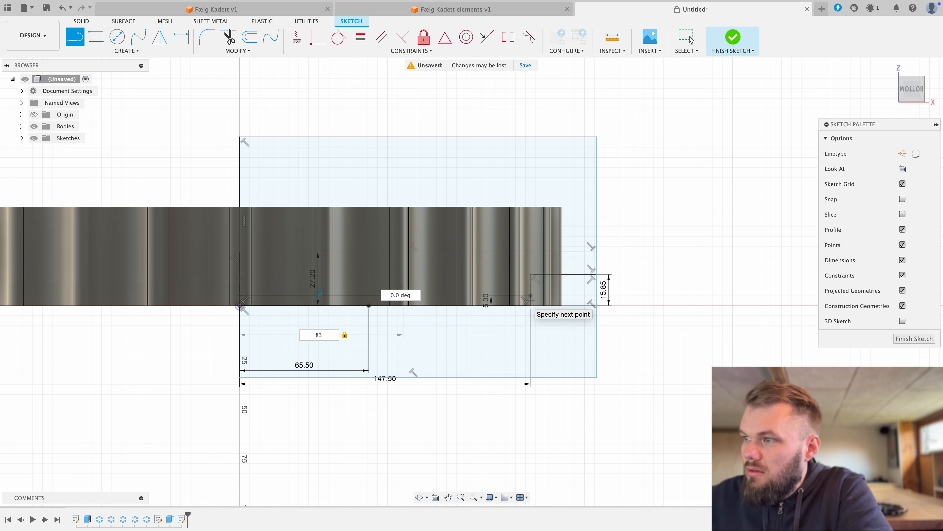
{"action": "key", "text": "Return"}
{"action": "left_click", "coordinate": [687, 37]}
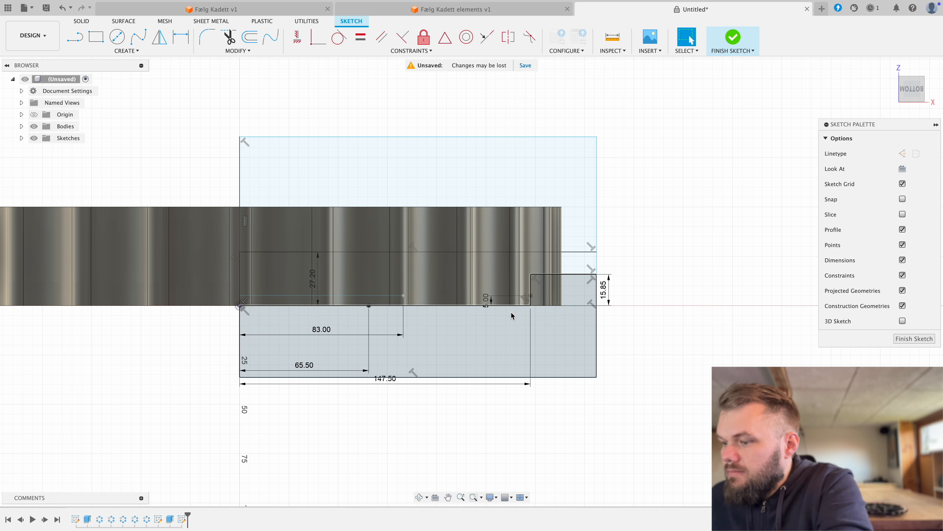
Step: Draw lines from the upper end of the 5 mm line to the 83 mm line's end and down to the 65.5 mm base point
{"action": "key", "text": "l"}
{"action": "left_click", "coordinate": [530, 295]}
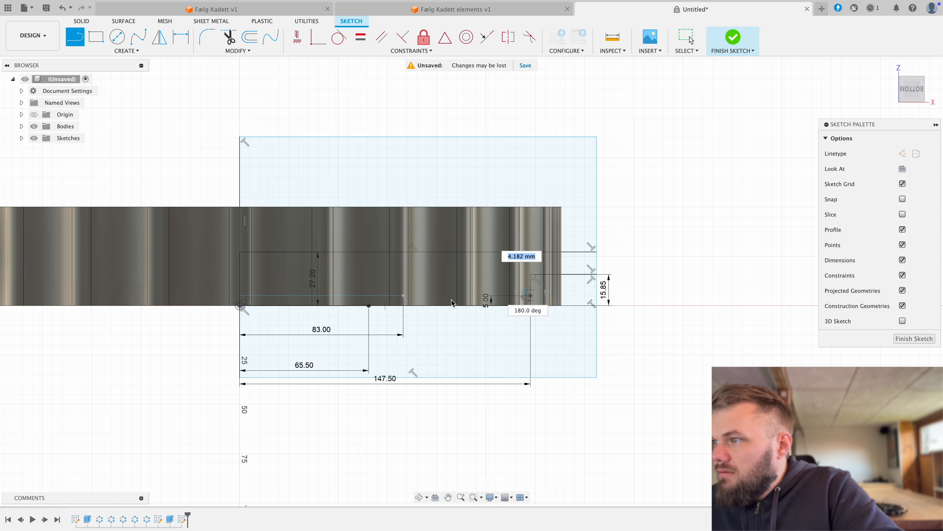
{"action": "left_click", "coordinate": [405, 297]}
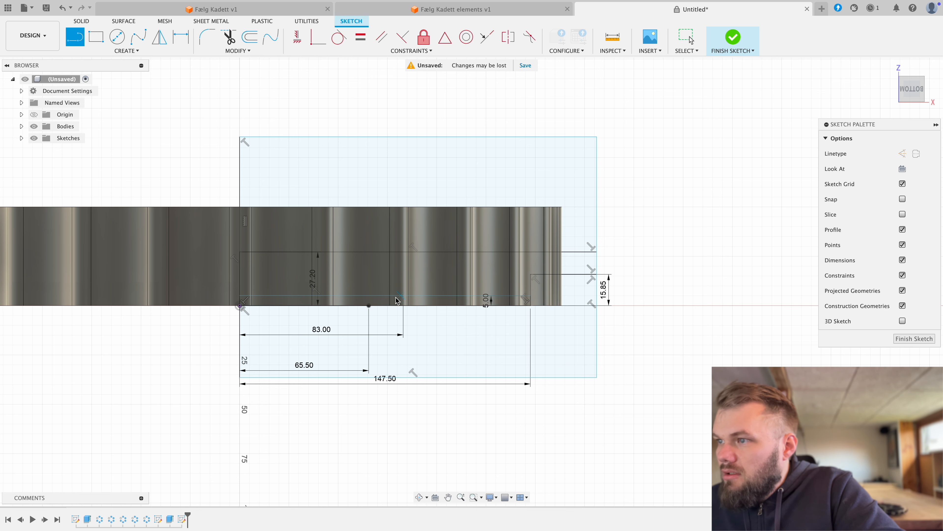
{"action": "left_click", "coordinate": [369, 306]}
{"action": "right_click", "coordinate": [402, 332]}
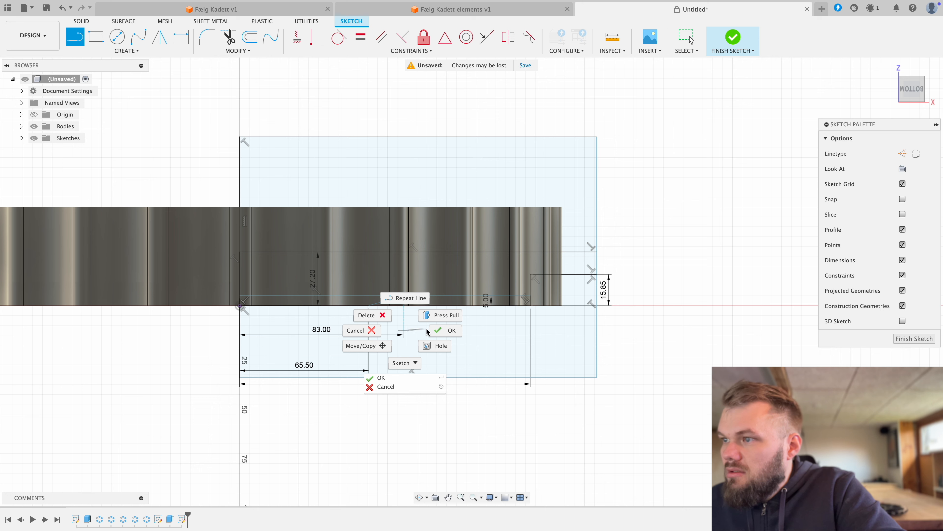
{"action": "left_click", "coordinate": [441, 331]}
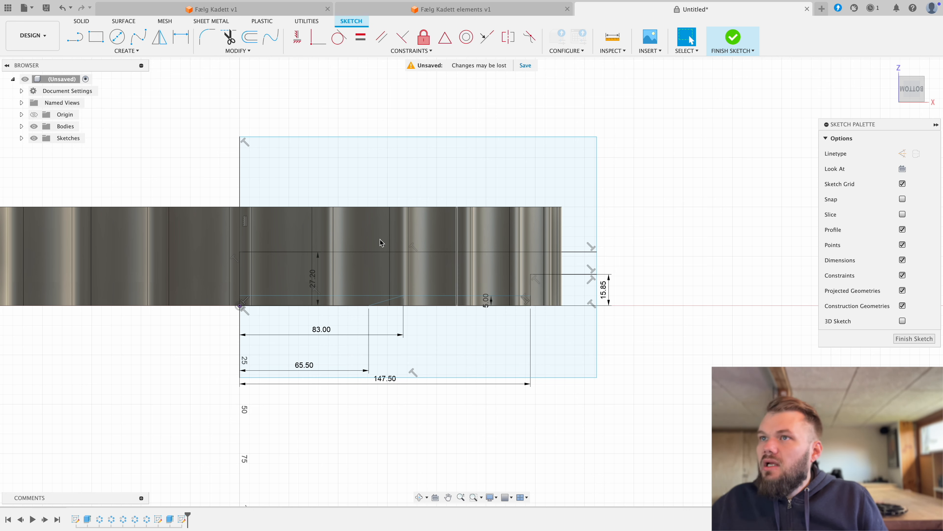
{"action": "left_click", "coordinate": [131, 52]}
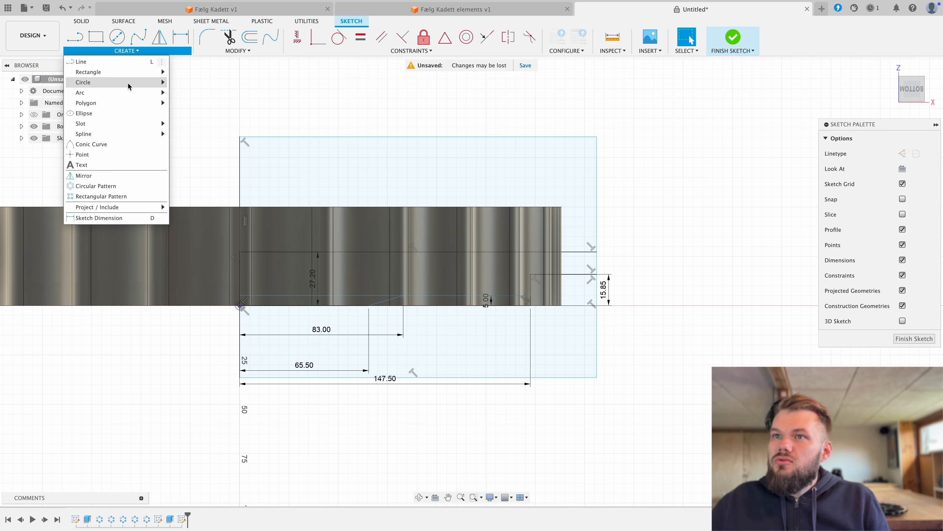
{"action": "mouse_move", "coordinate": [118, 120]}
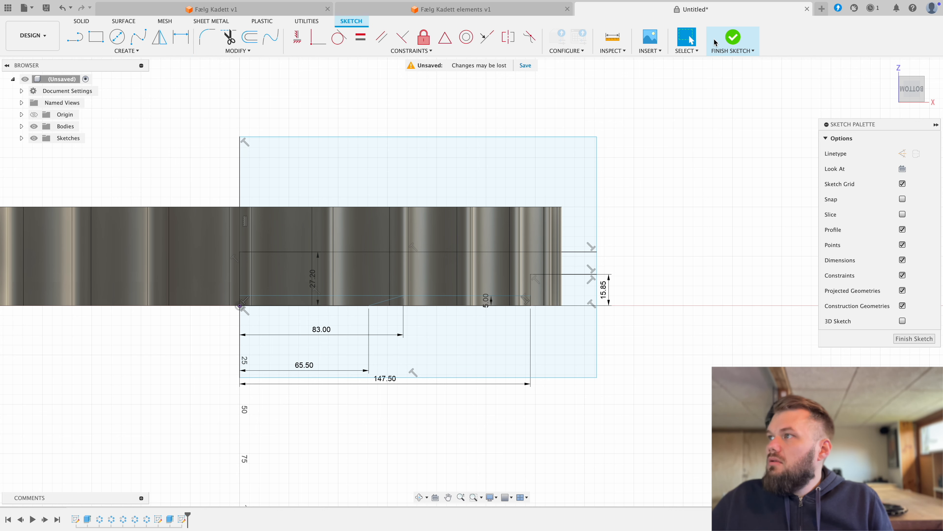
Step: Finish the sketch and revolve-cut every region except the band between the 27.20 mm line and the stepped outline, 360° about the centre bore
{"action": "left_click", "coordinate": [732, 38]}
{"action": "left_click", "coordinate": [117, 37]}
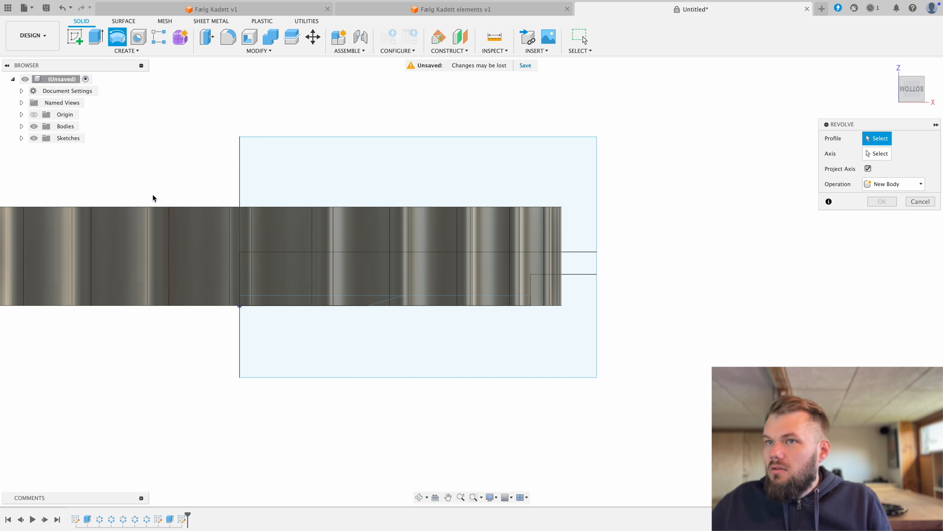
{"action": "left_click", "coordinate": [245, 301]}
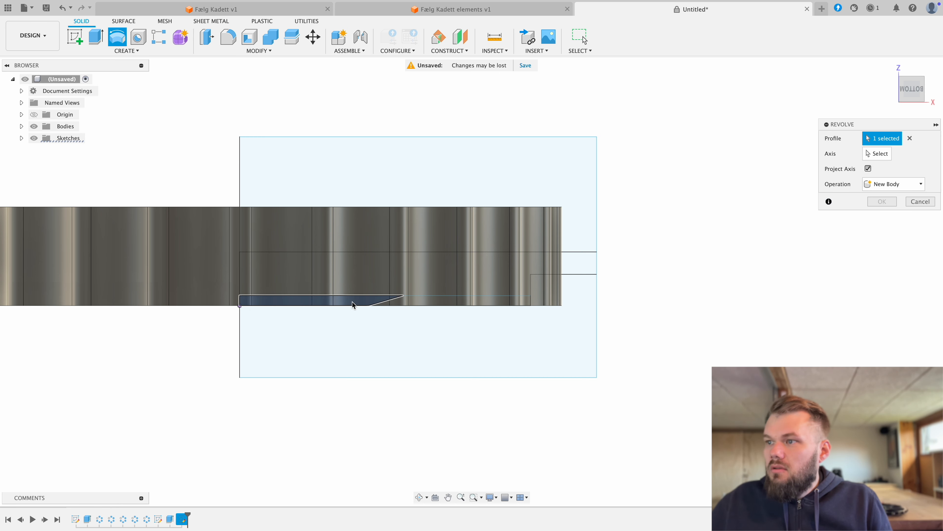
{"action": "left_click", "coordinate": [548, 289]}
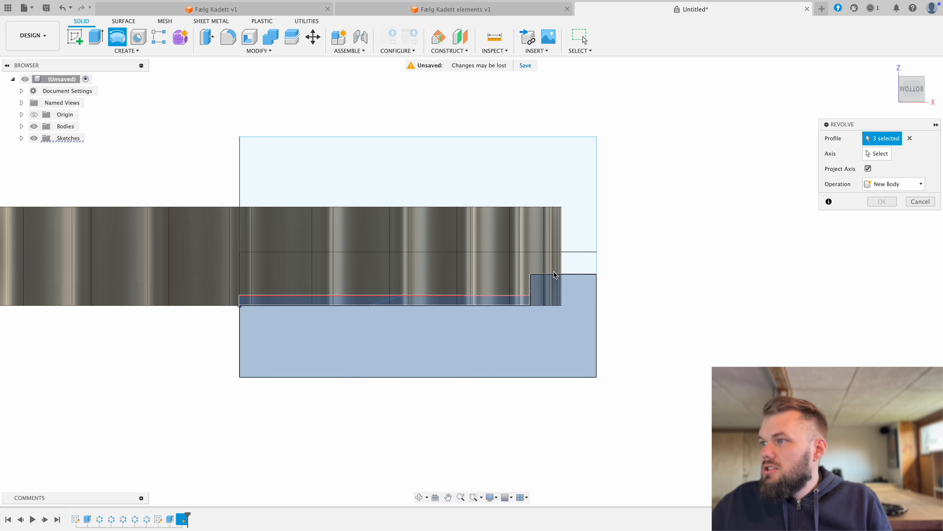
{"action": "left_click", "coordinate": [572, 257]}
{"action": "left_click", "coordinate": [578, 221]}
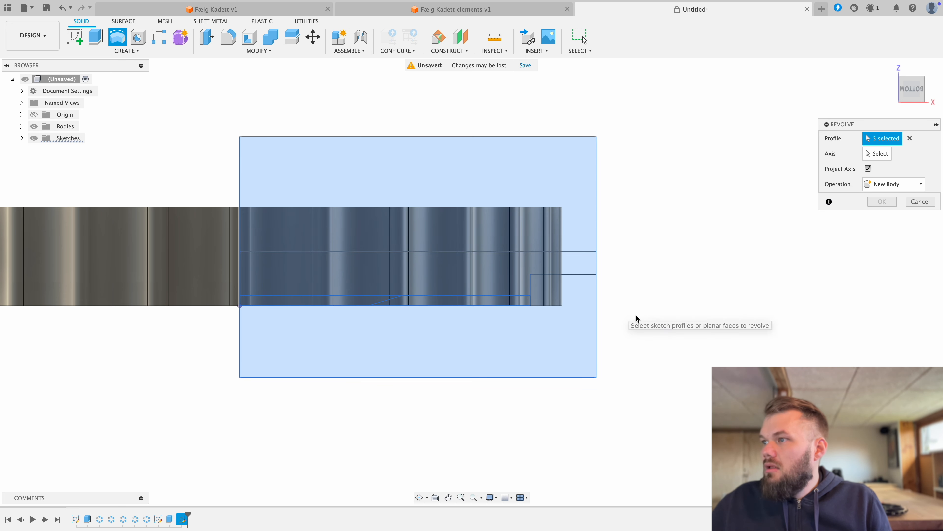
{"action": "left_click", "coordinate": [355, 274]}
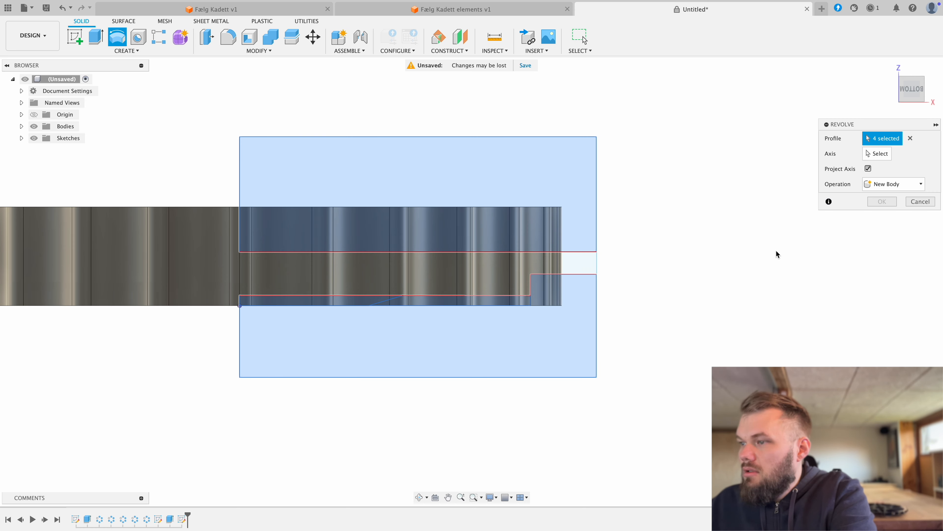
{"action": "middle_click_drag", "start_coordinate": [777, 252], "coordinate": [772, 281], "text": "shift"}
{"action": "left_click", "coordinate": [873, 157]}
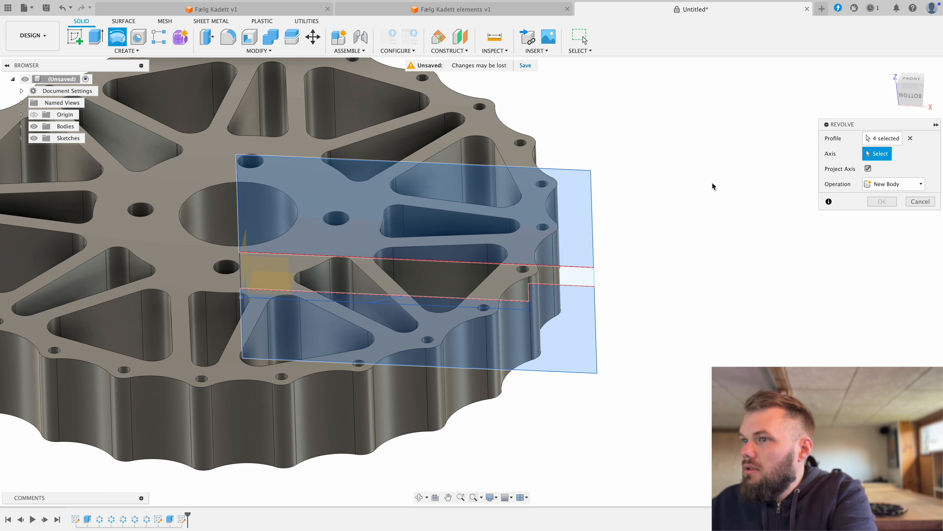
{"action": "left_click", "coordinate": [208, 201]}
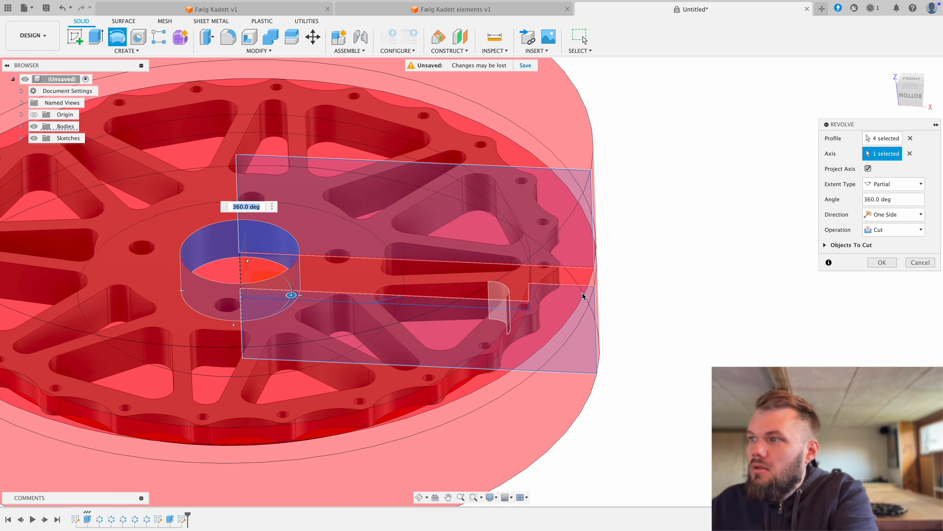
{"action": "left_click", "coordinate": [882, 262]}
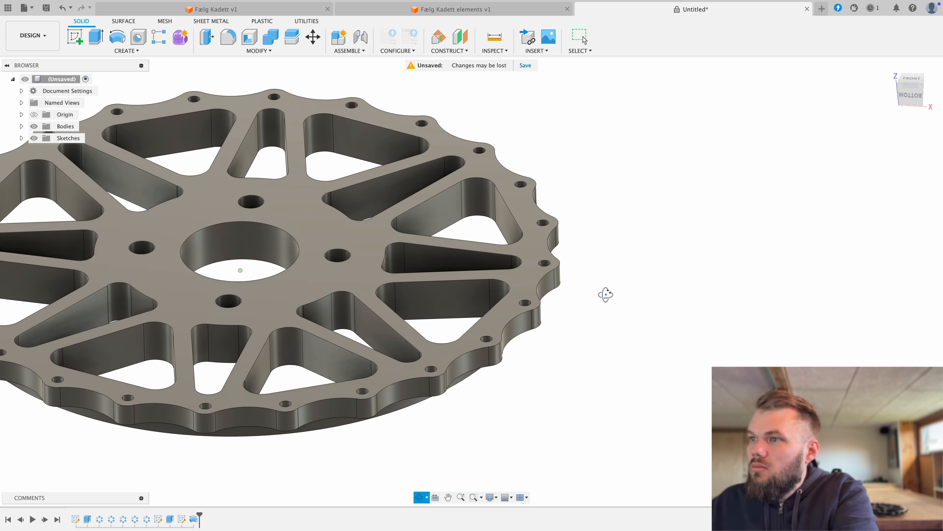
Step: Check the cut wheel from the side and underside, and make Sketch3 visible again
{"action": "middle_click_drag", "start_coordinate": [606, 294], "coordinate": [630, 283], "text": "shift"}
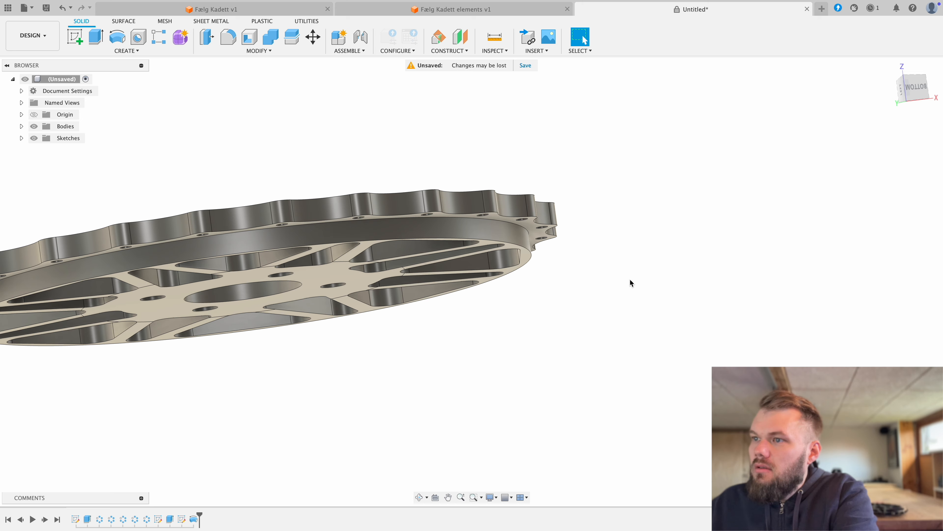
{"action": "left_click", "coordinate": [910, 90]}
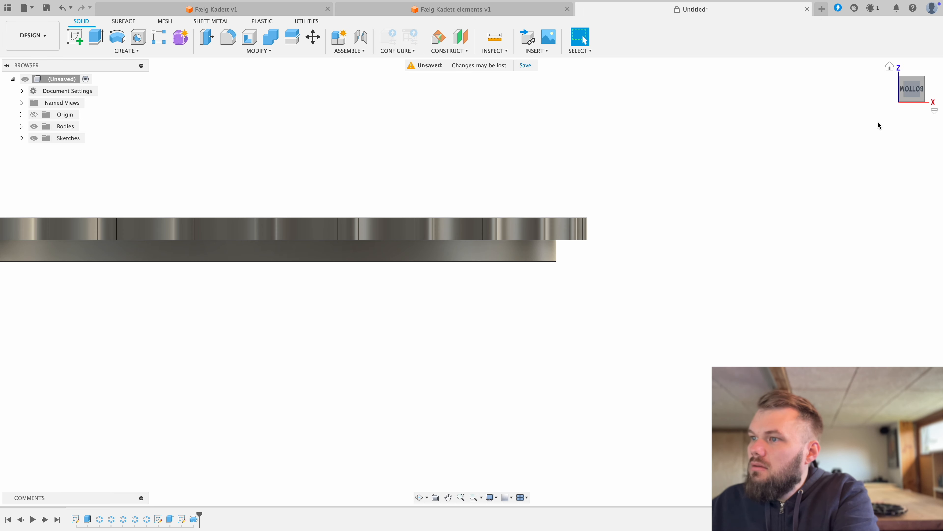
{"action": "mouse_move", "coordinate": [516, 334]}
{"action": "middle_mouse_down", "text": "shift"}
{"action": "mouse_move", "coordinate": [516, 259]}
{"action": "mouse_move", "coordinate": [513, 319]}
{"action": "mouse_move", "coordinate": [523, 326]}
{"action": "mouse_move", "coordinate": [532, 295]}
{"action": "mouse_move", "coordinate": [524, 331]}
{"action": "middle_mouse_up", "text": "shift"}
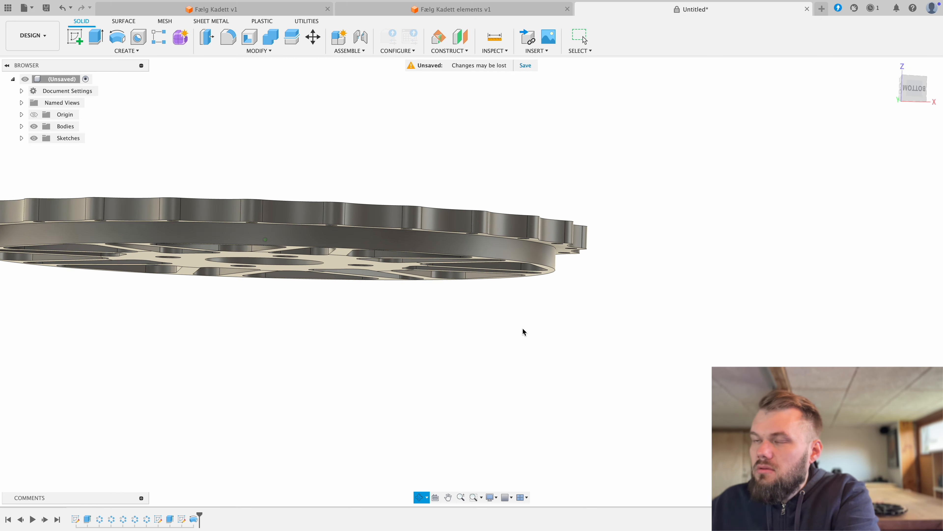
{"action": "left_click", "coordinate": [22, 138]}
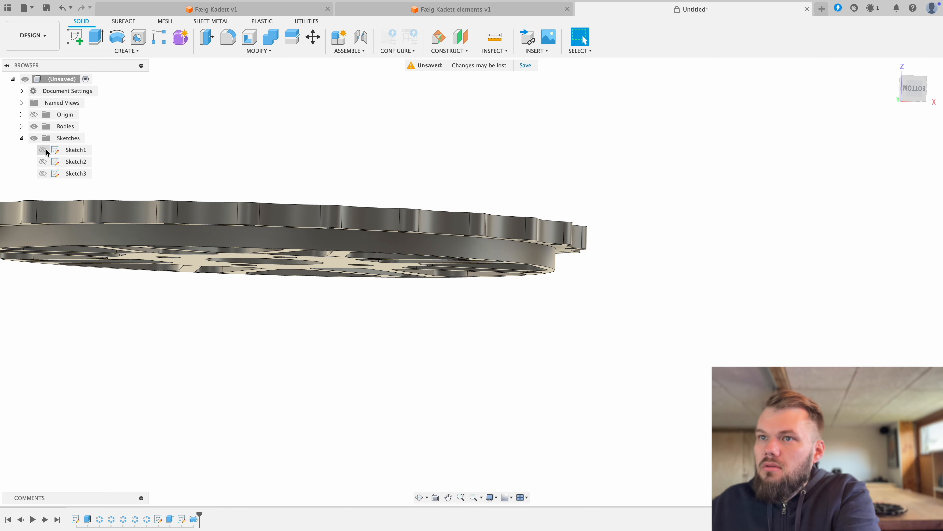
{"action": "left_click", "coordinate": [43, 173]}
{"action": "left_click", "coordinate": [419, 326]}
{"action": "mouse_move", "coordinate": [419, 326]}
{"action": "middle_mouse_down", "text": "shift"}
{"action": "mouse_move", "coordinate": [416, 314]}
{"action": "mouse_move", "coordinate": [408, 326]}
{"action": "middle_mouse_up", "text": "shift"}
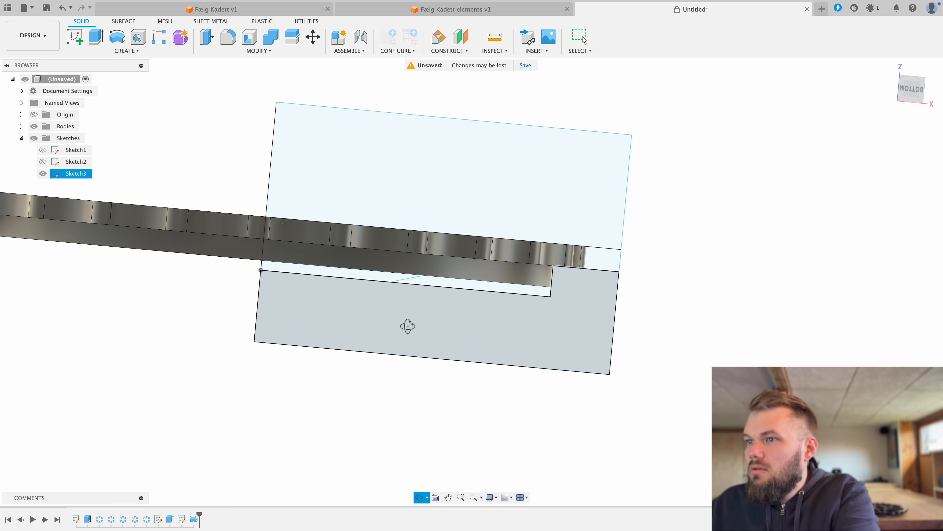
{"action": "key", "text": "Escape"}
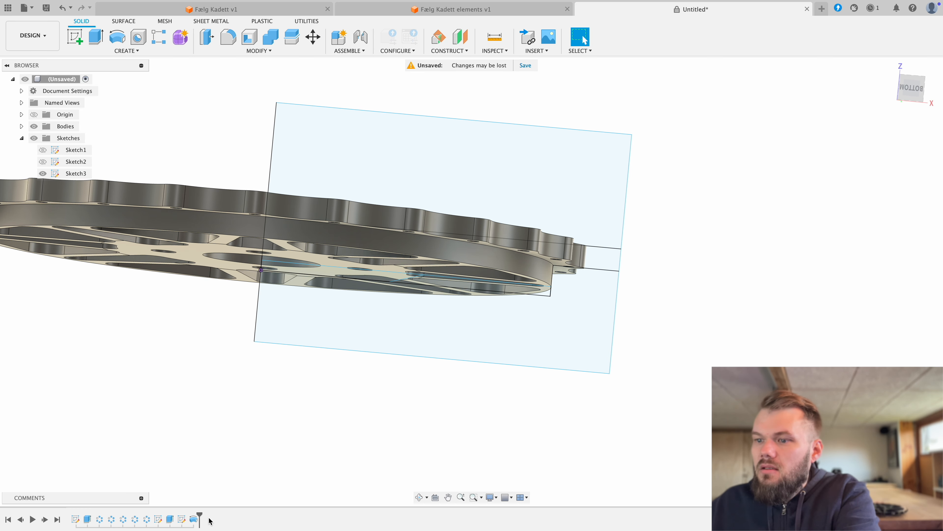
Step: Edit the revolve cut and remove the thin hub region with the sloped edge from its profiles
{"action": "right_click", "coordinate": [196, 522]}
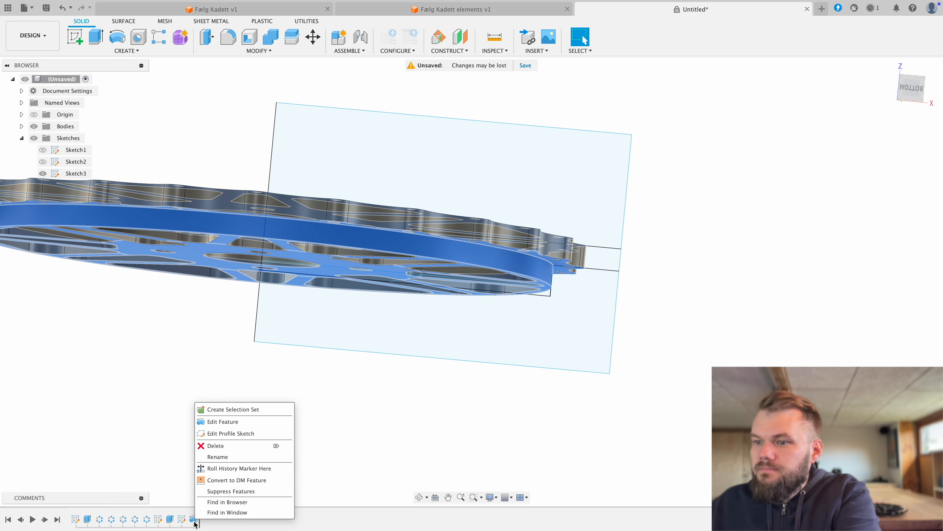
{"action": "left_click", "coordinate": [234, 421]}
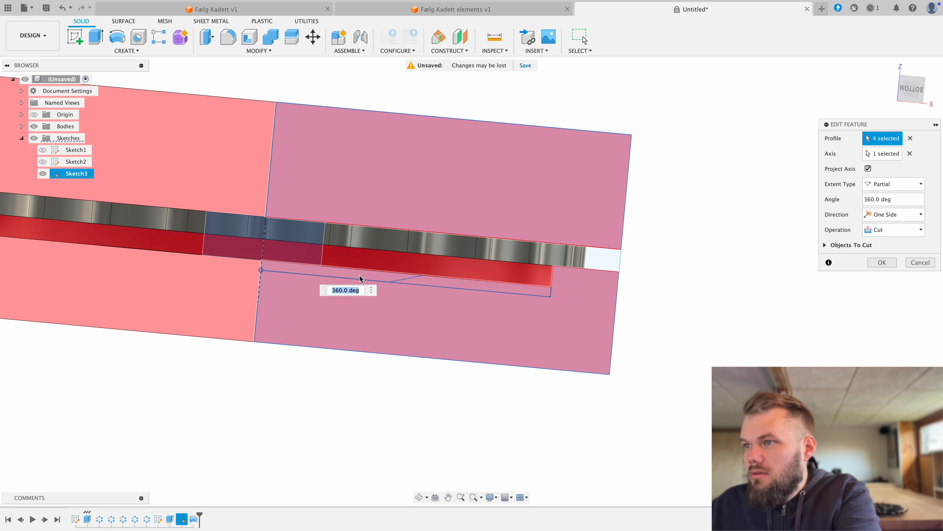
{"action": "left_click", "coordinate": [359, 275]}
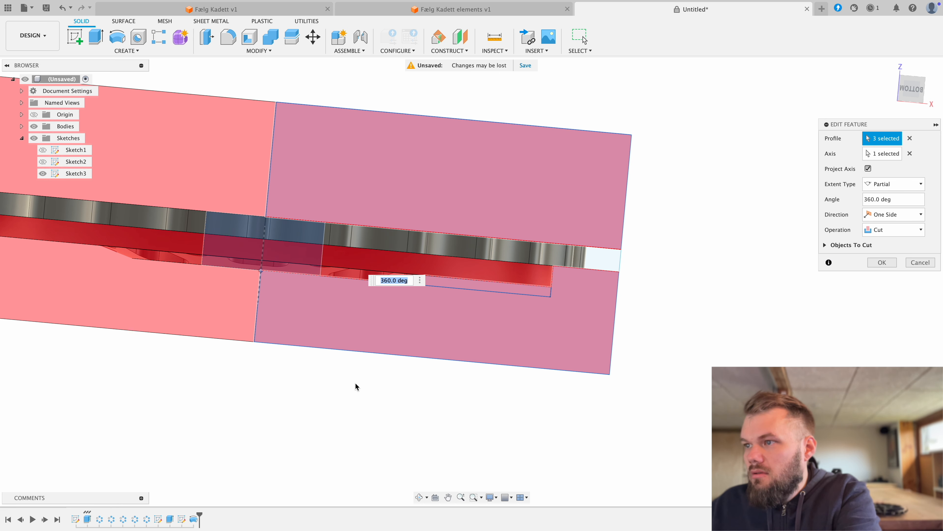
{"action": "left_click", "coordinate": [883, 263]}
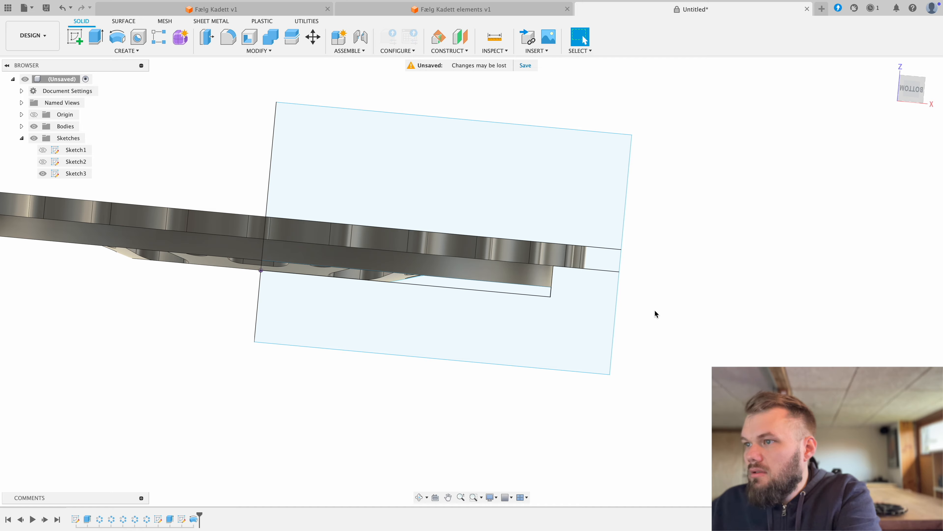
Step: Check the raised hub and spokes of the wheel from several angles, and hide Sketch3
{"action": "left_click_drag", "start_coordinate": [646, 331], "coordinate": [500, 324]}
{"action": "key", "text": "Escape"}
{"action": "scroll", "coordinate": [472, 312], "scroll_direction": "up", "scroll_amount": 1}
{"action": "scroll", "coordinate": [400, 278], "scroll_direction": "down", "scroll_amount": 5}
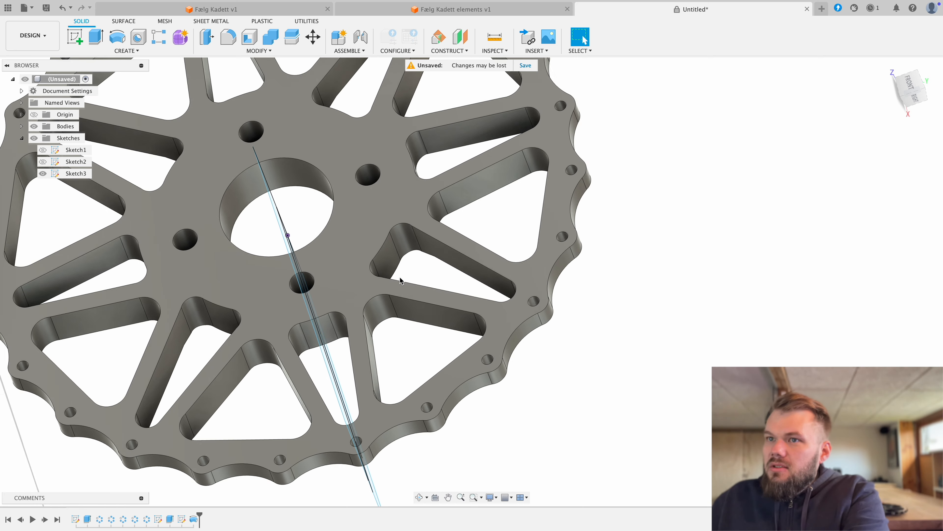
{"action": "middle_click_drag", "start_coordinate": [448, 263], "coordinate": [451, 231], "text": "shift"}
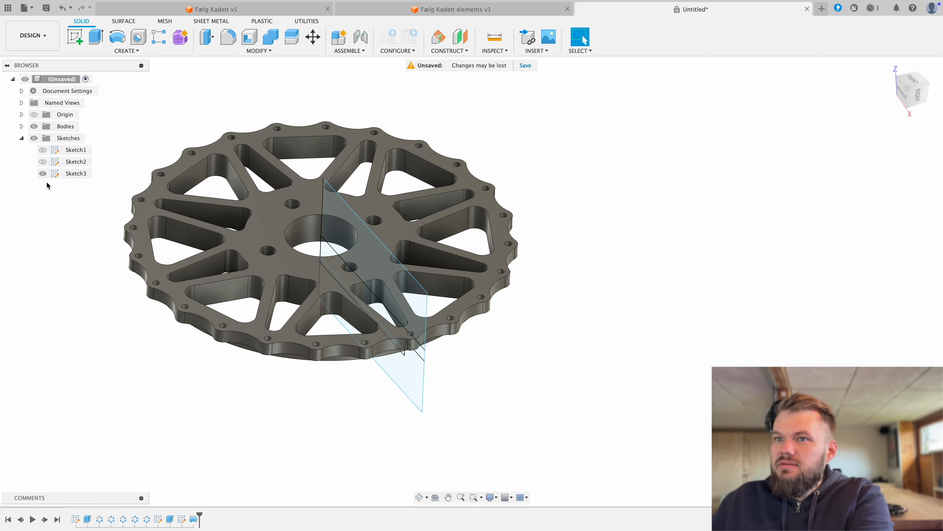
{"action": "left_click", "coordinate": [43, 173]}
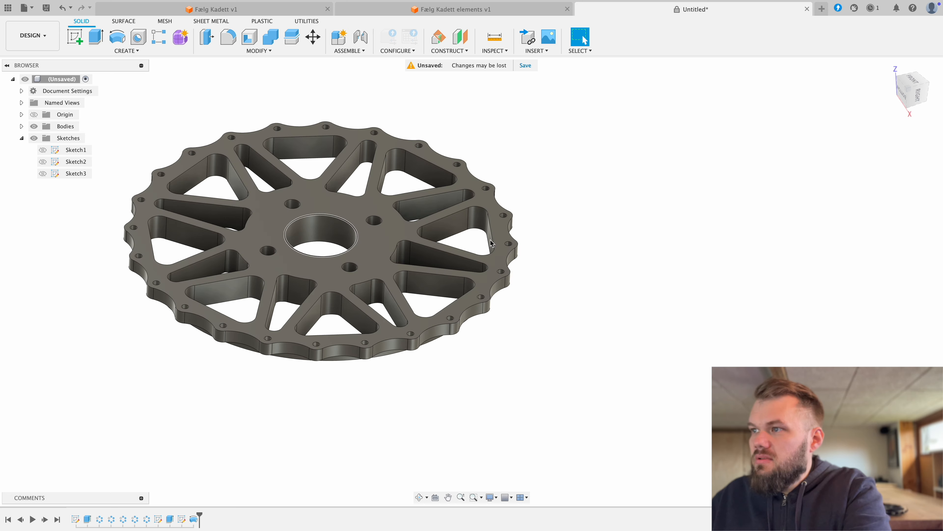
{"action": "middle_click_drag", "start_coordinate": [564, 230], "coordinate": [602, 306], "text": "shift"}
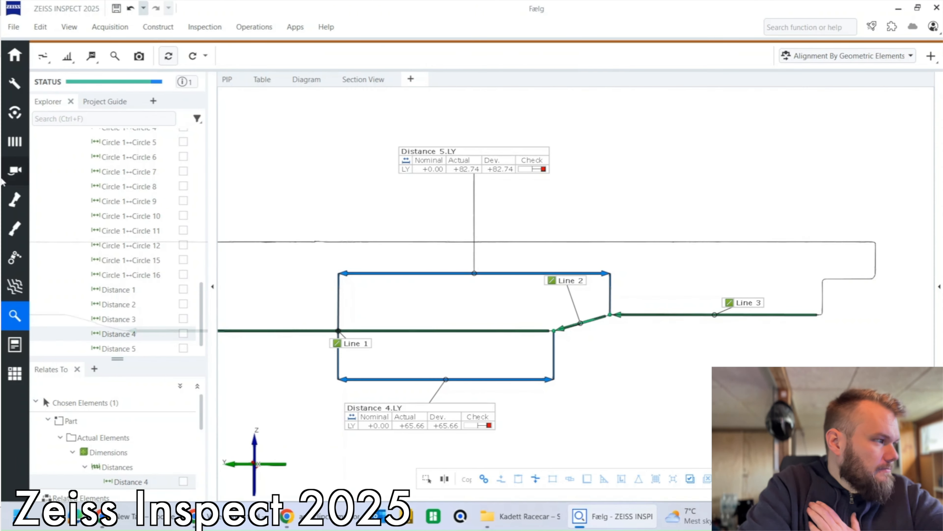
Step: In ZEISS INSPECT, display only the wheel's part mesh in the 3D view
{"action": "scroll", "coordinate": [97, 221], "scroll_direction": "up", "scroll_amount": 12}
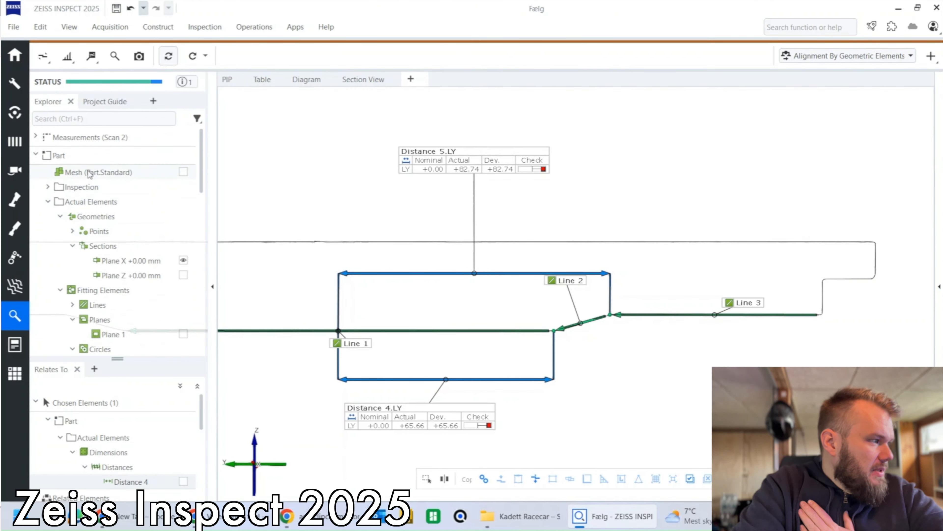
{"action": "left_click_drag", "start_coordinate": [89, 173], "coordinate": [542, 261]}
{"action": "scroll", "coordinate": [465, 246], "scroll_direction": "down", "scroll_amount": 4}
Step: Construct a Gaussian best-fit fitting plane with 3 sigma used points on the raised hub face around the centre bore
{"action": "left_click", "coordinate": [149, 28]}
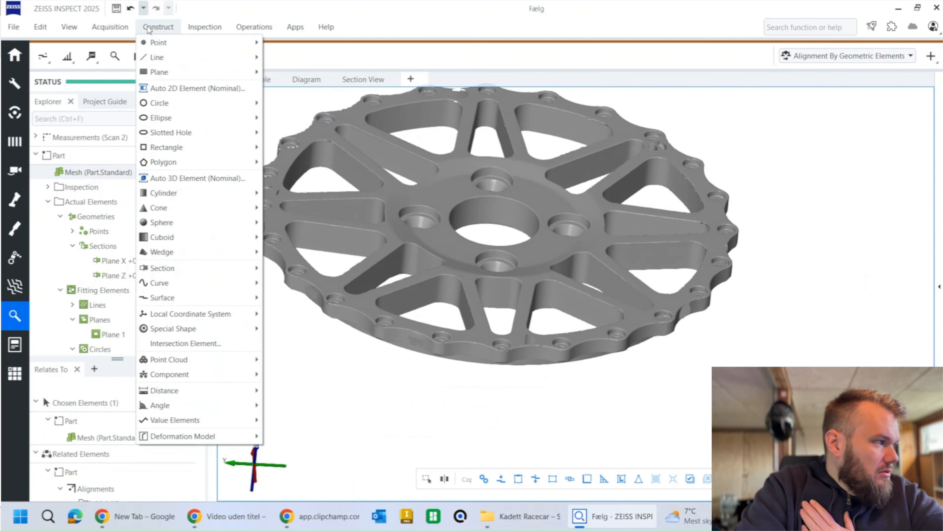
{"action": "mouse_move", "coordinate": [174, 72]}
{"action": "left_click", "coordinate": [297, 239]}
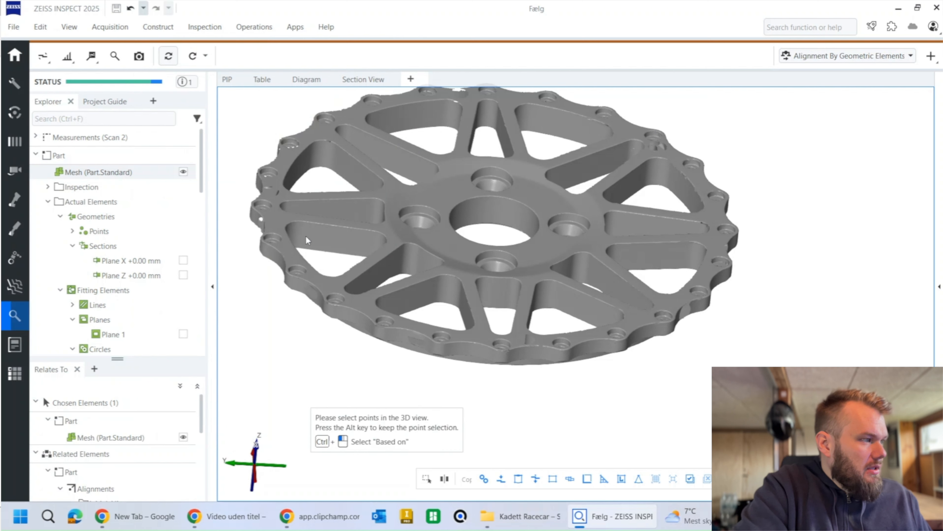
{"action": "left_click", "coordinate": [450, 195]}
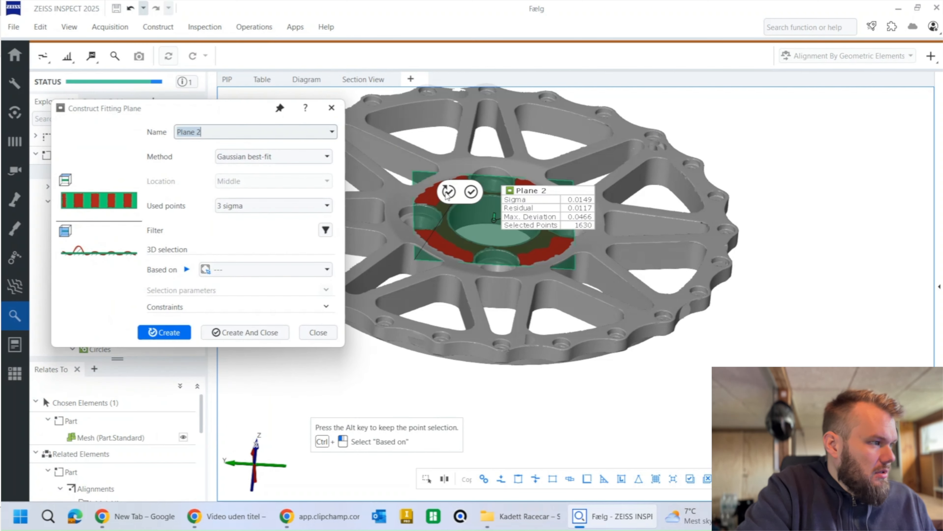
{"action": "left_click", "coordinate": [447, 193]}
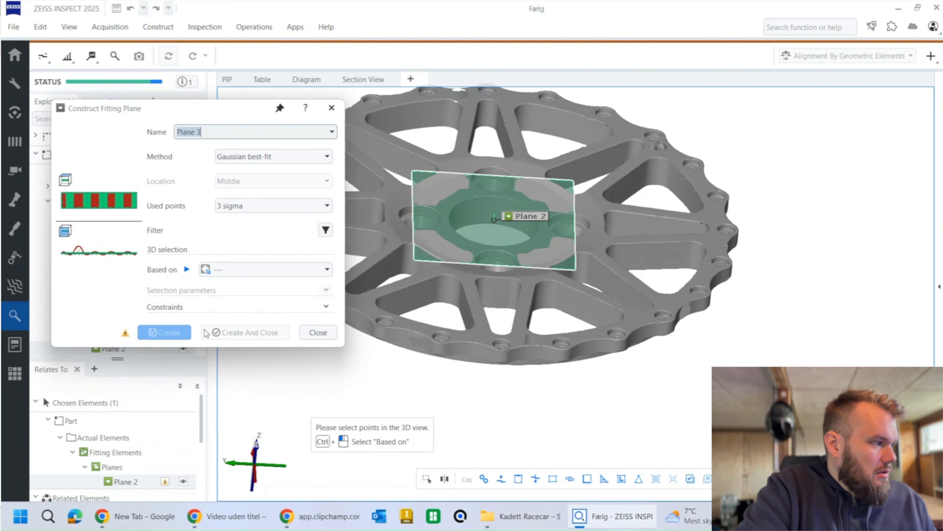
{"action": "left_click", "coordinate": [308, 334]}
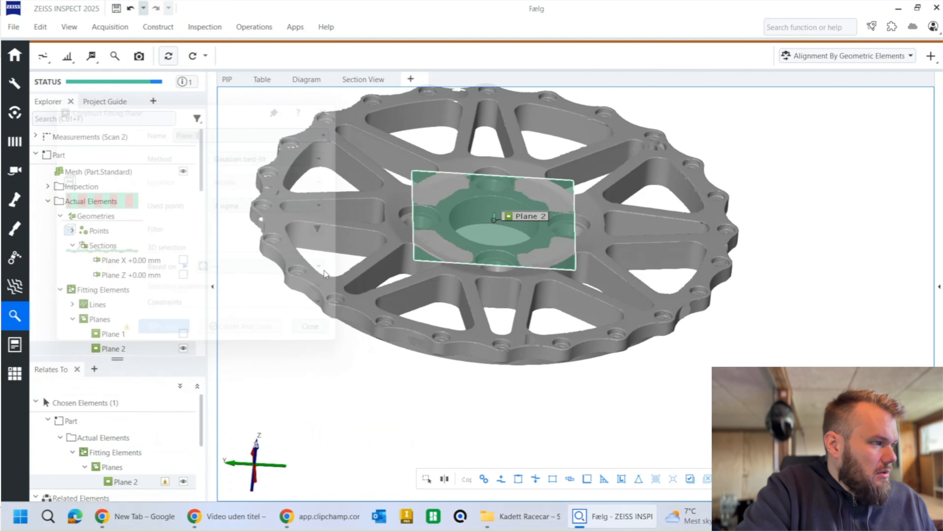
Step: Hide Plane 2 and display only the wheel mesh in the 3D view
{"action": "left_click", "coordinate": [159, 27]}
{"action": "mouse_move", "coordinate": [156, 42]}
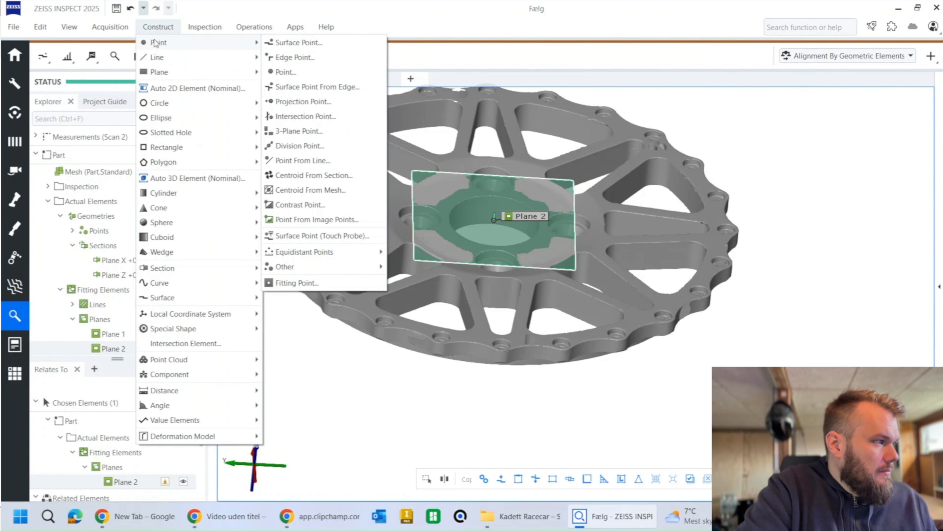
{"action": "mouse_move", "coordinate": [209, 397]}
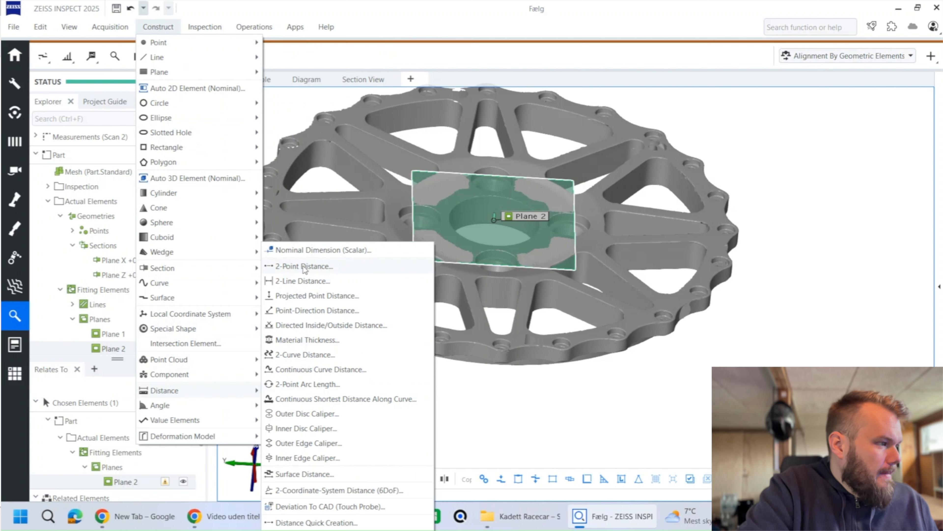
{"action": "left_click", "coordinate": [159, 27]}
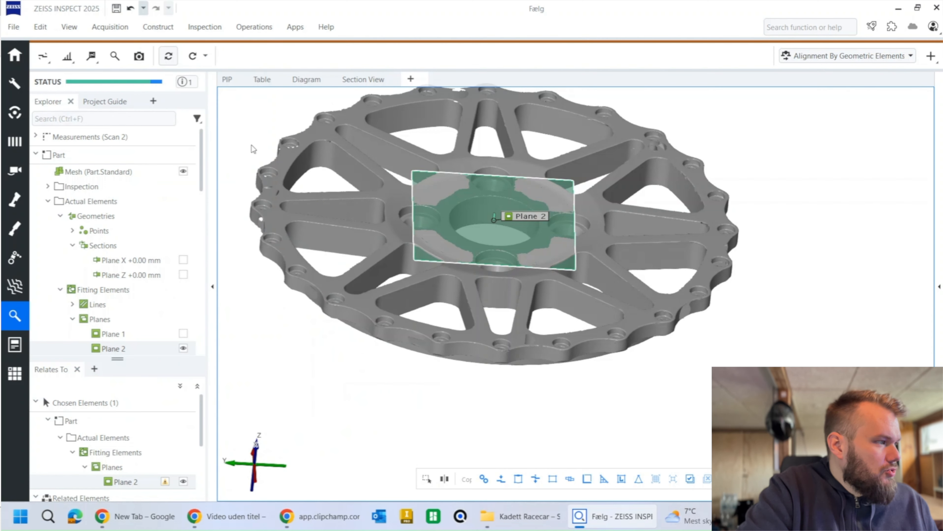
{"action": "left_click", "coordinate": [289, 180]}
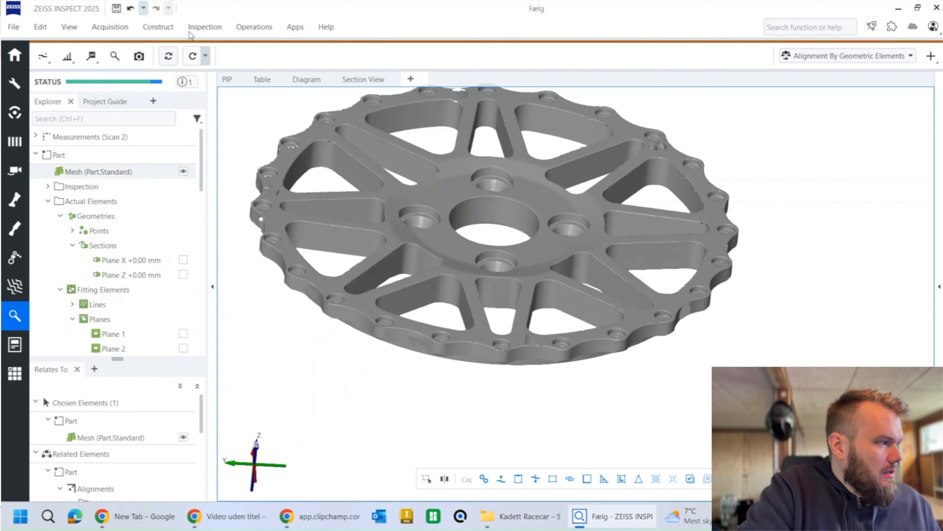
Step: Set up an outer disc caliper with Point 1 on the raised hub face, Point 2 on the opposite face at Z 0, and direction Z+
{"action": "left_click", "coordinate": [169, 31]}
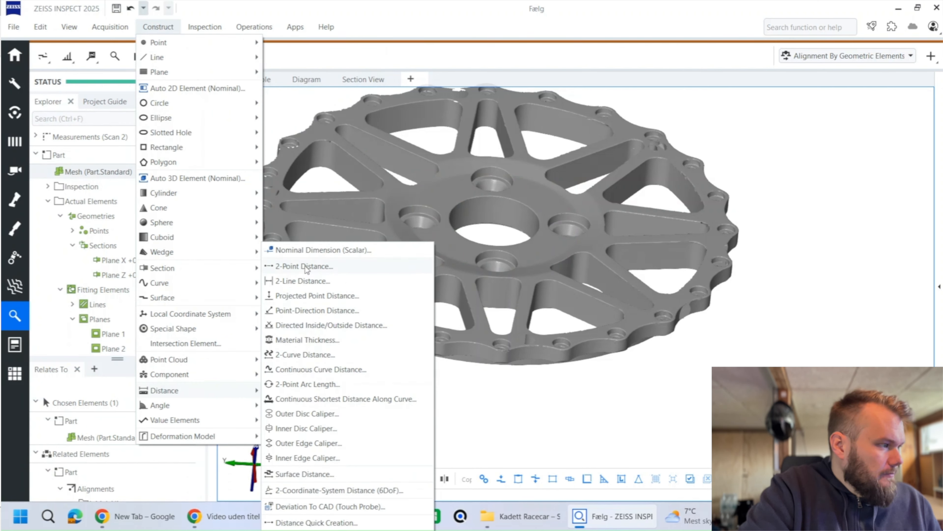
{"action": "left_click", "coordinate": [297, 414]}
{"action": "scroll", "coordinate": [468, 259], "scroll_direction": "up", "scroll_amount": 5}
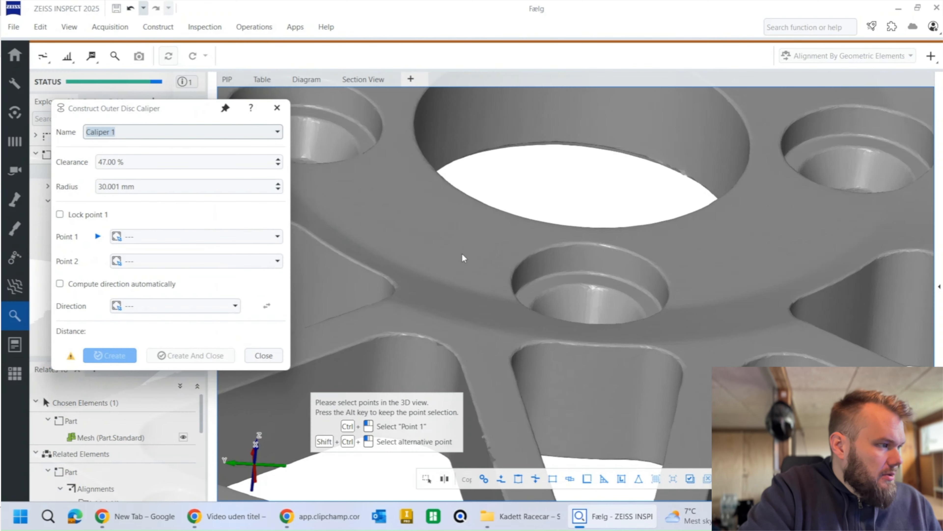
{"action": "left_click", "coordinate": [450, 230]}
{"action": "mouse_move", "coordinate": [472, 264]}
{"action": "left_mouse_down"}
{"action": "mouse_move", "coordinate": [467, 133]}
{"action": "mouse_move", "coordinate": [461, 290]}
{"action": "left_mouse_up"}
{"action": "left_click", "coordinate": [458, 327]}
{"action": "left_click_drag", "start_coordinate": [458, 327], "coordinate": [472, 270]}
{"action": "scroll", "coordinate": [462, 277], "scroll_direction": "down", "scroll_amount": 5}
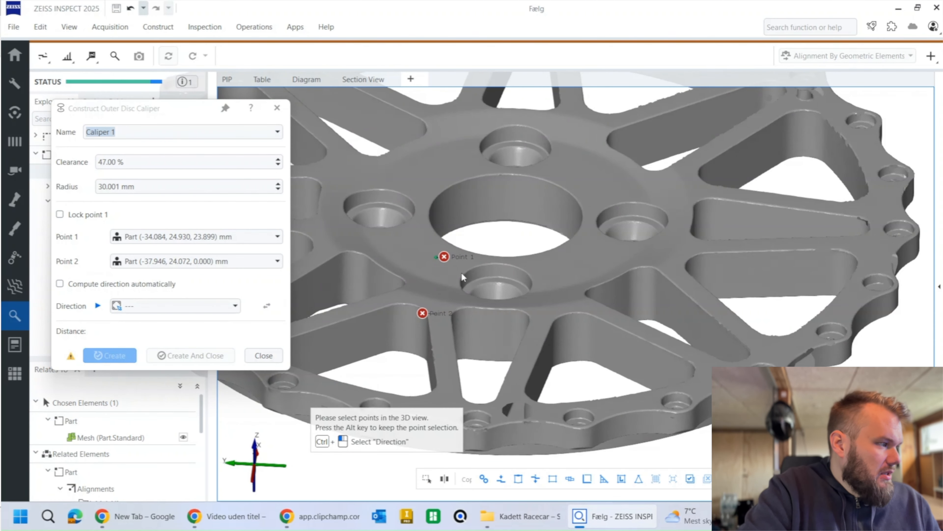
{"action": "left_click", "coordinate": [225, 308]}
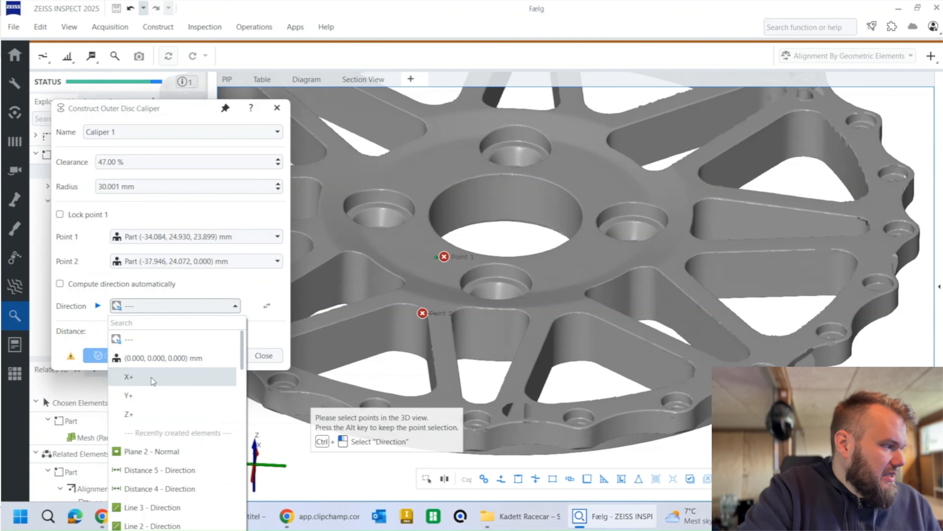
{"action": "left_click", "coordinate": [139, 413]}
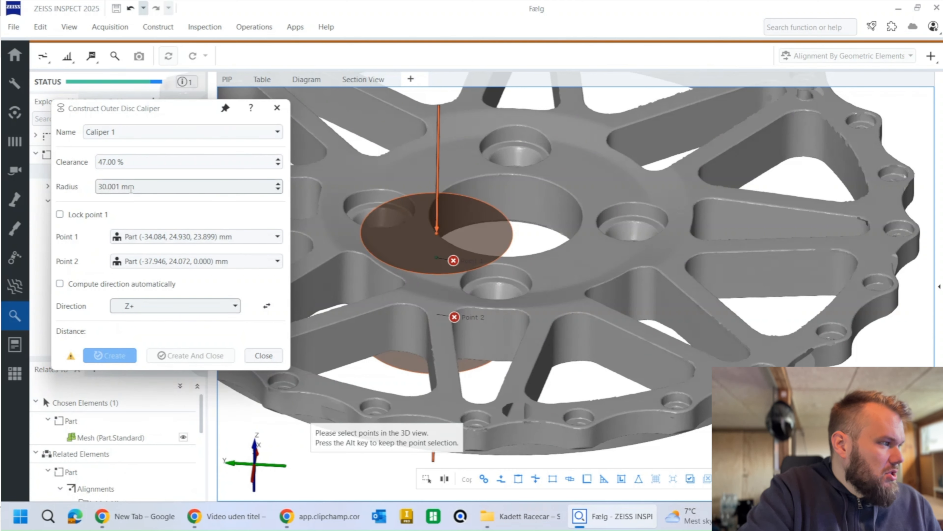
Step: Set the caliper's radius to 0.001 mm, select the entire wheel mesh as its measuring data, and create the caliper
{"action": "scroll", "coordinate": [131, 189], "scroll_direction": "down", "scroll_amount": 20}
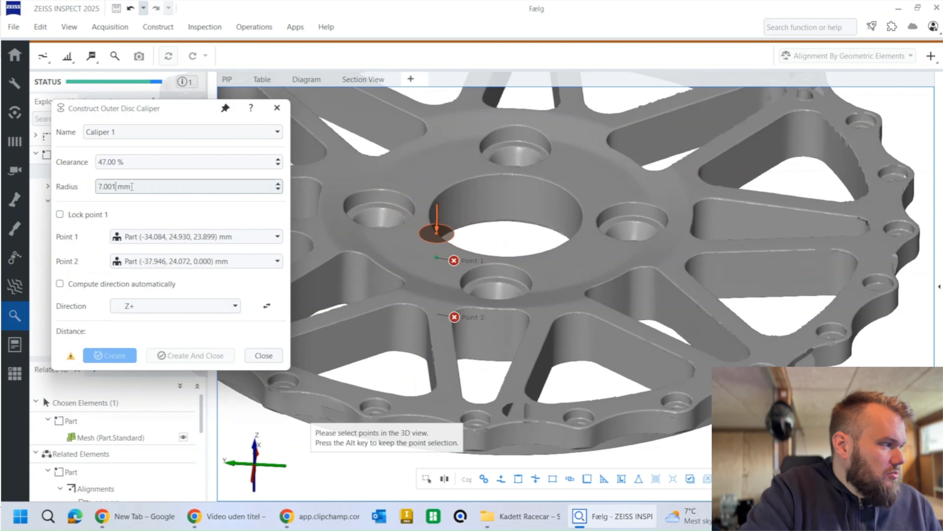
{"action": "scroll", "coordinate": [434, 257], "scroll_direction": "up", "scroll_amount": 5}
{"action": "scroll", "coordinate": [434, 256], "scroll_direction": "down", "scroll_amount": 5}
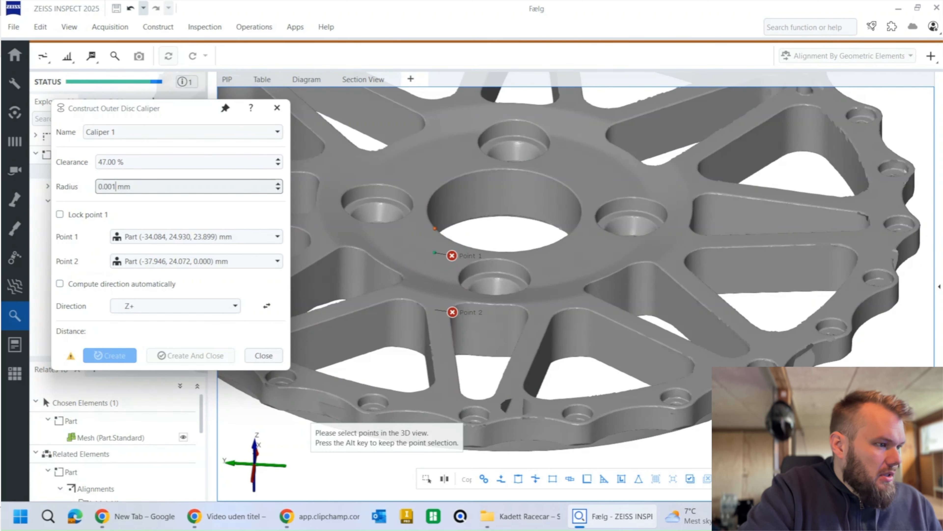
{"action": "right_click", "coordinate": [745, 158]}
{"action": "left_click", "coordinate": [776, 356]}
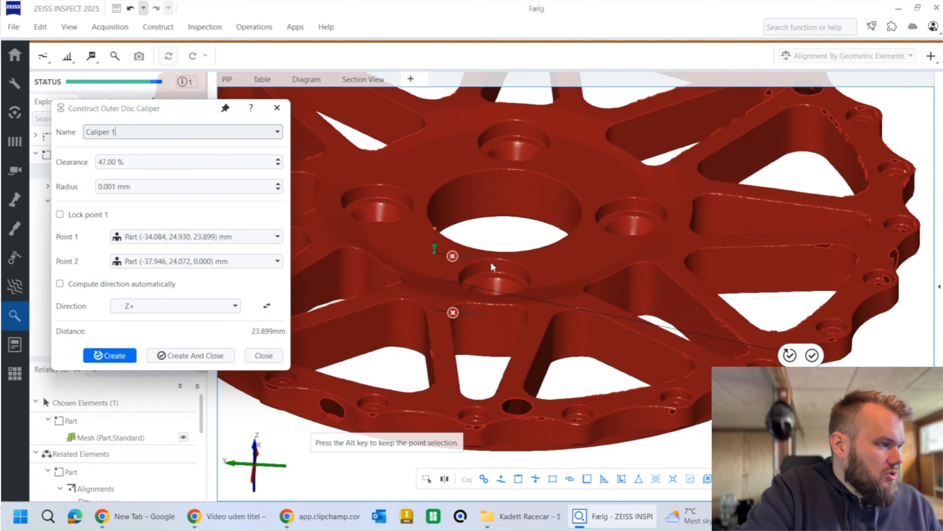
{"action": "scroll", "coordinate": [434, 257], "scroll_direction": "up", "scroll_amount": 3}
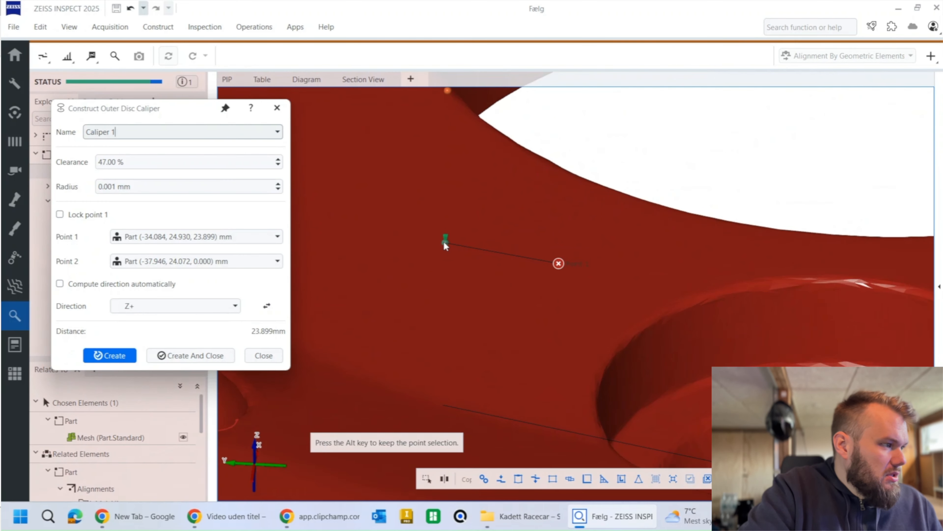
{"action": "scroll", "coordinate": [443, 240], "scroll_direction": "down", "scroll_amount": 5}
{"action": "left_click_drag", "start_coordinate": [573, 319], "coordinate": [368, 311]}
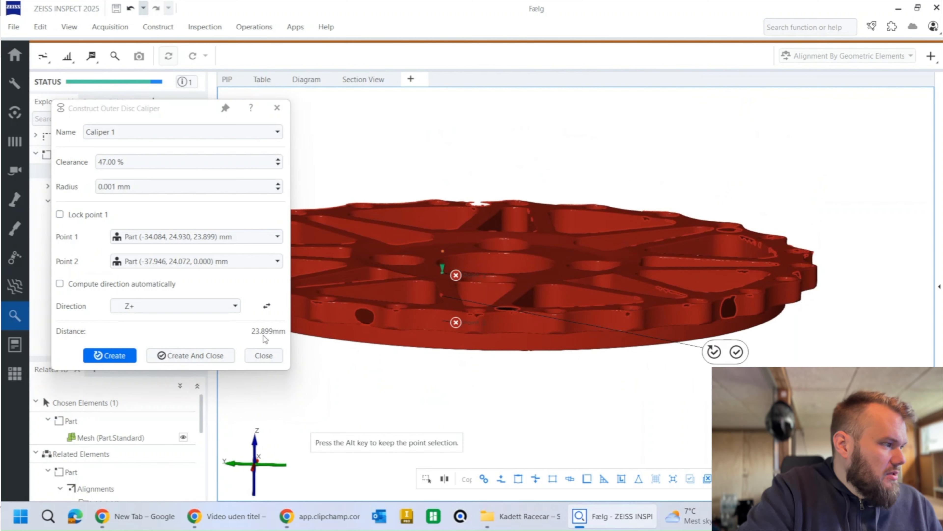
{"action": "left_click", "coordinate": [199, 359]}
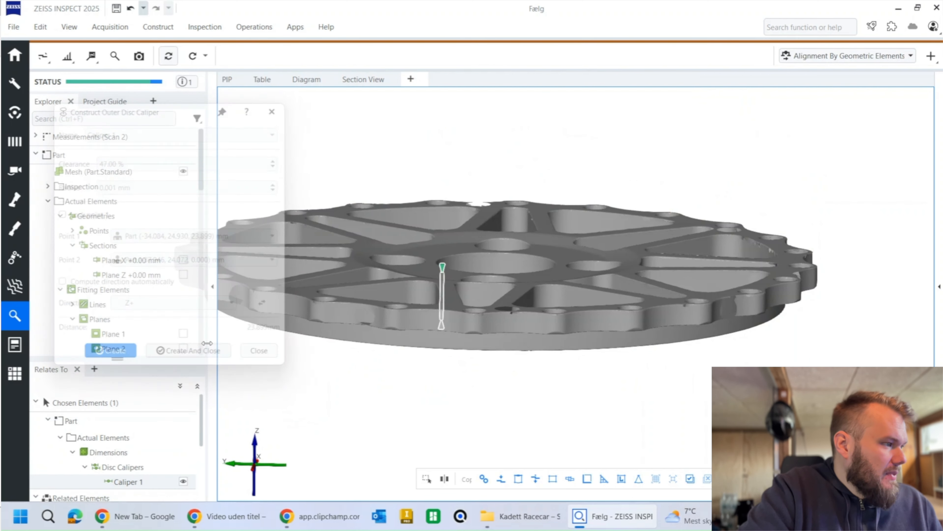
Step: Add a Distance (Z) check to the hub caliper and inspect its label in the 3D view
{"action": "left_click", "coordinate": [115, 56]}
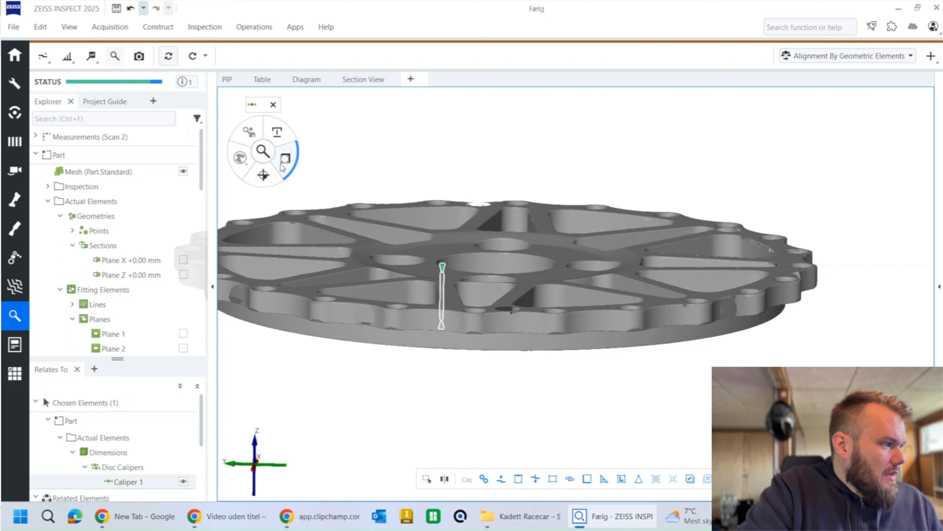
{"action": "mouse_move", "coordinate": [284, 160]}
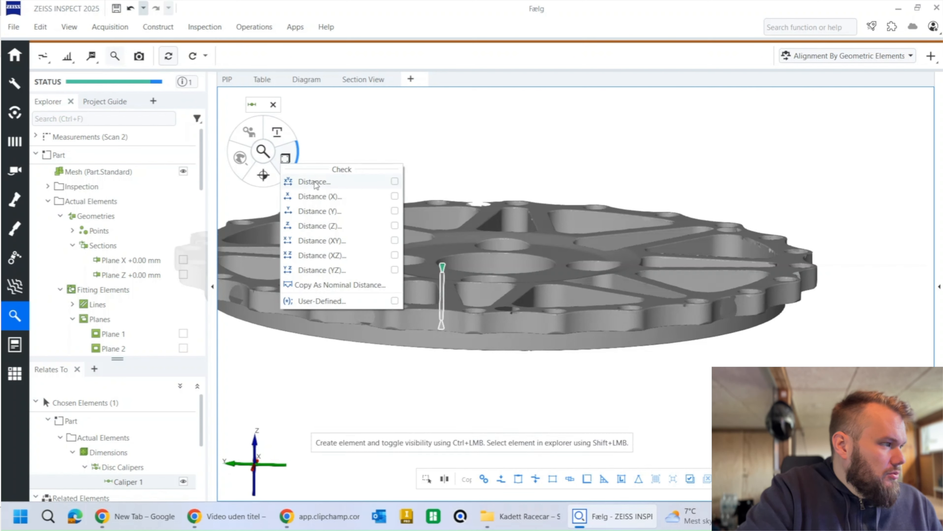
{"action": "left_click", "coordinate": [320, 226]}
{"action": "left_click", "coordinate": [280, 296]}
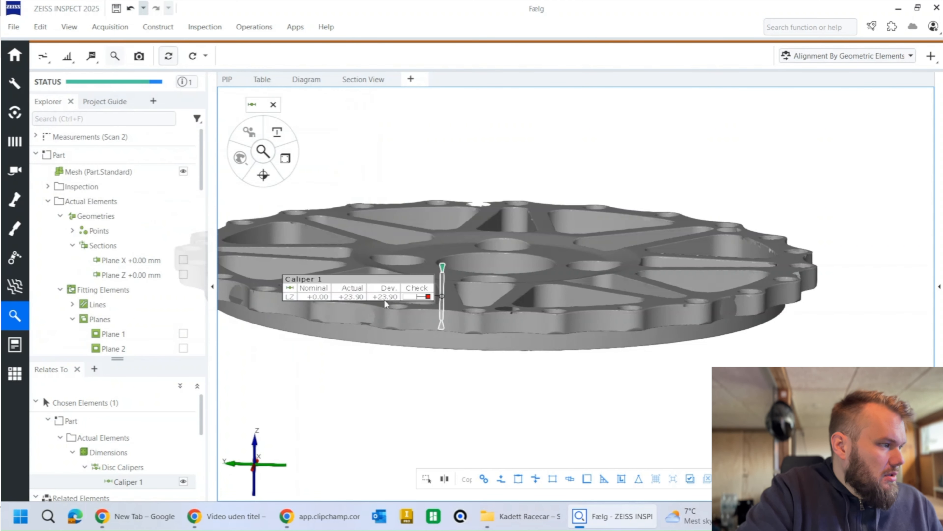
{"action": "left_click_drag", "start_coordinate": [482, 277], "coordinate": [525, 161]}
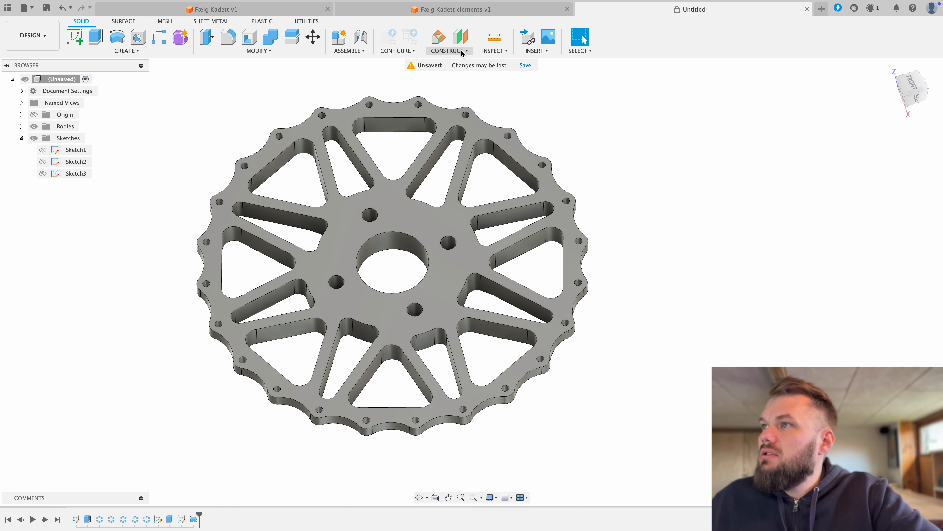
Step: In Fusion, construct a plane offset upward from the wheel's base origin plane by the caliper's hub thickness, and start a sketch on it
{"action": "left_click", "coordinate": [464, 38]}
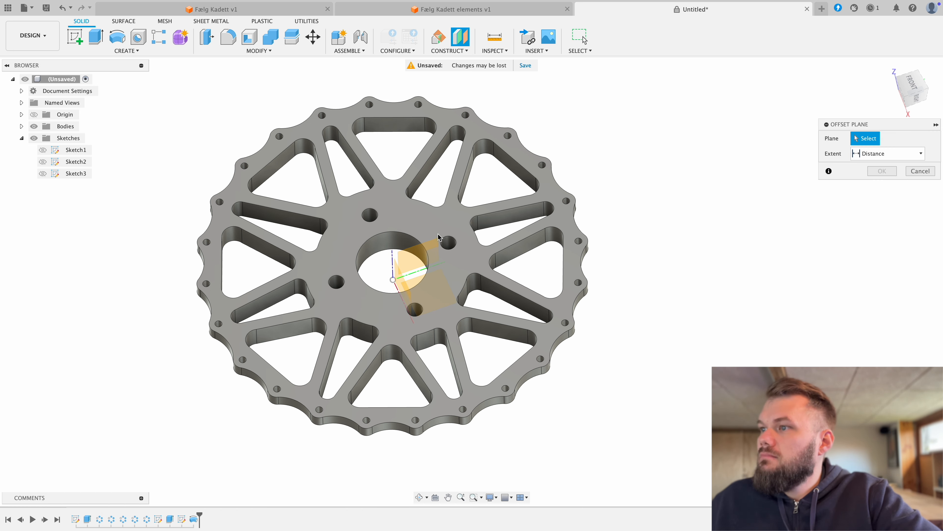
{"action": "left_click", "coordinate": [412, 290]}
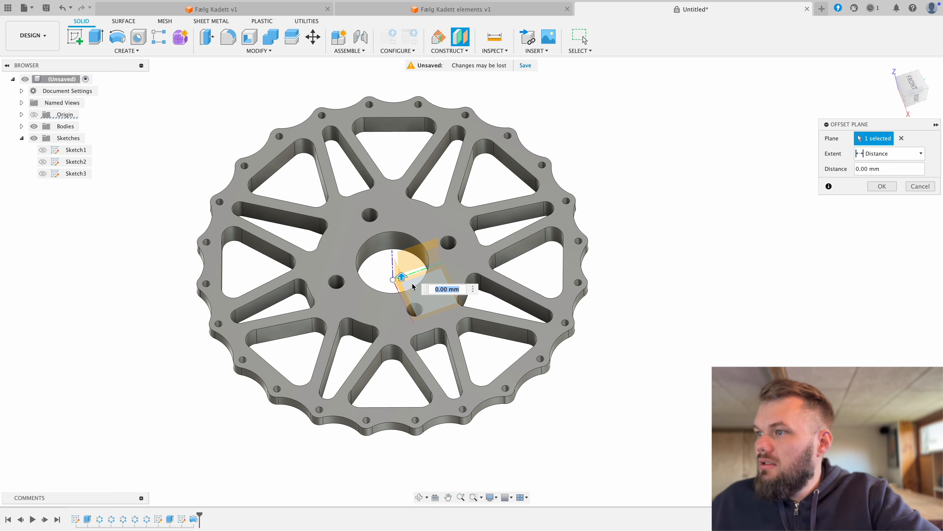
{"action": "mouse_move", "coordinate": [416, 285]}
{"action": "middle_mouse_down", "text": "shift"}
{"action": "mouse_move", "coordinate": [415, 227]}
{"action": "mouse_move", "coordinate": [416, 271]}
{"action": "middle_mouse_up", "text": "shift"}
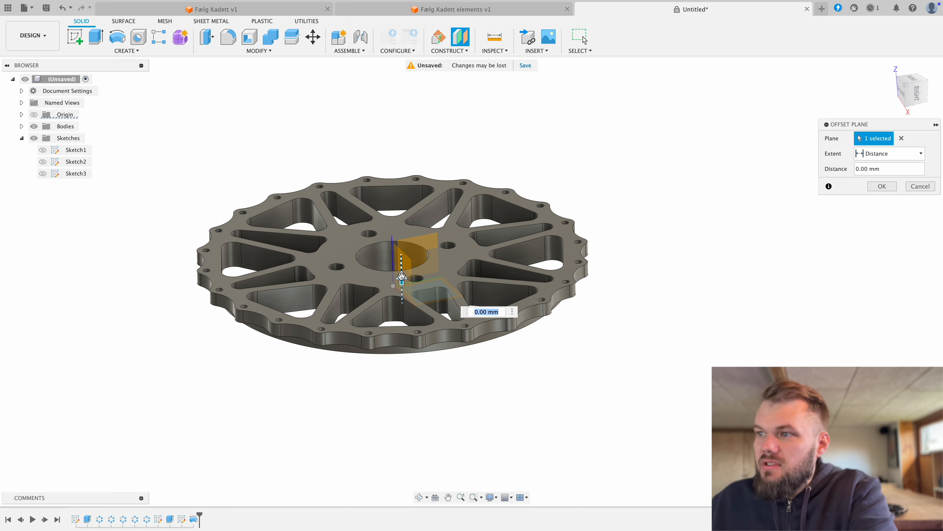
{"action": "left_click_drag", "start_coordinate": [401, 280], "coordinate": [401, 268]}
{"action": "type", "text": "23,9"}
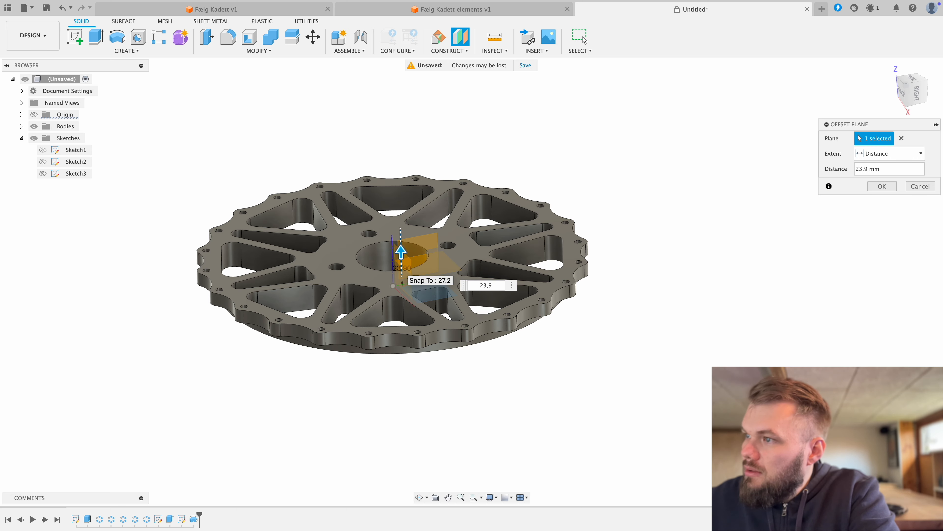
{"action": "left_click", "coordinate": [583, 37]}
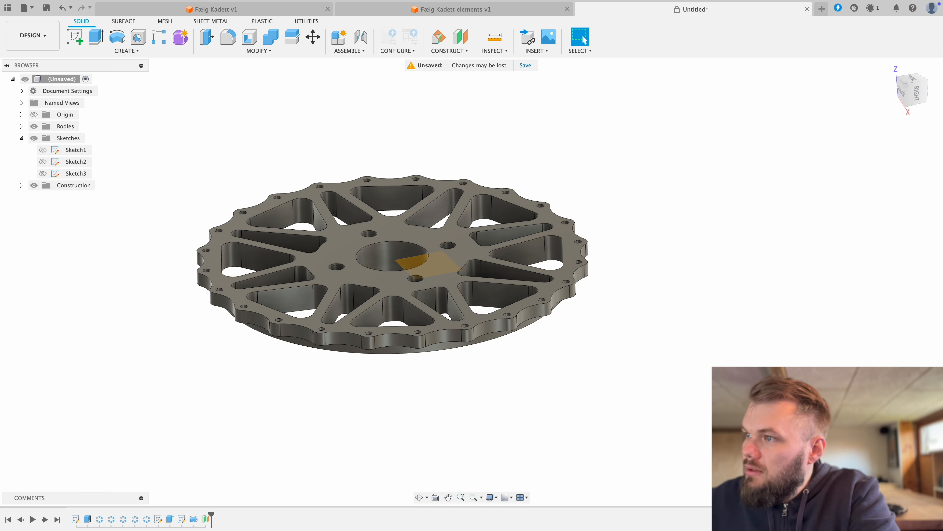
{"action": "left_click", "coordinate": [74, 37]}
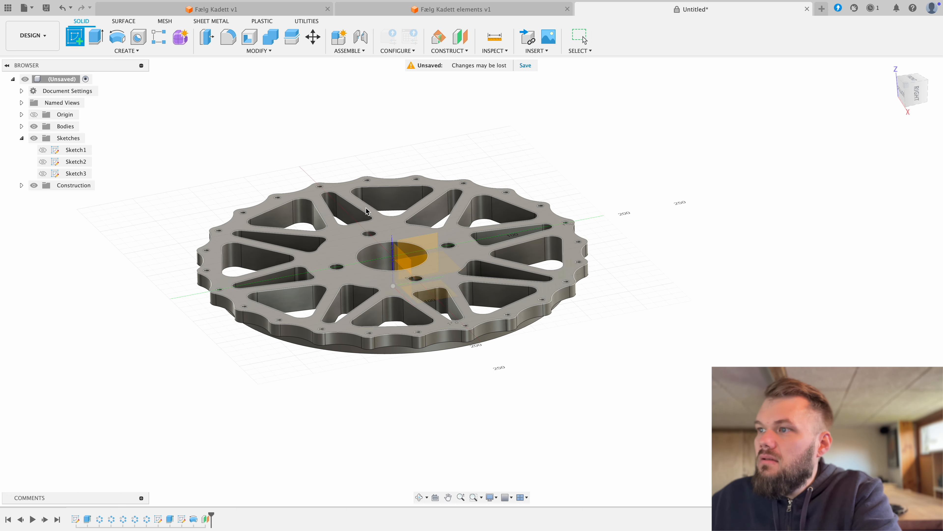
{"action": "left_click", "coordinate": [419, 266]}
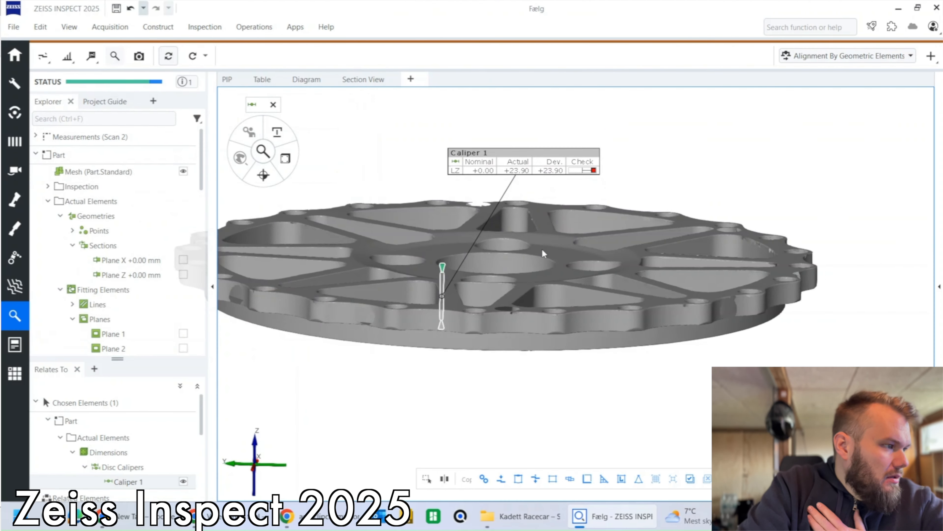
Step: In ZEISS INSPECT, select the wheel mesh and set up a single section with Plane Z as its reference plane
{"action": "scroll", "coordinate": [544, 250], "scroll_direction": "up", "scroll_amount": 3}
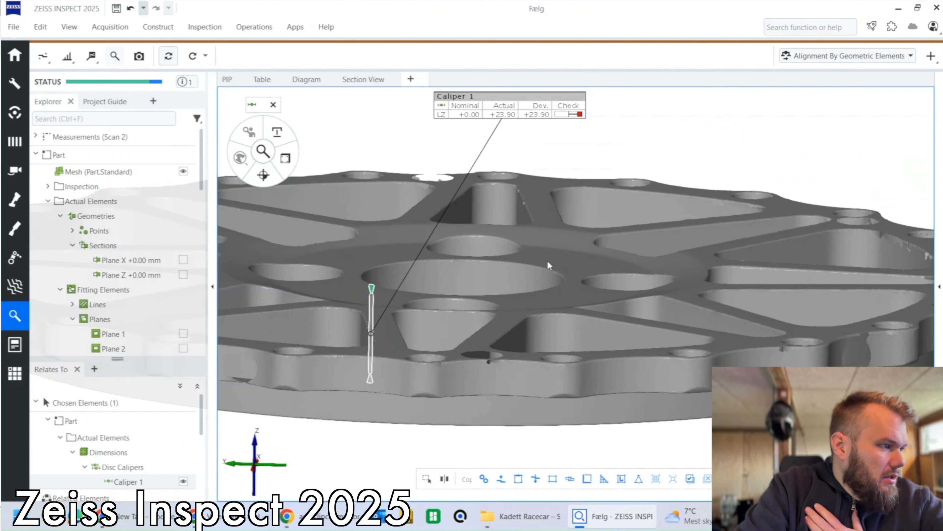
{"action": "left_click_drag", "start_coordinate": [548, 265], "coordinate": [588, 245]}
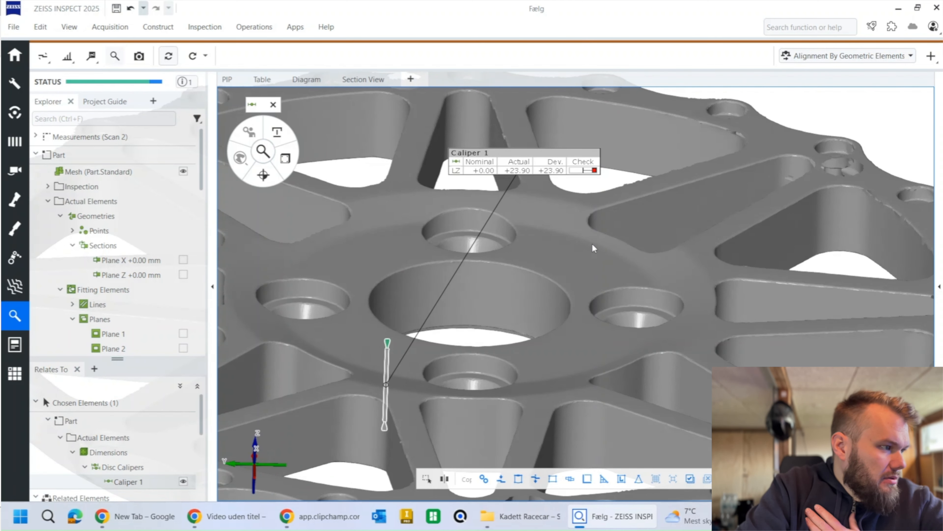
{"action": "scroll", "coordinate": [594, 254], "scroll_direction": "down", "scroll_amount": 5}
{"action": "left_click", "coordinate": [560, 269]}
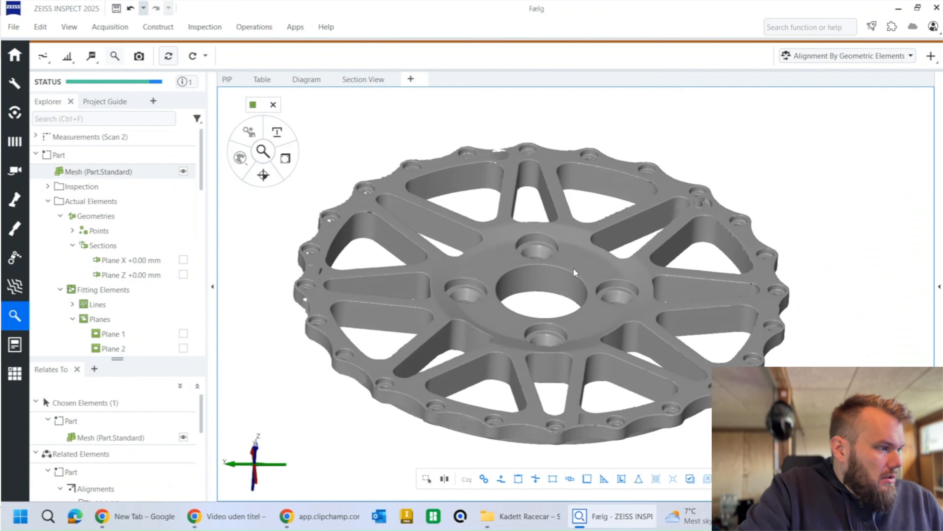
{"action": "left_click", "coordinate": [165, 30]}
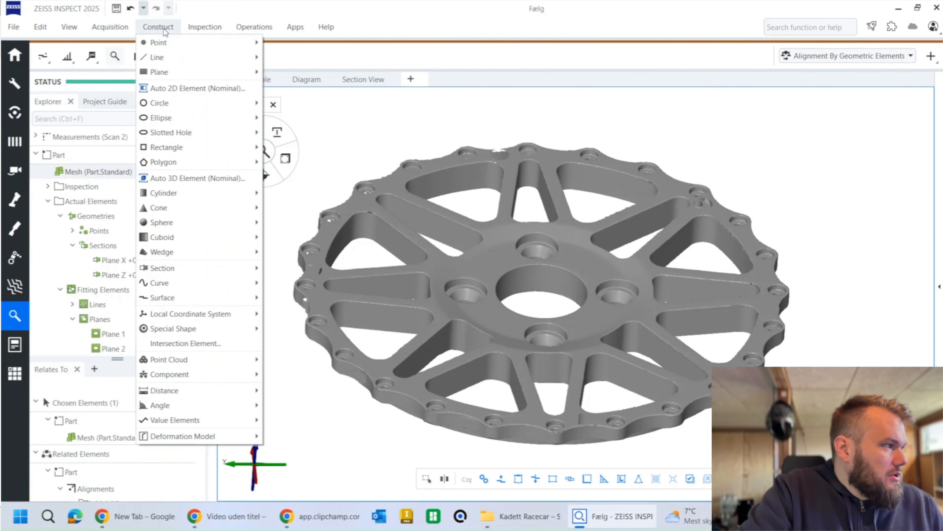
{"action": "mouse_move", "coordinate": [200, 76]}
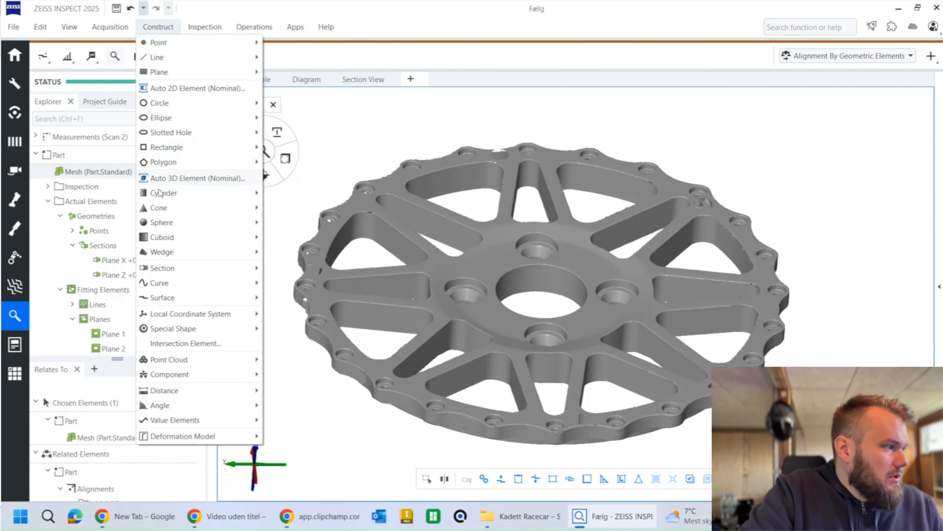
{"action": "mouse_move", "coordinate": [234, 274]}
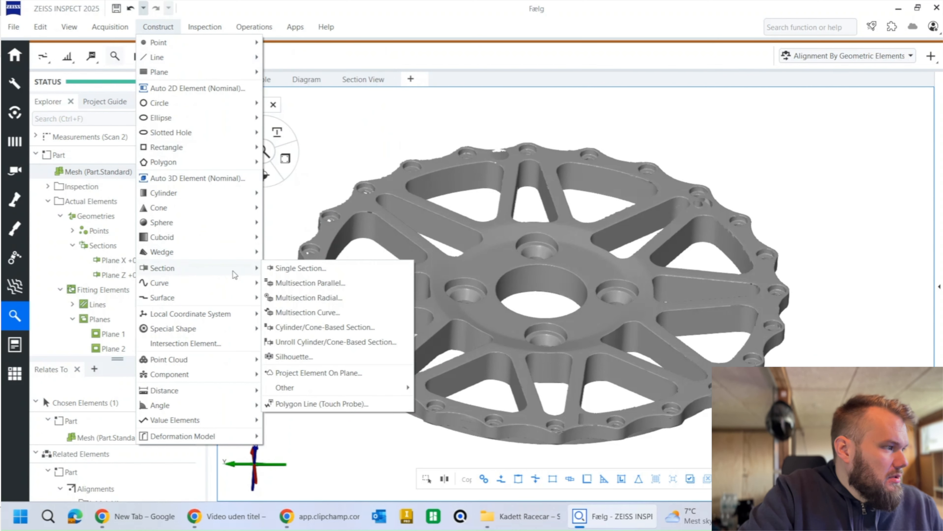
{"action": "left_click", "coordinate": [307, 271]}
{"action": "left_click", "coordinate": [190, 177]}
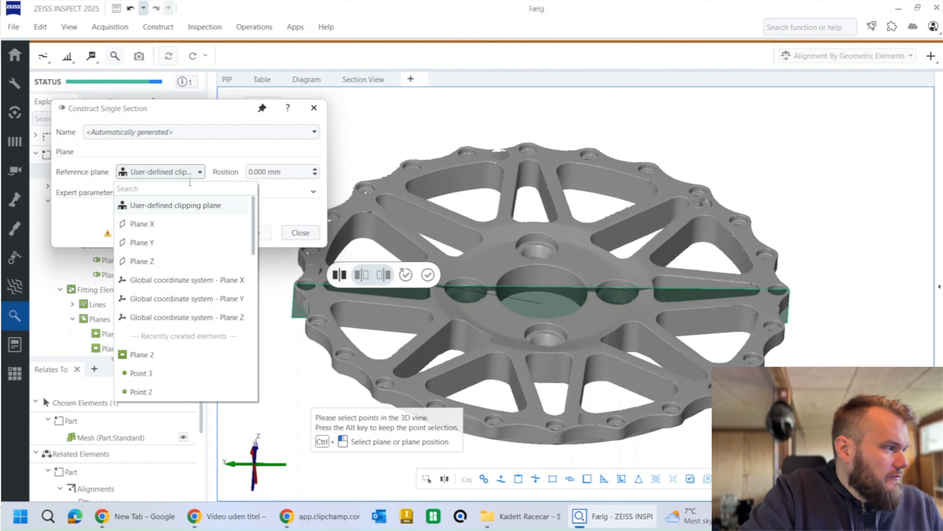
{"action": "left_click", "coordinate": [158, 260]}
Step: Set the section position to 24.1 mm from Plane Z so it cuts through the wheel's recessed hub edge
{"action": "scroll", "coordinate": [278, 173], "scroll_direction": "up", "scroll_amount": 1}
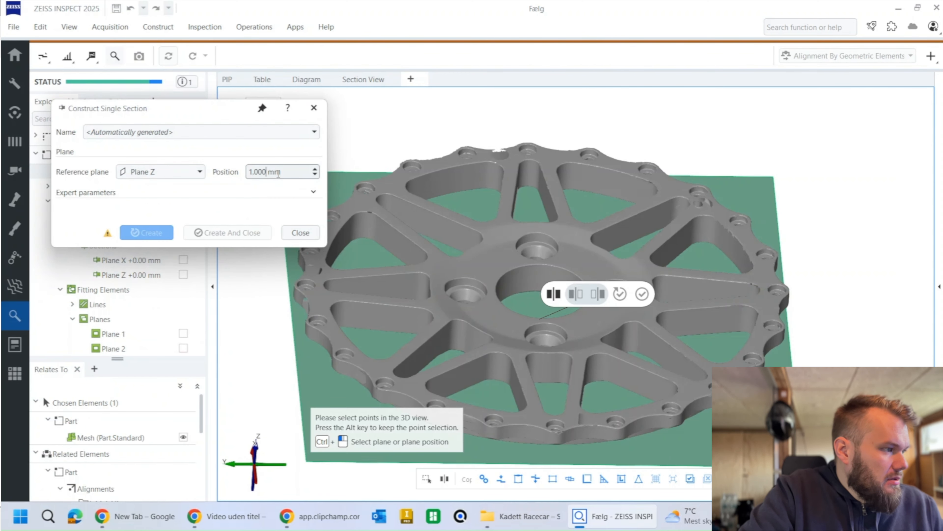
{"action": "scroll", "coordinate": [278, 173], "scroll_direction": "up", "scroll_amount": 20}
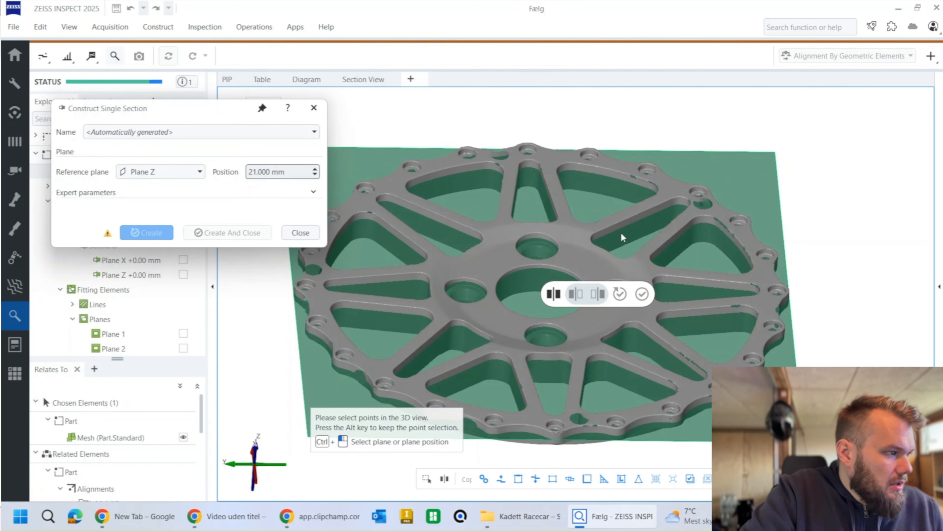
{"action": "scroll", "coordinate": [560, 263], "scroll_direction": "up", "scroll_amount": 5}
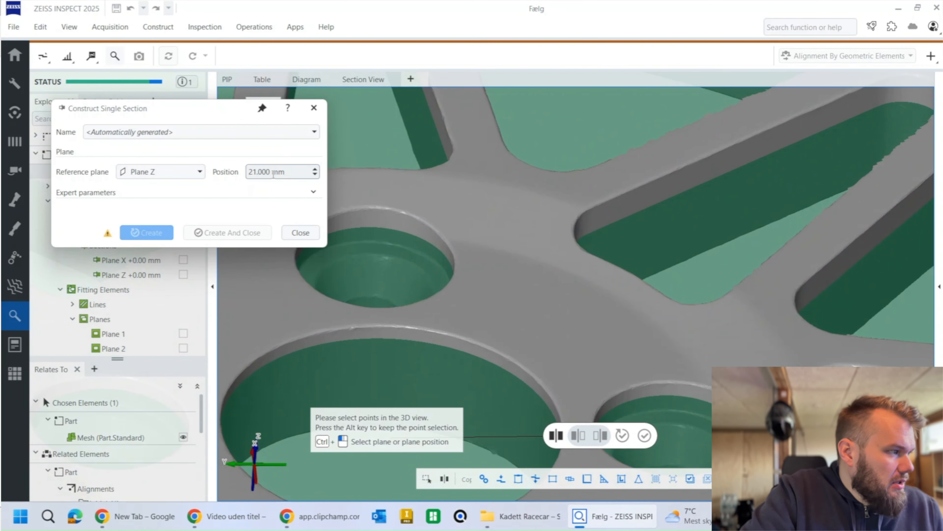
{"action": "scroll", "coordinate": [273, 171], "scroll_direction": "up", "scroll_amount": 3}
{"action": "scroll", "coordinate": [273, 171], "scroll_direction": "up", "scroll_amount": 2, "text": "ctrl"}
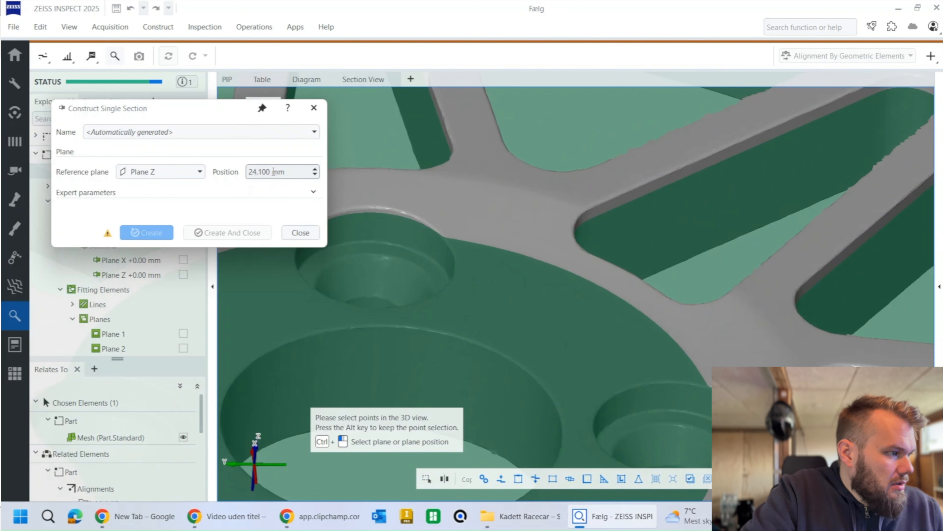
{"action": "scroll", "coordinate": [273, 171], "scroll_direction": "down", "scroll_amount": 2, "text": "ctrl"}
{"action": "scroll", "coordinate": [273, 172], "scroll_direction": "up", "scroll_amount": 1, "text": "ctrl"}
{"action": "scroll", "coordinate": [444, 234], "scroll_direction": "down", "scroll_amount": 5}
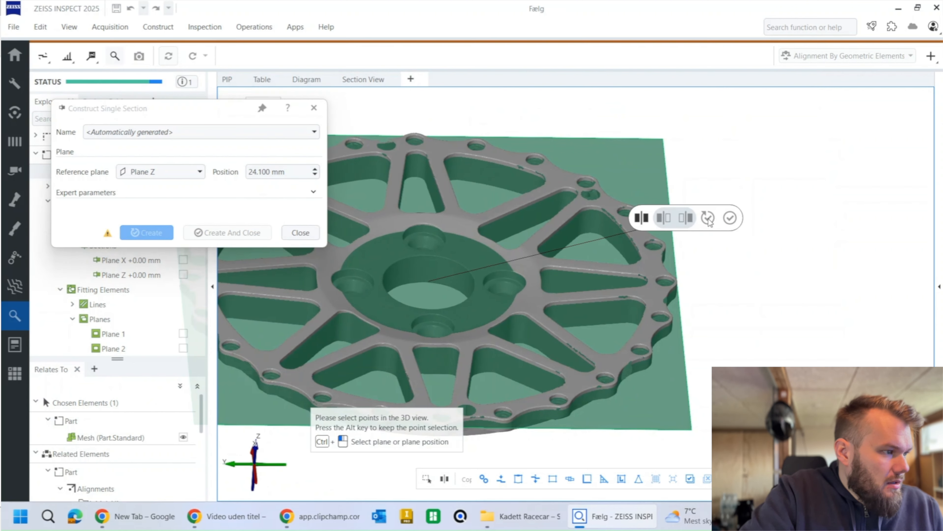
Step: Select the entire wheel mesh for the section and create it
{"action": "right_click", "coordinate": [707, 220]}
{"action": "left_click", "coordinate": [739, 418]}
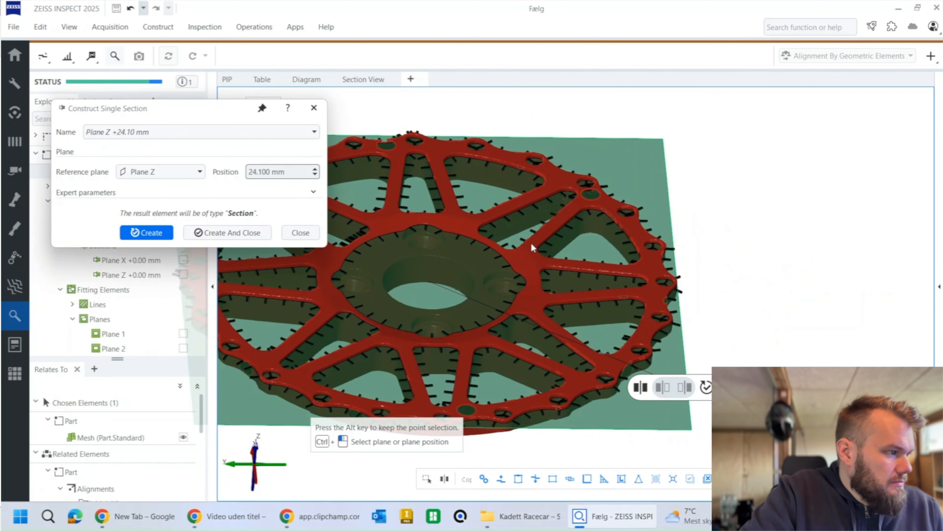
{"action": "left_click_drag", "start_coordinate": [531, 245], "coordinate": [526, 272]}
{"action": "left_click", "coordinate": [223, 233]}
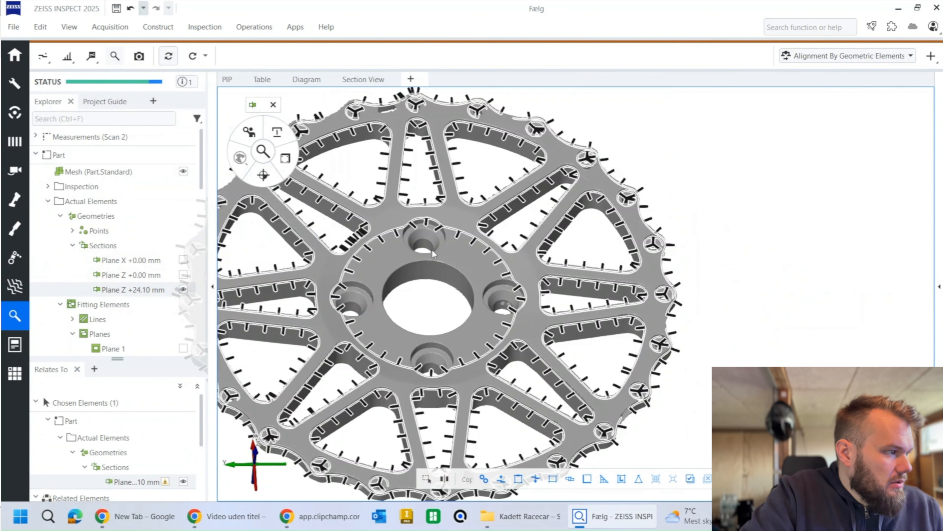
Step: Hide the wheel mesh and deselect the new section to leave only its outline in view
{"action": "middle_click", "coordinate": [394, 262]}
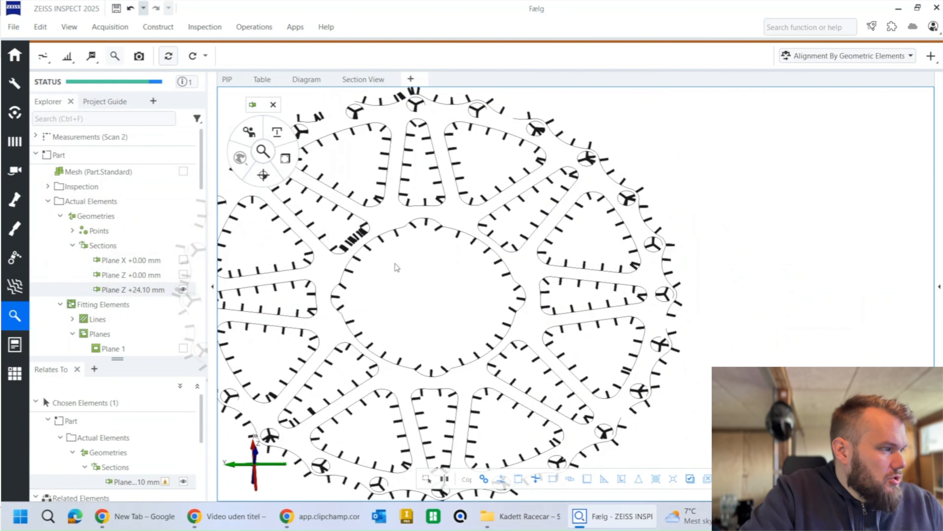
{"action": "right_click_drag", "start_coordinate": [396, 264], "coordinate": [466, 269]}
{"action": "left_click", "coordinate": [443, 250]}
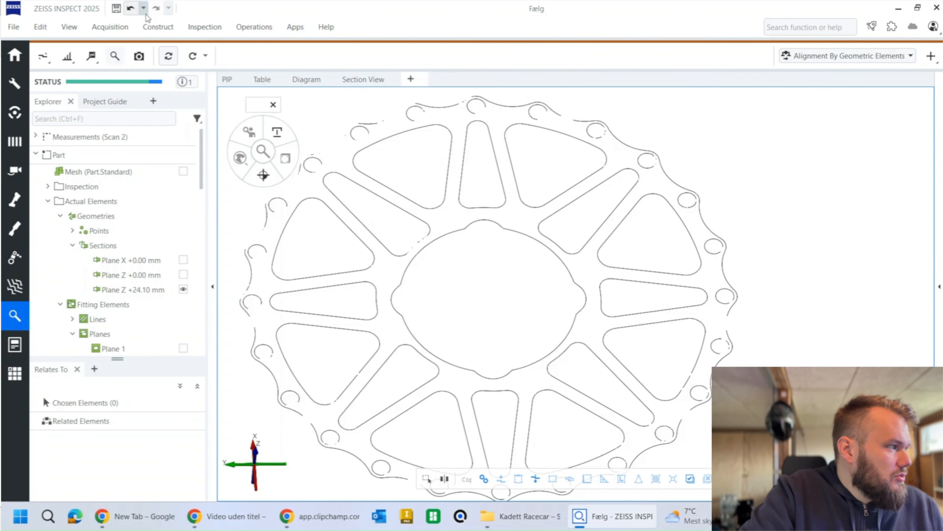
Step: Construct a Gaussian best-fit circle from the central hub outline's round arcs, using 3 sigma points and excluding its bulges
{"action": "left_click", "coordinate": [157, 27]}
{"action": "mouse_move", "coordinate": [186, 275]}
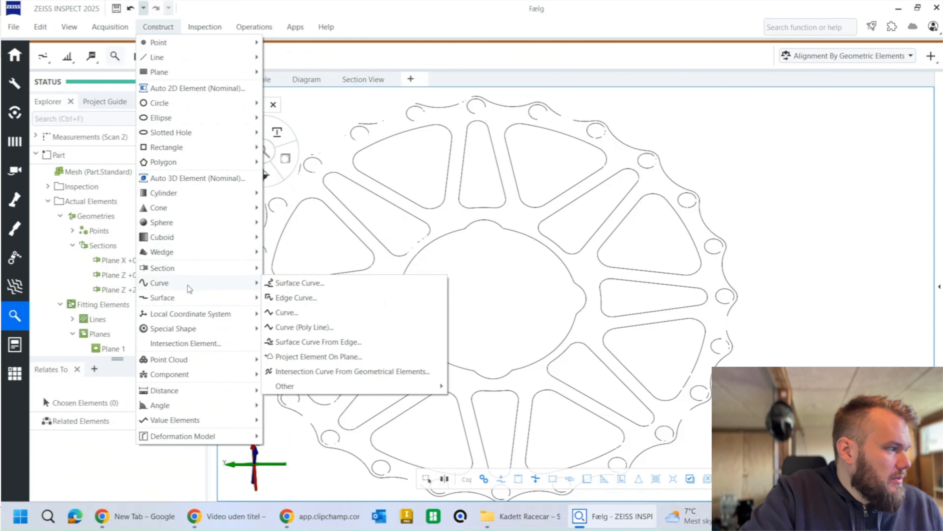
{"action": "mouse_move", "coordinate": [200, 211]}
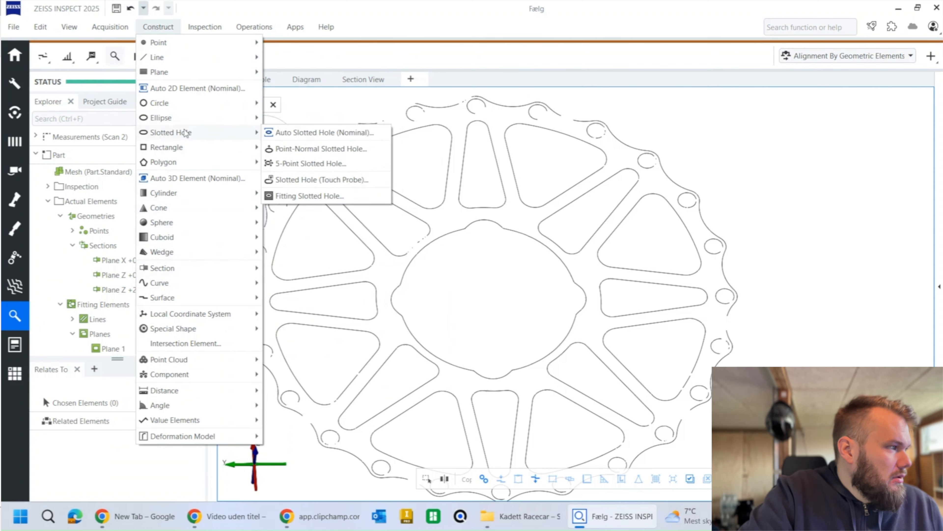
{"action": "mouse_move", "coordinate": [231, 103]}
{"action": "left_click", "coordinate": [307, 269]}
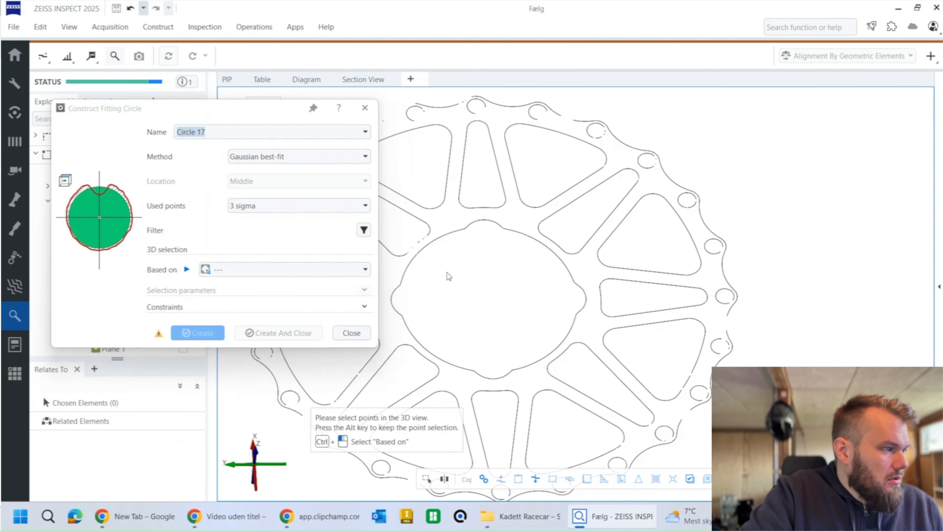
{"action": "left_click", "coordinate": [412, 261]}
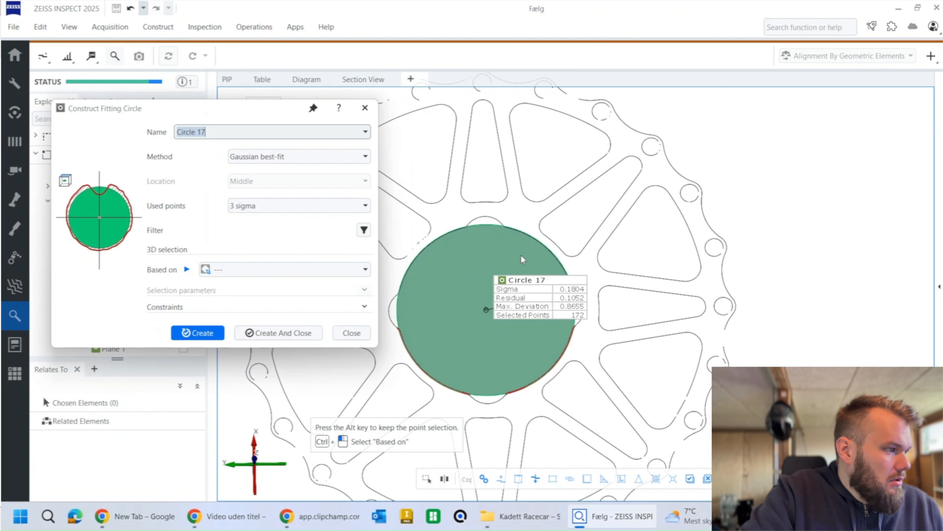
{"action": "left_click", "coordinate": [542, 244]}
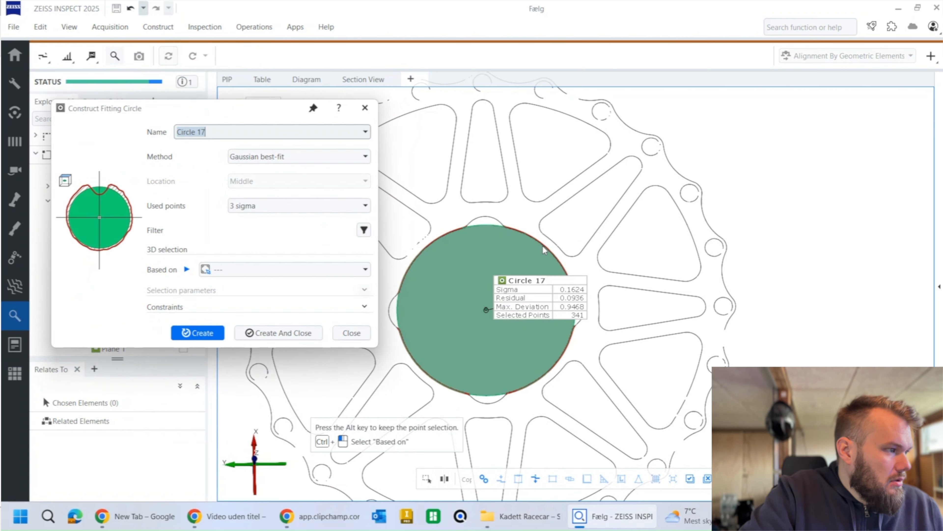
{"action": "left_click", "coordinate": [275, 332]}
Step: Add a Diameter check to the fitted hub circle
{"action": "mouse_move", "coordinate": [284, 159]}
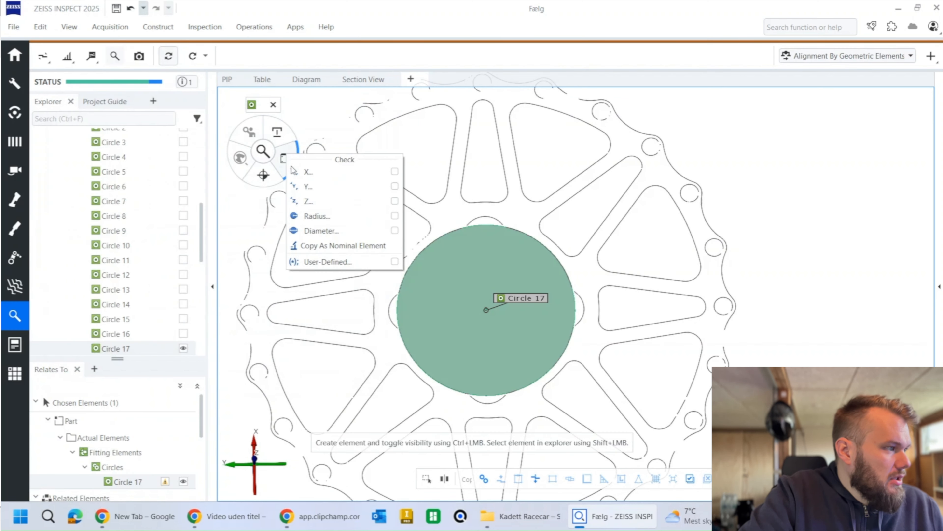
{"action": "left_click", "coordinate": [325, 231]}
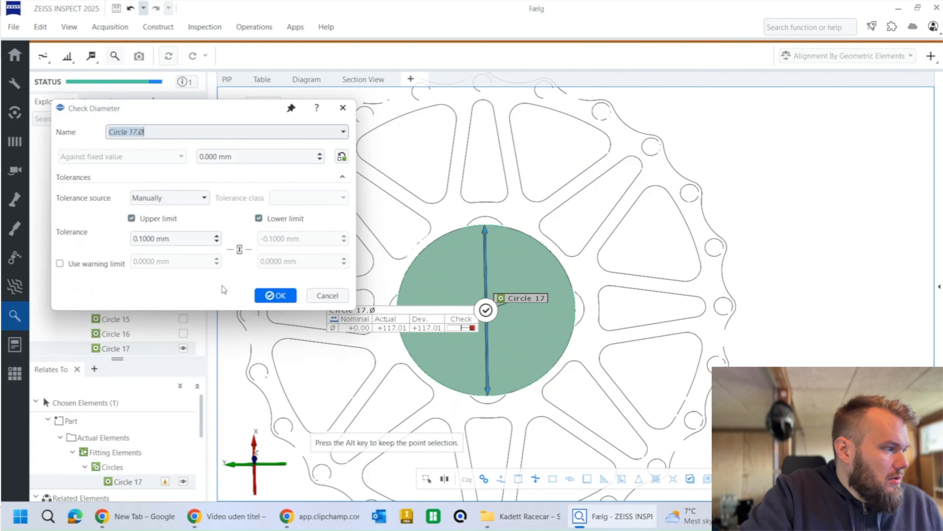
{"action": "left_click", "coordinate": [275, 295]}
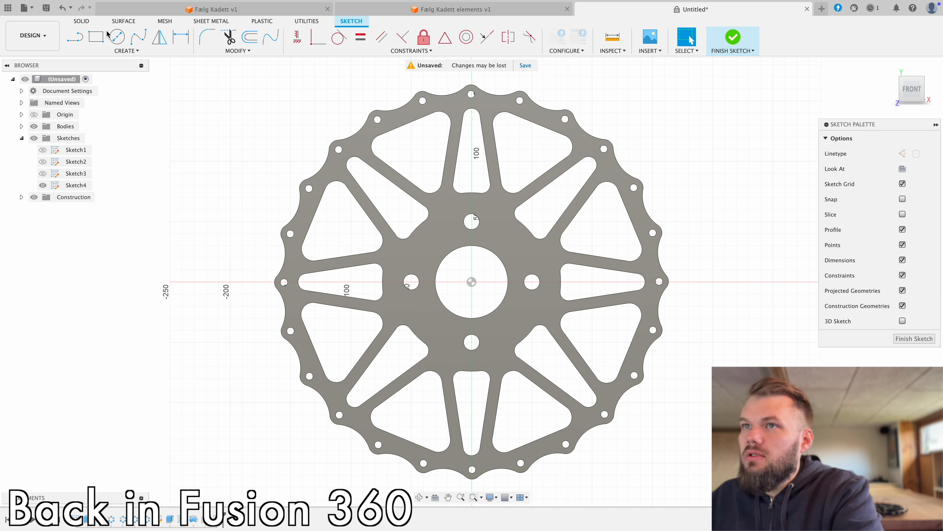
Step: In Fusion, draw a 117 mm diameter circle centred on the origin in the open sketch
{"action": "key", "text": "c"}
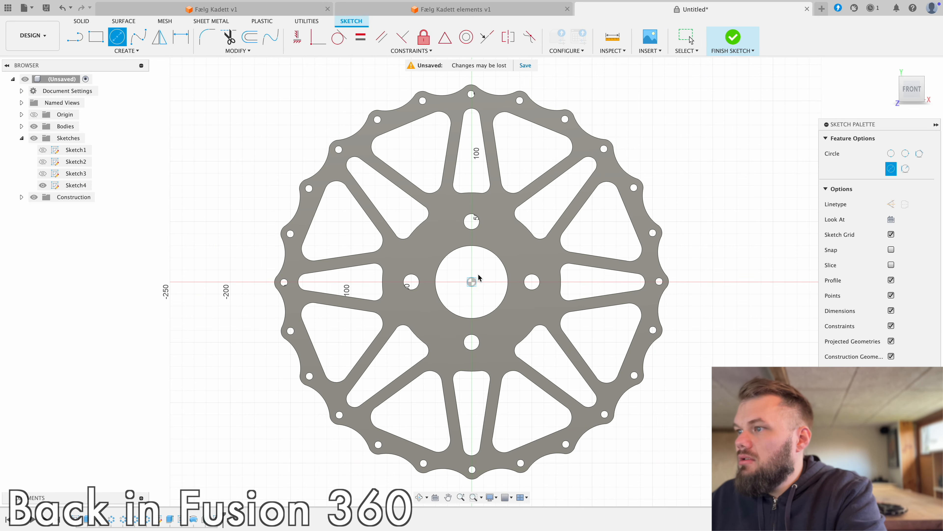
{"action": "left_click", "coordinate": [472, 282]}
{"action": "type", "text": "1"}
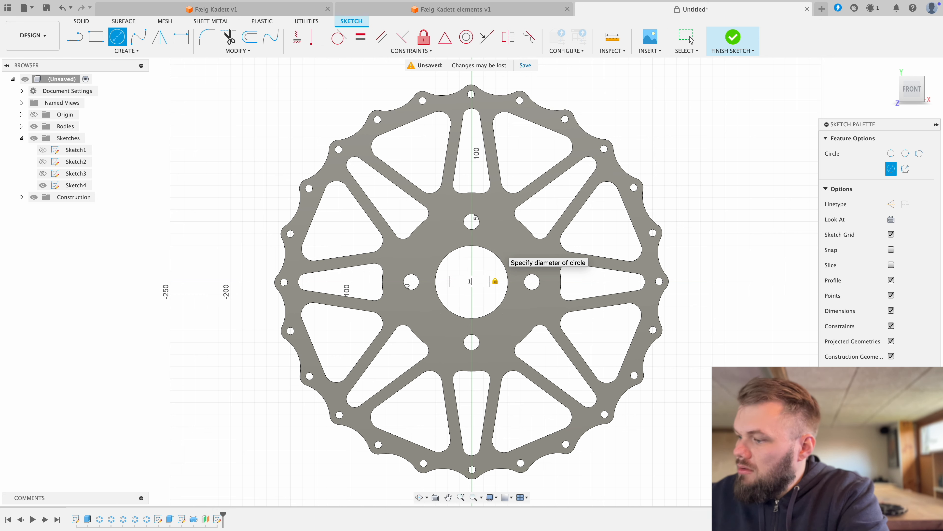
{"action": "type", "text": "17"}
{"action": "key", "text": "Return"}
{"action": "key", "text": "Escape"}
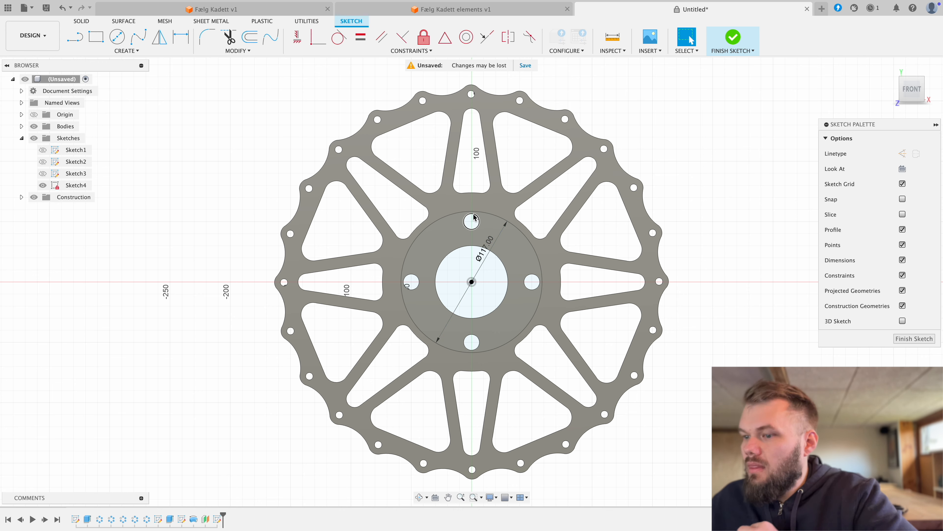
Step: Extrude the hub circle's profile 30 mm upward as a cut
{"action": "left_click", "coordinate": [451, 245]}
{"action": "middle_click_drag", "start_coordinate": [451, 246], "coordinate": [386, 256], "text": "shift"}
{"action": "key", "text": "e"}
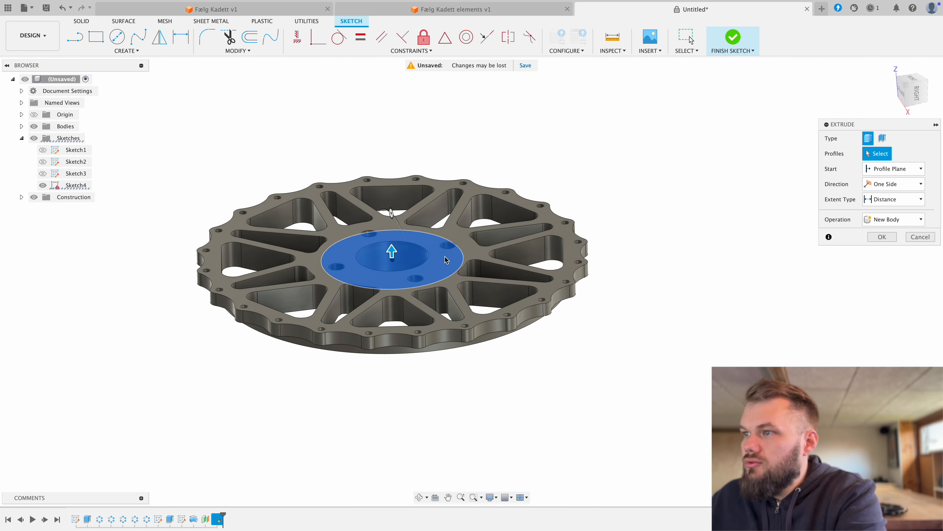
{"action": "type", "text": "30"}
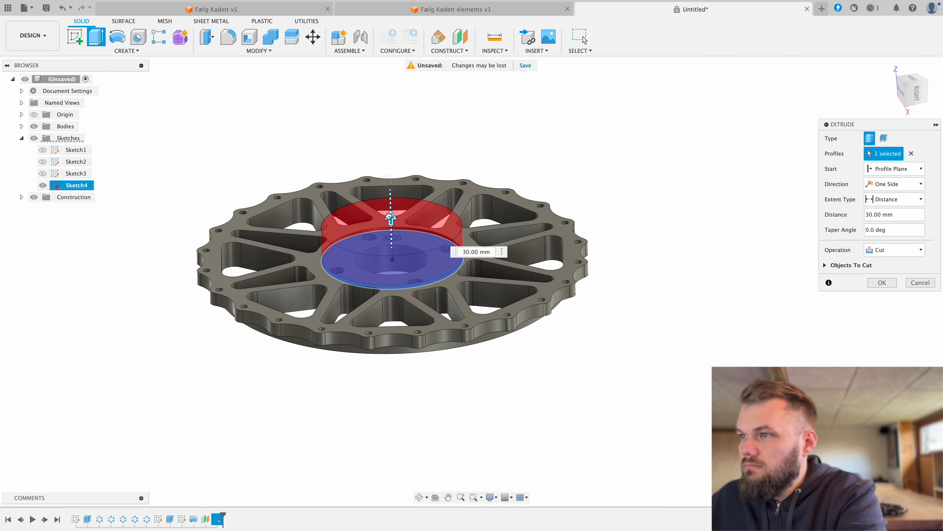
{"action": "left_click", "coordinate": [879, 283]}
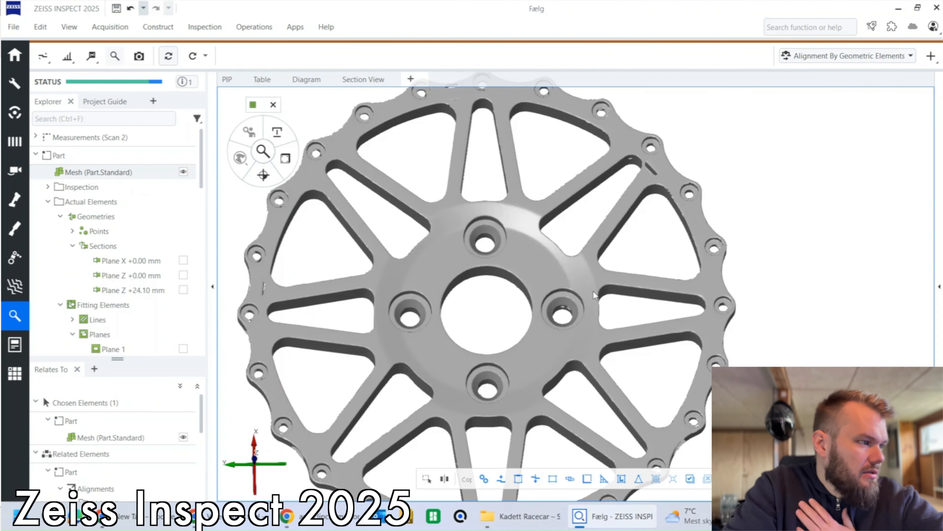
Step: In ZEISS INSPECT, construct a surface point on the counterbore ledge of one hub bolt hole, with its vector computed automatically
{"action": "scroll", "coordinate": [593, 291], "scroll_direction": "up", "scroll_amount": 10}
{"action": "scroll", "coordinate": [555, 315], "scroll_direction": "up", "scroll_amount": 2}
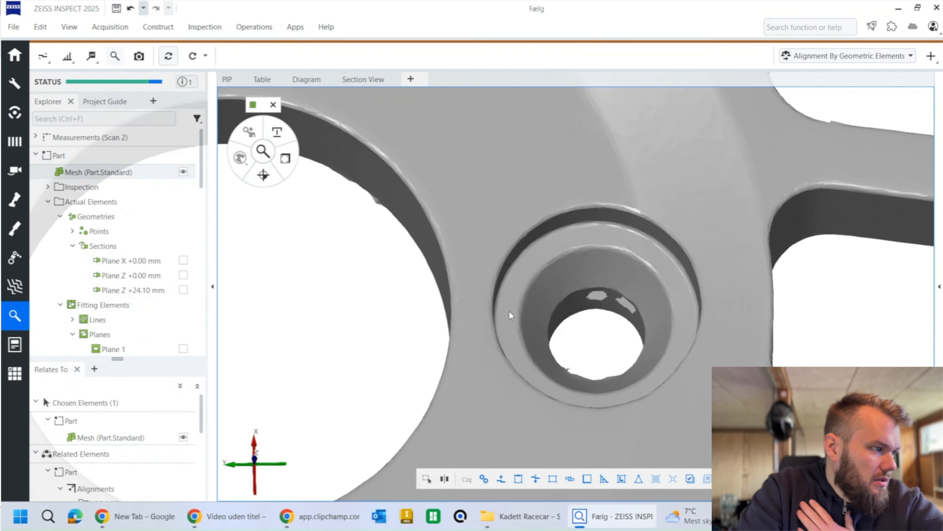
{"action": "scroll", "coordinate": [557, 311], "scroll_direction": "down", "scroll_amount": 10}
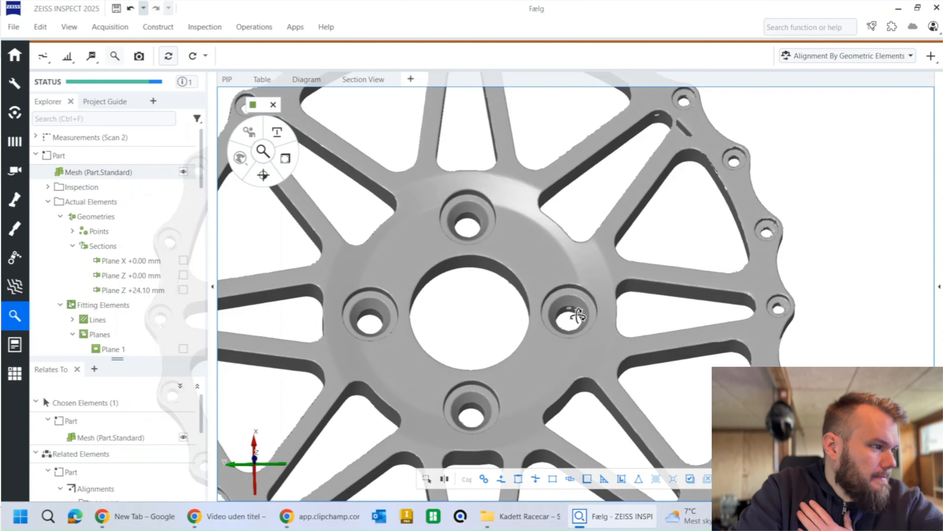
{"action": "left_click", "coordinate": [156, 27]}
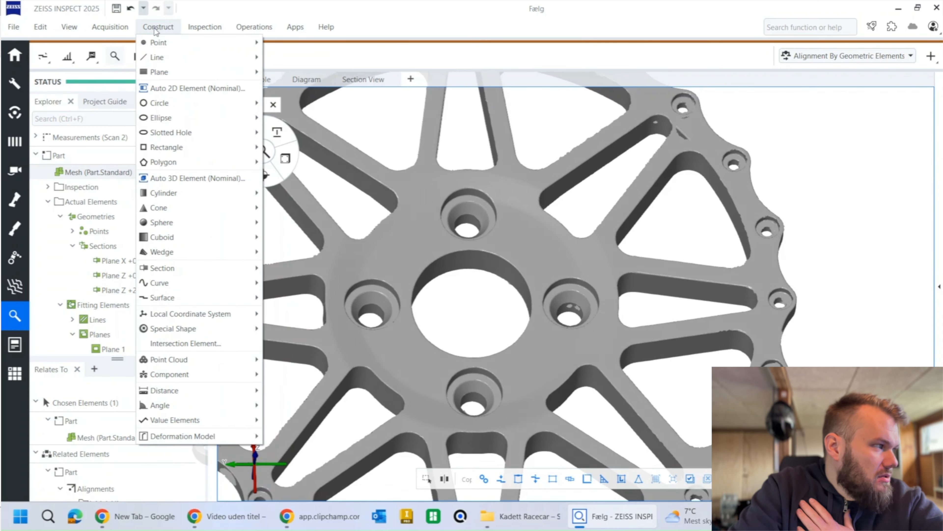
{"action": "mouse_move", "coordinate": [155, 44]}
{"action": "left_click", "coordinate": [288, 43]}
{"action": "scroll", "coordinate": [572, 298], "scroll_direction": "up", "scroll_amount": 5}
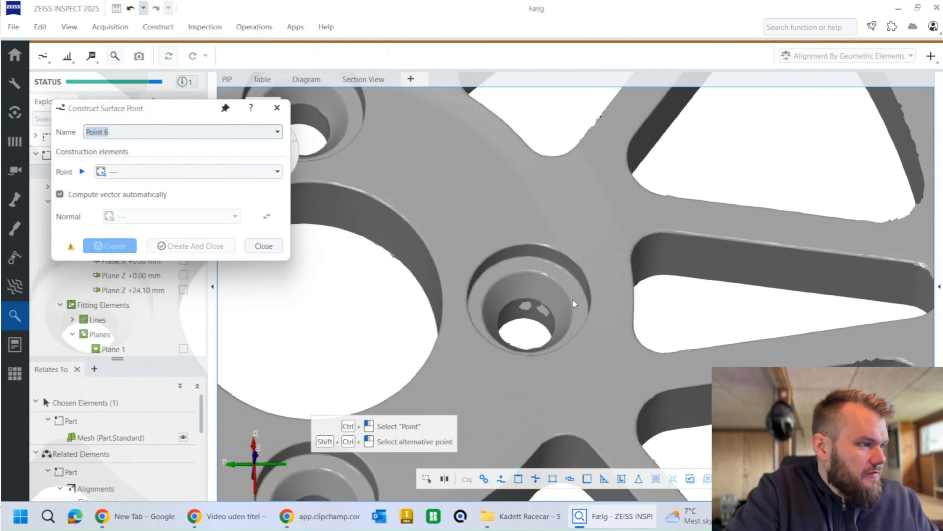
{"action": "left_click", "coordinate": [490, 242], "text": "ctrl"}
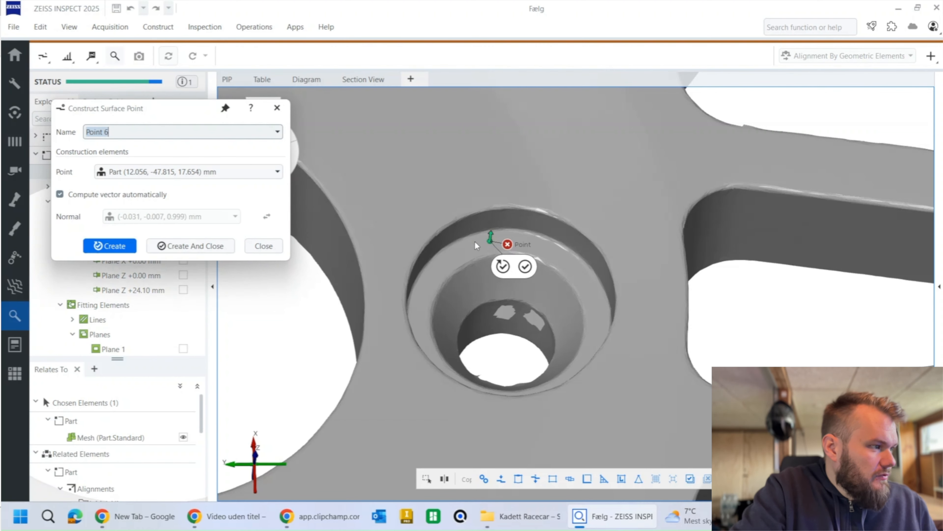
{"action": "left_click", "coordinate": [208, 247]}
{"action": "scroll", "coordinate": [471, 246], "scroll_direction": "down", "scroll_amount": 5}
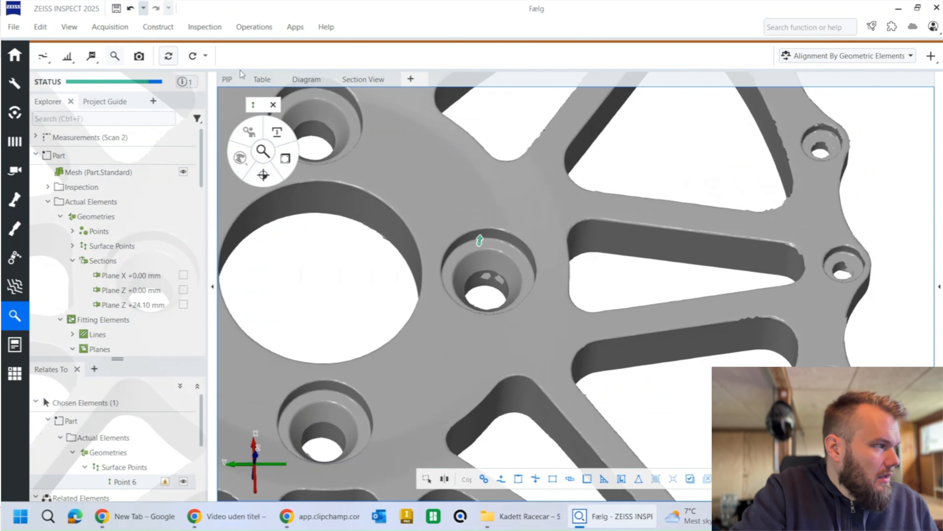
Step: Construct a projected point distance from the counterbore ledge's surface point onto Plane 1
{"action": "left_click", "coordinate": [156, 28]}
{"action": "mouse_move", "coordinate": [195, 391]}
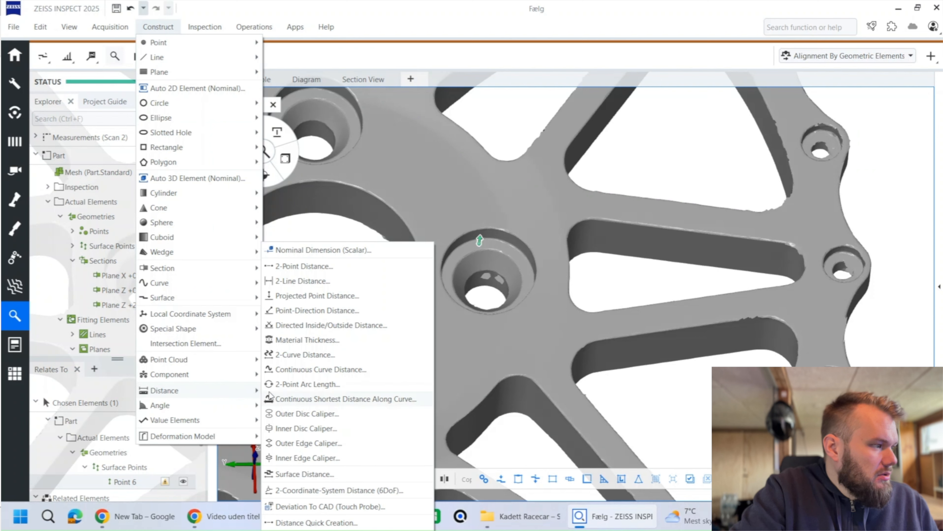
{"action": "left_click", "coordinate": [317, 296]}
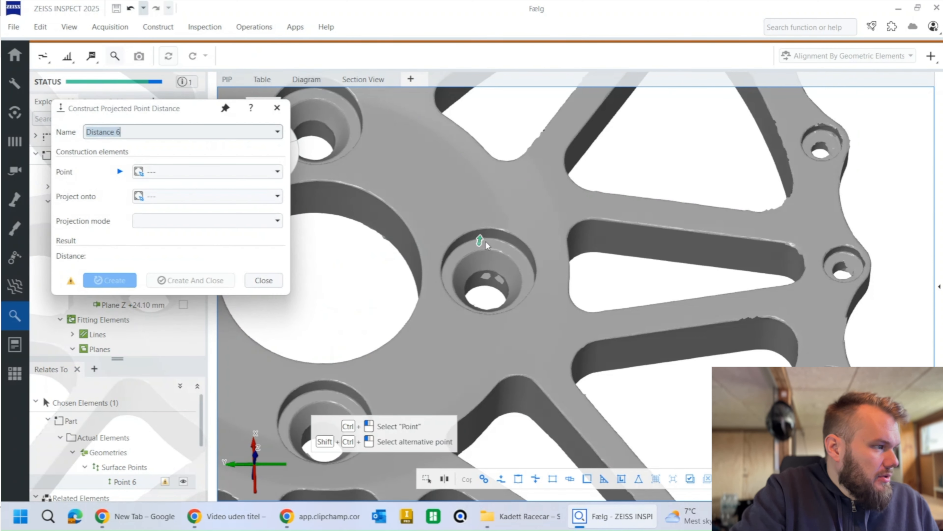
{"action": "left_click", "coordinate": [480, 240], "text": "ctrl"}
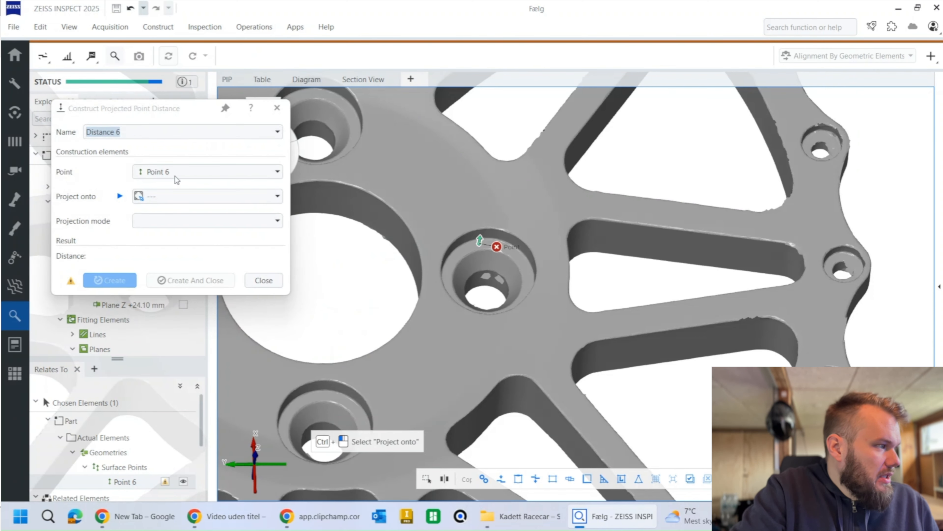
{"action": "left_click_drag", "start_coordinate": [156, 110], "coordinate": [369, 114]}
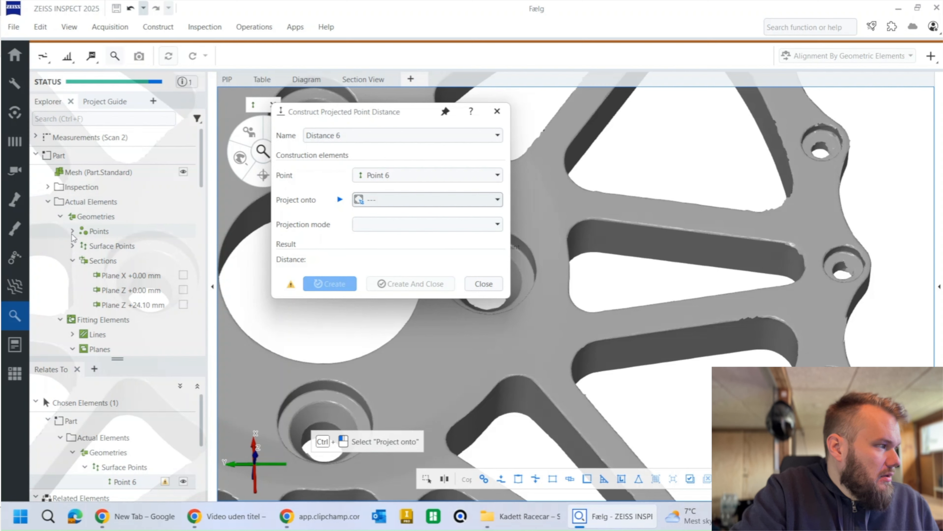
{"action": "left_click", "coordinate": [73, 261]}
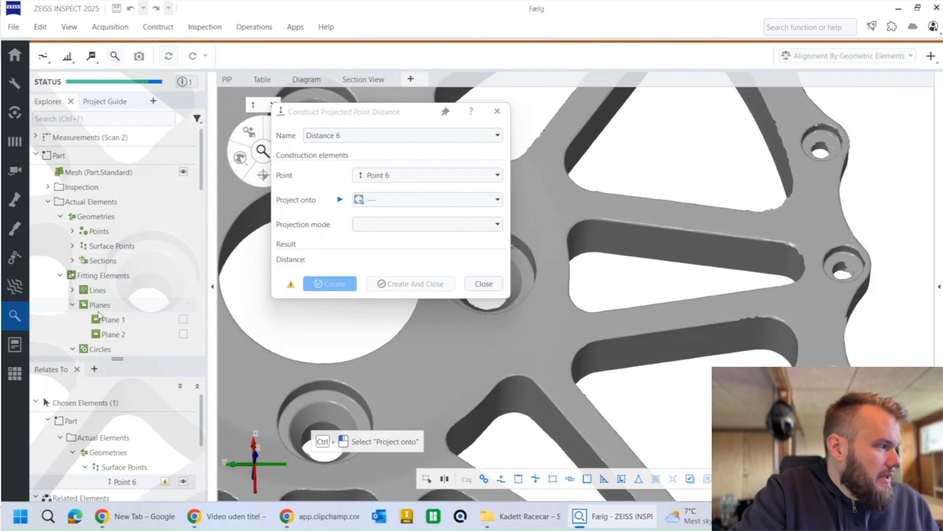
{"action": "left_click", "coordinate": [184, 319]}
{"action": "scroll", "coordinate": [648, 355], "scroll_direction": "up", "scroll_amount": 3}
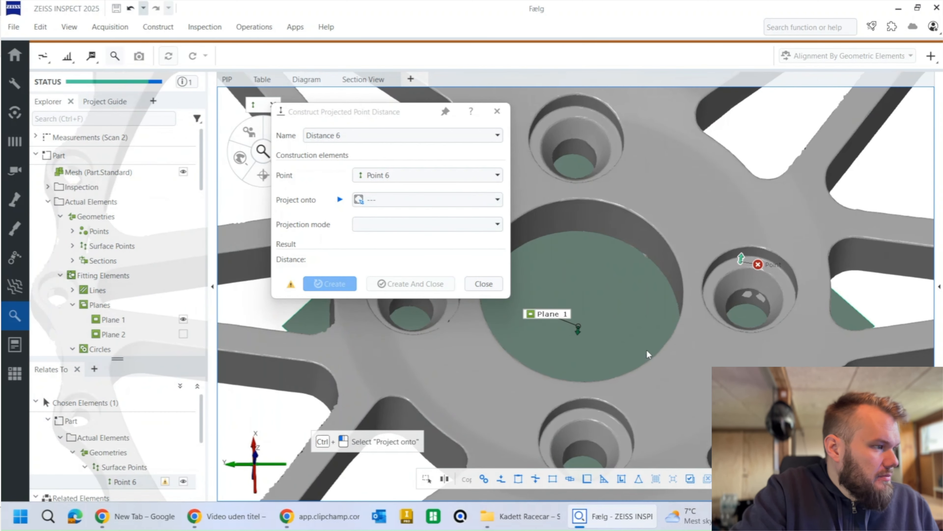
{"action": "left_click", "coordinate": [548, 313]}
{"action": "left_click", "coordinate": [415, 283]}
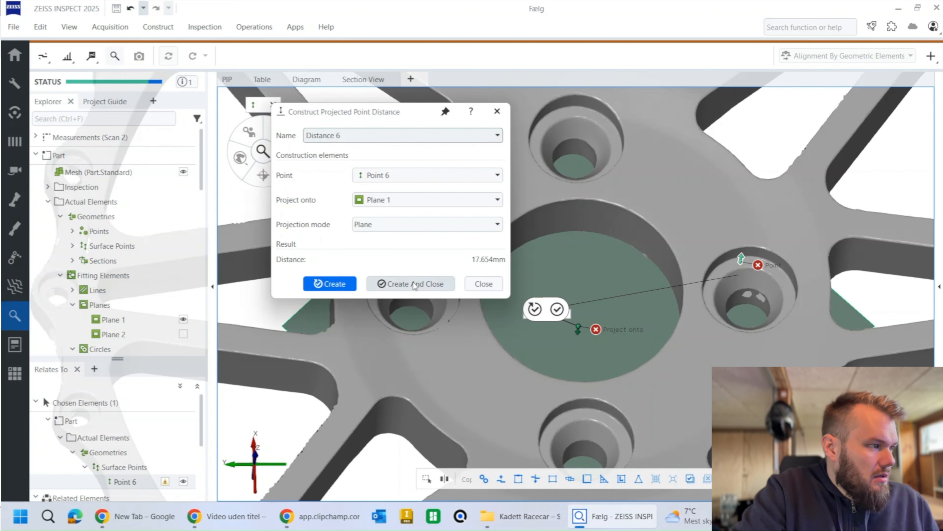
Step: Add a Distance (Z) check to the new ledge distance and place its label above the bolt hole
{"action": "middle_click_drag", "start_coordinate": [666, 276], "coordinate": [568, 290]}
{"action": "left_click", "coordinate": [284, 162]}
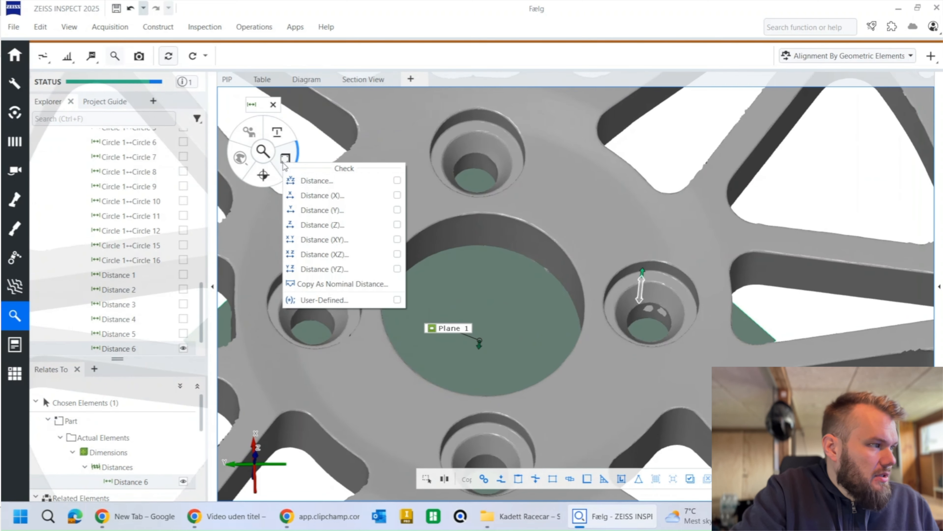
{"action": "left_click", "coordinate": [336, 225]}
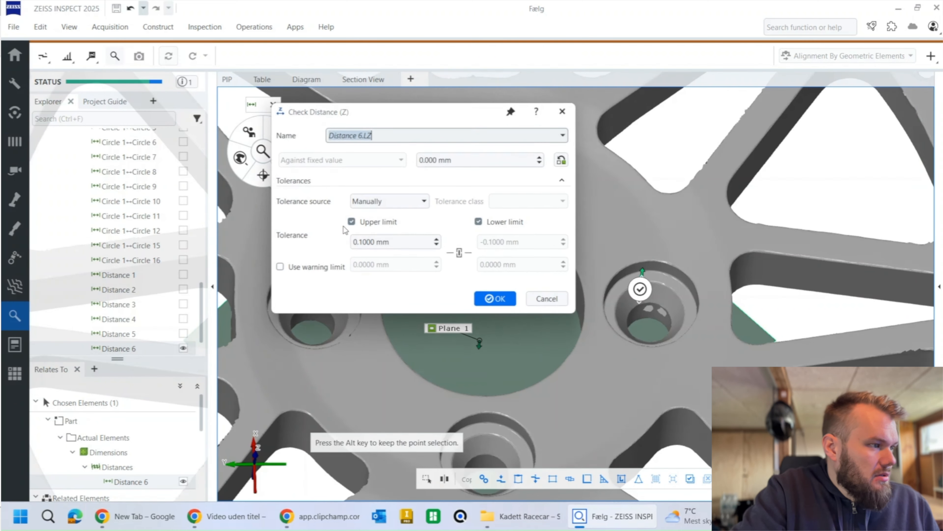
{"action": "left_click", "coordinate": [645, 290]}
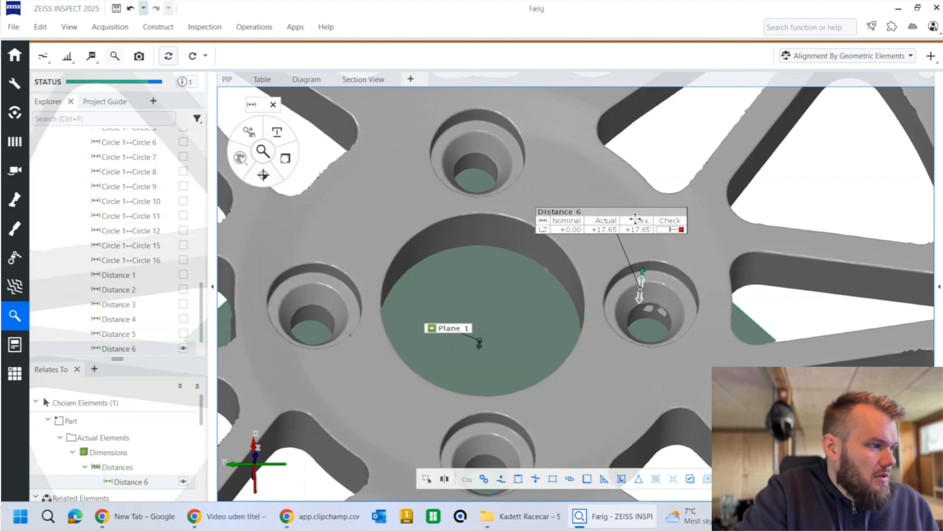
{"action": "left_click", "coordinate": [657, 190]}
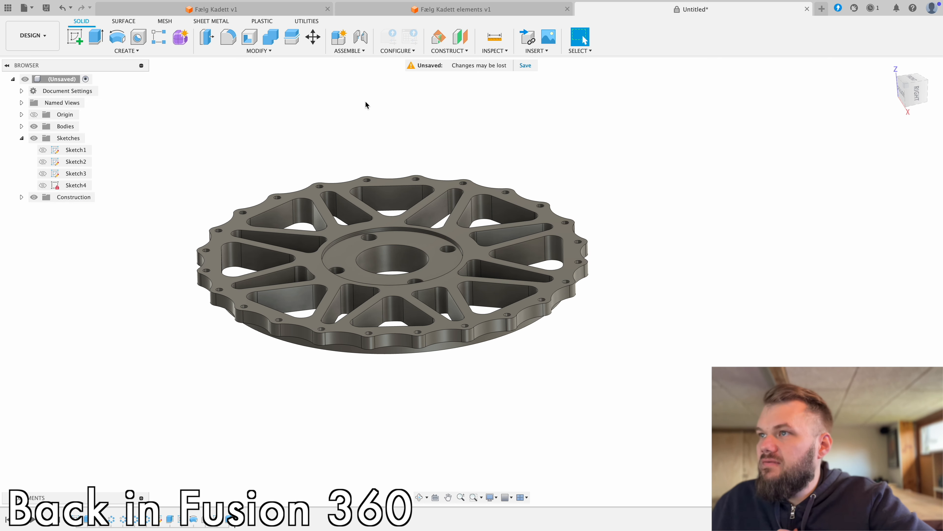
Step: In Fusion, create a construction plane offset 17.65 mm from the XY origin plane
{"action": "left_click", "coordinate": [461, 37]}
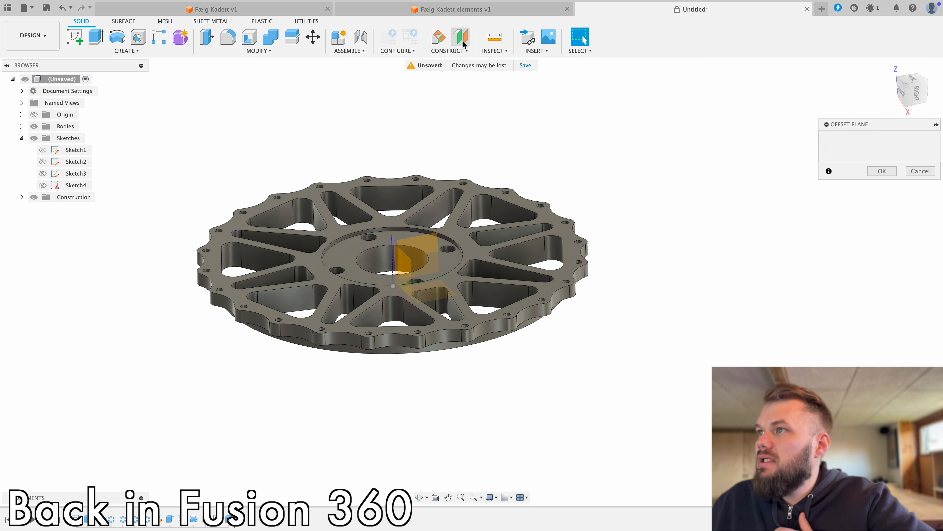
{"action": "left_click", "coordinate": [425, 300]}
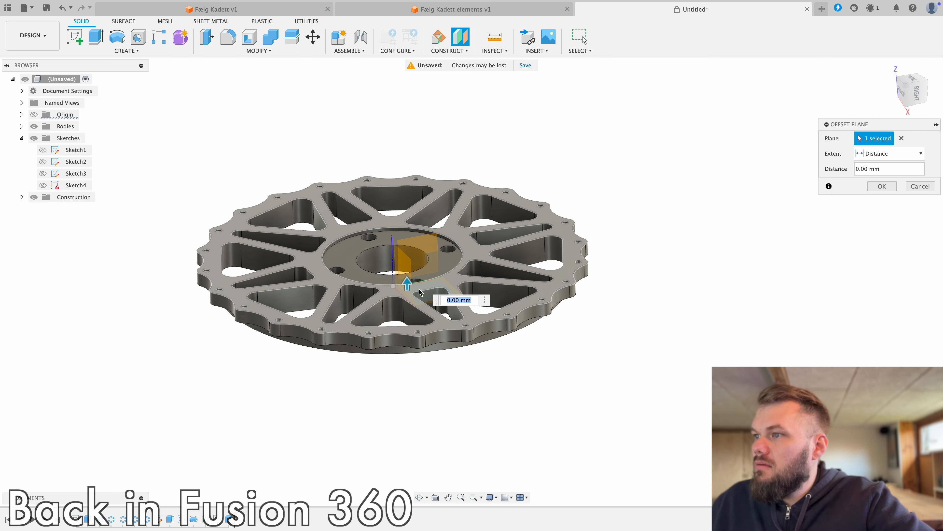
{"action": "type", "text": "17"}
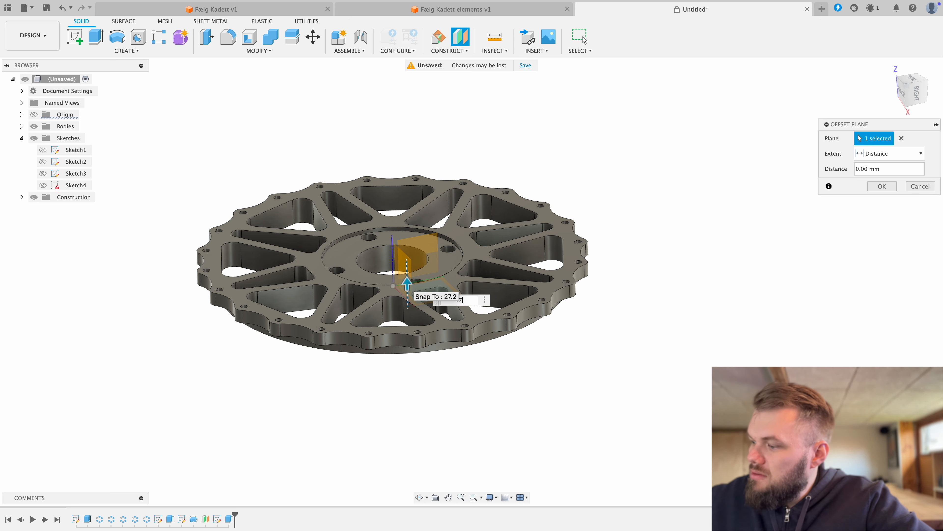
{"action": "type", "text": ",65"}
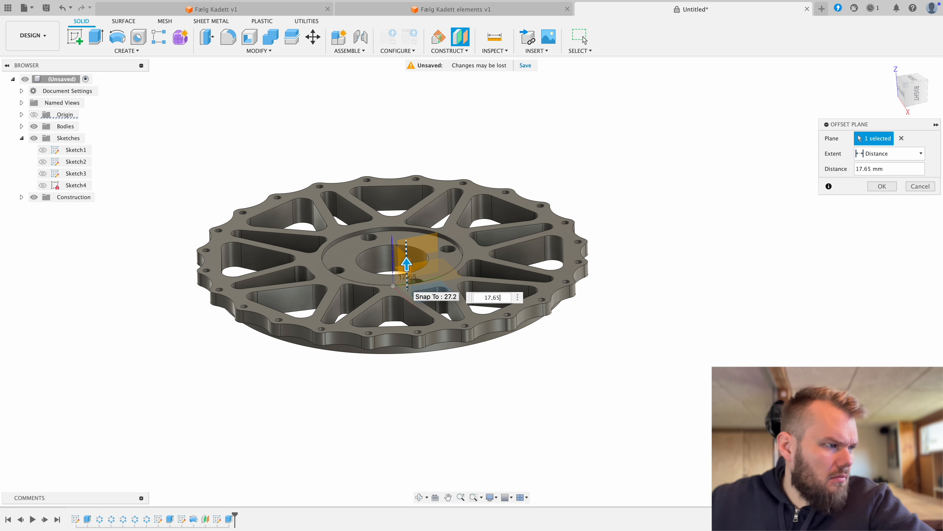
{"action": "key", "text": "Return"}
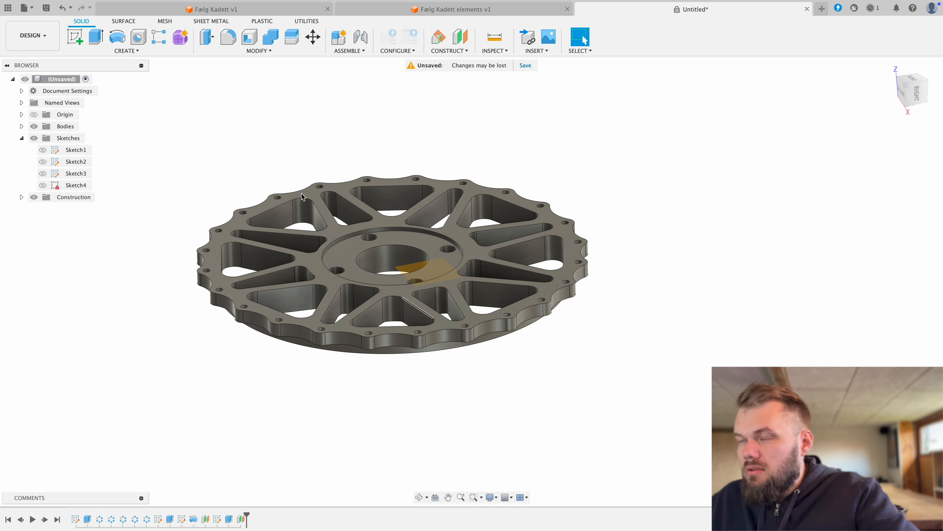
{"action": "left_click", "coordinate": [75, 37]}
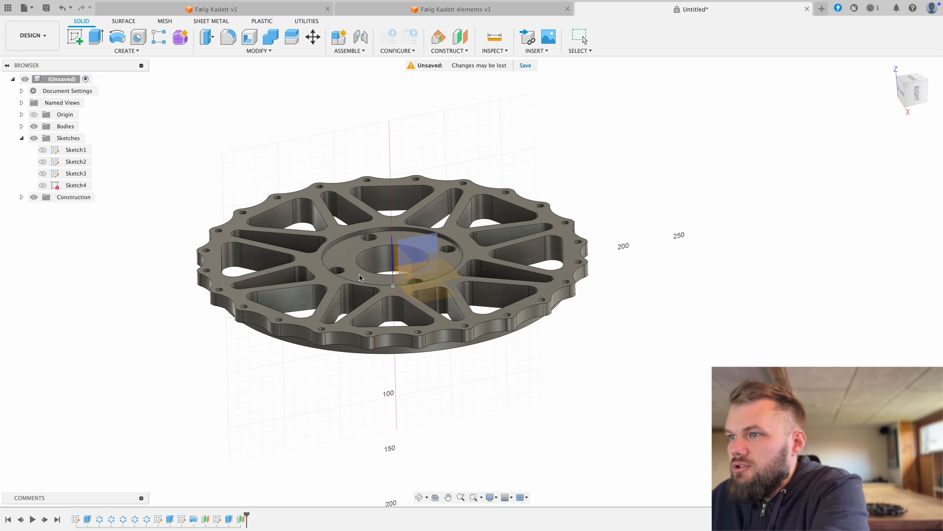
{"action": "left_click", "coordinate": [345, 272]}
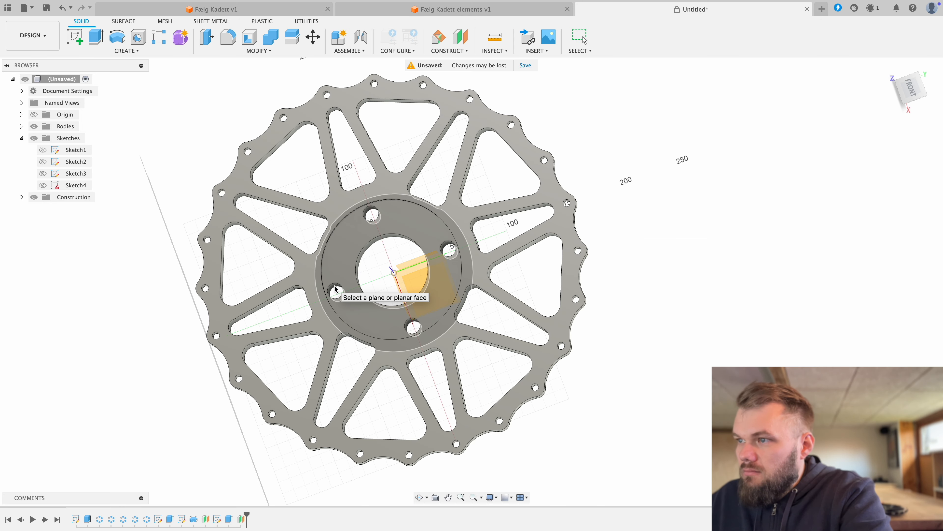
{"action": "left_click", "coordinate": [336, 290]}
{"action": "key", "text": "p"}
{"action": "middle_click_drag", "start_coordinate": [473, 277], "coordinate": [475, 231], "text": "shift"}
{"action": "left_click", "coordinate": [795, 188]}
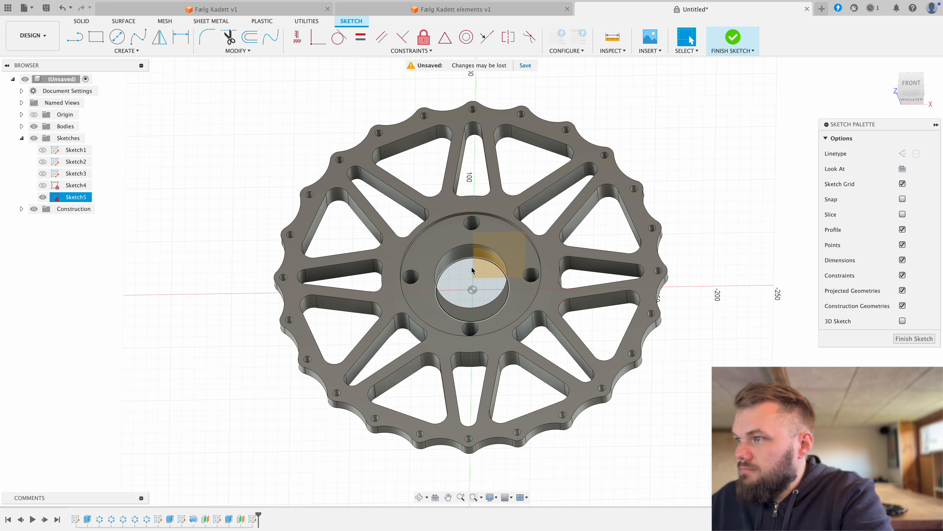
{"action": "mouse_move", "coordinate": [487, 282]}
{"action": "middle_mouse_down", "text": "shift"}
{"action": "mouse_move", "coordinate": [496, 262]}
{"action": "mouse_move", "coordinate": [485, 275]}
{"action": "middle_mouse_up", "text": "shift"}
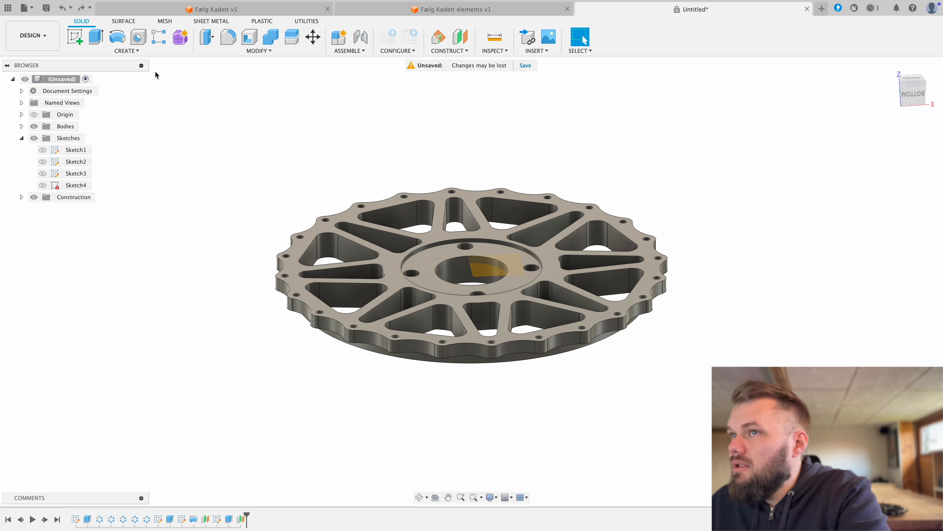
Step: Start a sketch on the offset plane and project the four hub bolt-hole edges into it
{"action": "left_click", "coordinate": [74, 38]}
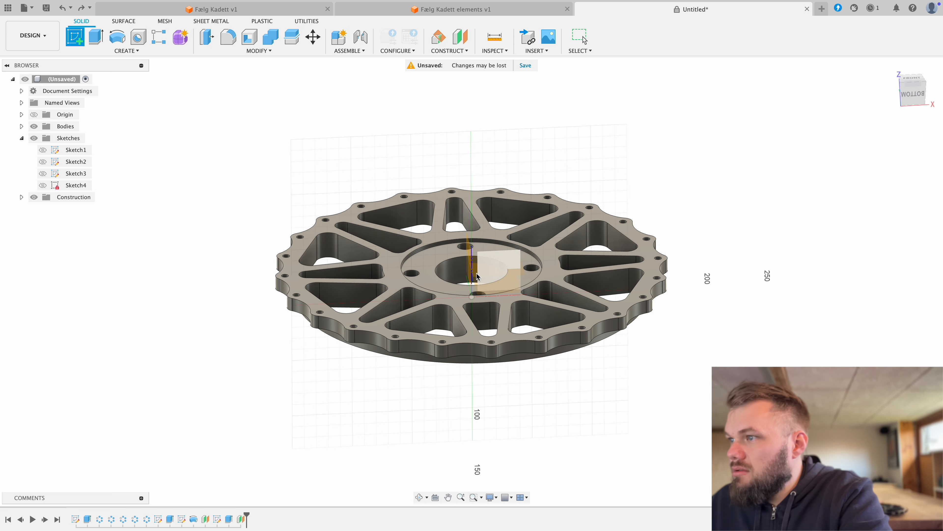
{"action": "left_click", "coordinate": [484, 275]}
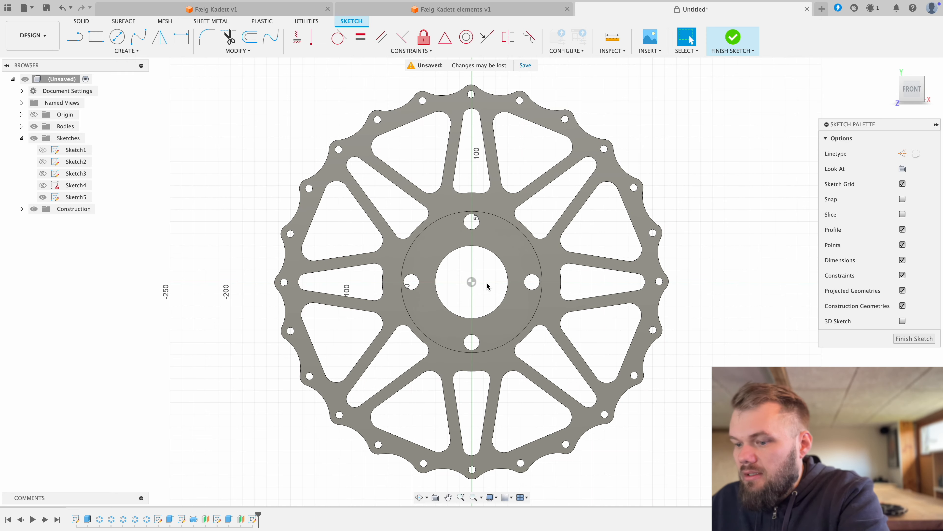
{"action": "key", "text": "p"}
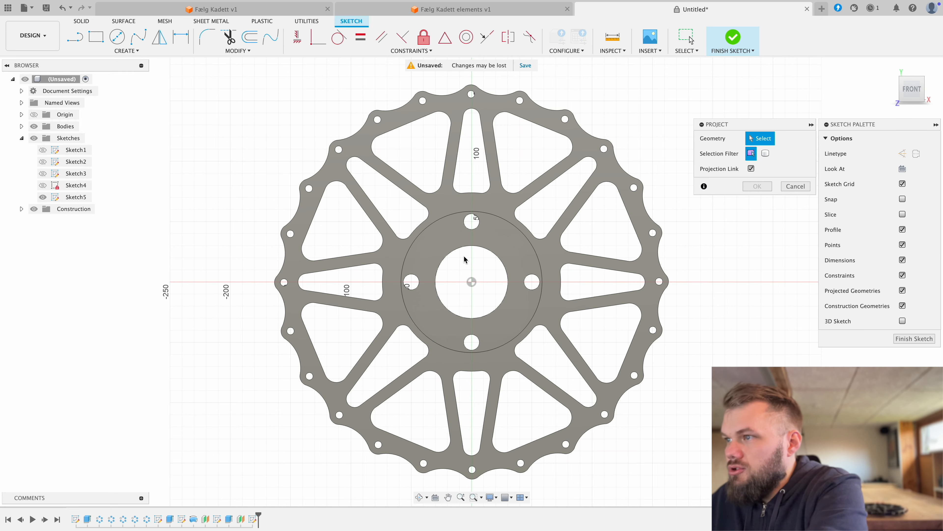
{"action": "left_click", "coordinate": [473, 230]}
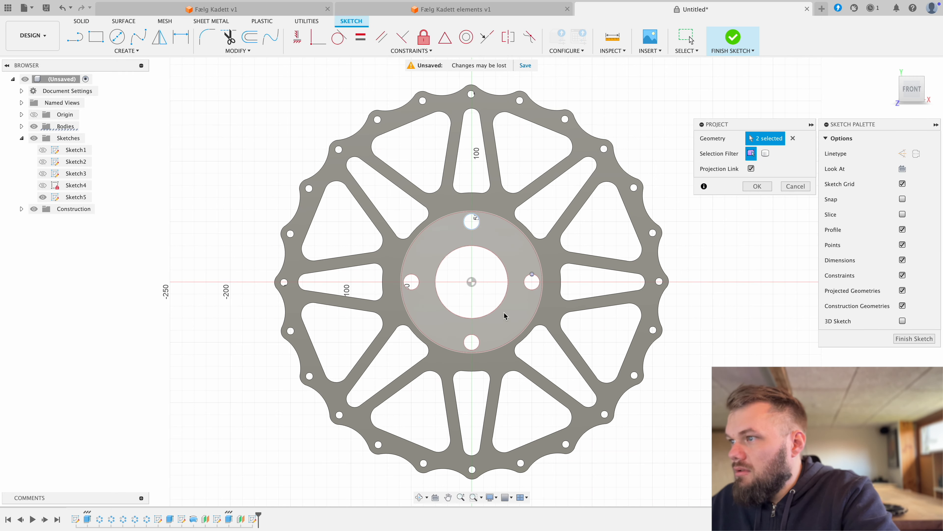
{"action": "left_click", "coordinate": [472, 342]}
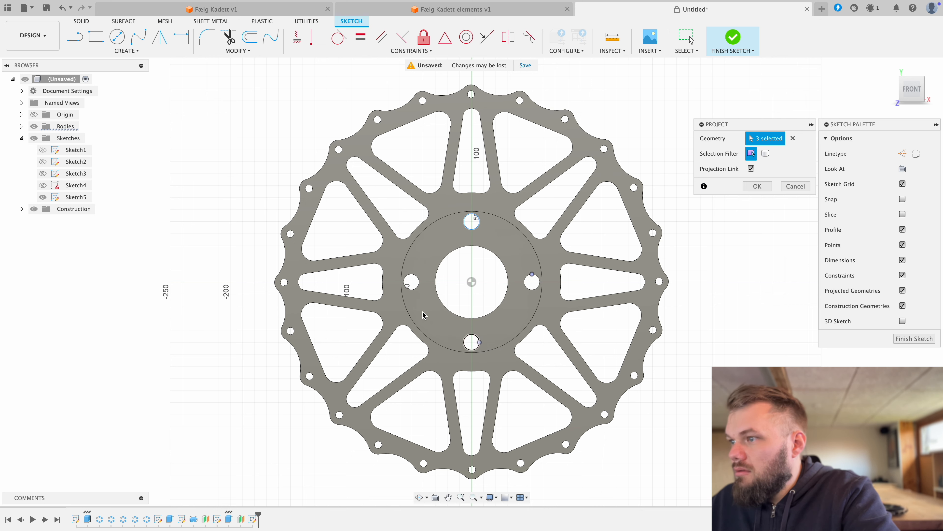
{"action": "left_click", "coordinate": [411, 281]}
{"action": "right_click", "coordinate": [465, 291]}
{"action": "left_click", "coordinate": [496, 292]}
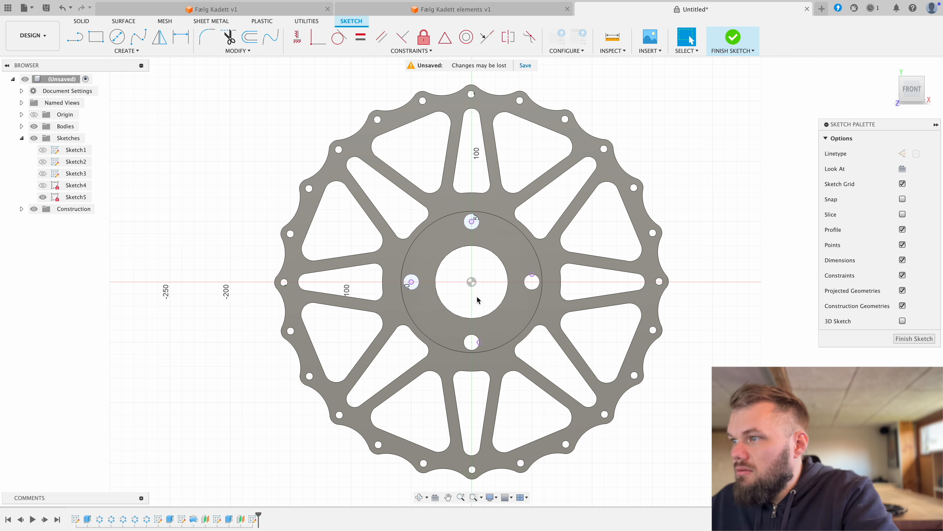
Step: Start a centre-diameter circle at the projected centre of the upper hub bolt hole
{"action": "key", "text": "c"}
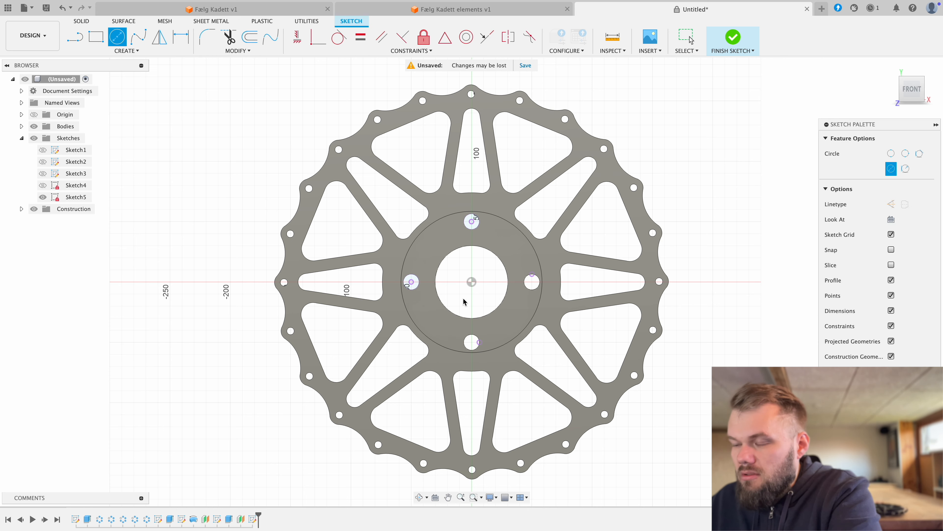
{"action": "left_click", "coordinate": [472, 222]}
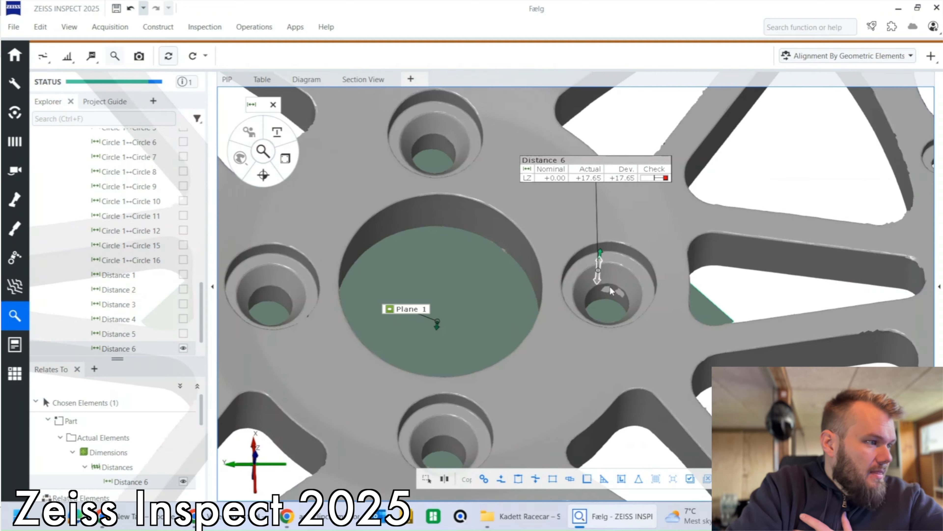
Step: In ZEISS INSPECT, fit a Gaussian best-fit cylinder with 3 sigma points to the counterbore wall of the measured bolt hole
{"action": "left_click_drag", "start_coordinate": [610, 287], "coordinate": [621, 253]}
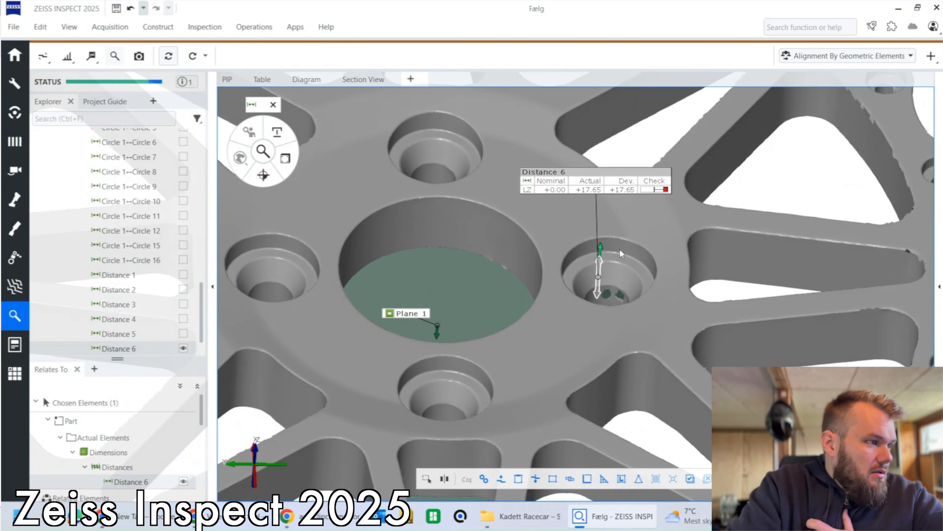
{"action": "left_click", "coordinate": [156, 27]}
{"action": "mouse_move", "coordinate": [176, 118]}
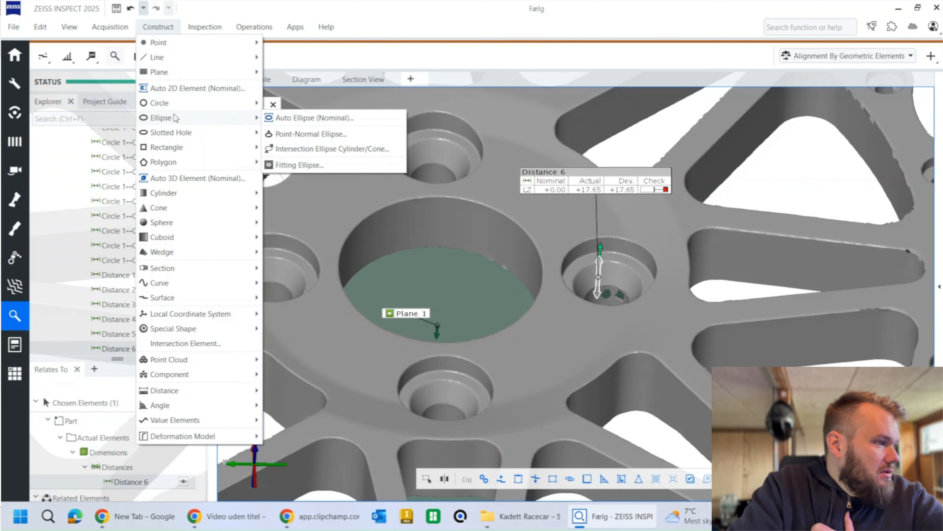
{"action": "mouse_move", "coordinate": [173, 200]}
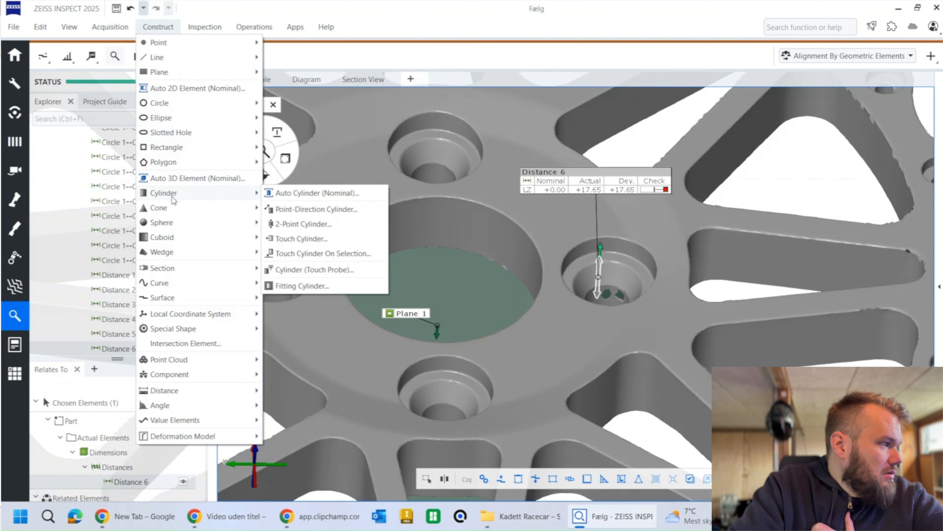
{"action": "left_click", "coordinate": [302, 285]}
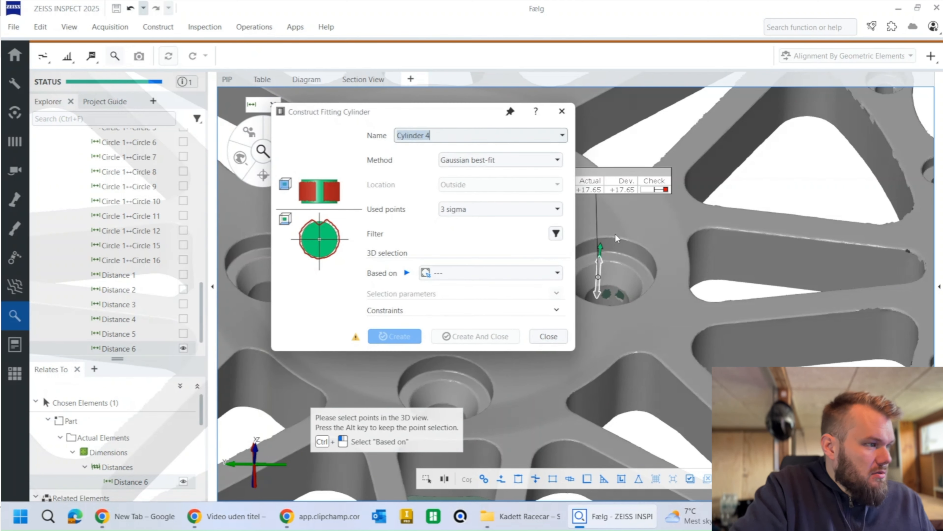
{"action": "left_click", "coordinate": [618, 249], "text": "ctrl+shift"}
{"action": "left_click", "coordinate": [471, 336]}
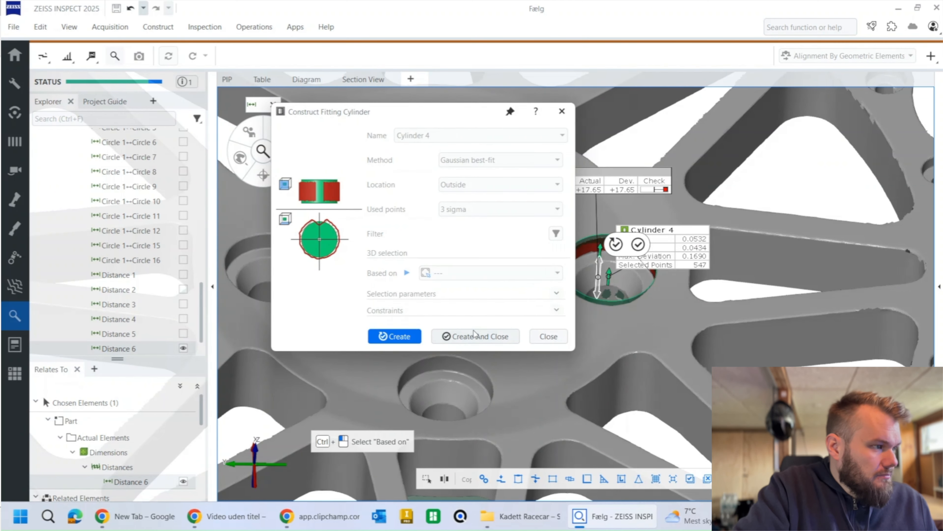
Step: Add a diameter check to the fitting cylinder on the bolt-hole counterbore, keeping the manual tolerance of 0.1000 mm
{"action": "left_click", "coordinate": [285, 159]}
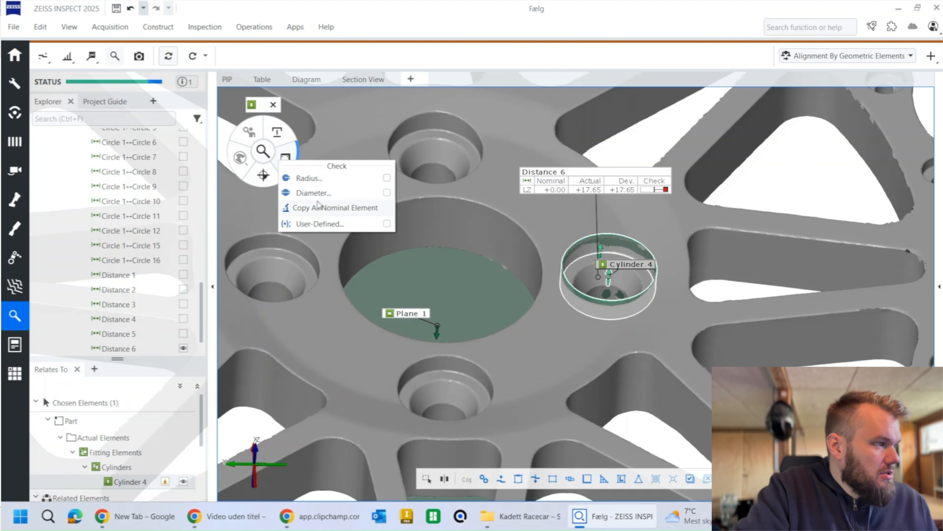
{"action": "left_click", "coordinate": [320, 191]}
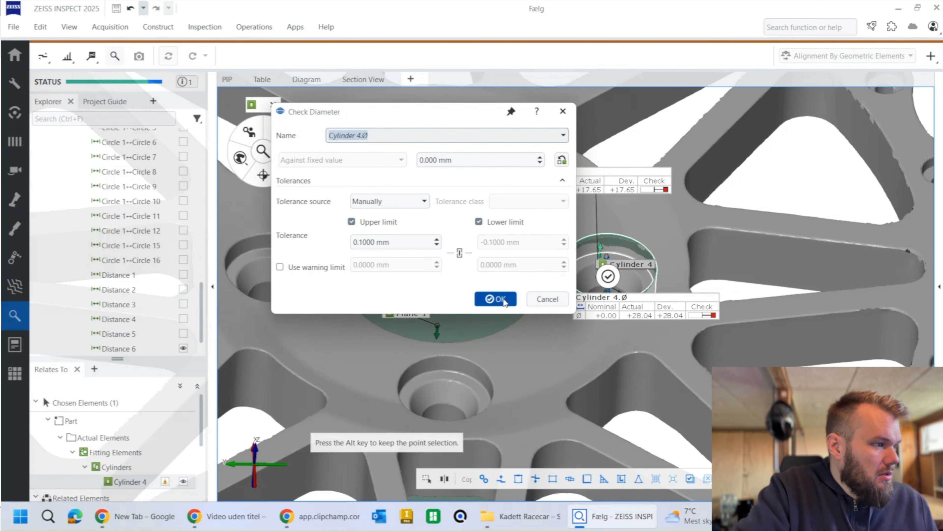
{"action": "left_click", "coordinate": [500, 299]}
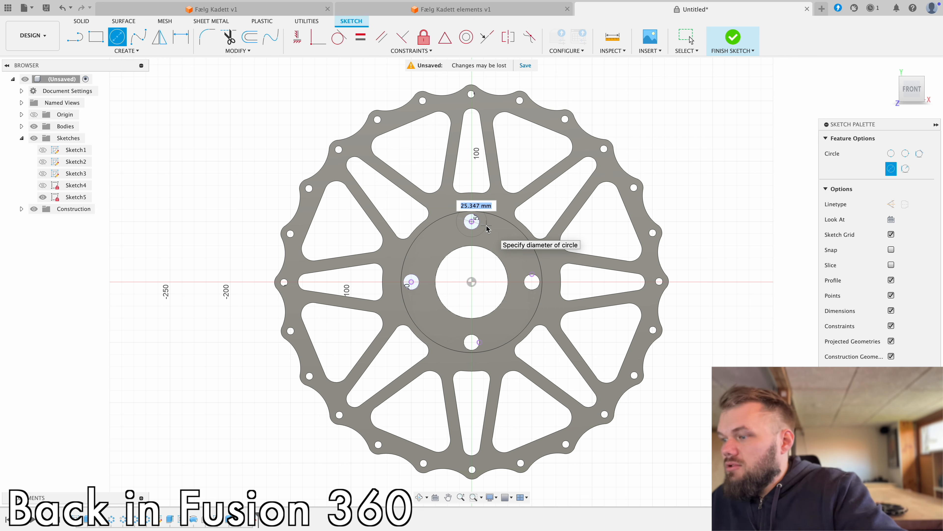
Step: In Fusion, draw a 28 mm diameter circle centred on each of the four projected hub bolt holes
{"action": "type", "text": "28"}
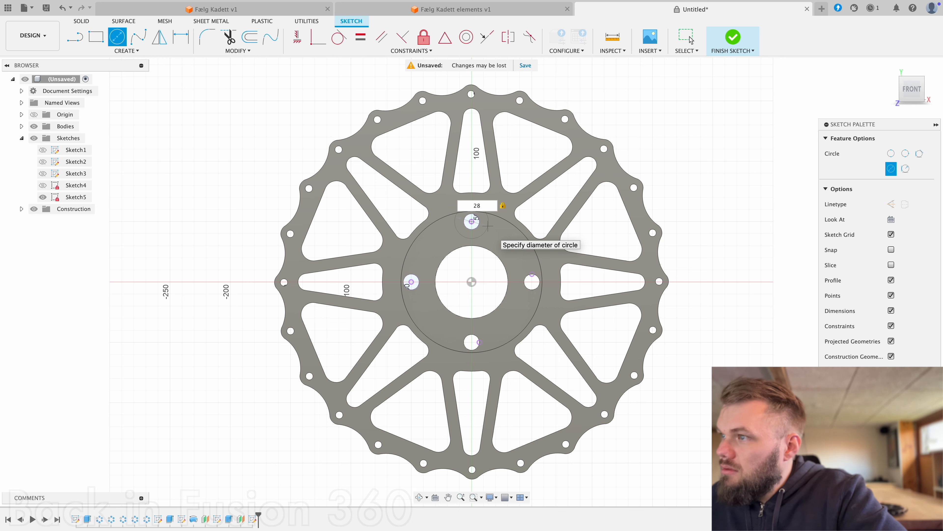
{"action": "key", "text": "Return"}
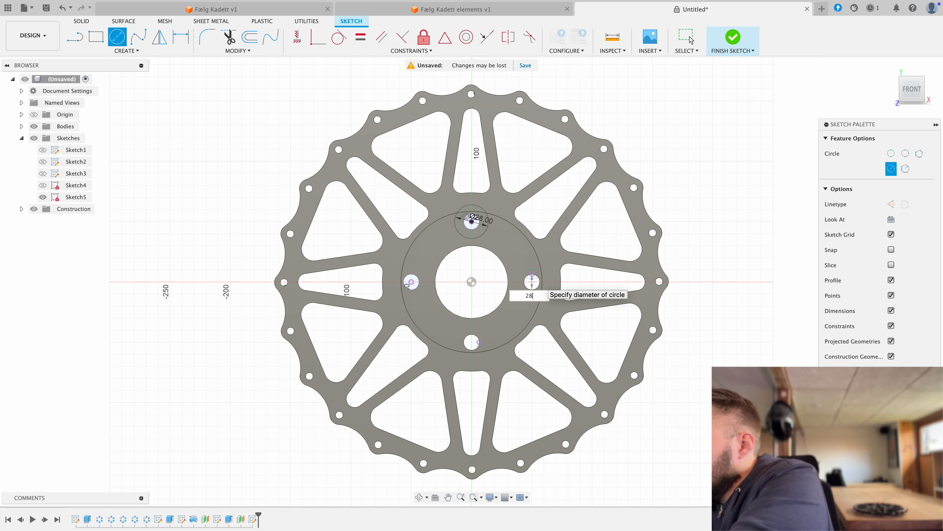
{"action": "key", "text": "Tab"}
{"action": "key", "text": "Return"}
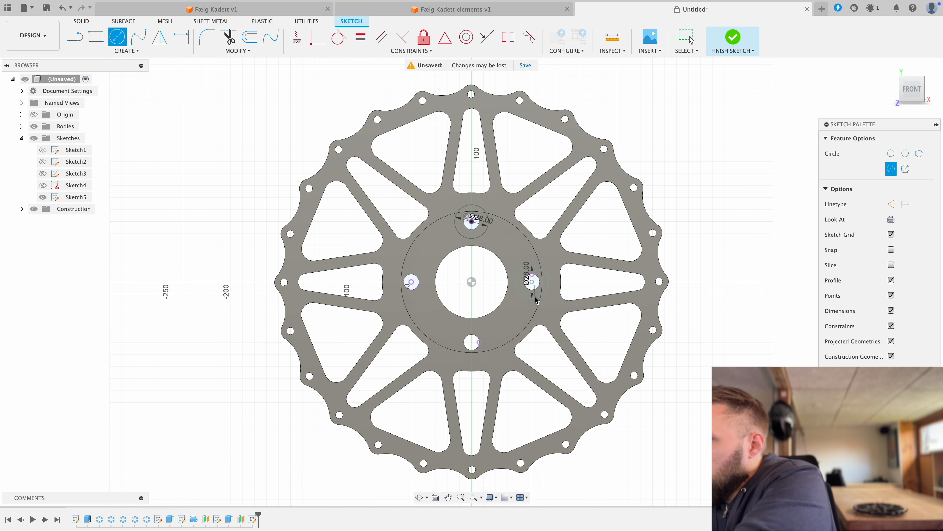
{"action": "left_click", "coordinate": [472, 343]}
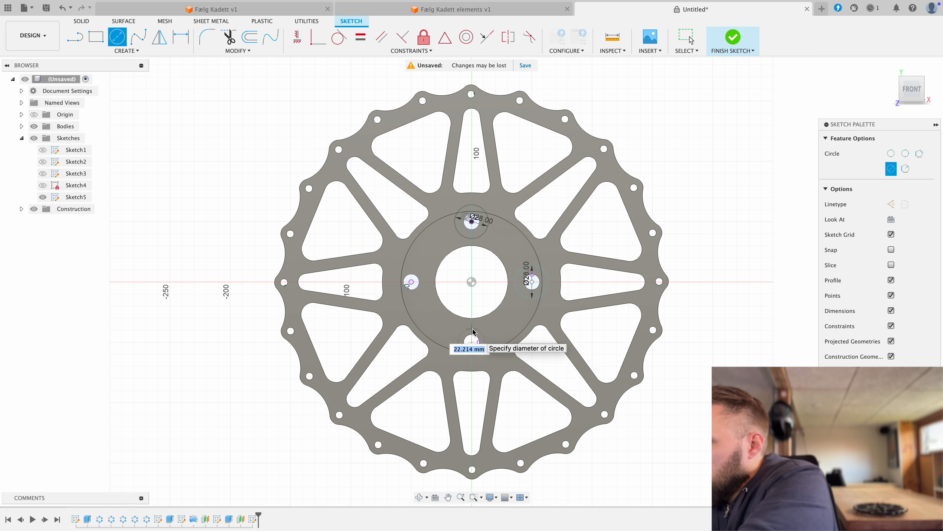
{"action": "key", "text": "Return"}
{"action": "left_click", "coordinate": [691, 40]}
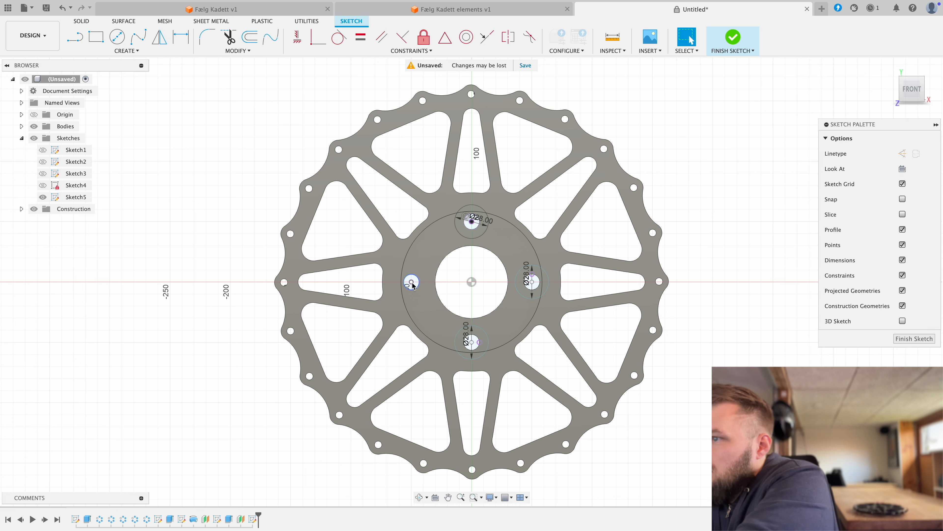
{"action": "key", "text": "c"}
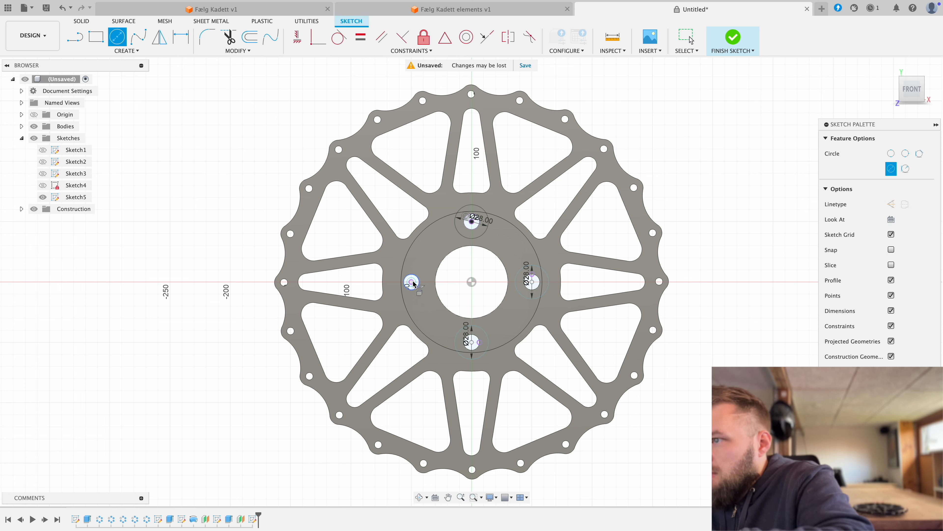
{"action": "left_click", "coordinate": [413, 283]}
{"action": "key", "text": "Return"}
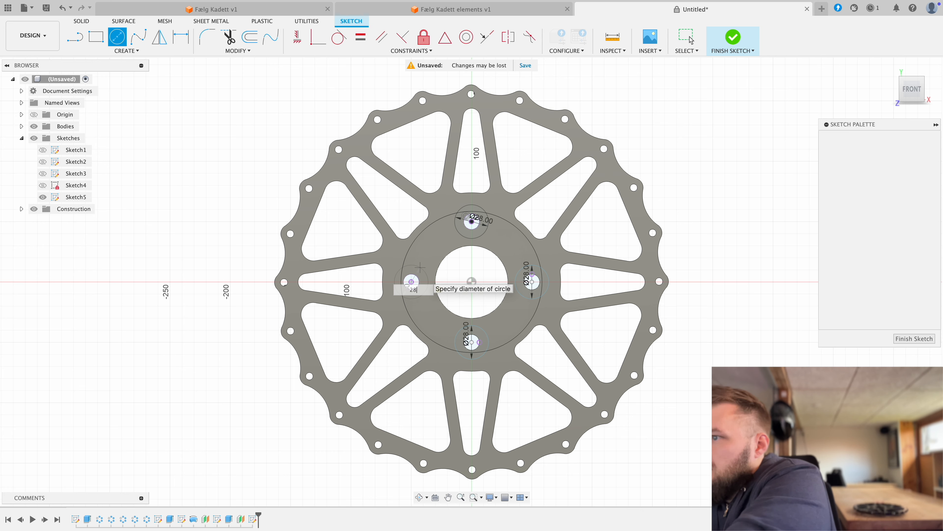
{"action": "key", "text": "Escape"}
Step: Extrude the four 28 mm circle profiles 50 mm as a cut to form the hub bolt-hole counterbores
{"action": "key", "text": "e"}
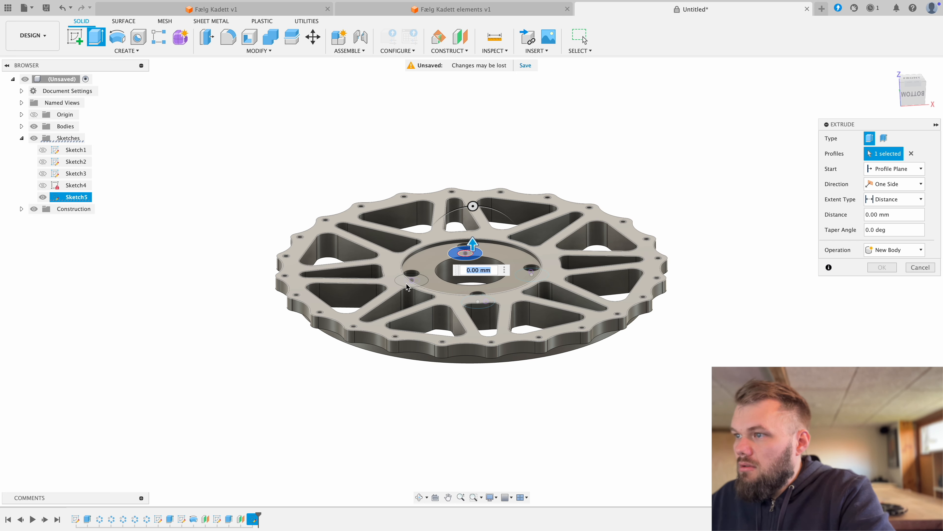
{"action": "middle_click_drag", "start_coordinate": [461, 257], "coordinate": [473, 303], "text": "shift"}
{"action": "left_click", "coordinate": [412, 278]}
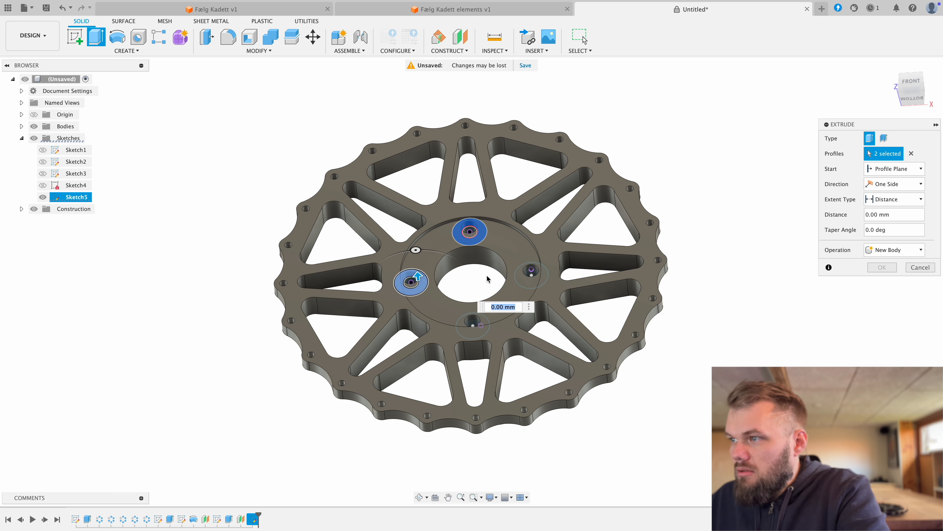
{"action": "left_click", "coordinate": [478, 322]}
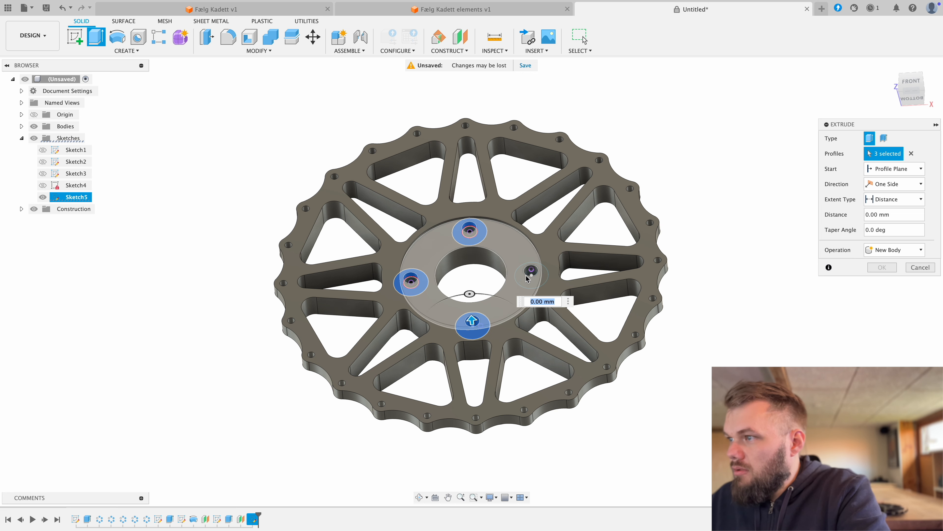
{"action": "left_click", "coordinate": [530, 271]}
{"action": "type", "text": "50"}
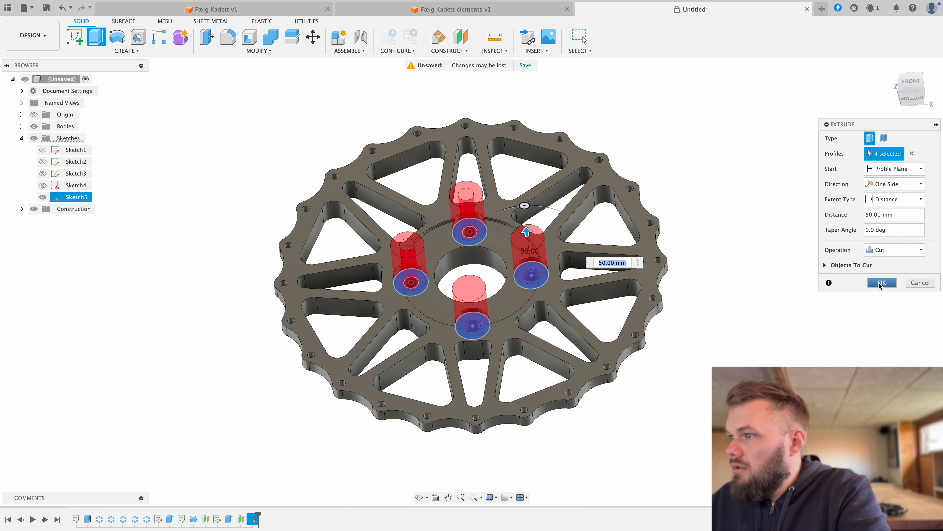
{"action": "left_click", "coordinate": [882, 283]}
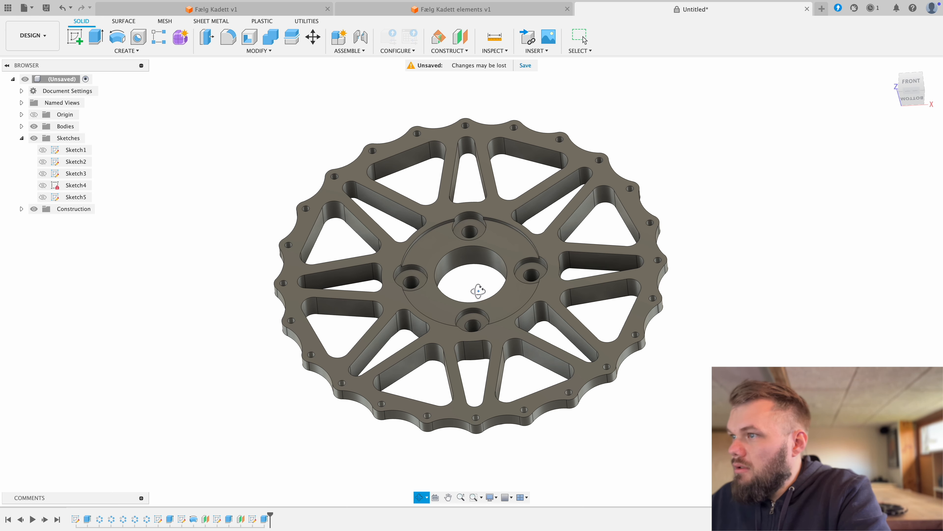
{"action": "middle_click_drag", "start_coordinate": [478, 288], "coordinate": [498, 248], "text": "shift"}
{"action": "scroll", "coordinate": [494, 252], "scroll_direction": "up", "scroll_amount": 3}
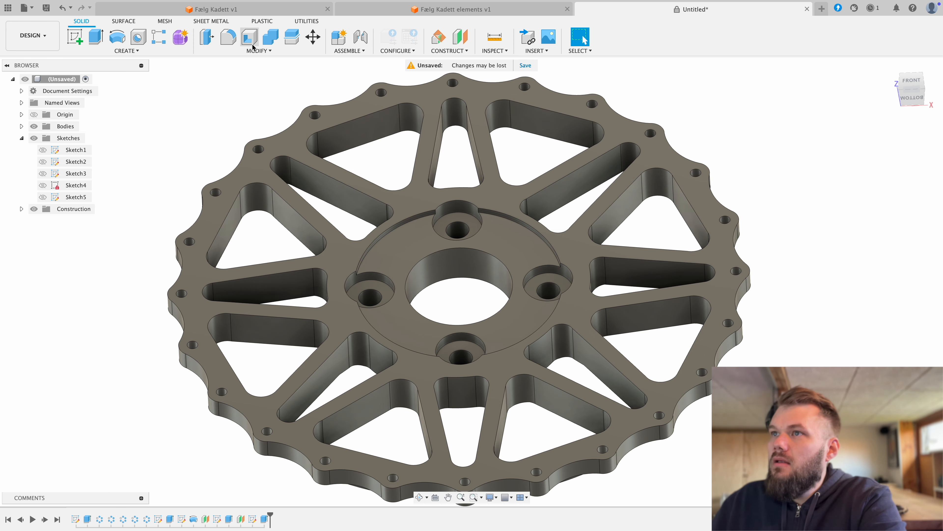
{"action": "left_click", "coordinate": [260, 51]}
{"action": "left_click", "coordinate": [240, 83]}
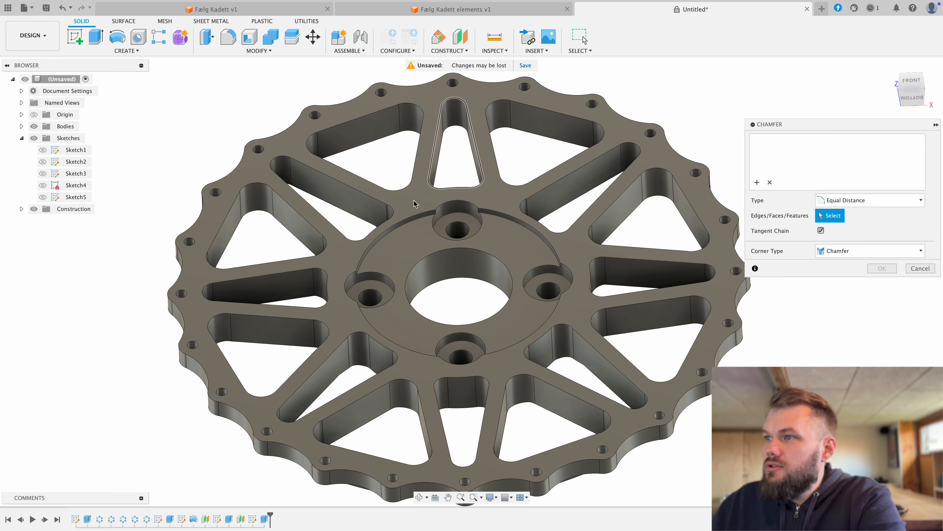
{"action": "left_click", "coordinate": [398, 223]}
{"action": "left_click", "coordinate": [506, 214]}
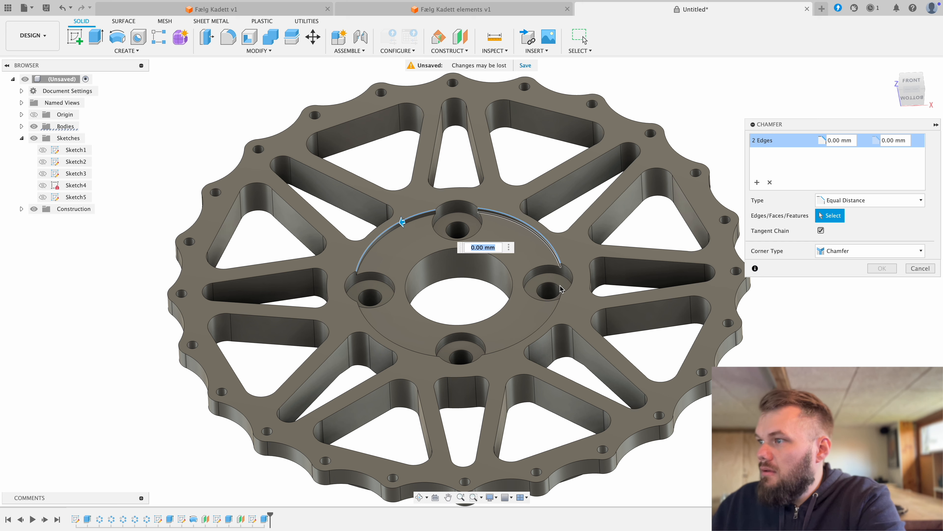
{"action": "left_click", "coordinate": [552, 322]}
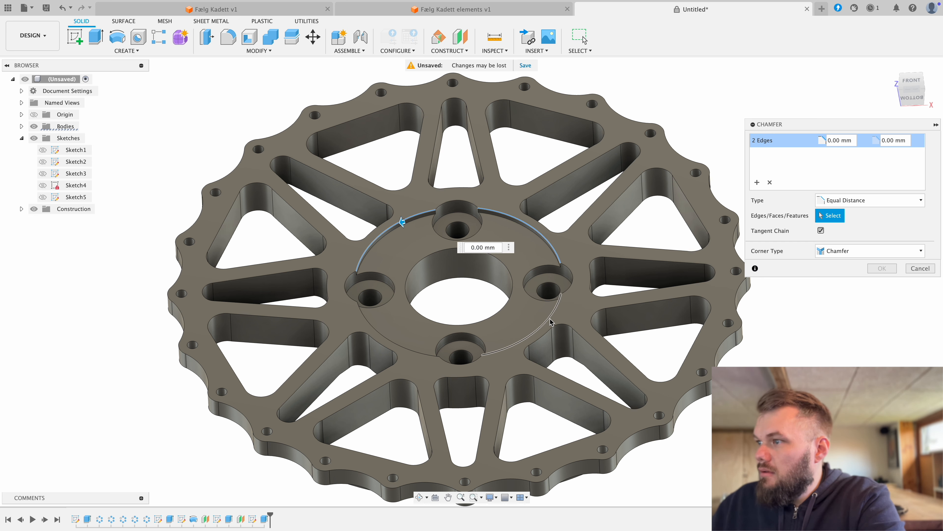
{"action": "left_click", "coordinate": [397, 350]}
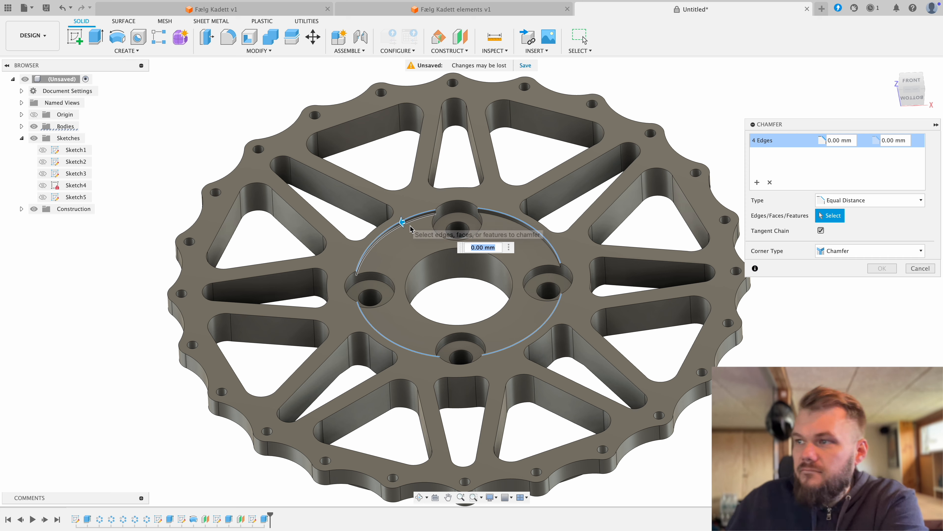
{"action": "left_click", "coordinate": [921, 269]}
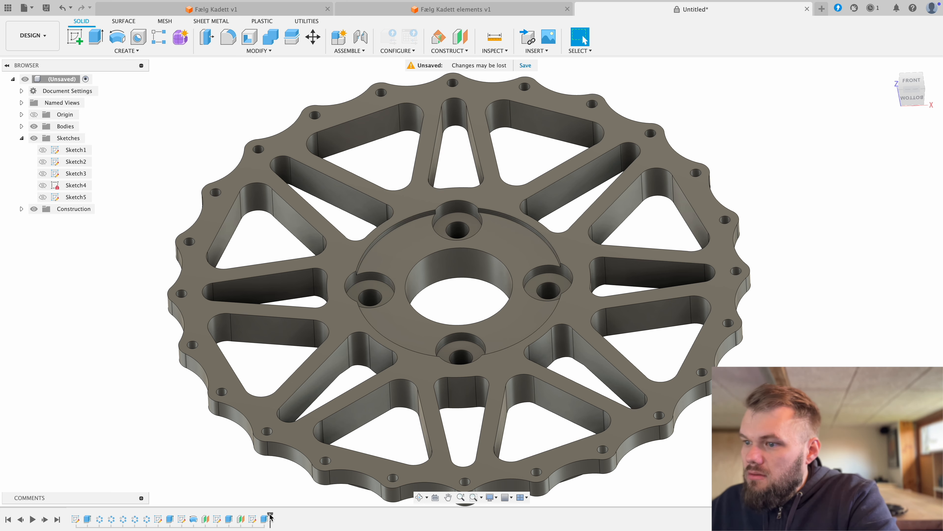
Step: With the history rolled back before the counterbore sketch, try to chamfer the hub recess's rim with equal distances of 30 mm and 5 mm
{"action": "left_click_drag", "start_coordinate": [270, 517], "coordinate": [243, 512]}
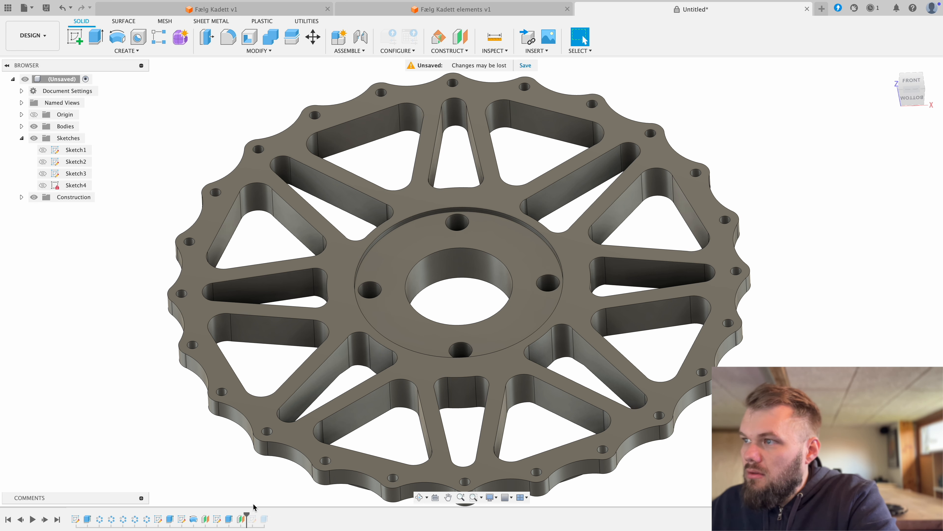
{"action": "left_click", "coordinate": [259, 50]}
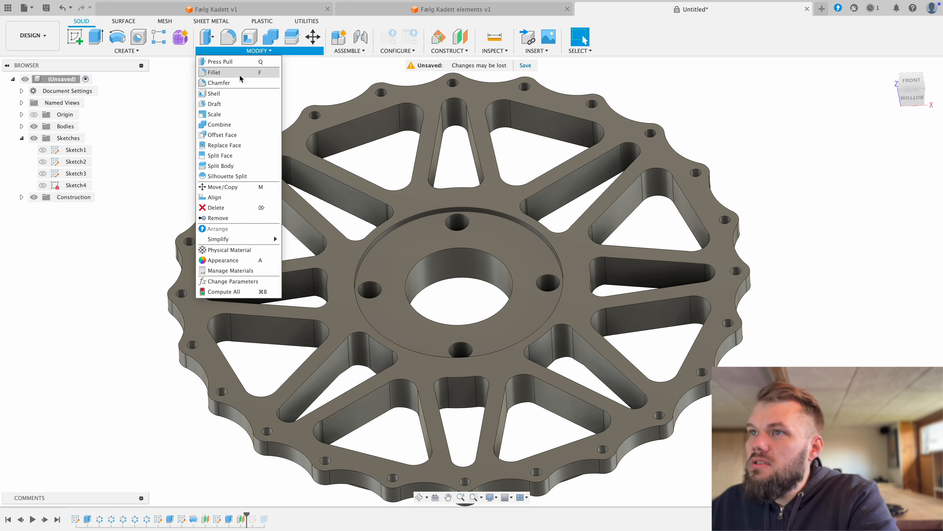
{"action": "left_click", "coordinate": [219, 83]}
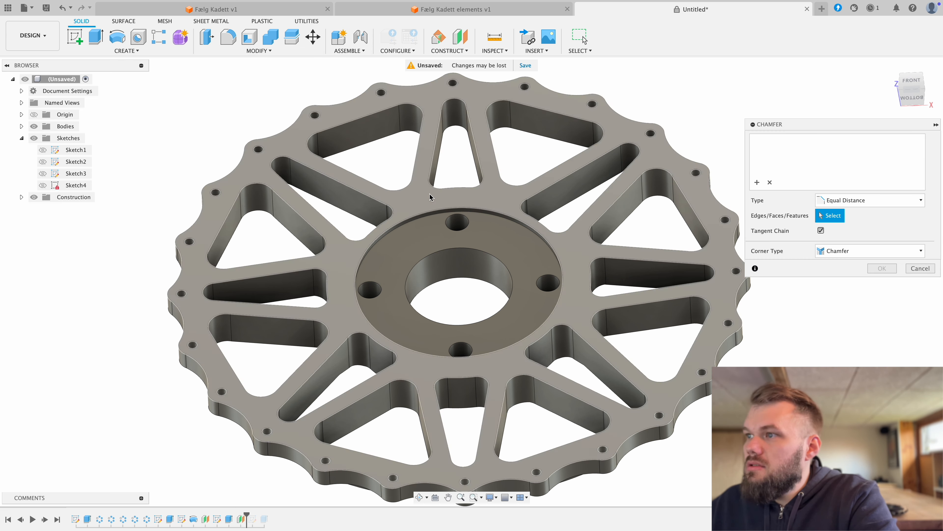
{"action": "left_click", "coordinate": [427, 211]}
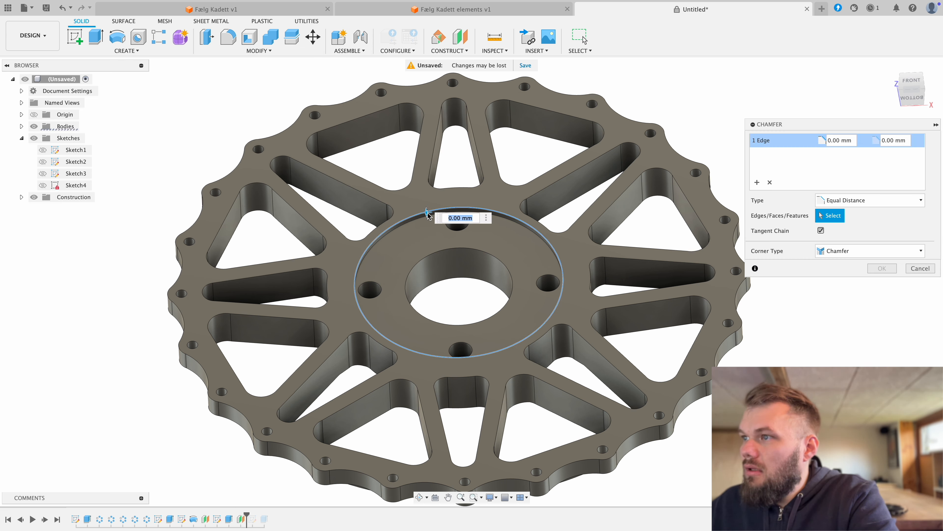
{"action": "type", "text": "30"}
{"action": "key", "text": "Return"}
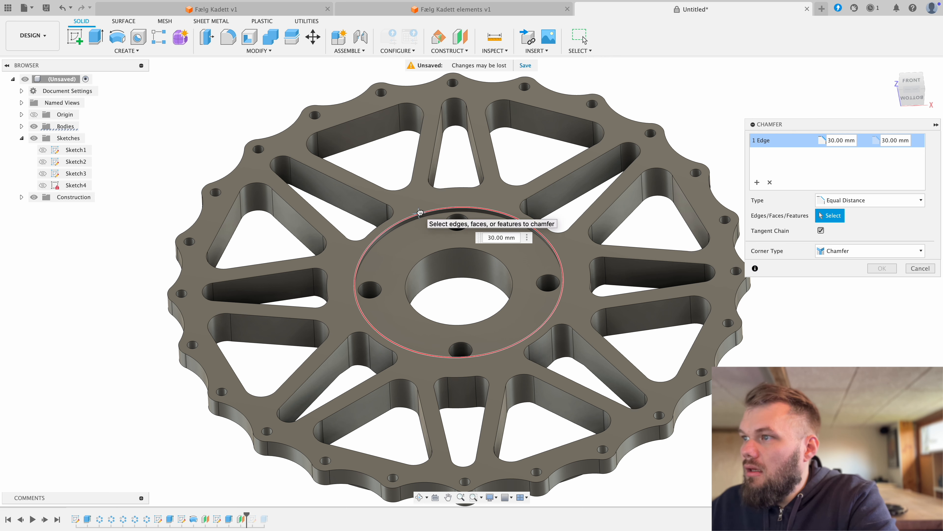
{"action": "left_click_drag", "start_coordinate": [420, 212], "coordinate": [424, 212]}
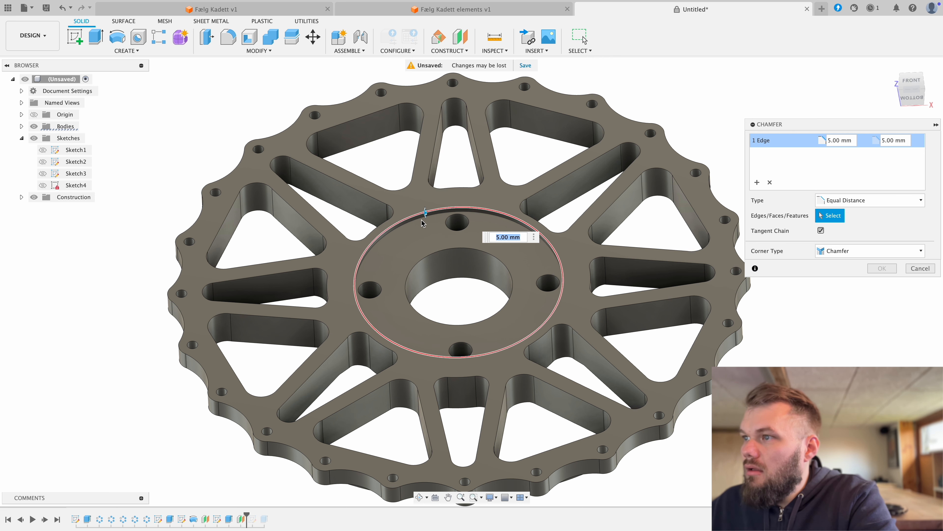
{"action": "scroll", "coordinate": [421, 228], "scroll_direction": "up", "scroll_amount": 1}
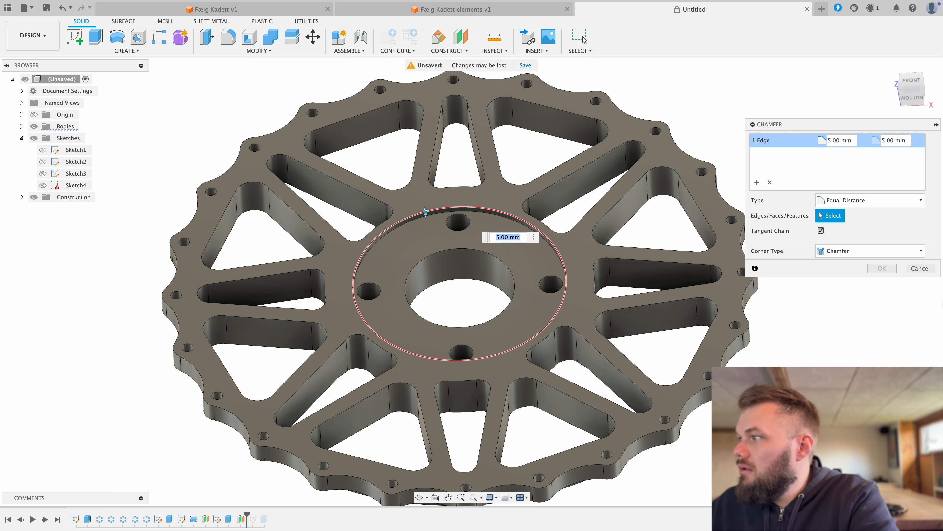
{"action": "left_click", "coordinate": [920, 269]}
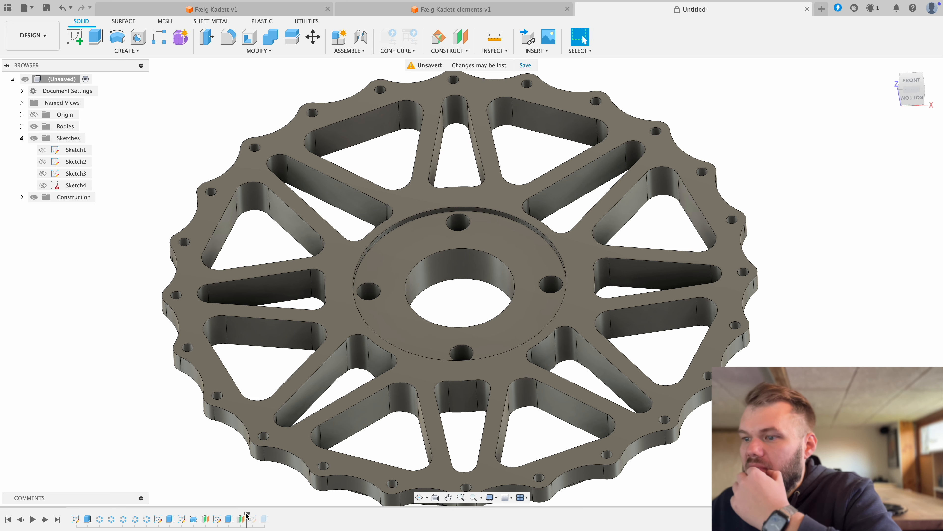
{"action": "left_click_drag", "start_coordinate": [247, 516], "coordinate": [295, 518]}
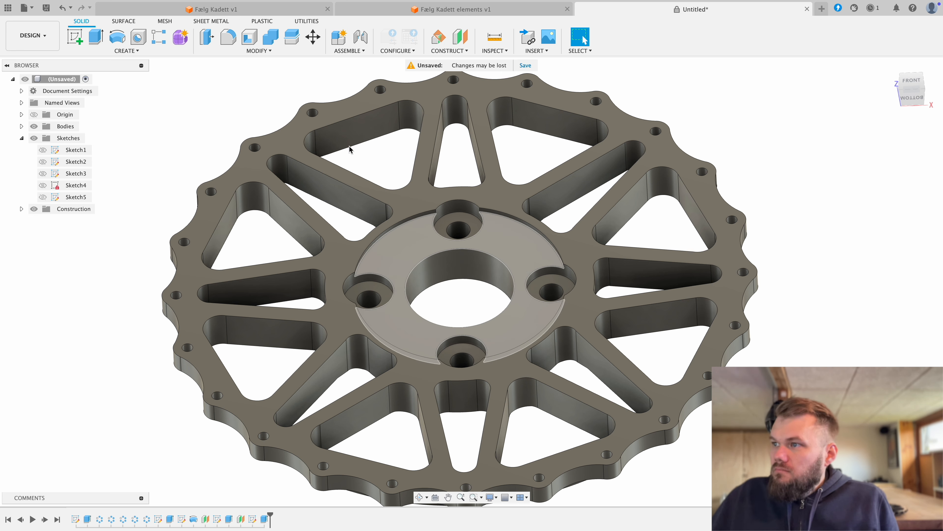
Step: Start a sketch on the XZ origin plane and project the recessed hub face into it with projection link enabled
{"action": "left_click", "coordinate": [74, 37]}
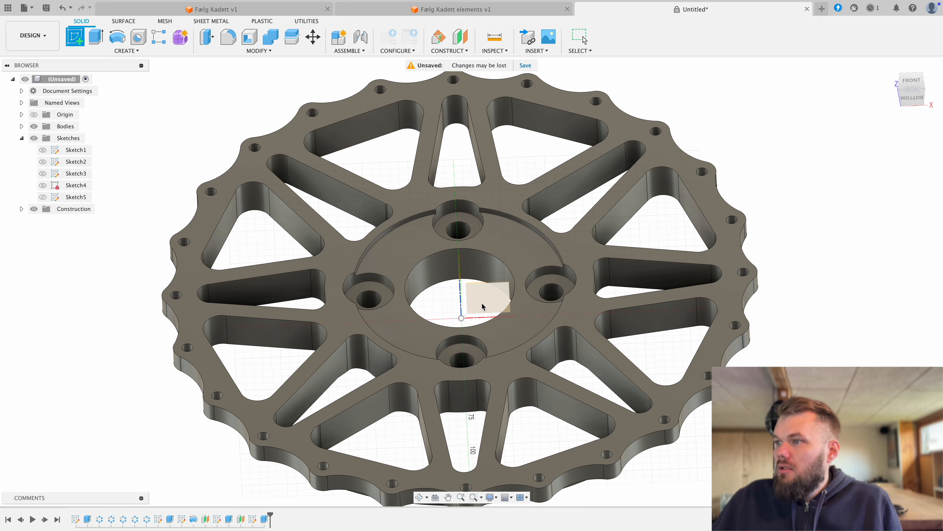
{"action": "left_click", "coordinate": [481, 307]}
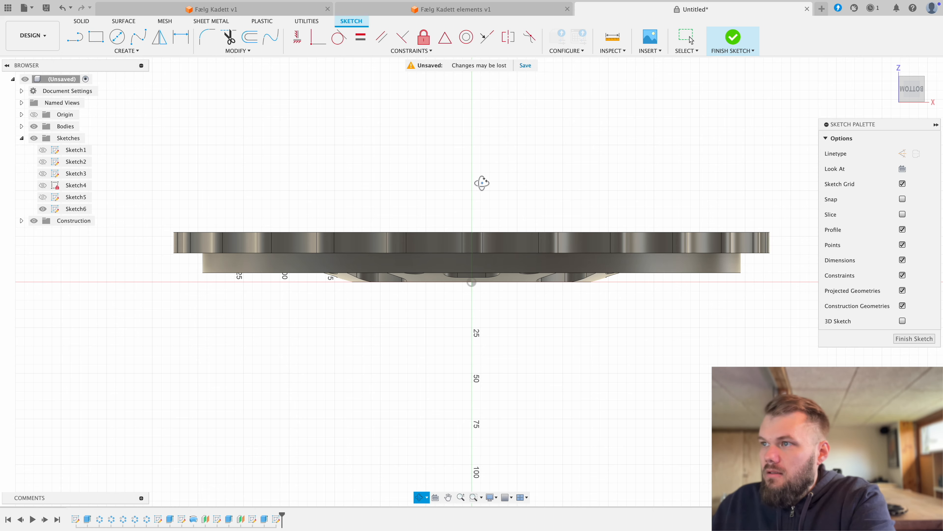
{"action": "middle_click_drag", "start_coordinate": [482, 182], "coordinate": [482, 207], "text": "shift"}
{"action": "key", "text": "p"}
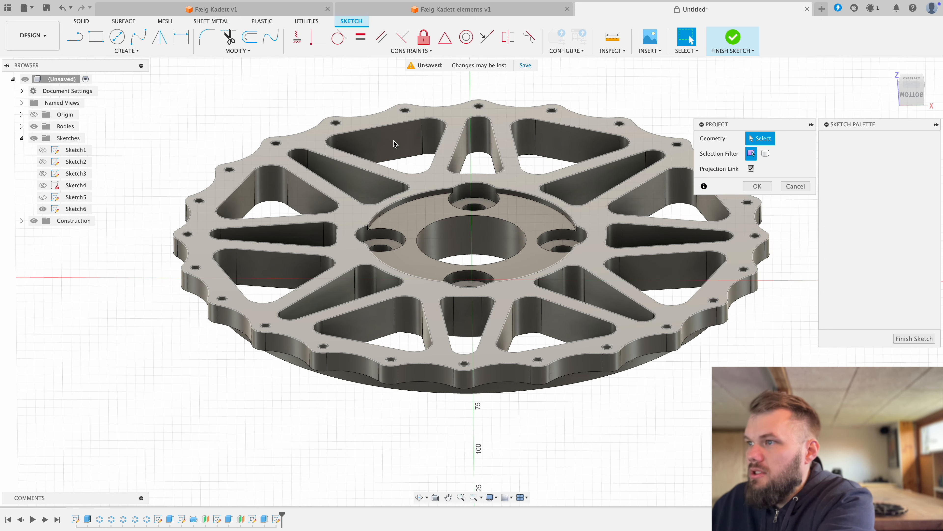
{"action": "left_click", "coordinate": [436, 209]}
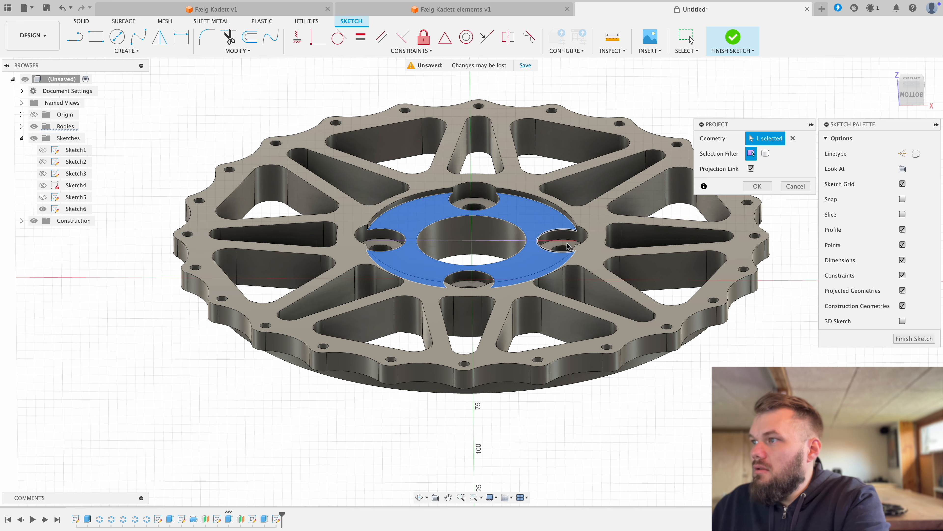
{"action": "left_click", "coordinate": [756, 186]}
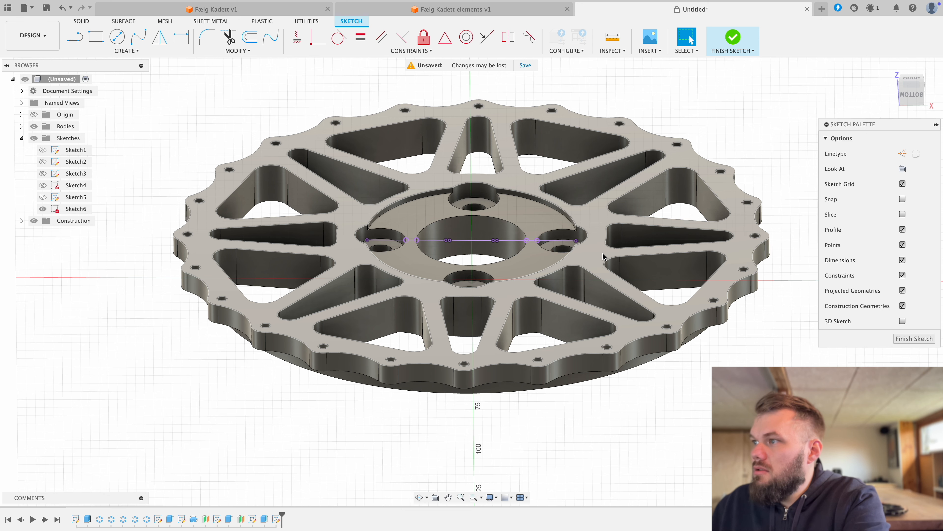
Step: Draw a vertical line about 23.9 mm long from the sketch origin up to the projected hub face line
{"action": "left_click", "coordinate": [908, 98]}
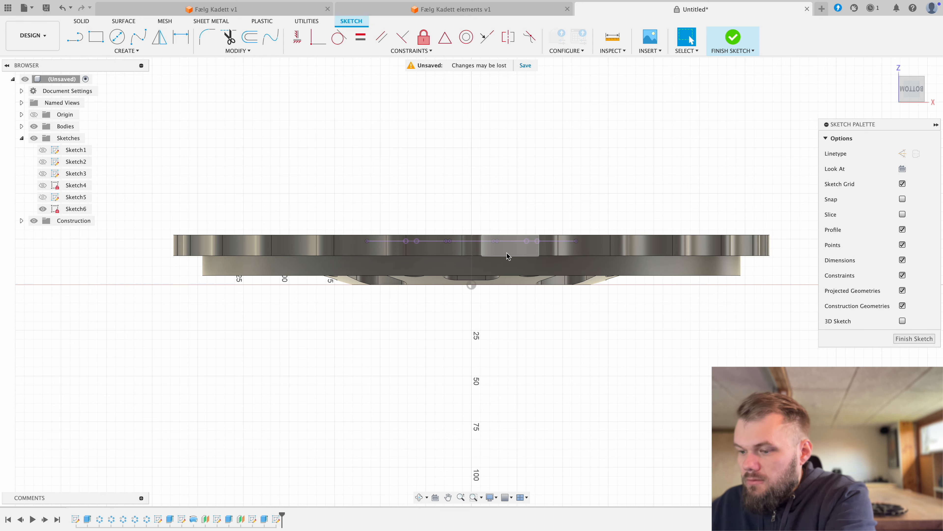
{"action": "key", "text": "l"}
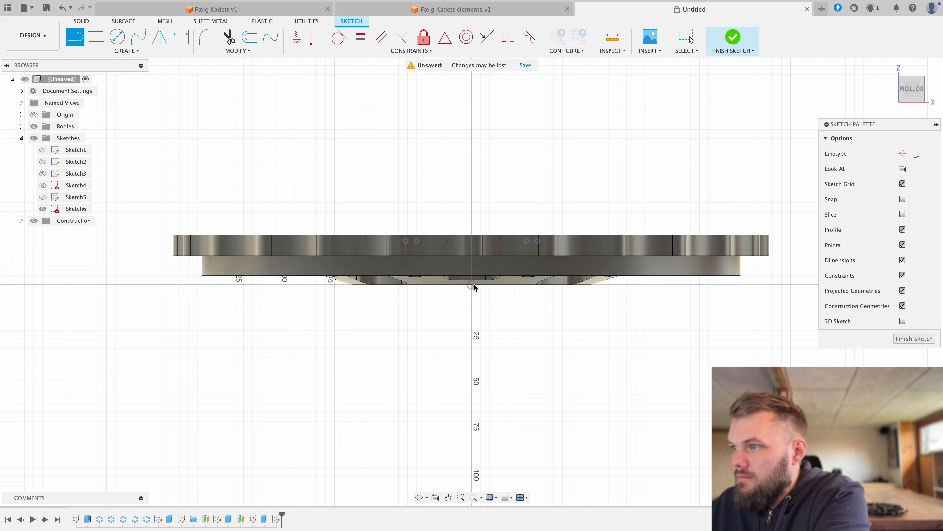
{"action": "left_click", "coordinate": [472, 286]}
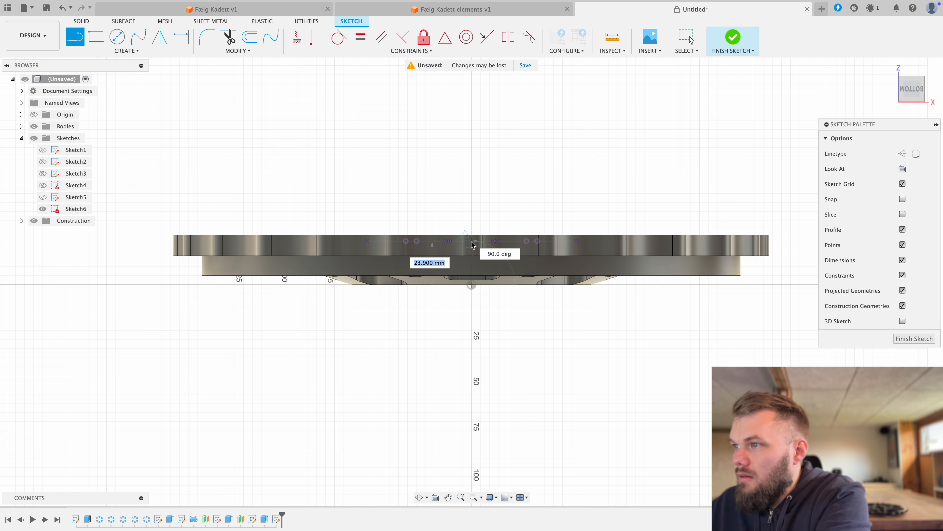
{"action": "left_click", "coordinate": [473, 244]}
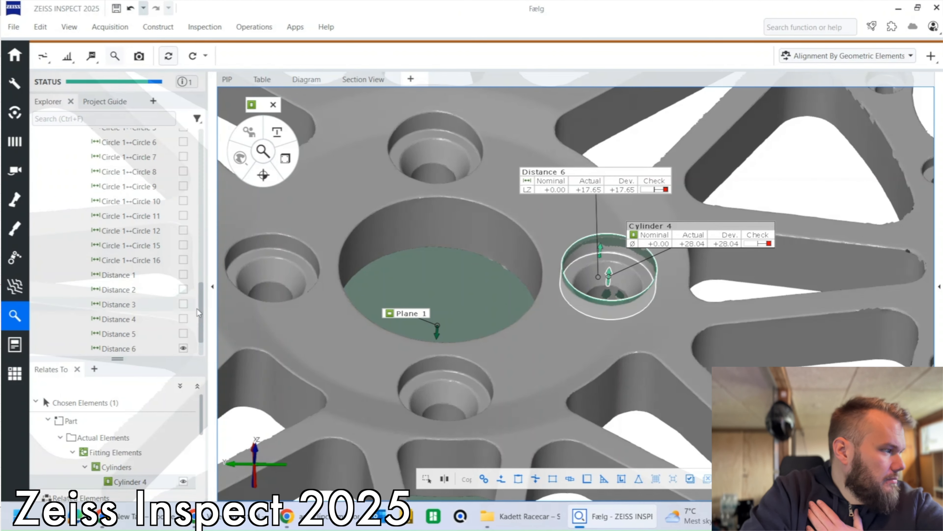
Step: In ZEISS INSPECT, show Circle 17 around the hub recess and look through the listed circles and distances for its measurement
{"action": "scroll", "coordinate": [177, 235], "scroll_direction": "up", "scroll_amount": 10}
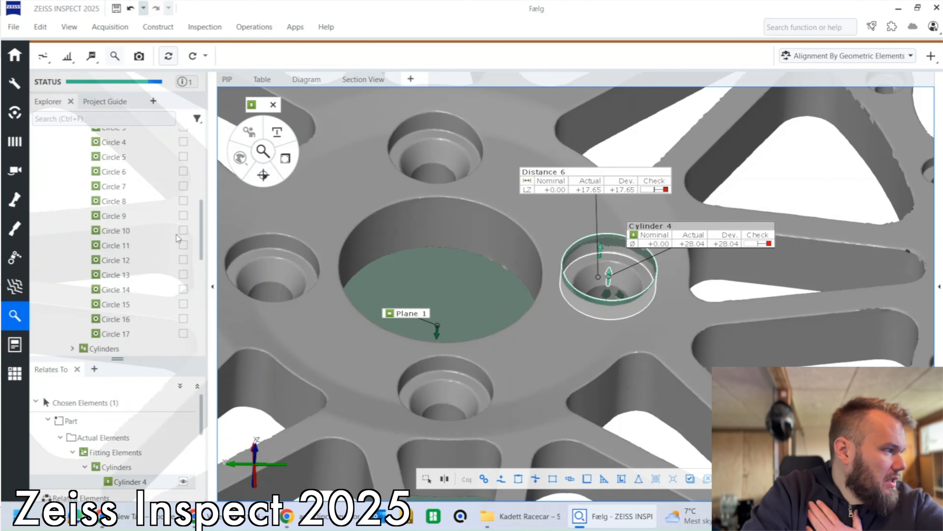
{"action": "left_click", "coordinate": [183, 333]}
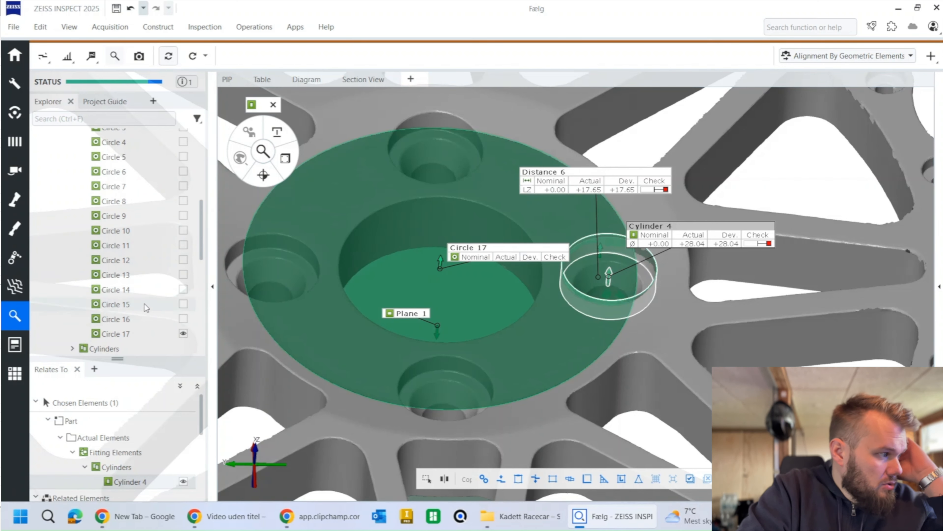
{"action": "scroll", "coordinate": [145, 298], "scroll_direction": "down", "scroll_amount": 8}
{"action": "scroll", "coordinate": [140, 292], "scroll_direction": "up", "scroll_amount": 7}
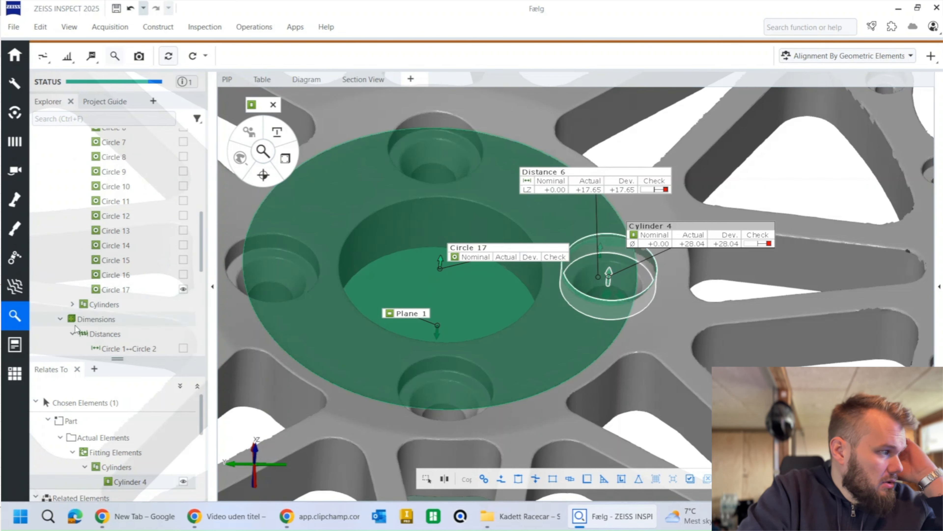
{"action": "scroll", "coordinate": [76, 326], "scroll_direction": "down", "scroll_amount": 5}
{"action": "scroll", "coordinate": [83, 325], "scroll_direction": "up", "scroll_amount": 5}
{"action": "scroll", "coordinate": [97, 323], "scroll_direction": "down", "scroll_amount": 7}
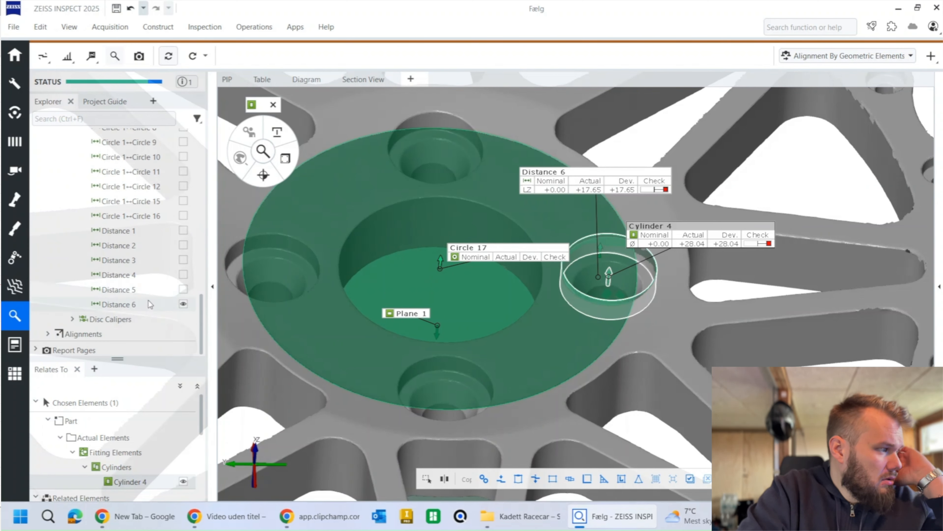
{"action": "scroll", "coordinate": [156, 226], "scroll_direction": "up", "scroll_amount": 4}
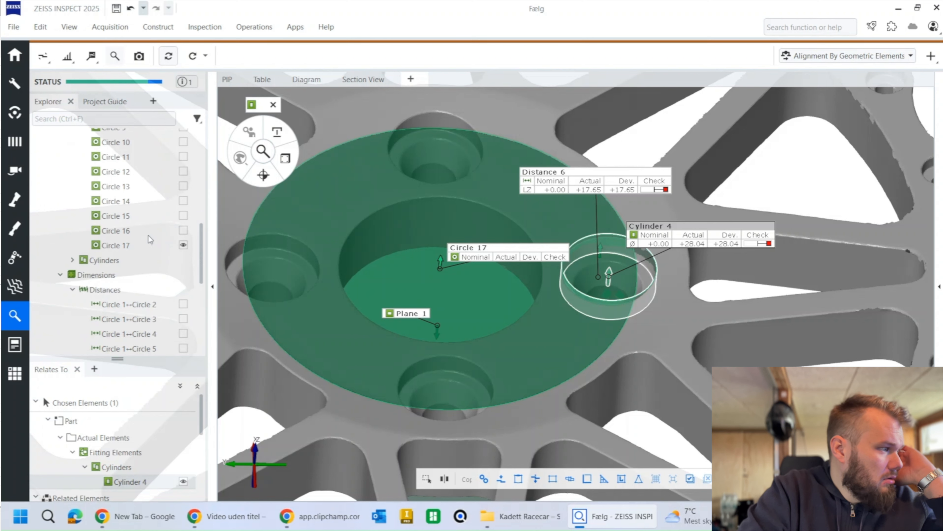
{"action": "left_click", "coordinate": [71, 291]}
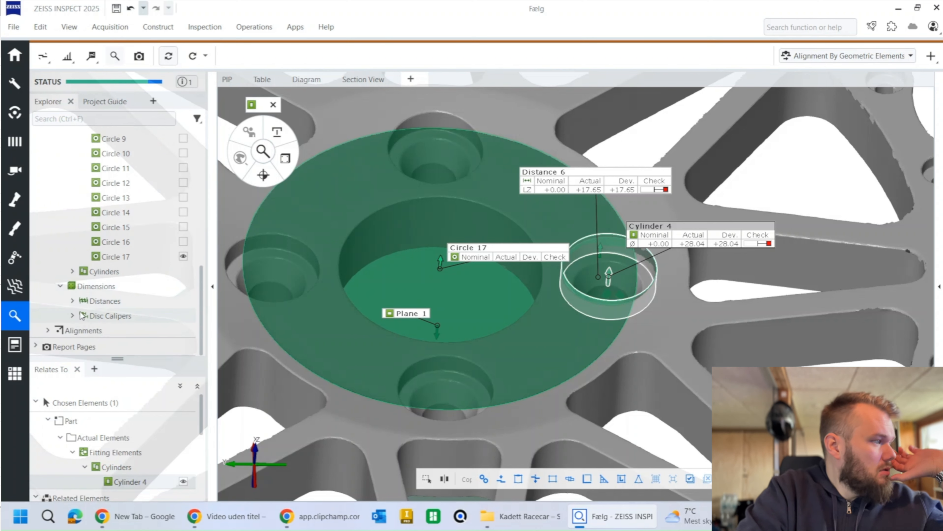
{"action": "scroll", "coordinate": [72, 302], "scroll_direction": "up", "scroll_amount": 8}
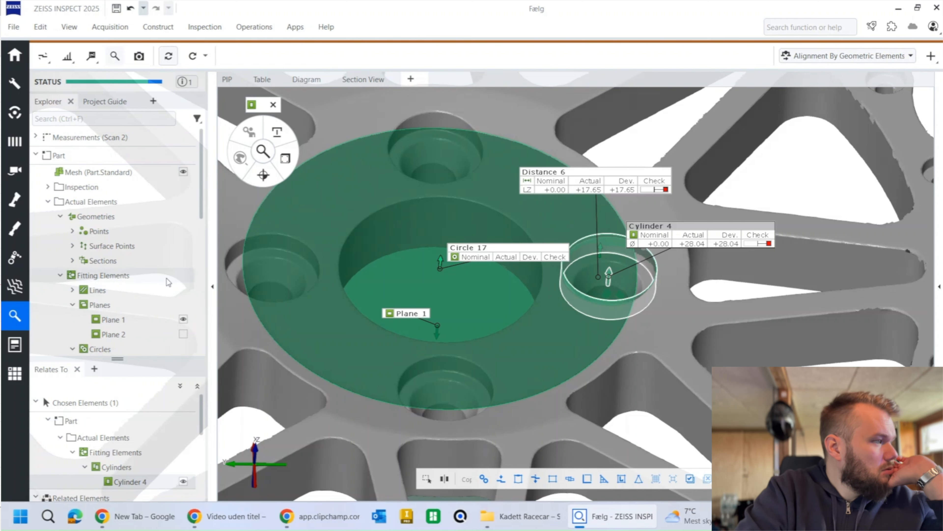
Step: Read the diameter of Circle 17 from a diameter check dialog and close it without creating the check
{"action": "left_click", "coordinate": [491, 249]}
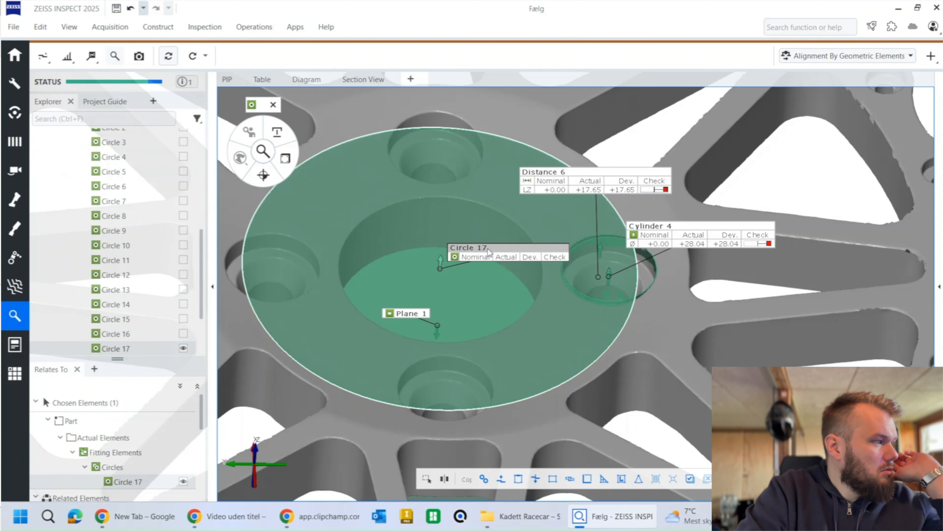
{"action": "left_click", "coordinate": [286, 160]}
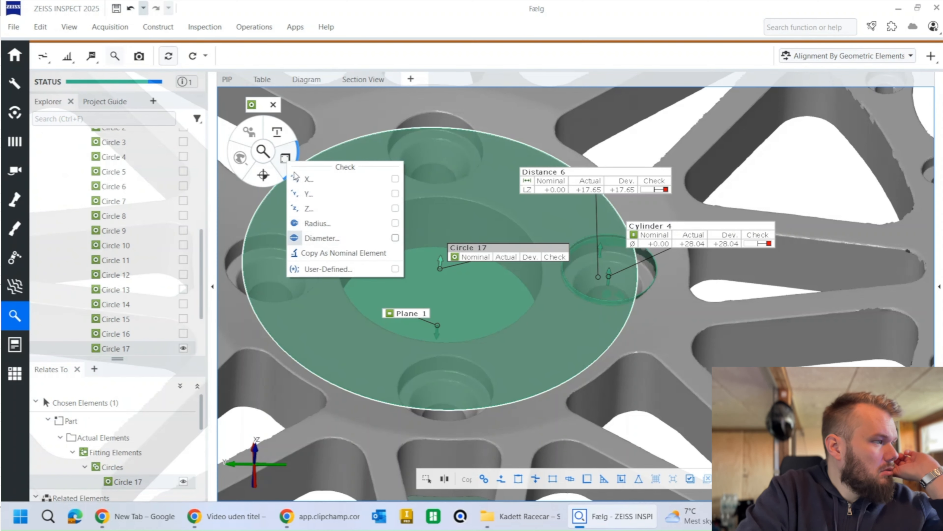
{"action": "left_click", "coordinate": [320, 238]}
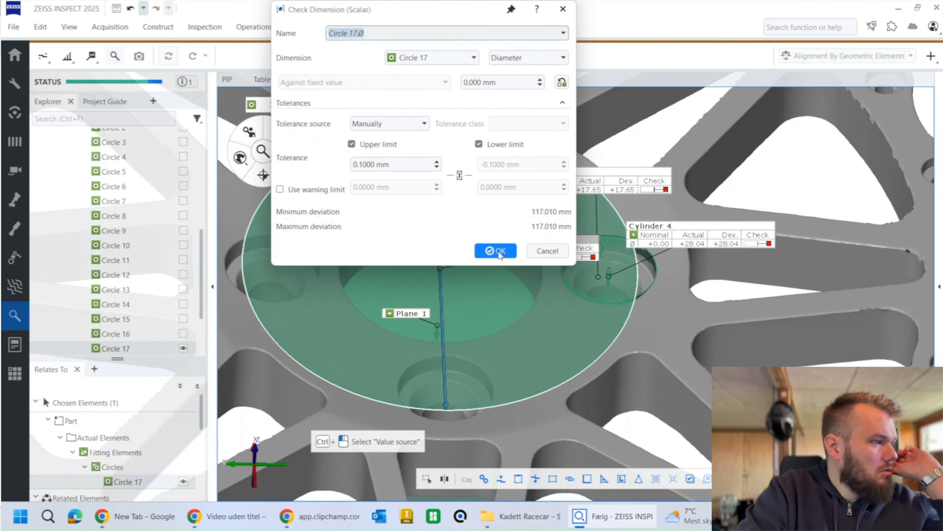
{"action": "left_click", "coordinate": [549, 257]}
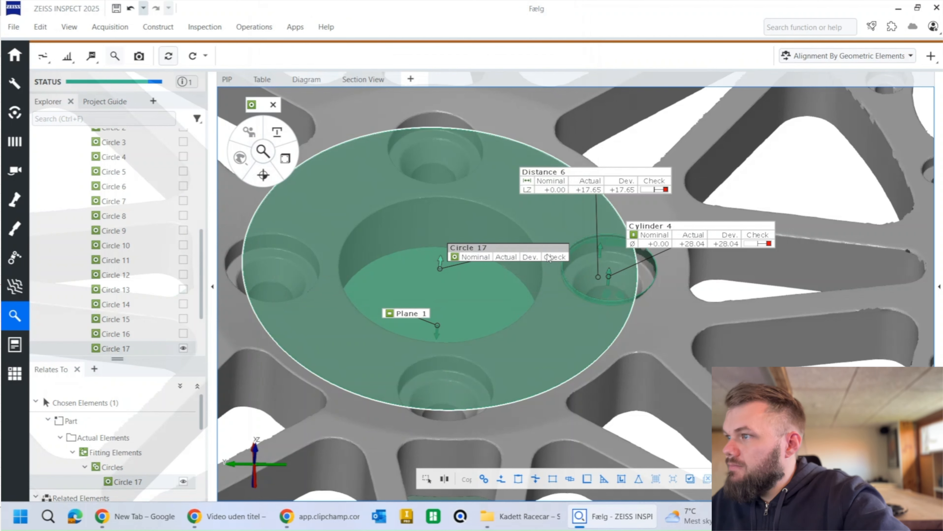
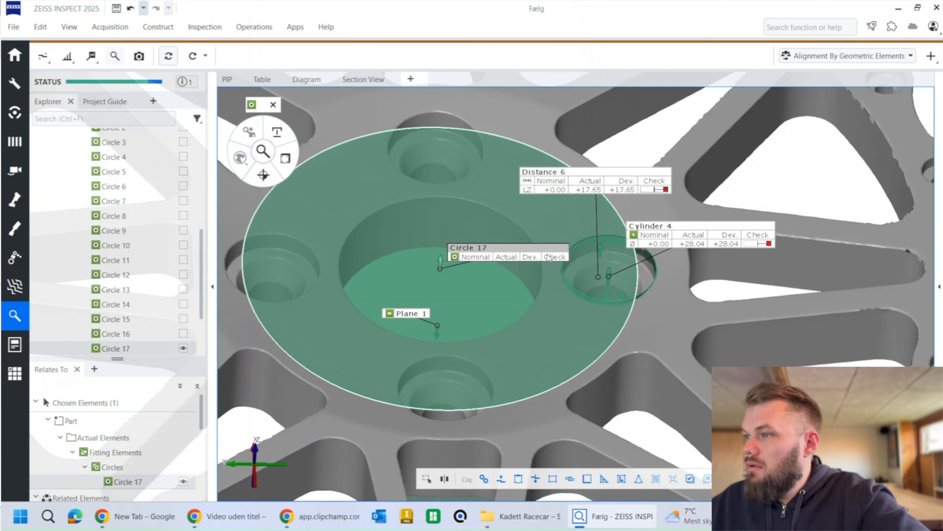
Step: Try to construct a surface point on the outer rim of the wheel hub, and undo it
{"action": "left_click_drag", "start_coordinate": [543, 284], "coordinate": [549, 295]}
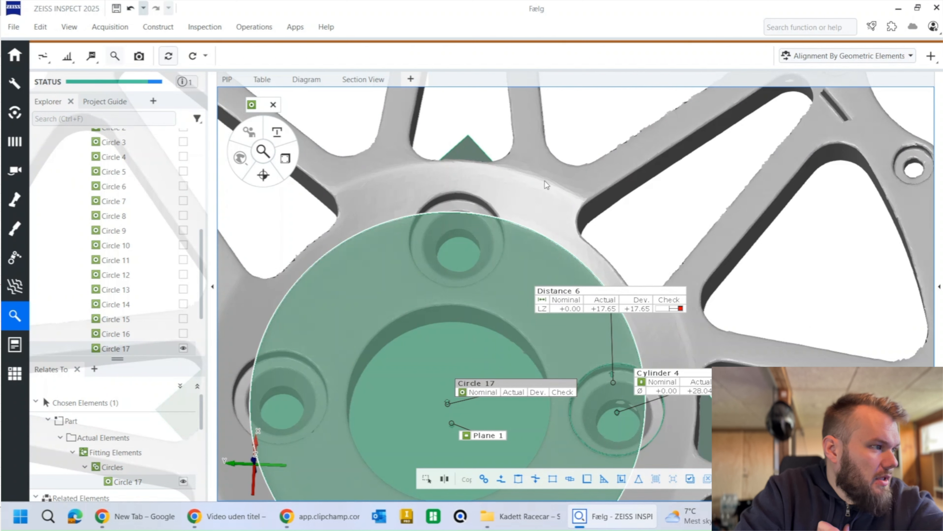
{"action": "left_click", "coordinate": [159, 29]}
{"action": "mouse_move", "coordinate": [165, 44]}
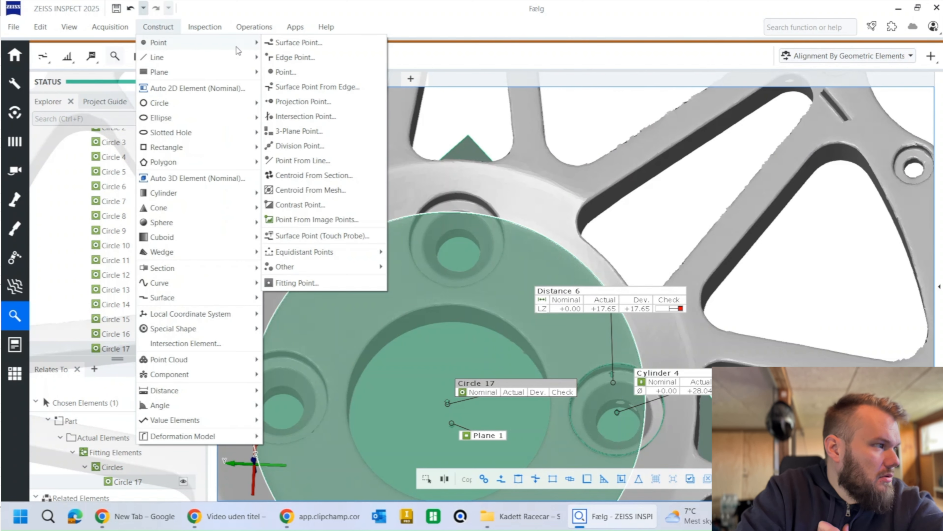
{"action": "left_click", "coordinate": [302, 42]}
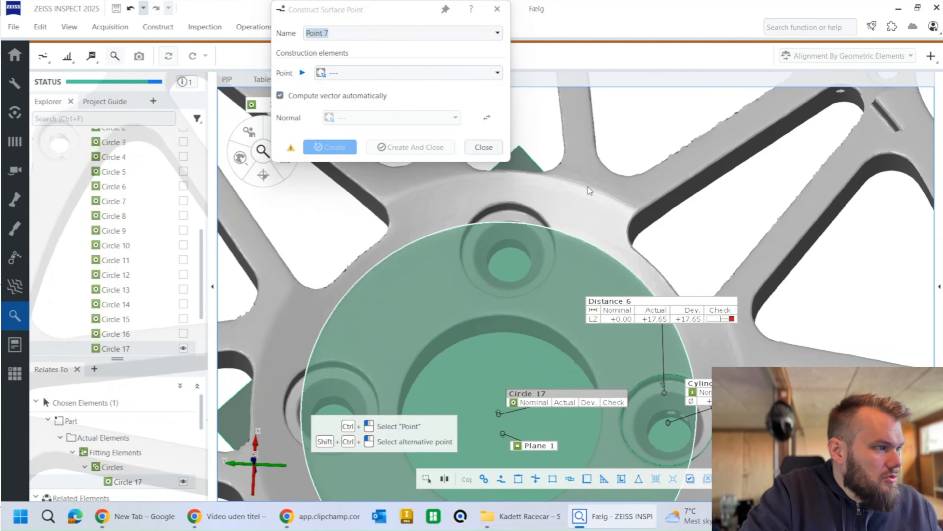
{"action": "left_click", "coordinate": [588, 186], "text": "ctrl"}
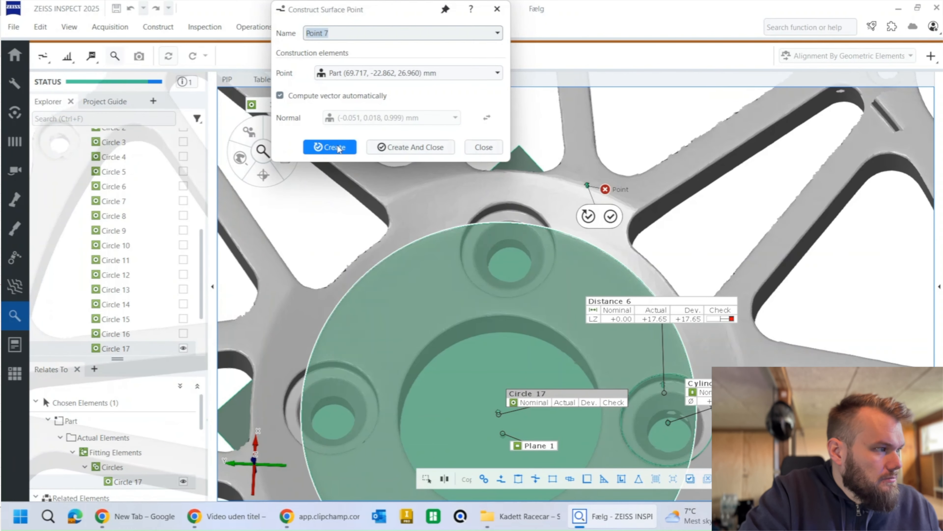
{"action": "left_click", "coordinate": [427, 149]}
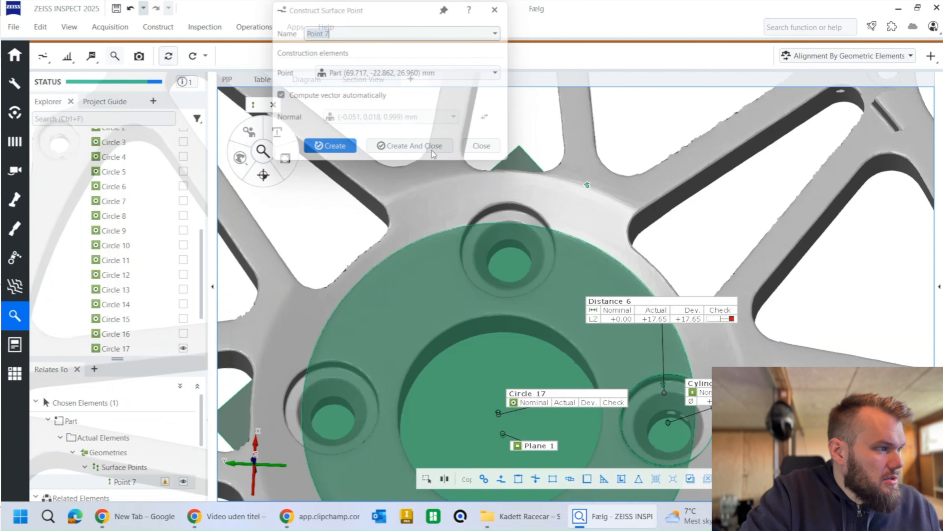
{"action": "left_click", "coordinate": [164, 29]}
{"action": "mouse_move", "coordinate": [162, 57]}
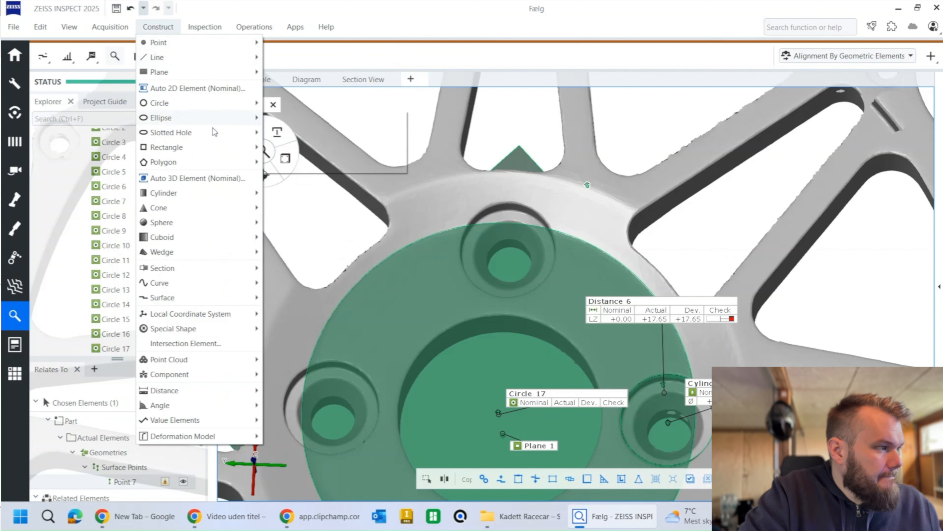
{"action": "left_click", "coordinate": [353, 107]}
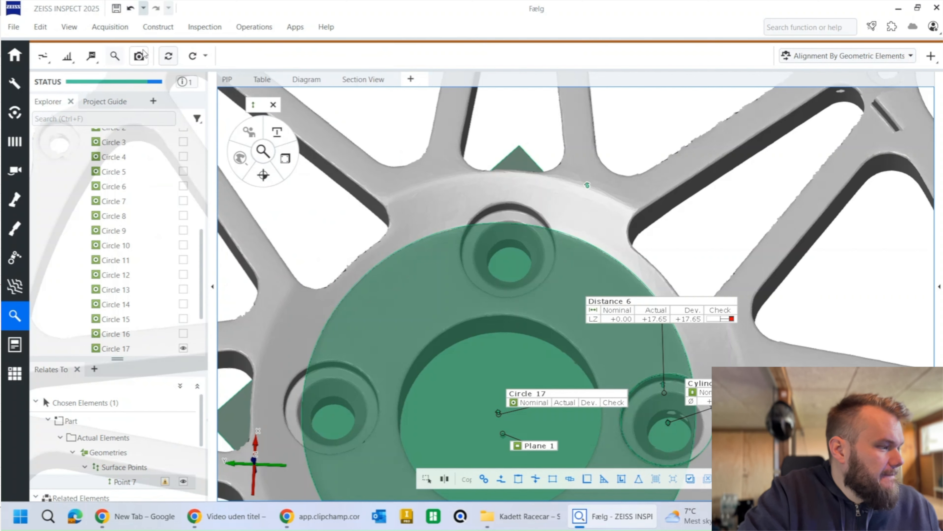
{"action": "key", "text": "ctrl+z"}
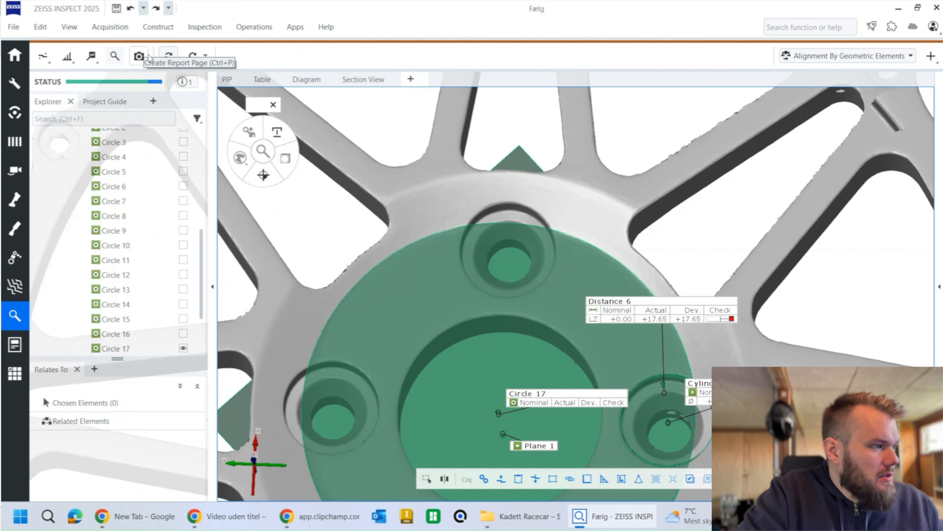
Step: Construct a single section through the wheel parallel to Plane Z at position 26.8 mm
{"action": "left_click", "coordinate": [158, 27]}
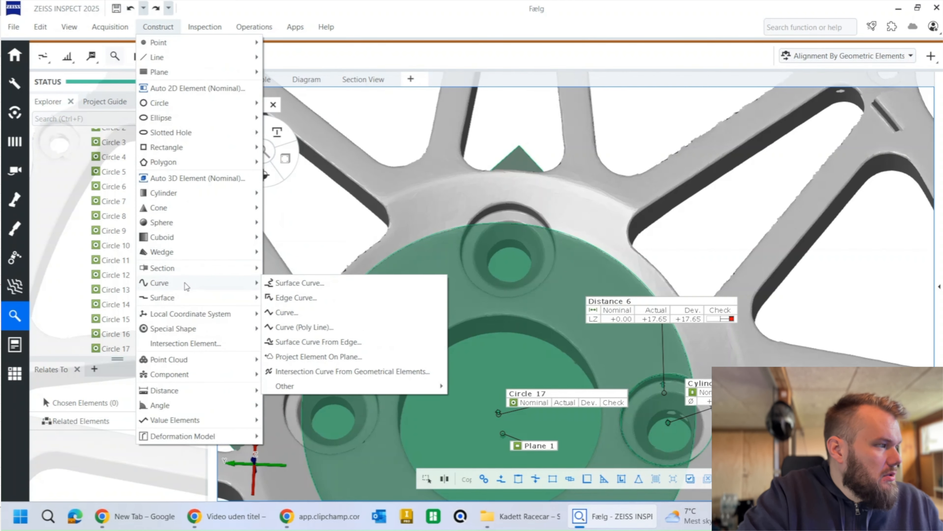
{"action": "mouse_move", "coordinate": [207, 272]}
{"action": "left_click", "coordinate": [301, 268]}
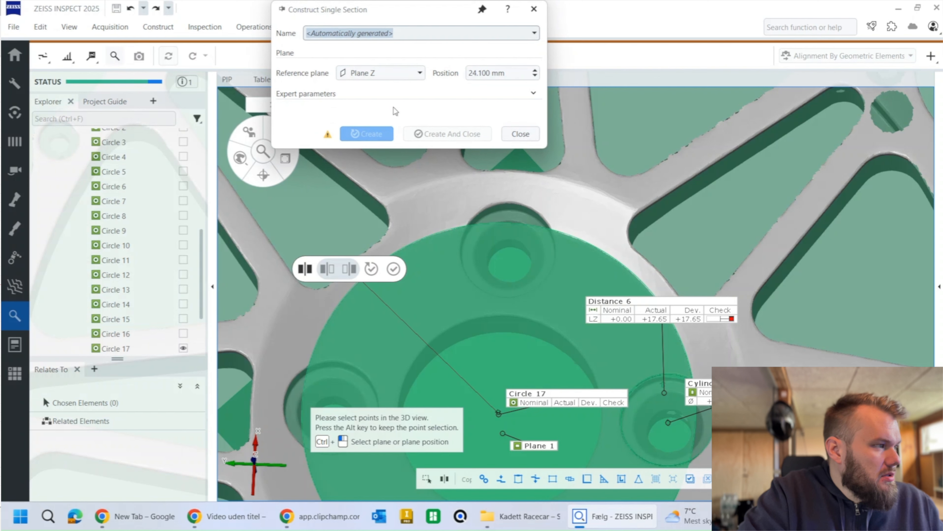
{"action": "scroll", "coordinate": [496, 74], "scroll_direction": "up", "scroll_amount": 8}
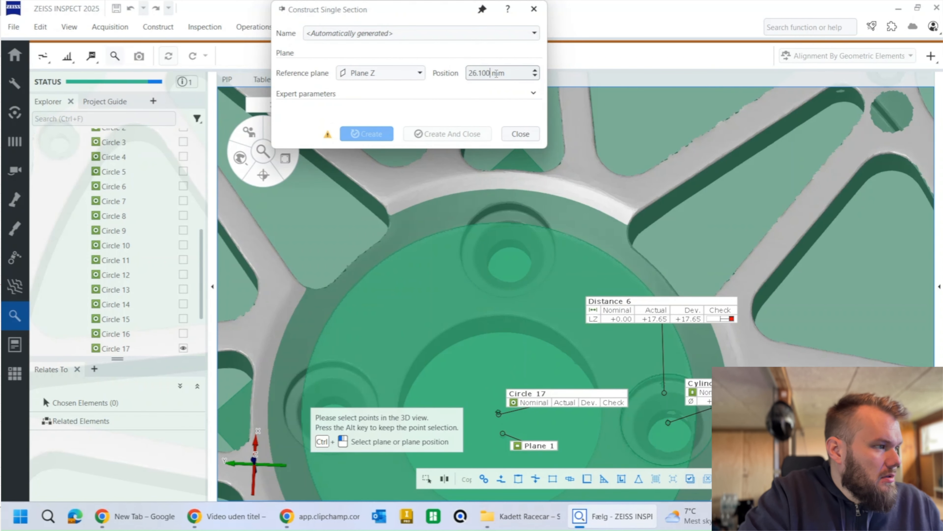
{"action": "scroll", "coordinate": [496, 74], "scroll_direction": "up", "scroll_amount": 4}
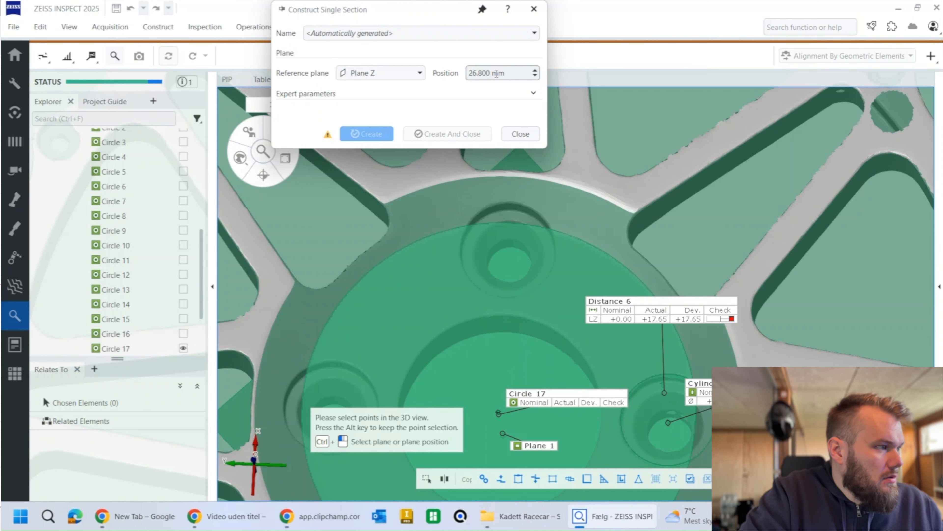
{"action": "scroll", "coordinate": [496, 74], "scroll_direction": "down", "scroll_amount": 1}
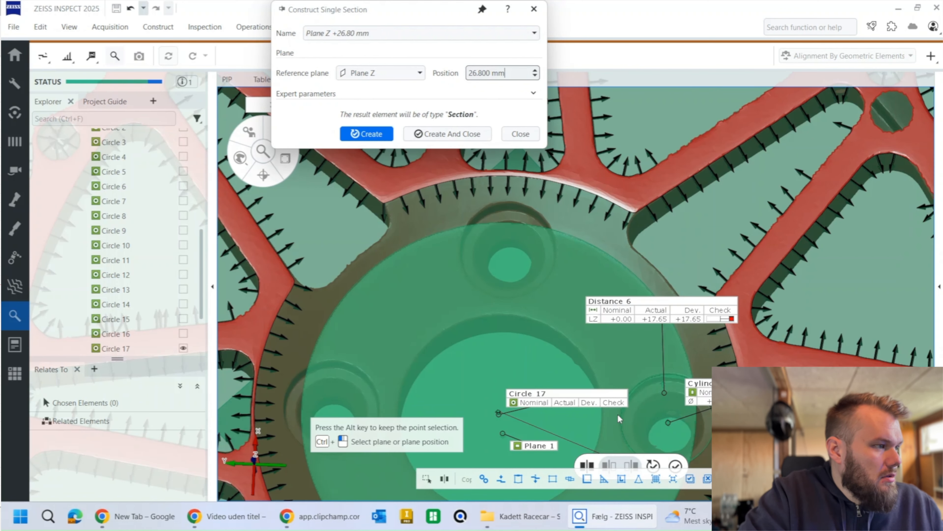
{"action": "left_click", "coordinate": [450, 135]}
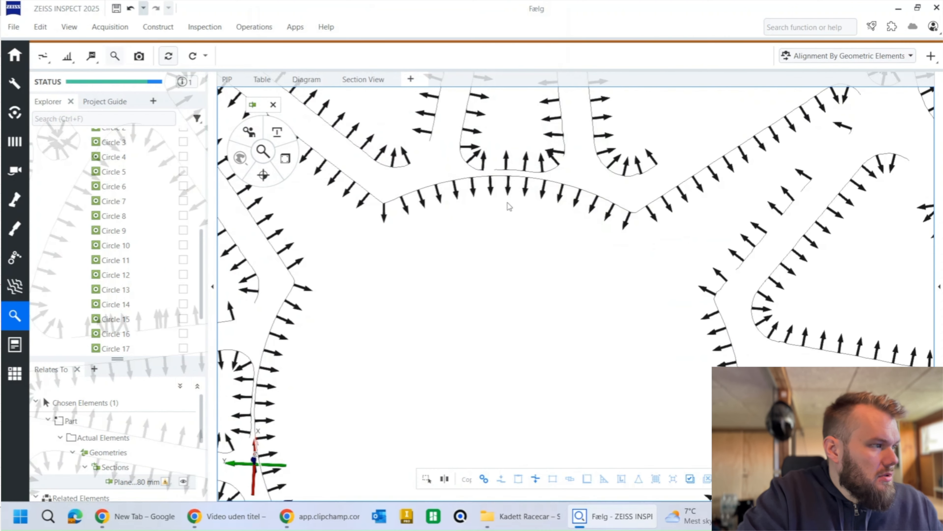
Step: Show only the new section and select hub arcs for a fitting circle using Gaussian best-fit and 3 sigma
{"action": "left_click", "coordinate": [511, 291]}
{"action": "scroll", "coordinate": [511, 292], "scroll_direction": "down", "scroll_amount": 5}
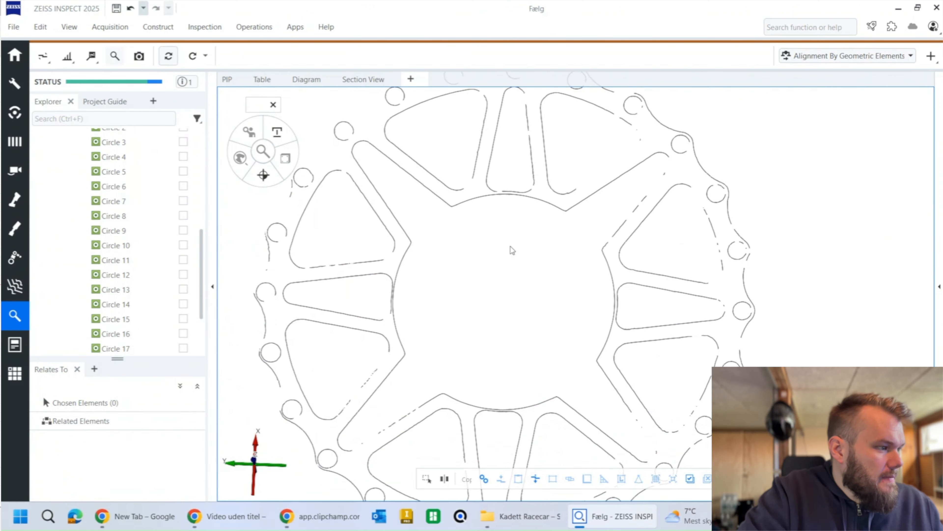
{"action": "left_click", "coordinate": [151, 28]}
{"action": "mouse_move", "coordinate": [175, 190]}
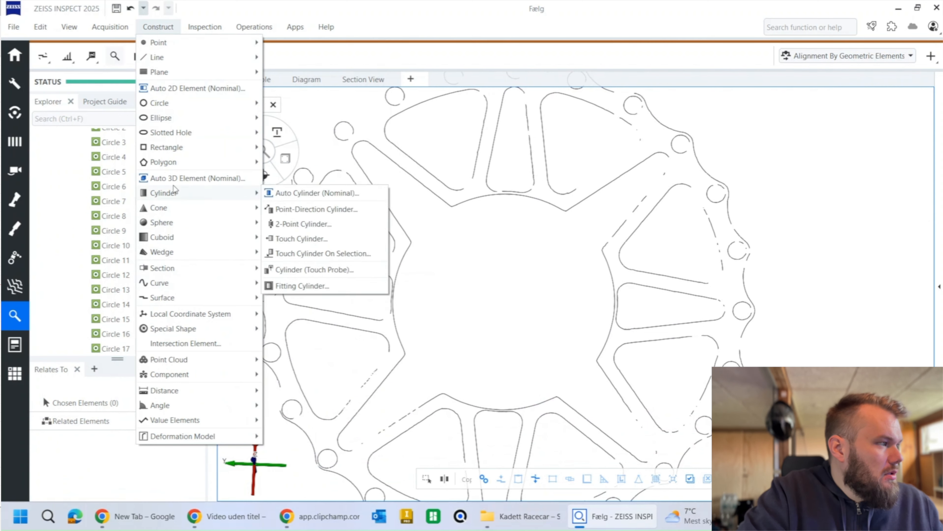
{"action": "mouse_move", "coordinate": [210, 107]}
{"action": "left_click", "coordinate": [293, 269]}
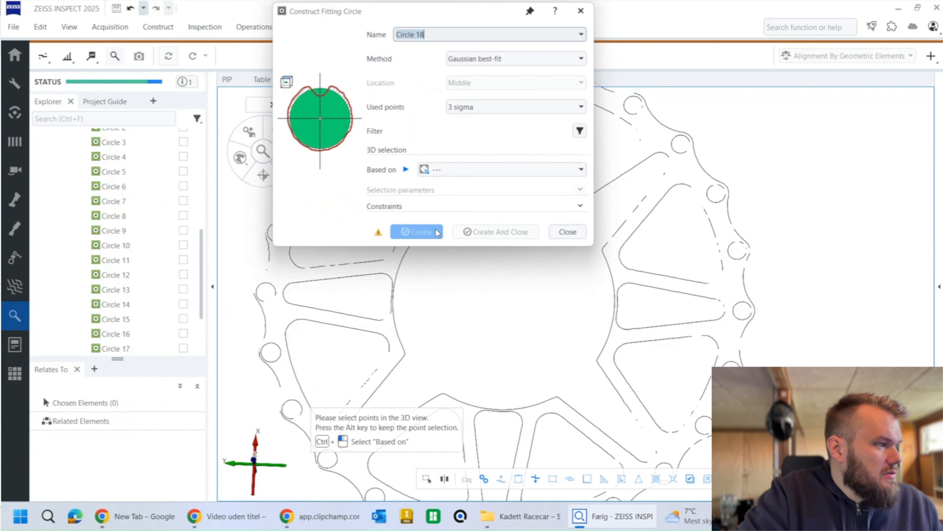
{"action": "left_click", "coordinate": [610, 326]}
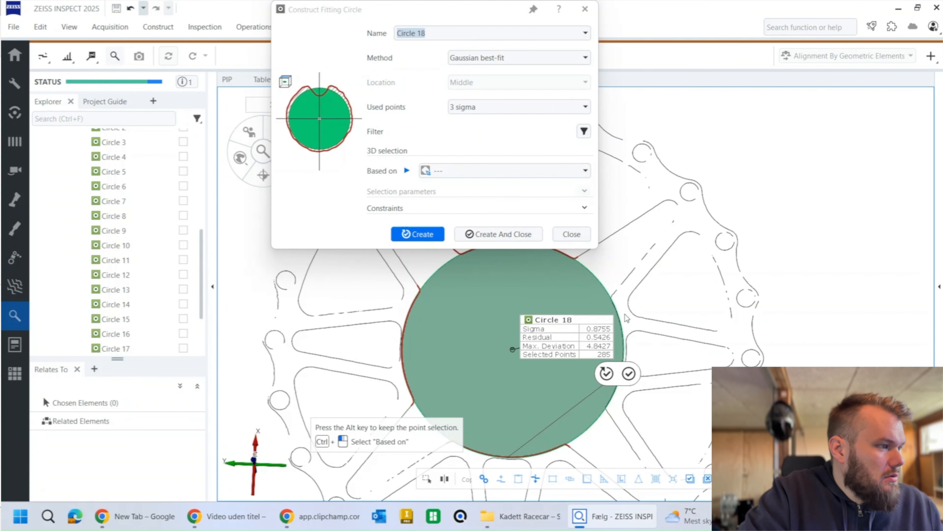
Step: Complete the fitting circle from the hub arcs, removing the stray outer contour points from the selection
{"action": "scroll", "coordinate": [626, 317], "scroll_direction": "up", "scroll_amount": 5}
{"action": "left_click", "coordinate": [617, 319]}
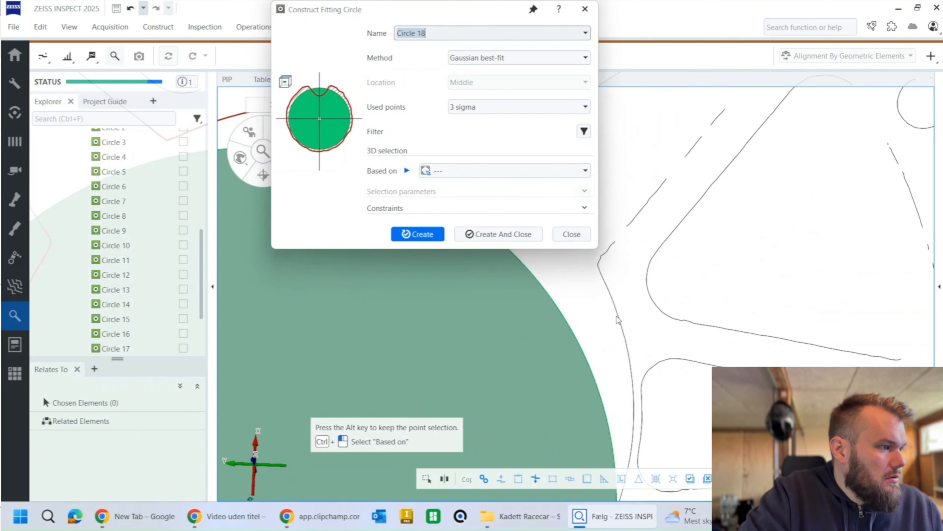
{"action": "left_click", "coordinate": [613, 299]}
{"action": "scroll", "coordinate": [613, 300], "scroll_direction": "down", "scroll_amount": 5}
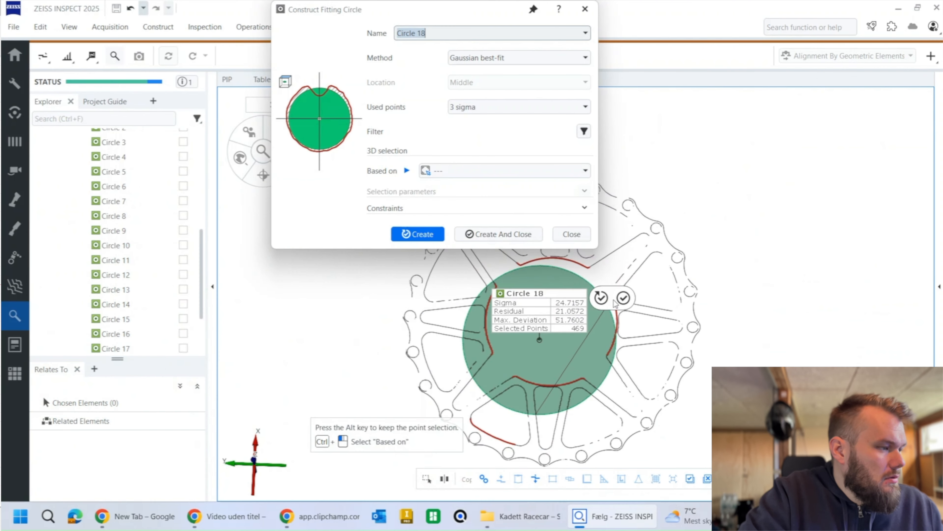
{"action": "left_click", "coordinate": [536, 479]}
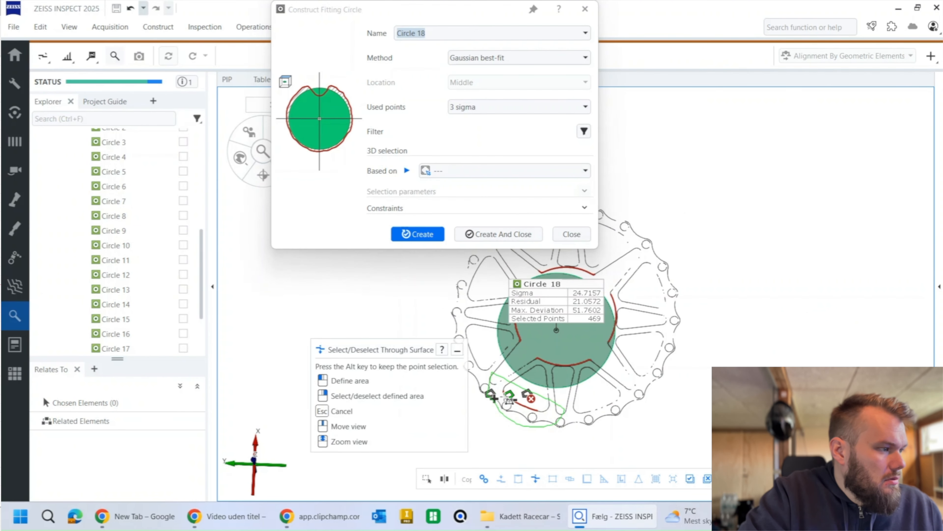
{"action": "left_click", "coordinate": [509, 399]}
{"action": "left_click", "coordinate": [488, 234]}
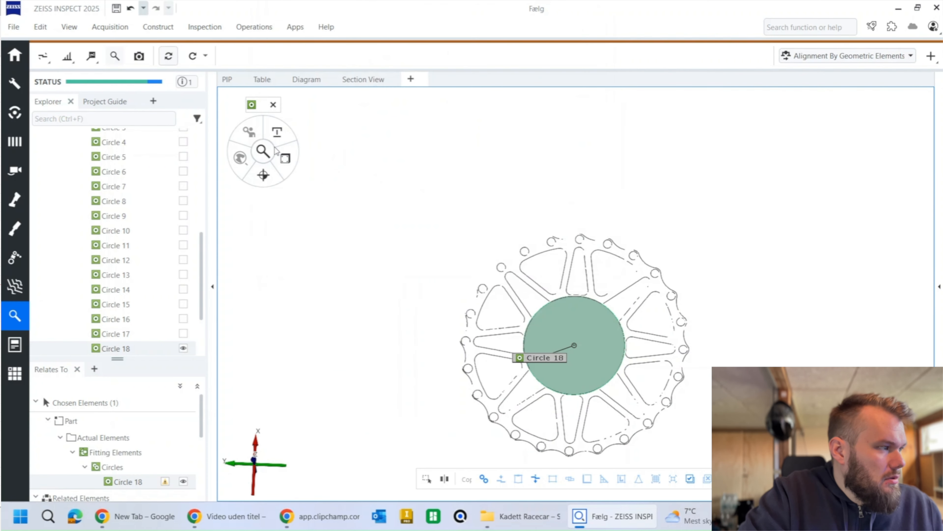
Step: Add a diameter check to the circle fitted to the hub arcs
{"action": "left_click", "coordinate": [285, 158]}
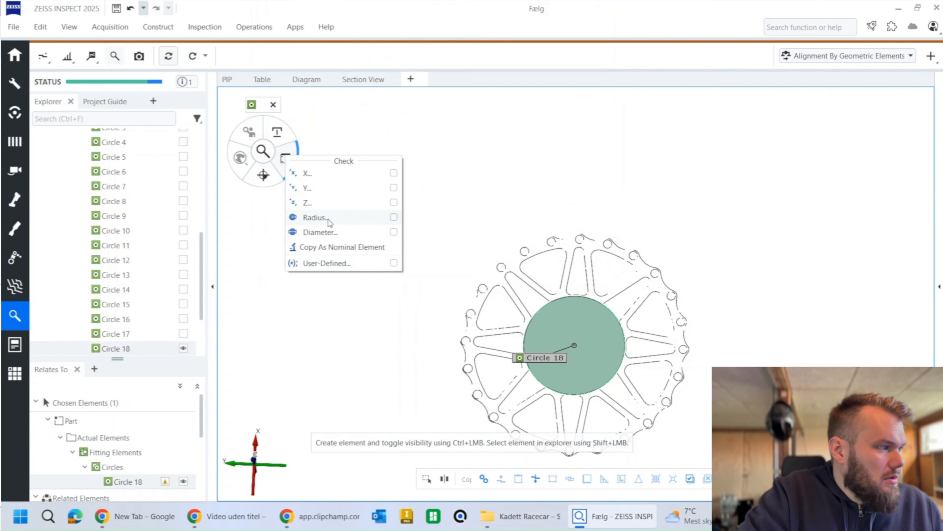
{"action": "left_click", "coordinate": [323, 233]}
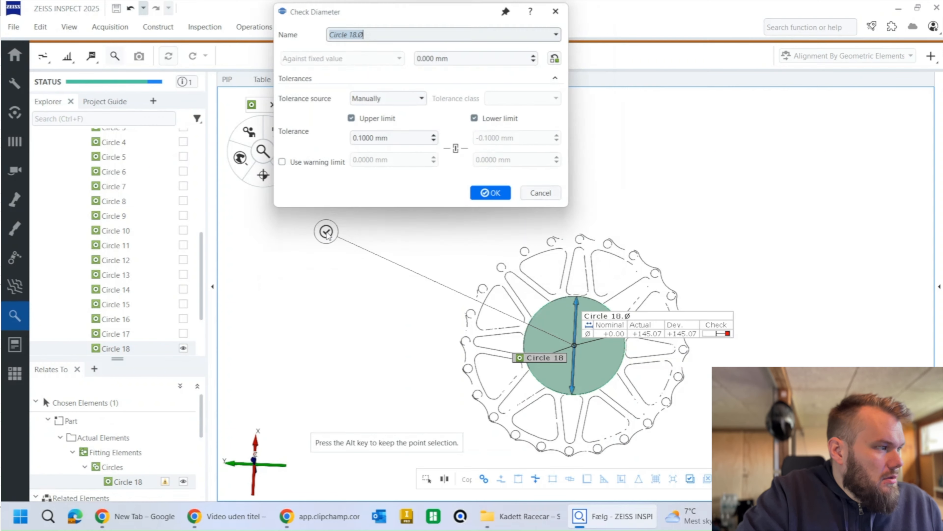
{"action": "left_click", "coordinate": [504, 199]}
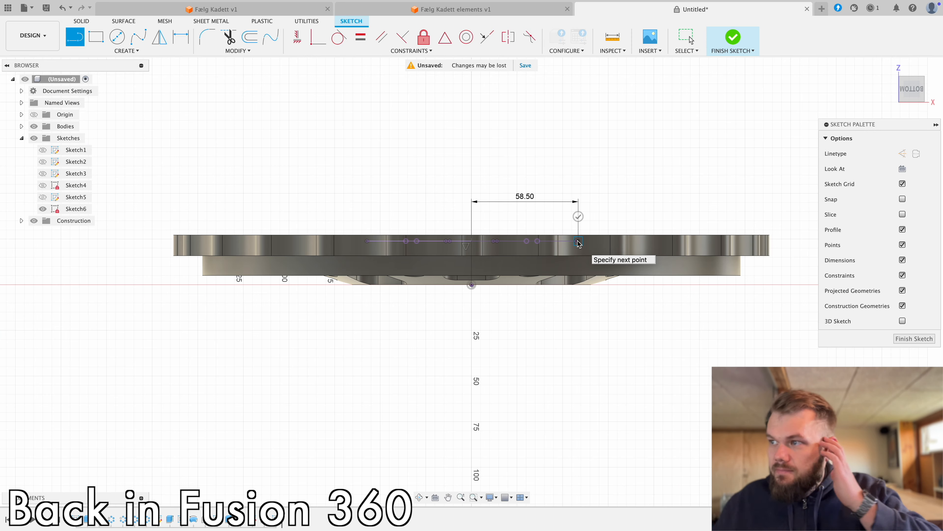
Step: In Fusion 360, draw a 72.5 mm horizontal line outward from the centre axis, through the 58.5 mm point of the wheel's side-view sketch
{"action": "left_click", "coordinate": [578, 241]}
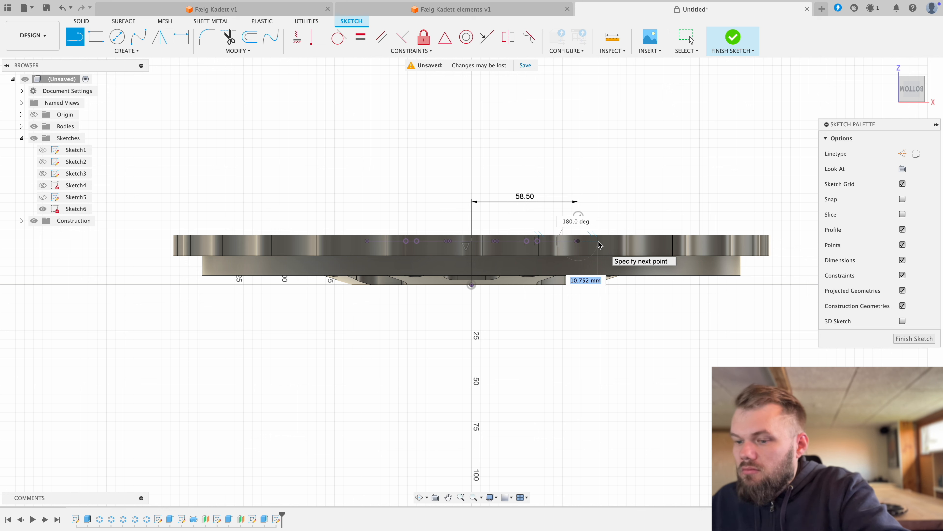
{"action": "key", "text": "Escape"}
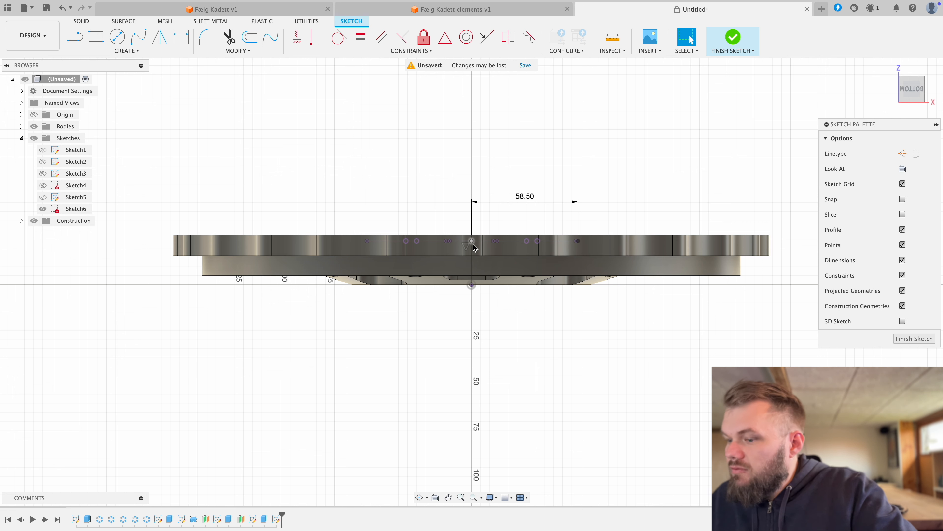
{"action": "key", "text": "l"}
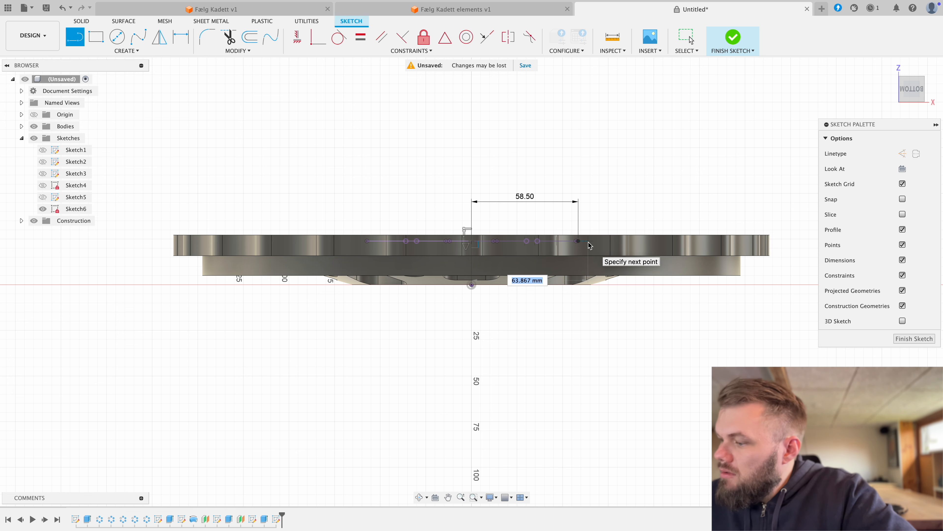
{"action": "type", "text": "2"}
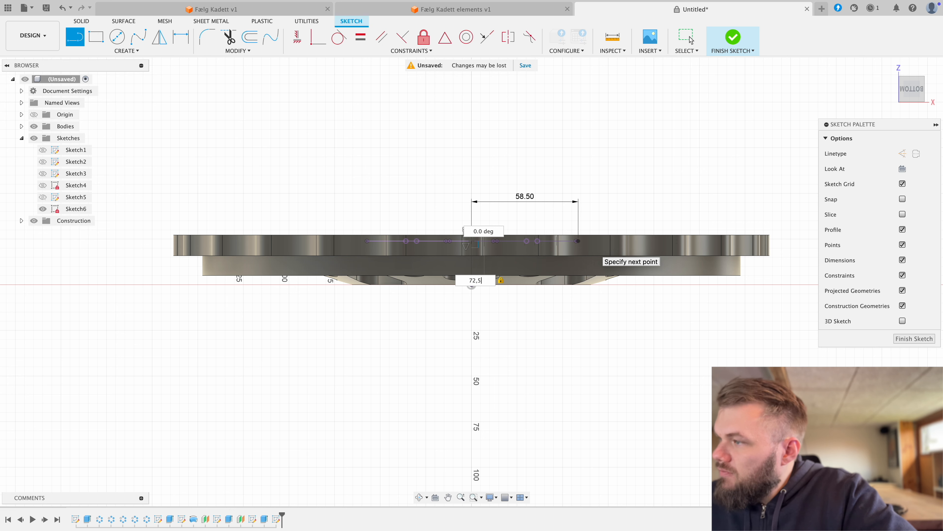
{"action": "type", "text": ",5"}
{"action": "key", "text": "Return"}
{"action": "left_click", "coordinate": [690, 40]}
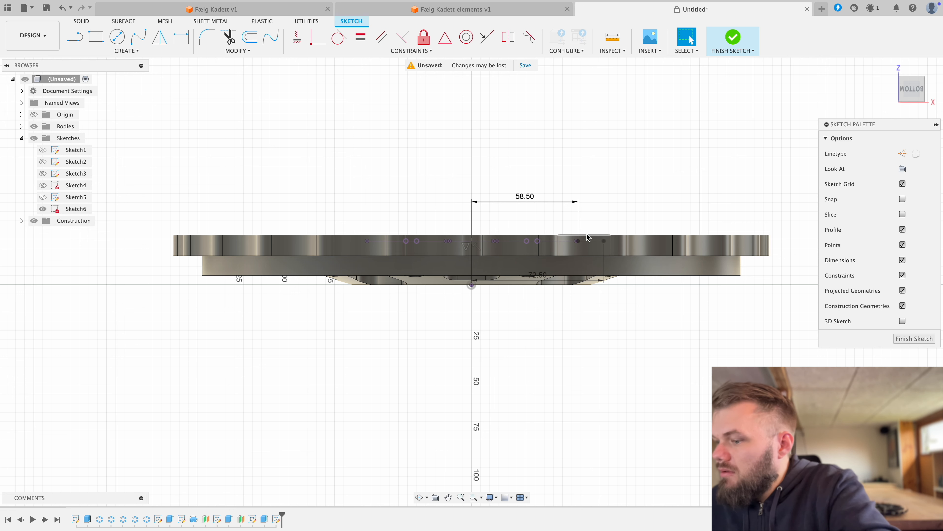
Step: Sketch a vertical line about 3.3 mm high at the 72.5 mm line's outer end, and connect its upper end to the 58.5 mm point
{"action": "key", "text": "l"}
{"action": "left_click", "coordinate": [605, 241]}
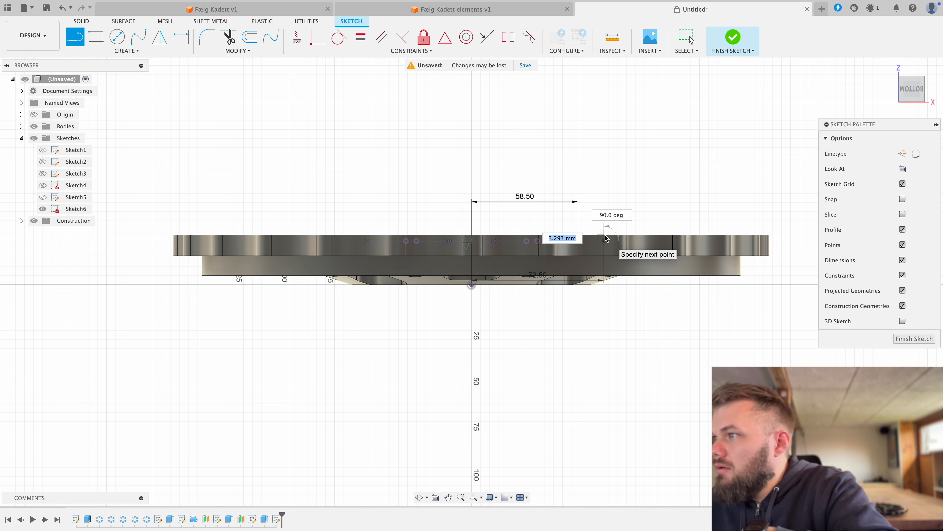
{"action": "left_click", "coordinate": [606, 237]}
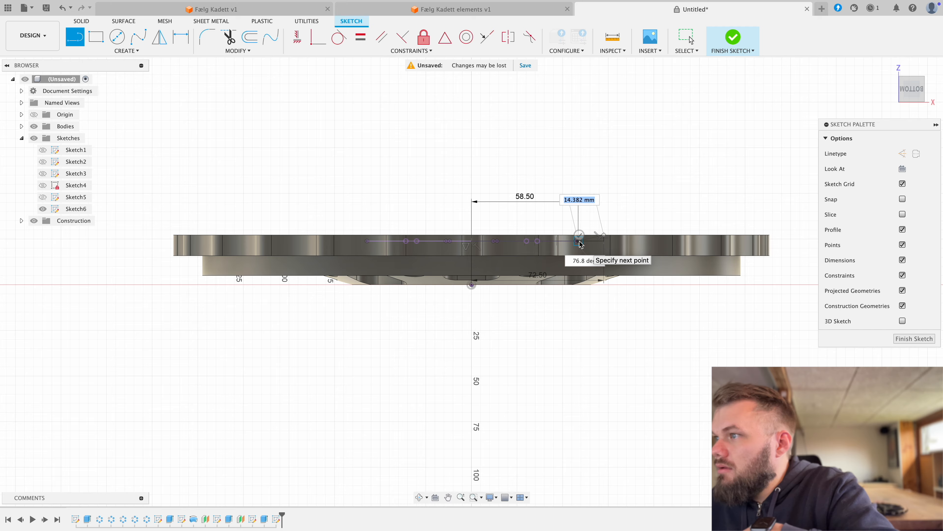
Step: Close the hub profile with a vertical line about 8 mm up from the sloped line, a horizontal line to the centre axis, and a line down to the centre
{"action": "scroll", "coordinate": [581, 243], "scroll_direction": "up", "scroll_amount": 5}
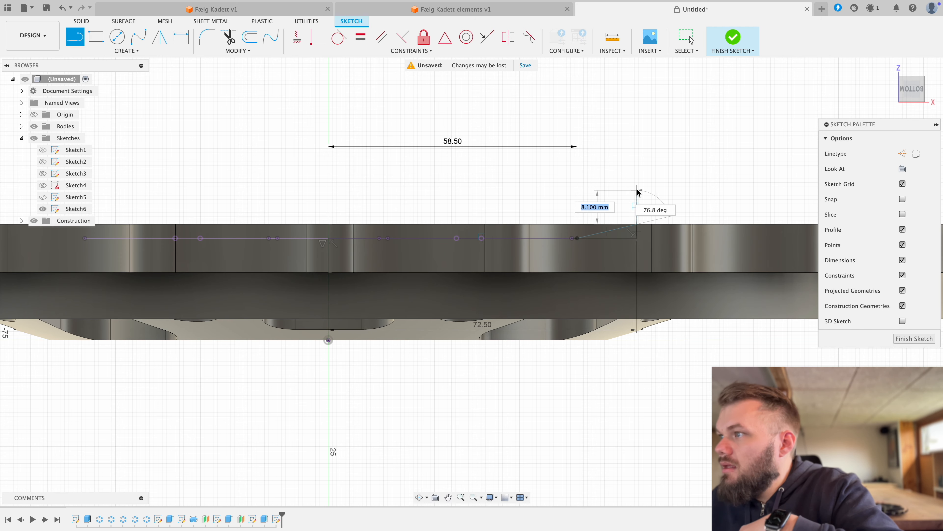
{"action": "left_click", "coordinate": [637, 188]}
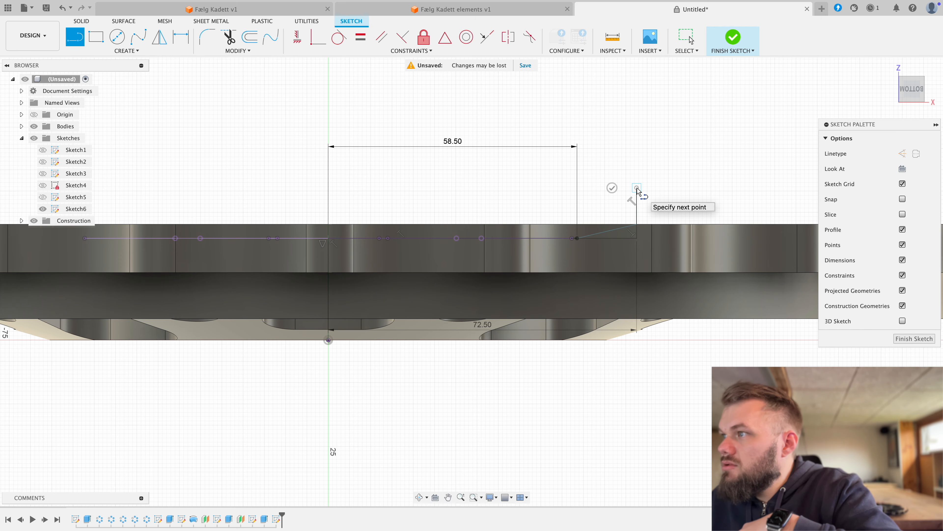
{"action": "left_click", "coordinate": [329, 188]}
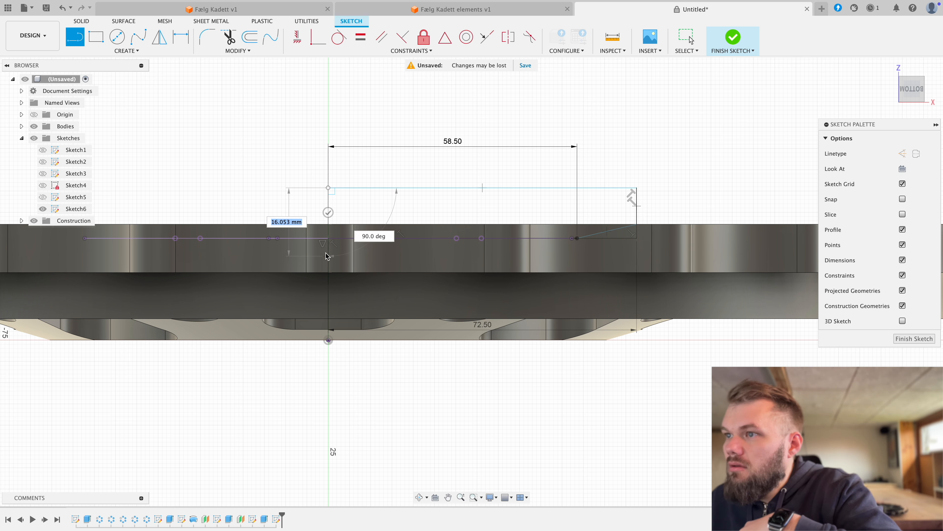
{"action": "left_click", "coordinate": [329, 238]}
{"action": "right_click", "coordinate": [400, 205]}
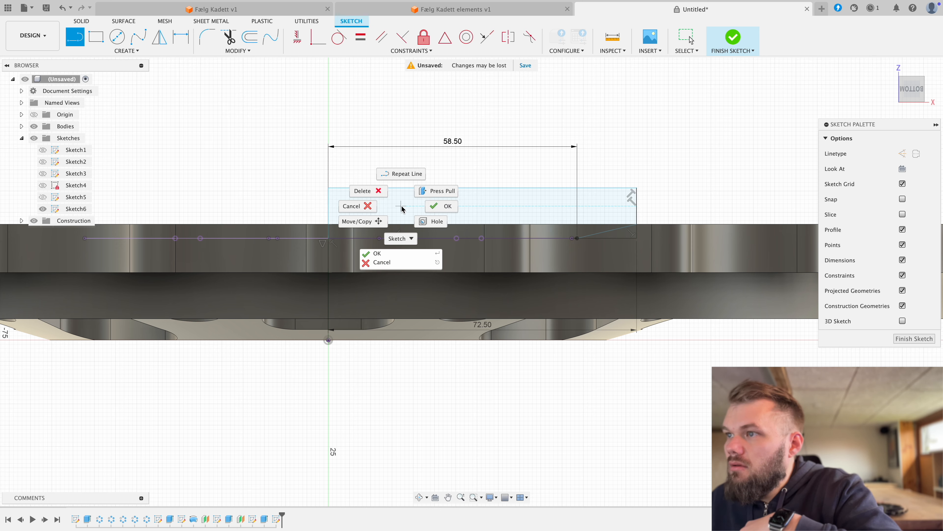
{"action": "left_click", "coordinate": [442, 210]}
{"action": "middle_click_drag", "start_coordinate": [456, 216], "coordinate": [468, 266], "text": "shift"}
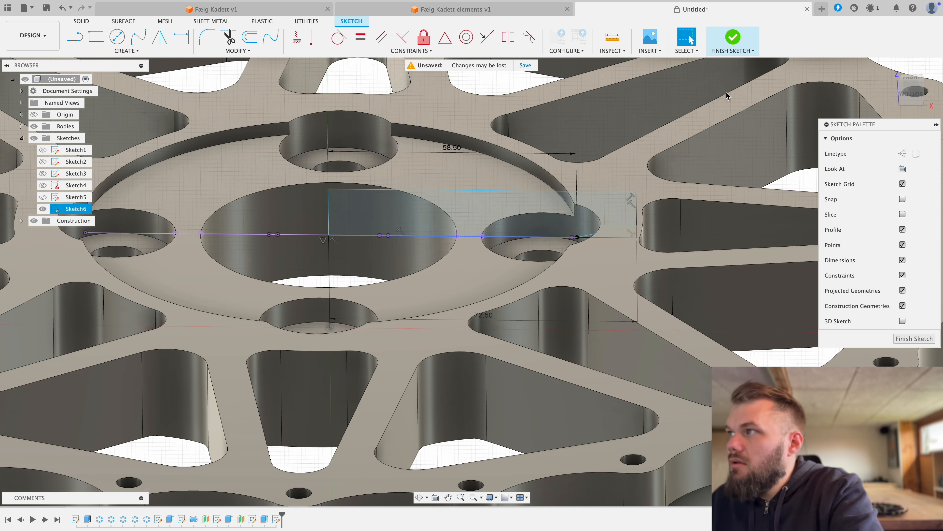
{"action": "left_click", "coordinate": [733, 38]}
{"action": "left_click", "coordinate": [117, 37]}
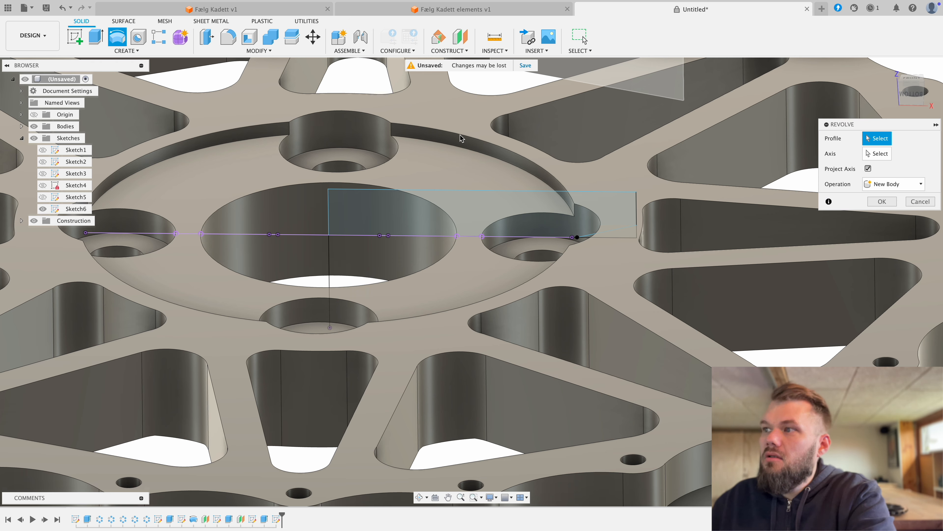
{"action": "left_click", "coordinate": [588, 219]}
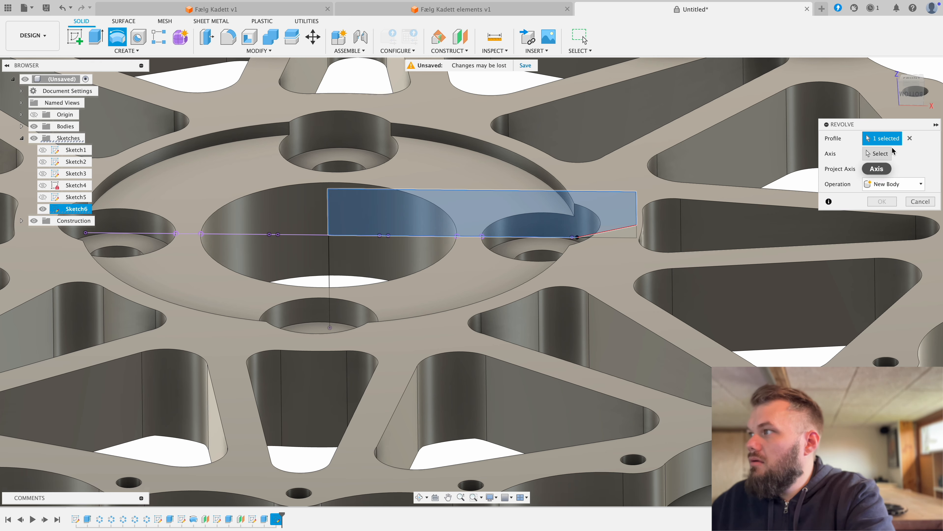
{"action": "left_click", "coordinate": [330, 257]}
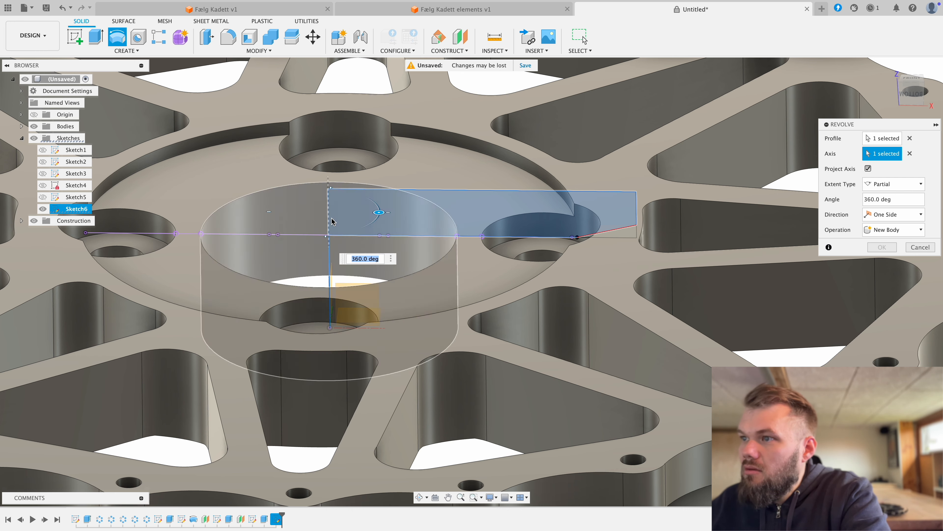
{"action": "scroll", "coordinate": [327, 223], "scroll_direction": "up", "scroll_amount": 1}
{"action": "scroll", "coordinate": [327, 223], "scroll_direction": "up", "scroll_amount": 5}
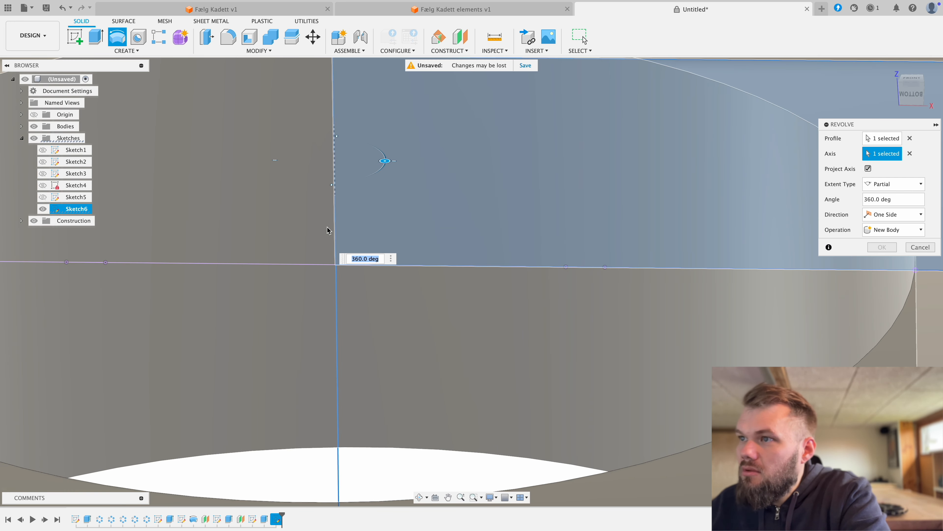
{"action": "scroll", "coordinate": [332, 244], "scroll_direction": "down", "scroll_amount": 8}
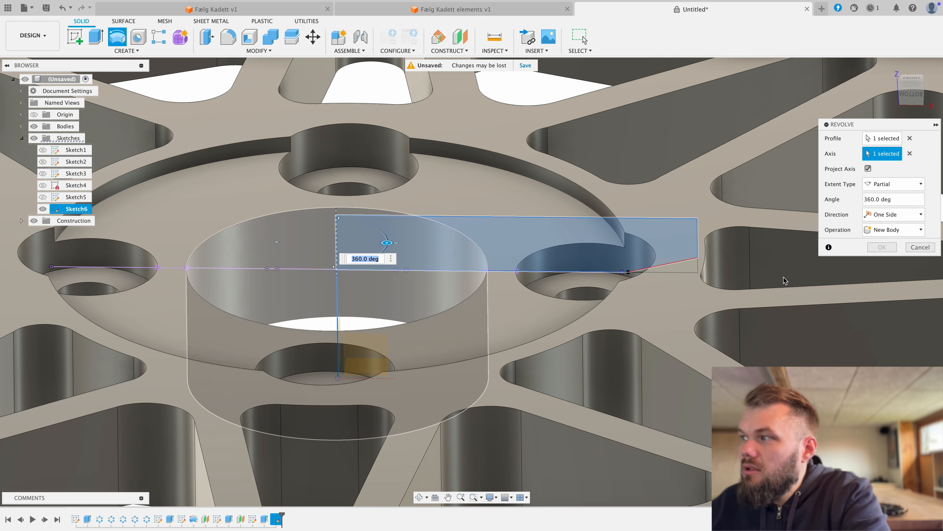
{"action": "left_click", "coordinate": [933, 250]}
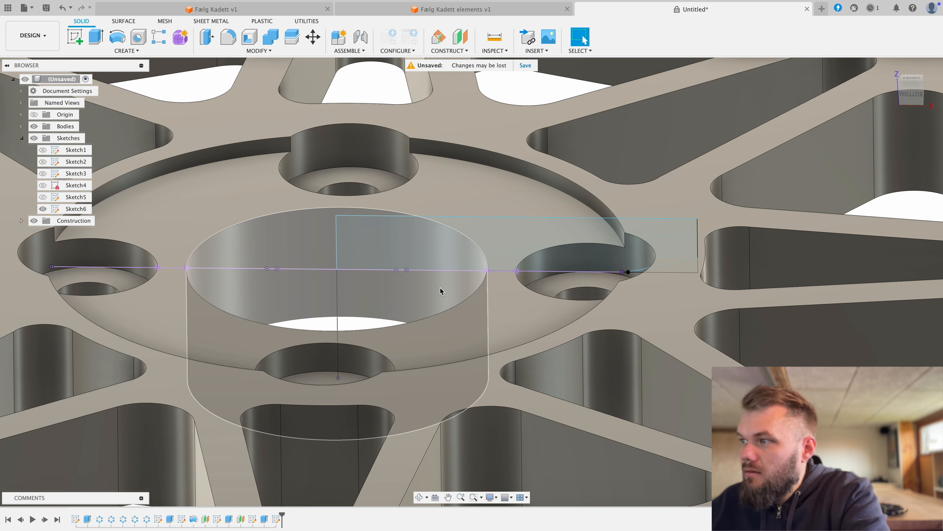
Step: Reopen the hub profile sketch and draw a vertical line from the origin up to the profile's upper corner on the centre axis
{"action": "double_click", "coordinate": [442, 290]}
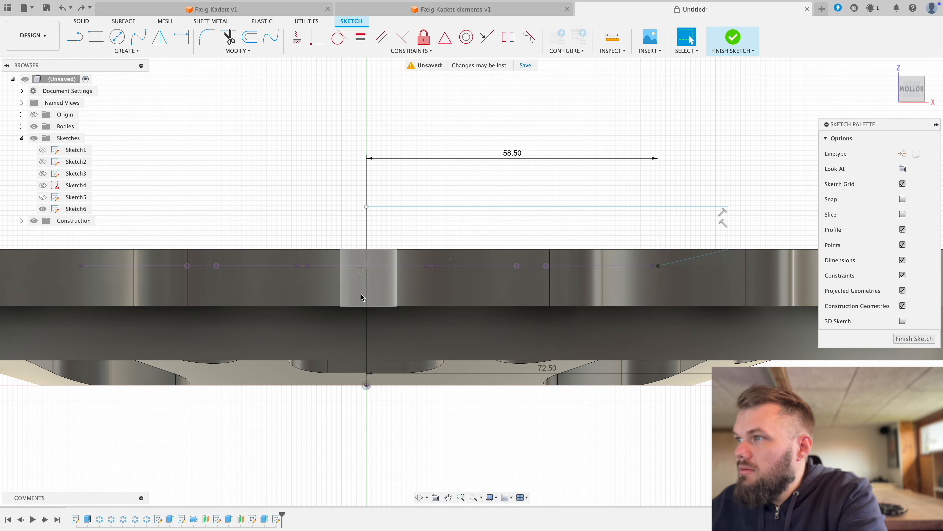
{"action": "key", "text": "l"}
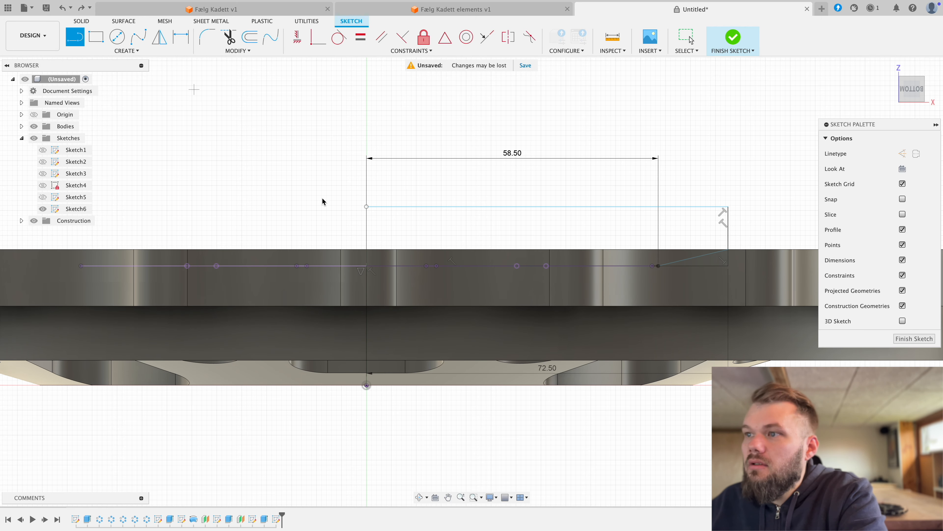
{"action": "left_click", "coordinate": [367, 385]}
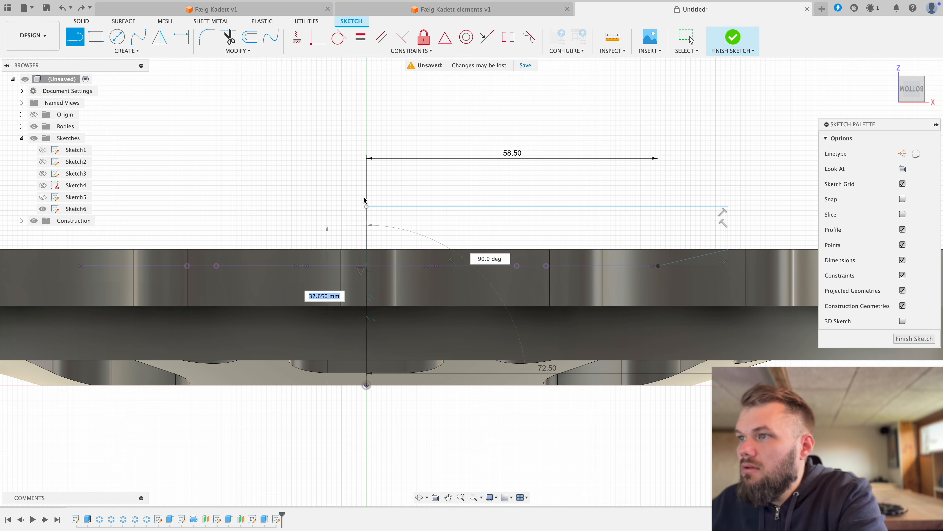
{"action": "left_click", "coordinate": [367, 207]}
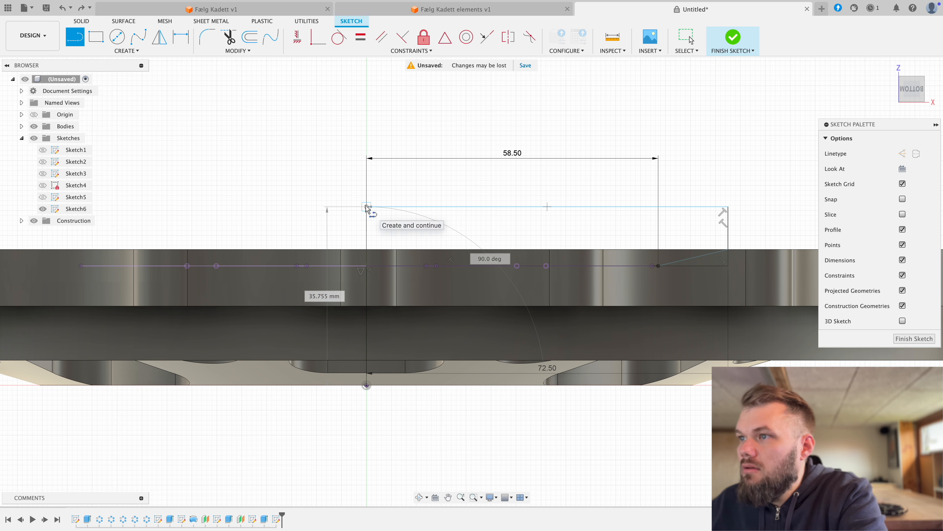
{"action": "right_click", "coordinate": [366, 173]}
{"action": "left_click", "coordinate": [398, 174]}
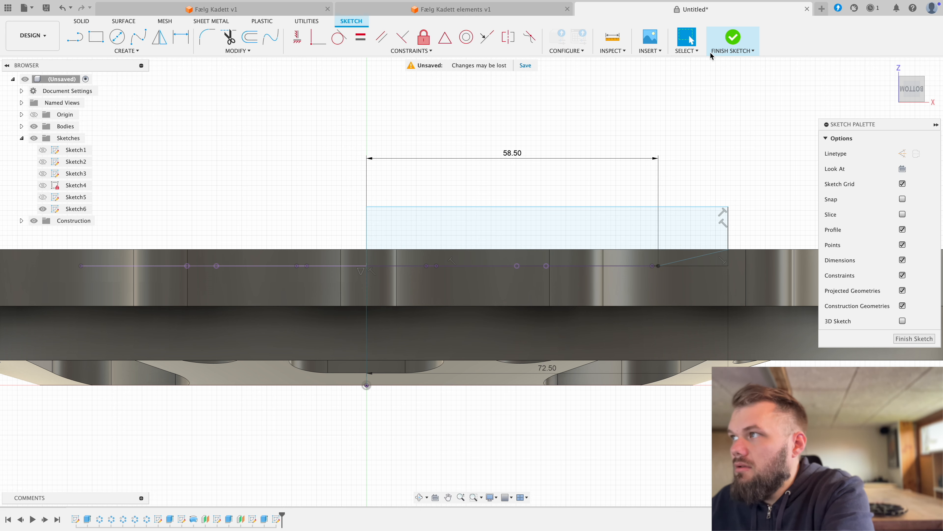
{"action": "left_click", "coordinate": [726, 38]}
{"action": "left_click", "coordinate": [126, 50]}
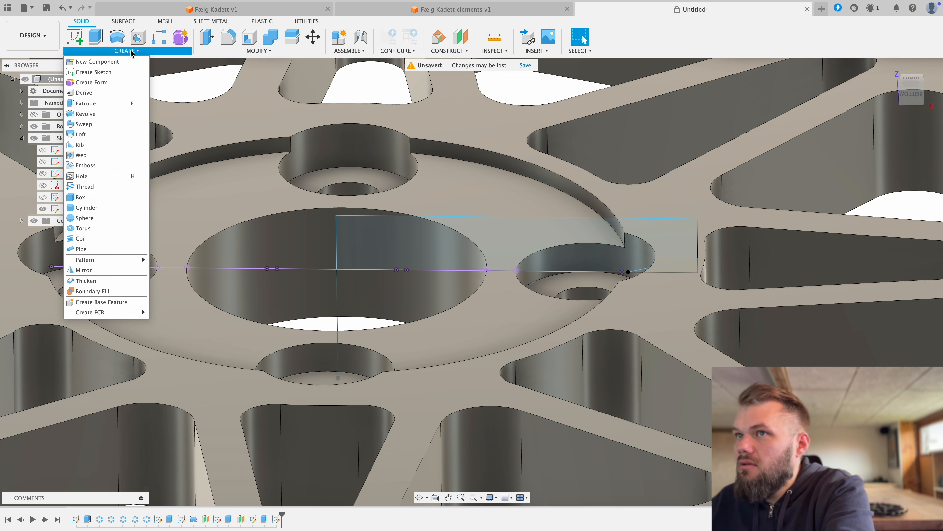
{"action": "left_click", "coordinate": [117, 37]}
{"action": "left_click", "coordinate": [518, 230]}
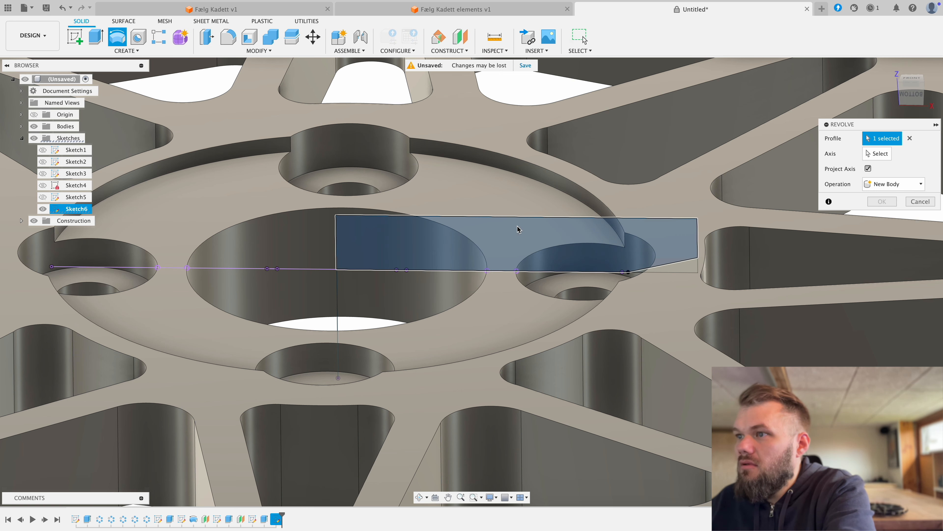
{"action": "left_click", "coordinate": [338, 320]}
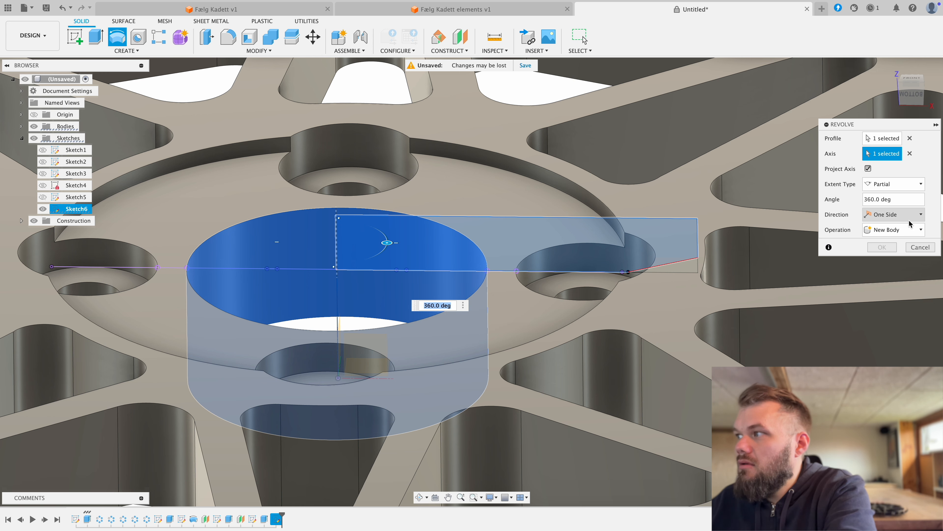
{"action": "left_click", "coordinate": [894, 230]}
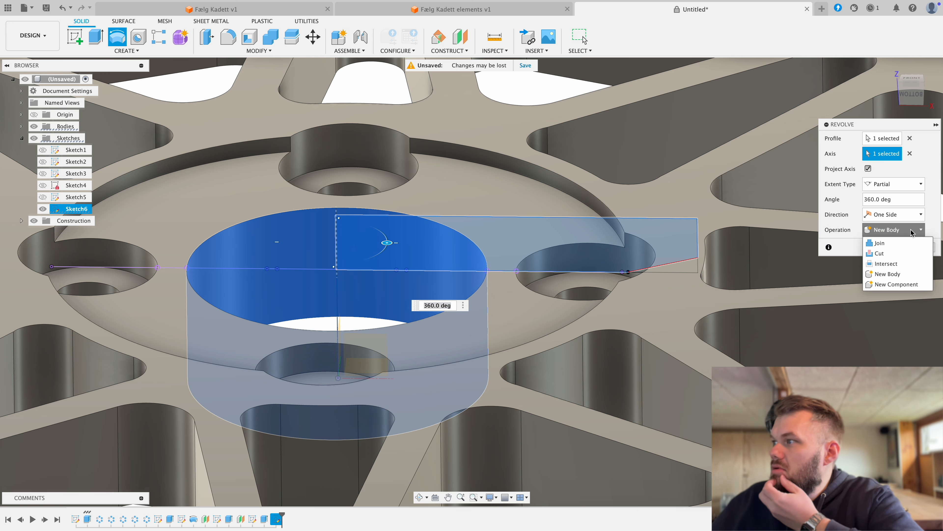
{"action": "left_click", "coordinate": [889, 257]}
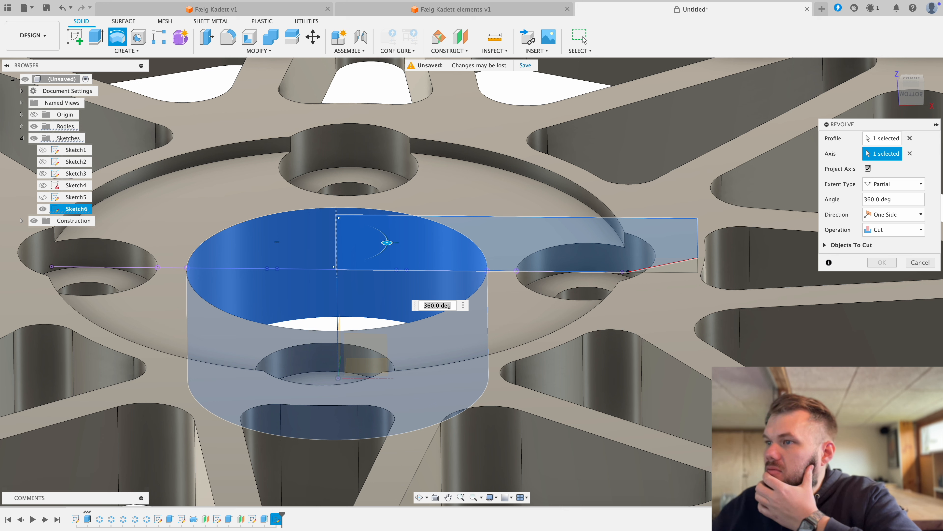
{"action": "left_click", "coordinate": [920, 262]}
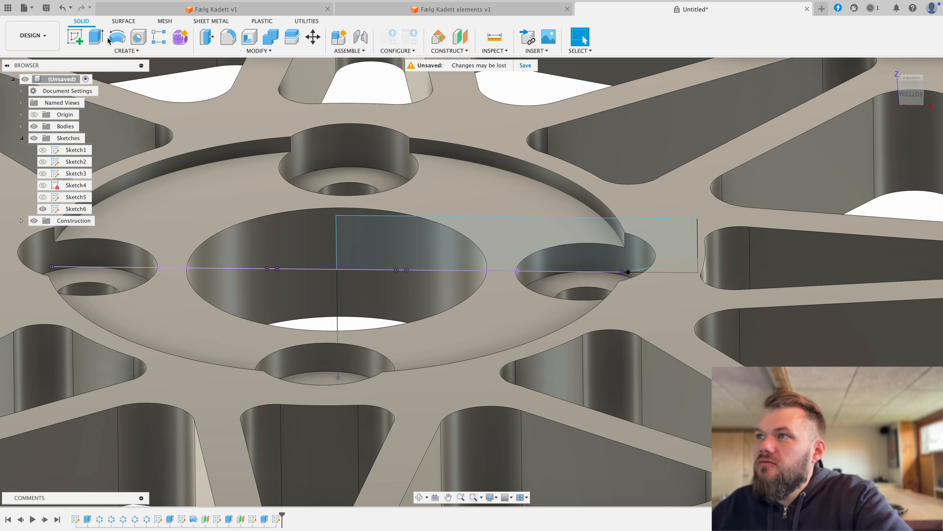
Step: Reopen the hub profile sketch and draw a 58.5 mm line along the hub face from the centre axis to the start of the sloped line
{"action": "left_click", "coordinate": [63, 8]}
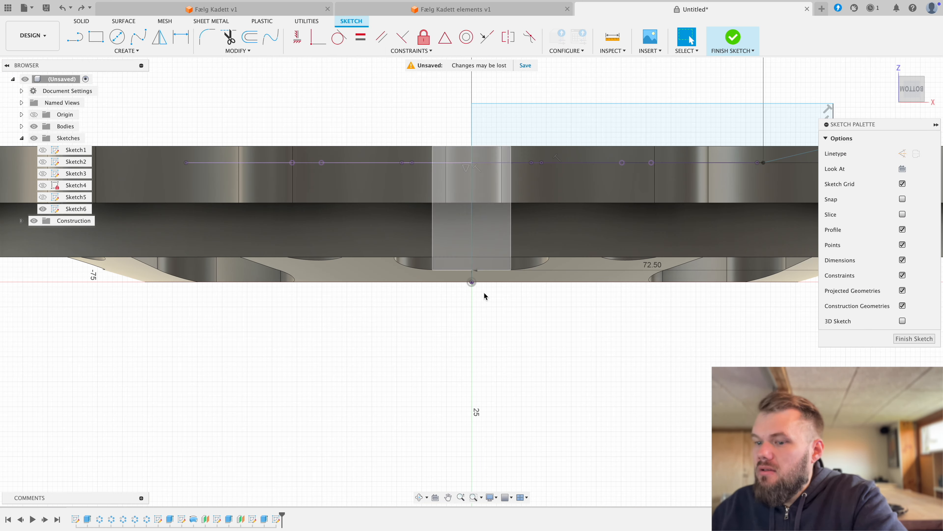
{"action": "middle_click_drag", "start_coordinate": [538, 293], "coordinate": [530, 332], "text": "shift"}
{"action": "middle_click_drag", "start_coordinate": [495, 213], "coordinate": [385, 415]}
{"action": "key", "text": "l"}
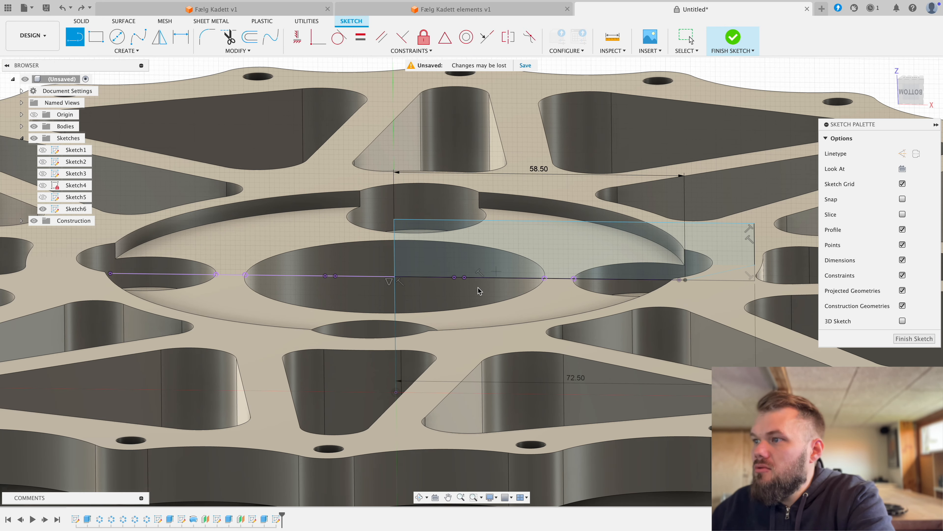
{"action": "left_click", "coordinate": [396, 280]}
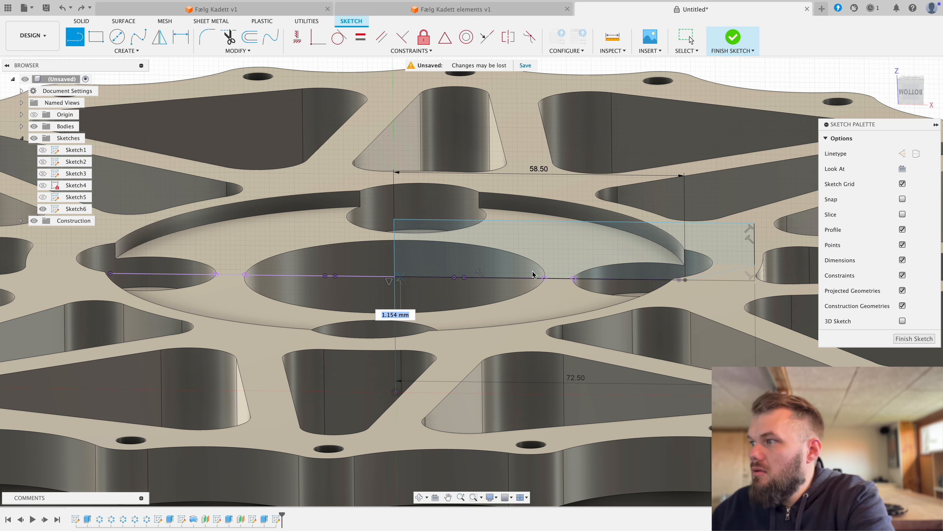
{"action": "left_click", "coordinate": [686, 280]}
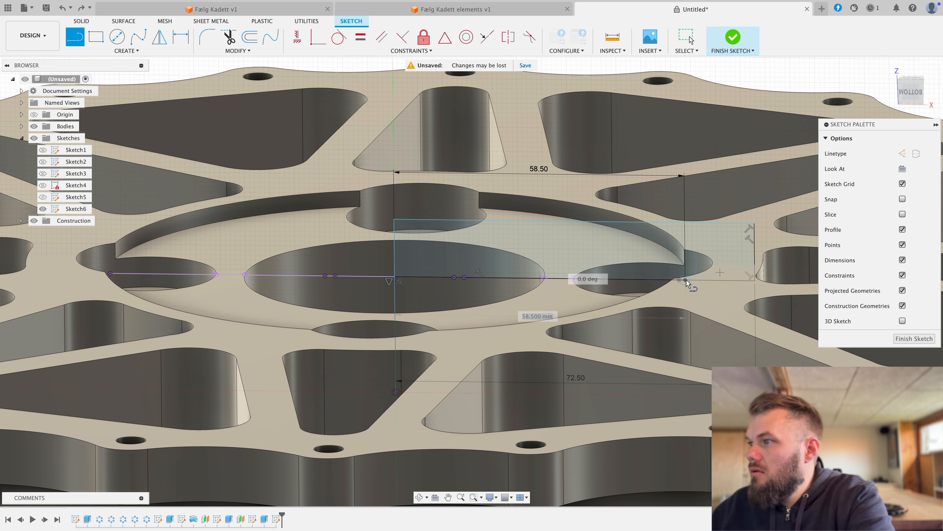
Step: Split the hub profile with a vertical line from its lower edge to its upper edge, slightly inside the central bore's radius
{"action": "left_click", "coordinate": [526, 278]}
{"action": "right_click", "coordinate": [526, 228]}
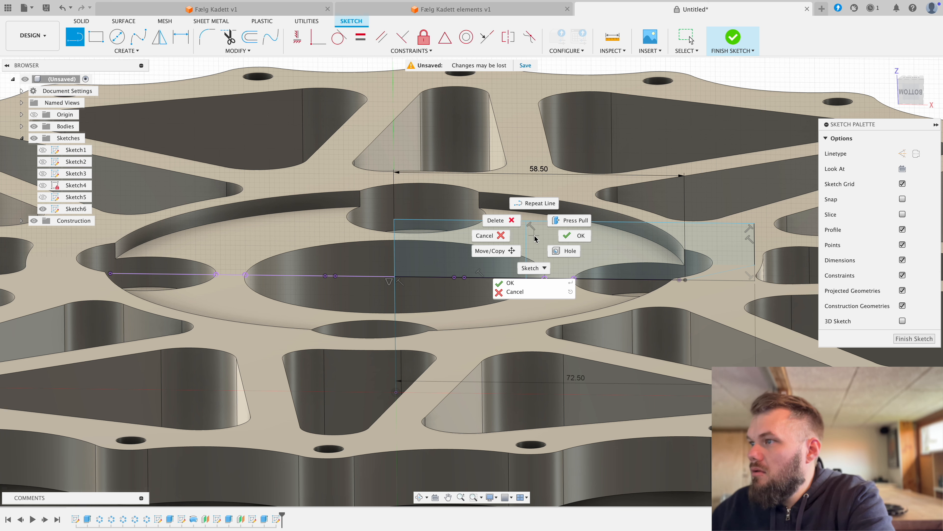
{"action": "left_click", "coordinate": [561, 238]}
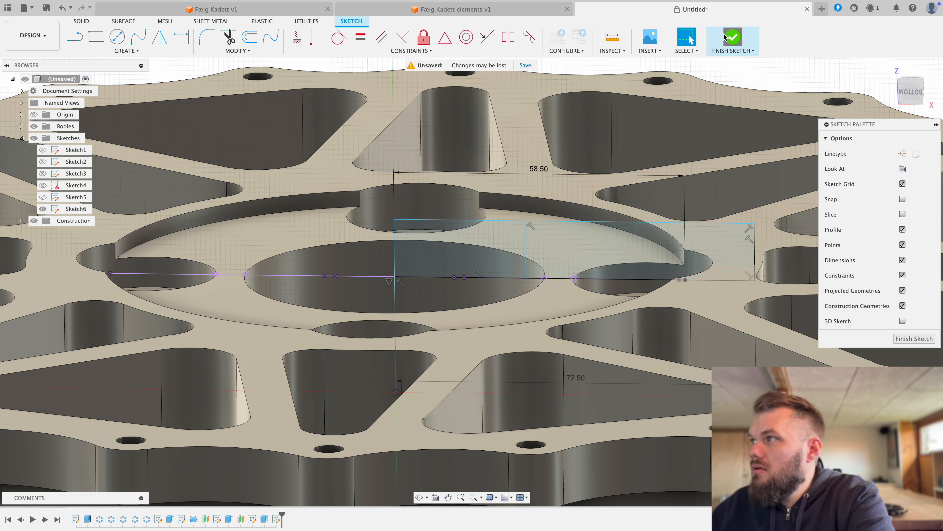
Step: Finish the sketch and revolve the outer profile section 360° around the central bore's axis as a cut
{"action": "left_click", "coordinate": [732, 37]}
{"action": "left_click", "coordinate": [121, 44]}
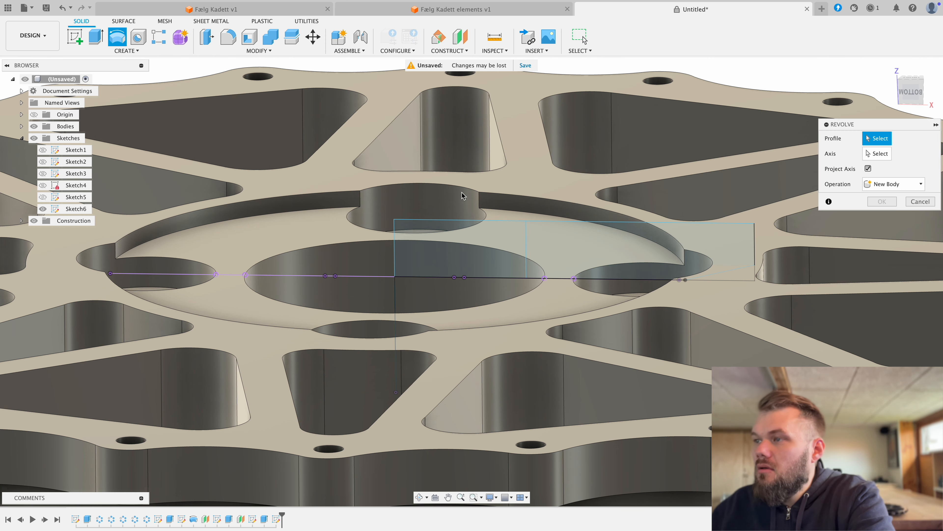
{"action": "left_click", "coordinate": [573, 260]}
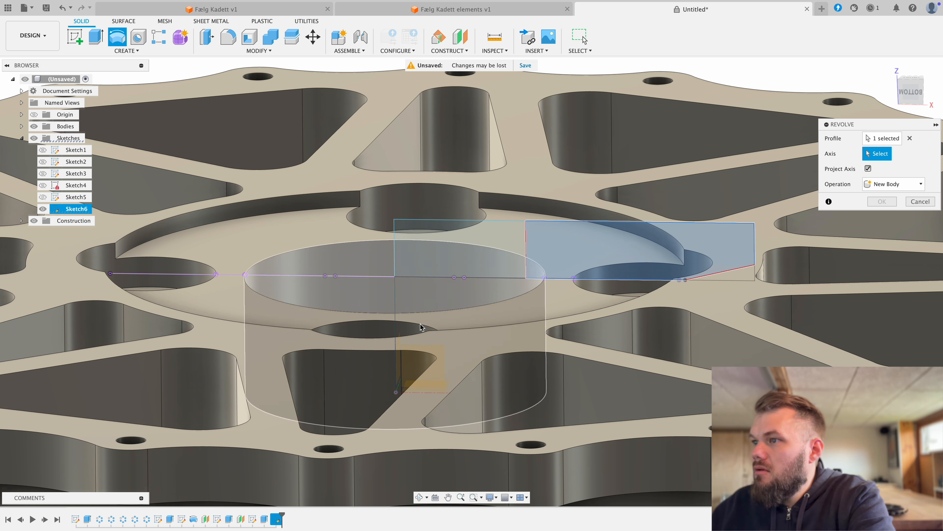
{"action": "left_click", "coordinate": [453, 311]}
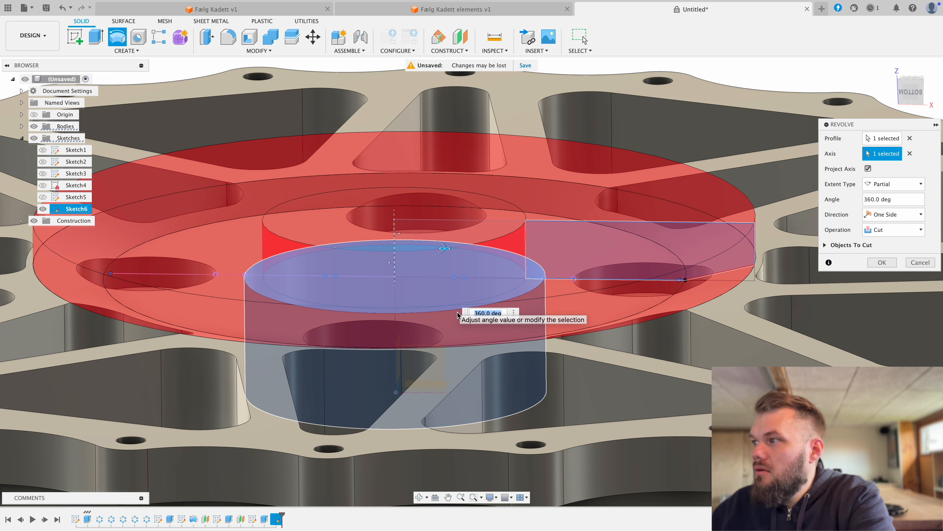
{"action": "scroll", "coordinate": [607, 364], "scroll_direction": "down", "scroll_amount": 2}
{"action": "scroll", "coordinate": [607, 364], "scroll_direction": "down", "scroll_amount": 1}
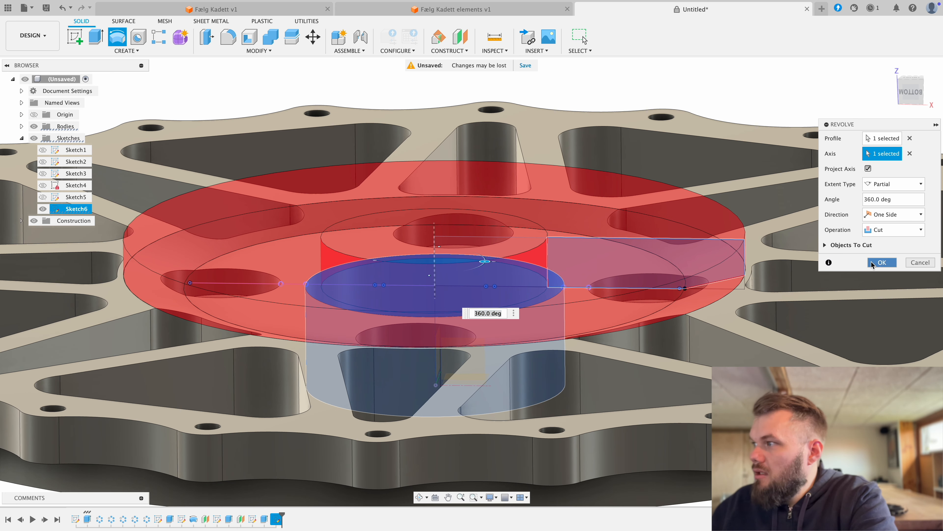
{"action": "left_click", "coordinate": [882, 263]}
Step: Examine the bevelled cut around the hub and the complete wheel model from the front, side and angled views
{"action": "scroll", "coordinate": [573, 271], "scroll_direction": "down", "scroll_amount": 2}
{"action": "scroll", "coordinate": [574, 272], "scroll_direction": "down", "scroll_amount": 3}
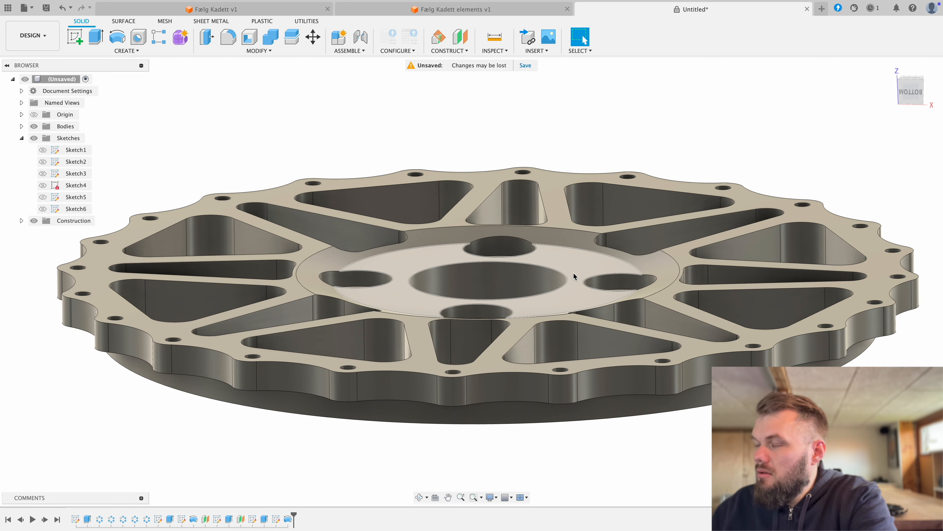
{"action": "middle_click_drag", "start_coordinate": [560, 253], "coordinate": [560, 290], "text": "shift"}
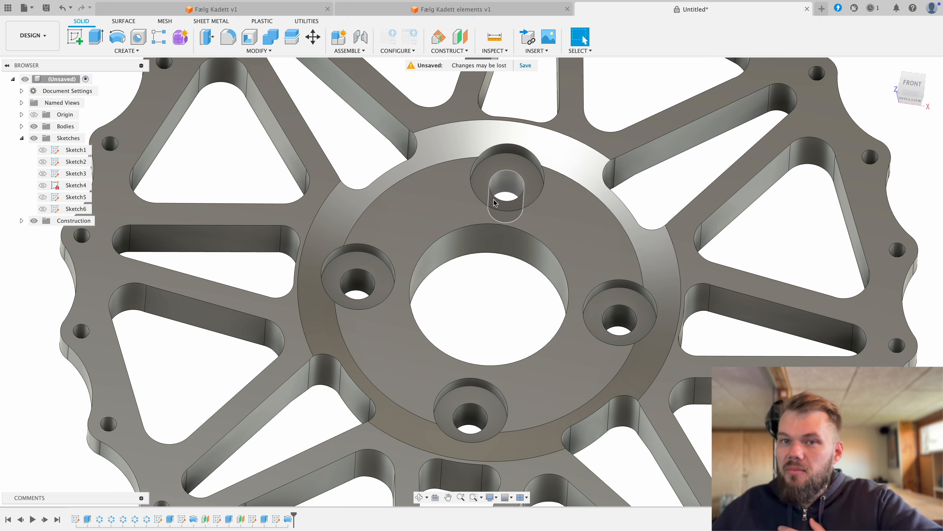
{"action": "scroll", "coordinate": [475, 257], "scroll_direction": "down", "scroll_amount": 5}
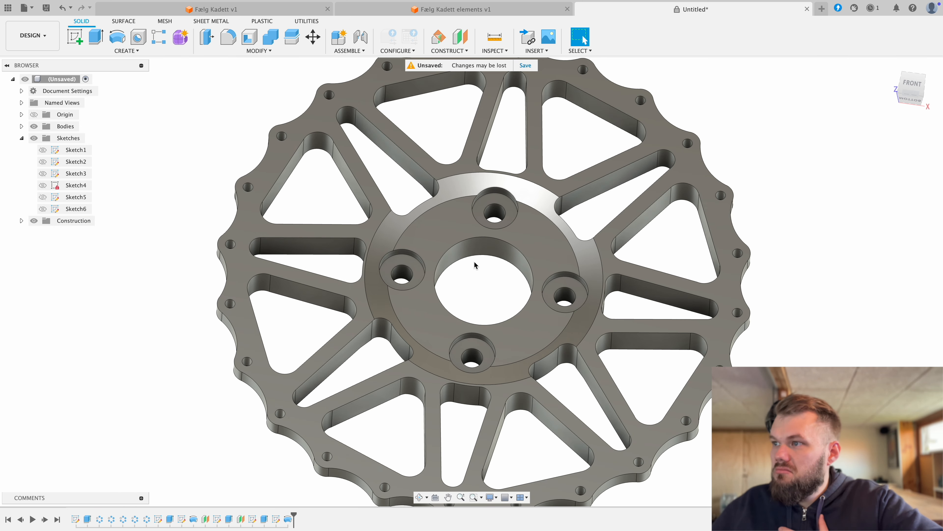
{"action": "middle_click_drag", "start_coordinate": [482, 274], "coordinate": [548, 246], "text": "shift"}
{"action": "scroll", "coordinate": [547, 246], "scroll_direction": "down", "scroll_amount": 3}
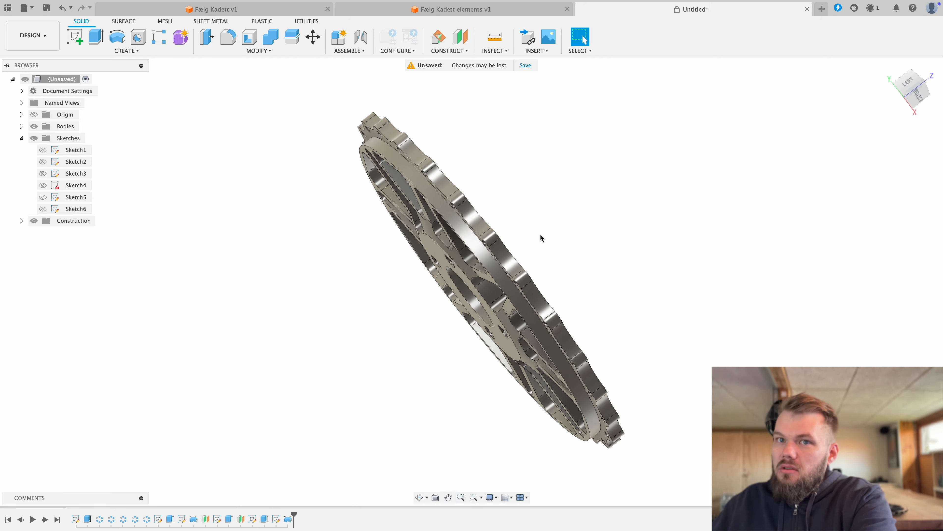
{"action": "middle_click_drag", "start_coordinate": [549, 226], "coordinate": [484, 225], "text": "shift"}
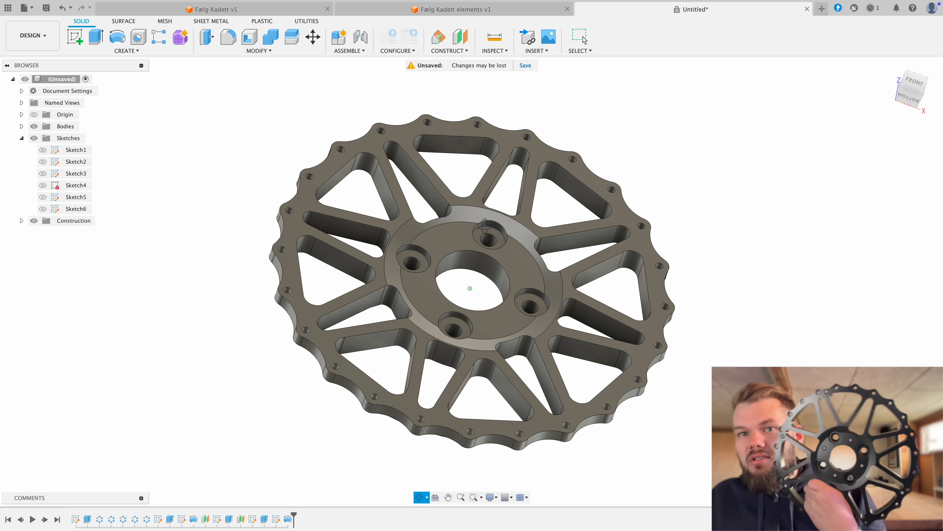
{"action": "middle_click_drag", "start_coordinate": [485, 225], "coordinate": [464, 229], "text": "shift"}
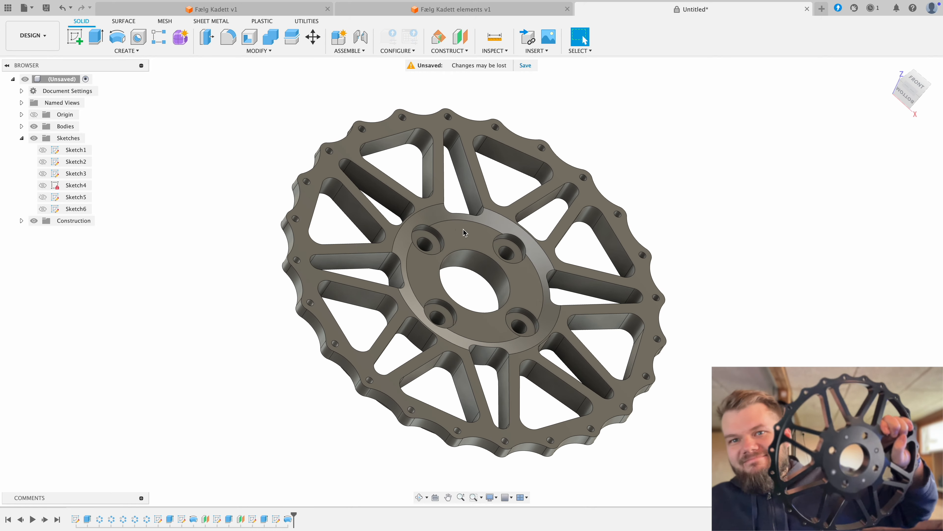